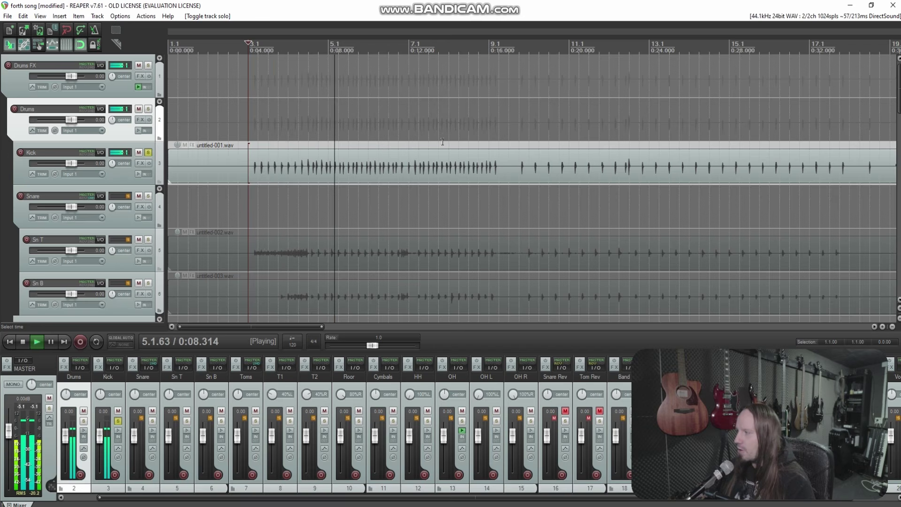
# Stop the playback and take the Kick track out of solo.
pyautogui.press('space')
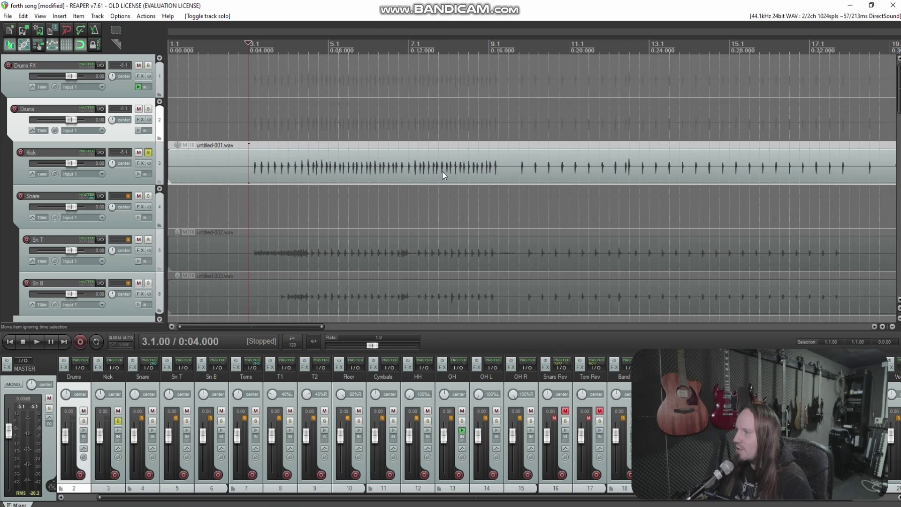
pyautogui.scroll(-3, 441, 173)
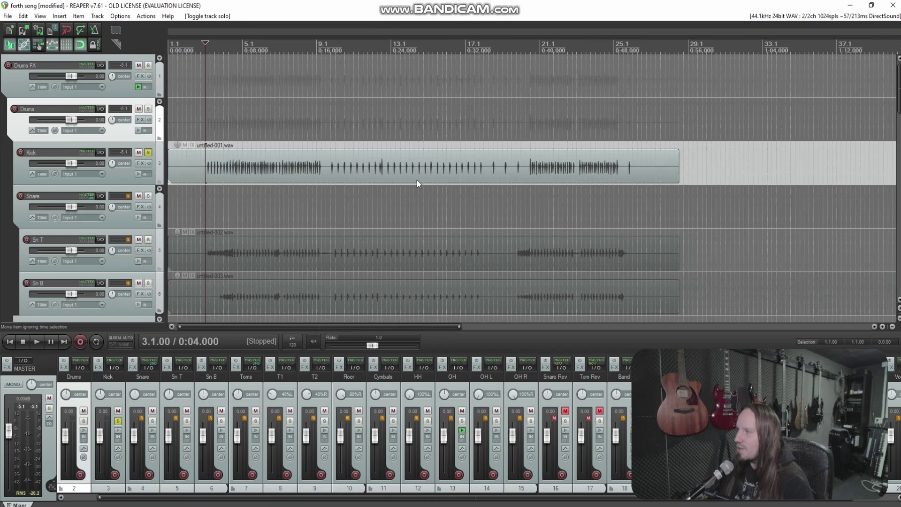
pyautogui.click(148, 153)
pyautogui.press('space')
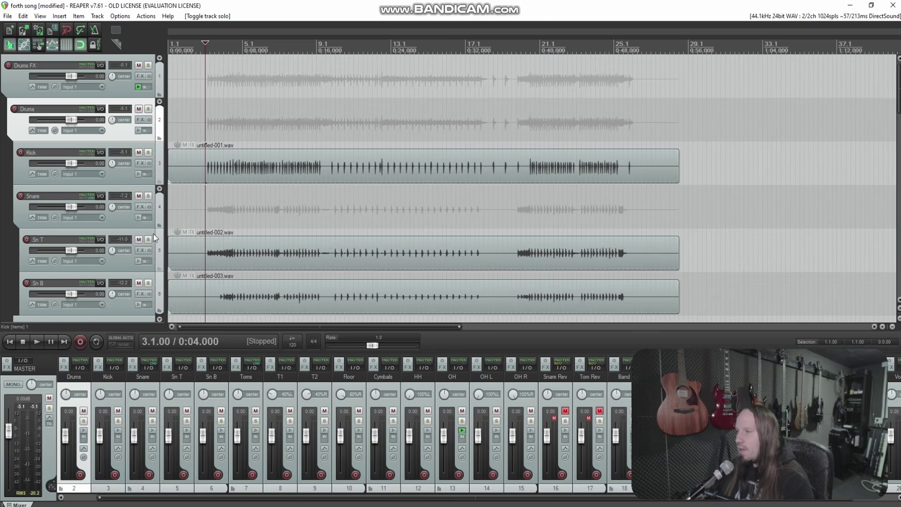
# Solo the Sn T track and play it from 4.4.00 (0:07.500).
pyautogui.click(149, 239)
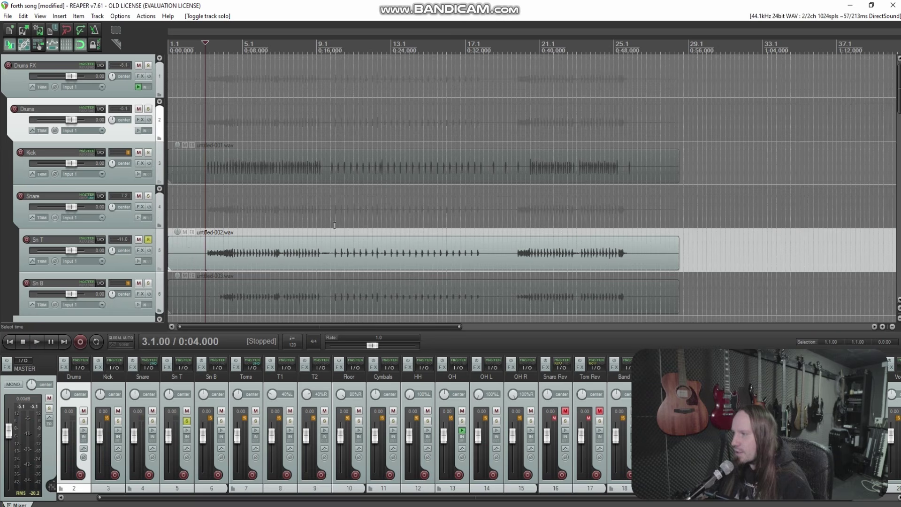
pyautogui.click(239, 216)
pyautogui.press('space')
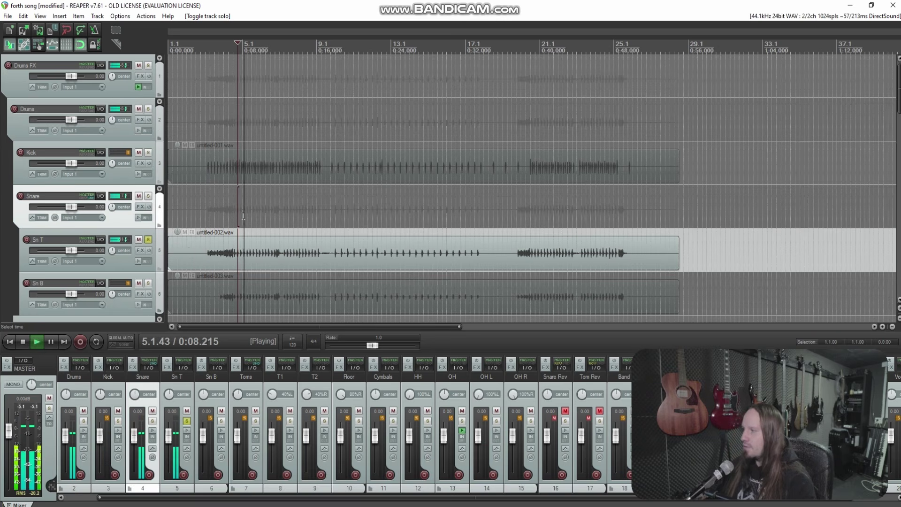
# Listen to the Kick soloed together with Sn T, and clear both solos after stopping playback.
pyautogui.click(148, 153)
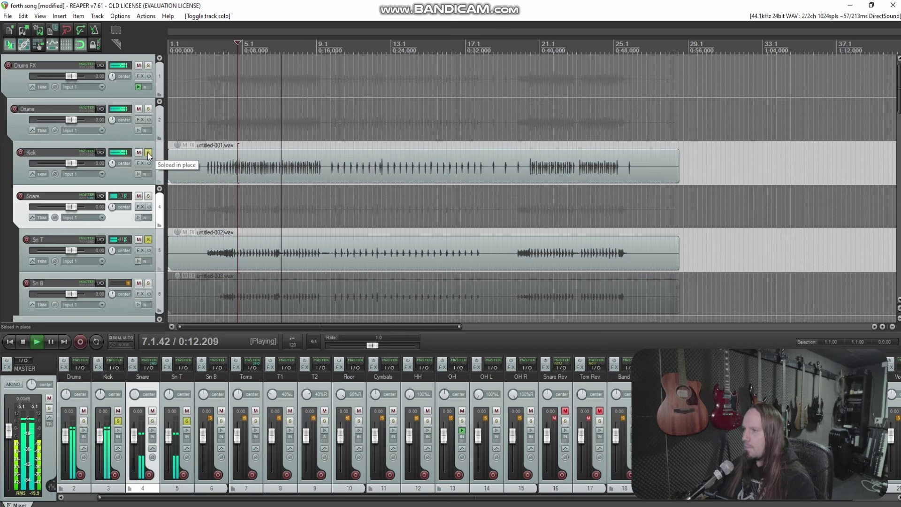
pyautogui.press('space')
pyautogui.click(149, 154)
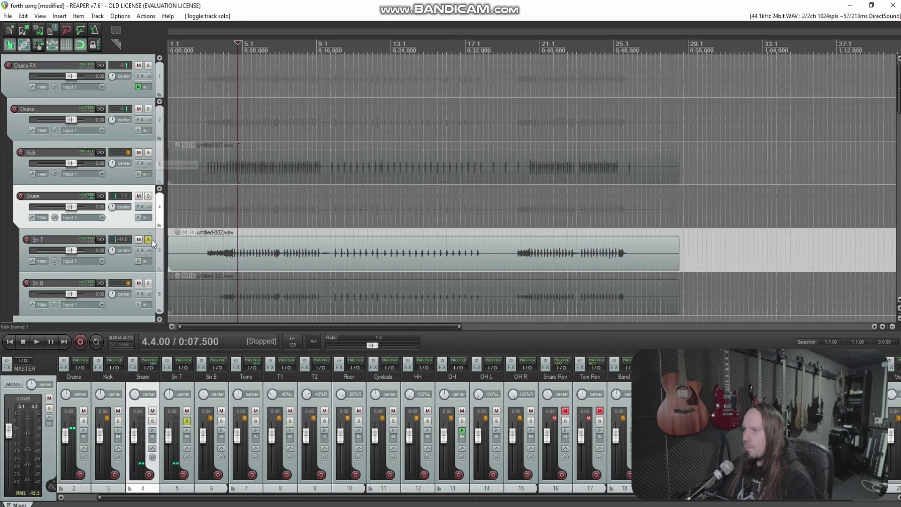
pyautogui.click(148, 240)
# Solo the Toms folder track and play it from just before the first T2 hit.
pyautogui.scroll(-5, 10, 234)
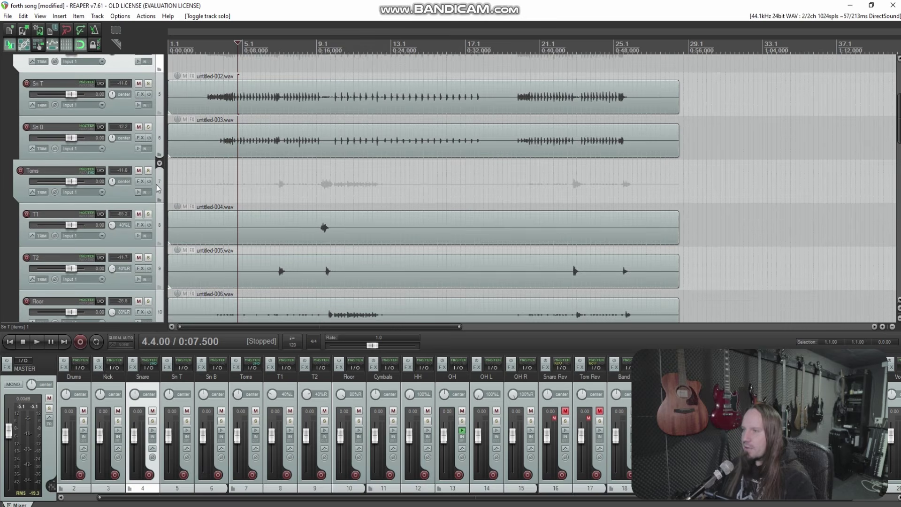
pyautogui.click(148, 171)
pyautogui.scroll(-1, 252, 203)
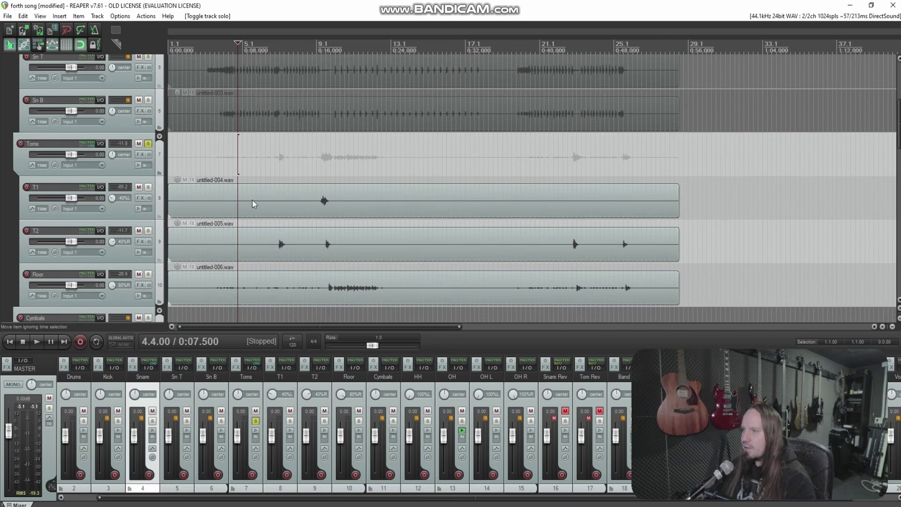
pyautogui.click(271, 161)
pyautogui.press('space')
# Play the soloed Toms from 9.1.00 and restart playback there to hear the second fill again.
pyautogui.click(320, 161)
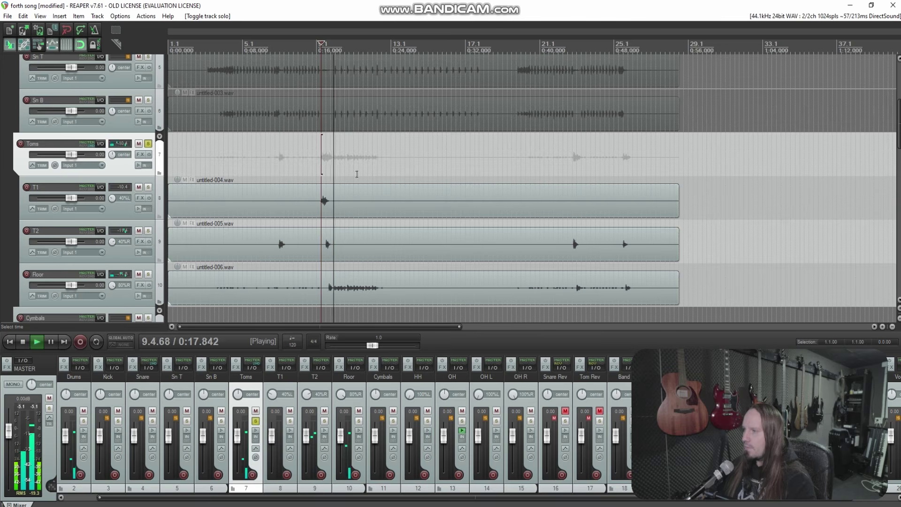
pyautogui.scroll(3, 352, 175)
pyautogui.press('space')
pyautogui.press('space')
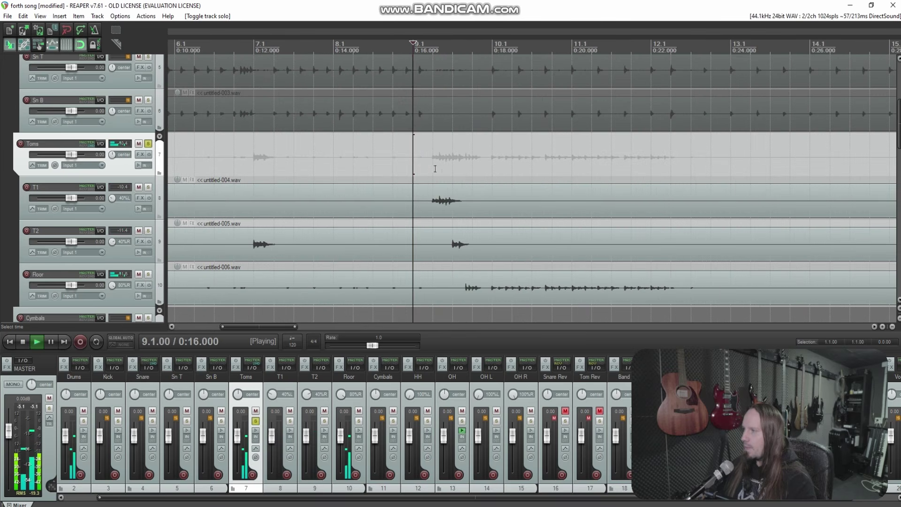
# Play the fill near the end of the soloed Toms from 22.2.00 (0:42.500), stop, and unsolo the folder.
pyautogui.scroll(-5, 478, 177)
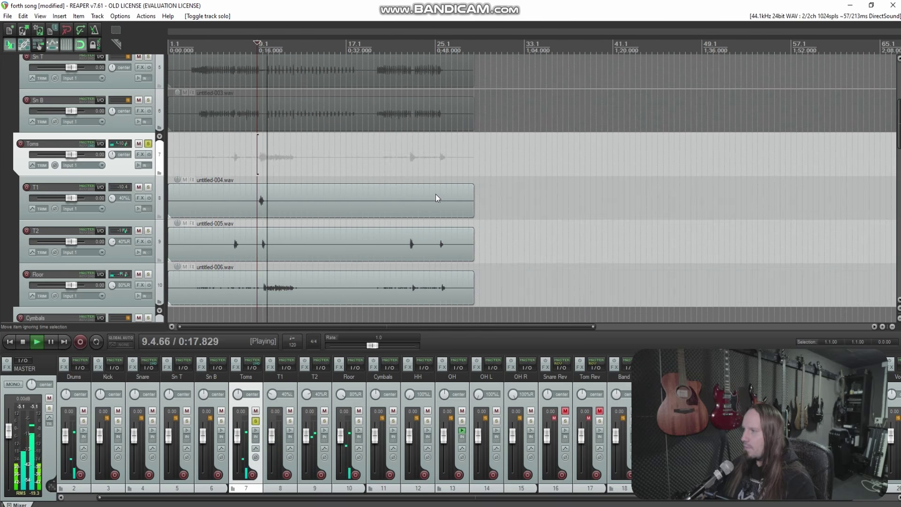
pyautogui.click(412, 165)
pyautogui.scroll(3, 531, 187)
pyautogui.press('space')
pyautogui.press('space')
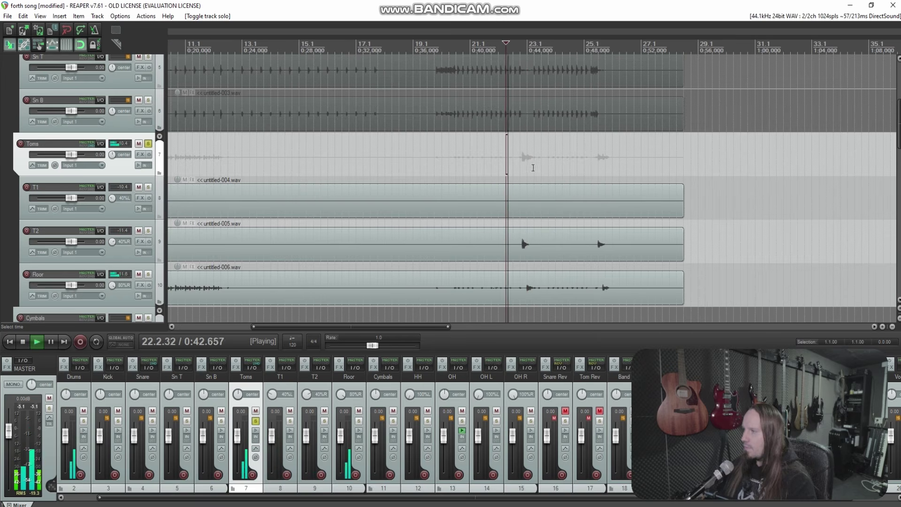
pyautogui.press('space')
pyautogui.click(149, 144)
# Solo the OH overheads track and play it from about 0:04, where the drums come in.
pyautogui.scroll(-2, 141, 197)
pyautogui.scroll(-4, 140, 207)
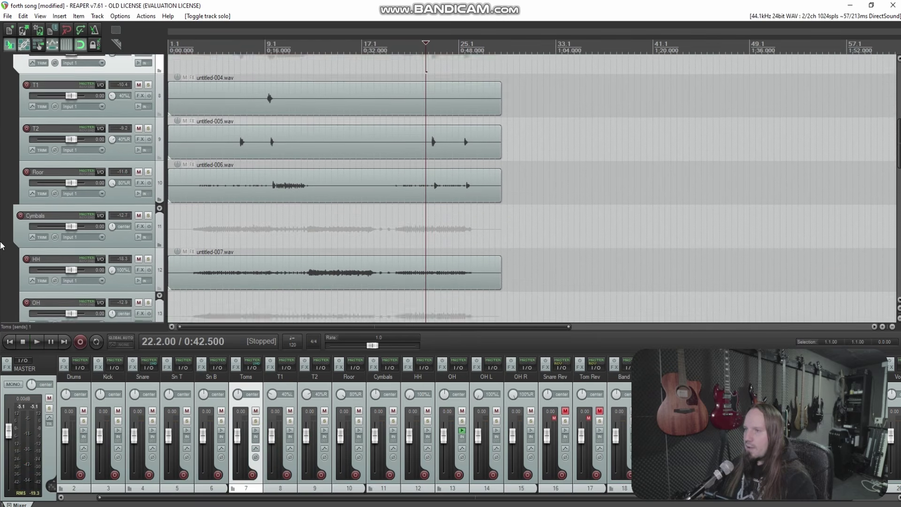
pyautogui.scroll(-1, 114, 214)
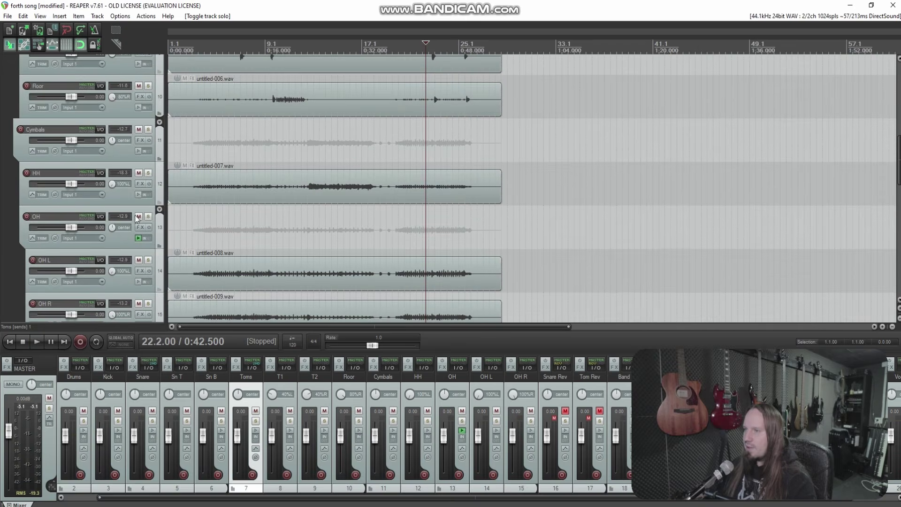
pyautogui.click(148, 217)
pyautogui.click(193, 237)
pyautogui.press('space')
pyautogui.scroll(3, 401, 234)
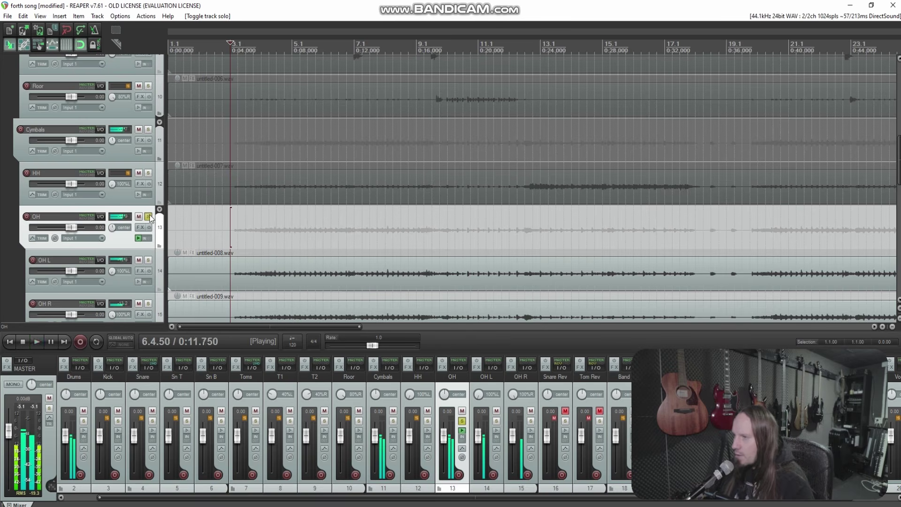
# Switch the solo from OH to the HH track and listen to it from 12.3.00 (0:23.000).
pyautogui.press('space')
pyautogui.click(149, 175)
pyautogui.click(525, 155)
pyautogui.press('space')
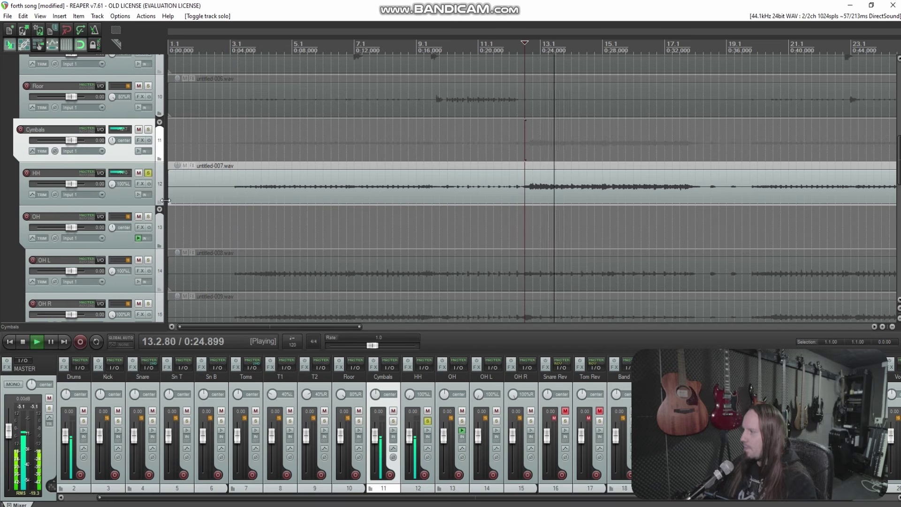
pyautogui.press('space')
# Solo the BASS DI track, listen to it from 12.3.00, and clear its solo.
pyautogui.scroll(-8, 1, 228)
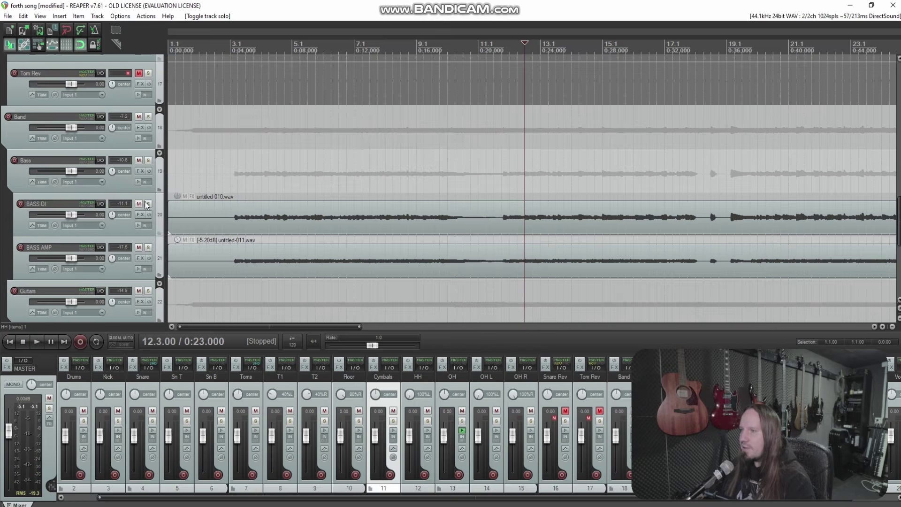
pyautogui.click(147, 204)
pyautogui.press('space')
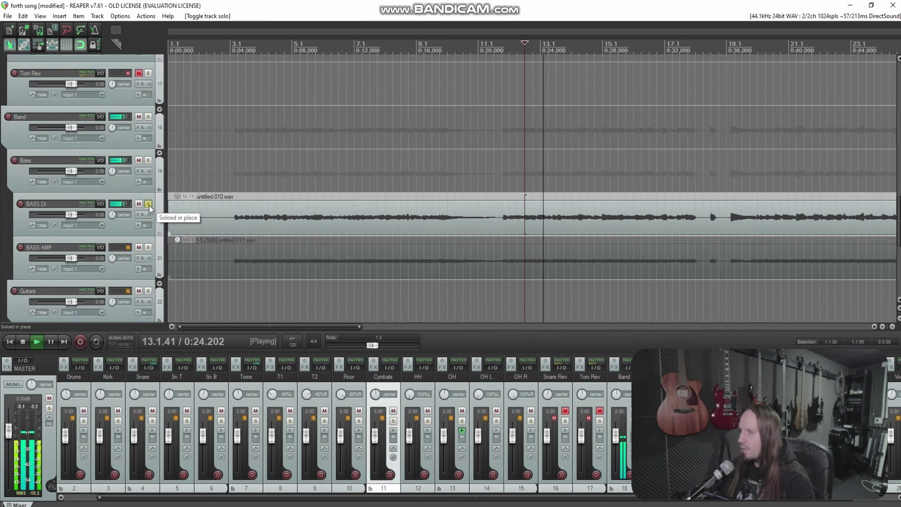
pyautogui.click(148, 204)
pyautogui.press('space')
# Solo the BASS AMP track, listen to it from 12.3.00, and clear its solo.
pyautogui.click(148, 247)
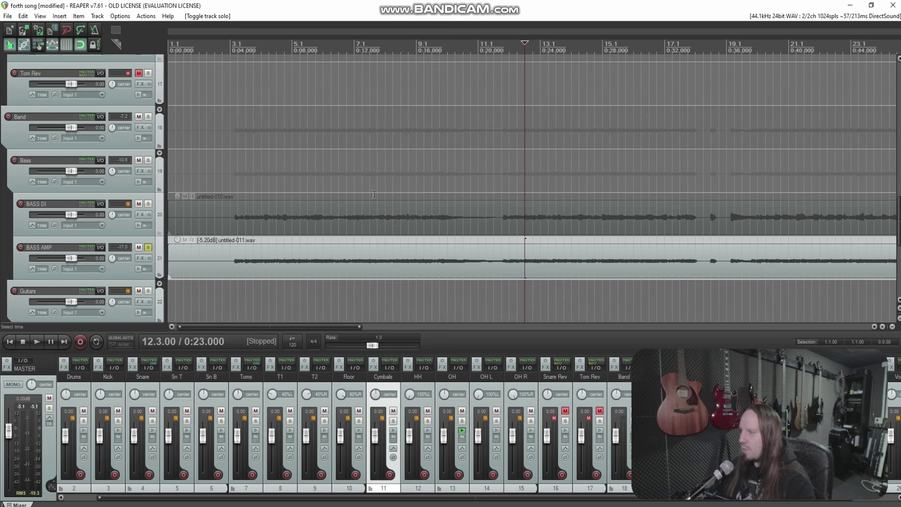
pyautogui.press('space')
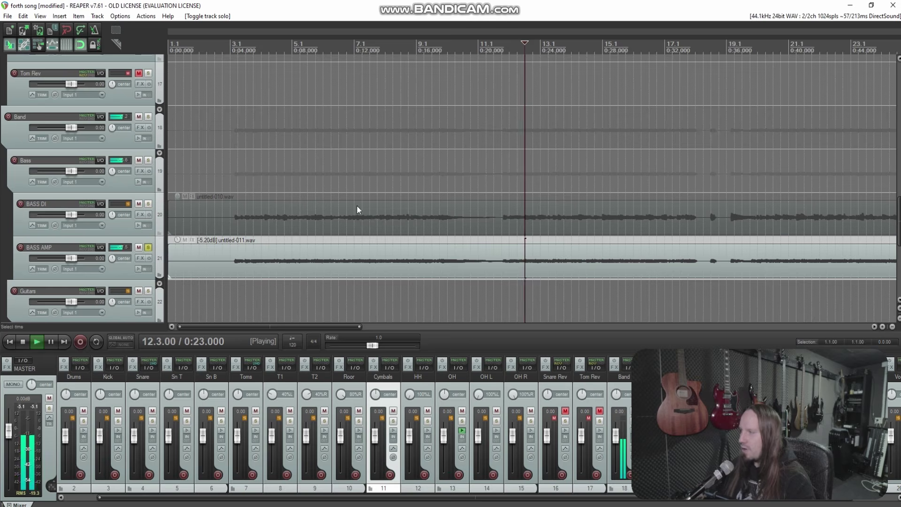
pyautogui.click(148, 248)
# Solo the Guitars folder track, listen to it from 12.3.00, and clear its solo.
pyautogui.scroll(-3, 141, 197)
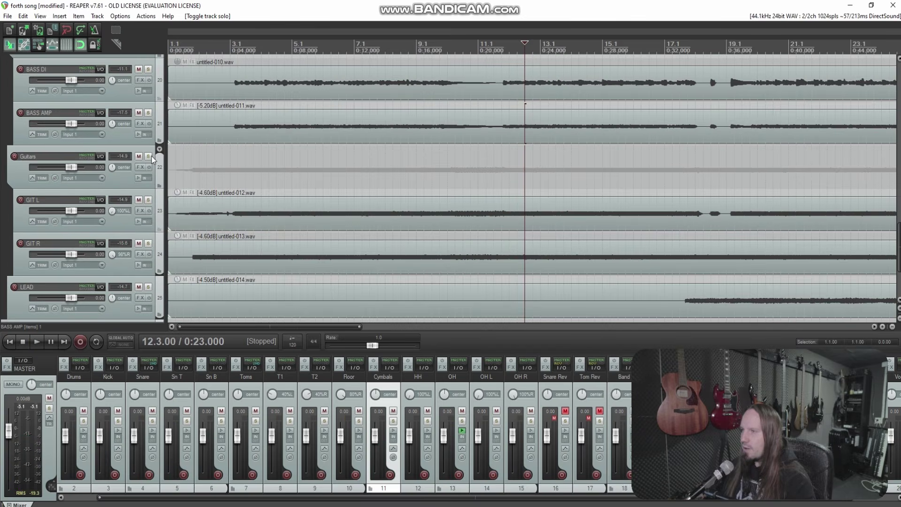
pyautogui.click(149, 156)
pyautogui.press('space')
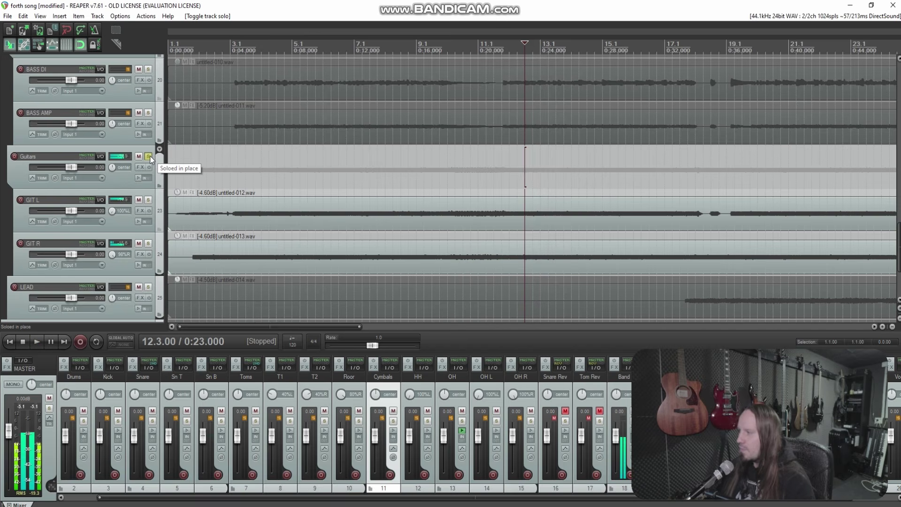
pyautogui.click(149, 157)
# Solo the LEAD track and play it from about 0:33, just before the lead guitar enters.
pyautogui.scroll(-3, 100, 206)
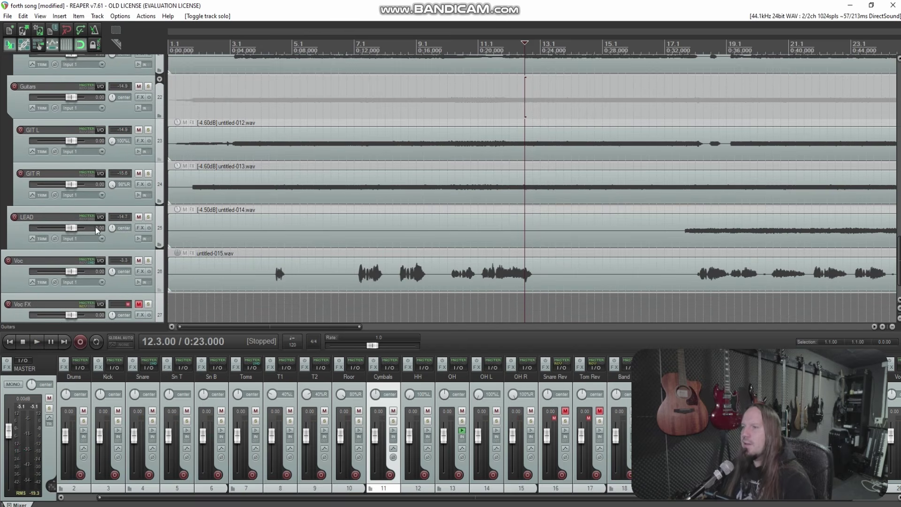
pyautogui.click(148, 216)
pyautogui.scroll(-4, 366, 205)
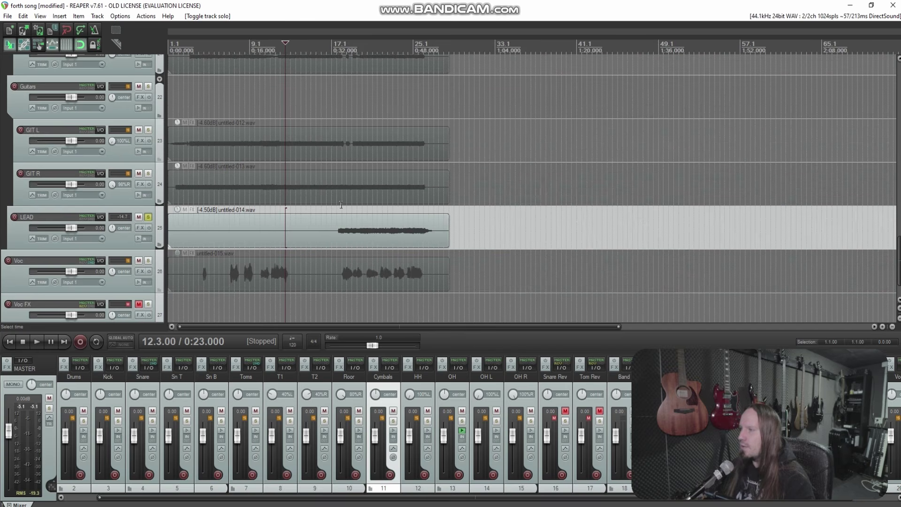
pyautogui.click(342, 207)
pyautogui.scroll(3, 366, 206)
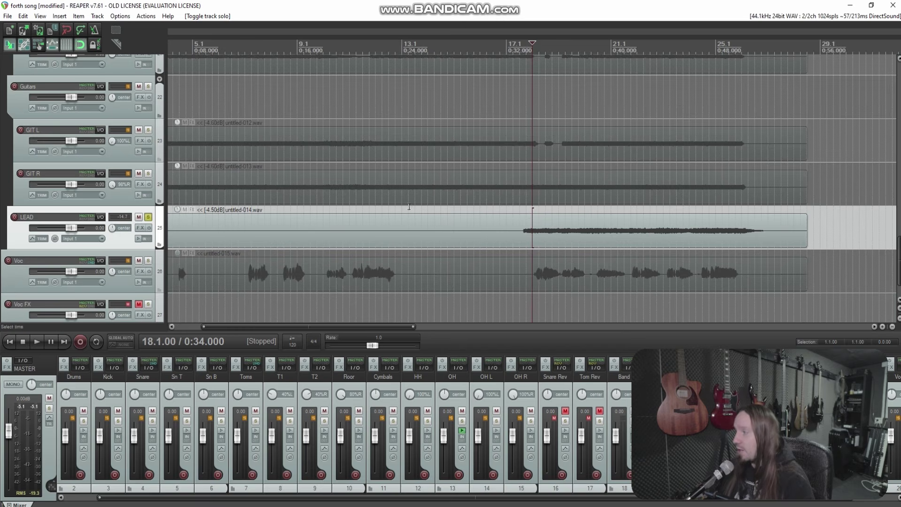
pyautogui.scroll(3, 473, 206)
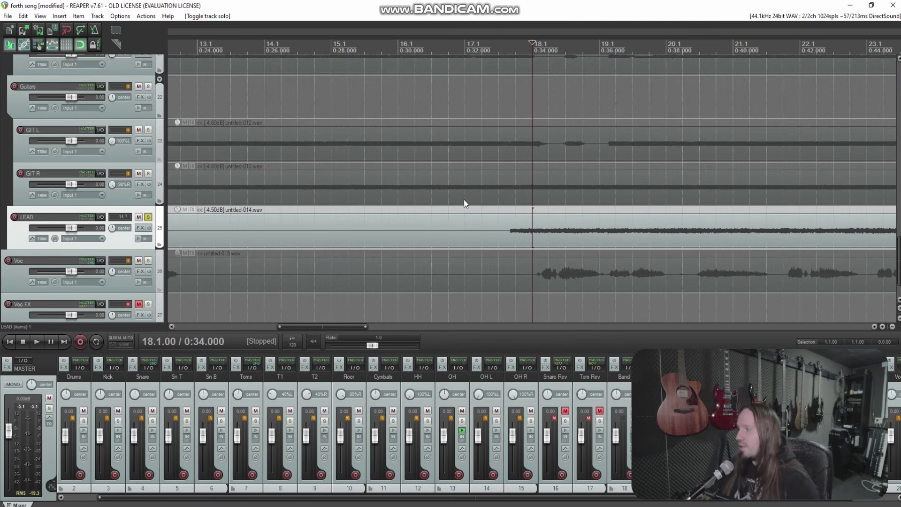
pyautogui.scroll(1, 510, 196)
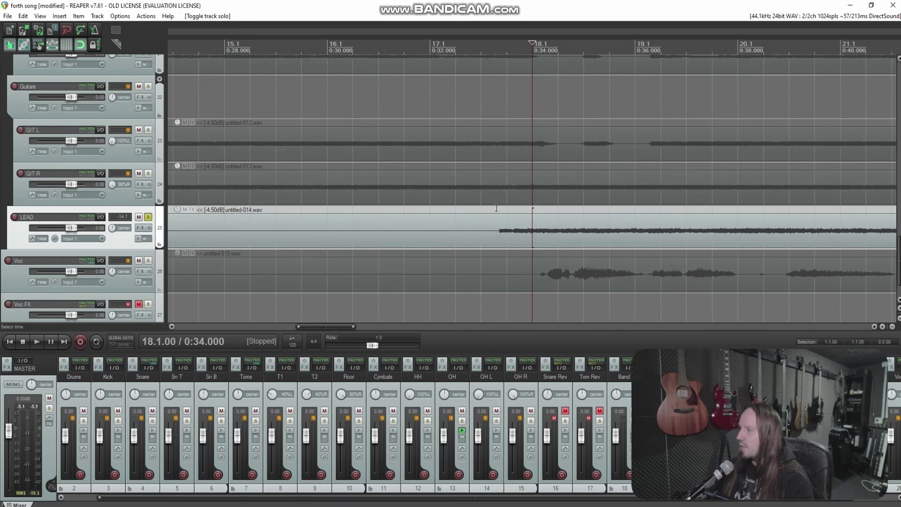
pyautogui.click(492, 209)
pyautogui.press('space')
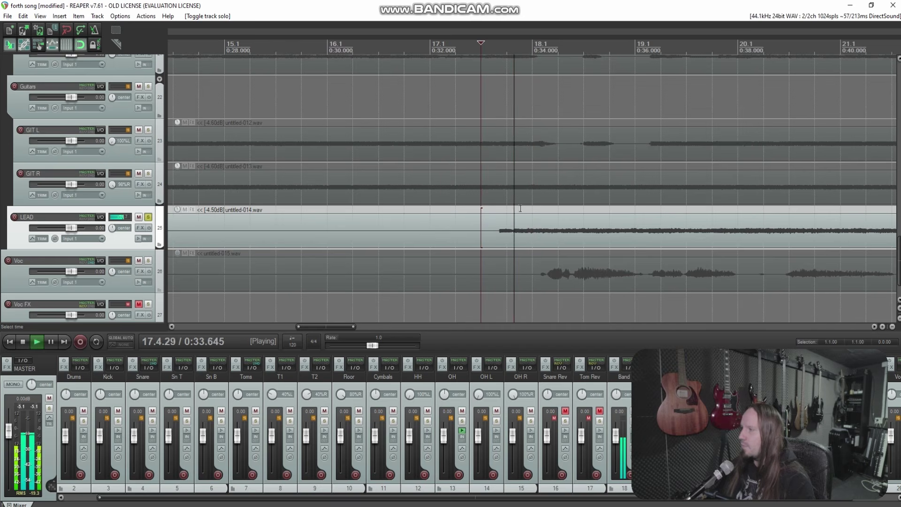
# Switch the solo from LEAD to the Voc track and play its second vocal section from about 0:34.
pyautogui.scroll(-2, 546, 208)
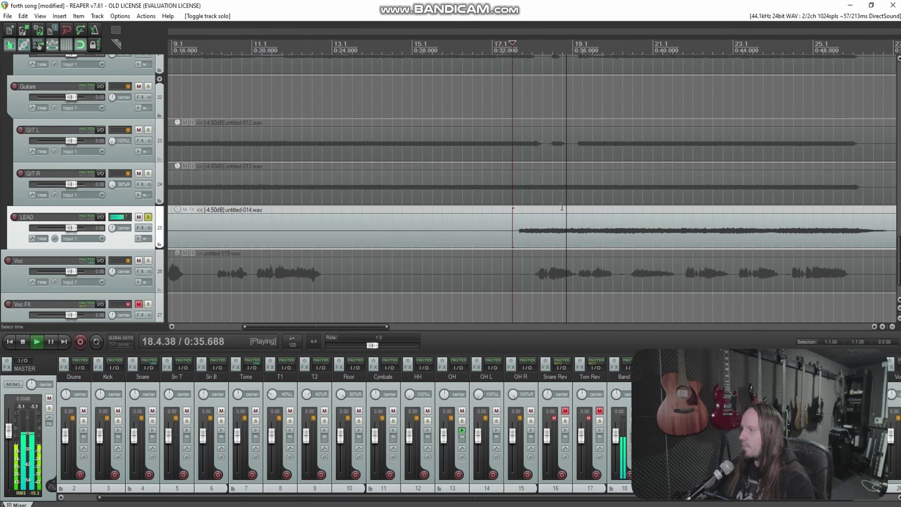
pyautogui.scroll(-1, 669, 225)
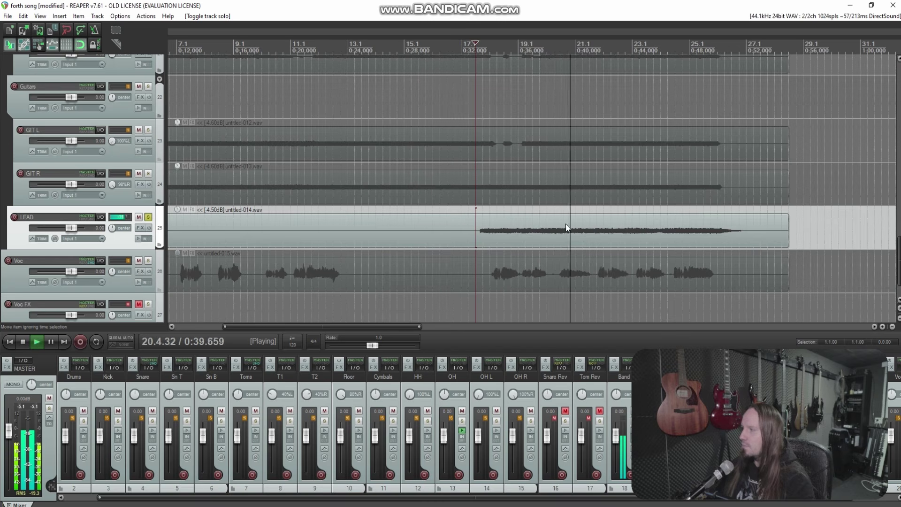
pyautogui.scroll(2, 587, 227)
pyautogui.click(148, 217)
pyautogui.click(148, 260)
pyautogui.scroll(-1, 409, 254)
pyautogui.click(361, 260)
pyautogui.press('space')
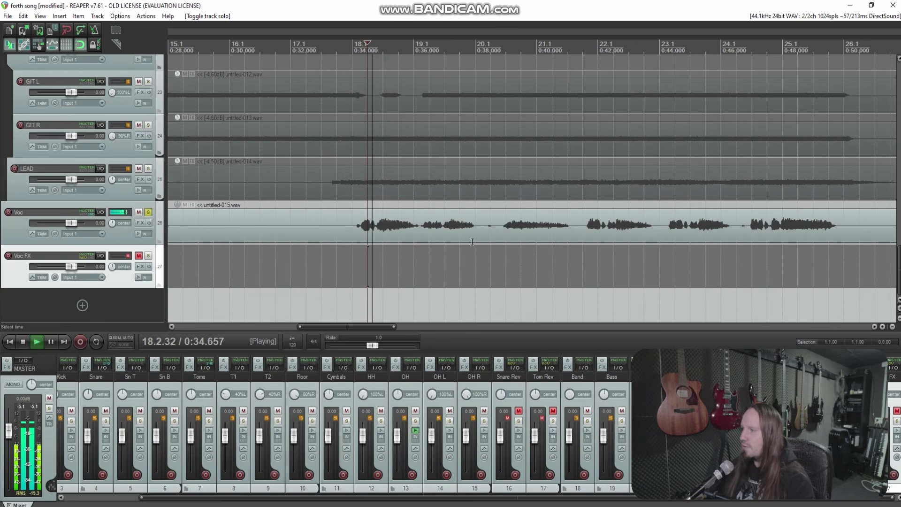
pyautogui.scroll(-2, 468, 248)
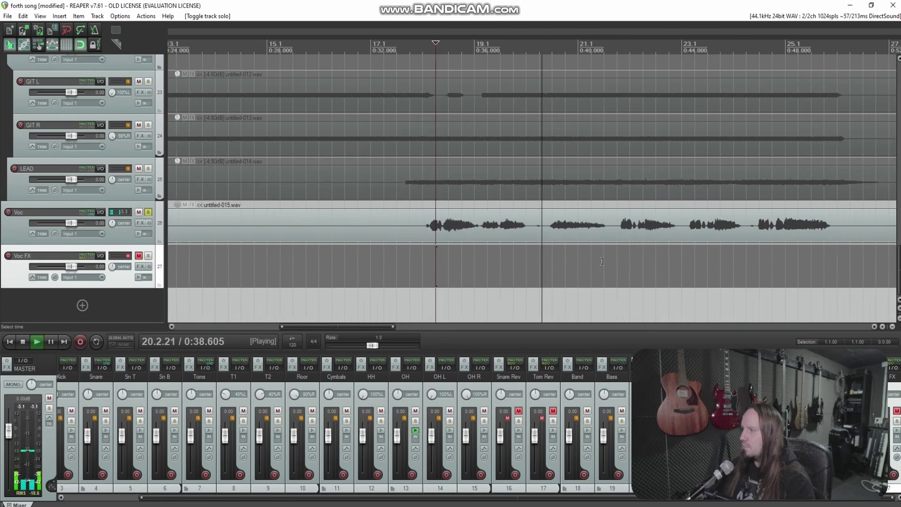
pyautogui.scroll(2, 563, 255)
pyautogui.scroll(-1, 555, 257)
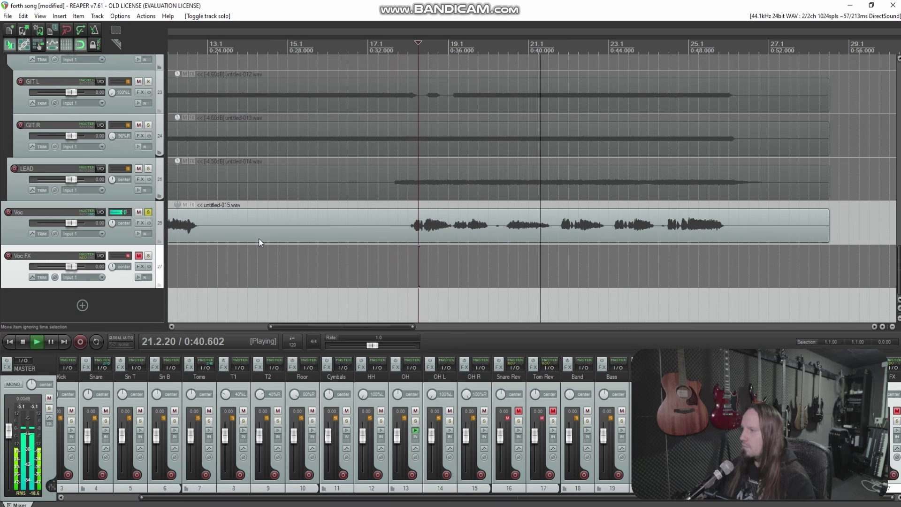
pyautogui.scroll(-1, 336, 235)
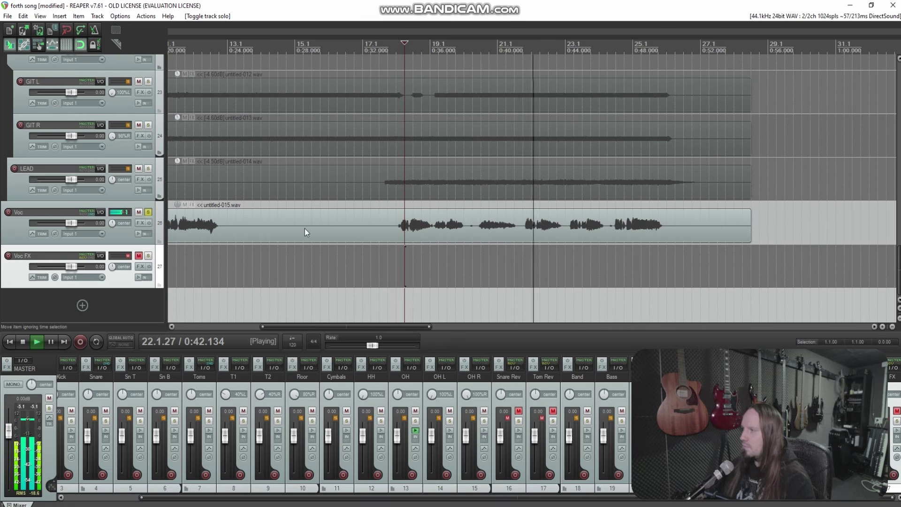
# Stop playback and clear the solo on the Voc track.
pyautogui.press('space')
pyautogui.click(149, 213)
pyautogui.scroll(-6, 328, 214)
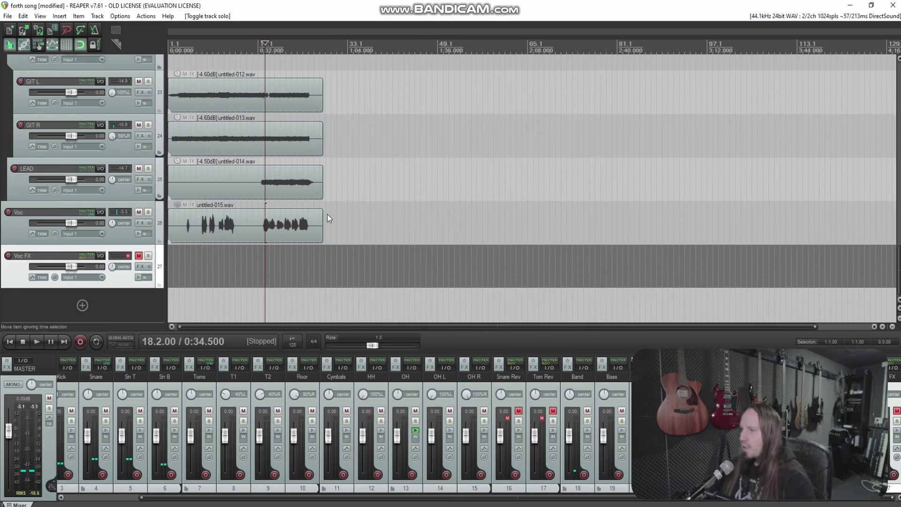
# Play the whole raw mix from 3.1.00, just before the drums come in.
pyautogui.scroll(5, 348, 213)
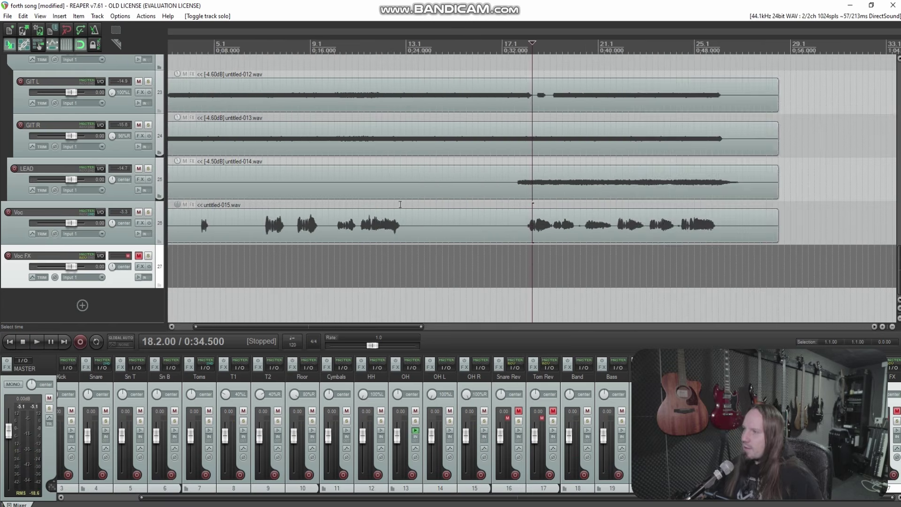
pyautogui.scroll(-3, 652, 201)
pyautogui.scroll(10, 899, 278)
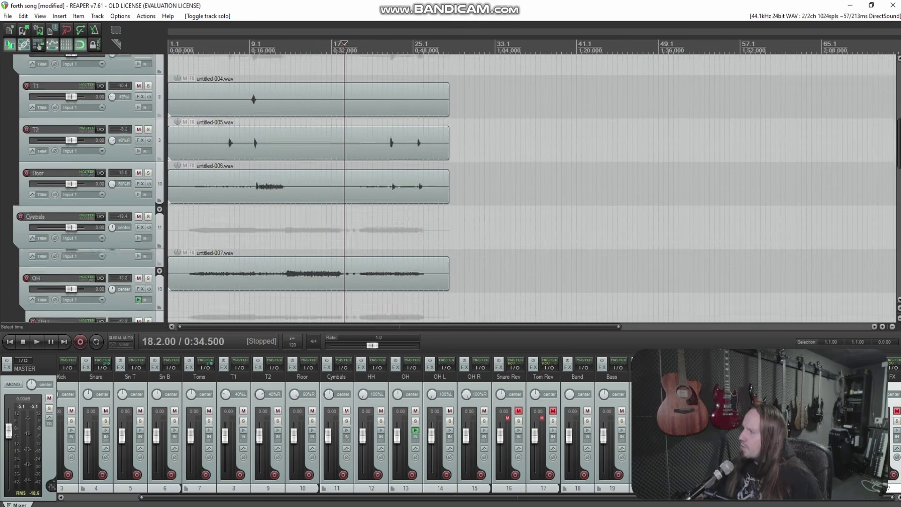
pyautogui.scroll(1, 341, 186)
pyautogui.click(322, 171)
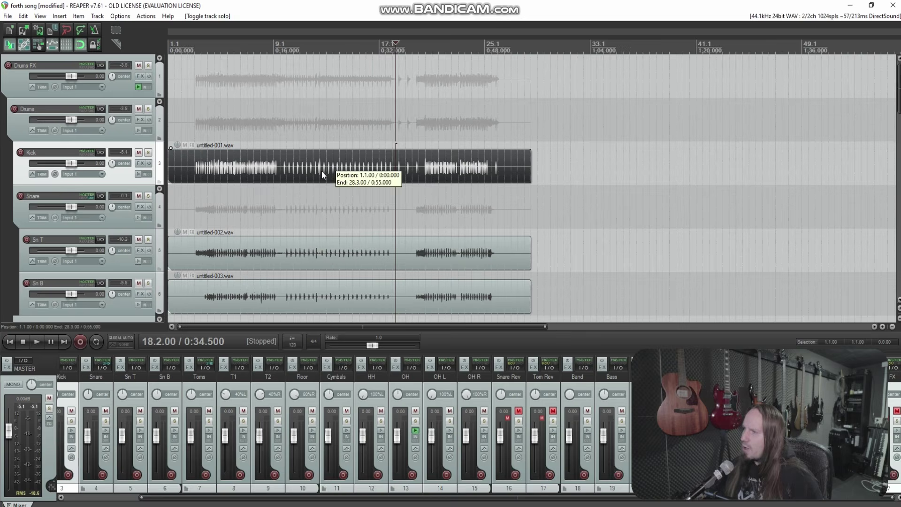
pyautogui.scroll(2, 437, 180)
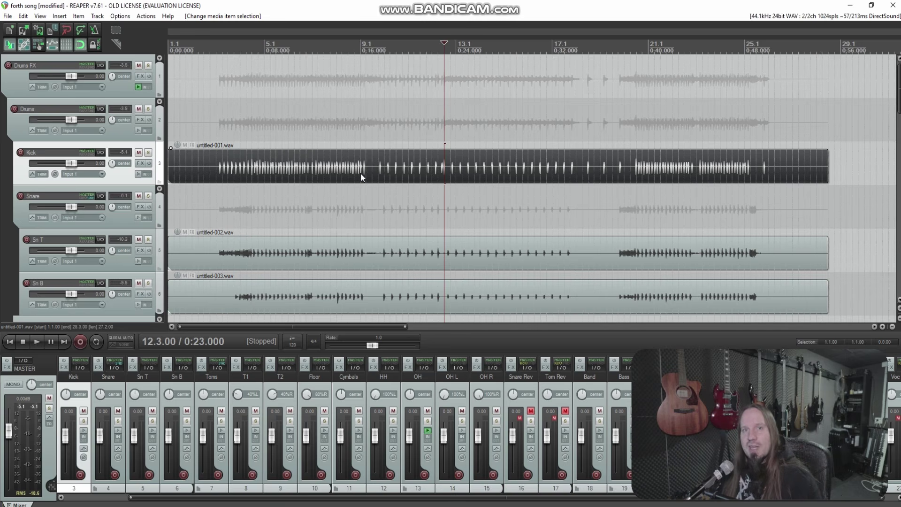
pyautogui.scroll(-5, 361, 173)
pyautogui.click(188, 162)
pyautogui.scroll(3, 328, 184)
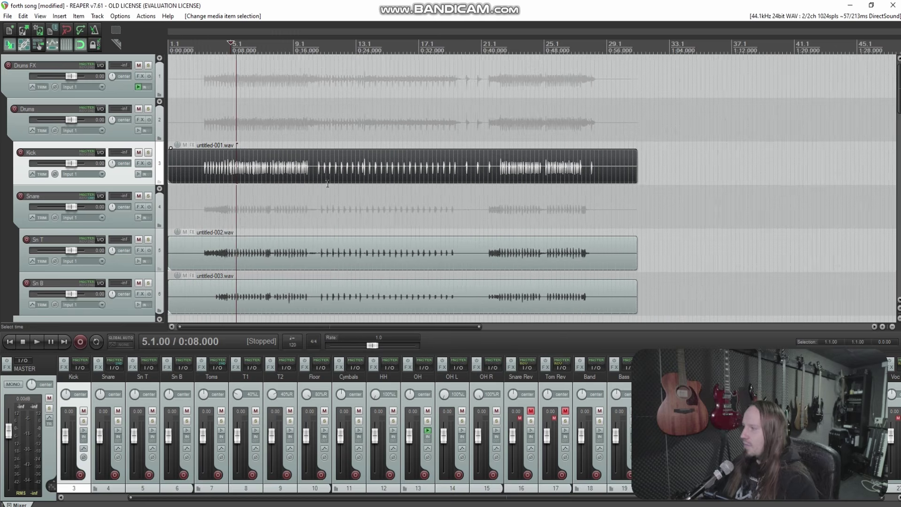
pyautogui.scroll(2, 279, 182)
pyautogui.click(235, 126)
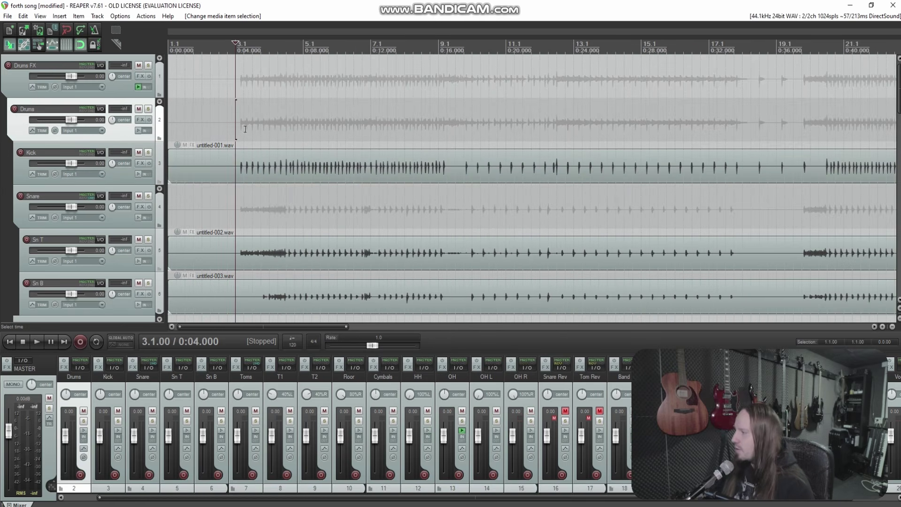
pyautogui.press('space')
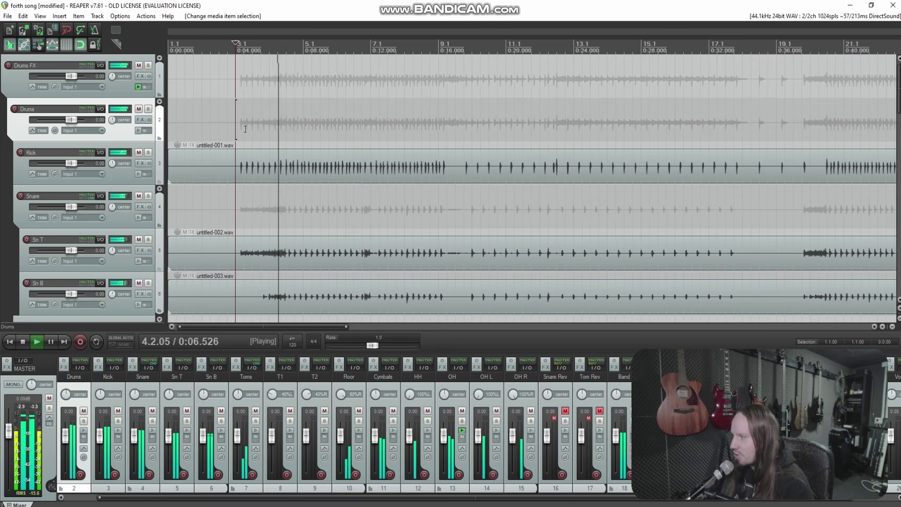
# Jump playback ahead to 20.2.00, listen to the song's last section through its ending, and stop.
pyautogui.scroll(-3, 322, 175)
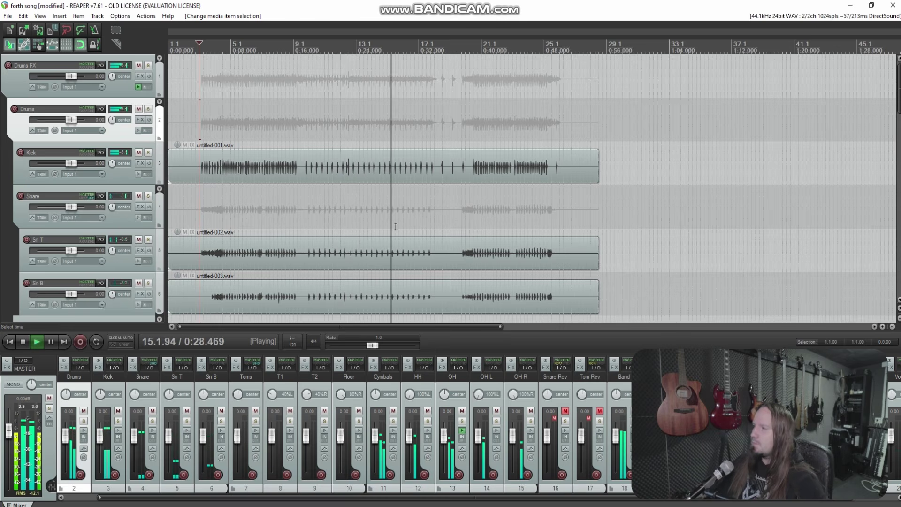
pyautogui.scroll(2, 545, 211)
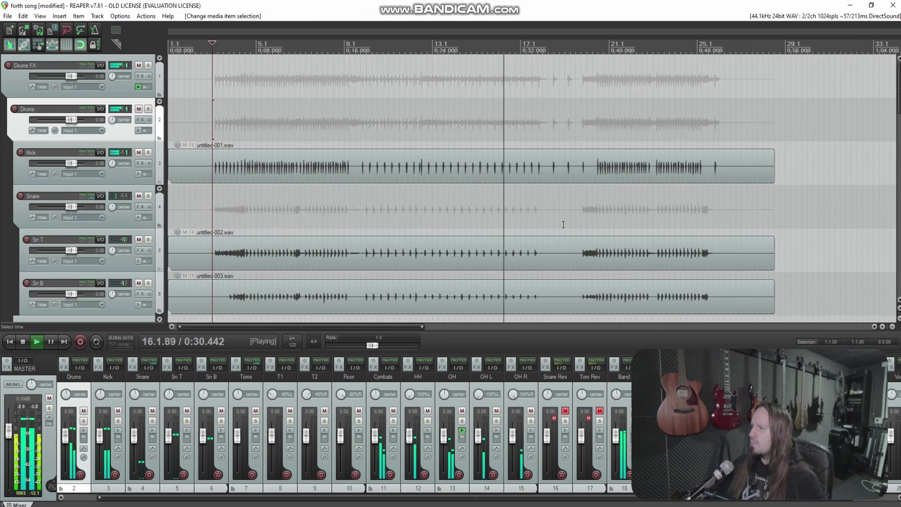
pyautogui.click(592, 253)
pyautogui.scroll(3, 592, 253)
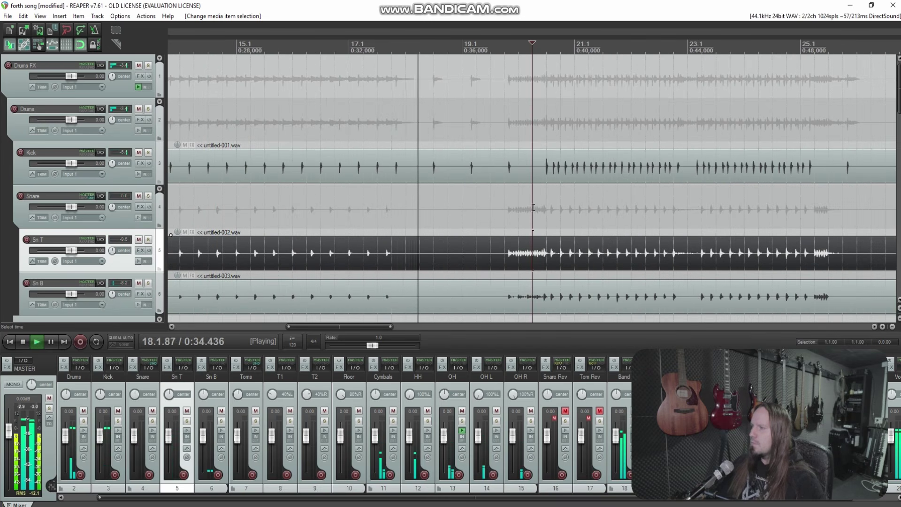
pyautogui.scroll(-2, 568, 204)
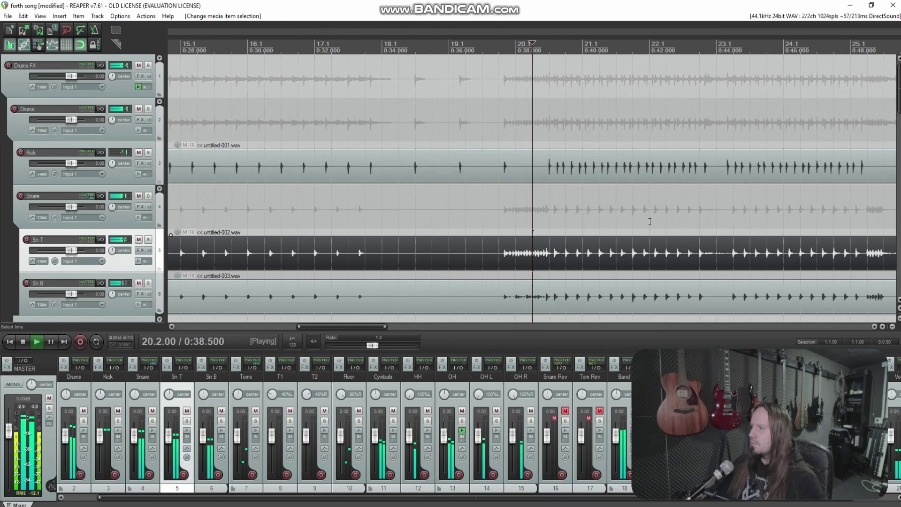
pyautogui.scroll(-3, 661, 221)
pyautogui.scroll(2, 629, 249)
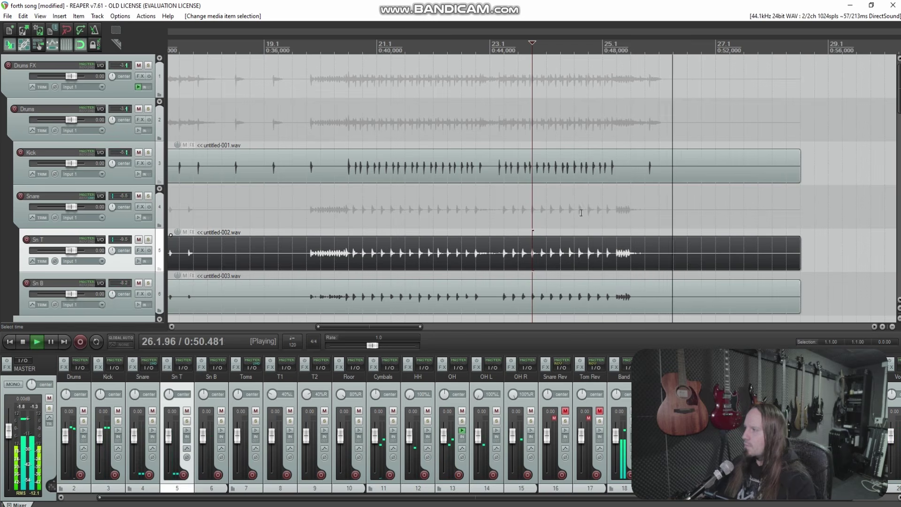
pyautogui.press('space')
# Solo the Drums folder track and play it from 3.4.00.
pyautogui.scroll(-6, 516, 212)
pyautogui.scroll(-1, 466, 213)
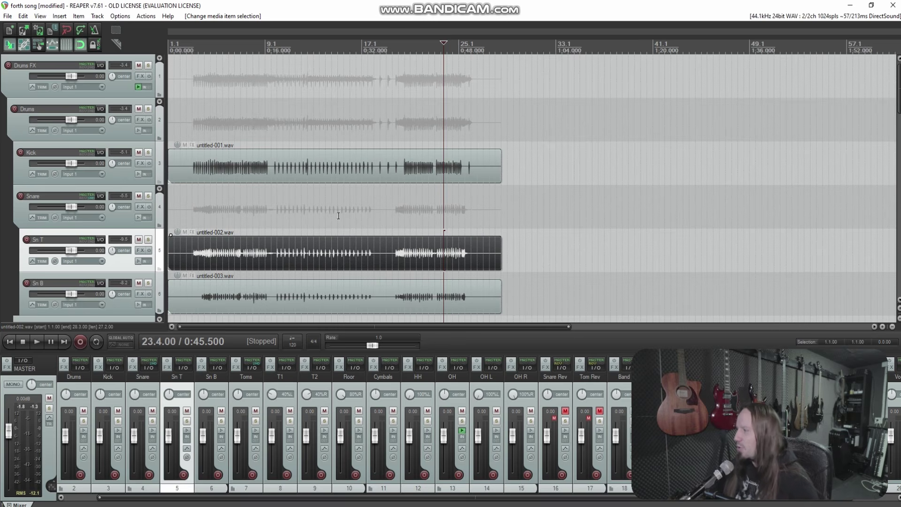
pyautogui.click(240, 169)
pyautogui.scroll(4, 241, 169)
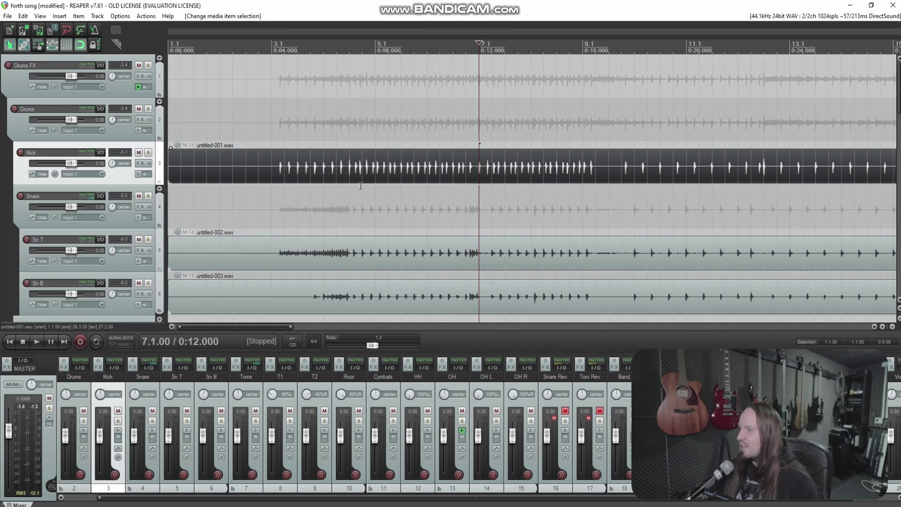
pyautogui.scroll(-4, 385, 184)
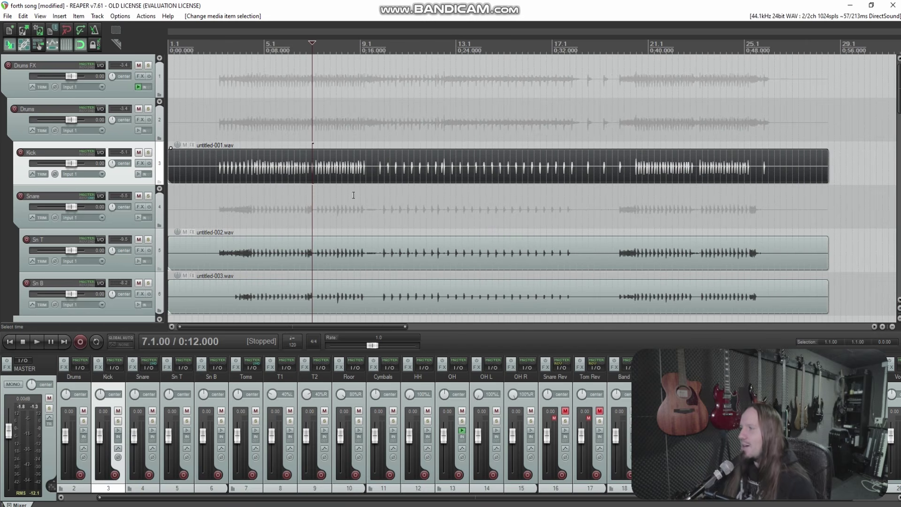
pyautogui.click(236, 131)
pyautogui.click(147, 108)
pyautogui.press('space')
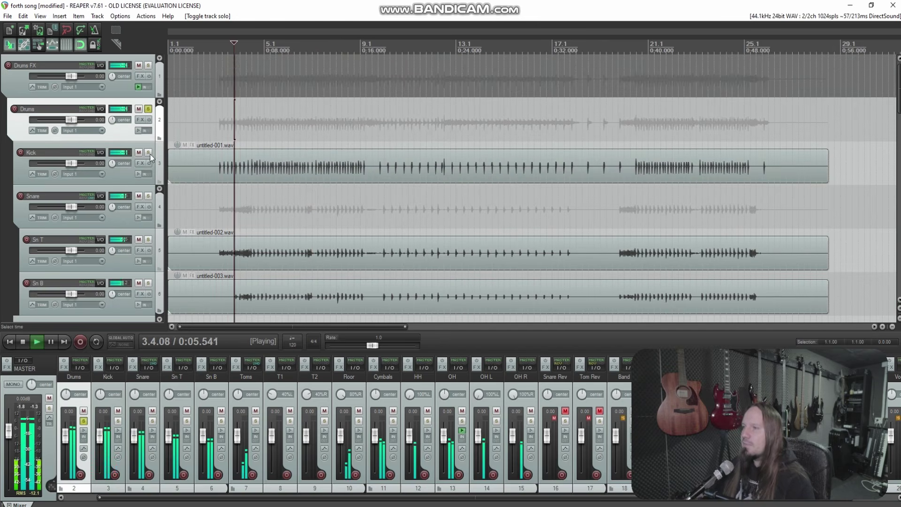
# Add the Drum Leveler (Sound Radix) plug-in to the Kick track.
pyautogui.click(140, 163)
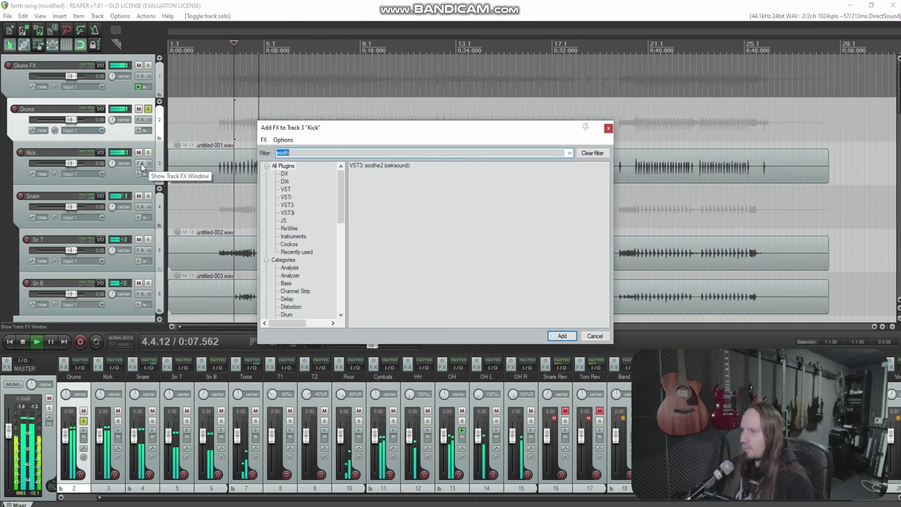
pyautogui.write('telos')
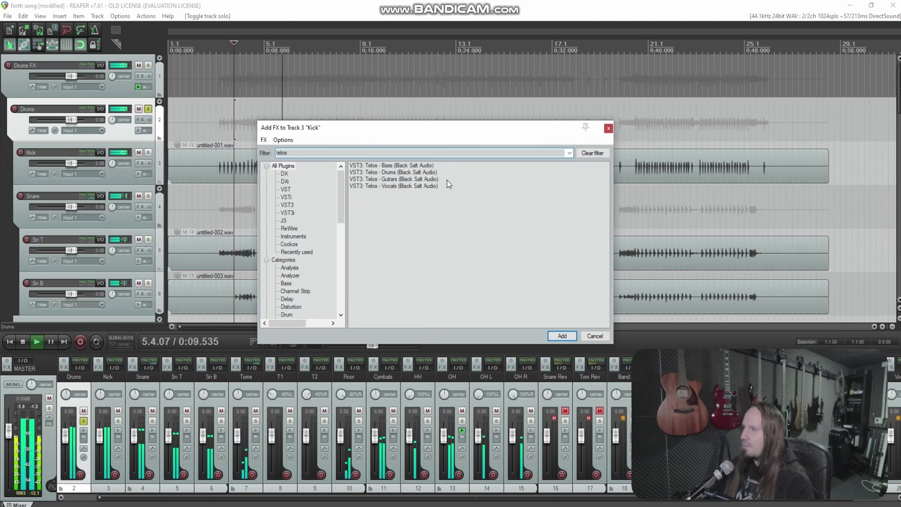
pyautogui.press('BackSpace')
pyautogui.press('BackSpace')
pyautogui.press('BackSpace')
pyautogui.press('BackSpace')
pyautogui.press('BackSpace')
pyautogui.write('drum')
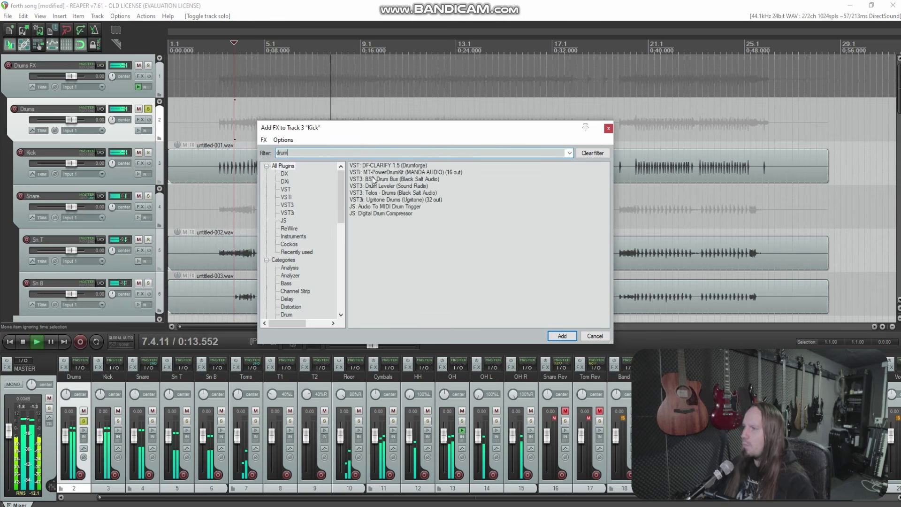
pyautogui.doubleClick(389, 186)
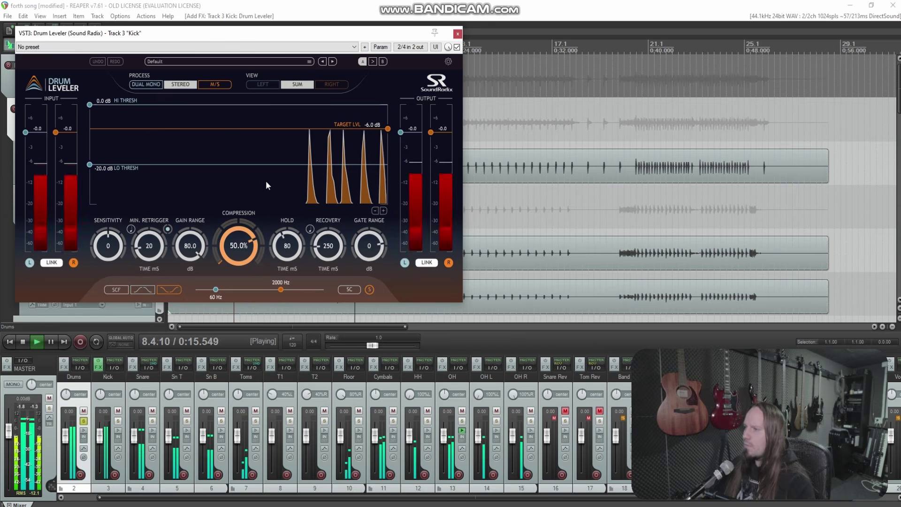
# Set Drum Leveler's compression to 86.8% and target level to -7.3 dB, then stop playback and close its window.
pyautogui.moveTo(238, 248); pyautogui.dragTo(242, 233)
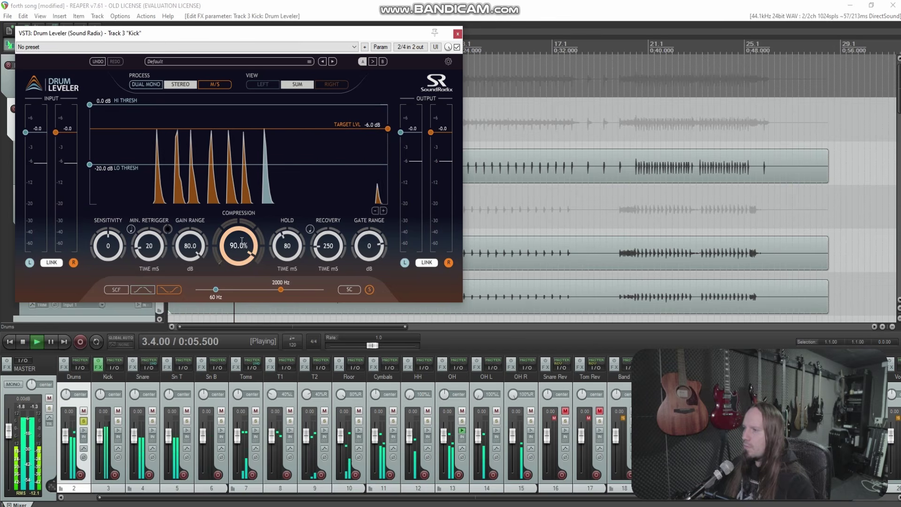
pyautogui.moveTo(243, 233); pyautogui.dragTo(242, 240)
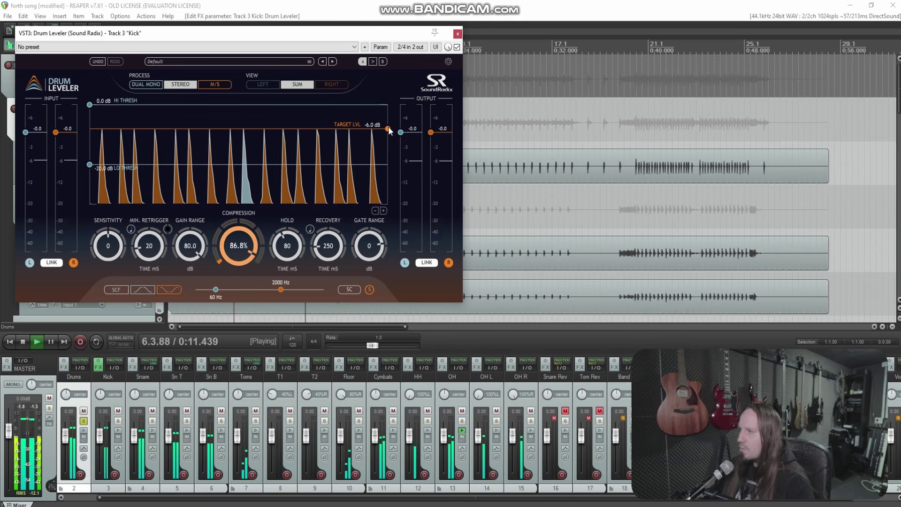
pyautogui.moveTo(389, 131); pyautogui.dragTo(389, 136)
pyautogui.press('space')
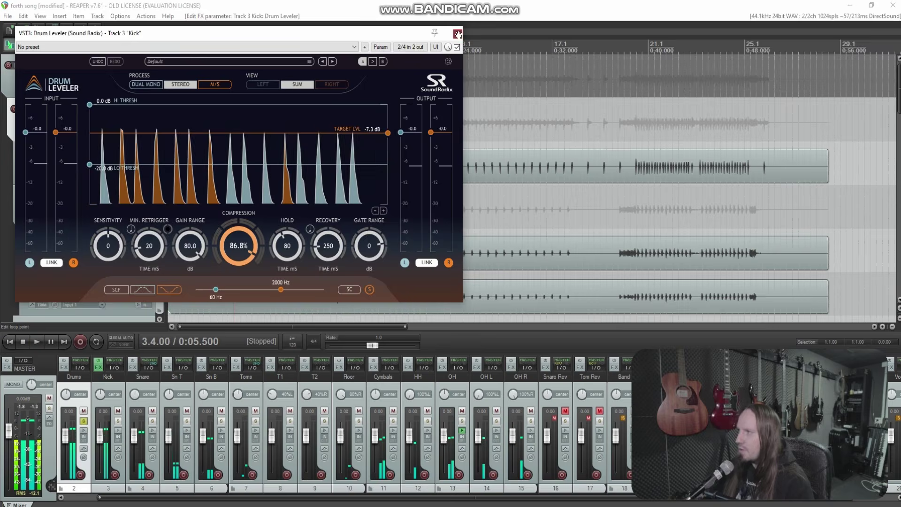
pyautogui.press('Escape')
# Add the Telos - Drums (Black Salt Audio) plug-in after Drum Leveler in the Kick track's FX chain.
pyautogui.click(140, 162)
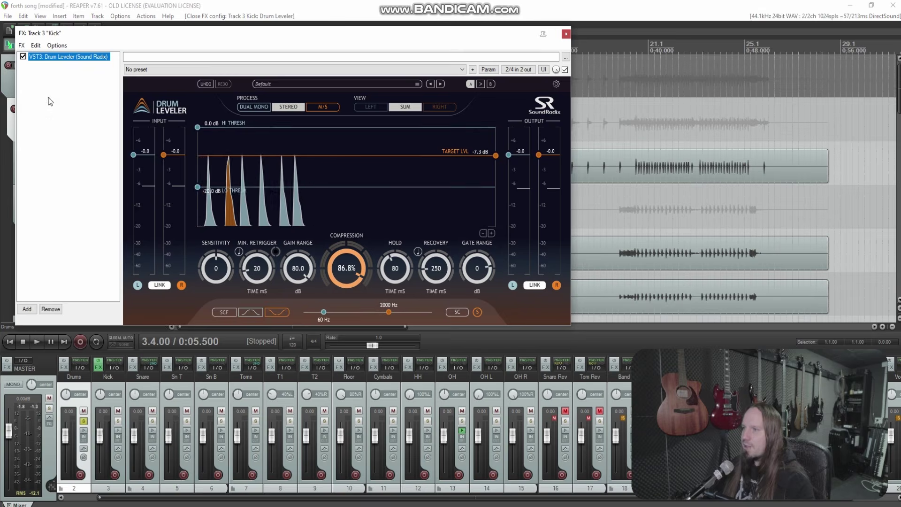
pyautogui.rightClick(51, 98)
pyautogui.click(76, 103)
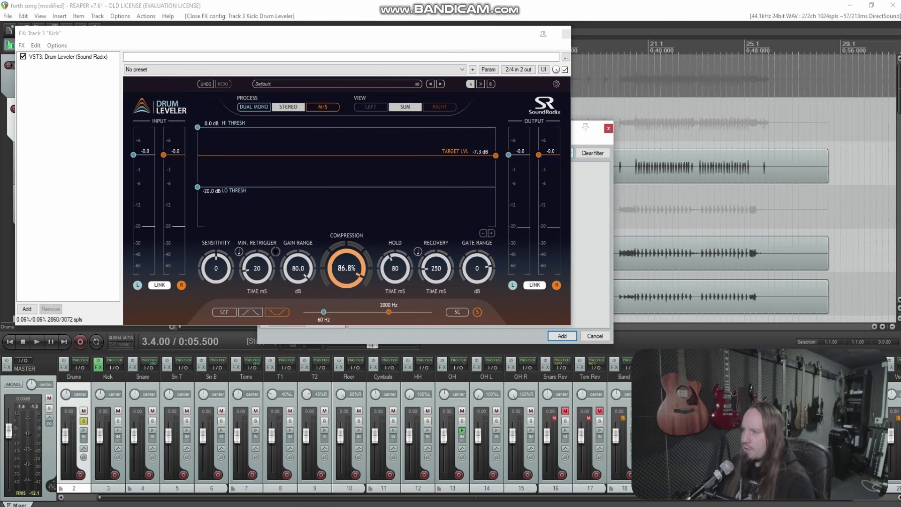
pyautogui.click(42, 77)
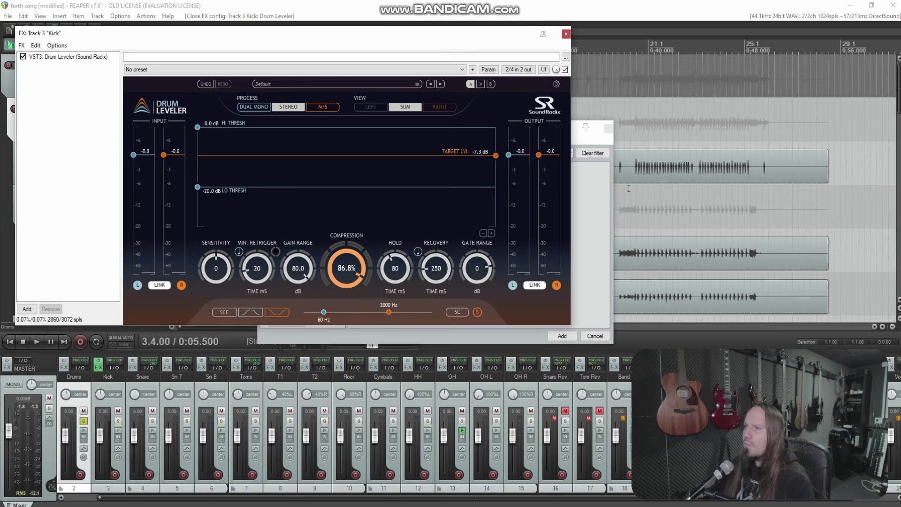
pyautogui.click(577, 141)
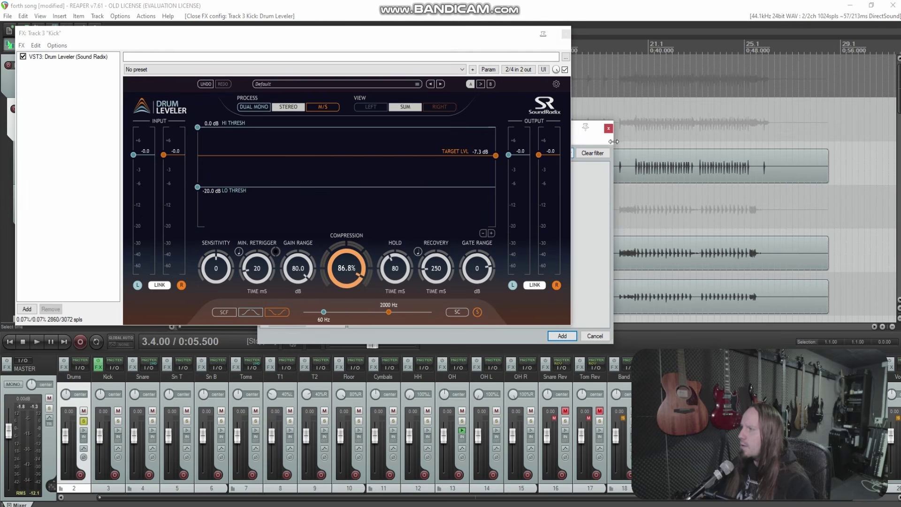
pyautogui.moveTo(610, 143); pyautogui.dragTo(667, 142)
pyautogui.moveTo(609, 136); pyautogui.dragTo(815, 105)
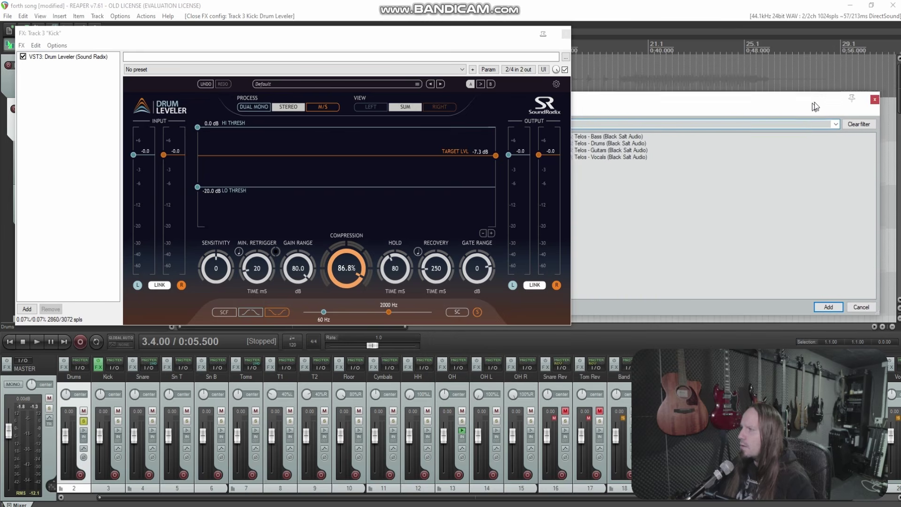
pyautogui.doubleClick(619, 143)
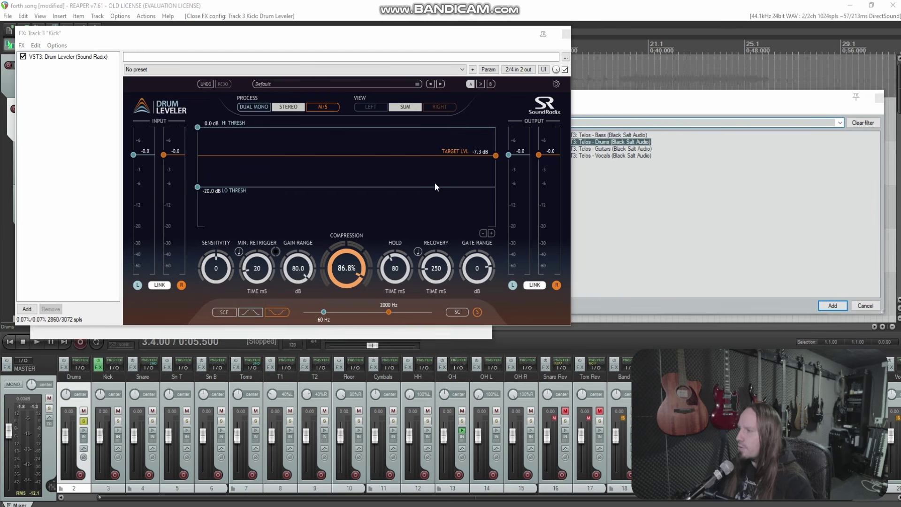
# Close the Kick FX chain window and move the Telos Drums window clear of the track controls.
pyautogui.moveTo(297, 41); pyautogui.dragTo(419, 102)
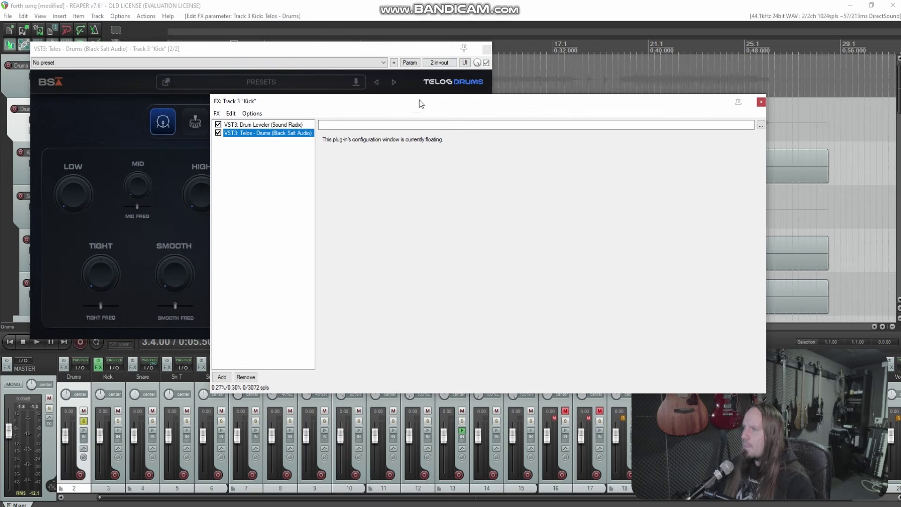
pyautogui.click(761, 102)
pyautogui.moveTo(250, 49); pyautogui.dragTo(493, 84)
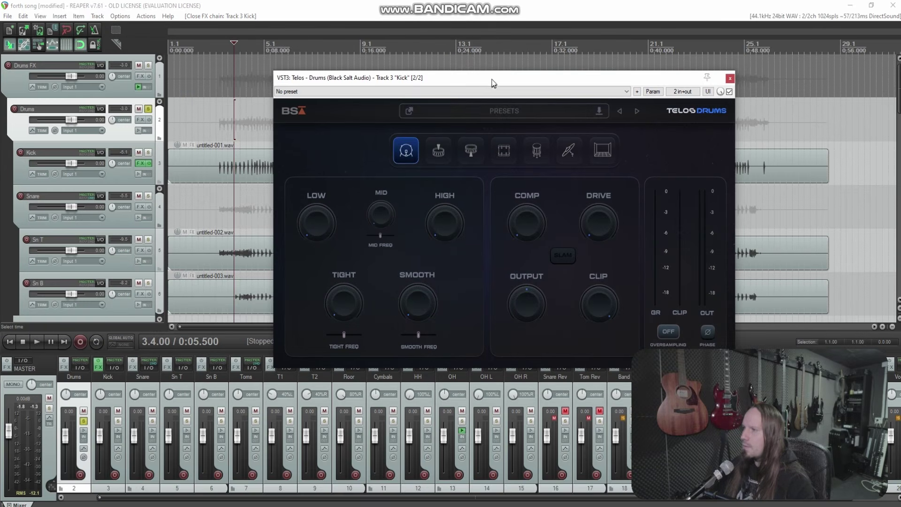
# Play the drums from just before the first hits and raise Low and Tight in Telos Drums on the Kick.
pyautogui.click(214, 138)
pyautogui.press('space')
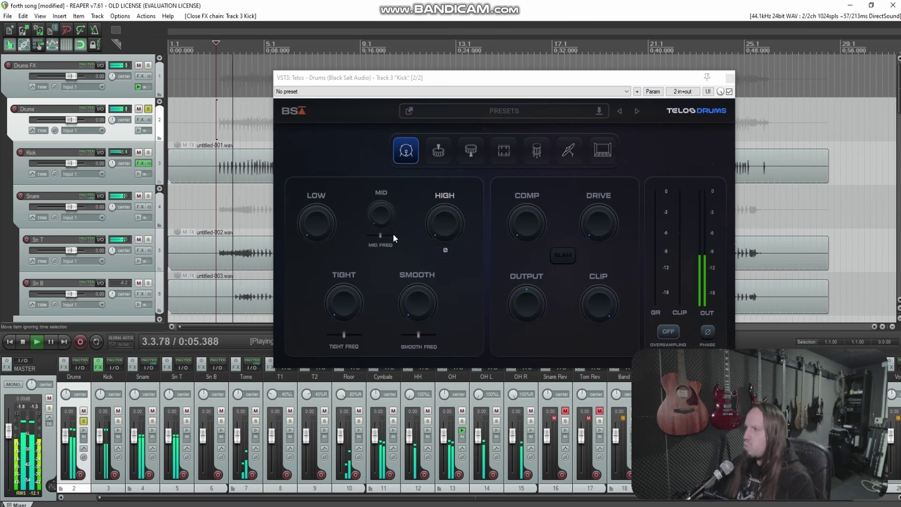
pyautogui.moveTo(326, 224); pyautogui.dragTo(311, 171)
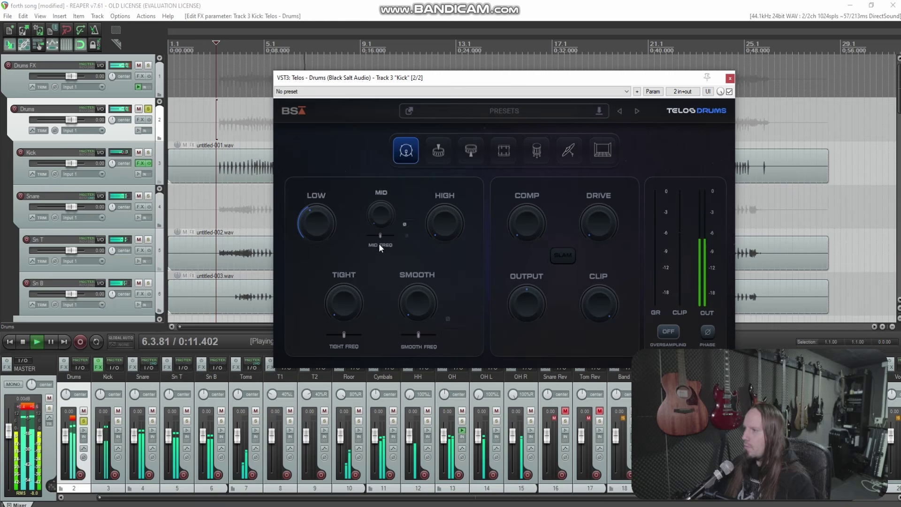
pyautogui.moveTo(343, 276); pyautogui.dragTo(338, 263)
pyautogui.moveTo(413, 303)
pyautogui.mouseDown()
pyautogui.moveTo(407, 204)
pyautogui.moveTo(405, 292)
pyautogui.mouseUp()
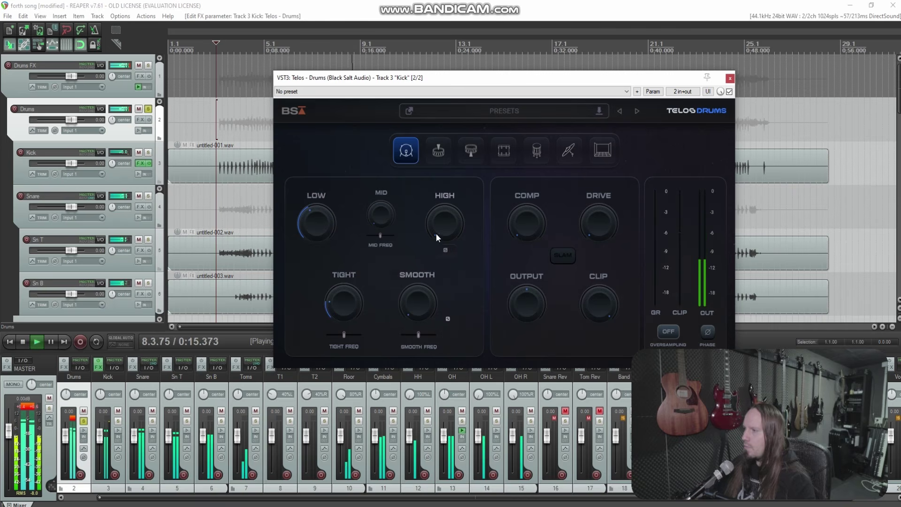
# Set Mid to 38, Mid Freq to 74 and High to 74 in the kick's Telos Drums, and raise Smooth.
pyautogui.moveTo(389, 218); pyautogui.dragTo(373, 130)
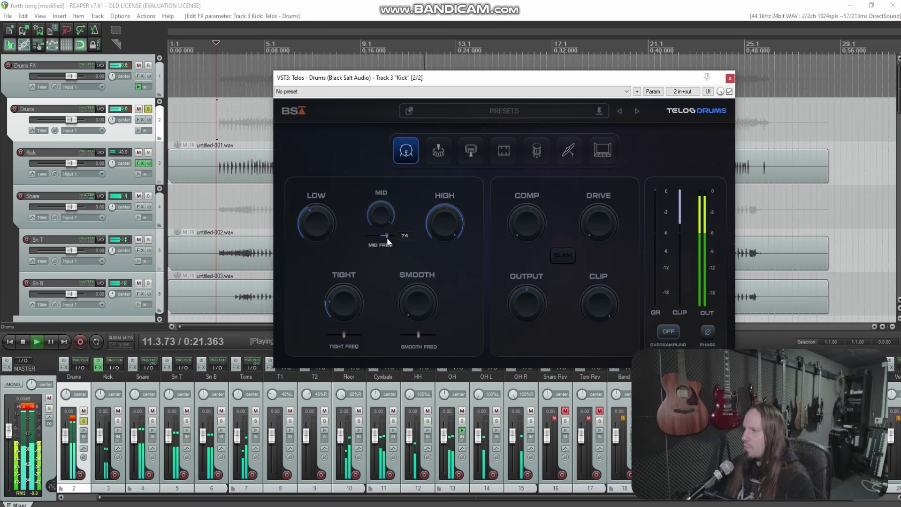
pyautogui.moveTo(384, 216); pyautogui.dragTo(390, 300)
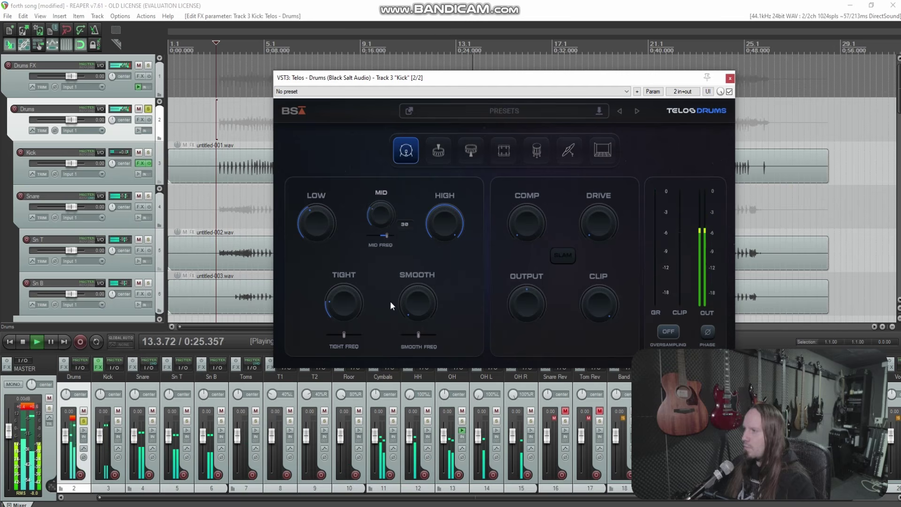
pyautogui.moveTo(447, 218); pyautogui.dragTo(450, 241)
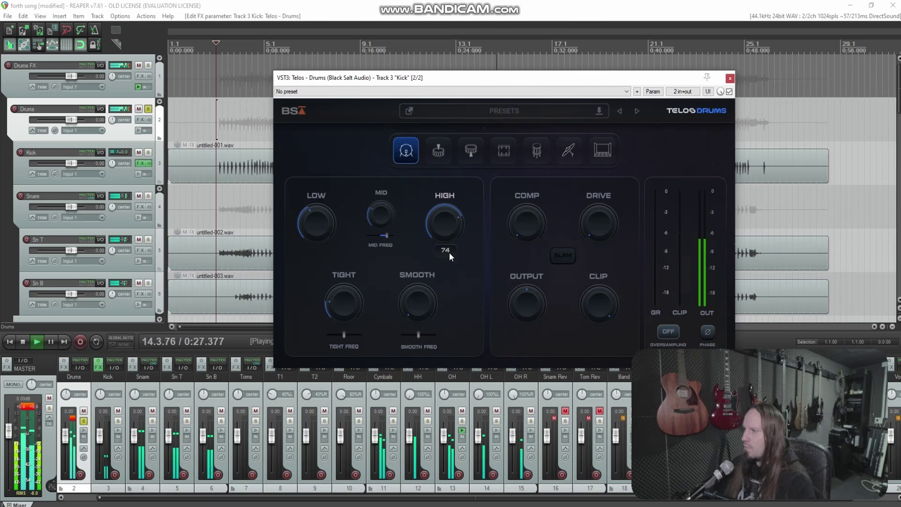
pyautogui.moveTo(428, 294); pyautogui.dragTo(419, 277)
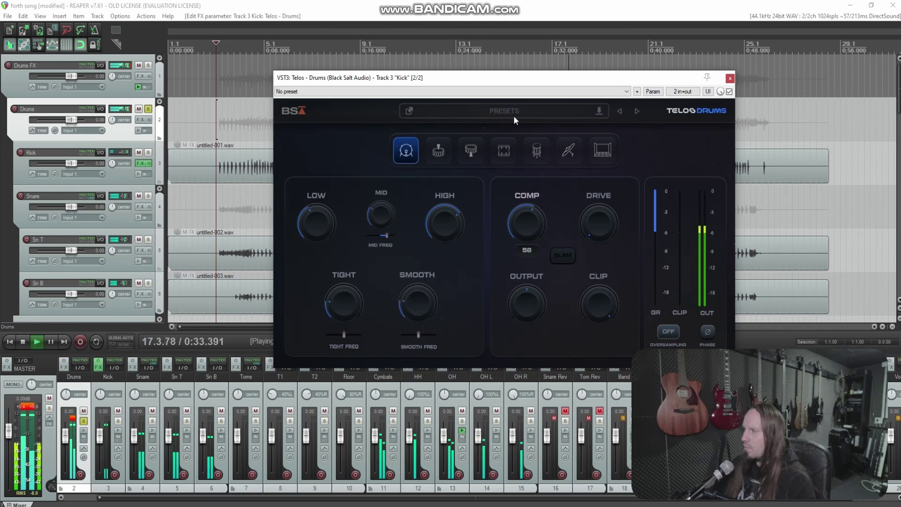
# Replay the drums, set the kick's Comp to 52, raise Drive and lower Output in Telos Drums, then close its window.
pyautogui.press('space')
pyautogui.press('space')
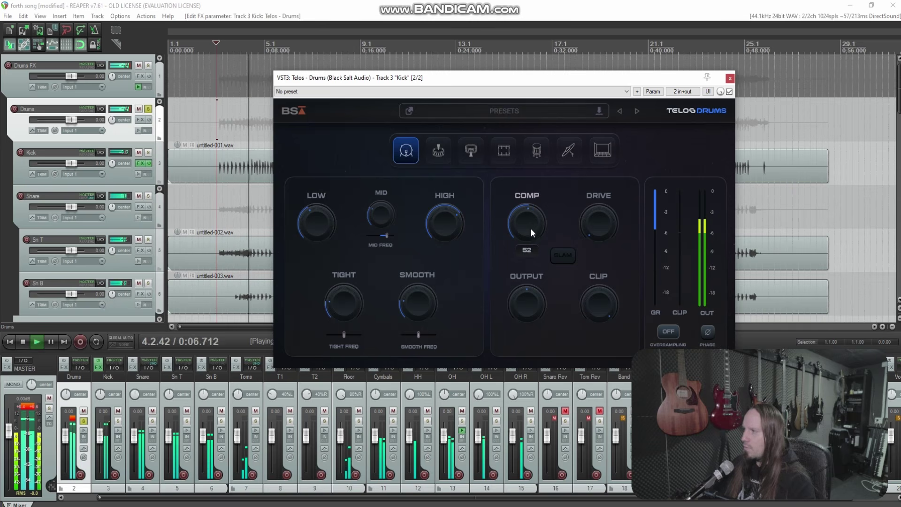
pyautogui.moveTo(601, 229); pyautogui.dragTo(578, 137)
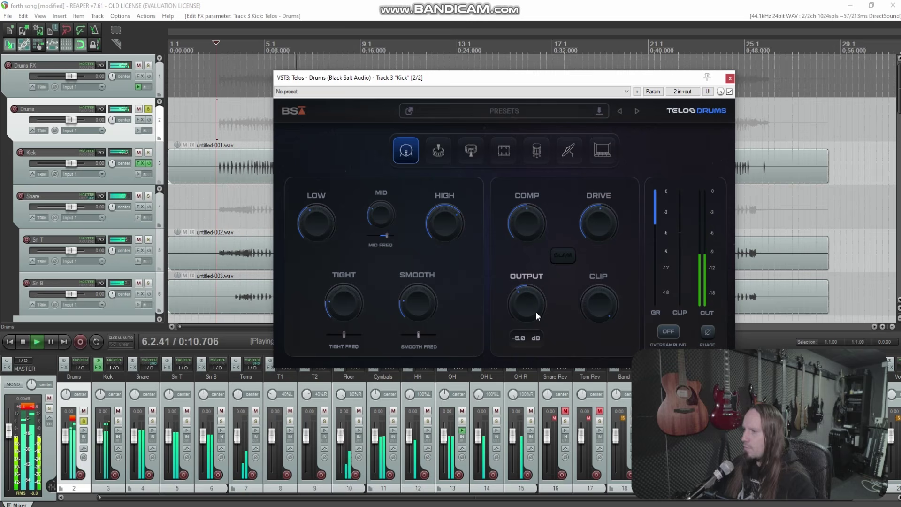
pyautogui.scroll(1, 536, 310)
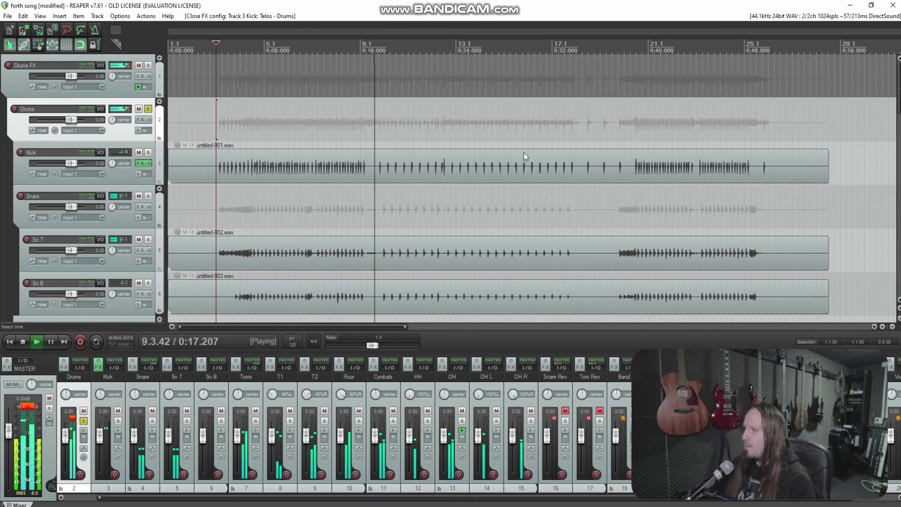
pyautogui.click(730, 78)
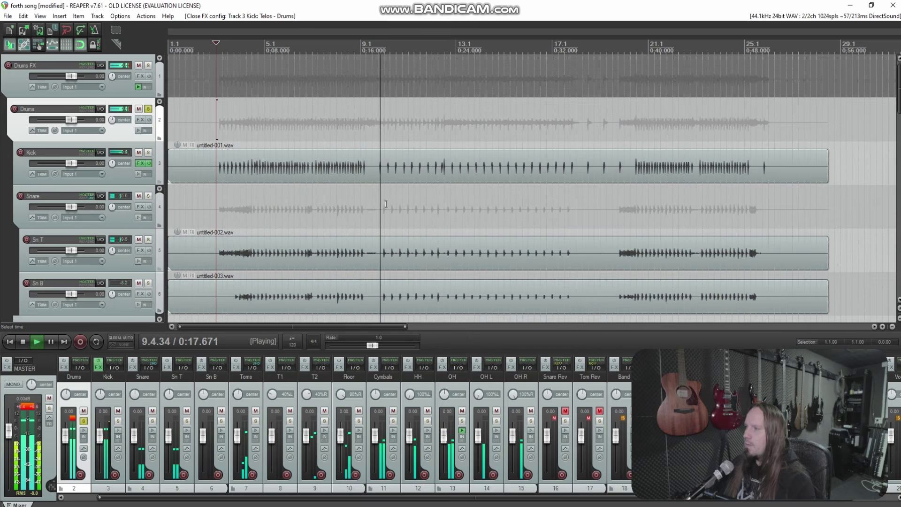
# Add the Telos - Drums (Black Salt Audio) plug-in to the Sn T track and move its window clear of the track controls.
pyautogui.click(246, 206)
pyautogui.click(139, 250)
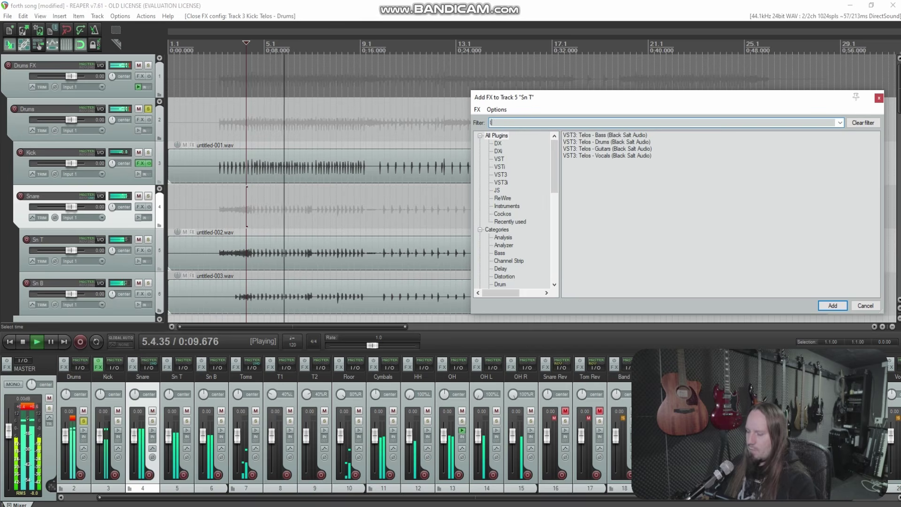
pyautogui.click(685, 137)
pyautogui.click(602, 142)
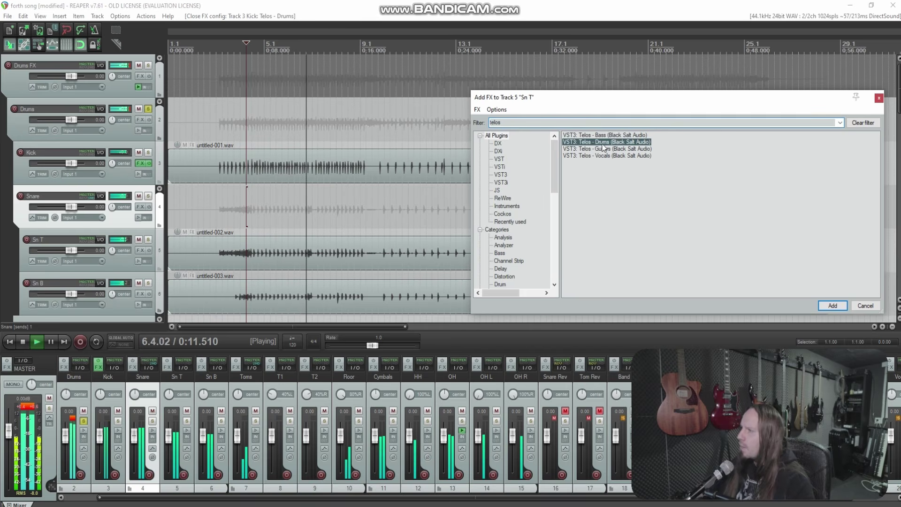
pyautogui.press('Return')
pyautogui.press('space')
pyautogui.moveTo(334, 43); pyautogui.dragTo(657, 93)
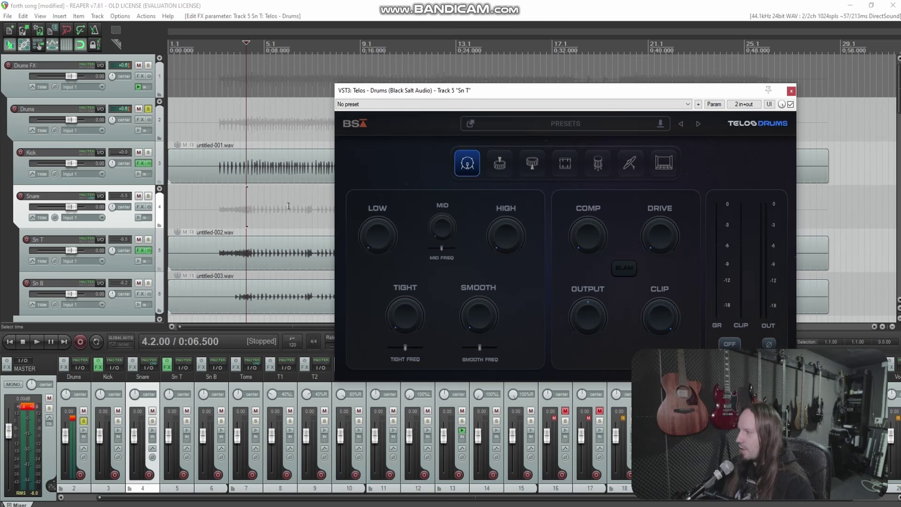
# Switch the Sn T Telos Drums to its snare top mode and set Low to 49, High to 50, and boost Mid at a higher Mid Freq.
pyautogui.press('space')
pyautogui.click(499, 164)
pyautogui.moveTo(378, 234); pyautogui.dragTo(376, 171)
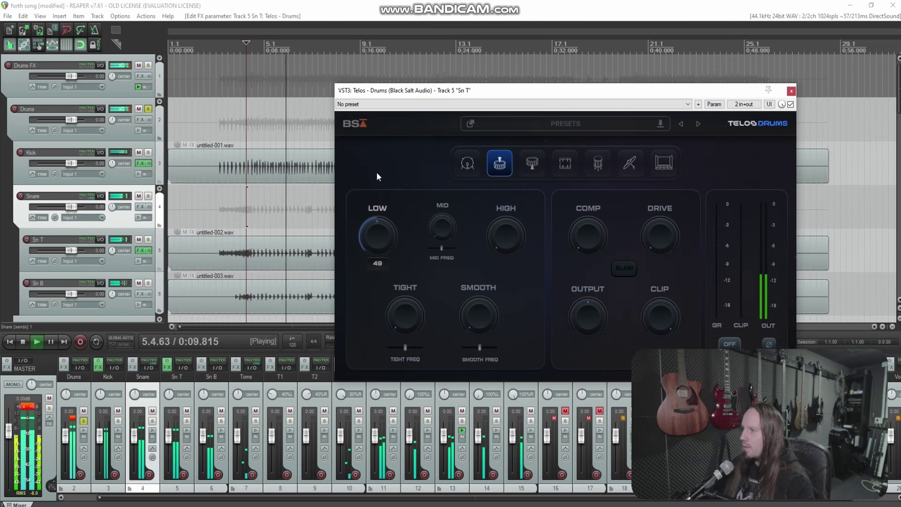
pyautogui.moveTo(442, 228); pyautogui.dragTo(442, 188)
pyautogui.moveTo(441, 247); pyautogui.dragTo(444, 250)
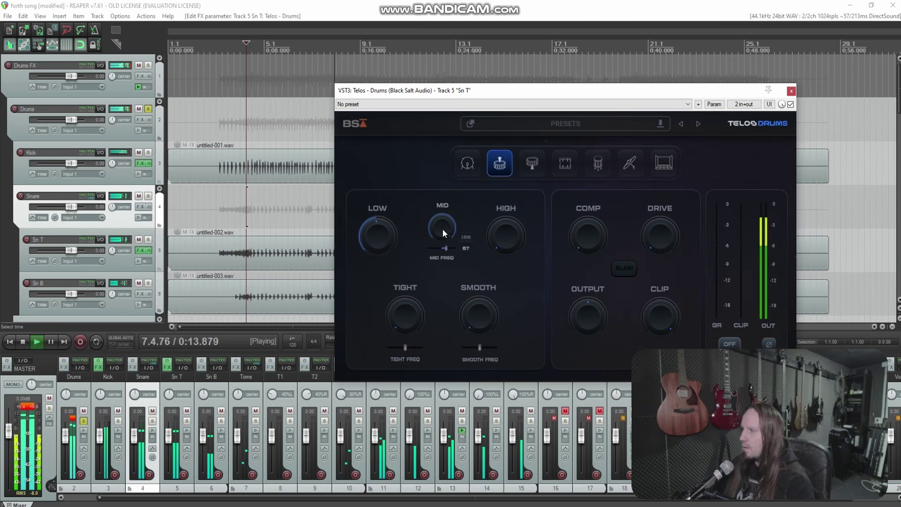
pyautogui.moveTo(497, 239); pyautogui.dragTo(506, 166)
pyautogui.moveTo(450, 225)
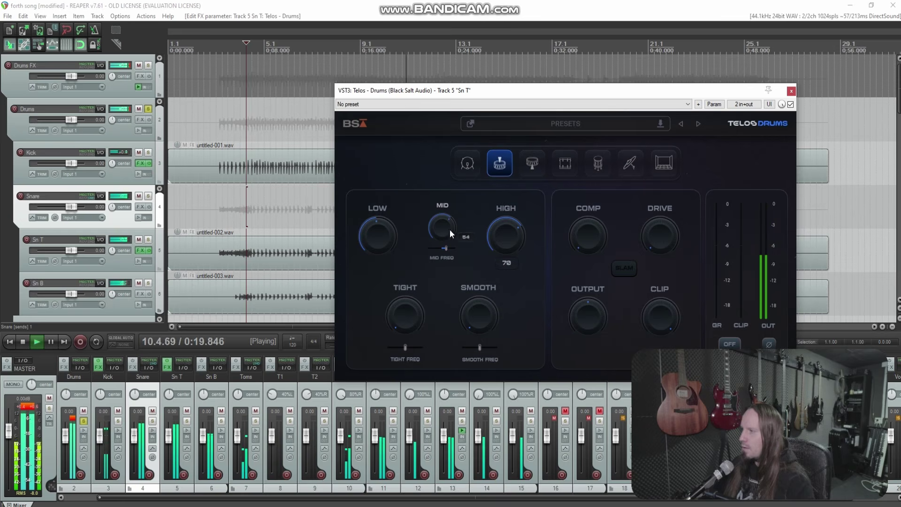
pyautogui.moveTo(513, 232); pyautogui.dragTo(515, 258)
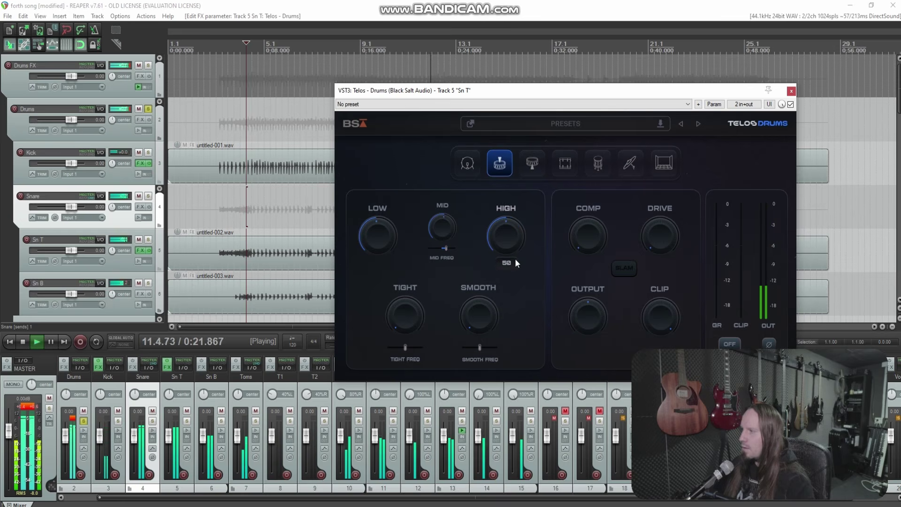
# Mute the Sn B track, replay the drums, and raise High and Comp in the Sn T Telos Drums.
pyautogui.click(139, 283)
pyautogui.click(252, 244)
pyautogui.moveTo(500, 232)
pyautogui.mouseDown()
pyautogui.moveTo(509, 190)
pyautogui.moveTo(510, 222)
pyautogui.mouseUp()
pyautogui.moveTo(604, 248); pyautogui.dragTo(579, 176)
# Replay the passage while dialling in moderate Tight and Smooth amounts in the Sn T Telos Drums.
pyautogui.moveTo(418, 311); pyautogui.dragTo(393, 216)
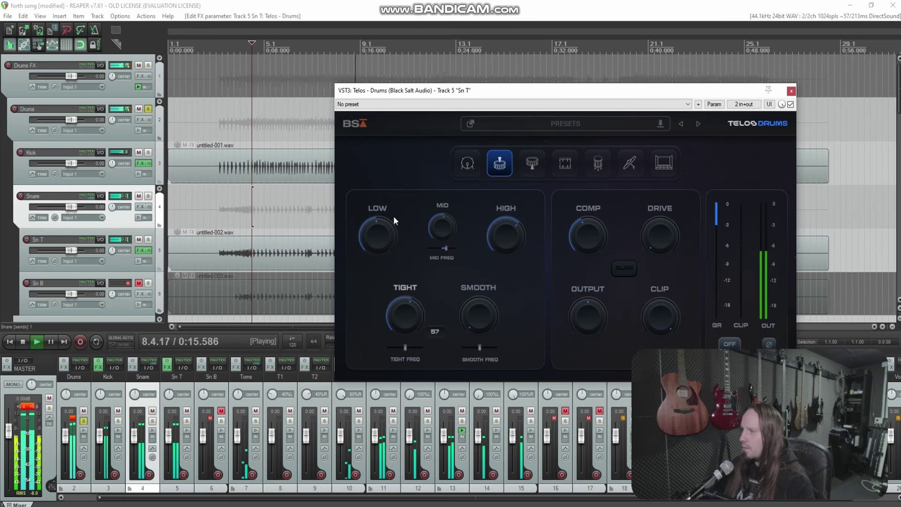
pyautogui.press('space')
pyautogui.press('space')
pyautogui.moveTo(412, 307); pyautogui.dragTo(410, 300)
pyautogui.moveTo(481, 318); pyautogui.dragTo(468, 205)
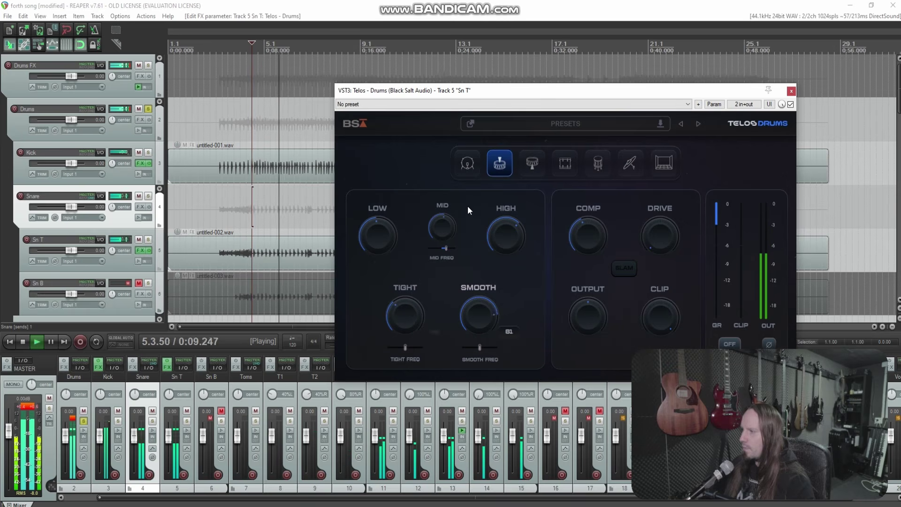
# Raise Drive and set Output to -5.8 dB in the Sn T Telos Drums, then close its window.
pyautogui.press('space')
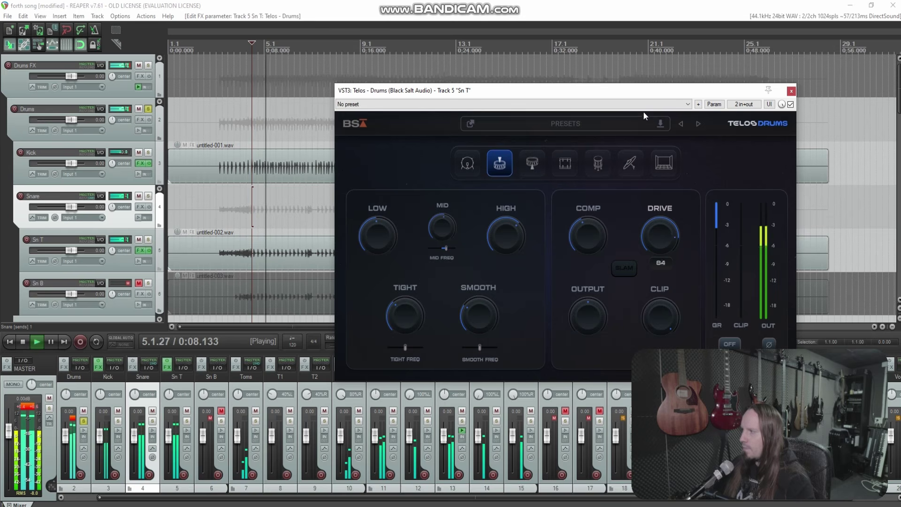
pyautogui.press('space')
pyautogui.moveTo(596, 306)
pyautogui.press('space')
pyautogui.moveTo(595, 330); pyautogui.dragTo(594, 322)
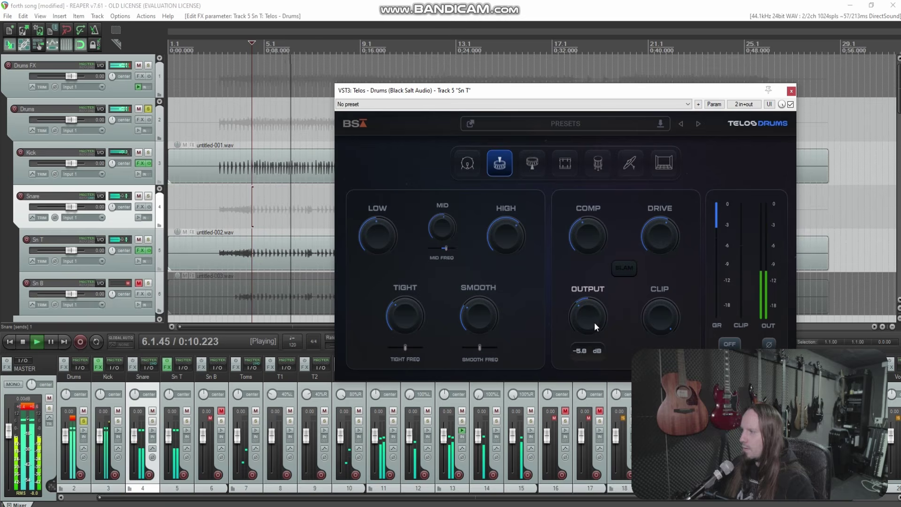
pyautogui.click(792, 90)
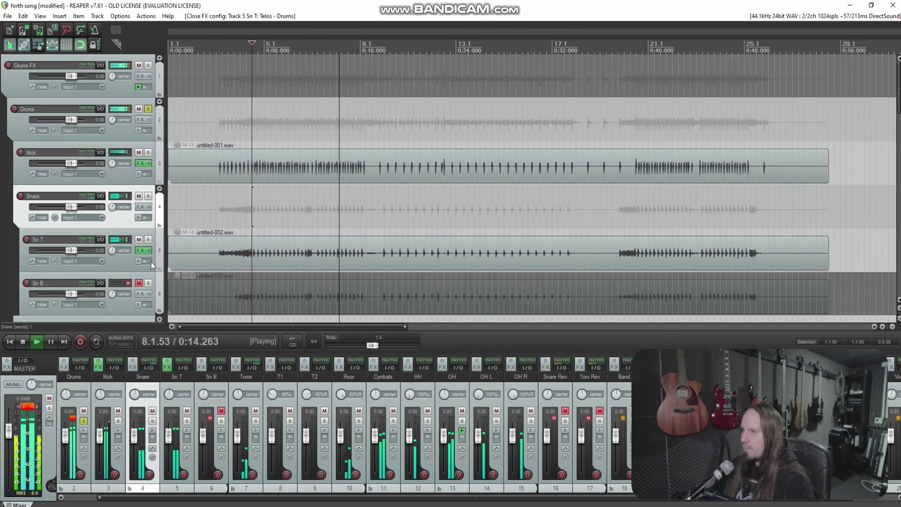
# Add the BSAClipper (Black Salt Audio) plug-in after Telos Drums in the Sn T FX chain.
pyautogui.press('space')
pyautogui.click(139, 250)
pyautogui.rightClick(55, 89)
pyautogui.click(96, 95)
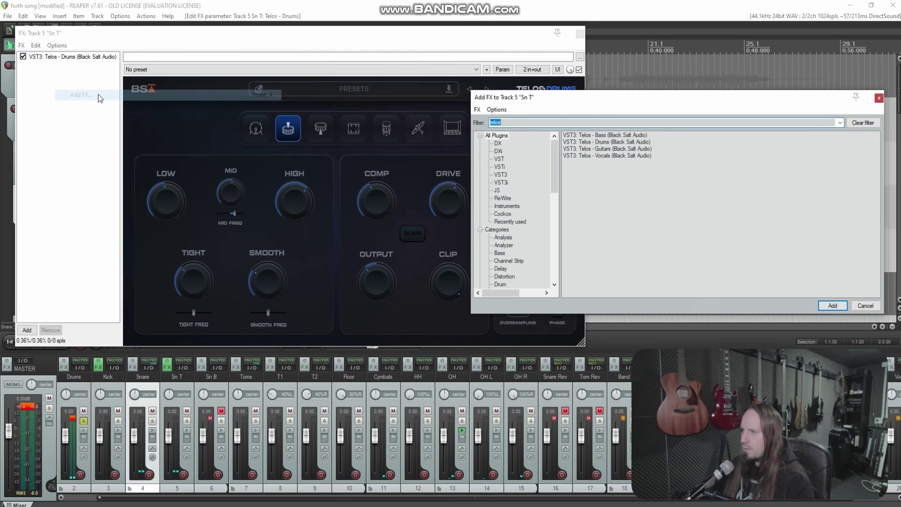
pyautogui.write('clip')
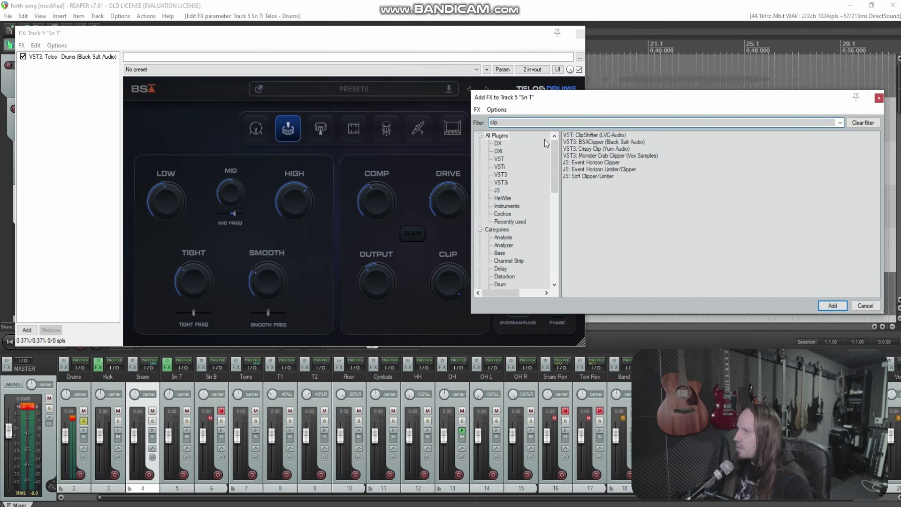
pyautogui.press('Return')
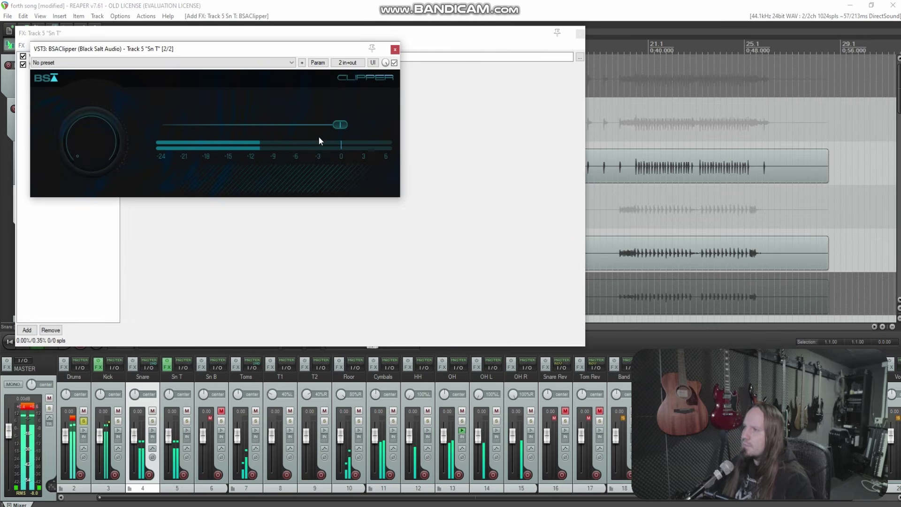
# Solo Sn T, set BSAClipper's threshold to -11.9, raise its gain slightly, and close the clipper window.
pyautogui.moveTo(338, 128); pyautogui.dragTo(244, 117)
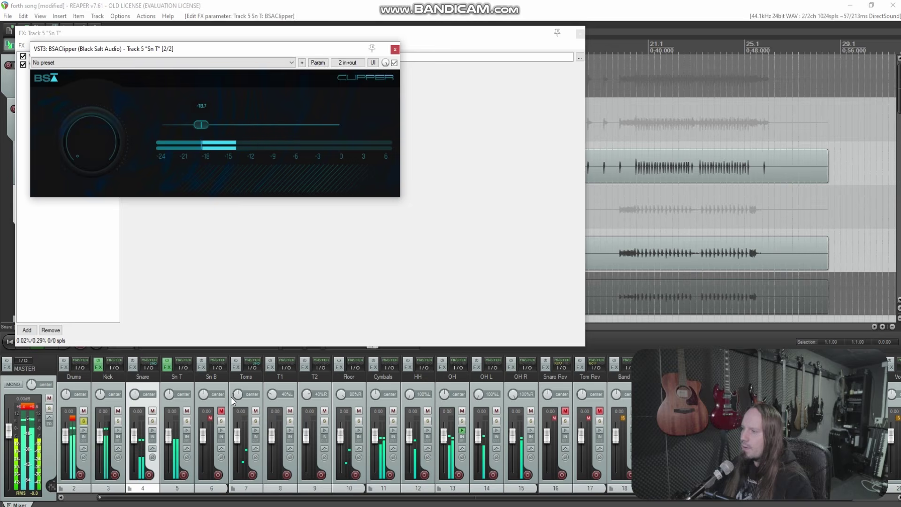
pyautogui.click(186, 421)
pyautogui.moveTo(200, 126); pyautogui.dragTo(234, 129)
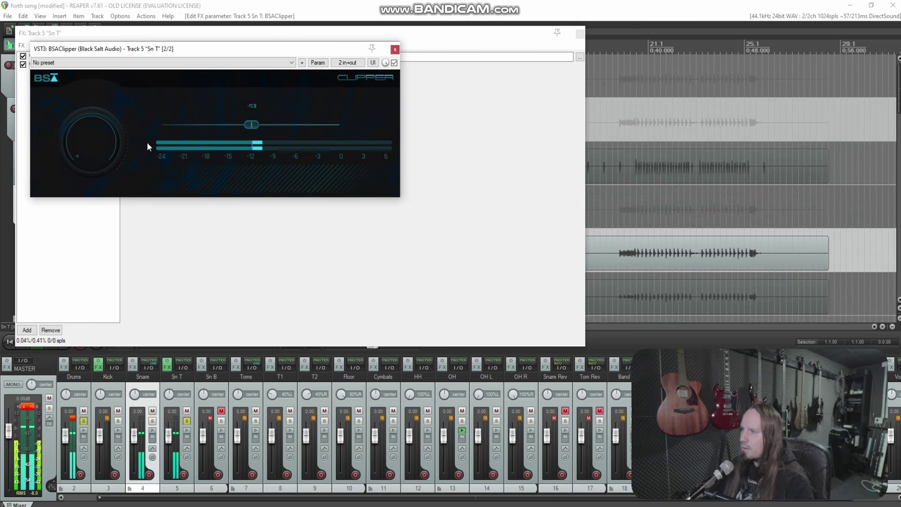
pyautogui.moveTo(87, 100); pyautogui.dragTo(87, 65)
pyautogui.moveTo(90, 111); pyautogui.dragTo(91, 133)
pyautogui.click(395, 49)
# Add the Silencer (Black Salt Audio) plug-in to Sn T and place it first in the FX chain, before Telos Drums.
pyautogui.rightClick(72, 79)
pyautogui.click(98, 93)
pyautogui.write('sil')
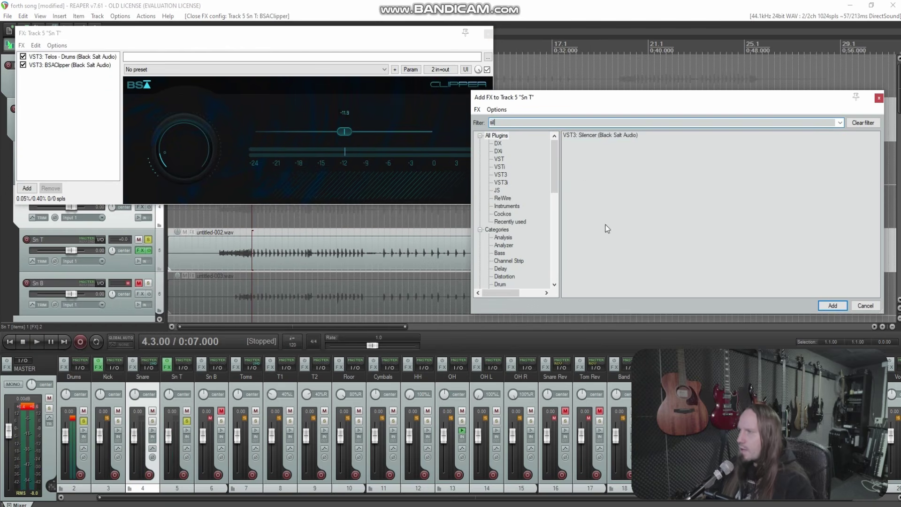
pyautogui.doubleClick(603, 135)
pyautogui.moveTo(219, 53); pyautogui.dragTo(424, 52)
pyautogui.moveTo(70, 74); pyautogui.dragTo(54, 55)
# Play the snare, lower Silencer's threshold to -24.07 dB, and solo the Kick alongside Sn T.
pyautogui.click(347, 220)
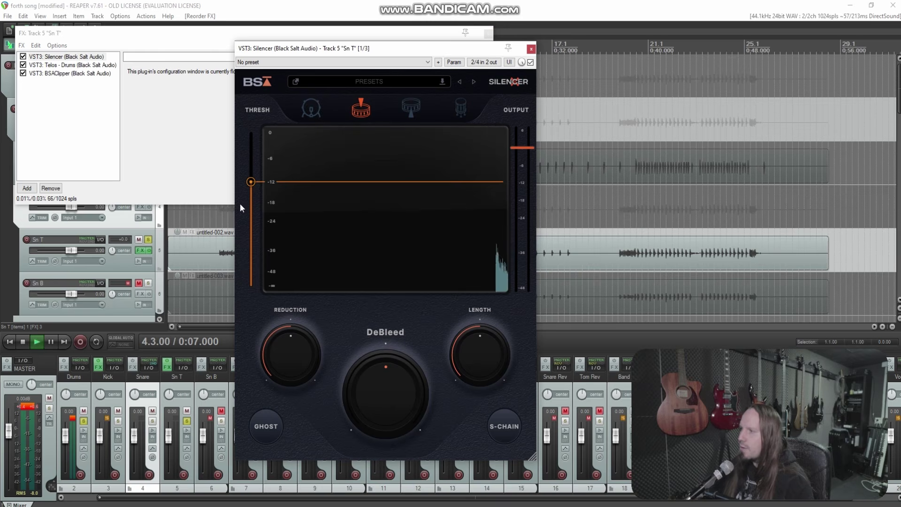
pyautogui.moveTo(255, 182); pyautogui.dragTo(260, 221)
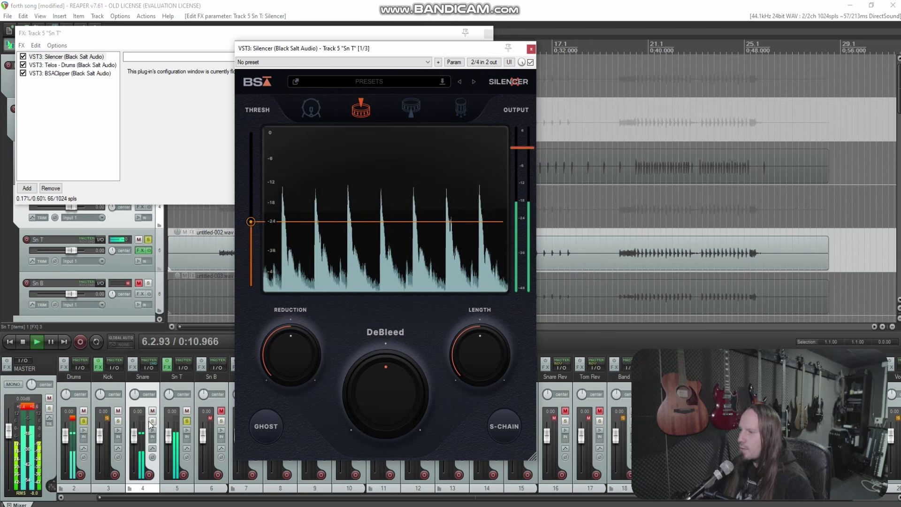
pyautogui.click(119, 421)
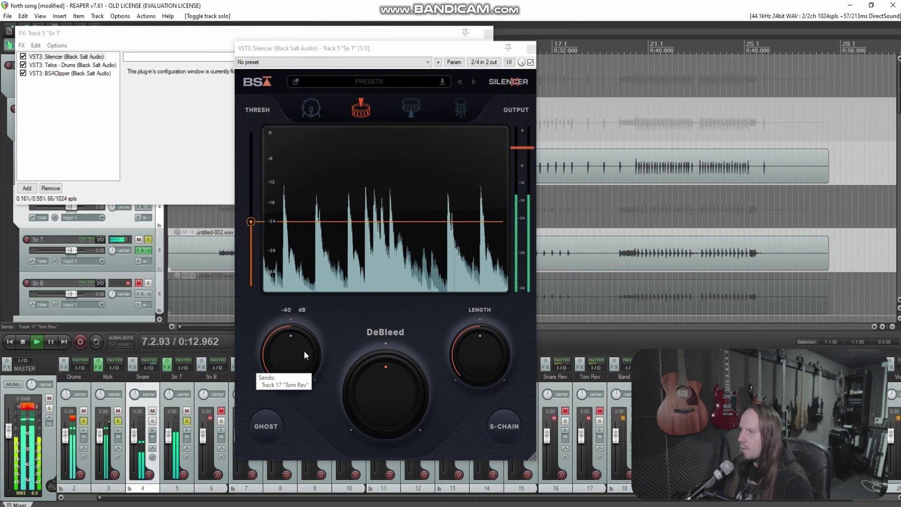
# Shorten Silencer's Length, set DeBleed to 5%, and set the threshold to -22.41 dB while replaying kick and snare.
pyautogui.moveTo(462, 357)
pyautogui.moveTo(463, 355); pyautogui.dragTo(472, 361)
pyautogui.moveTo(404, 390)
pyautogui.mouseDown()
pyautogui.moveTo(390, 339)
pyautogui.moveTo(398, 387)
pyautogui.mouseUp()
pyautogui.press('space')
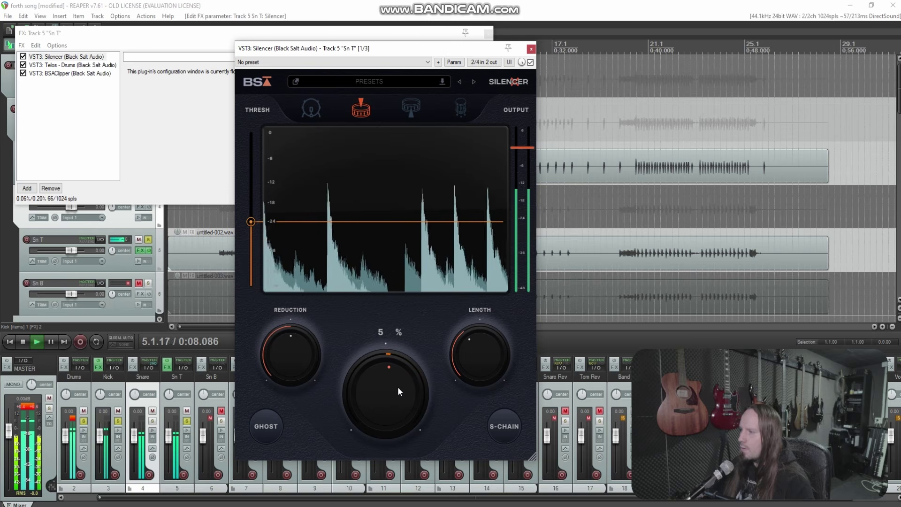
pyautogui.moveTo(250, 223)
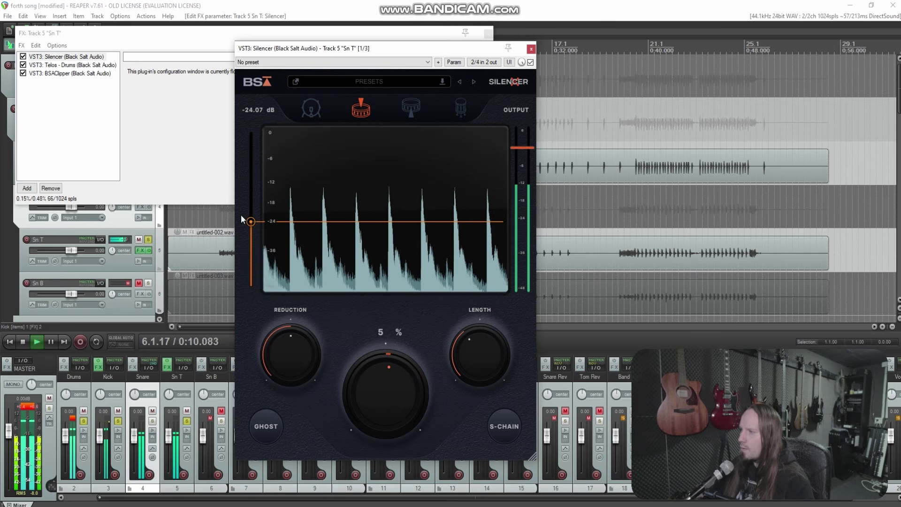
pyautogui.moveTo(250, 224); pyautogui.dragTo(251, 216)
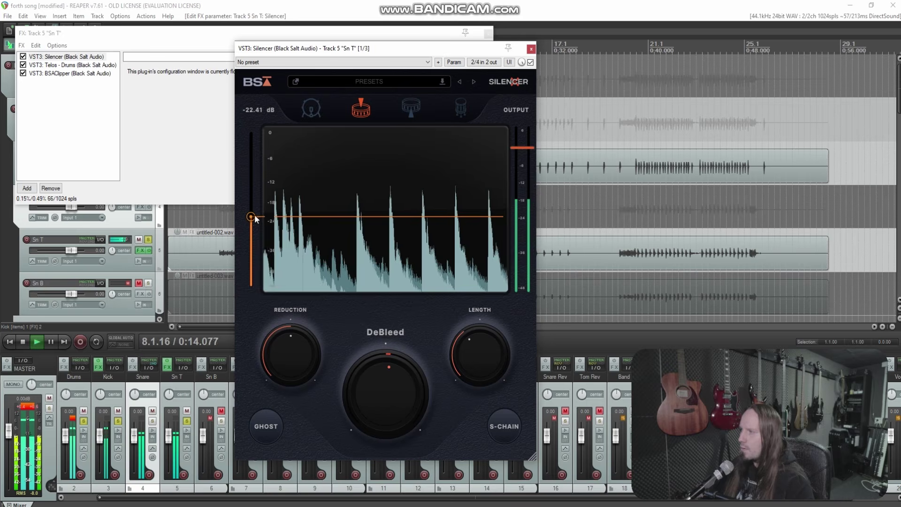
# Close the Silencer and Sn T effects windows, unmute and solo Sn B, and play it with the Kick and Sn T.
pyautogui.click(531, 49)
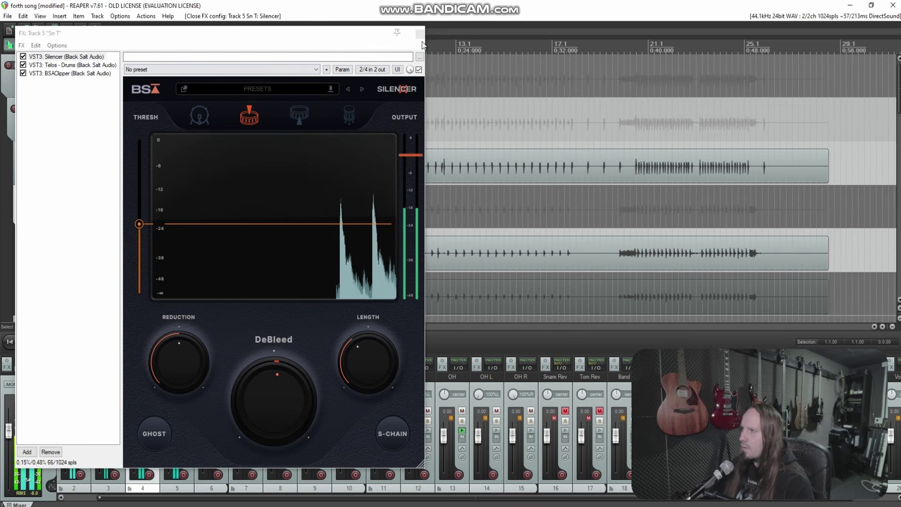
pyautogui.press('space')
pyautogui.click(421, 29)
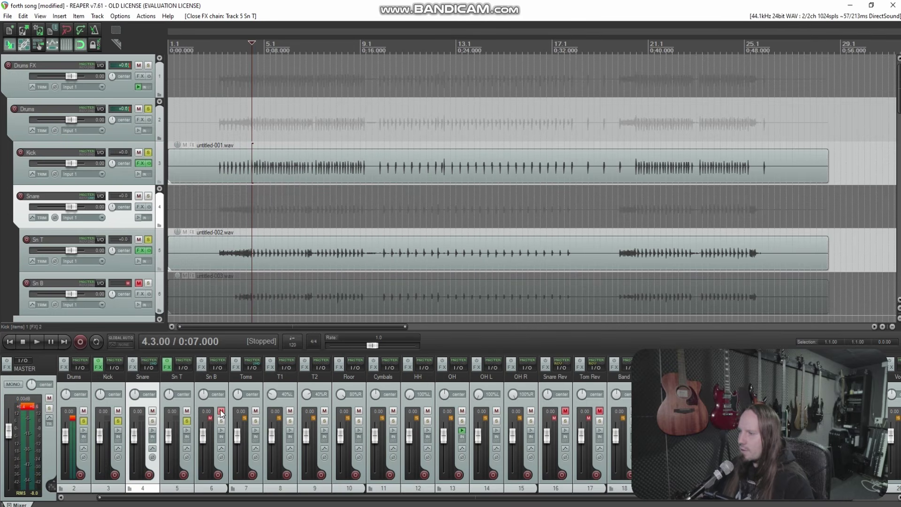
pyautogui.click(221, 411)
pyautogui.click(221, 421)
pyautogui.press('space')
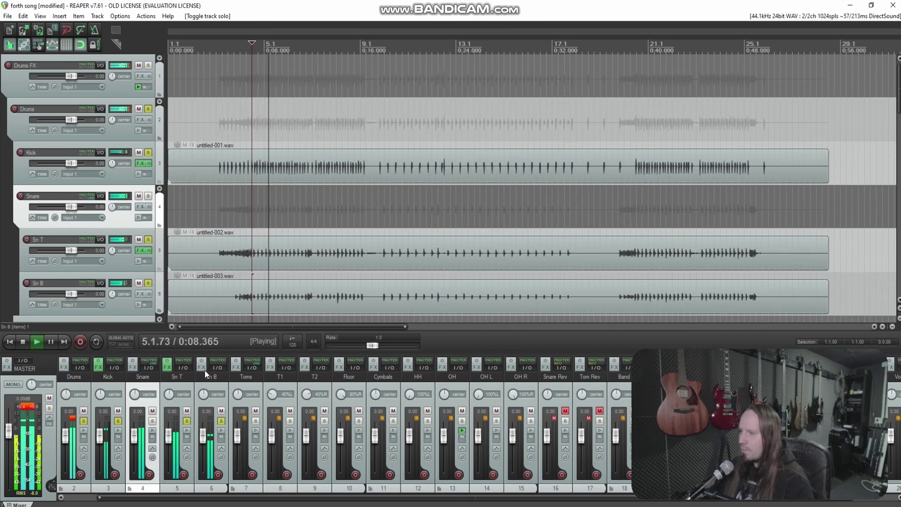
# Add the Telos - Drums (Black Salt Audio) plug-in to the Sn B track.
pyautogui.click(203, 368)
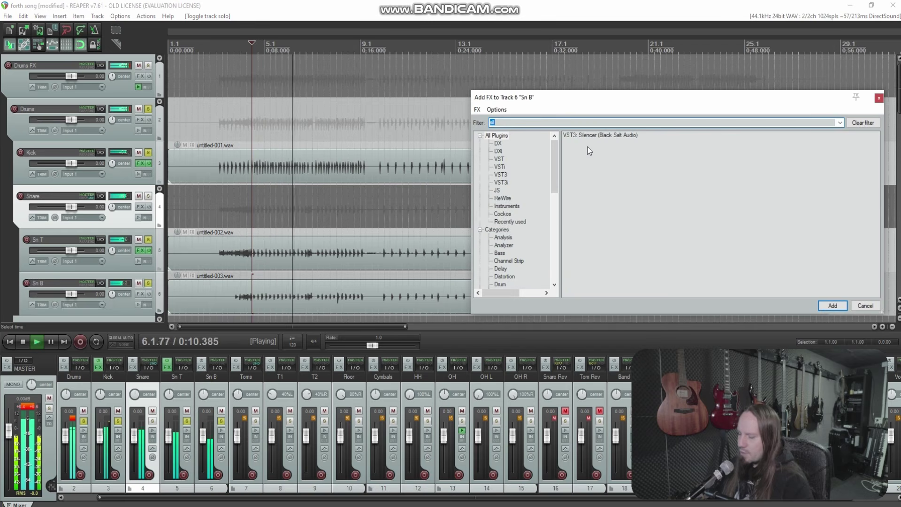
pyautogui.write('tel')
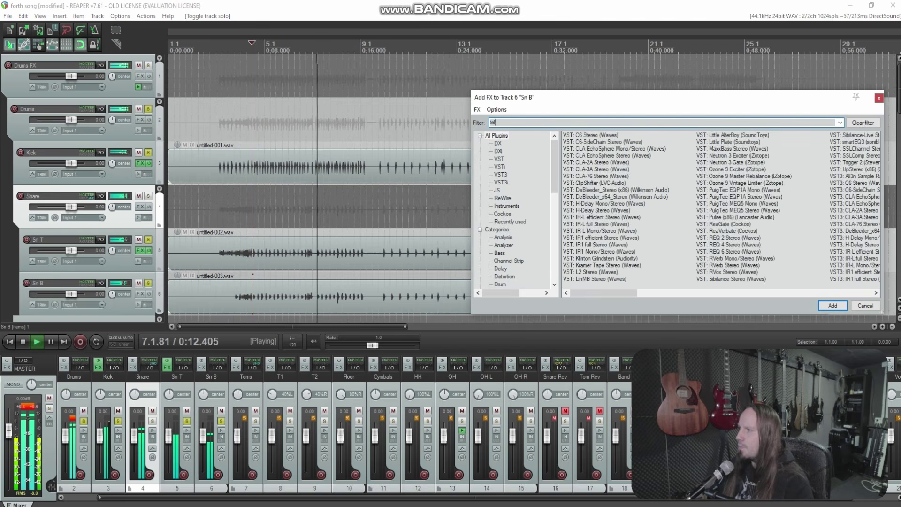
pyautogui.write('os')
pyautogui.press('Down')
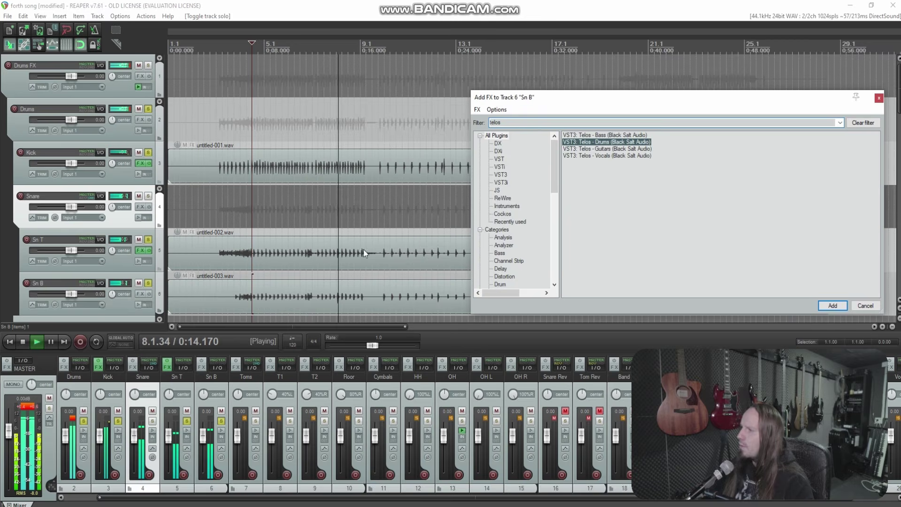
pyautogui.press('Return')
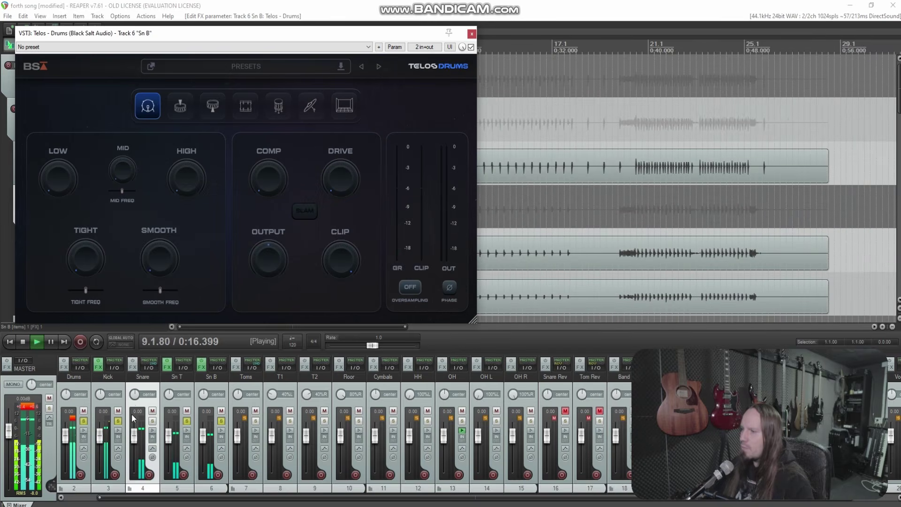
# Clear the solo on Kick, Sn T and Sn B, and replay the full drum kit.
pyautogui.press('space')
pyautogui.click(118, 421)
pyautogui.click(187, 421)
pyautogui.click(221, 421)
pyautogui.press('space')
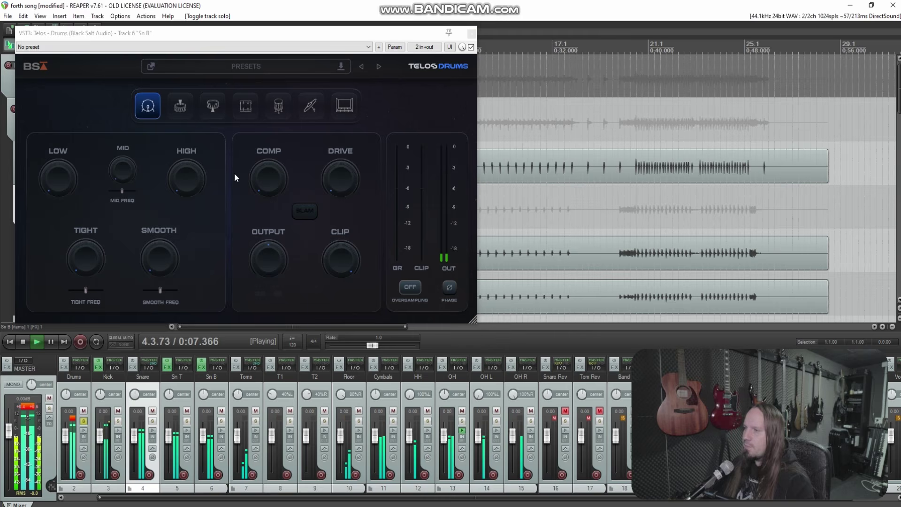
# Choose Telos Drums' bottom-snare mode for Sn B and set High 88, Low 37 and Tight 44, raising Mid, Mid Freq and Smooth.
pyautogui.click(212, 106)
pyautogui.moveTo(189, 51); pyautogui.dragTo(190, 63)
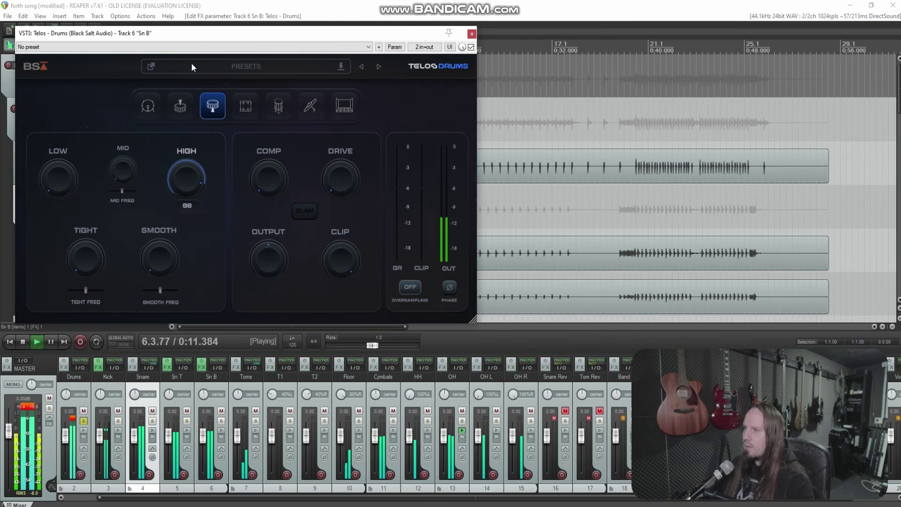
pyautogui.moveTo(58, 72); pyautogui.dragTo(55, 141)
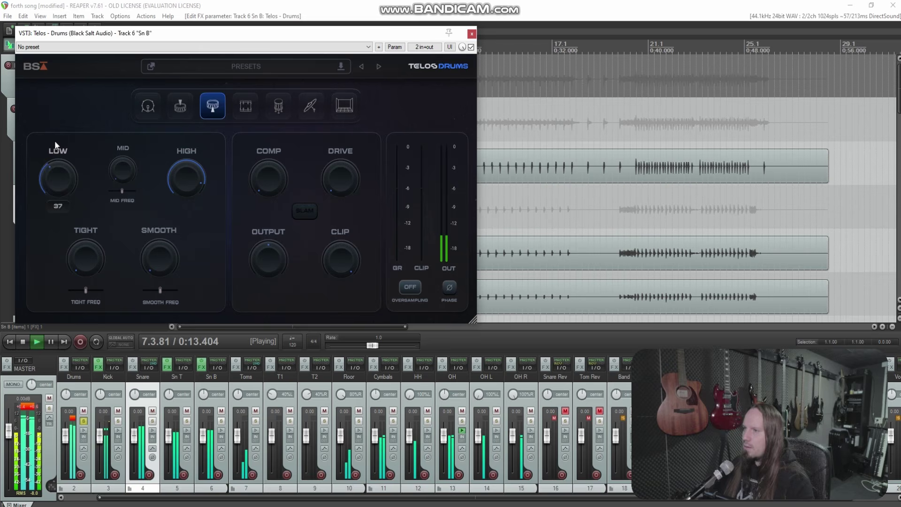
pyautogui.moveTo(126, 192); pyautogui.dragTo(131, 203)
pyautogui.press('space')
pyautogui.press('space')
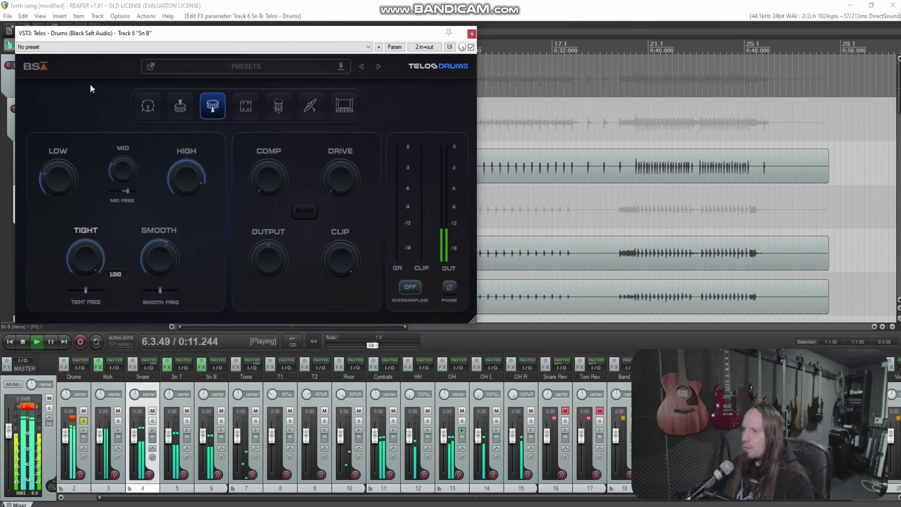
pyautogui.press('space')
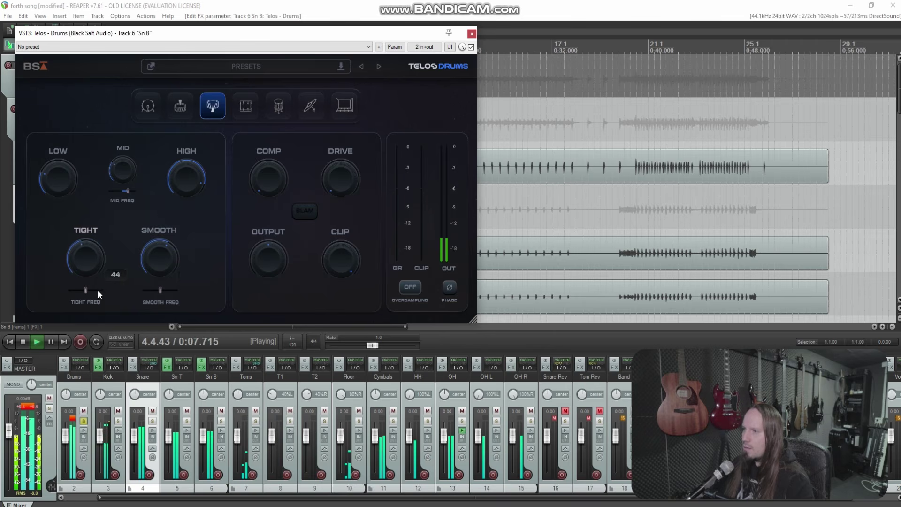
# Set Sn B's Comp to 34 and Output to -5.0 dB, add some Drive, and close the Telos Drums window.
pyautogui.moveTo(271, 178); pyautogui.dragTo(258, 113)
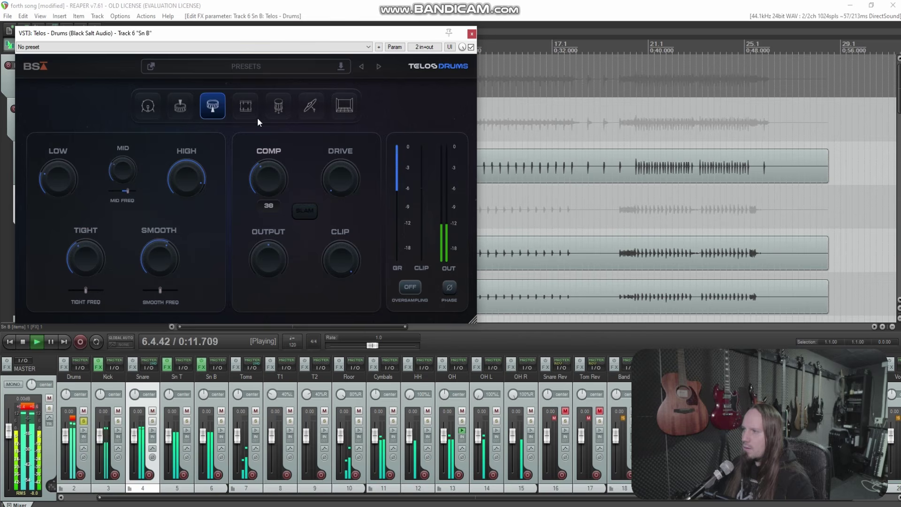
pyautogui.moveTo(355, 167); pyautogui.dragTo(325, 90)
pyautogui.scroll(-6, 273, 265)
pyautogui.moveTo(276, 186)
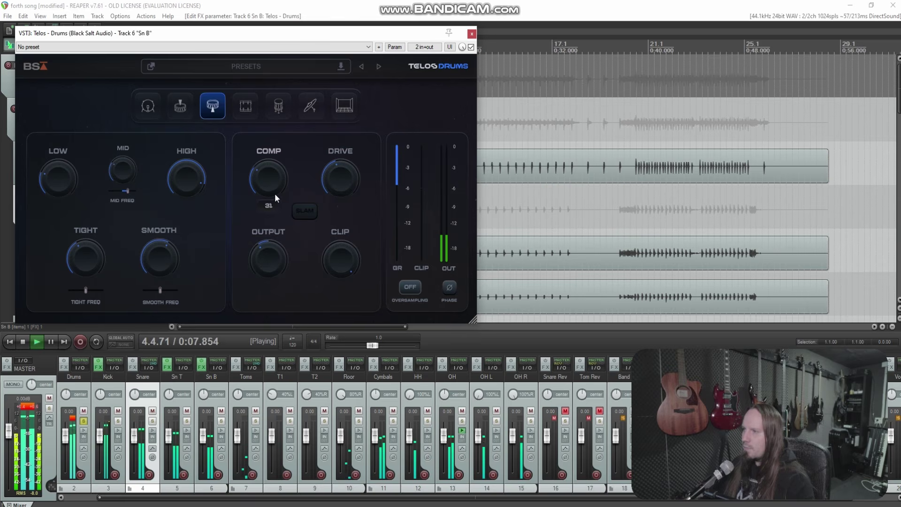
pyautogui.scroll(1, 267, 186)
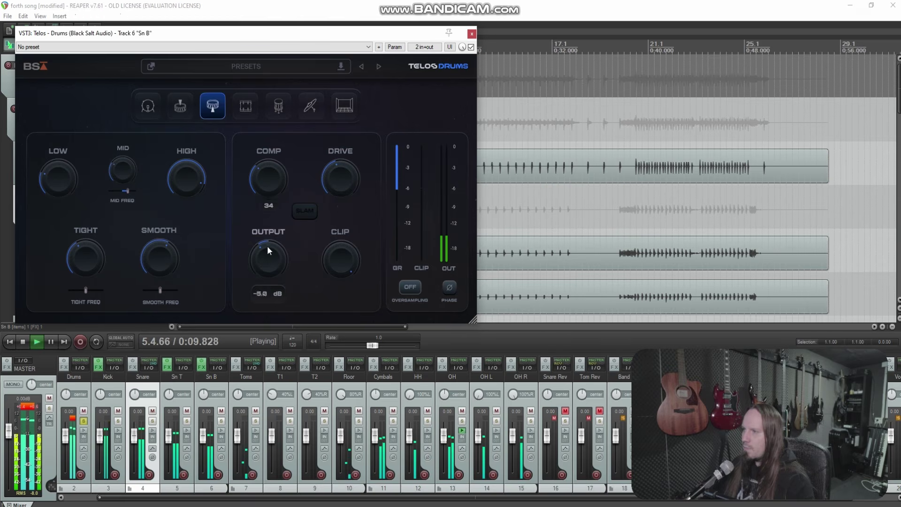
pyautogui.scroll(-5, 264, 258)
pyautogui.scroll(-6, 269, 276)
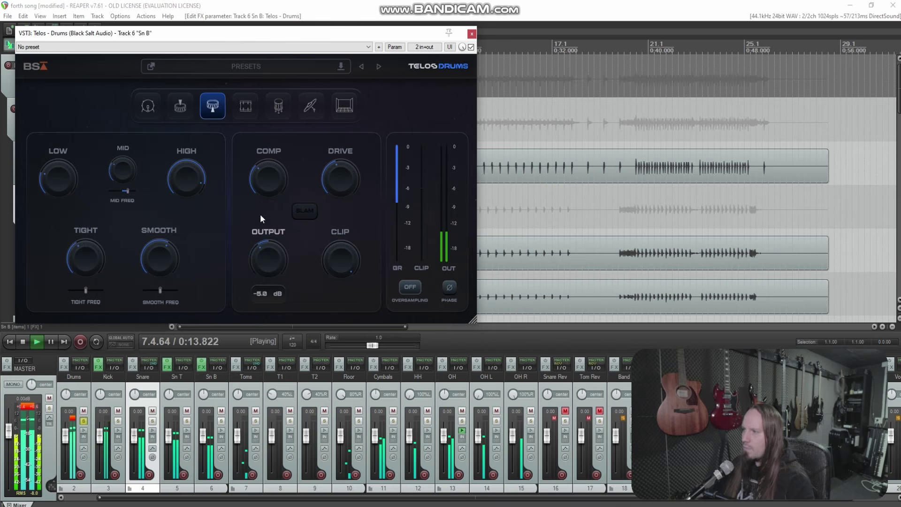
pyautogui.scroll(-5, 261, 229)
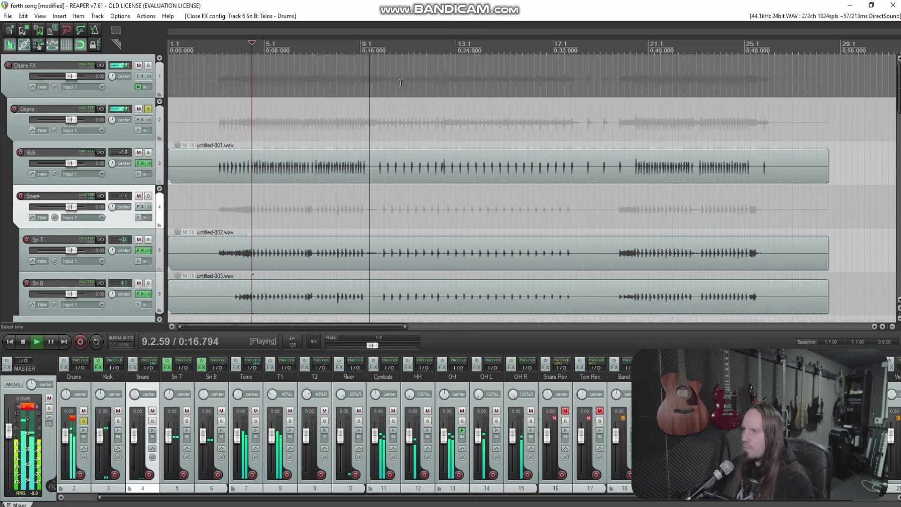
pyautogui.click(472, 34)
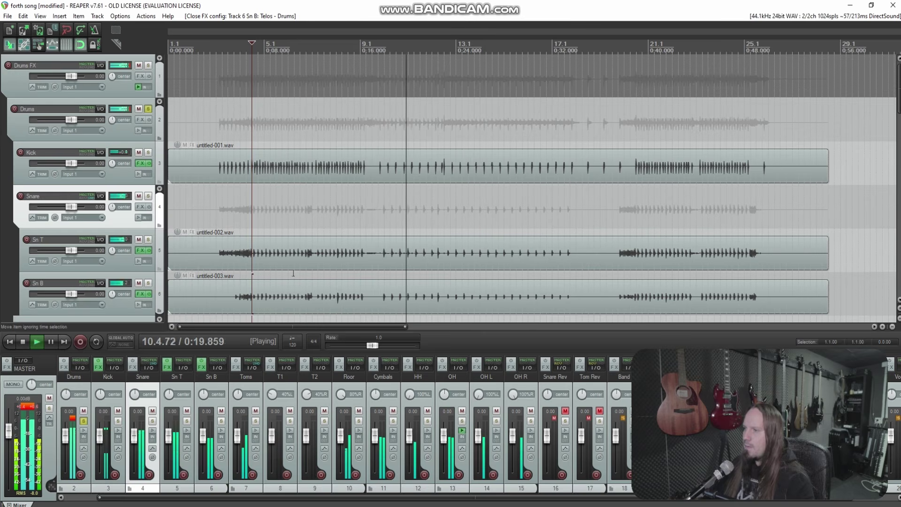
# Try inverting the phase of Sn B and of Sn T in turn while the drums play.
pyautogui.click(221, 457)
pyautogui.press('space')
pyautogui.press('space')
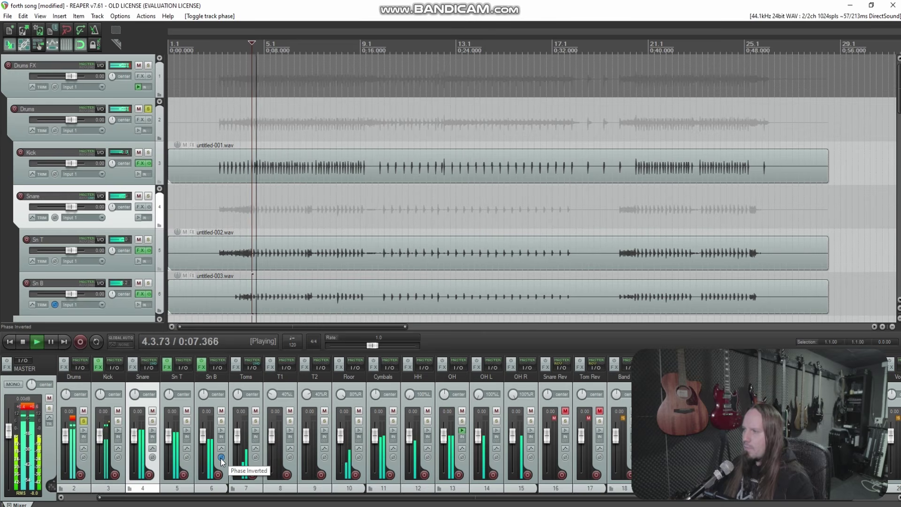
pyautogui.click(222, 457)
pyautogui.click(188, 457)
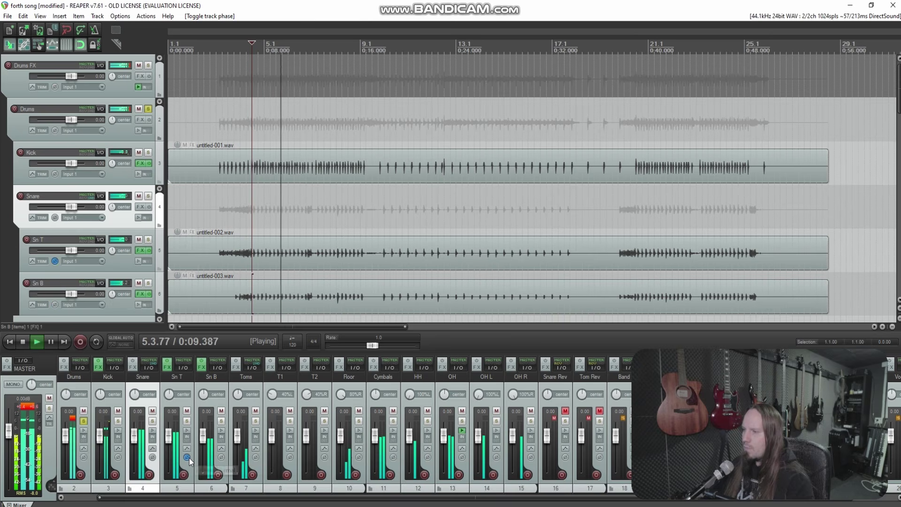
pyautogui.click(188, 457)
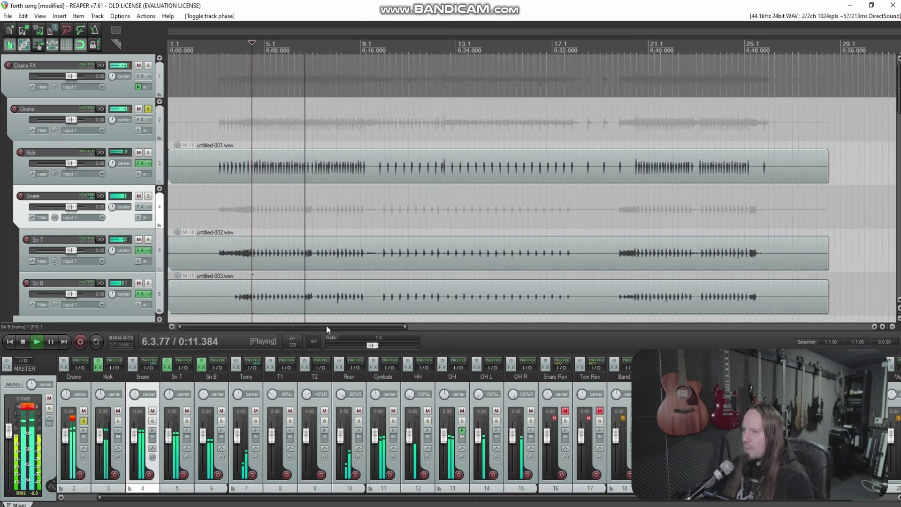
# Turn off snapping, split the Floor item just before its first tom hit near 0:17, and delete the leading part.
pyautogui.scroll(2, 246, 224)
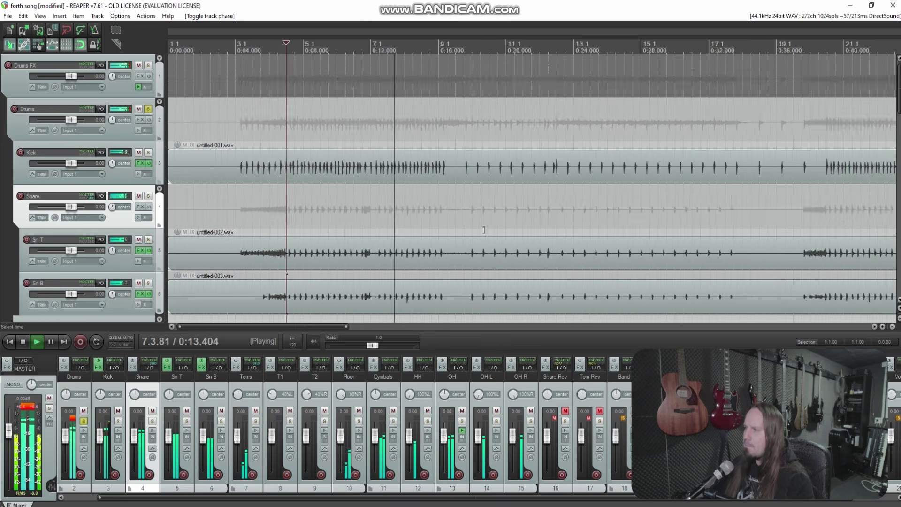
pyautogui.scroll(-3, 536, 267)
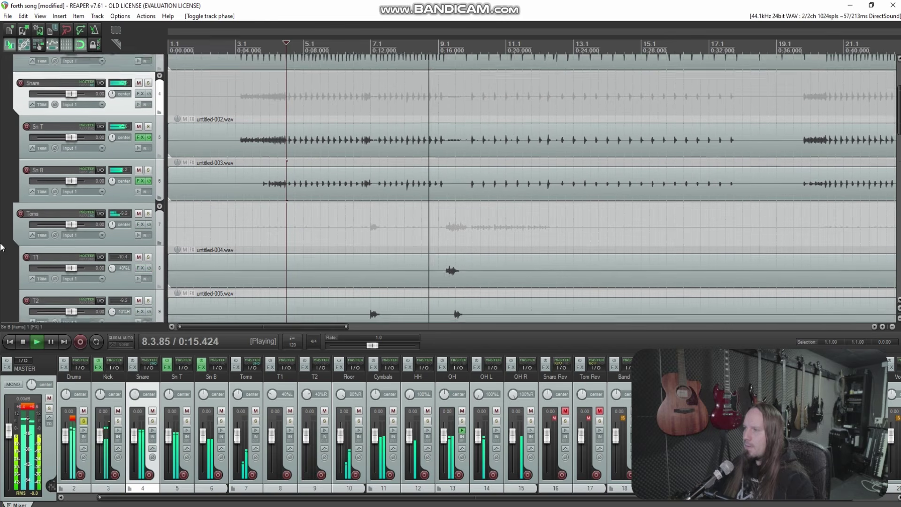
pyautogui.scroll(-1, 536, 268)
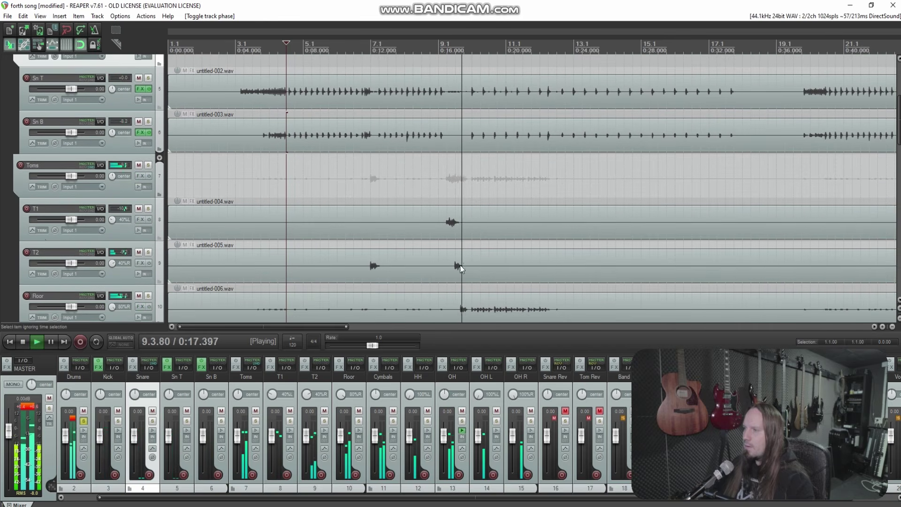
pyautogui.press('space')
pyautogui.scroll(-1, 408, 264)
pyautogui.click(457, 271)
pyautogui.scroll(6, 539, 273)
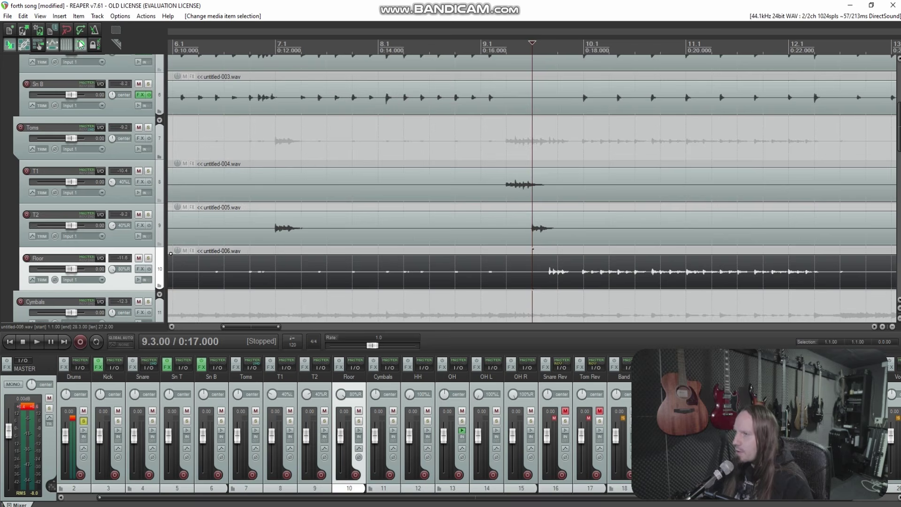
pyautogui.press('s')
pyautogui.scroll(-1, 540, 271)
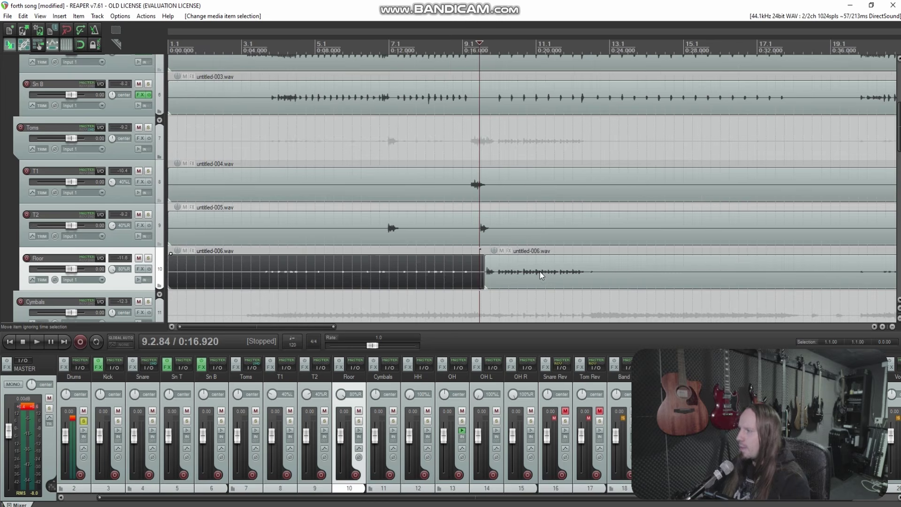
pyautogui.press('Delete')
# Split the Floor item after its first tom passage and before the hit near 0:44, and delete the section between.
pyautogui.scroll(-4, 564, 275)
pyautogui.click(409, 279)
pyautogui.press('s')
pyautogui.click(604, 272)
pyautogui.scroll(5, 592, 273)
pyautogui.click(573, 274)
pyautogui.press('s')
pyautogui.scroll(-3, 556, 273)
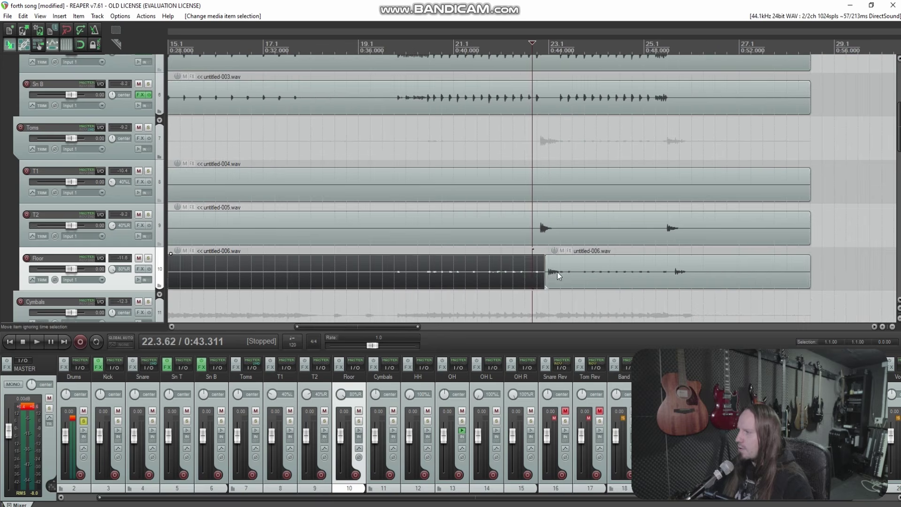
pyautogui.press('Delete')
# Split the Floor item after the hit at about 0:44.5 and before the last hit, and delete the bleed between them.
pyautogui.click(559, 276)
pyautogui.scroll(5, 551, 277)
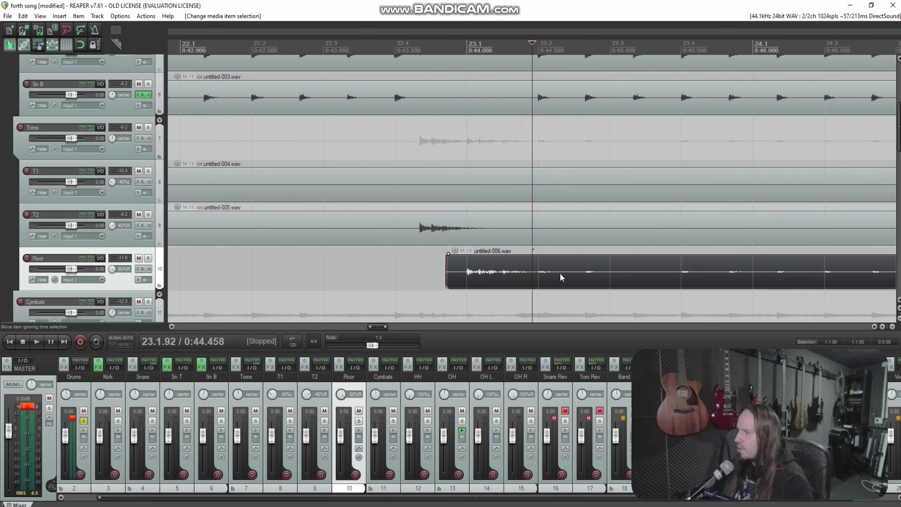
pyautogui.click(447, 273)
pyautogui.press('space')
pyautogui.press('space')
pyautogui.click(538, 274)
pyautogui.press('s')
pyautogui.scroll(-8, 536, 266)
pyautogui.scroll(5, 516, 274)
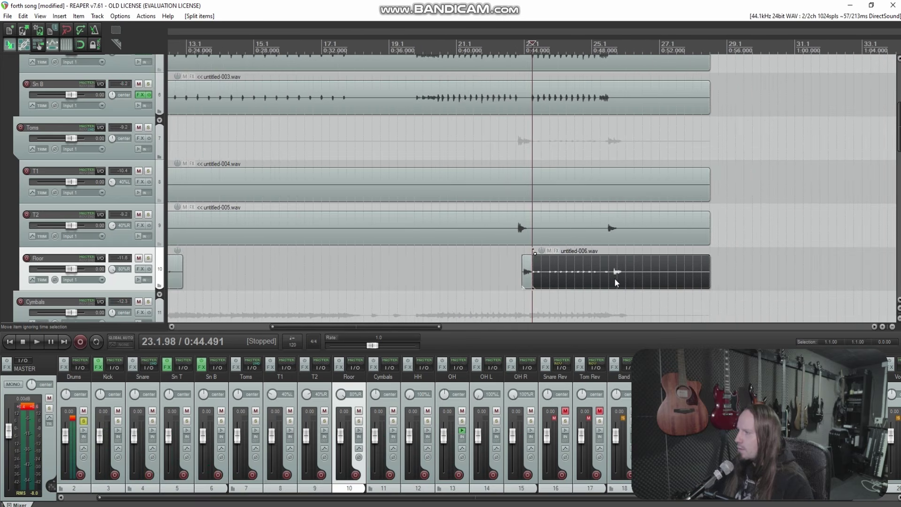
pyautogui.click(644, 277)
pyautogui.press('s')
pyautogui.press('Delete')
# Split the Floor item after its last hit at about 0:50.1 and delete the remaining tail.
pyautogui.click(667, 274)
pyautogui.press('s')
pyautogui.scroll(-3, 610, 267)
pyautogui.press('Delete')
pyautogui.scroll(-3, 578, 261)
pyautogui.scroll(2, 279, 275)
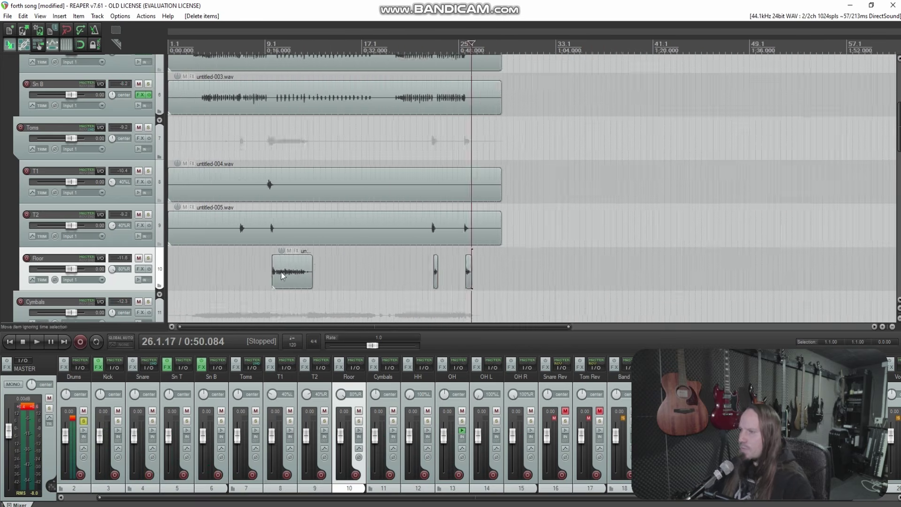
# Play the drums leading into the tom fill at bar 9 and try a time selection over the fill.
pyautogui.click(251, 270)
pyautogui.press('space')
pyautogui.scroll(4, 251, 270)
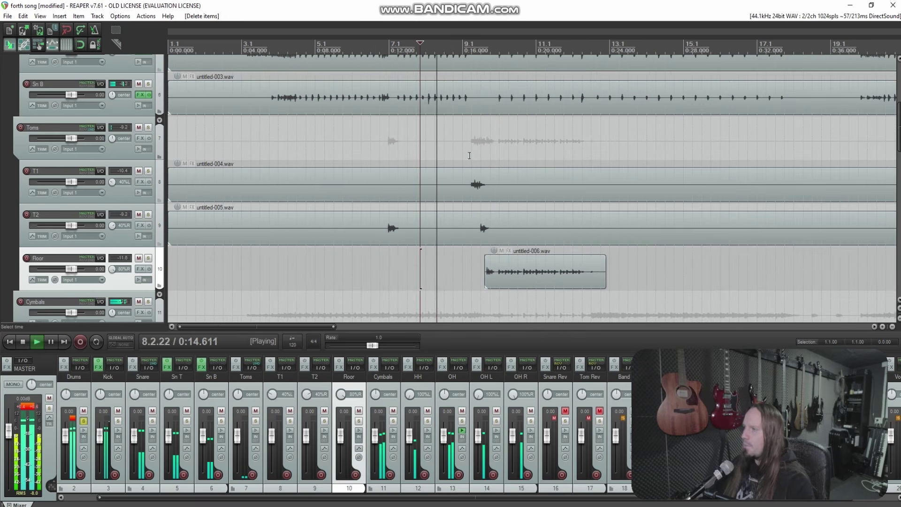
pyautogui.click(514, 150)
pyautogui.hotkey('ctrl', 's')
pyautogui.press('space')
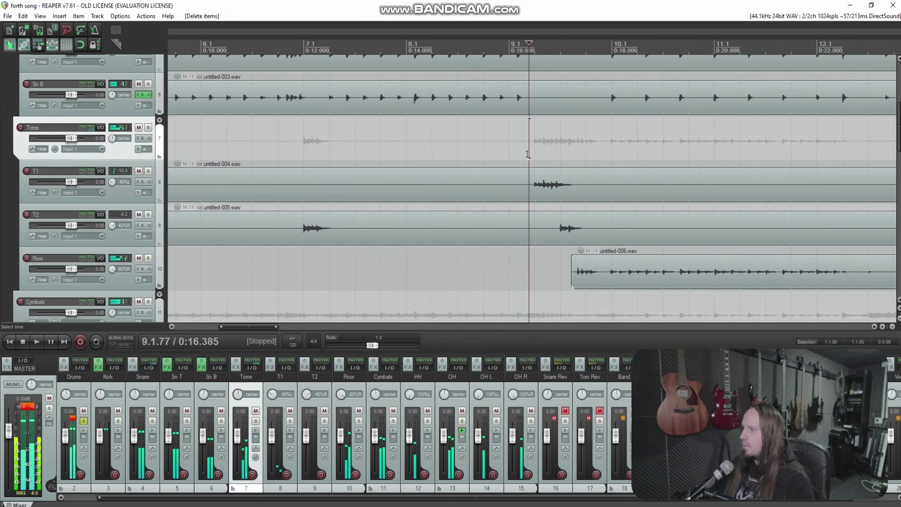
pyautogui.moveTo(529, 151); pyautogui.dragTo(594, 159)
pyautogui.hotkey('ctrl', 'z')
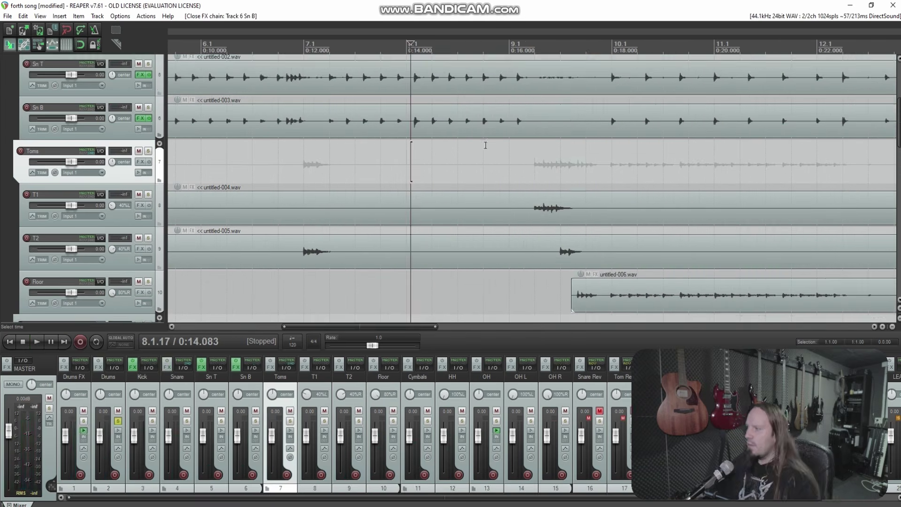
# Replay from the start of bar 9, make a time selection around the tom fill, and play that selection.
pyautogui.click(508, 158)
pyautogui.press('space')
pyautogui.scroll(-1, 509, 158)
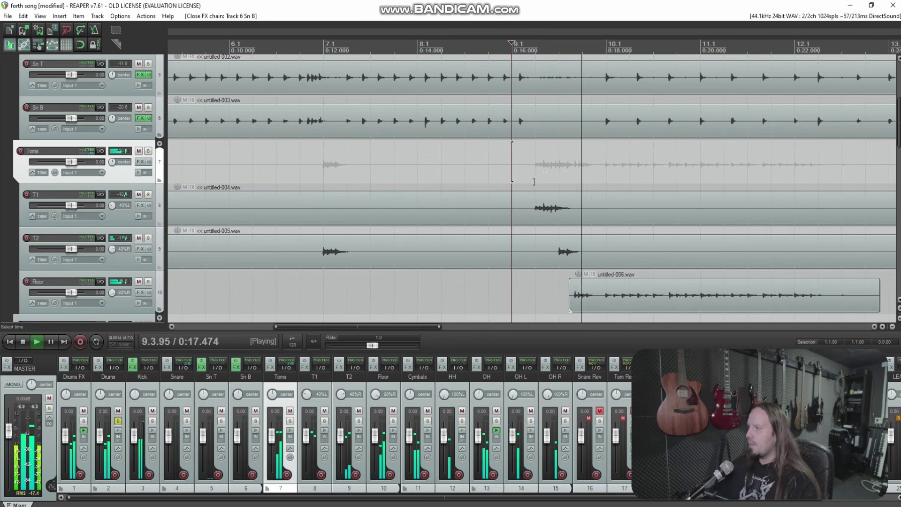
pyautogui.press('space')
pyautogui.moveTo(531, 181); pyautogui.dragTo(593, 180)
pyautogui.press('space')
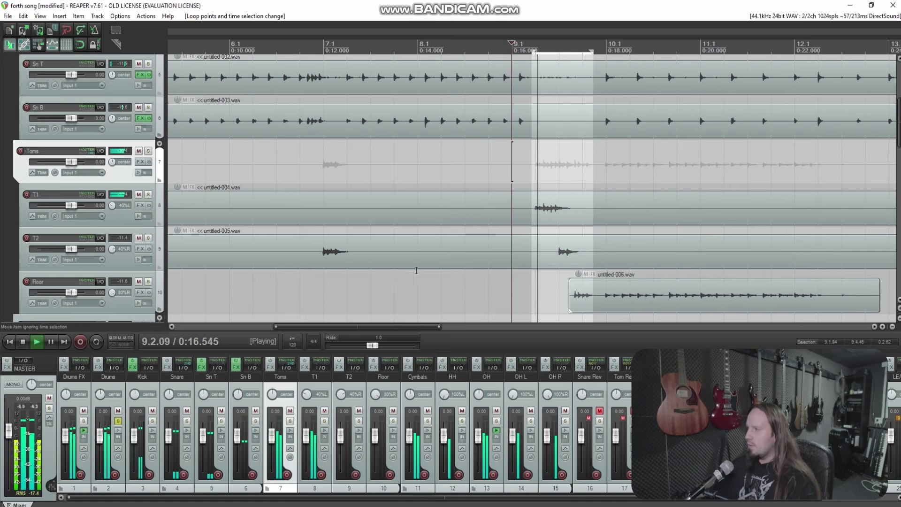
# Turn on repeat playback, then add VST3: Telos - Drums to the T1 track and choose its rack tom drum type.
pyautogui.press('space')
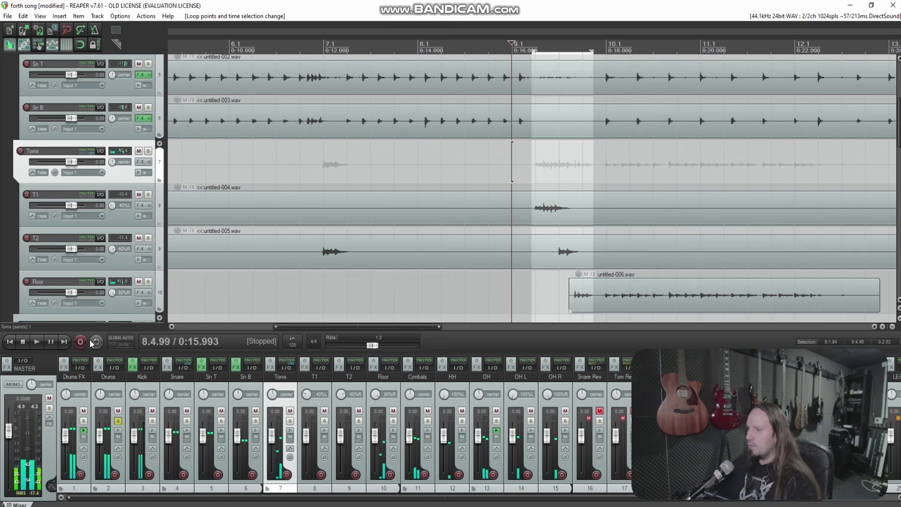
pyautogui.click(95, 342)
pyautogui.click(563, 208)
pyautogui.scroll(2, 441, 169)
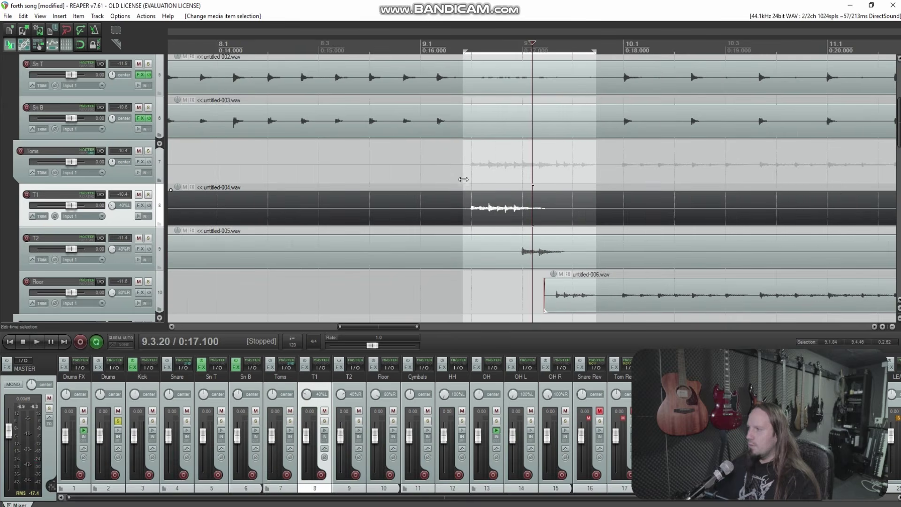
pyautogui.click(308, 368)
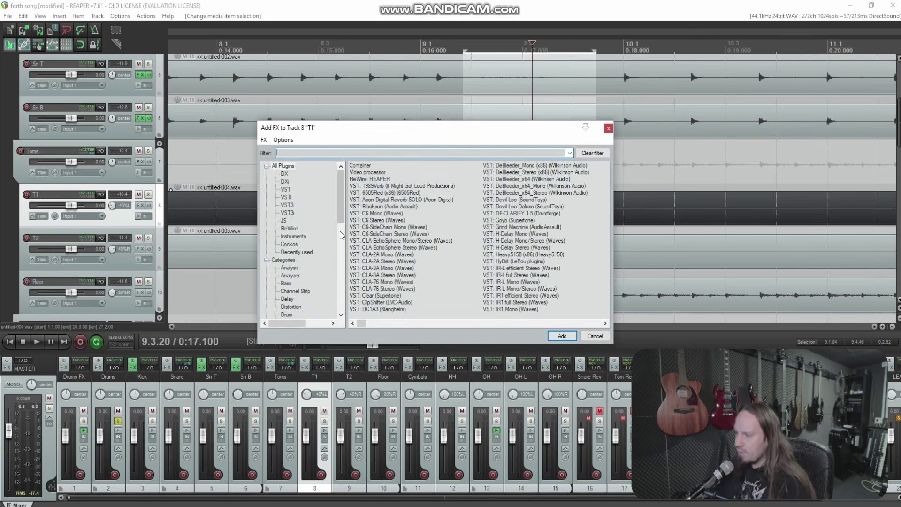
pyautogui.write('telos')
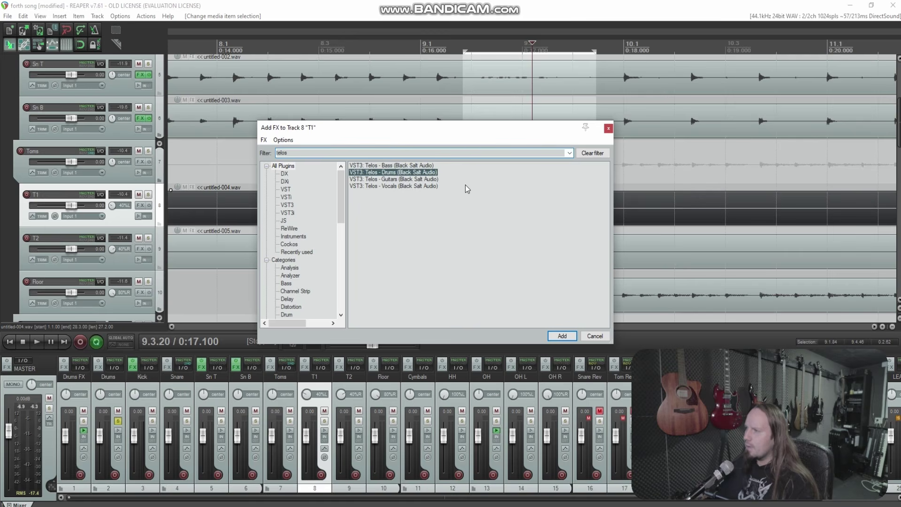
pyautogui.press('Return')
pyautogui.click(243, 110)
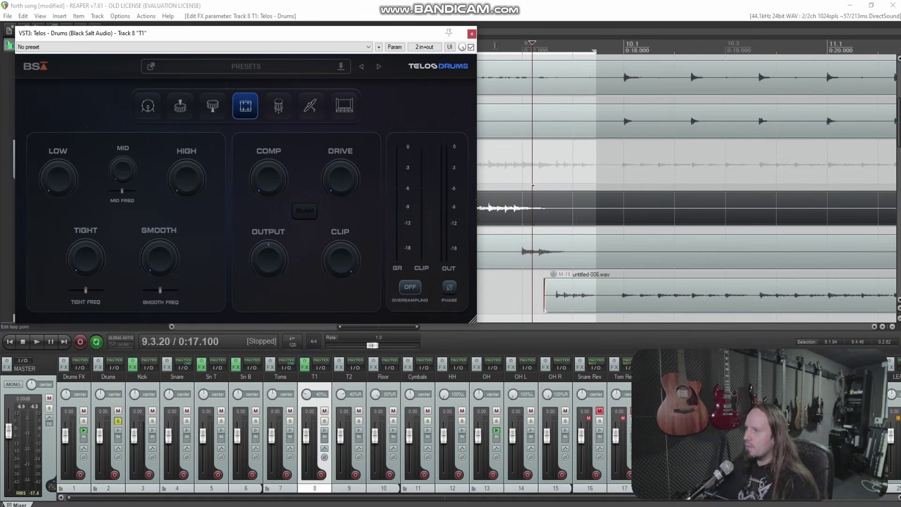
# Make a short time selection from just after the start of bar 9 over the first T1 hits and loop it.
pyautogui.click(471, 34)
pyautogui.click(477, 164)
pyautogui.click(459, 172)
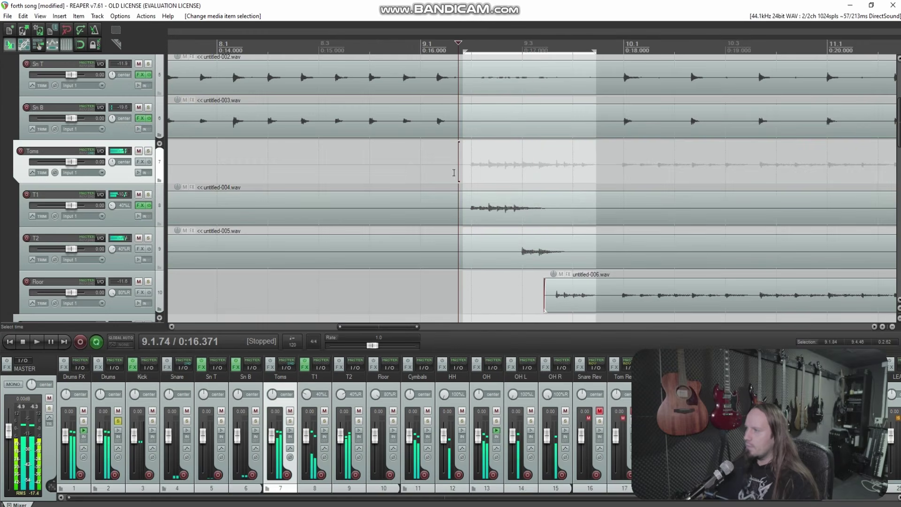
pyautogui.moveTo(437, 164); pyautogui.dragTo(489, 164)
pyautogui.press('space')
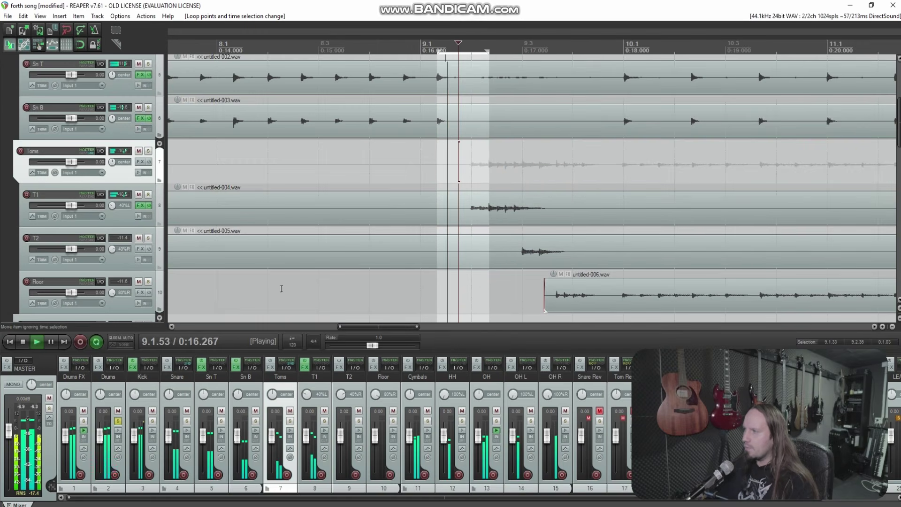
# Reopen Telos - Drums on T1 and mute the HH and OH tracks.
pyautogui.click(305, 367)
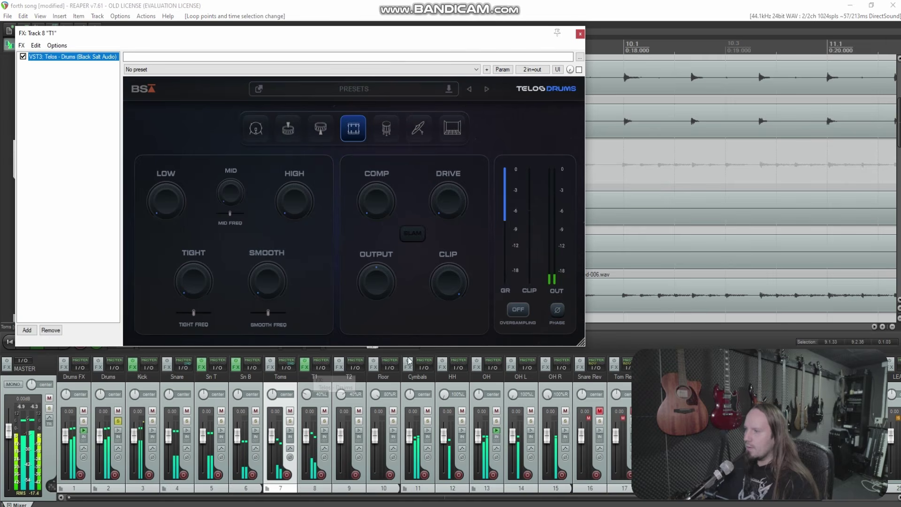
pyautogui.click(470, 415)
pyautogui.click(496, 411)
# Raise High and Mid with a higher mid frequency on T1, set Low to about 47, and add Tight and Smooth.
pyautogui.moveTo(308, 209); pyautogui.dragTo(287, 128)
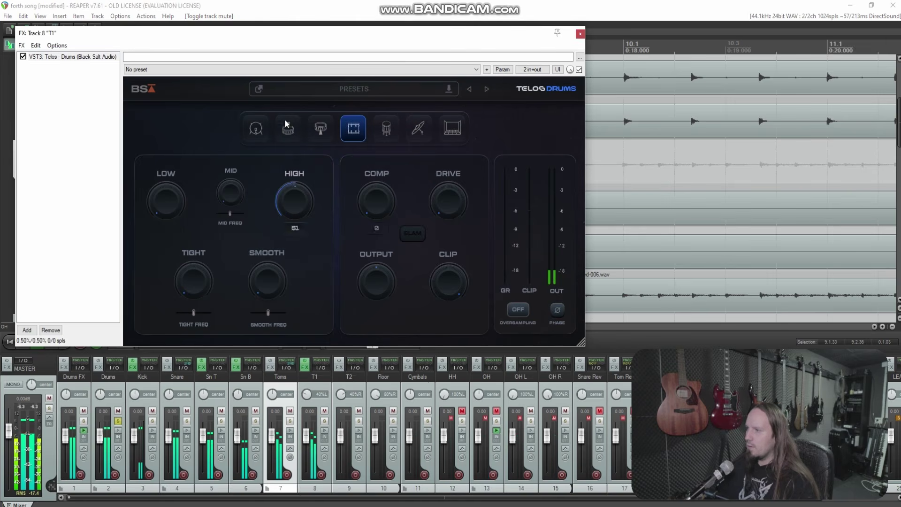
pyautogui.moveTo(237, 197); pyautogui.dragTo(228, 108)
pyautogui.moveTo(234, 213)
pyautogui.mouseDown()
pyautogui.moveTo(235, 199)
pyautogui.moveTo(235, 219)
pyautogui.mouseUp()
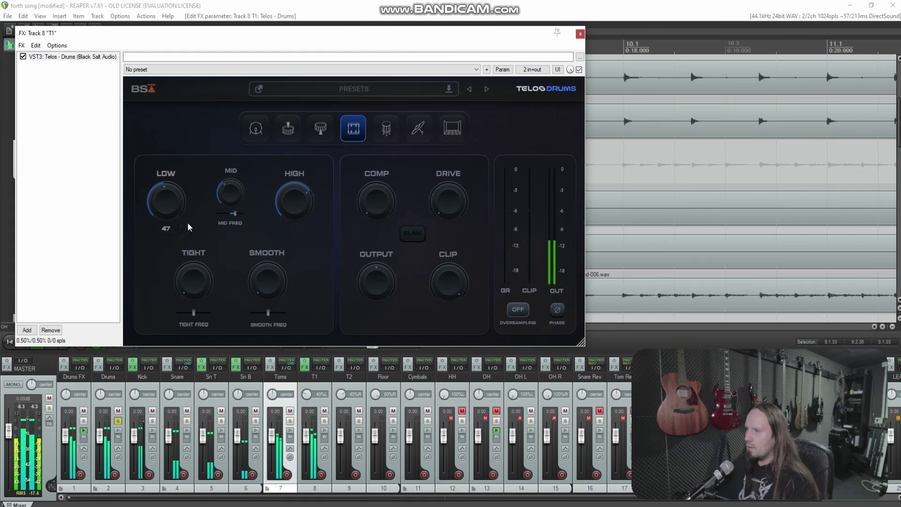
pyautogui.moveTo(182, 201); pyautogui.dragTo(182, 241)
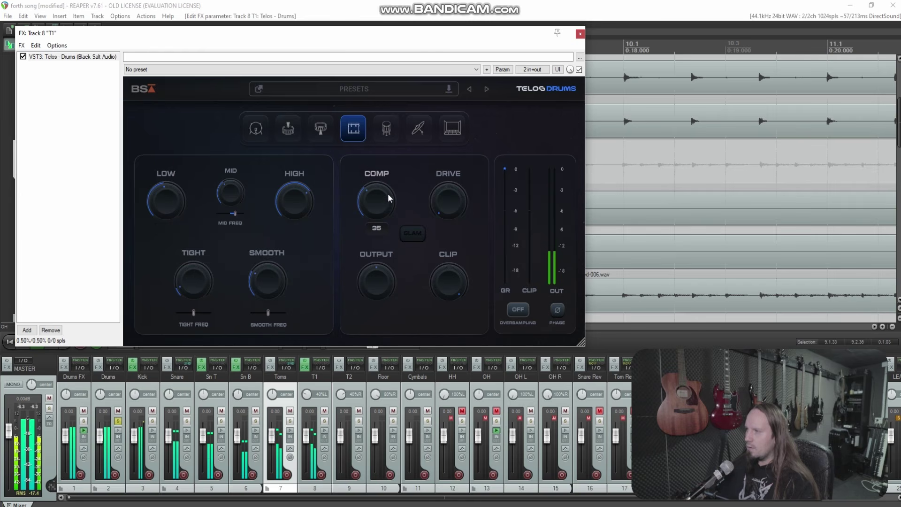
# Set T1's Comp to about 35, Drive to about 60 and Output to -2.9 dB in Telos - Drums.
pyautogui.moveTo(441, 140); pyautogui.dragTo(438, 126)
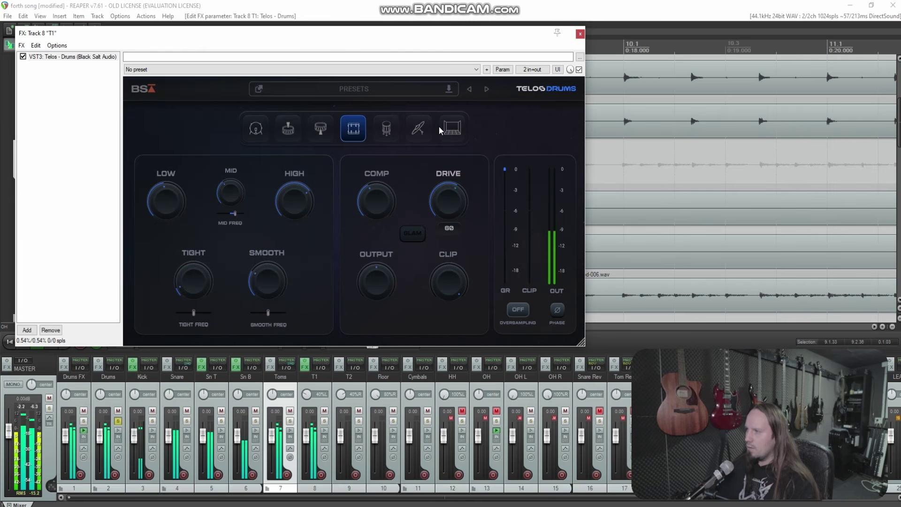
pyautogui.moveTo(381, 278); pyautogui.dragTo(382, 281)
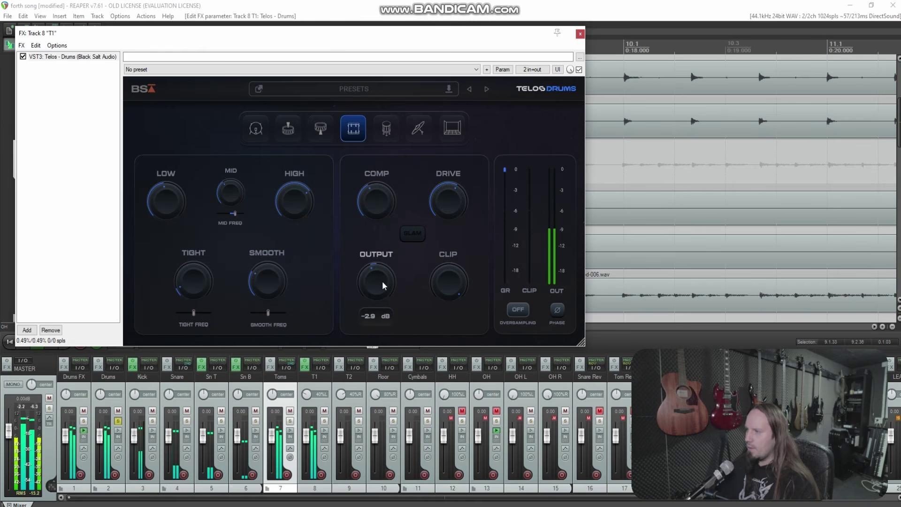
pyautogui.click(579, 35)
# Loop a time selection at the T2 hit in bar 9 and add Telos - Drums to T2 with the rack tom type.
pyautogui.moveTo(470, 181); pyautogui.dragTo(498, 183)
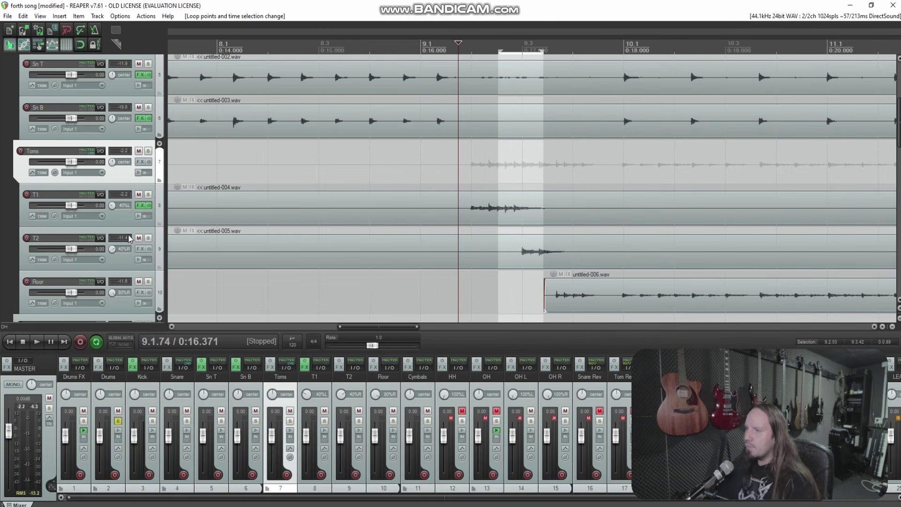
pyautogui.click(140, 249)
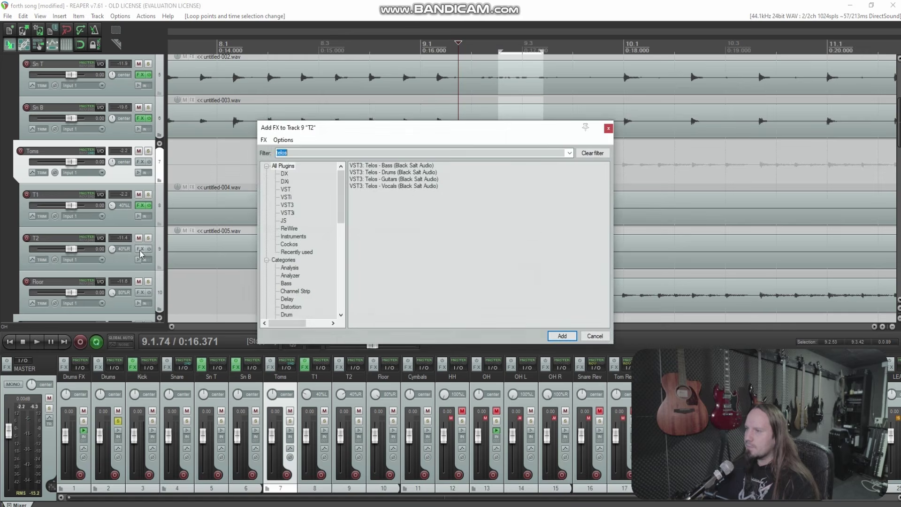
pyautogui.click(391, 173)
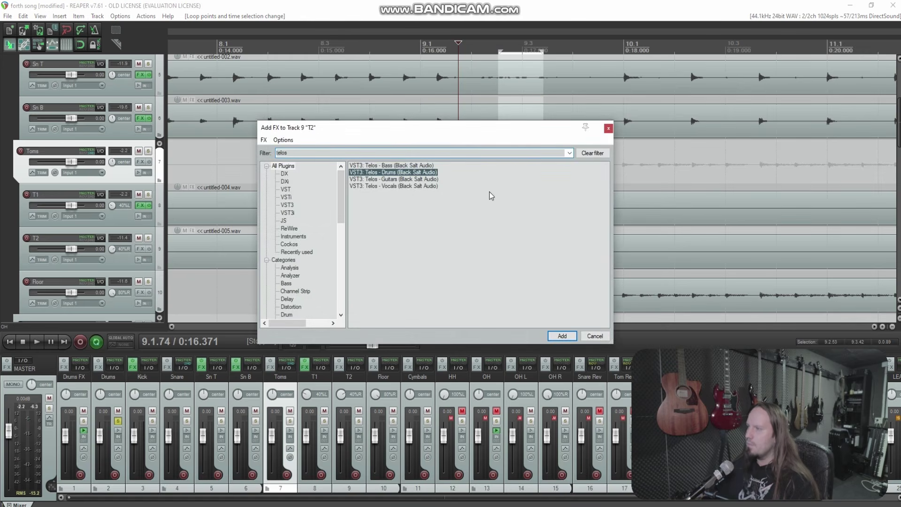
pyautogui.press('Return')
pyautogui.press('space')
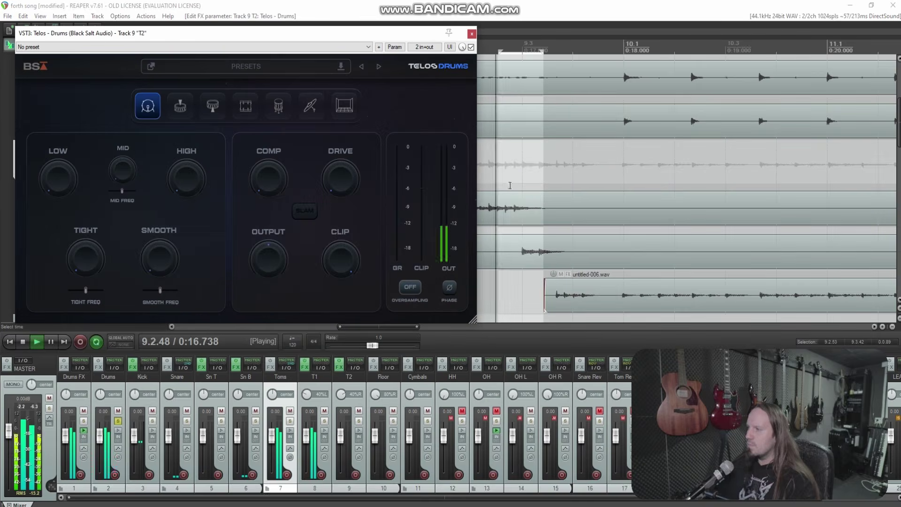
pyautogui.click(241, 111)
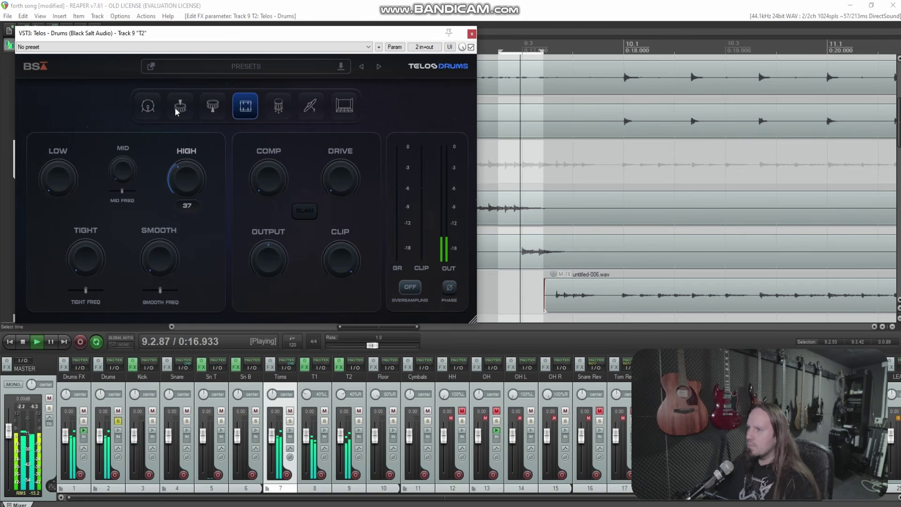
# Set T2's High to about 60, Mid to 33 at a lower mid frequency and Low to 21, and raise Smooth and Tight.
pyautogui.moveTo(187, 179); pyautogui.dragTo(190, 162)
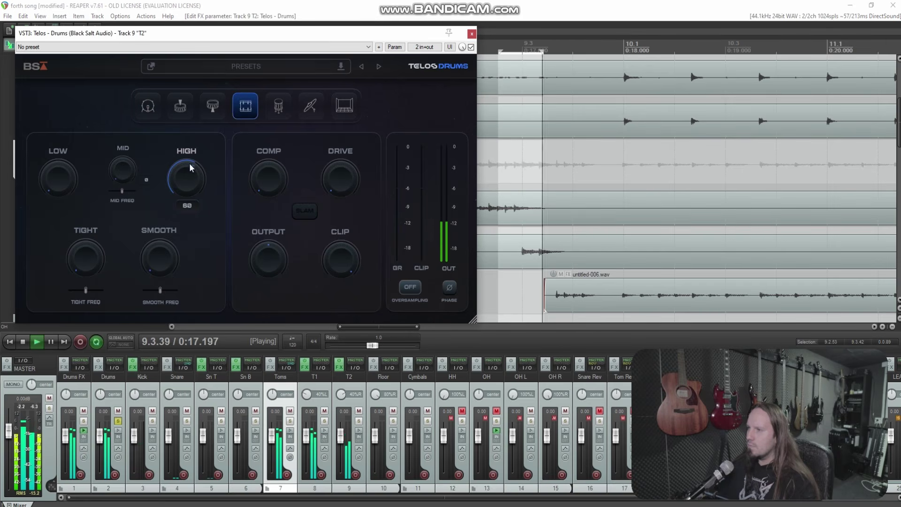
pyautogui.moveTo(124, 189); pyautogui.dragTo(116, 189)
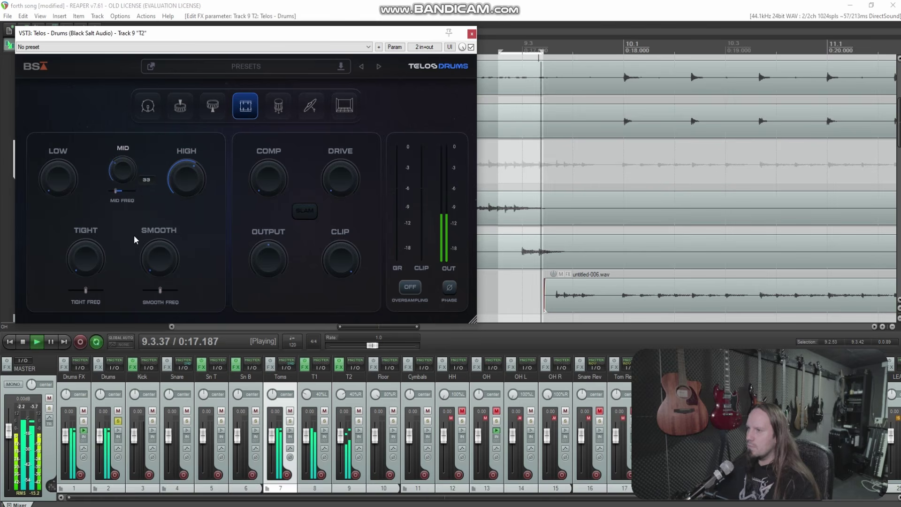
pyautogui.moveTo(152, 248); pyautogui.dragTo(148, 191)
pyautogui.moveTo(86, 251); pyautogui.dragTo(80, 227)
pyautogui.moveTo(57, 178); pyautogui.dragTo(52, 106)
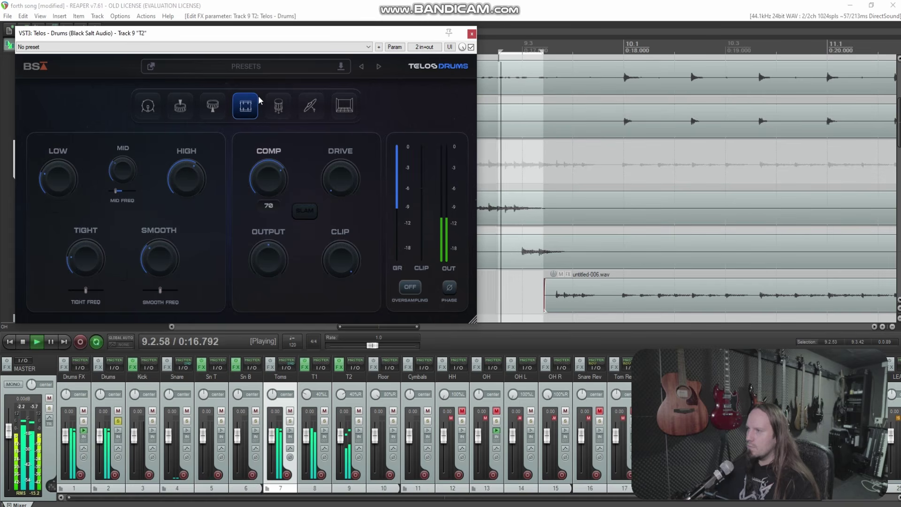
# Apply moderate Comp on T2, set Drive to about 52 and Output to -6.9 dB, and close the plug-in.
pyautogui.moveTo(259, 134); pyautogui.dragTo(259, 142)
pyautogui.moveTo(338, 166); pyautogui.dragTo(332, 120)
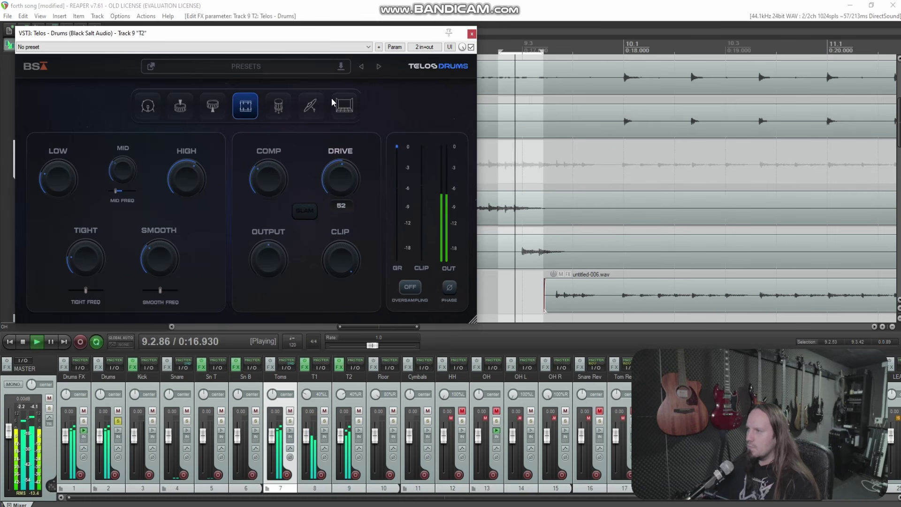
pyautogui.moveTo(275, 262); pyautogui.dragTo(276, 265)
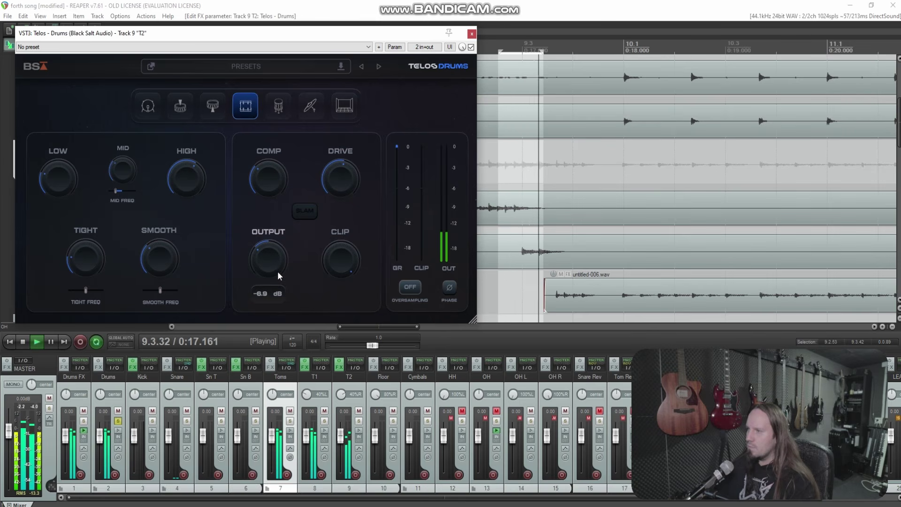
pyautogui.click(69, 170)
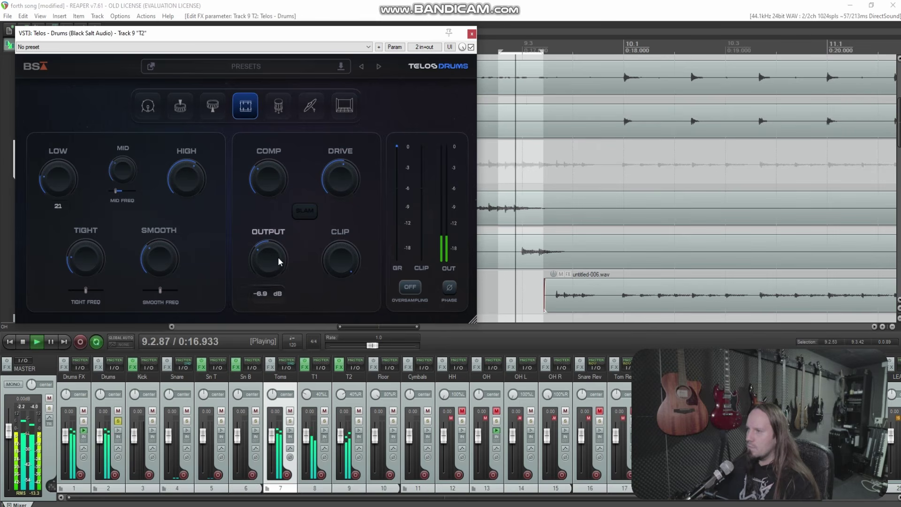
pyautogui.click(471, 33)
# Loop the start of the floor tom hits in bar 9 and add Telos - Drums to the Floor track with the Floor Toms type.
pyautogui.press('space')
pyautogui.moveTo(518, 164); pyautogui.dragTo(568, 165)
pyautogui.press('space')
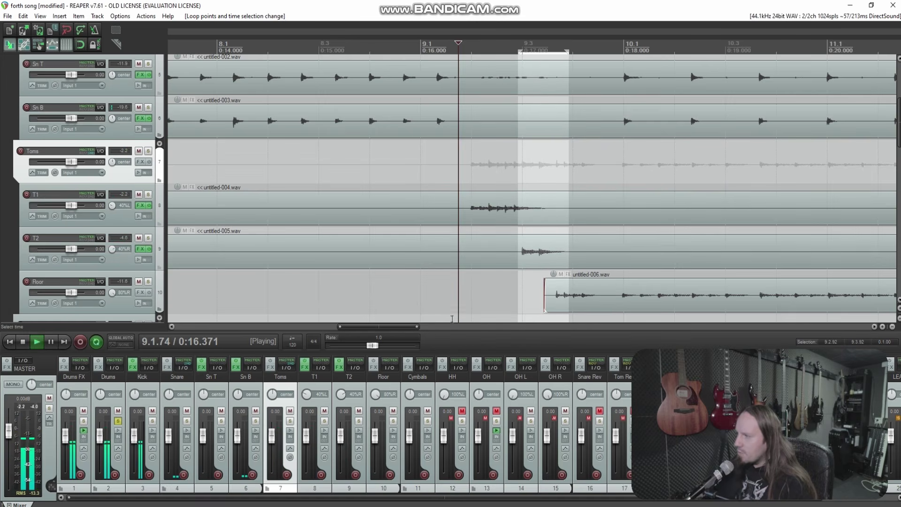
pyautogui.click(374, 368)
pyautogui.click(401, 173)
pyautogui.doubleClick(390, 172)
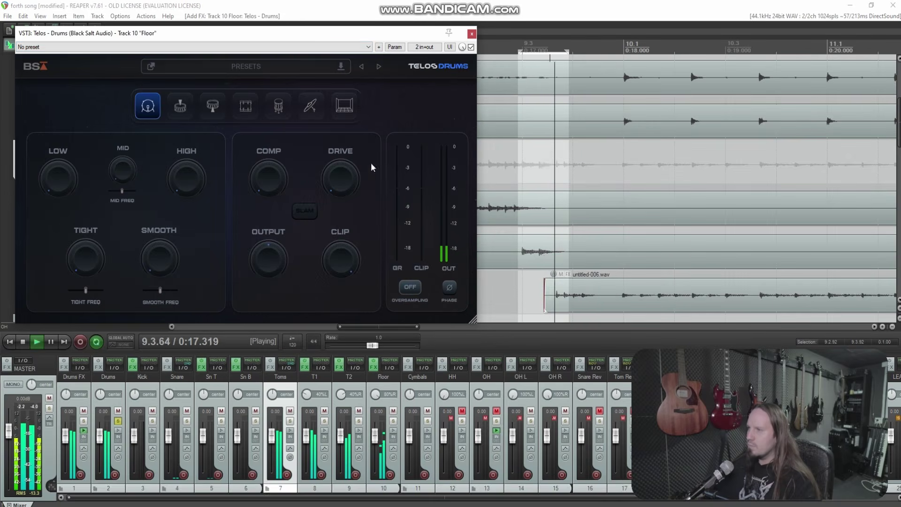
pyautogui.moveTo(247, 40); pyautogui.dragTo(461, 60)
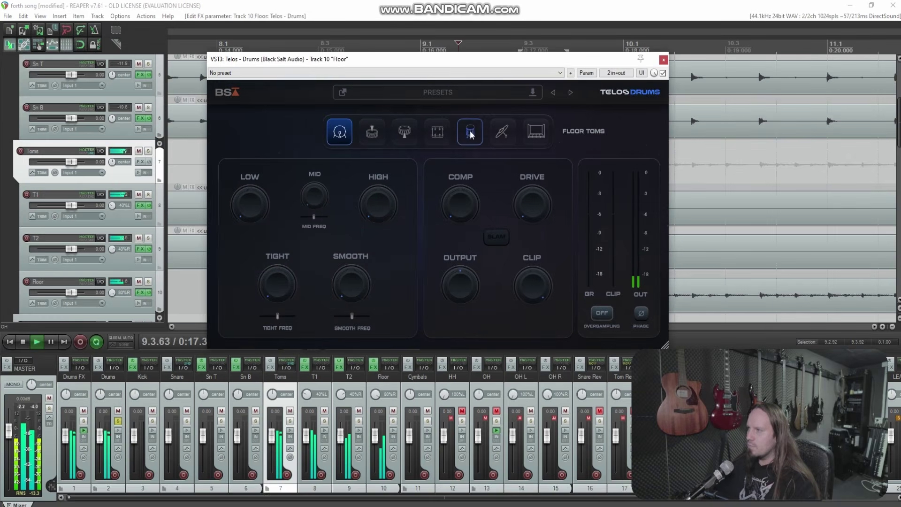
pyautogui.click(471, 134)
# Save the project and restart the looped playback.
pyautogui.click(8, 16)
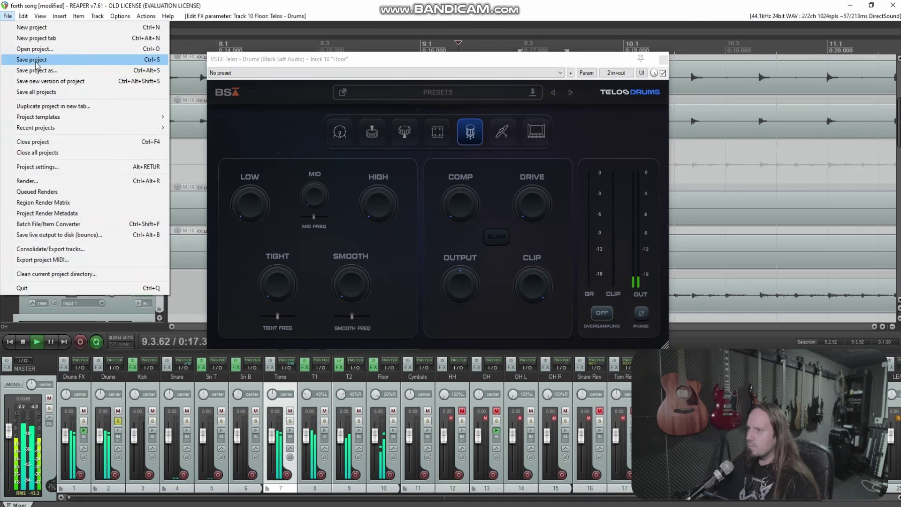
pyautogui.click(33, 58)
pyautogui.press('space')
pyautogui.press('space')
# Shape the Floor track's tone by raising High, Mid, Low, Tight and Smooth and moving the mid frequency up.
pyautogui.moveTo(381, 207); pyautogui.dragTo(369, 115)
pyautogui.moveTo(320, 195); pyautogui.dragTo(311, 198)
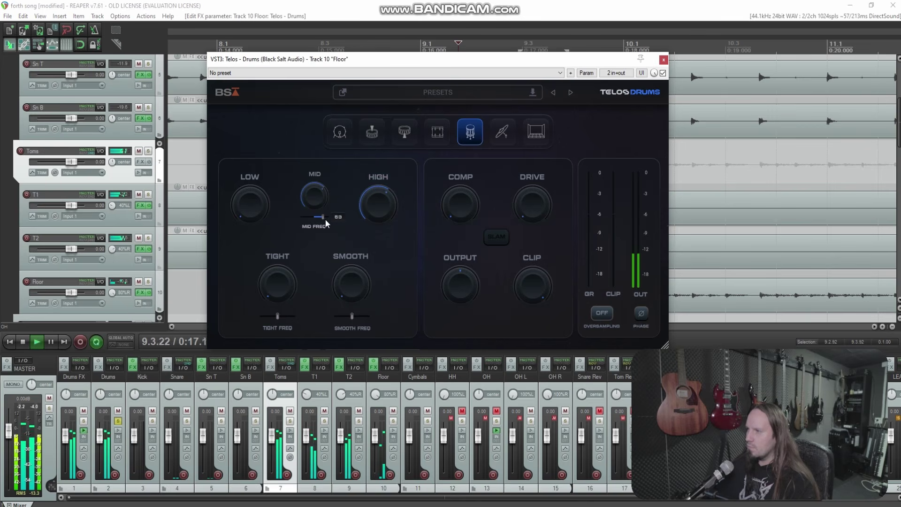
pyautogui.moveTo(317, 243); pyautogui.dragTo(292, 247)
# Raise Comp and Drive on the Floor track's Telos - Drums and lower its Output.
pyautogui.moveTo(490, 203); pyautogui.dragTo(453, 152)
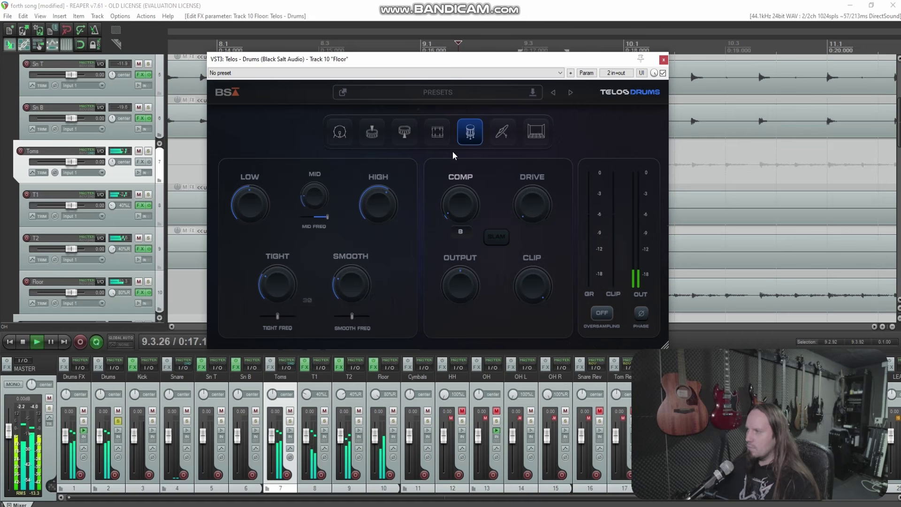
pyautogui.moveTo(531, 202); pyautogui.dragTo(525, 136)
pyautogui.moveTo(465, 283)
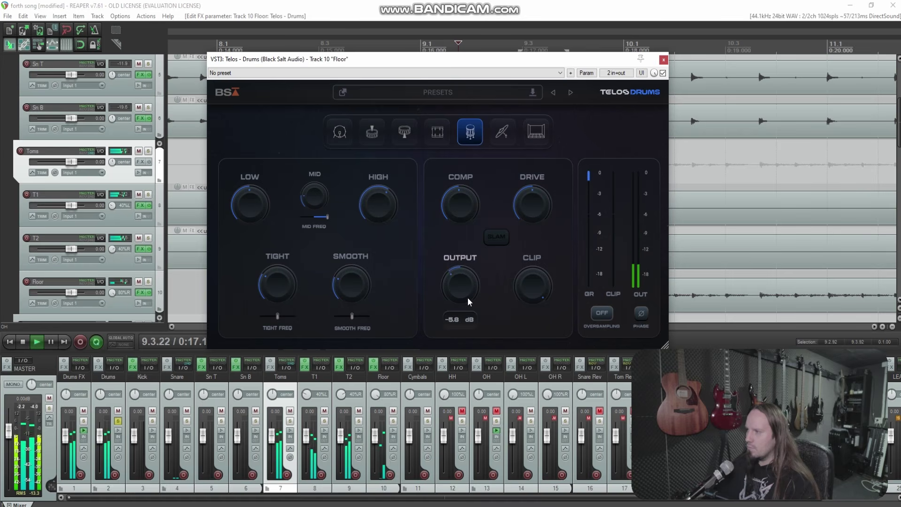
# Play the floor tom part from bar 10, set the Floor plug-in's Output to -3.7 dB, then stop and close the plug-in.
pyautogui.click(697, 164)
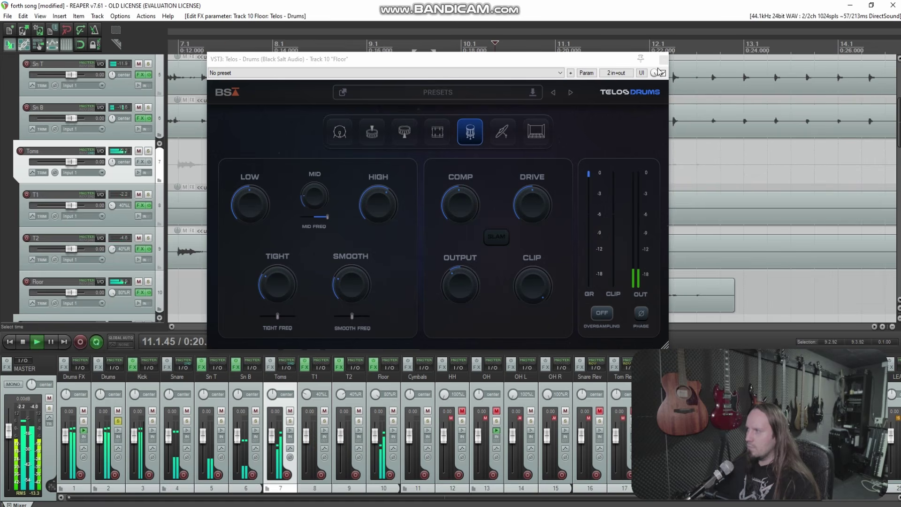
pyautogui.click(463, 277)
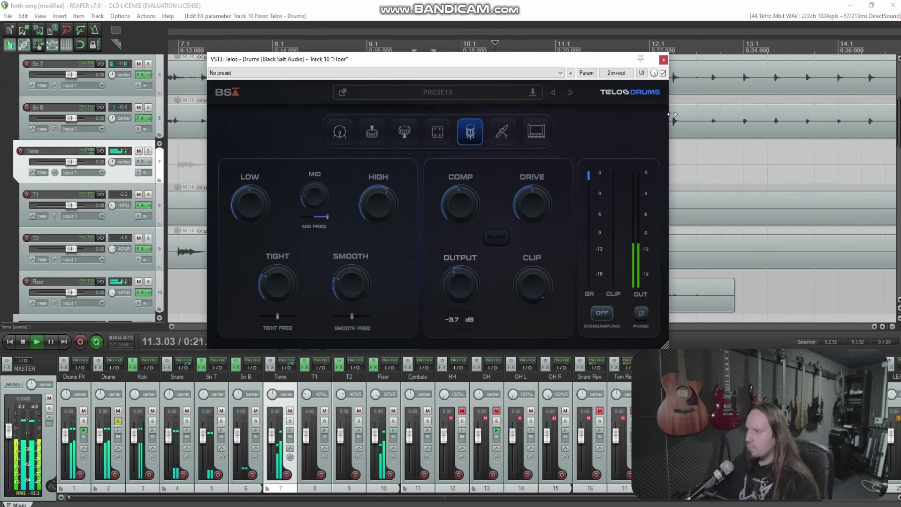
pyautogui.press('space')
pyautogui.press('Escape')
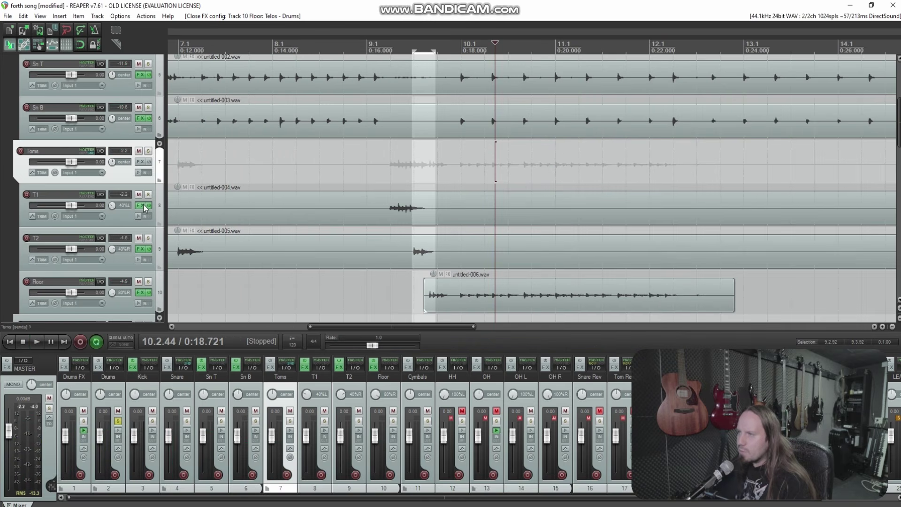
# Set the loop range around the tom fill before bar 10 and add BSAClipper to the T1 track.
pyautogui.moveTo(390, 187); pyautogui.dragTo(444, 189)
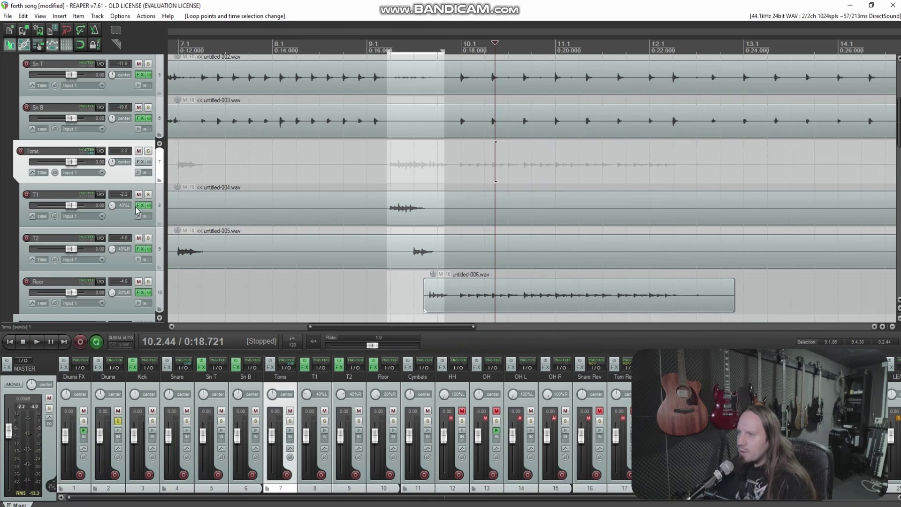
pyautogui.click(140, 205)
pyautogui.rightClick(76, 105)
pyautogui.click(96, 108)
pyautogui.write('clip')
pyautogui.click(376, 172)
pyautogui.press('Return')
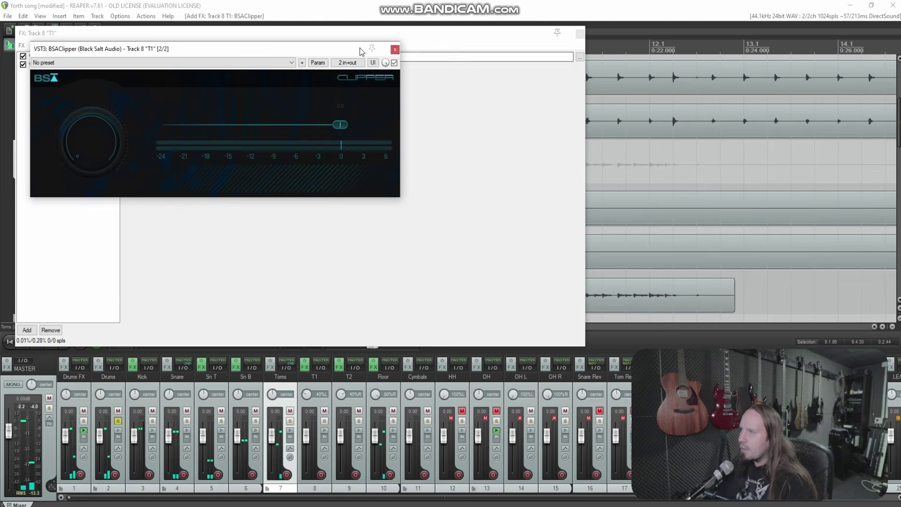
# Place the play position just before the tom fill, audition it, and set T1's BSAClipper threshold to -12.0.
pyautogui.click(580, 33)
pyautogui.click(382, 238)
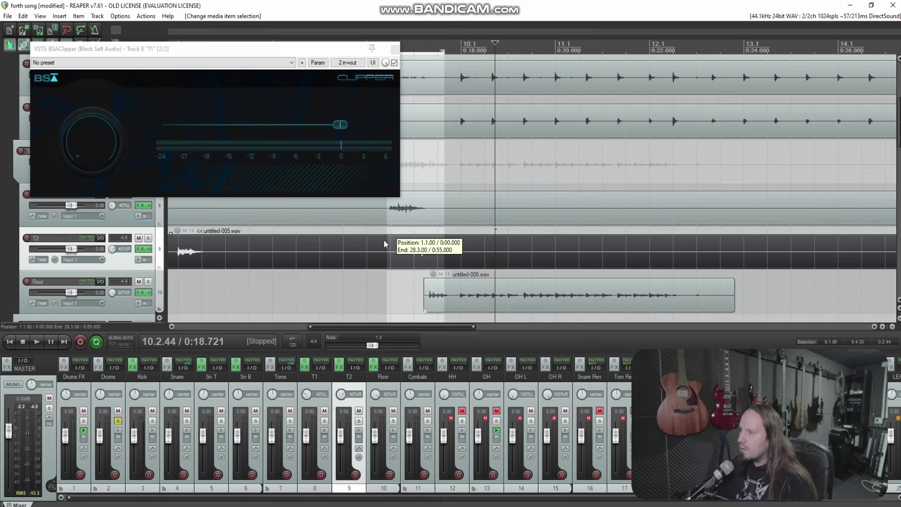
pyautogui.press('space')
pyautogui.press('space')
pyautogui.moveTo(332, 128); pyautogui.dragTo(246, 127)
pyautogui.press('space')
pyautogui.press('space')
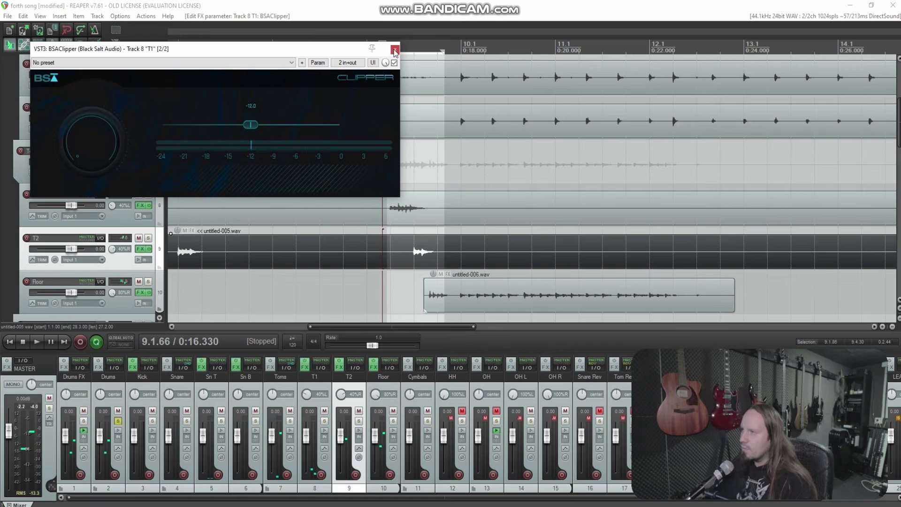
pyautogui.click(396, 50)
# Copy T1's BSAClipper to the T2 track and raise the copy's gain to about 4.6 while the fill plays.
pyautogui.click(141, 206)
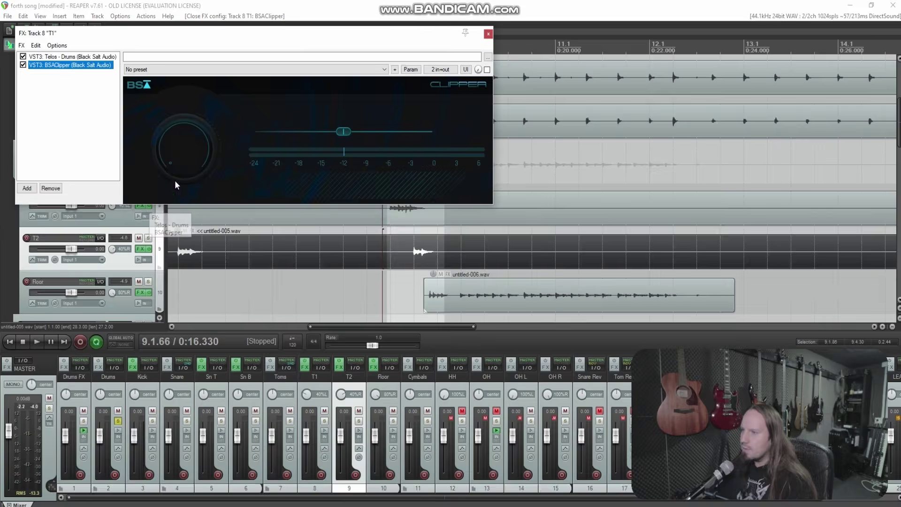
pyautogui.moveTo(115, 254); pyautogui.dragTo(116, 253)
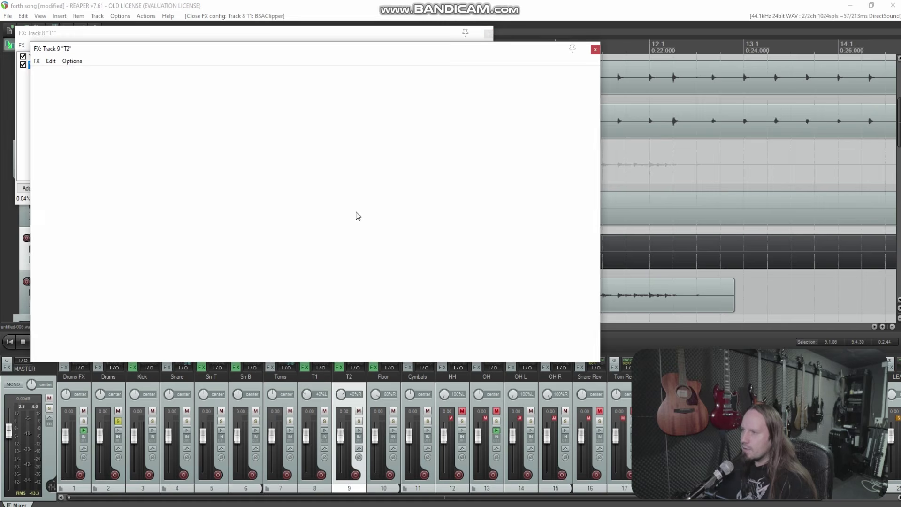
pyautogui.press('space')
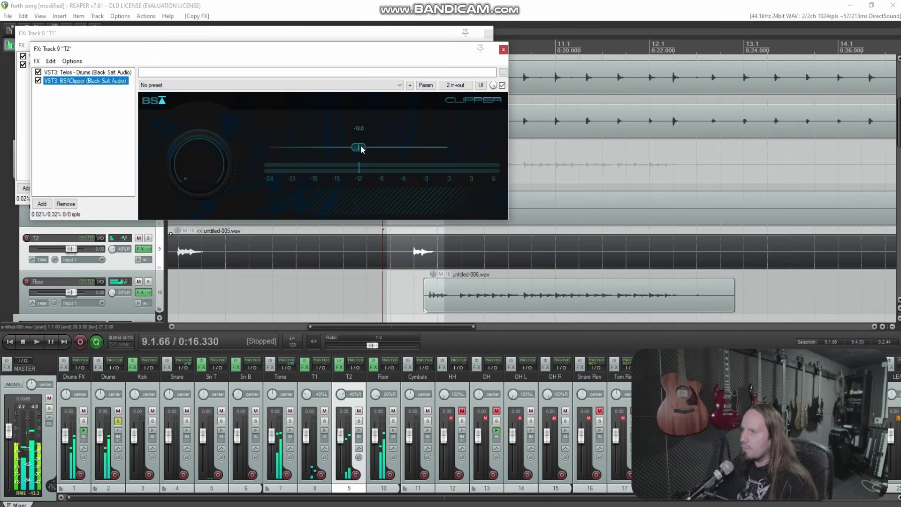
pyautogui.moveTo(203, 162)
pyautogui.mouseDown()
pyautogui.moveTo(200, 149)
pyautogui.moveTo(201, 169)
pyautogui.mouseUp()
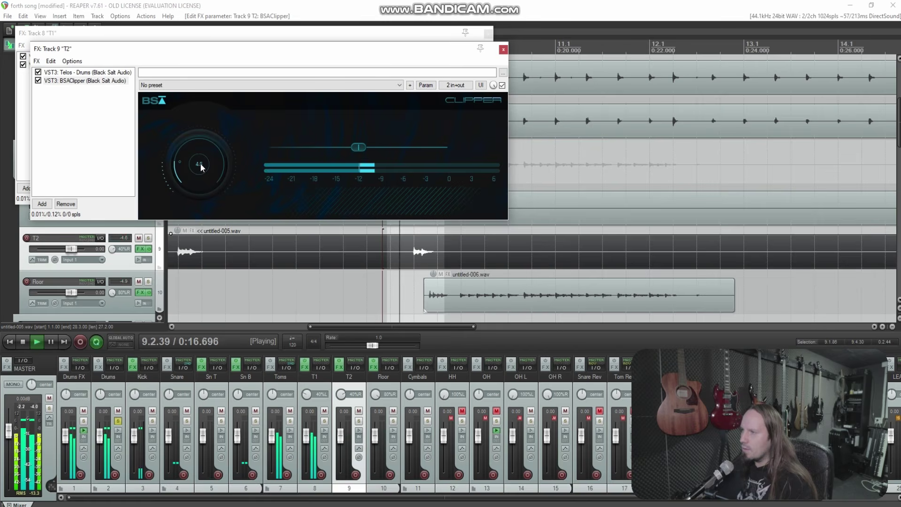
pyautogui.press('space')
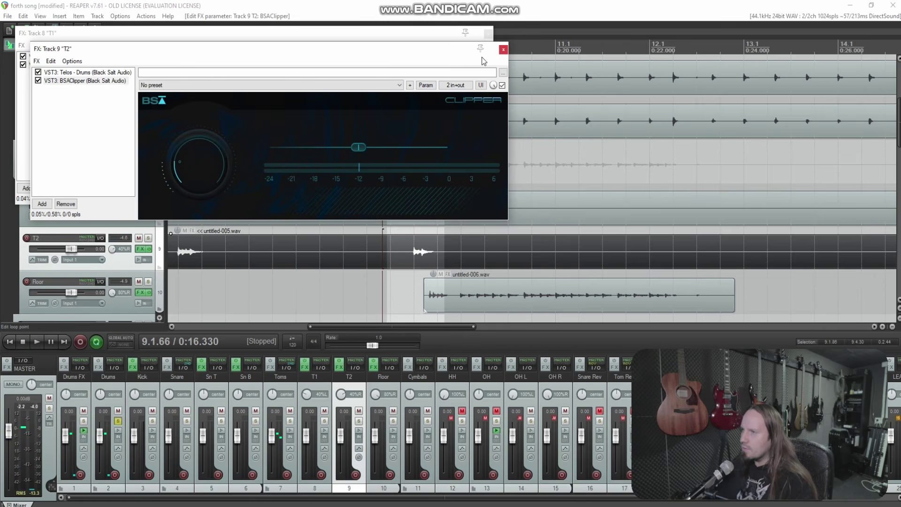
# Copy the BSAClipper to the Floor track, adjust its gain during playback, stop, and close the tom FX windows.
pyautogui.moveTo(122, 301); pyautogui.dragTo(123, 301)
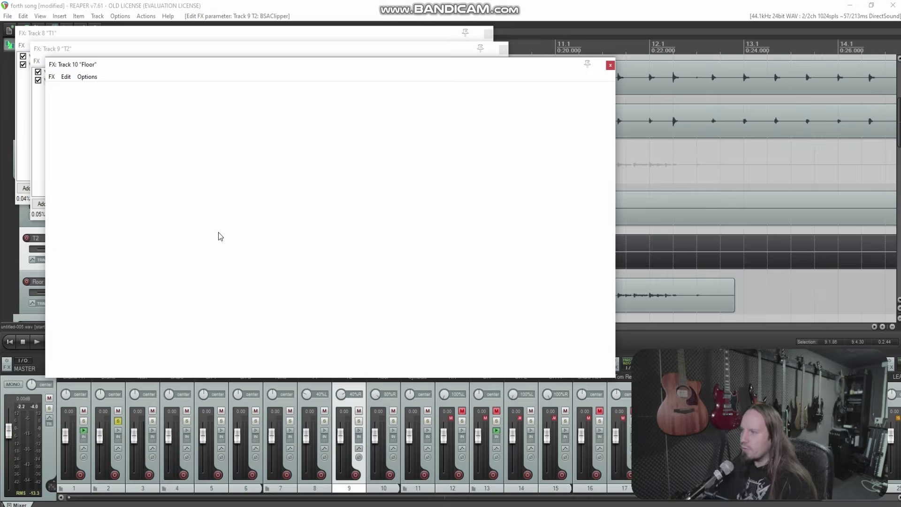
pyautogui.press('space')
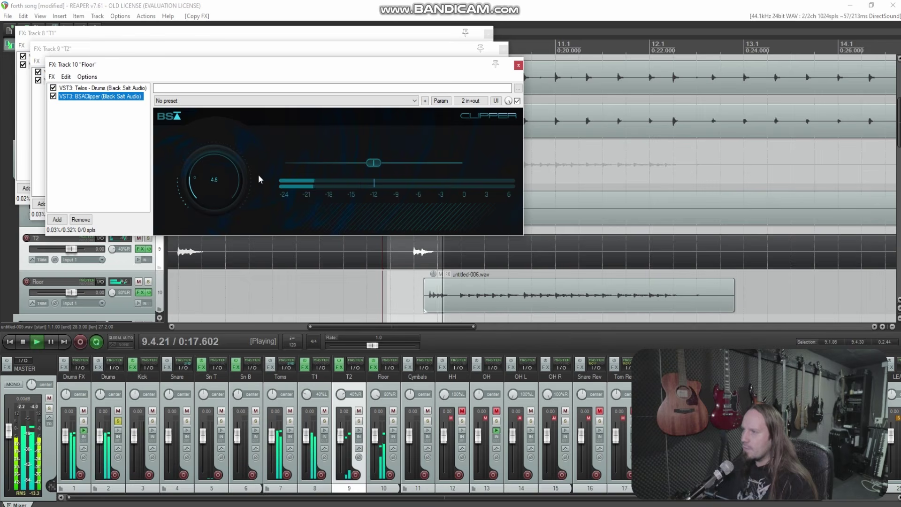
pyautogui.moveTo(221, 182); pyautogui.dragTo(224, 184)
pyautogui.click(519, 66)
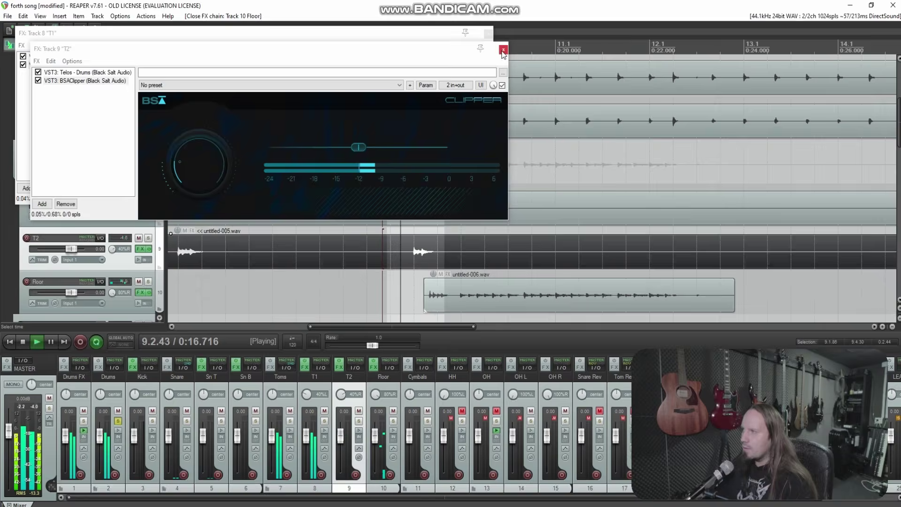
pyautogui.click(503, 49)
pyautogui.click(488, 33)
pyautogui.press('space')
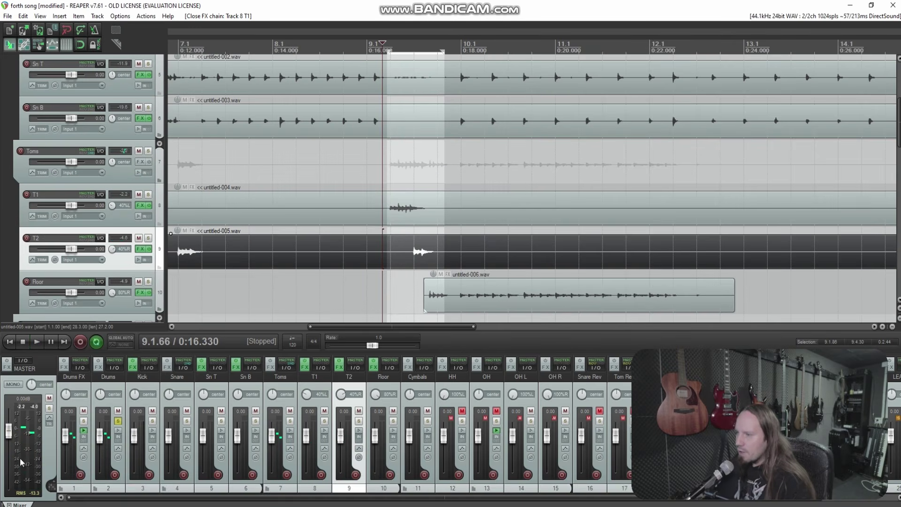
# Unsolo the Drums track, save the project, and play the fill with the HH and OH tracks unmuted.
pyautogui.click(117, 422)
pyautogui.scroll(-4, 483, 175)
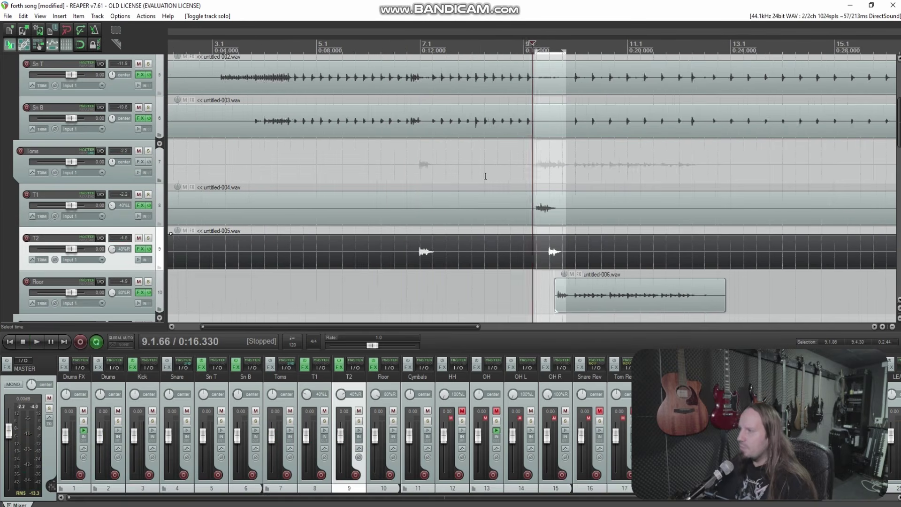
pyautogui.hotkey('ctrl', 's')
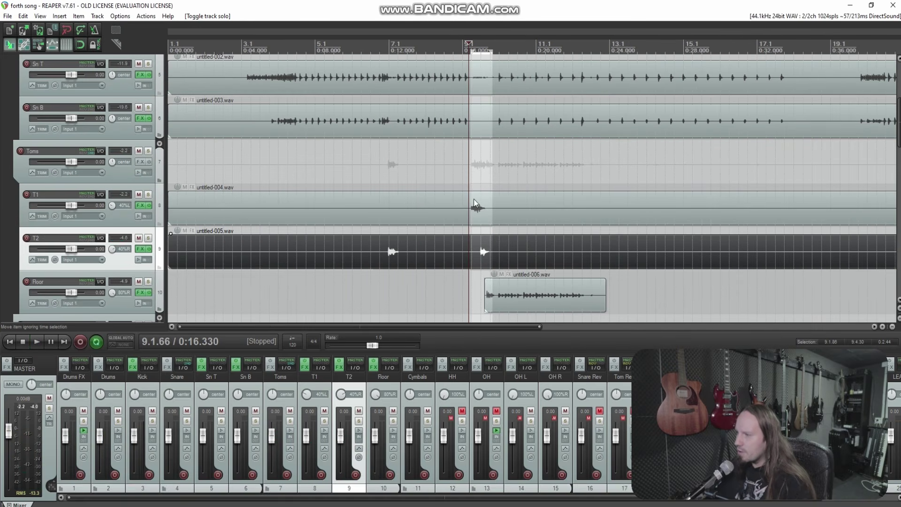
pyautogui.click(462, 412)
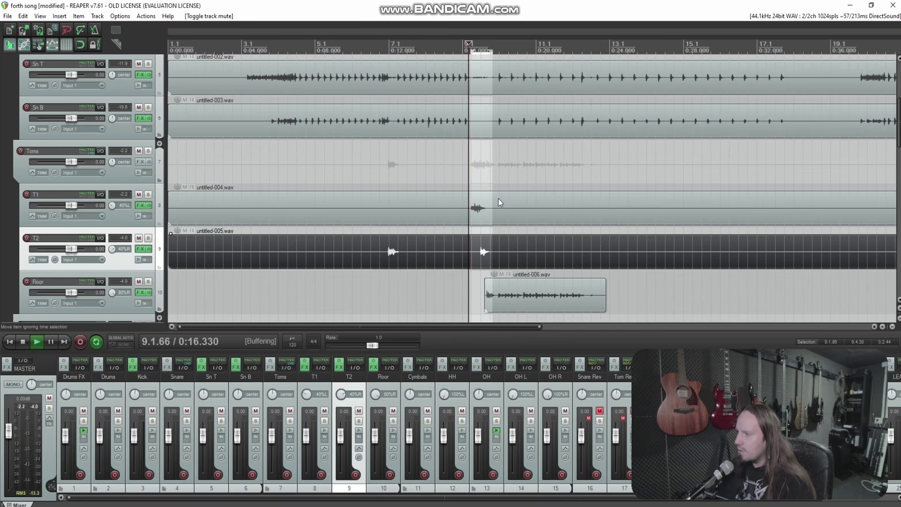
pyautogui.press('space')
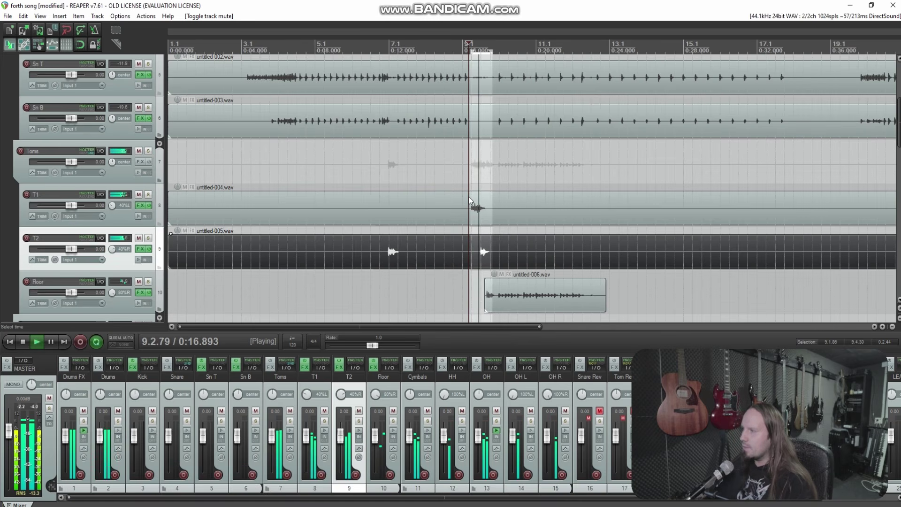
# Solo the Drums FX track and add ReaEQ to the OH folder track.
pyautogui.click(477, 366)
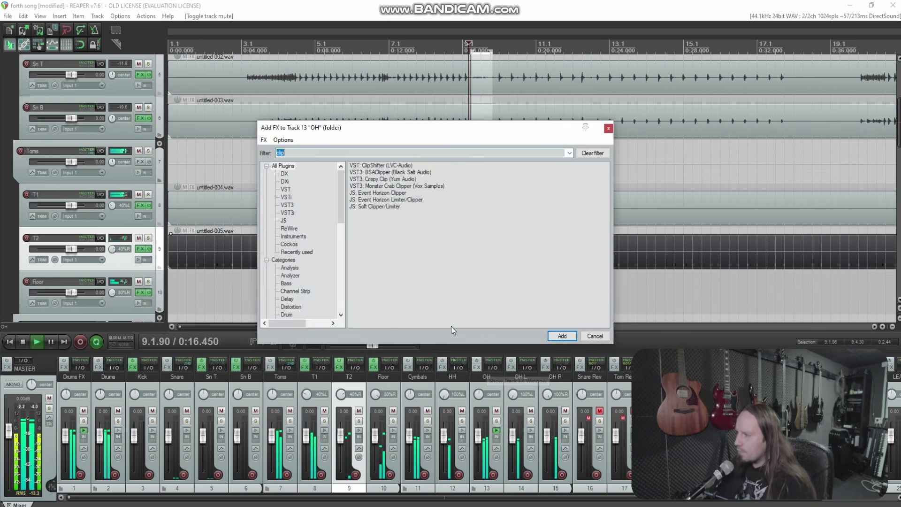
pyautogui.click(84, 422)
pyautogui.click(330, 167)
pyautogui.write('eq')
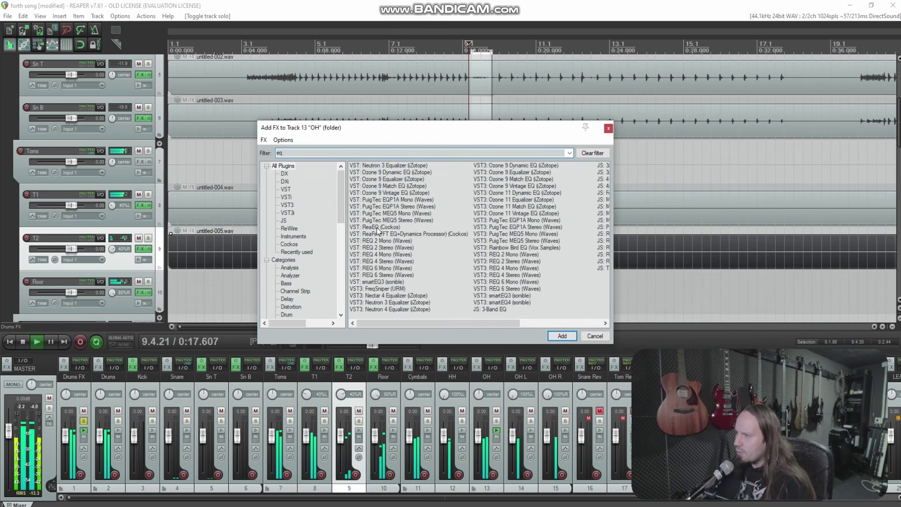
pyautogui.doubleClick(378, 228)
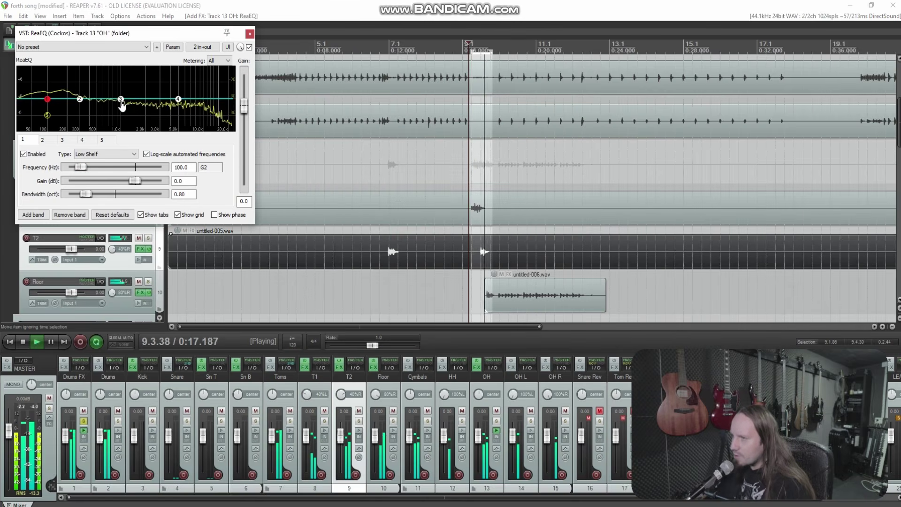
# Cut OH's low mids in ReaEQ with a lowered band 3 and band 2 at 377.9 Hz, -0.5 dB and 1.60 octaves.
pyautogui.moveTo(123, 103)
pyautogui.moveTo(122, 100)
pyautogui.mouseDown()
pyautogui.moveTo(112, 100)
pyautogui.moveTo(111, 74)
pyautogui.moveTo(111, 110)
pyautogui.mouseUp()
pyautogui.scroll(-2, 111, 74)
pyautogui.scroll(1, 112, 111)
pyautogui.scroll(1, 112, 110)
pyautogui.moveTo(111, 110); pyautogui.dragTo(88, 102)
pyautogui.scroll(-2, 88, 82)
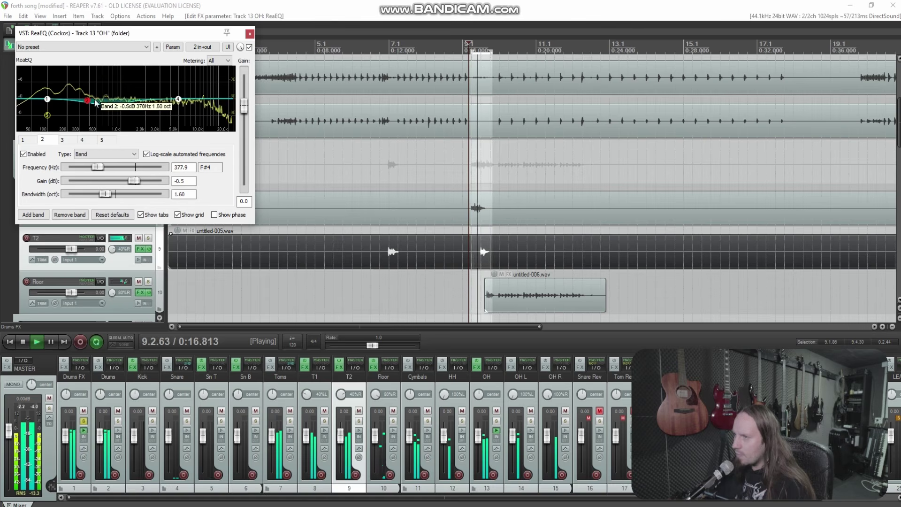
# Set OH's ReaEQ low shelf to 131.2 Hz and -120.0 dB, auditioning from before bar 6.
pyautogui.moveTo(48, 99); pyautogui.dragTo(86, 176)
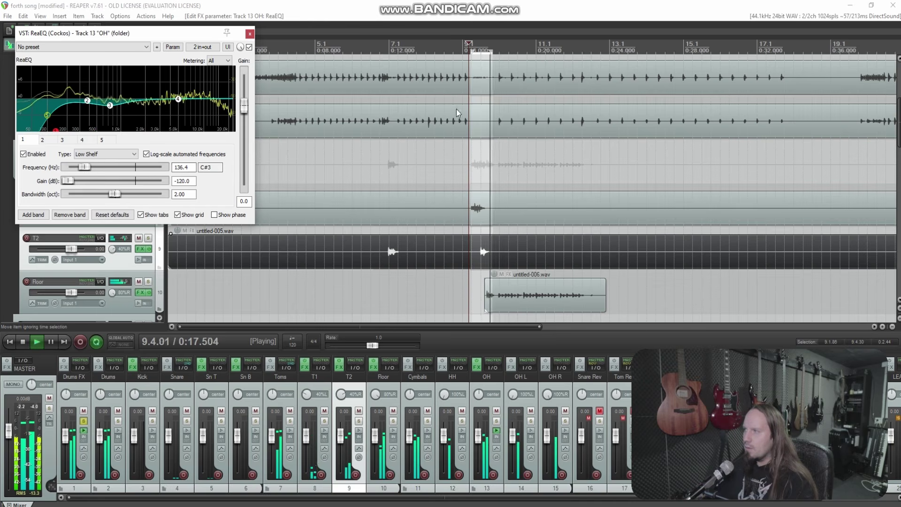
pyautogui.click(337, 166)
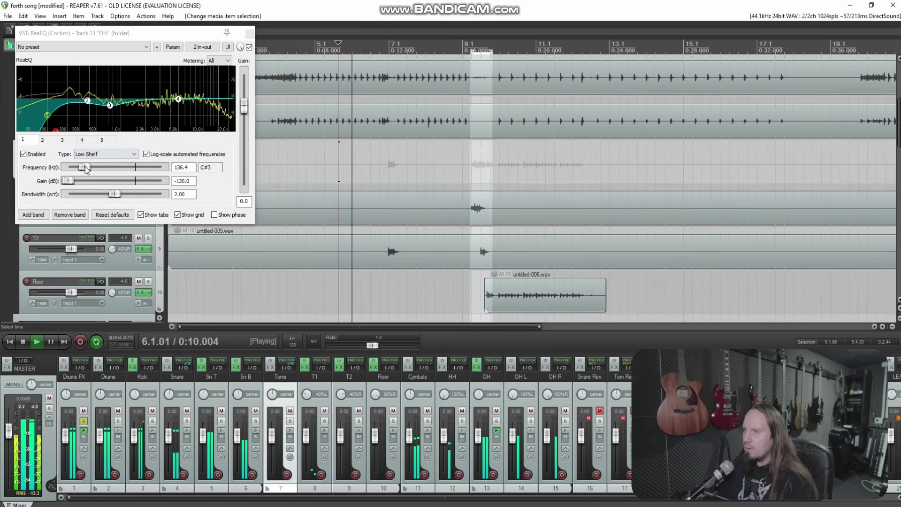
pyautogui.moveTo(84, 167); pyautogui.dragTo(72, 170)
pyautogui.moveTo(79, 165); pyautogui.dragTo(87, 174)
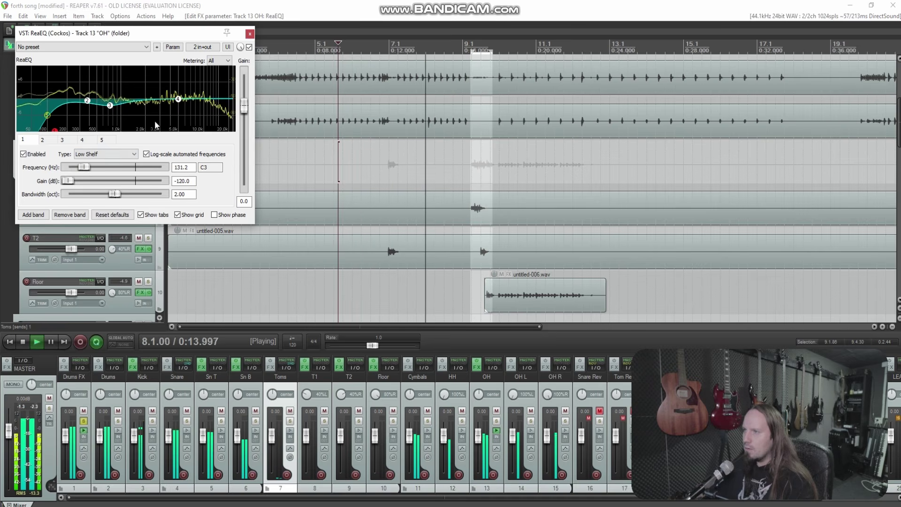
# Add a sixth ReaEQ band on OH at 9586.3 Hz, -3.3 dB and 0.60 octaves, stop playback, and save the project.
pyautogui.doubleClick(194, 86)
pyautogui.press('space')
pyautogui.press('space')
pyautogui.scroll(-4, 195, 90)
pyautogui.moveTo(195, 90); pyautogui.dragTo(203, 114)
pyautogui.scroll(4, 203, 114)
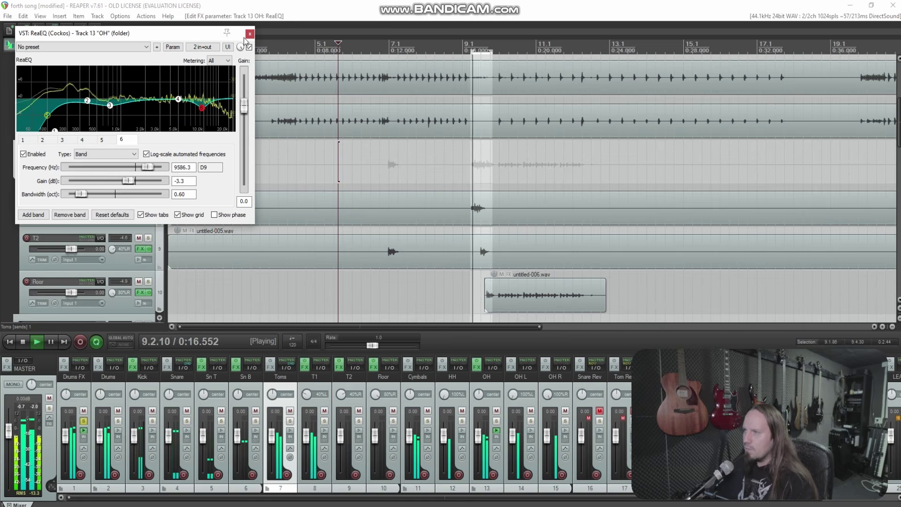
pyautogui.press('Escape')
pyautogui.press('space')
pyautogui.hotkey('ctrl', 'z')
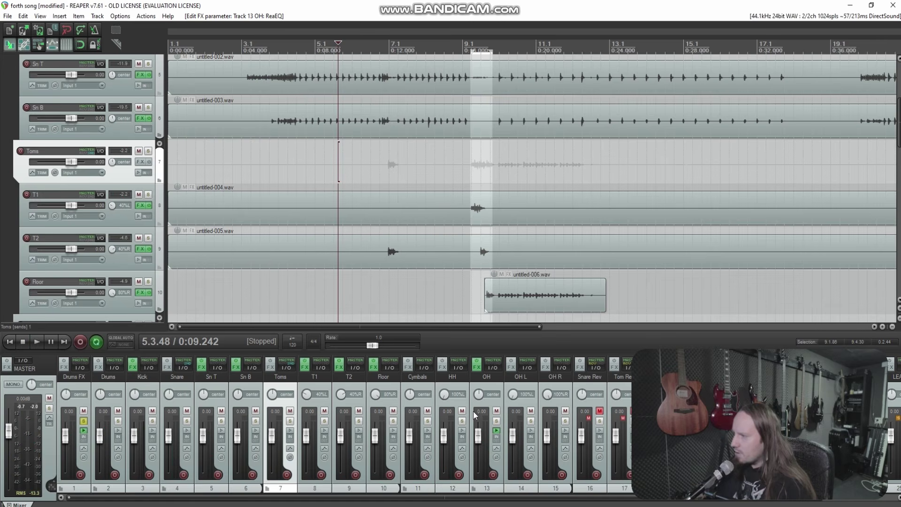
# Add Telos - Drums after ReaEQ in the OH folder track's FX chain.
pyautogui.click(478, 369)
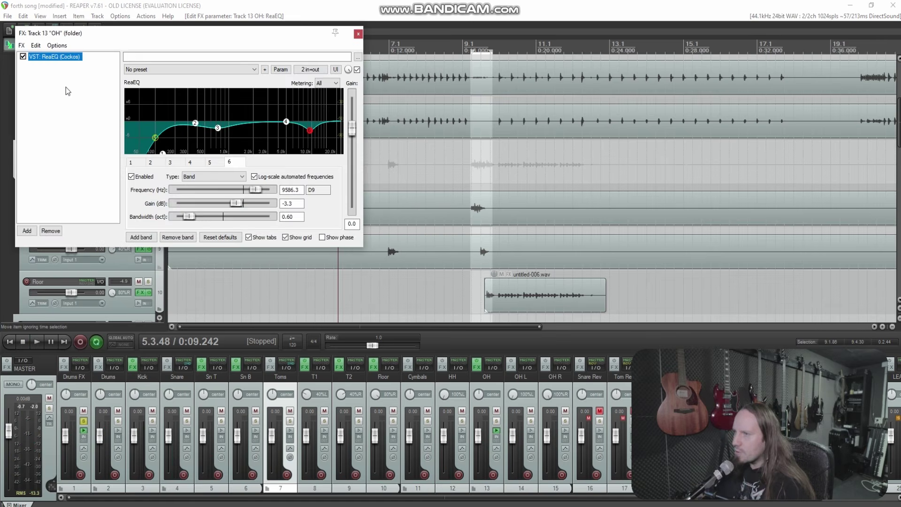
pyautogui.rightClick(66, 91)
pyautogui.click(103, 93)
pyautogui.write('telos')
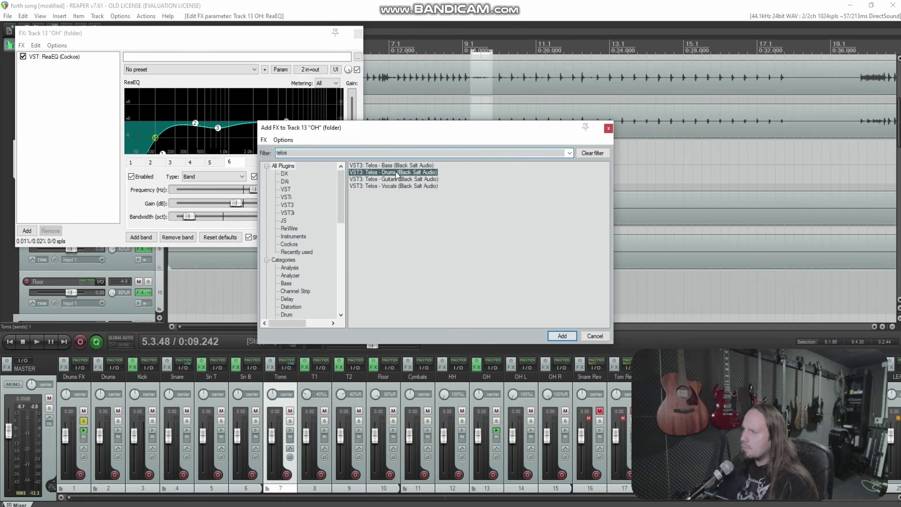
pyautogui.press('Return')
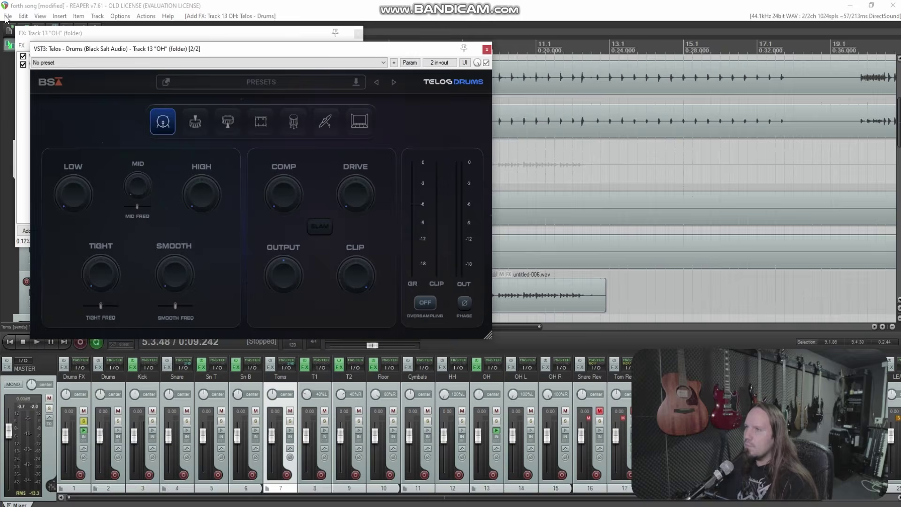
# Start playback, switch OH's Telos - Drums to Cymbals, raise Low Cut, set Mid to 100, and nudge the mid frequency up.
pyautogui.press('space')
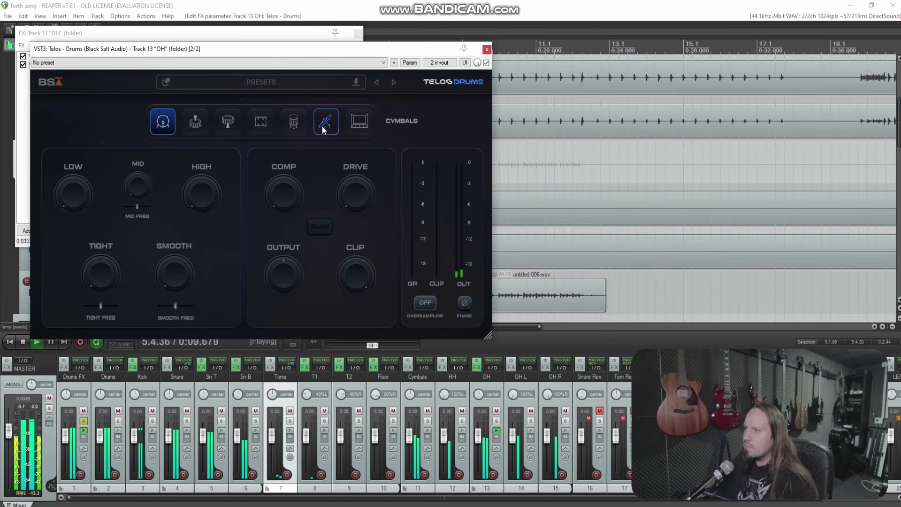
pyautogui.click(326, 121)
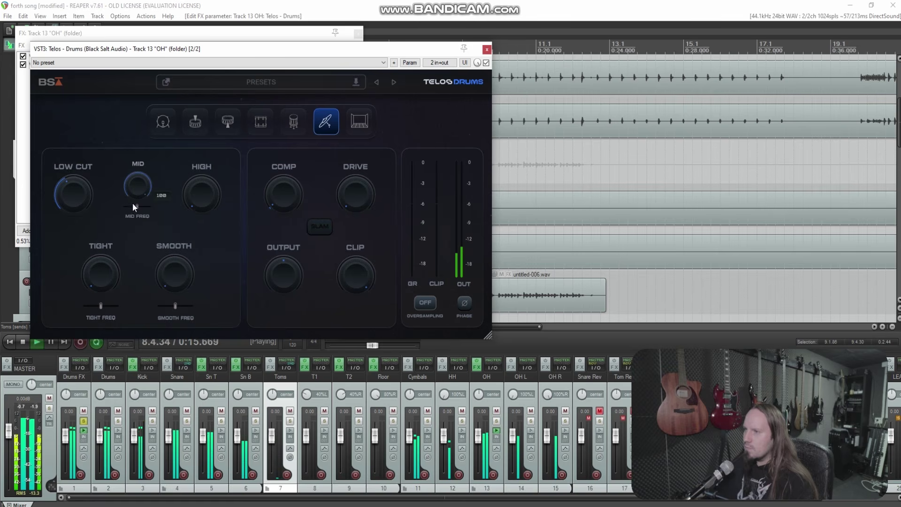
pyautogui.moveTo(137, 207); pyautogui.dragTo(140, 205)
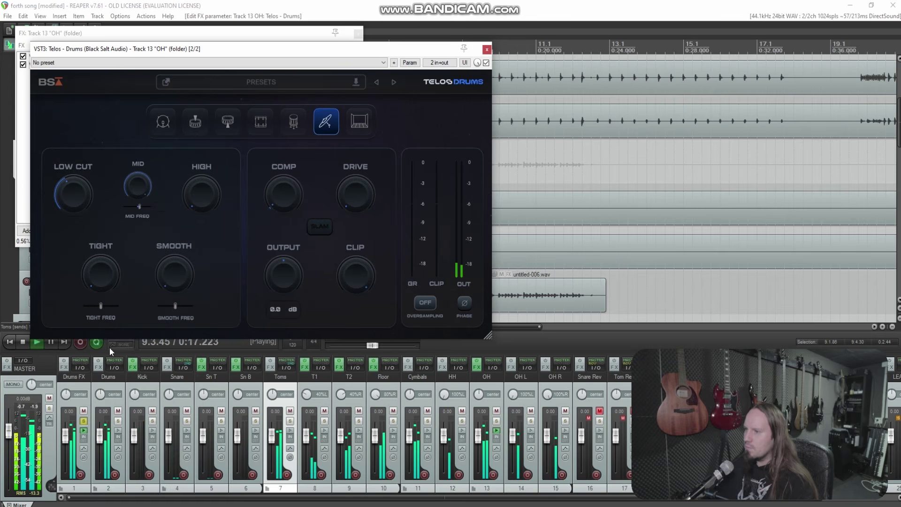
# Turn off looped playback, move the OH plug-in's mid frequency higher, and set Mid to 38.
pyautogui.click(96, 342)
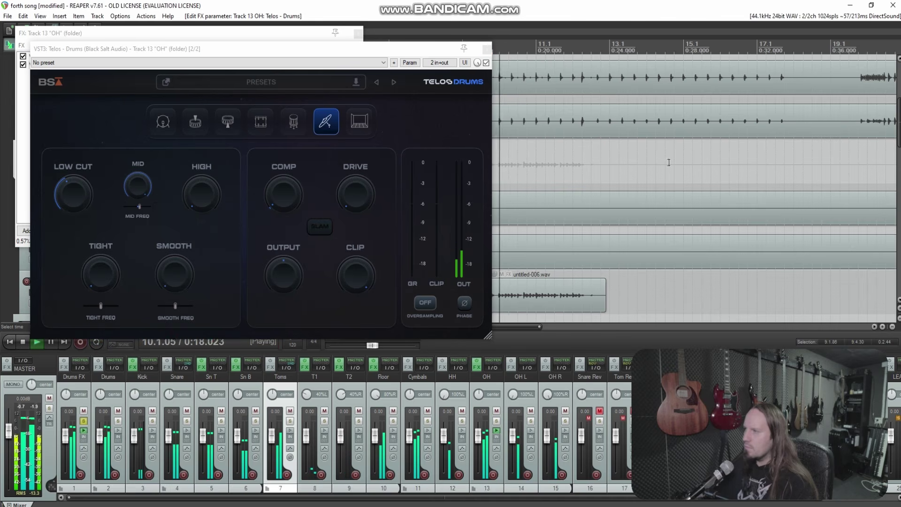
pyautogui.moveTo(144, 188)
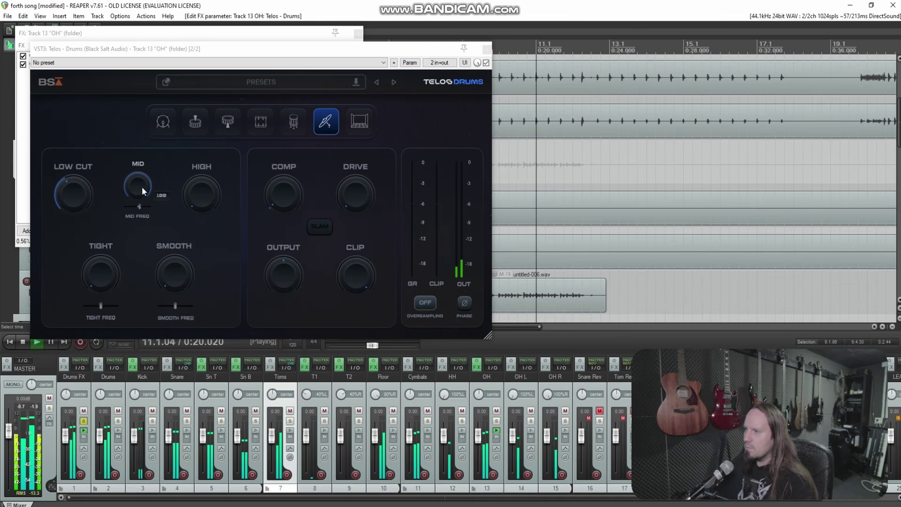
pyautogui.moveTo(139, 207); pyautogui.dragTo(148, 261)
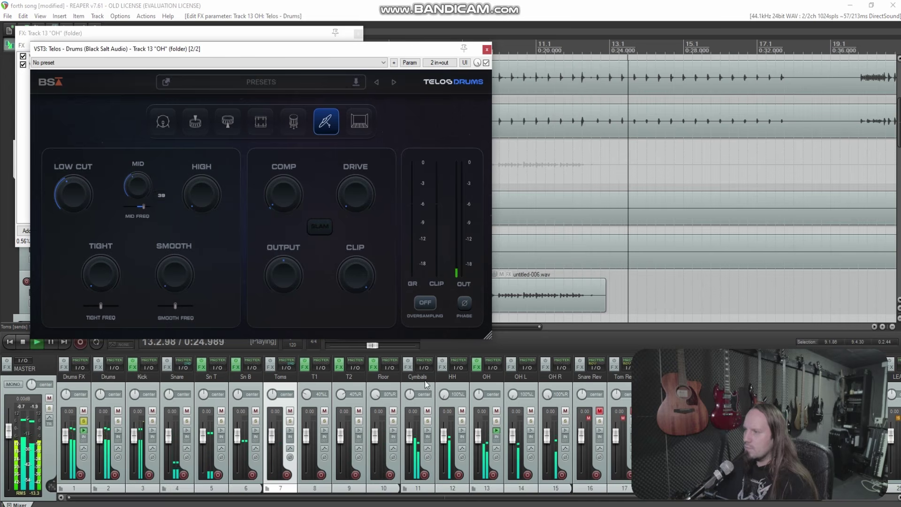
# Mute the HH track and resume playback near bar 13.
pyautogui.press('space')
pyautogui.click(462, 412)
pyautogui.press('space')
pyautogui.click(611, 162)
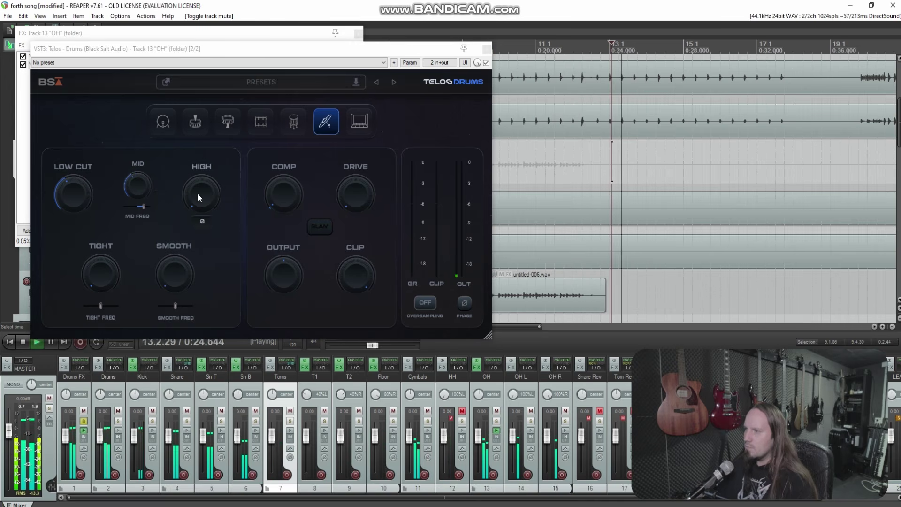
# Set High to 30 in OH's Telos - Drums while auditioning playback around bars 10 and 19.
pyautogui.moveTo(196, 189); pyautogui.dragTo(190, 161)
pyautogui.click(518, 183)
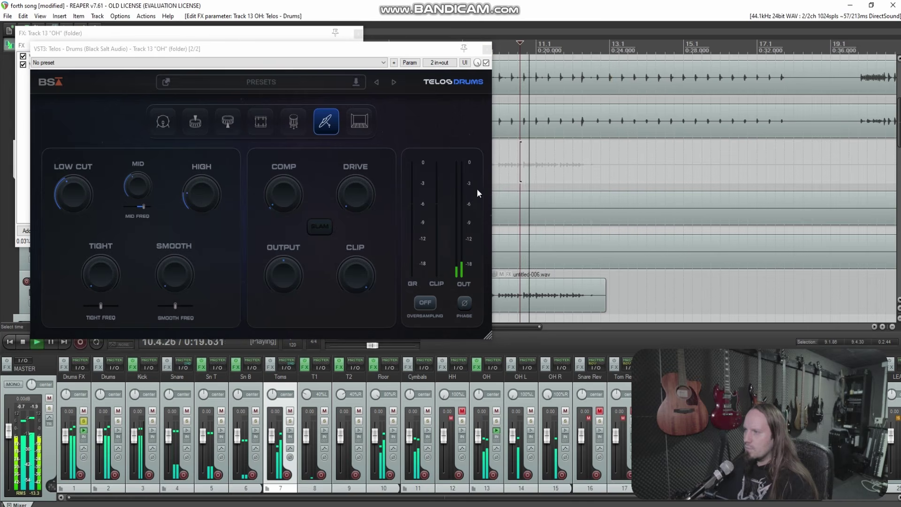
pyautogui.click(860, 166)
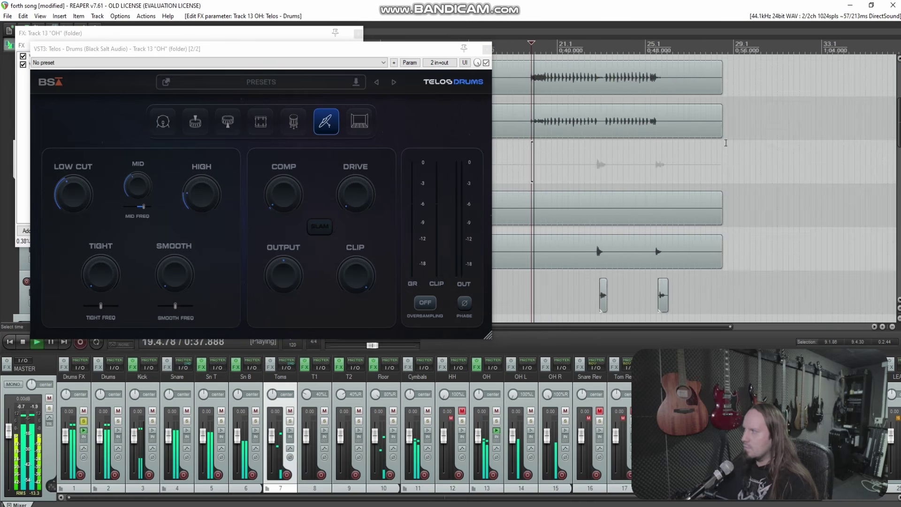
pyautogui.moveTo(199, 196)
pyautogui.mouseDown()
pyautogui.moveTo(193, 146)
pyautogui.moveTo(204, 188)
pyautogui.mouseUp()
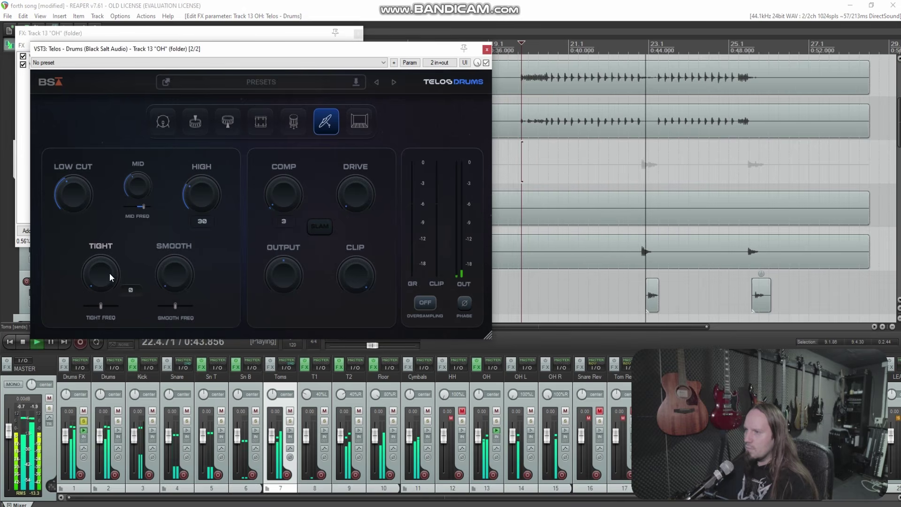
# Set Tight to 17 and Comp to 48 in OH's Telos - Drums, raise Smooth and Drive, and lower Output slightly.
pyautogui.moveTo(172, 273); pyautogui.dragTo(157, 239)
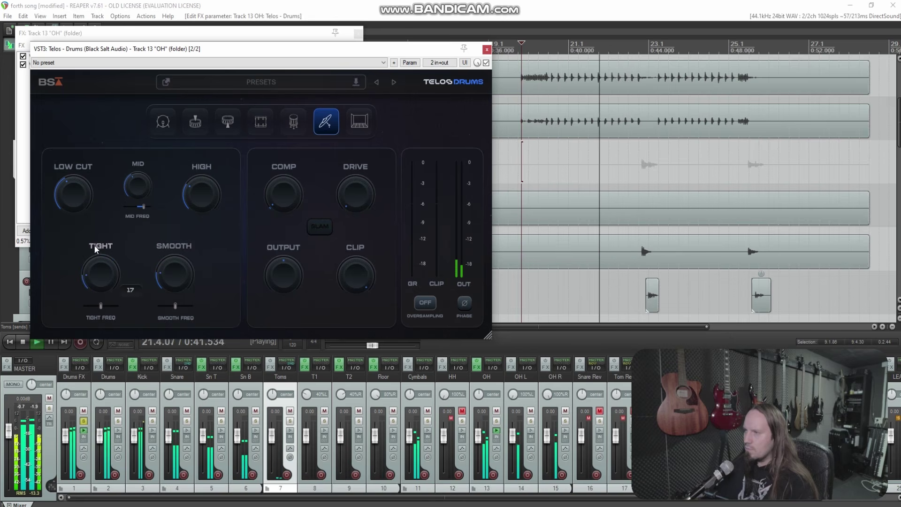
pyautogui.moveTo(355, 197); pyautogui.dragTo(348, 143)
pyautogui.moveTo(281, 197); pyautogui.dragTo(275, 153)
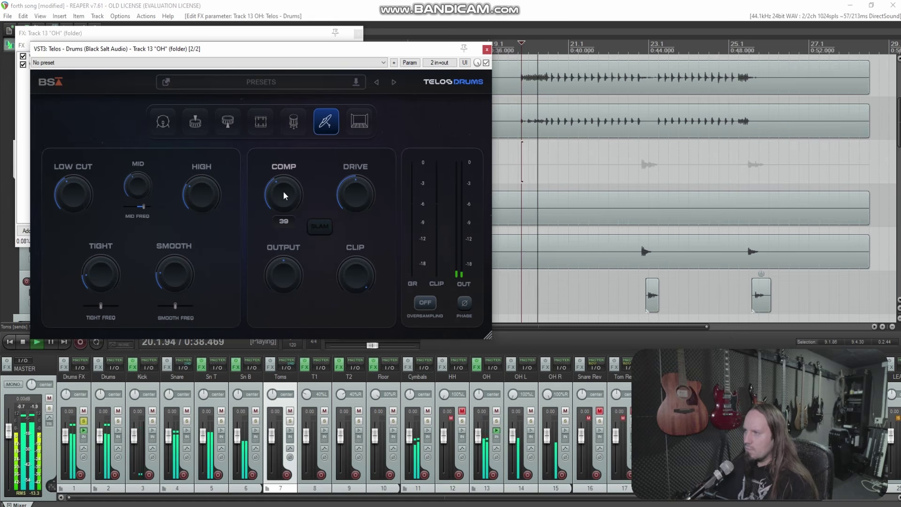
pyautogui.moveTo(283, 191); pyautogui.dragTo(281, 177)
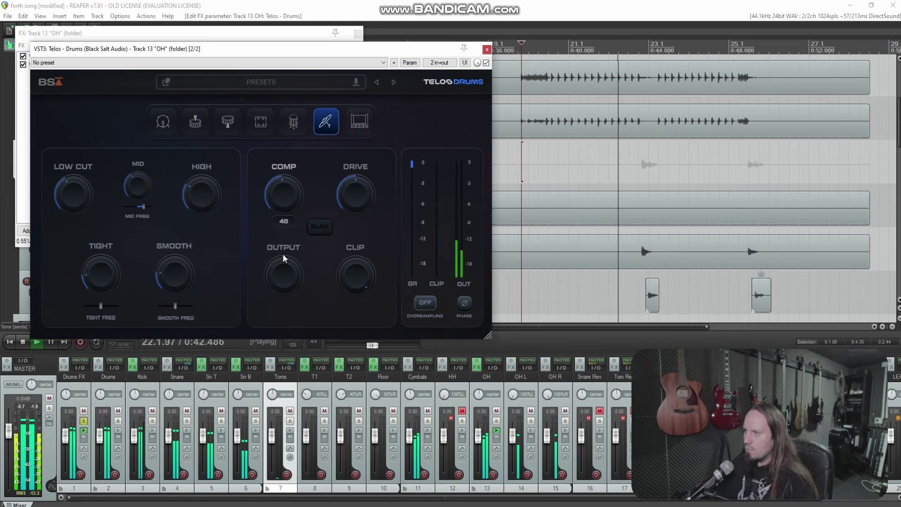
pyautogui.moveTo(287, 267); pyautogui.dragTo(288, 276)
# Stop playback, close OH's plug-in windows, and save the project.
pyautogui.press('space')
pyautogui.click(487, 49)
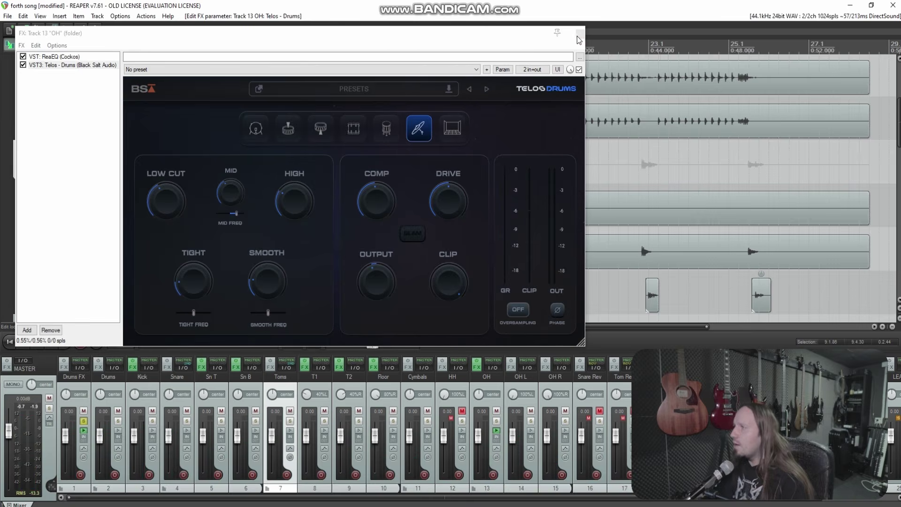
pyautogui.click(577, 36)
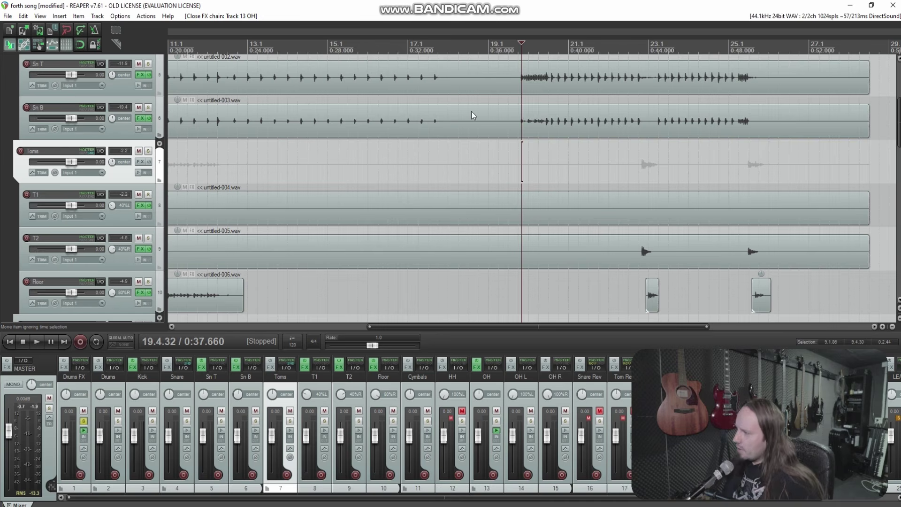
pyautogui.scroll(-2, 453, 143)
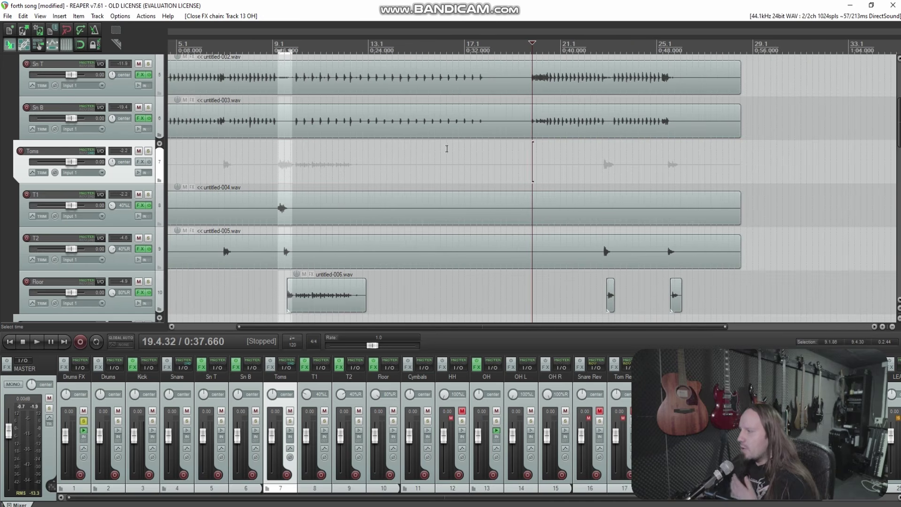
pyautogui.scroll(-3, 448, 149)
pyautogui.scroll(1, 412, 161)
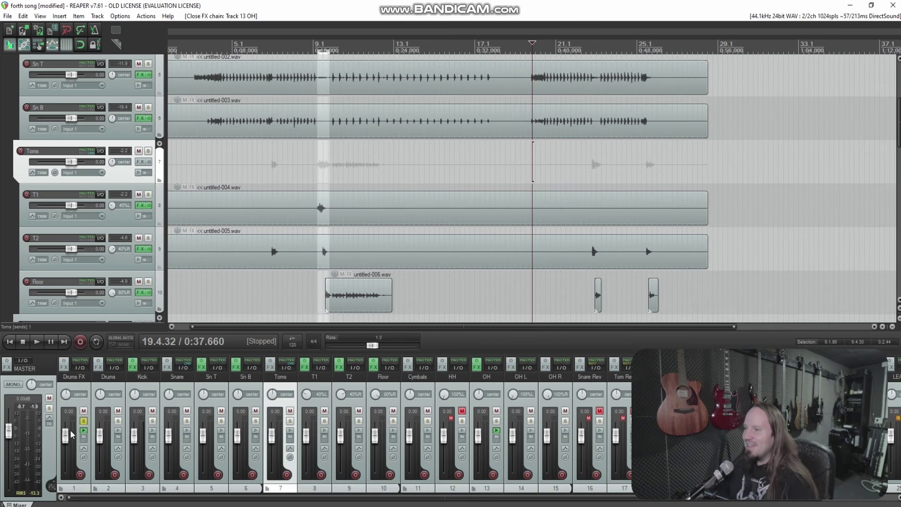
pyautogui.hotkey('ctrl', 's')
# Unmute the Snare Rev track and add the VST3 MBDBVerb reverb to it.
pyautogui.click(219, 157)
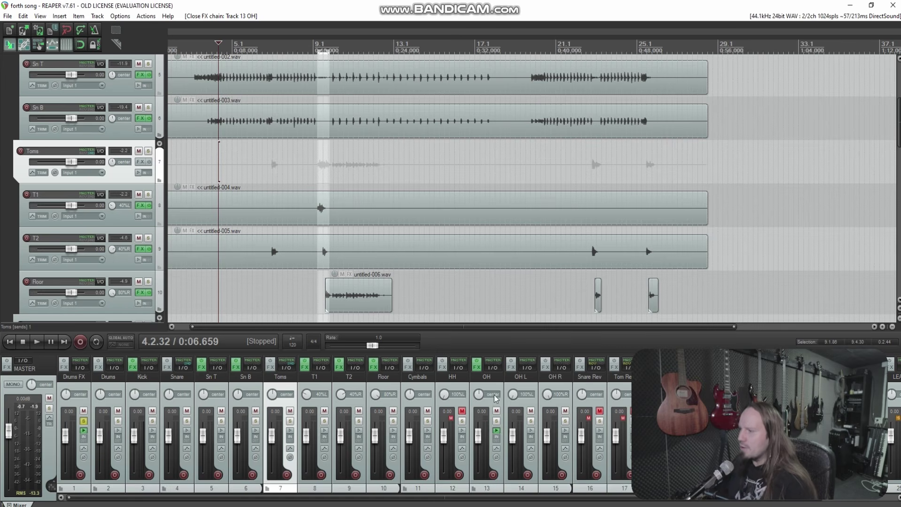
pyautogui.click(601, 413)
pyautogui.click(583, 368)
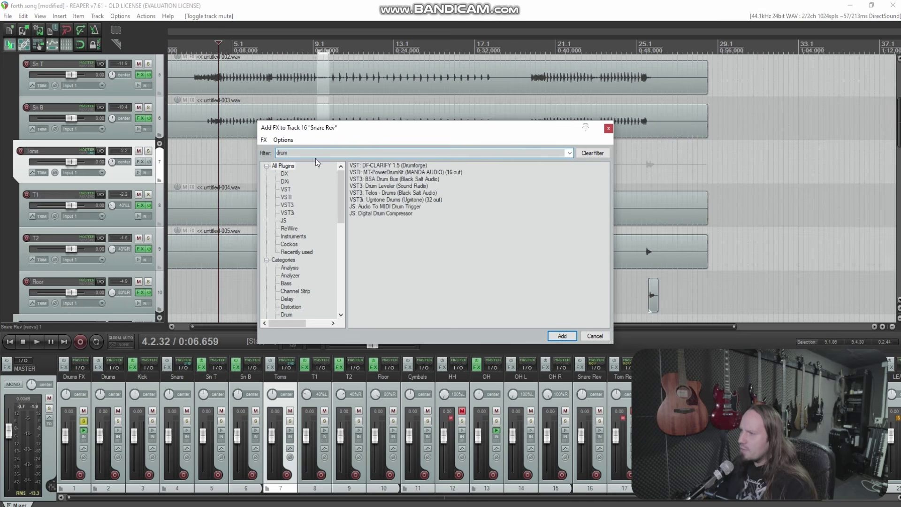
pyautogui.write('verb')
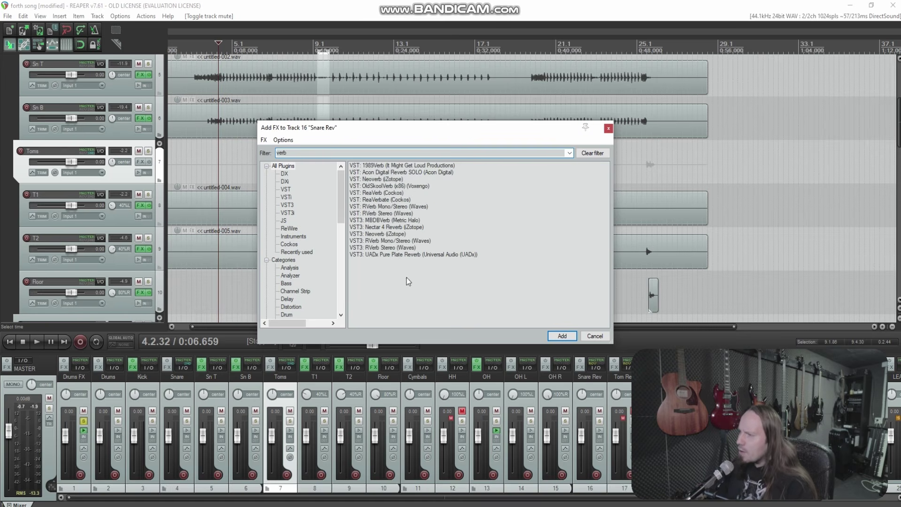
pyautogui.doubleClick(412, 219)
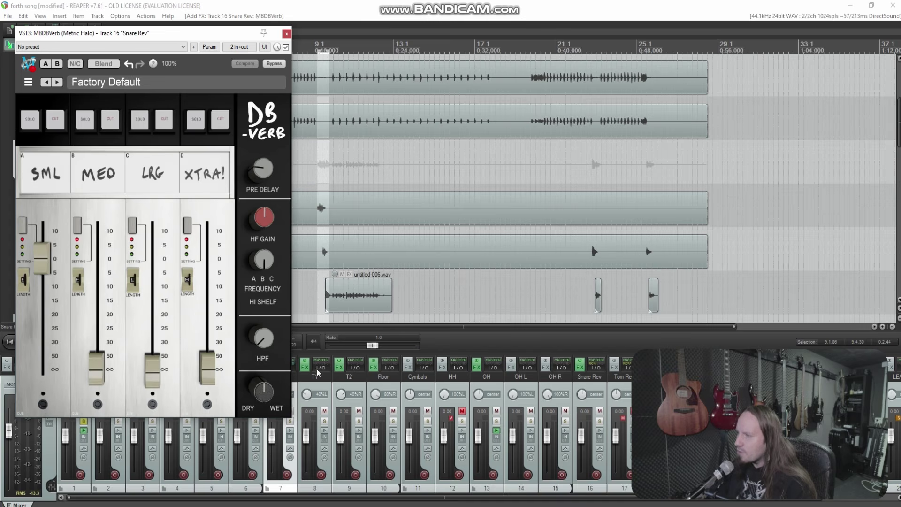
# Set Snare Rev's MBDBVerb fully wet, raise HF Gain to about 2.11, and reduce Pre Delay slightly, auditioning from around bar 4.
pyautogui.moveTo(190, 36); pyautogui.dragTo(499, 60)
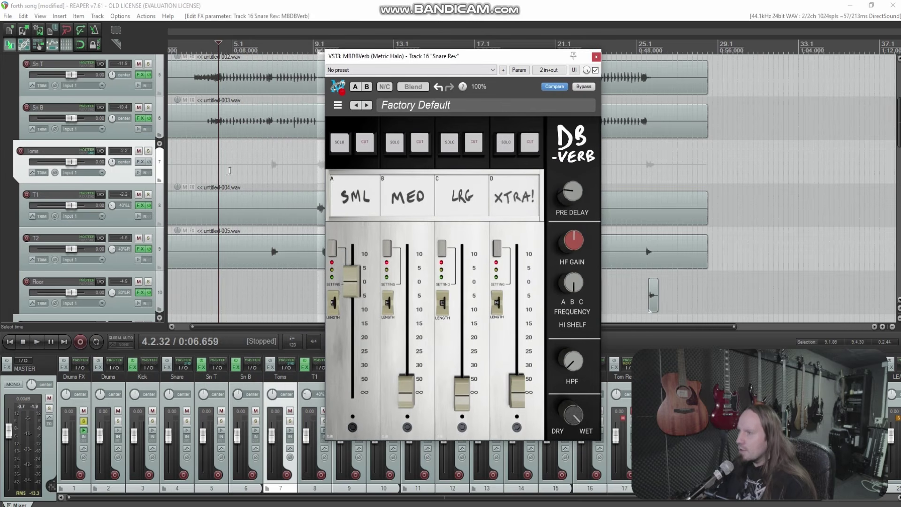
pyautogui.click(225, 156)
pyautogui.press('space')
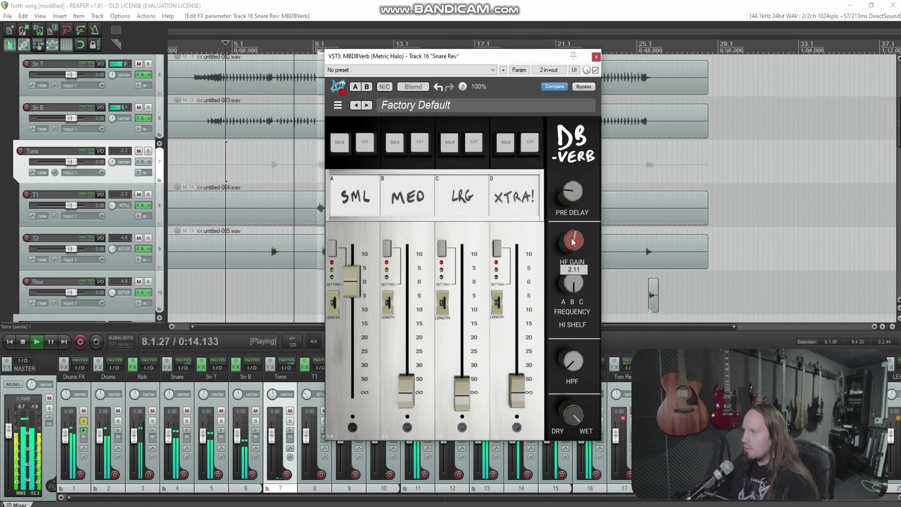
pyautogui.press('space')
pyautogui.press('space')
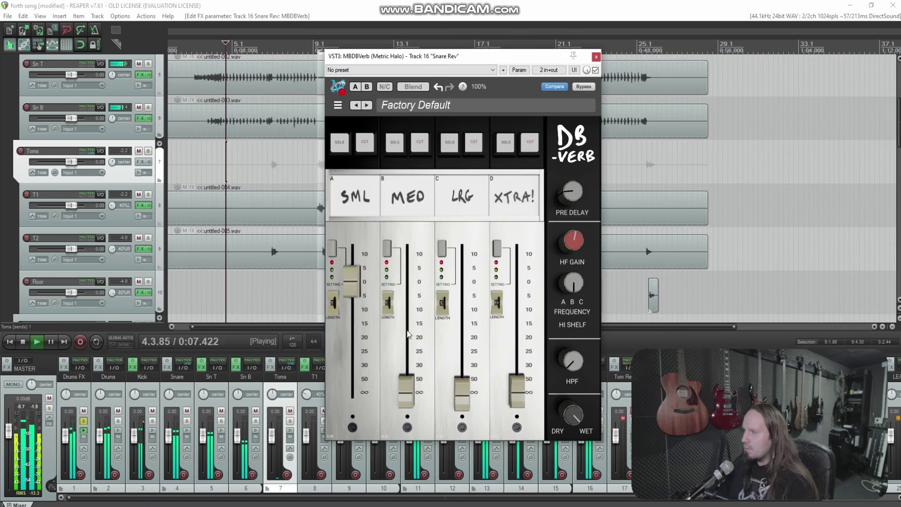
# Raise the MED reverb fader in MBDBVerb to about -8 dB and compare it by replaying the passage.
pyautogui.moveTo(406, 390); pyautogui.dragTo(409, 310)
pyautogui.press('space')
pyautogui.press('space')
pyautogui.press('space')
pyautogui.press('space')
# Bring in MBDBVerb's LRG reverb at about -24 dB and switch it to the middle, yellow setting.
pyautogui.moveTo(462, 393); pyautogui.dragTo(461, 315)
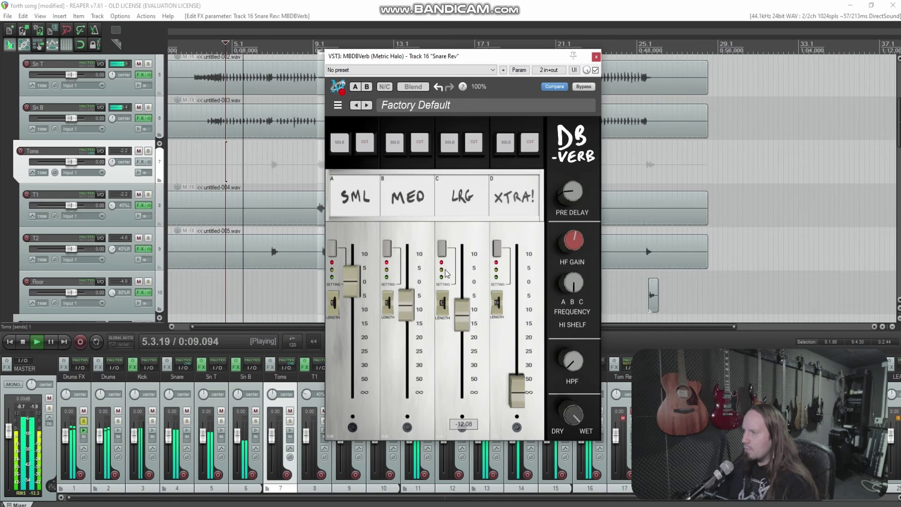
pyautogui.press('space')
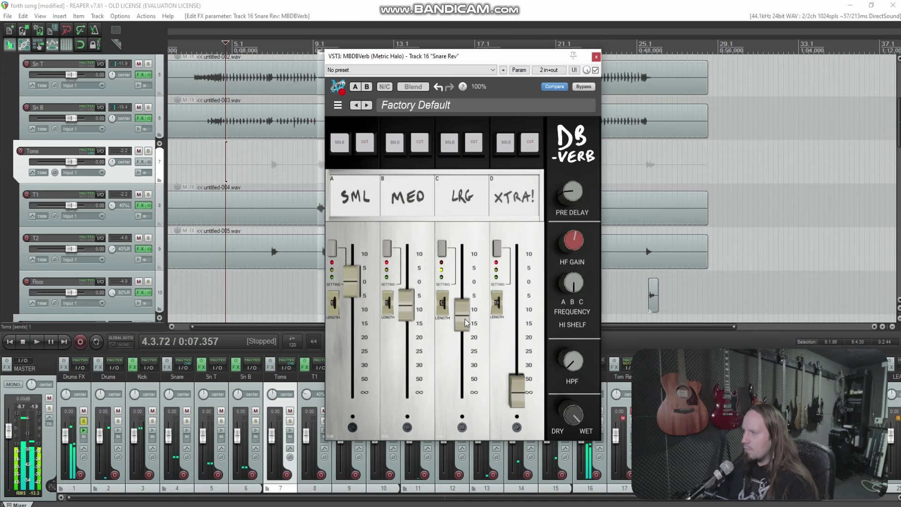
pyautogui.press('space')
pyautogui.moveTo(466, 322); pyautogui.dragTo(464, 352)
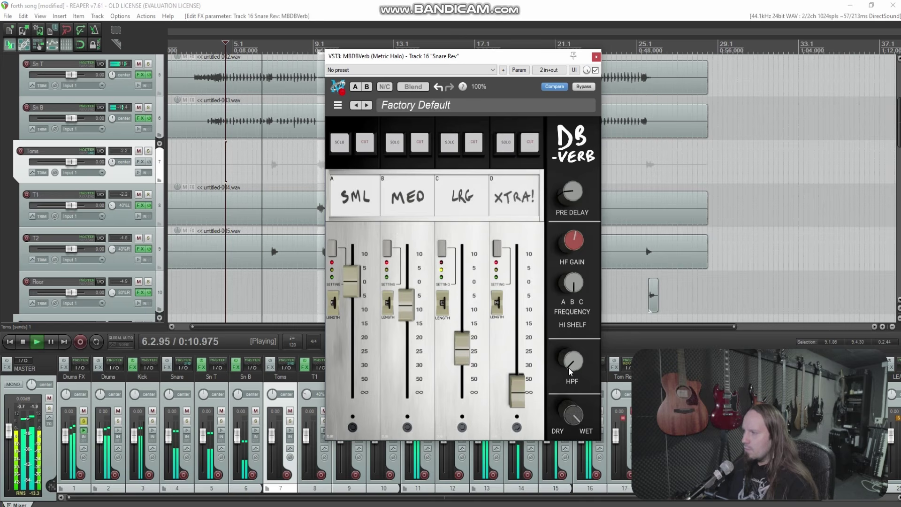
# Raise MBDBVerb's HPF, stop playback, and close the reverb window.
pyautogui.moveTo(570, 364); pyautogui.dragTo(562, 334)
pyautogui.press('space')
pyautogui.press('Escape')
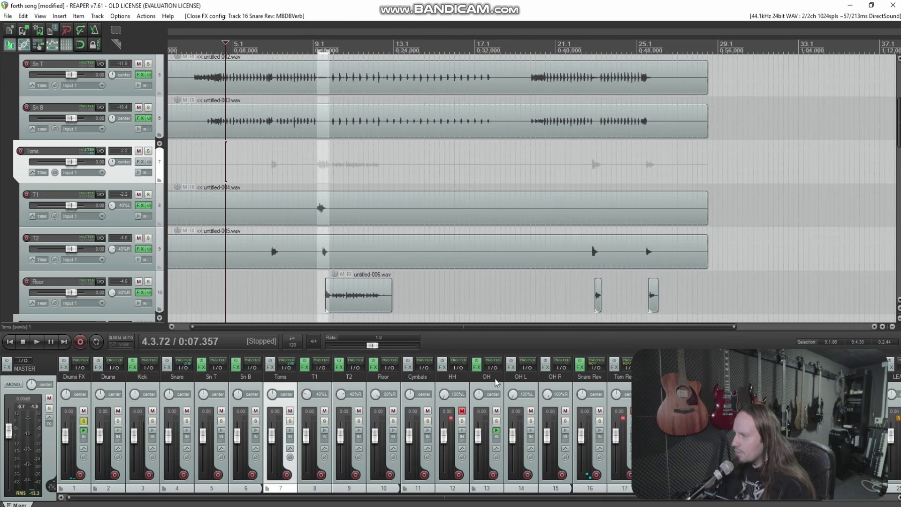
# Add ReaEQ to the Snare Rev FX chain and place it before MBDBVerb.
pyautogui.click(580, 367)
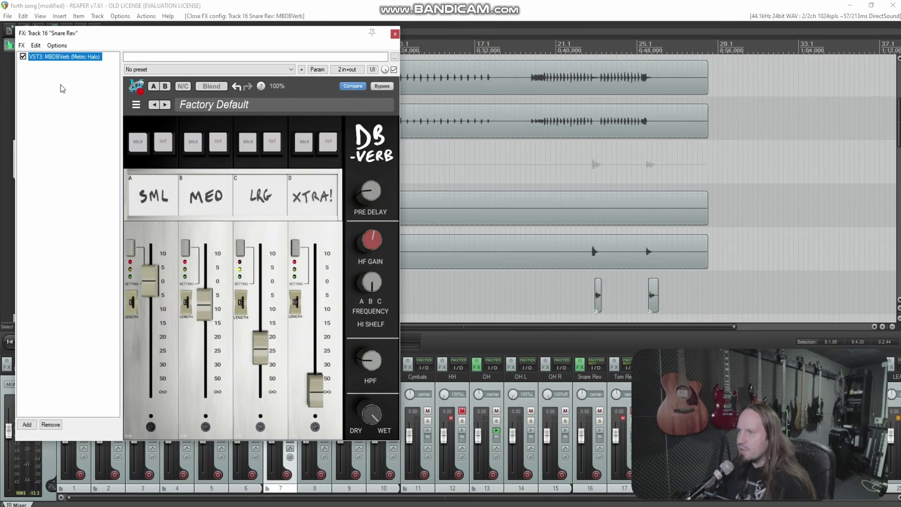
pyautogui.doubleClick(85, 89)
pyautogui.write('eq')
pyautogui.doubleClick(378, 227)
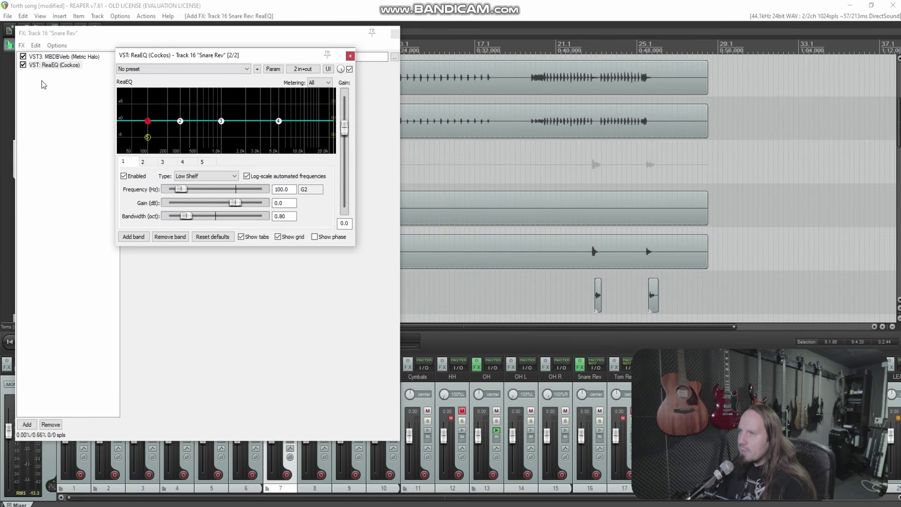
pyautogui.moveTo(53, 66); pyautogui.dragTo(53, 56)
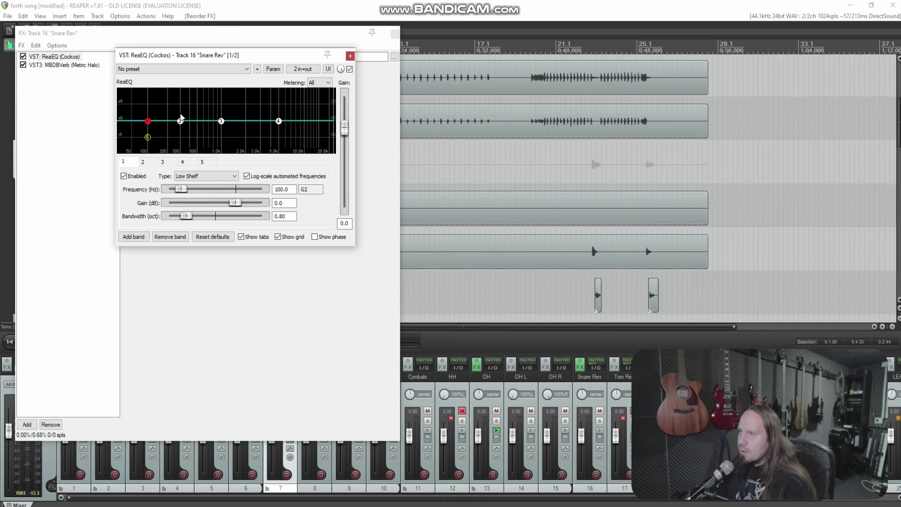
# During playback, cut Snare Rev's ReaEQ band 3, set band 2 to 213.2 Hz, -2.7 dB, 0.20 octaves, and add band 6 at 319.7 Hz, -0.8 dB.
pyautogui.press('space')
pyautogui.moveTo(221, 121); pyautogui.dragTo(185, 96)
pyautogui.scroll(-2, 214, 99)
pyautogui.click(181, 117)
pyautogui.scroll(-8, 184, 100)
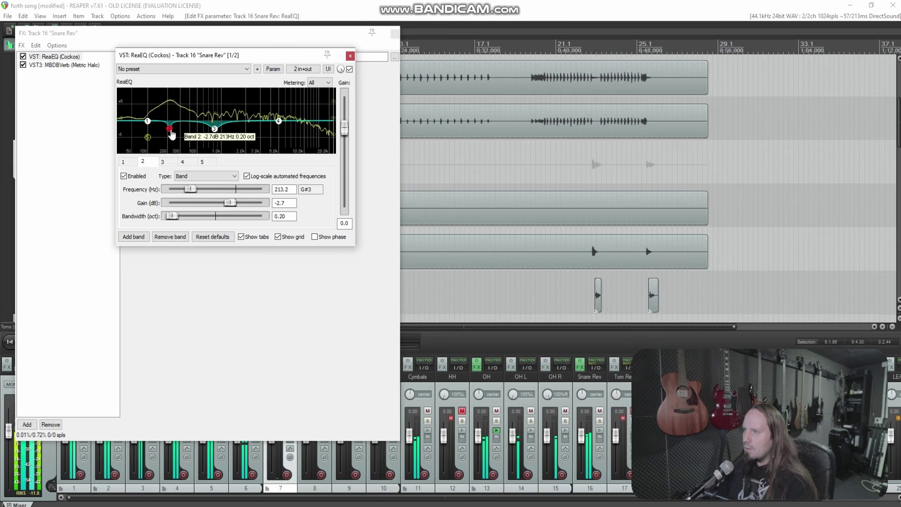
pyautogui.doubleClick(185, 108)
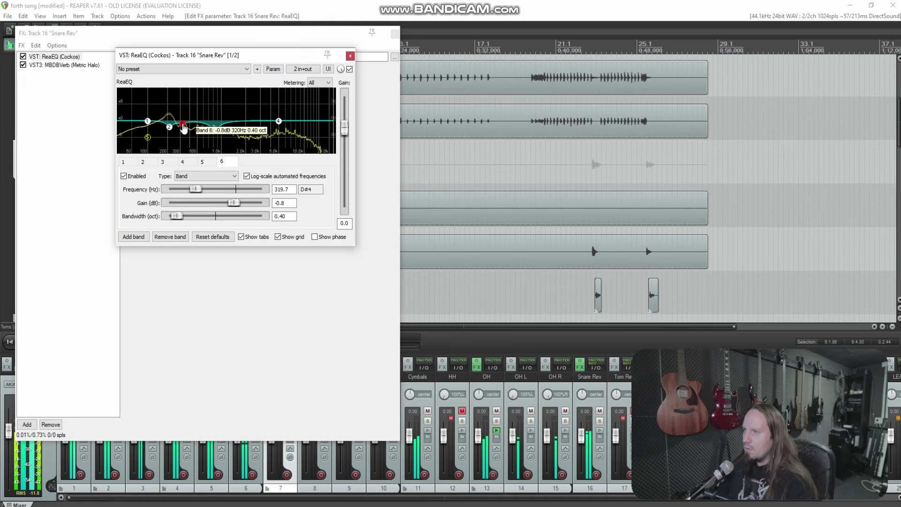
# Sweep a boosted seventh ReaEQ band through the upper mids, set band 4's high shelf to 4808.7 Hz and 0.9 dB, and stop playback.
pyautogui.doubleClick(262, 111)
pyautogui.moveTo(263, 111); pyautogui.dragTo(254, 93)
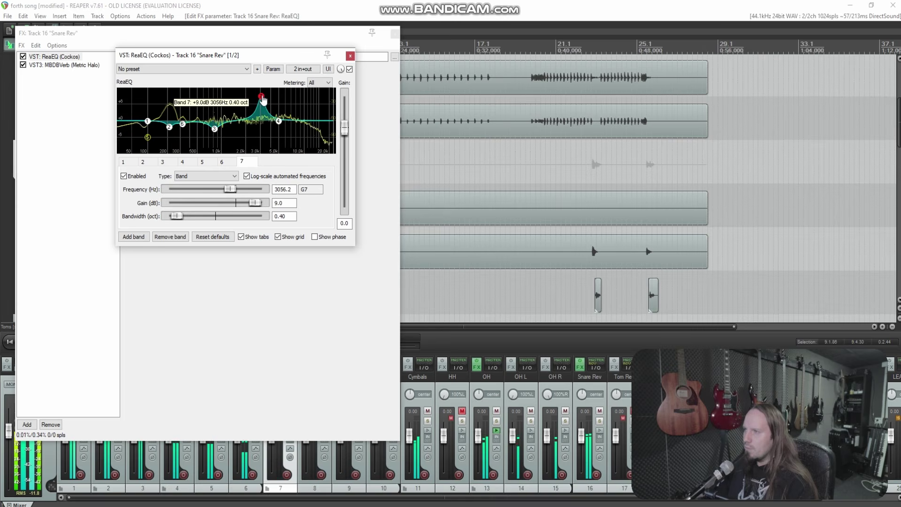
pyautogui.moveTo(270, 99); pyautogui.dragTo(277, 123)
pyautogui.press('space')
pyautogui.click(350, 56)
# Add the VST3 CLA-76 Stereo compressor after MBDBVerb on Snare Rev and save the project.
pyautogui.rightClick(60, 97)
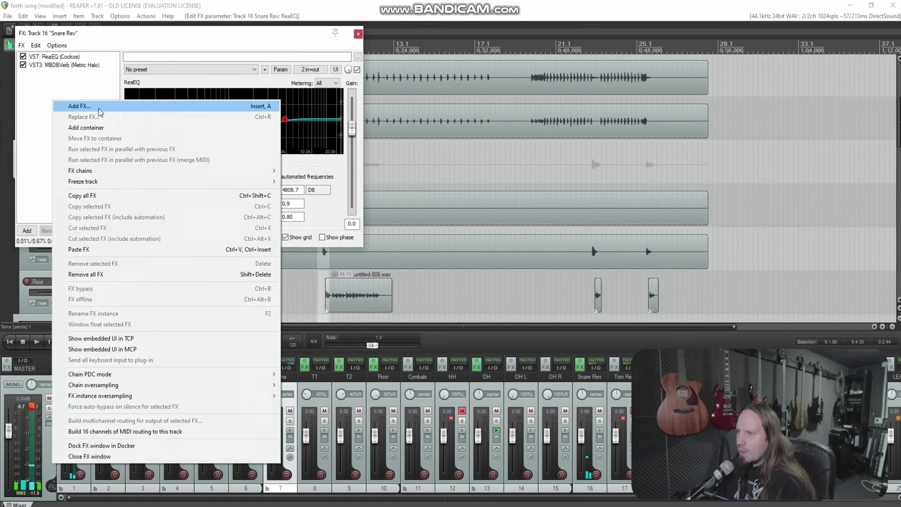
pyautogui.click(80, 104)
pyautogui.write('76')
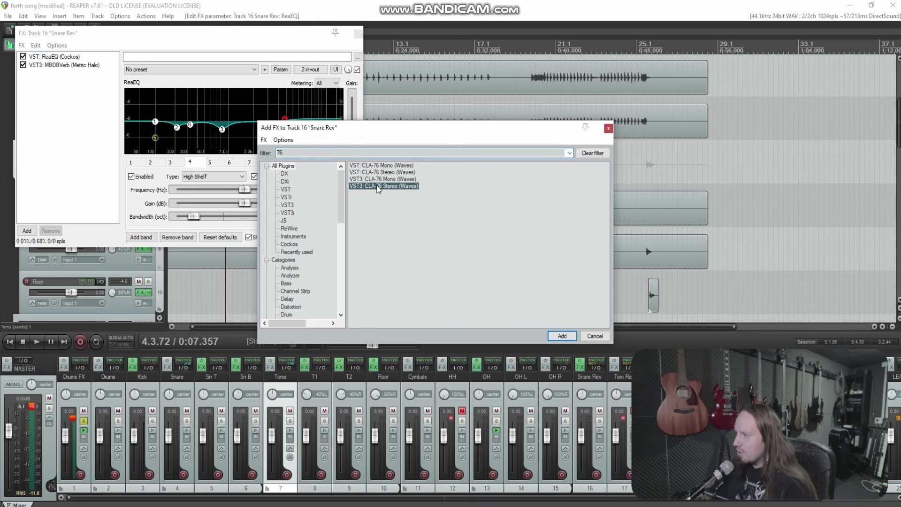
pyautogui.doubleClick(378, 187)
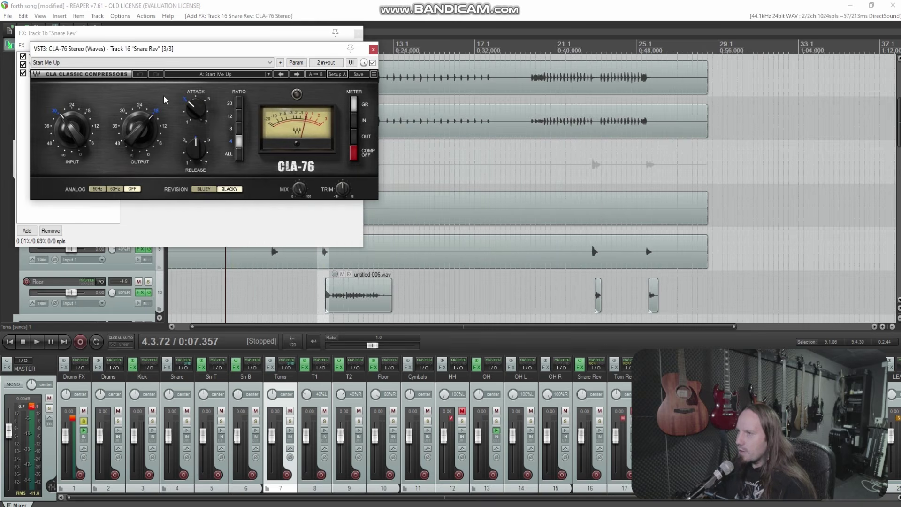
pyautogui.click(8, 16)
pyautogui.click(28, 47)
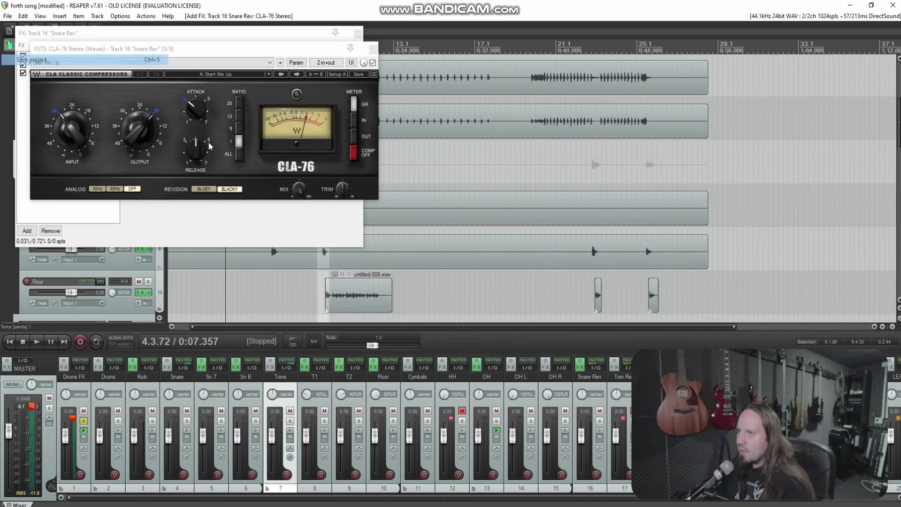
# Set CLA-76 Stereo's attack and release to 7, revision to Bluey, output to 24, and input to -33.4 during playback.
pyautogui.moveTo(210, 158); pyautogui.dragTo(206, 136)
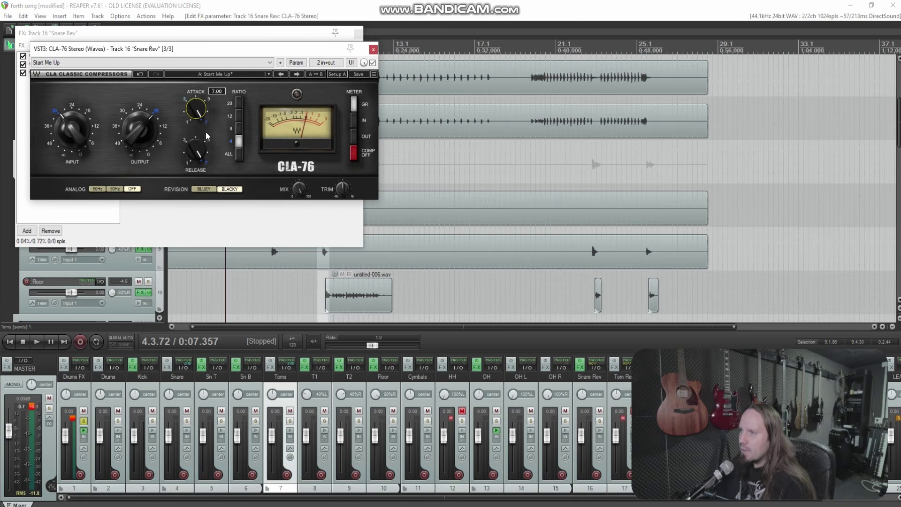
pyautogui.click(204, 188)
pyautogui.moveTo(139, 132); pyautogui.dragTo(139, 146)
pyautogui.press('space')
pyautogui.moveTo(73, 135); pyautogui.dragTo(72, 145)
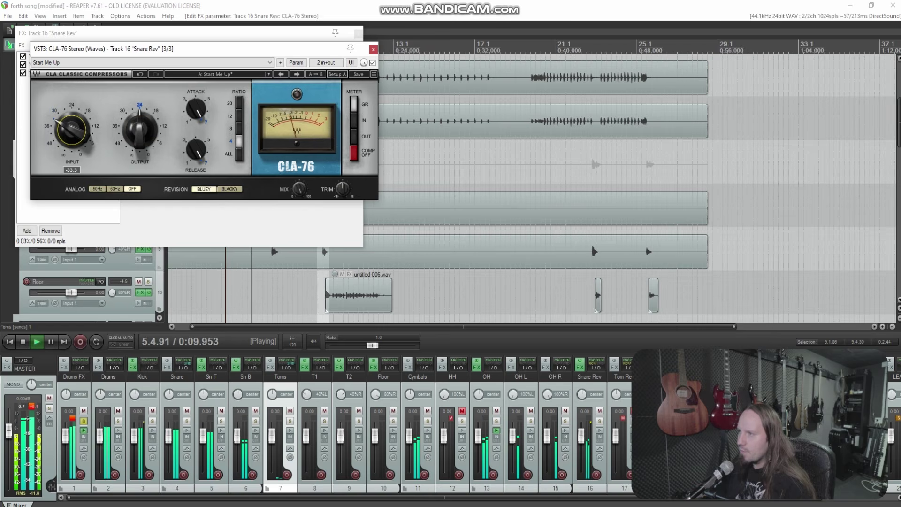
pyautogui.moveTo(73, 141); pyautogui.dragTo(72, 139)
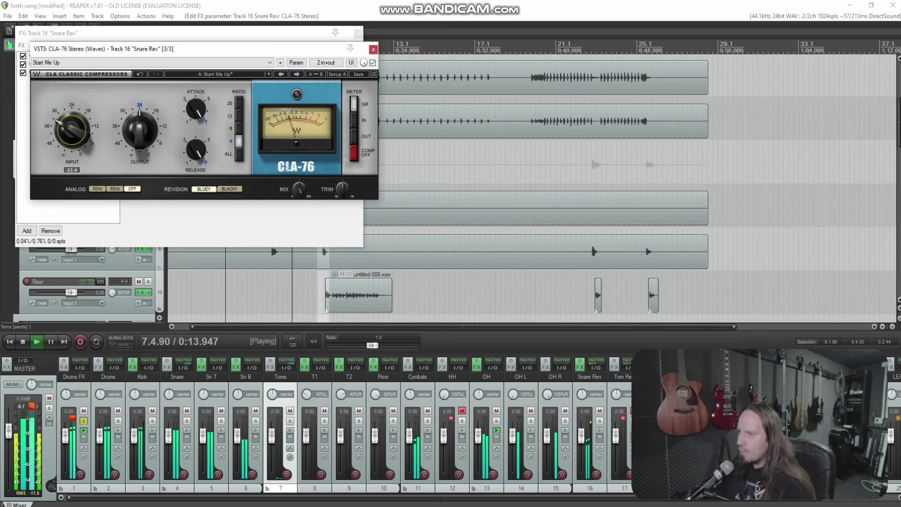
# Preview Snare Rev's compression with CLA-76 Stereo's output set to -22.6, then stop playback.
pyautogui.press('space')
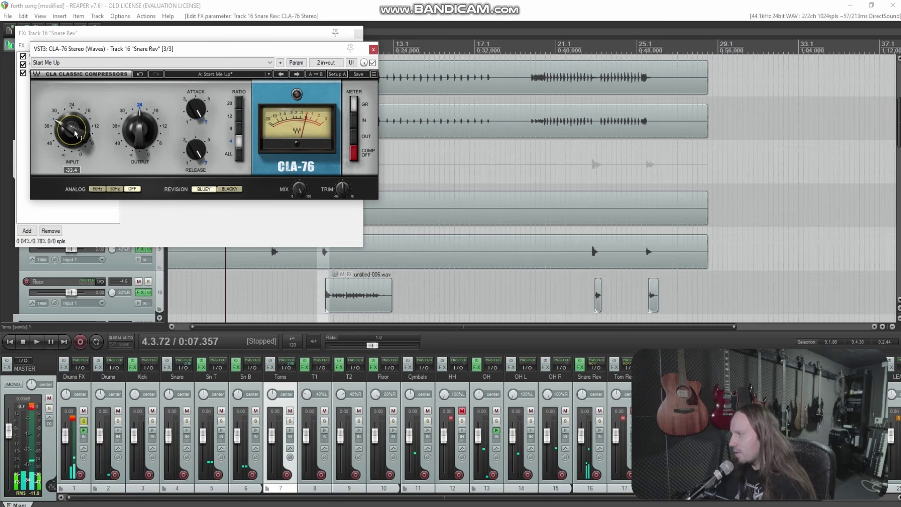
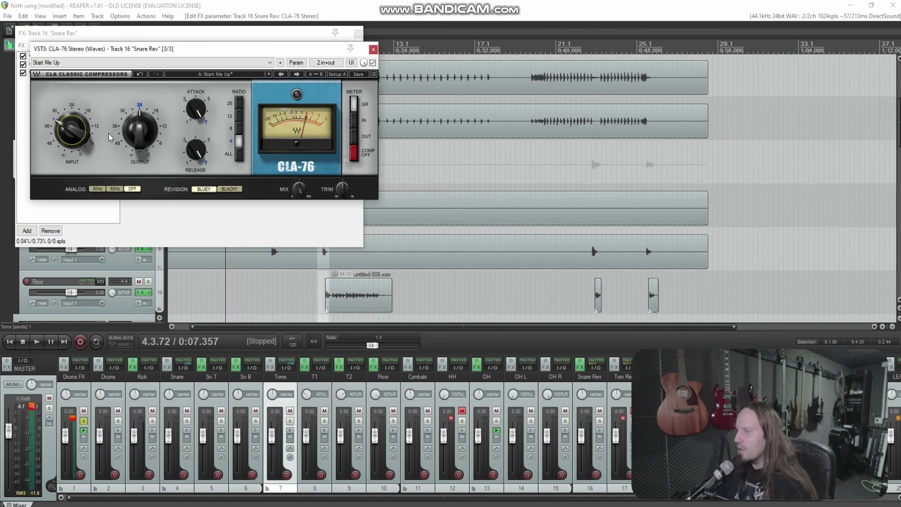
pyautogui.press('space')
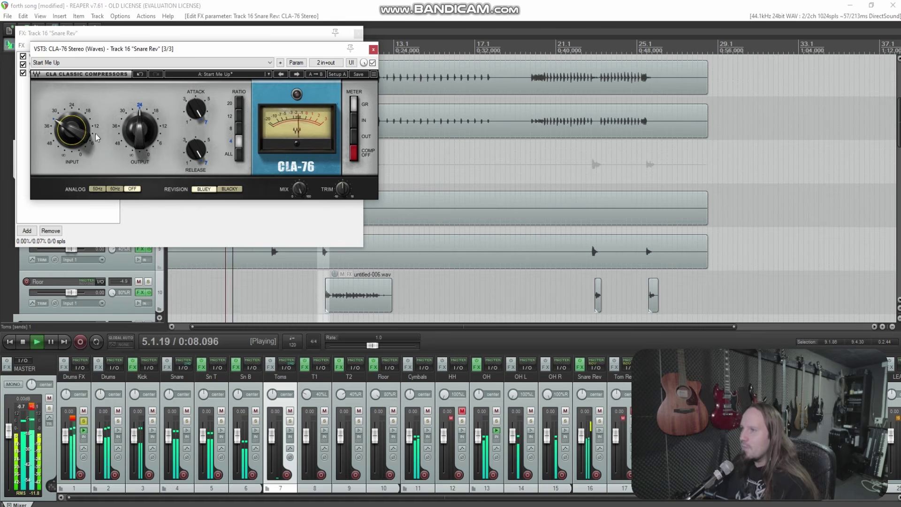
pyautogui.click(140, 130)
pyautogui.moveTo(139, 130); pyautogui.dragTo(139, 127)
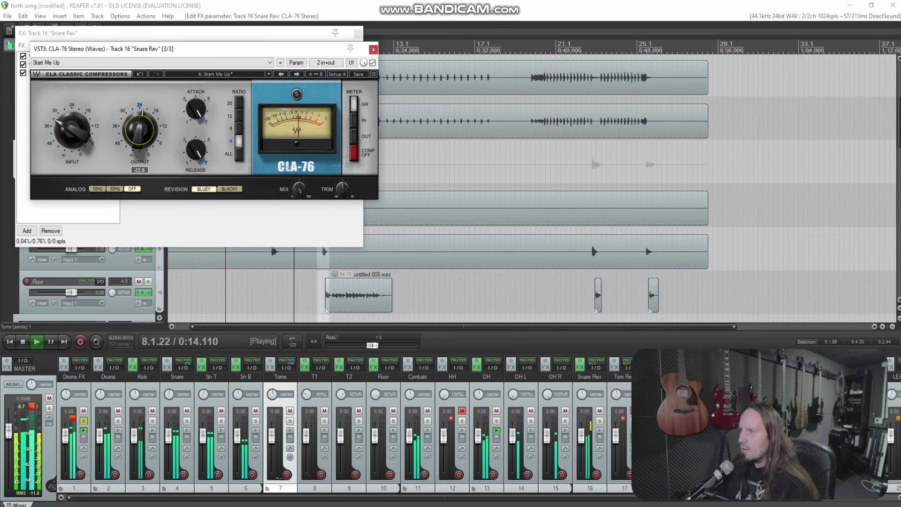
pyautogui.press('space')
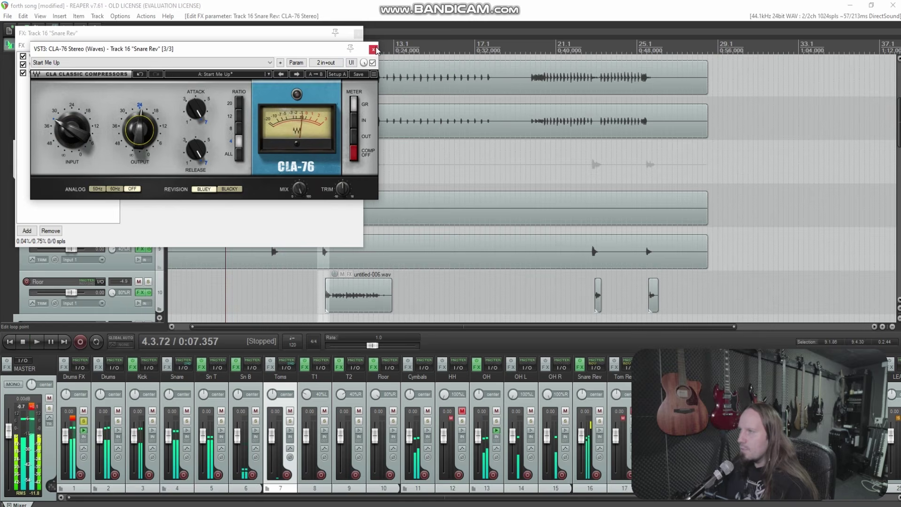
# Add a second VST ReaEQ after CLA-76 Stereo on Snare Rev and close the track's FX chain.
pyautogui.click(373, 49)
pyautogui.rightClick(99, 89)
pyautogui.click(87, 104)
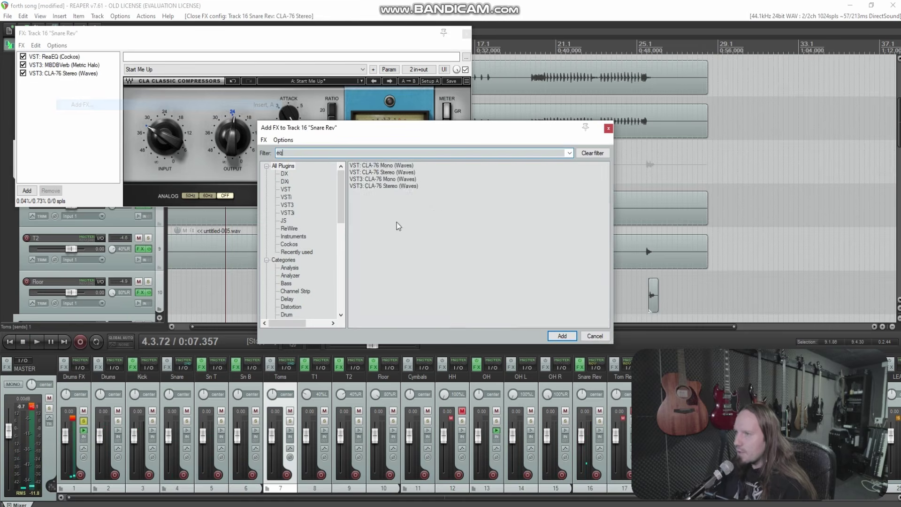
pyautogui.doubleClick(383, 227)
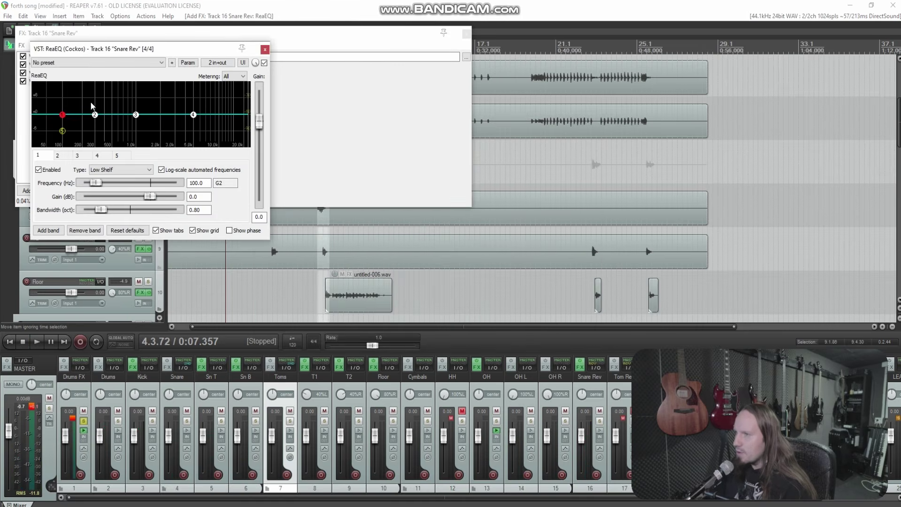
pyautogui.click(265, 49)
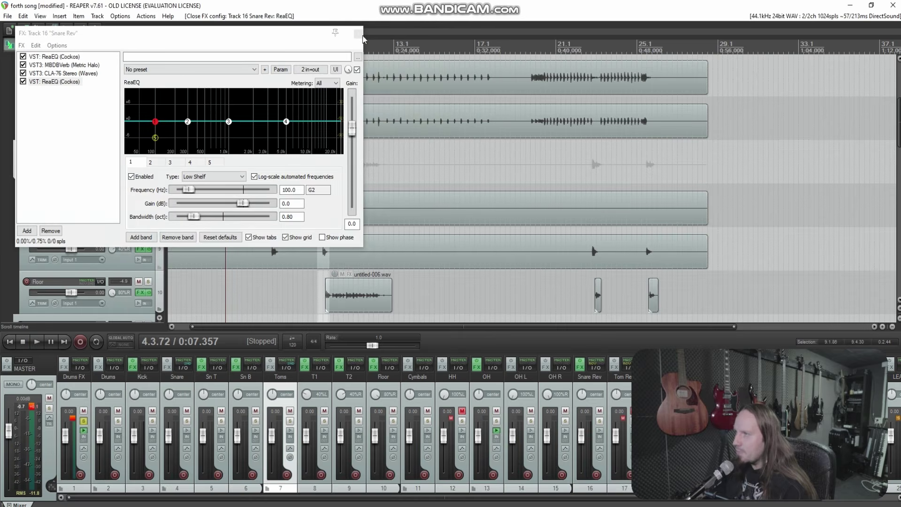
pyautogui.click(357, 34)
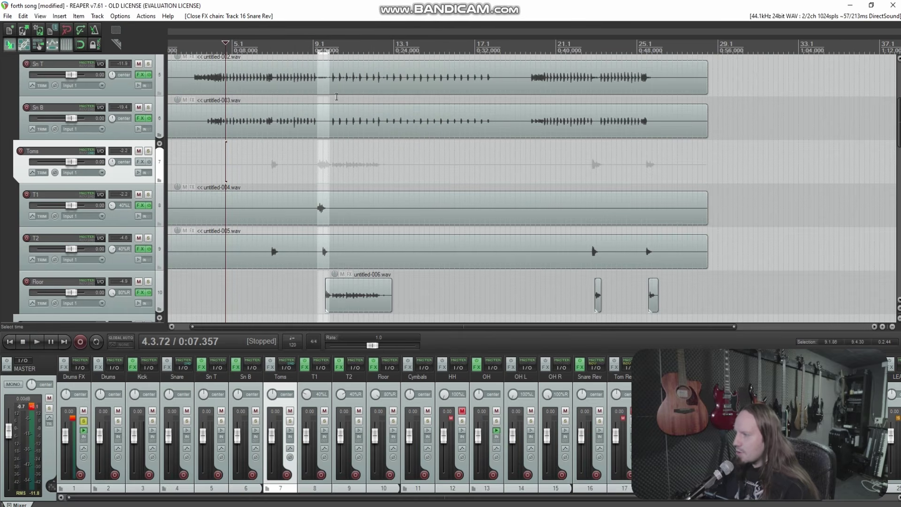
# Play briefly from the T2 tom hit at bar 7 to hear the toms in the drum mix.
pyautogui.scroll(-1, 1, 241)
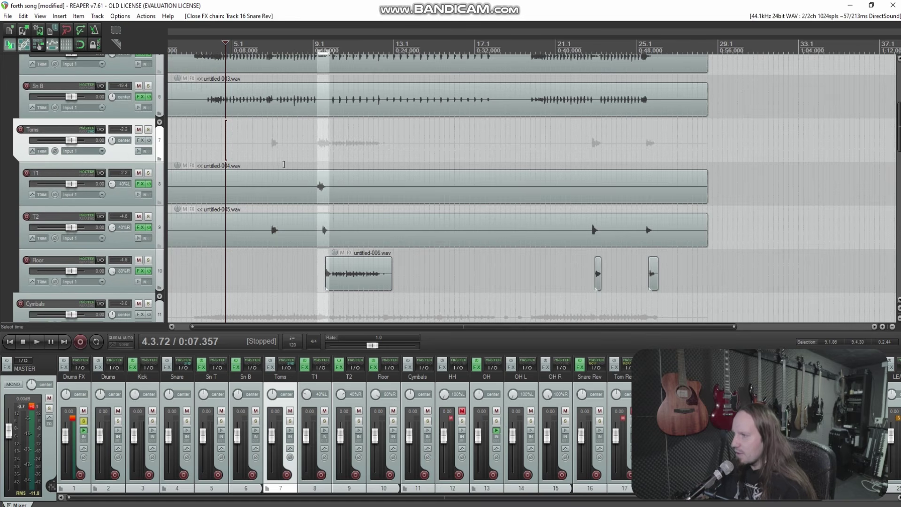
pyautogui.click(273, 155)
pyautogui.press('space')
pyautogui.press('space')
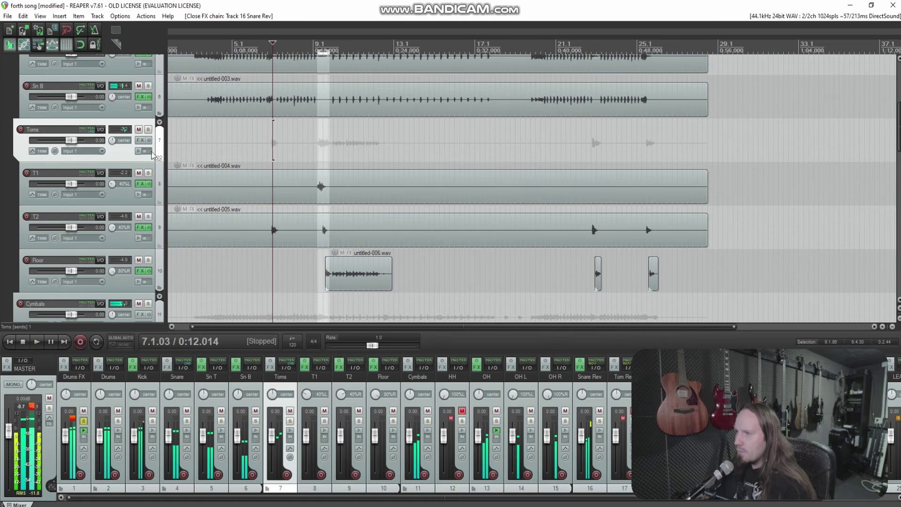
pyautogui.scroll(-1, 1, 240)
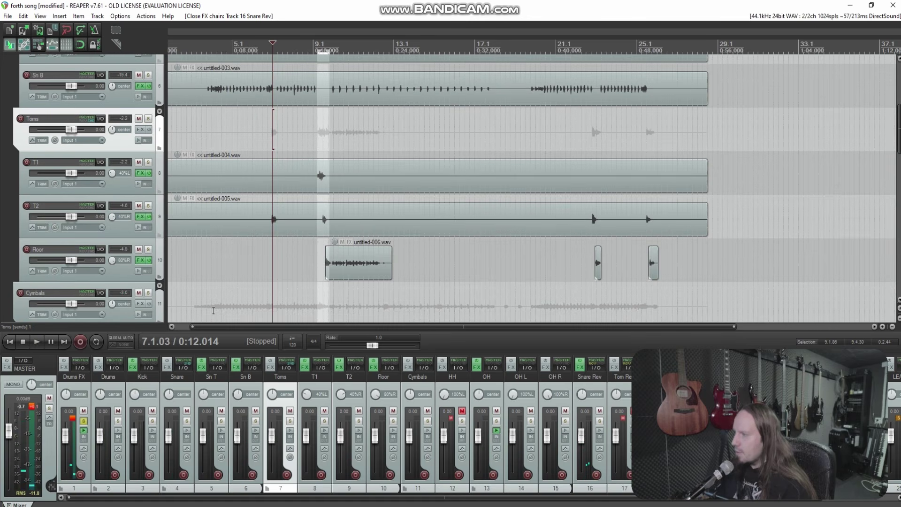
# Unmute the Tom Rev track, add VST ReaEQ to it, and reopen its FX chain.
pyautogui.moveTo(376, 500); pyautogui.dragTo(451, 499)
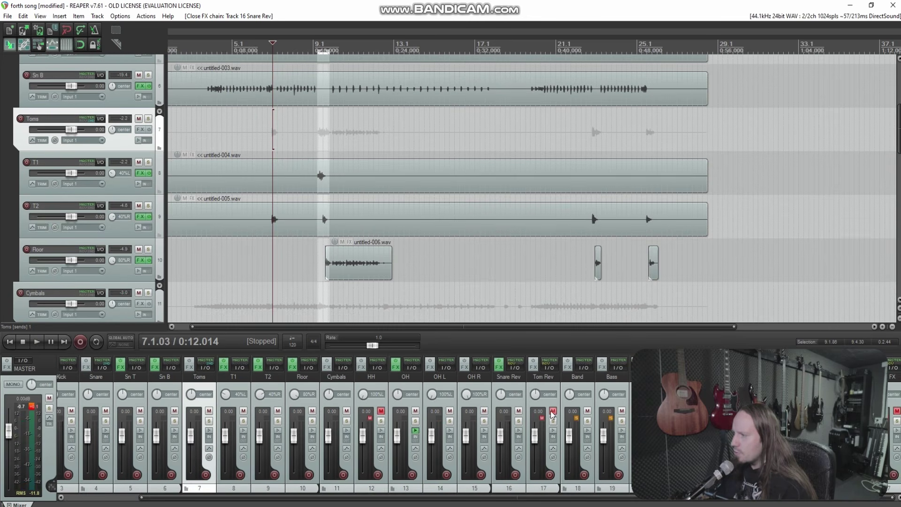
pyautogui.click(533, 367)
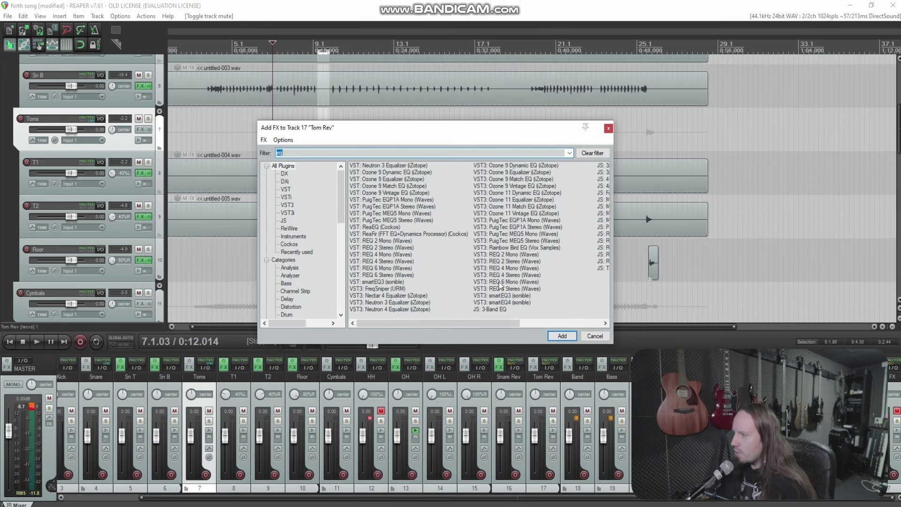
pyautogui.doubleClick(387, 227)
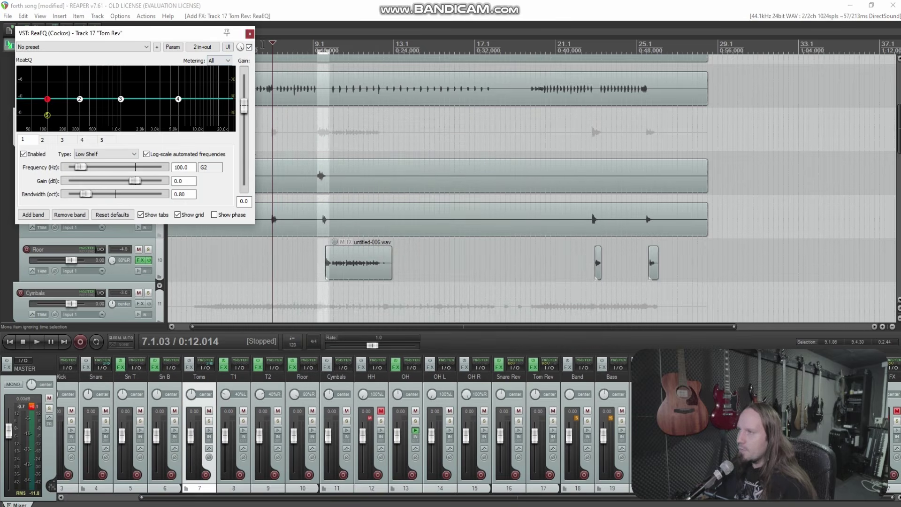
pyautogui.click(250, 34)
pyautogui.click(534, 367)
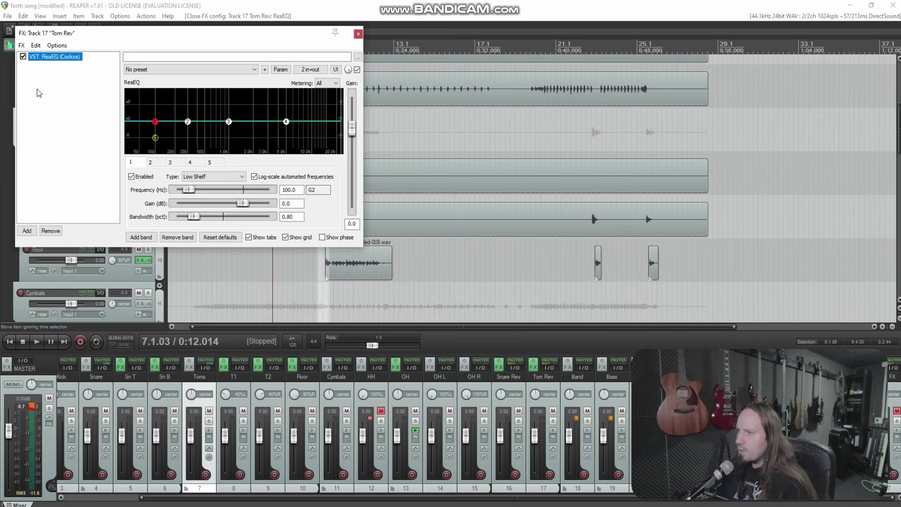
# Search the plugins for "verb" and add the VST RVerb Stereo after ReaEQ on Tom Rev.
pyautogui.doubleClick(39, 93)
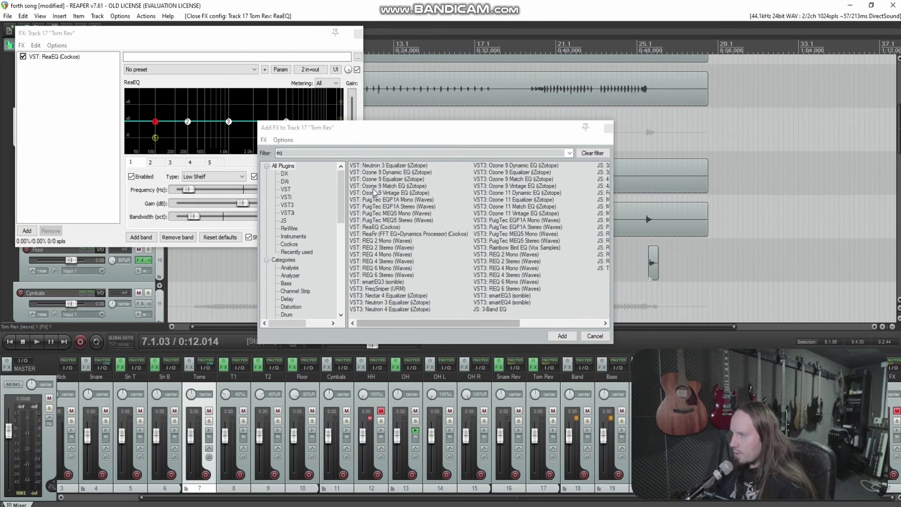
pyautogui.click(265, 149)
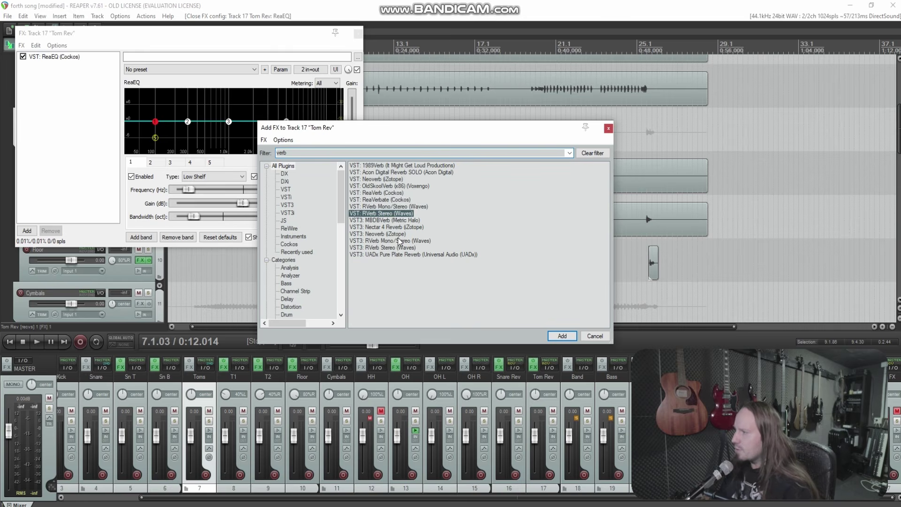
pyautogui.press('Return')
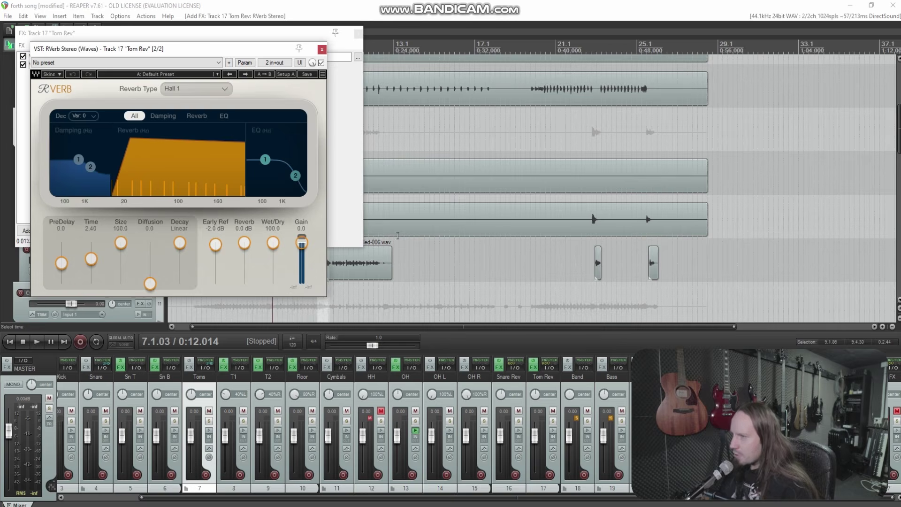
# Set RVerb Stereo's reverb type to Hall 2 and preview it from the tom hit at bar 7.
pyautogui.moveTo(198, 52); pyautogui.dragTo(399, 54)
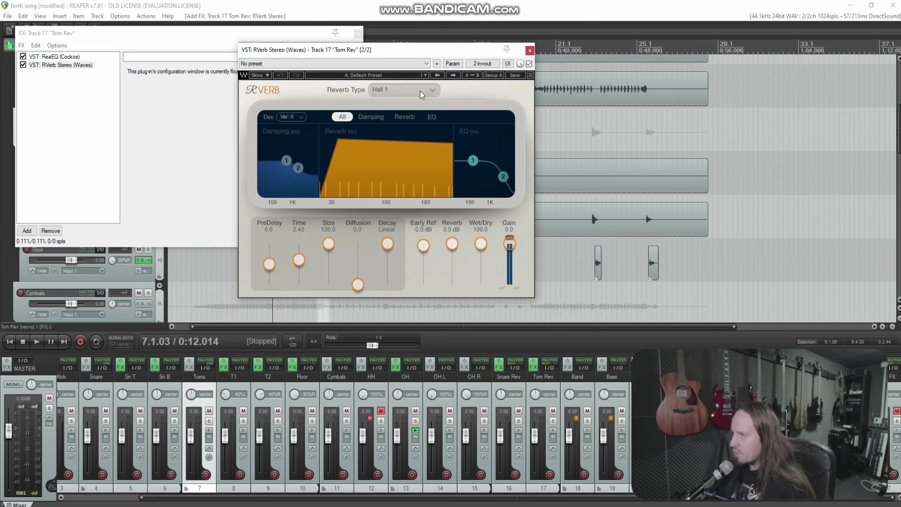
pyautogui.scroll(-1, 420, 91)
pyautogui.press('space')
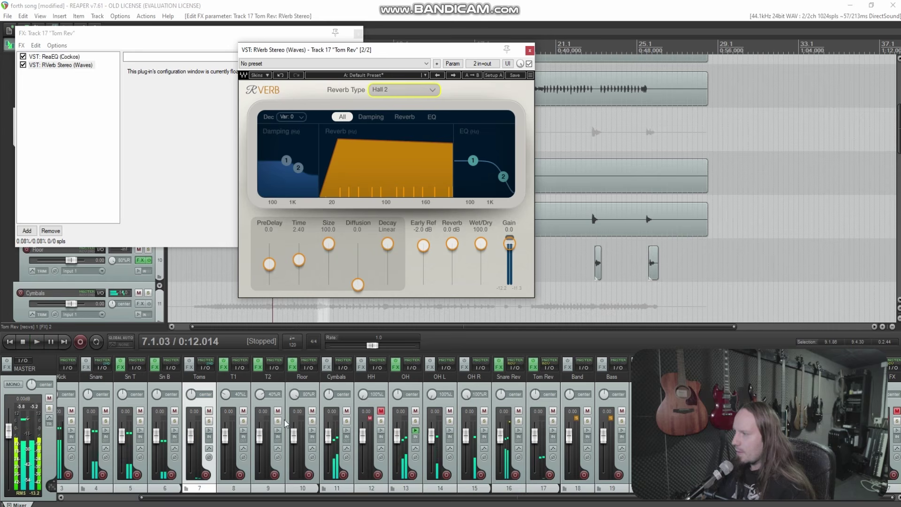
pyautogui.press('space')
# Move the RVerb window clear of the floor tom item and audition the reverb from bar 10.1.23.
pyautogui.press('space')
pyautogui.moveTo(408, 53); pyautogui.dragTo(613, 52)
pyautogui.click(334, 293)
pyautogui.press('space')
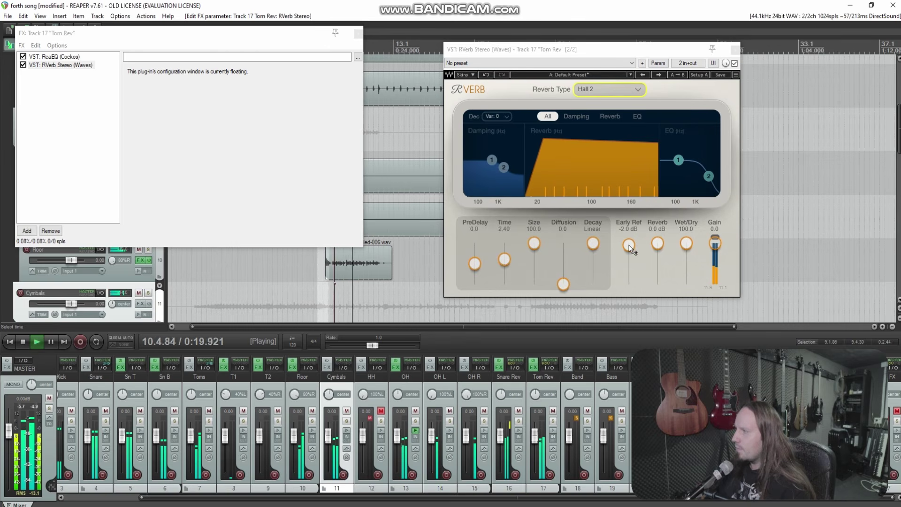
pyautogui.press('space')
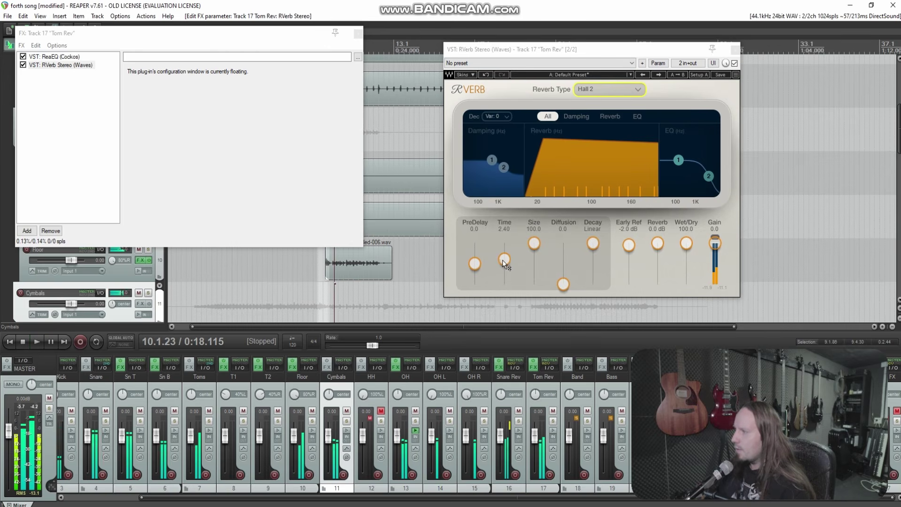
# Solo the Toms track and set RVerb Stereo's time to 1.21 while previewing the floor tom.
pyautogui.moveTo(504, 259); pyautogui.dragTo(504, 261)
pyautogui.press('space')
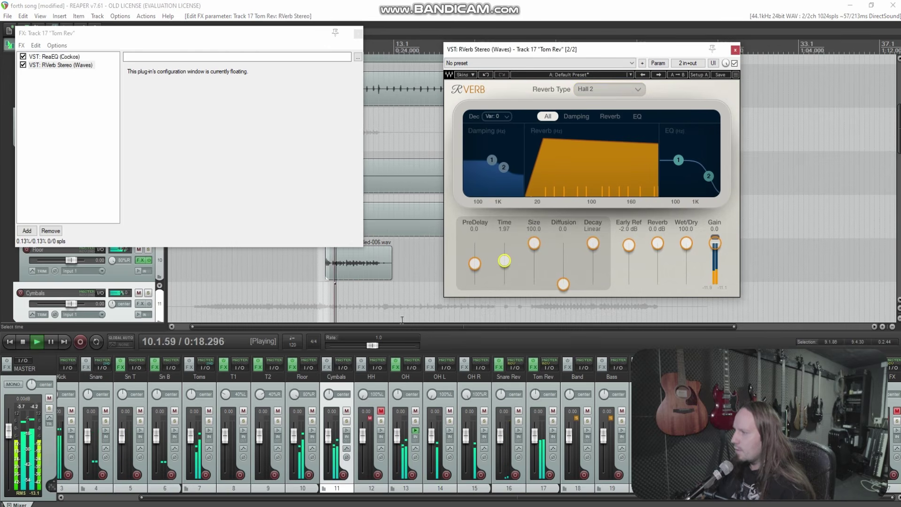
pyautogui.press('space')
pyautogui.press('F6')
pyautogui.press('space')
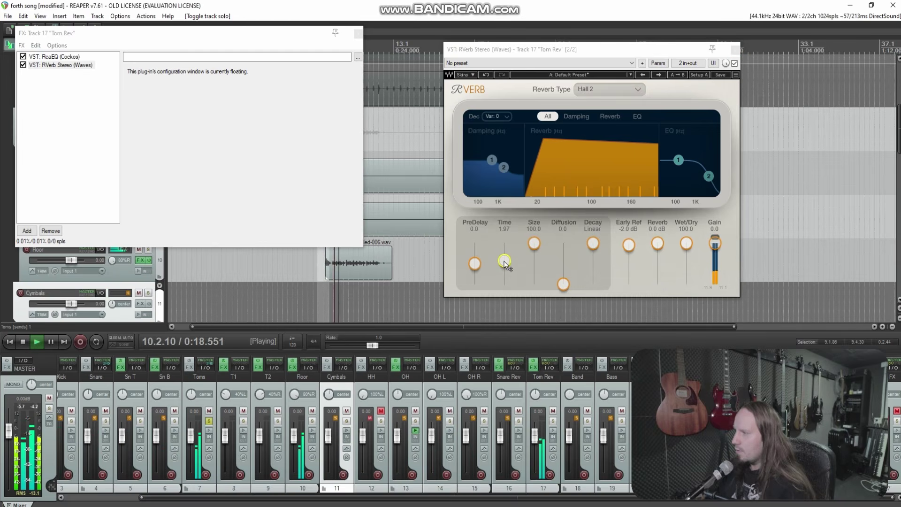
pyautogui.moveTo(504, 262); pyautogui.dragTo(504, 263)
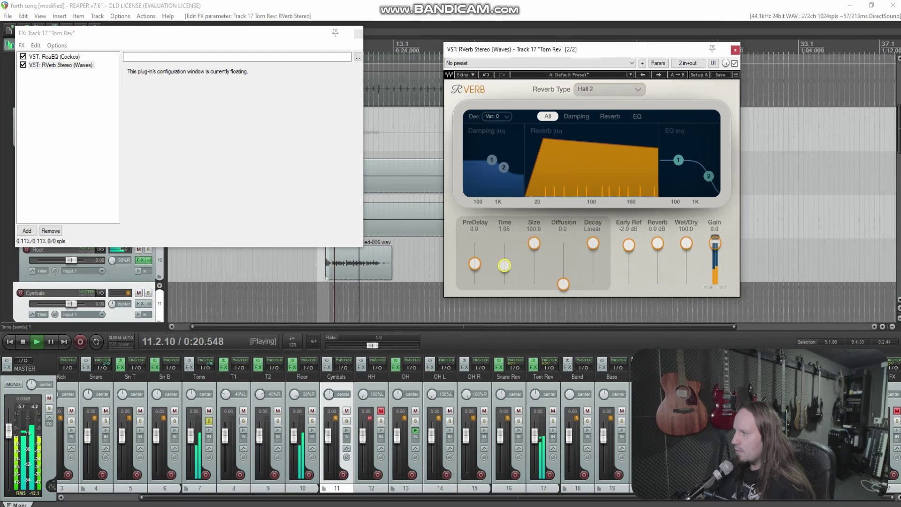
pyautogui.moveTo(504, 265); pyautogui.dragTo(504, 264)
pyautogui.press('space')
# Trim the end of the Floor track's first untitled-006.wav item back to 12.2.54 and stop playback.
pyautogui.press('space')
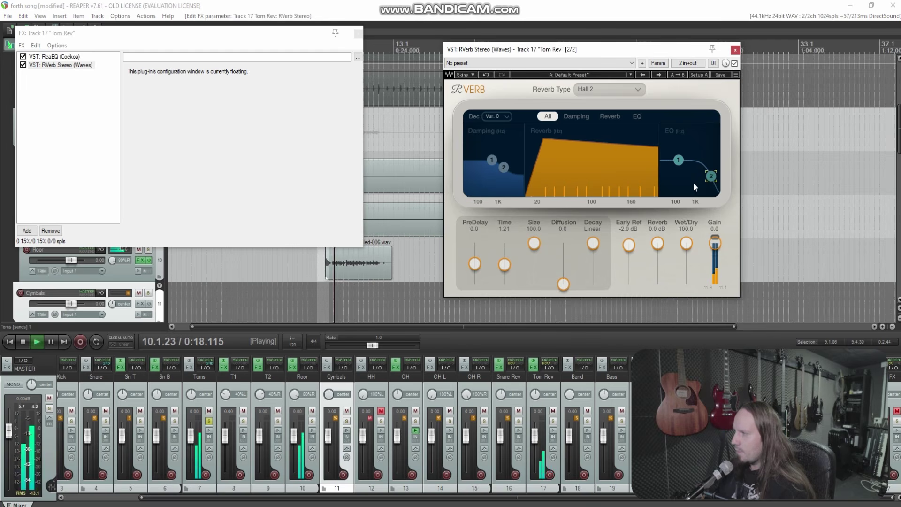
pyautogui.moveTo(390, 273); pyautogui.dragTo(382, 274)
pyautogui.press('space')
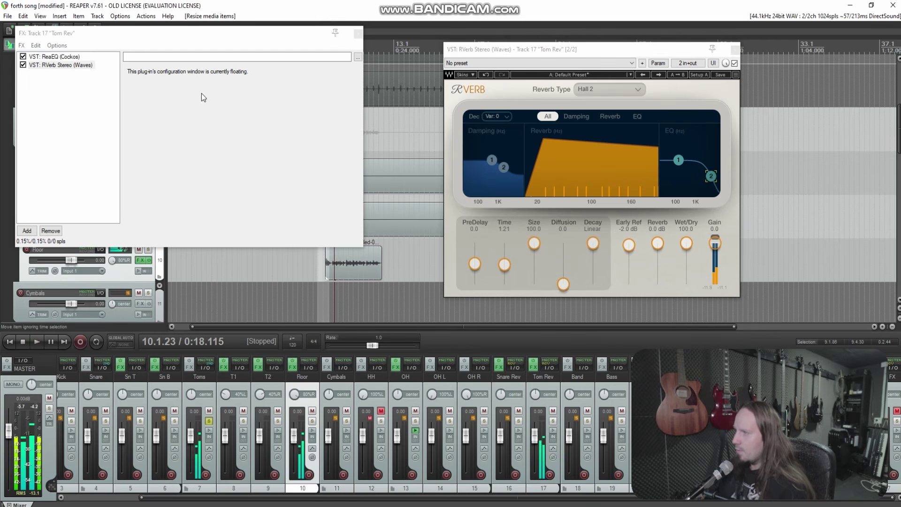
# Set band 3 of Tom Rev's ReaEQ to 753.5 Hz, -2.5 dB and 1.00 octave, previewing the toms from bar 9.
pyautogui.click(54, 56)
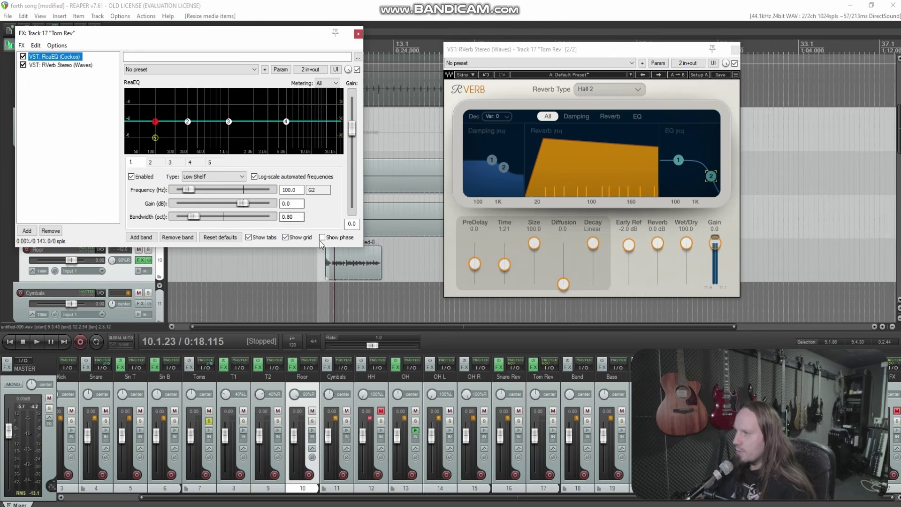
pyautogui.click(317, 281)
pyautogui.press('space')
pyautogui.press('space')
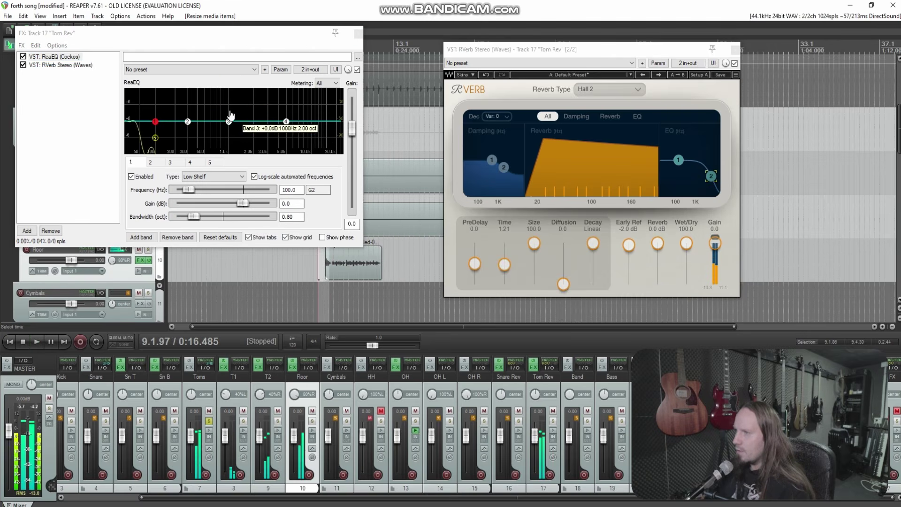
pyautogui.moveTo(229, 121)
pyautogui.mouseDown()
pyautogui.moveTo(219, 95)
pyautogui.moveTo(219, 129)
pyautogui.mouseUp()
pyautogui.press('space')
pyautogui.press('space')
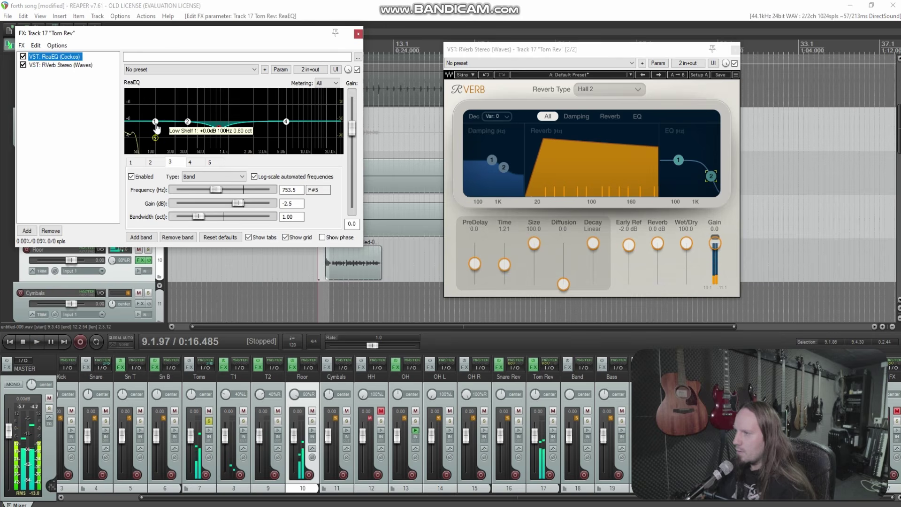
# Set the band 1 low shelf in Tom Rev's ReaEQ to 184.2 Hz, -5.1 dB and 0.01 octaves during playback.
pyautogui.click(155, 122)
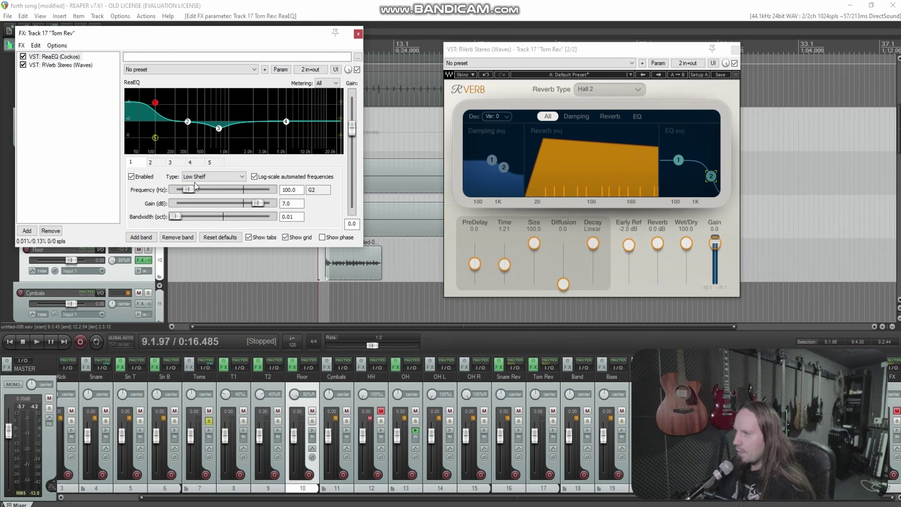
pyautogui.press('space')
pyautogui.scroll(5, 197, 190)
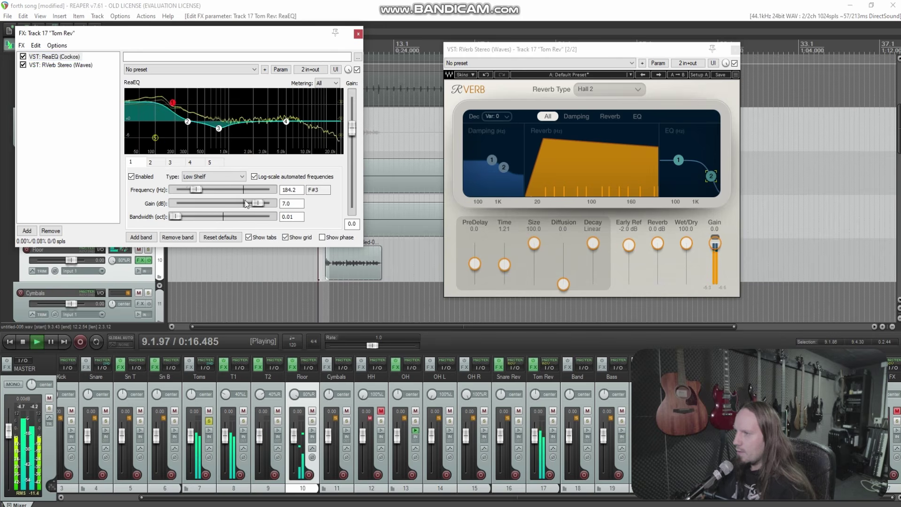
pyautogui.scroll(-8, 249, 203)
pyautogui.press('space')
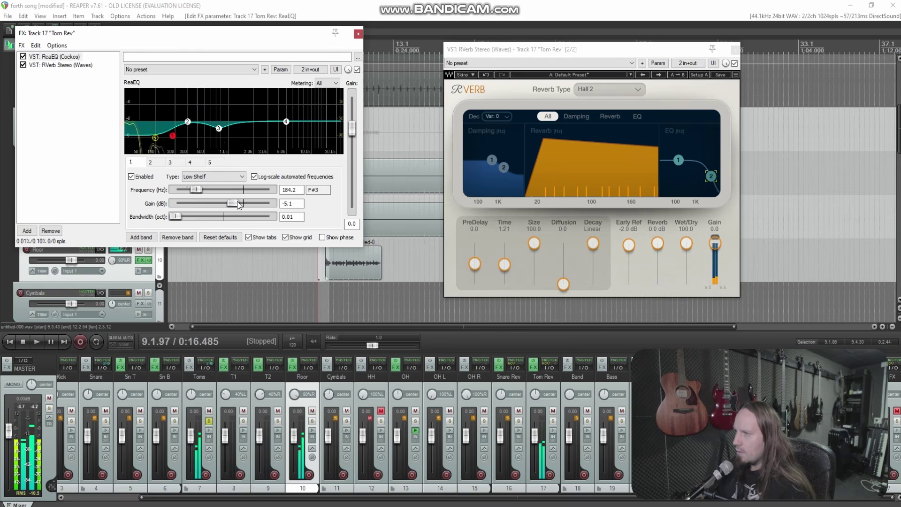
# Set band 2 in Tom Rev's ReaEQ to 332.1 Hz and -2.1 dB, and add band 6 at 3392.6 Hz, -1.9 dB and 0.80 octaves during playback.
pyautogui.press('space')
pyautogui.moveTo(187, 122)
pyautogui.mouseDown()
pyautogui.moveTo(192, 105)
pyautogui.moveTo(192, 131)
pyautogui.mouseUp()
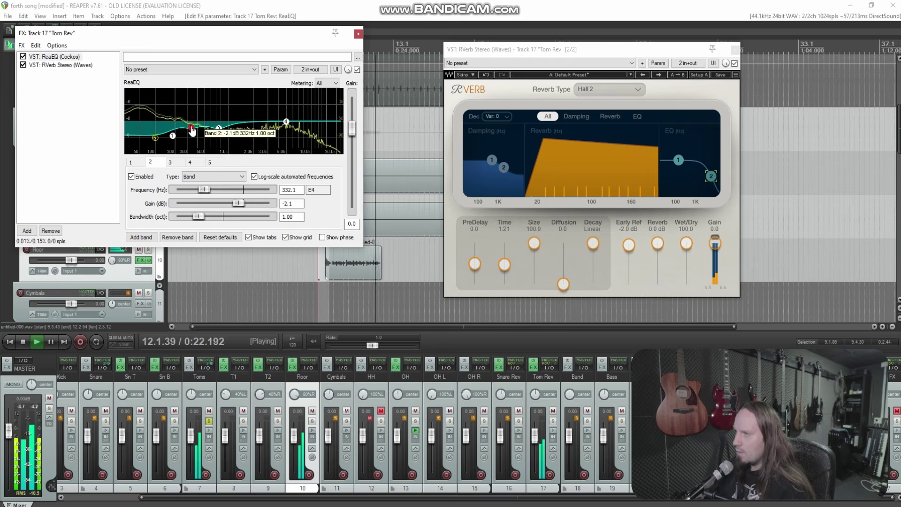
pyautogui.doubleClick(262, 115)
pyautogui.moveTo(263, 115)
pyautogui.mouseDown()
pyautogui.moveTo(272, 98)
pyautogui.moveTo(273, 126)
pyautogui.mouseUp()
pyautogui.scroll(-3, 271, 101)
pyautogui.press('space')
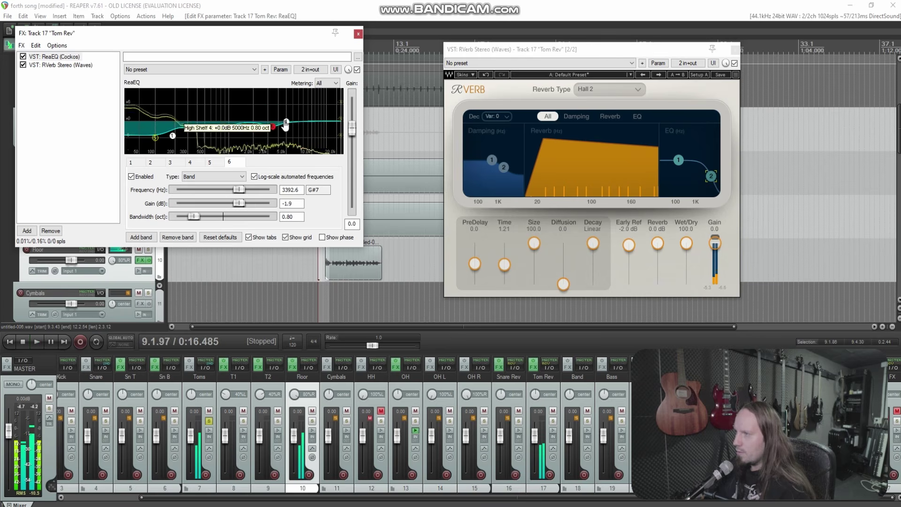
# Set the band 4 high shelf in Tom Rev's ReaEQ to 4221.9 Hz and 2.3 dB while previewing the toms.
pyautogui.press('space')
pyautogui.moveTo(285, 124)
pyautogui.mouseDown()
pyautogui.moveTo(280, 105)
pyautogui.moveTo(280, 118)
pyautogui.mouseUp()
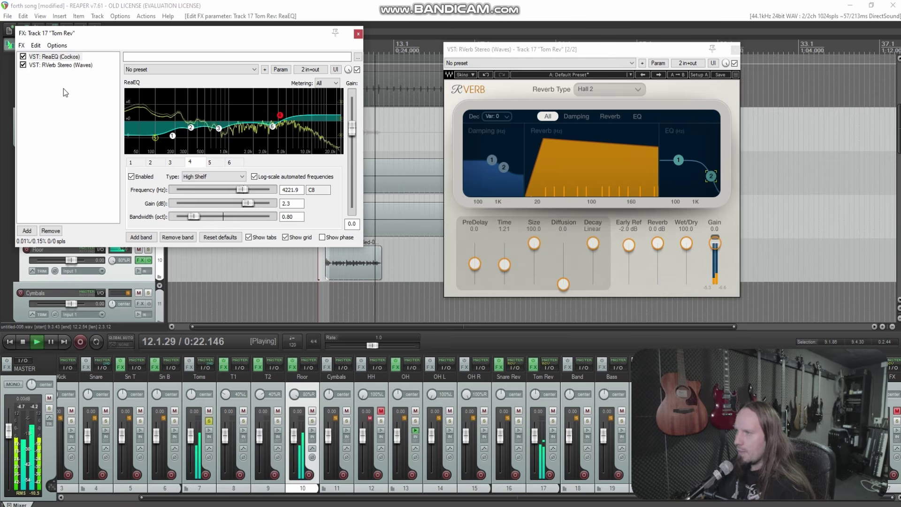
pyautogui.press('space')
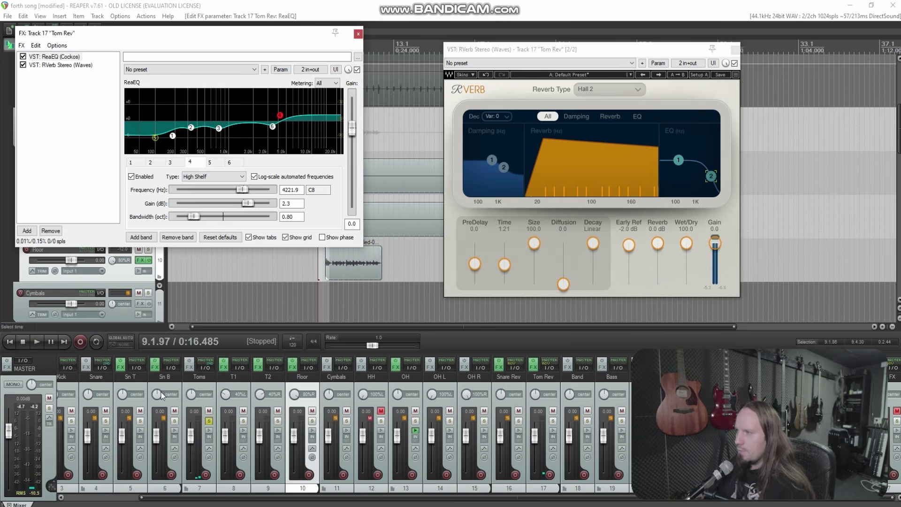
# Unsolo the Toms track, play the full drum mix and close both Tom Rev effect windows.
pyautogui.click(209, 421)
pyautogui.press('space')
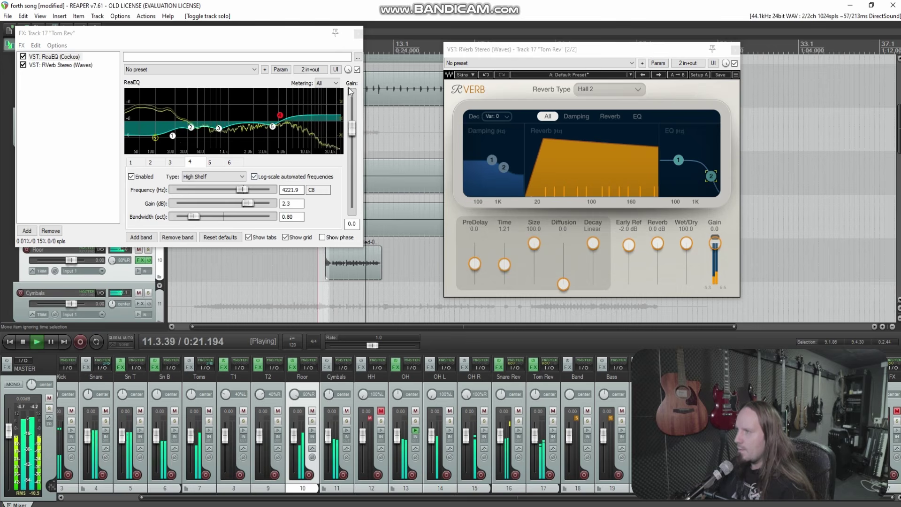
pyautogui.click(357, 33)
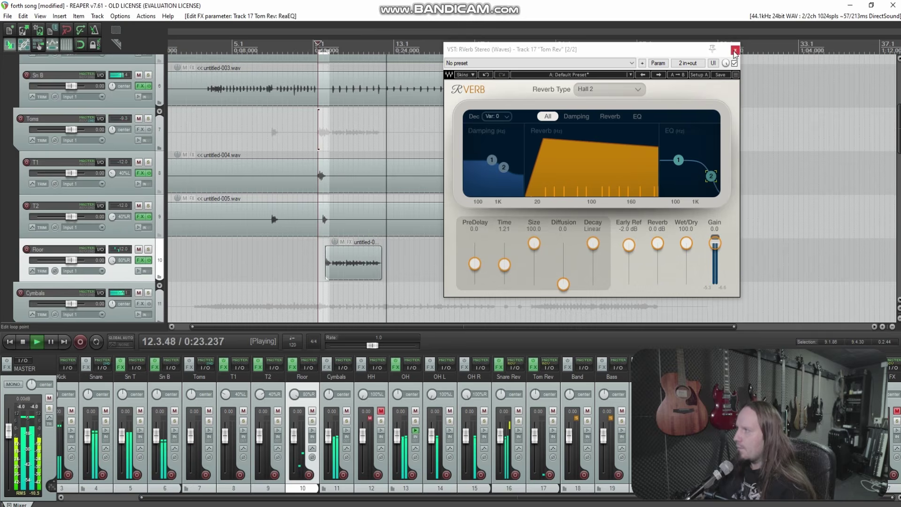
pyautogui.click(735, 49)
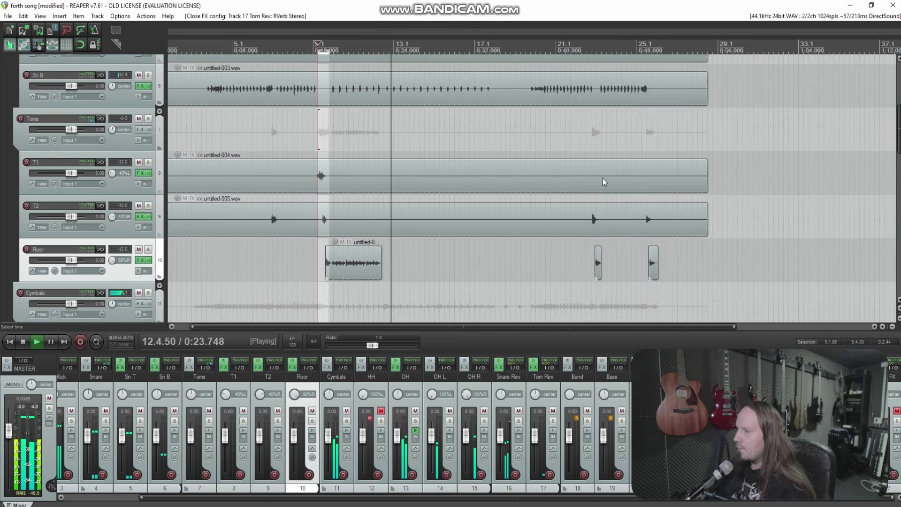
# Open the CLA-76 Stereo compressor on the Snare Rev track and set its output to -25.0 during playback.
pyautogui.click(499, 367)
pyautogui.click(64, 73)
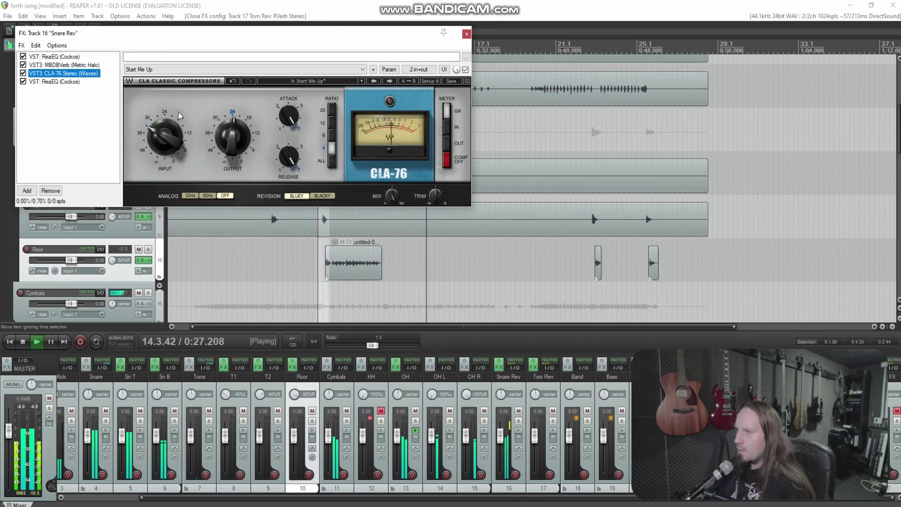
pyautogui.click(237, 140)
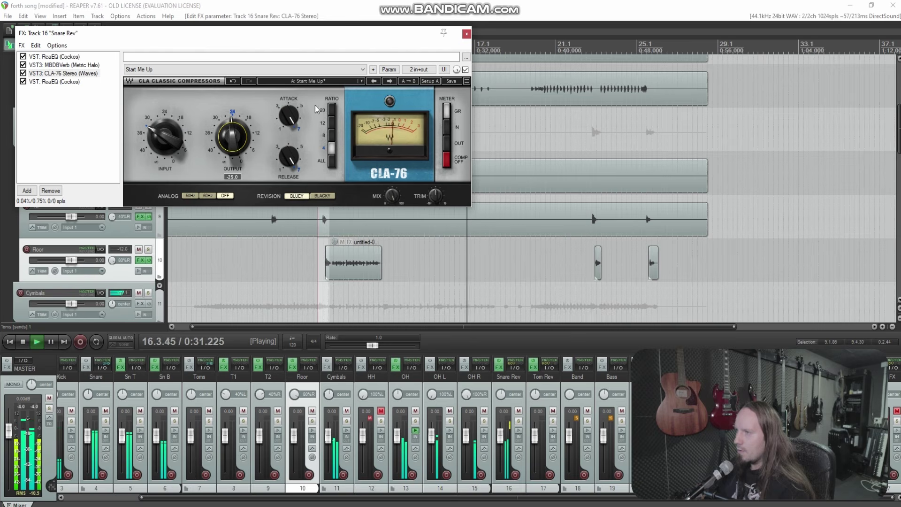
# Close the Snare Rev effects chain and play the mix from about 11 seconds.
pyautogui.press('Escape')
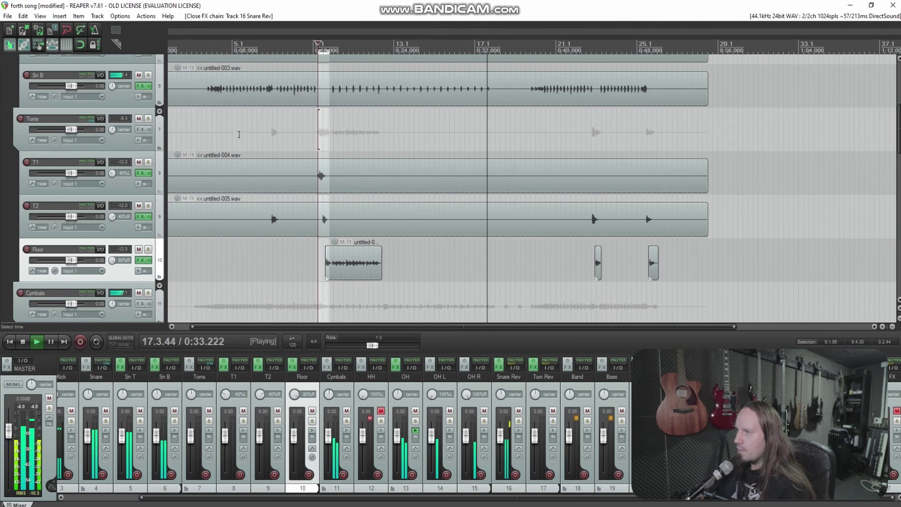
pyautogui.click(263, 134)
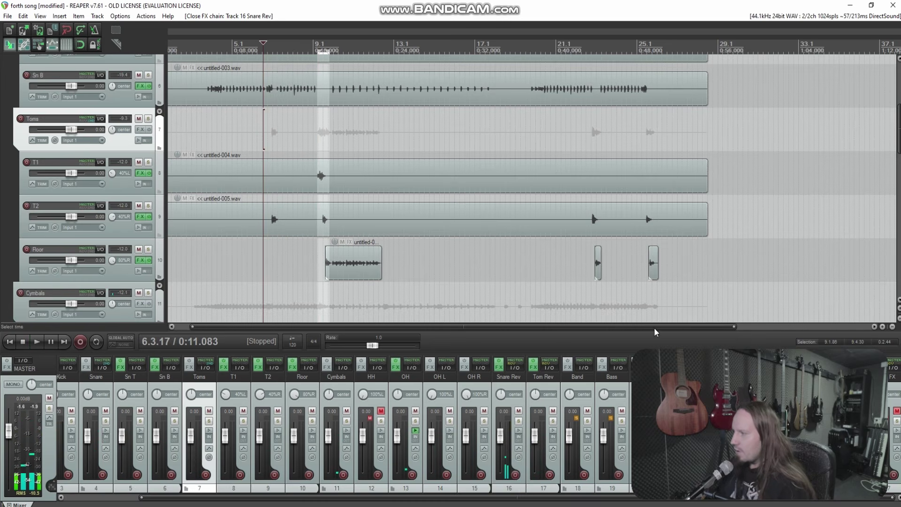
pyautogui.scroll(-3, 0, 228)
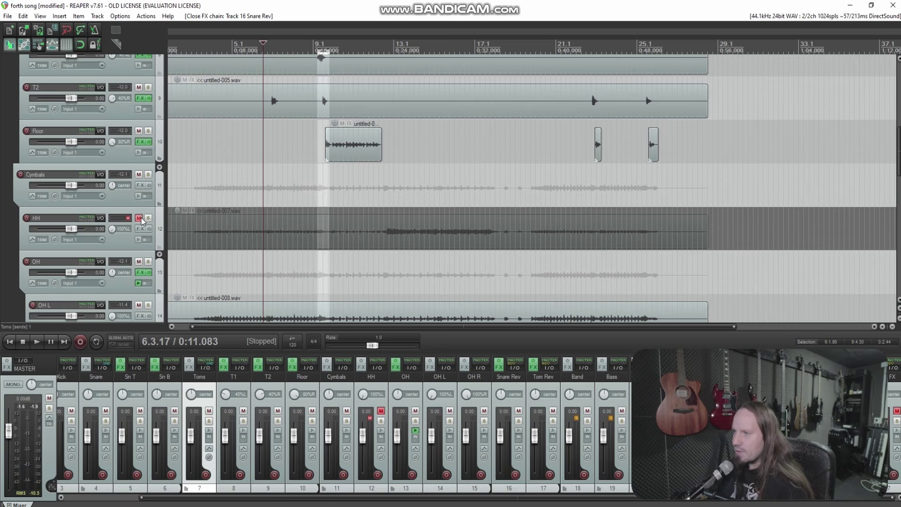
pyautogui.scroll(-4, 3, 254)
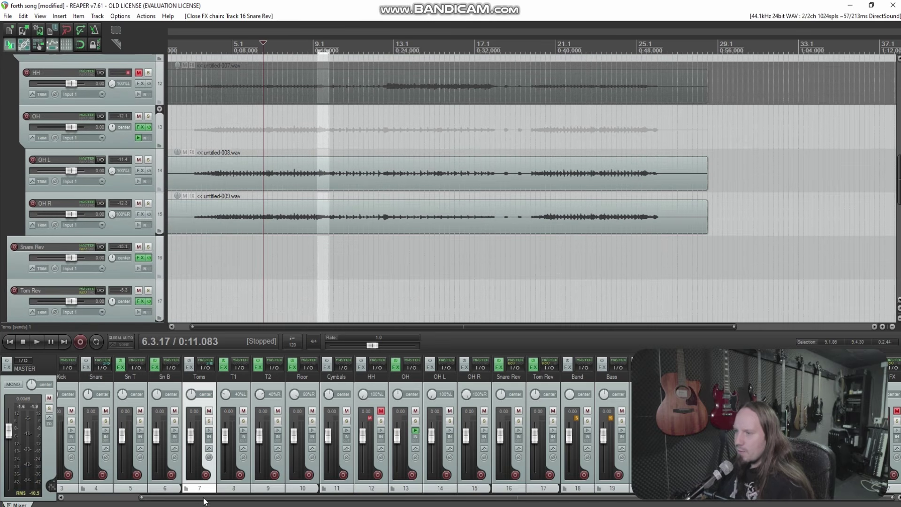
pyautogui.moveTo(200, 500); pyautogui.dragTo(129, 499)
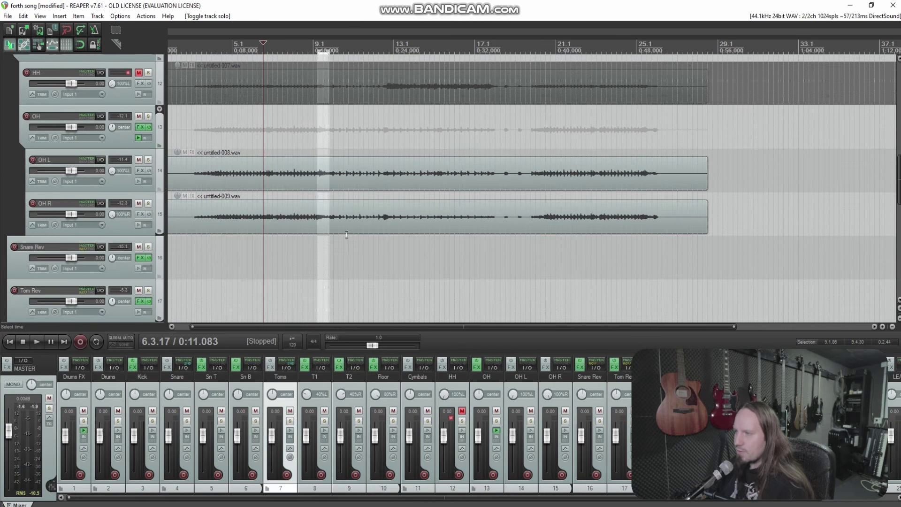
pyautogui.press('space')
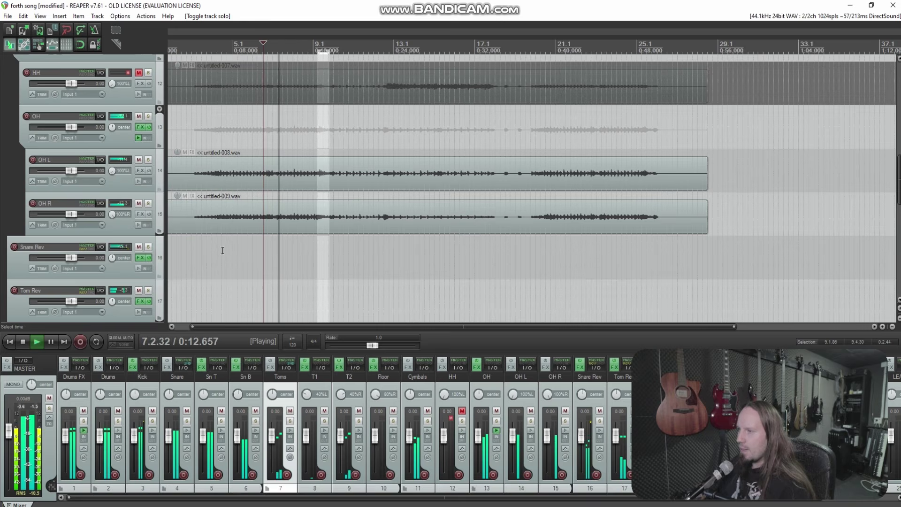
# Mute the Voc track while the mix plays.
pyautogui.scroll(-12, 2, 207)
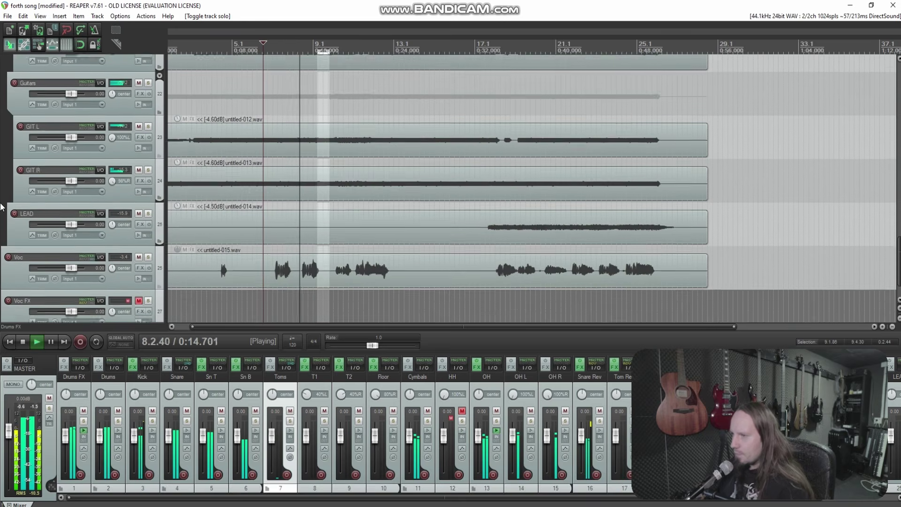
pyautogui.press('F5')
pyautogui.scroll(1, 3, 182)
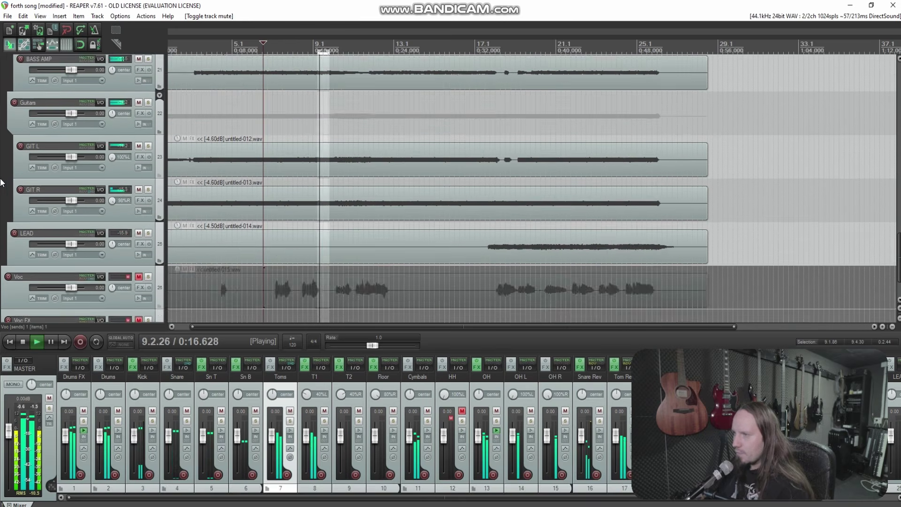
# Restart playback from about 3.5 seconds and add the Telos - Guitars plug-in to the GIT L track.
pyautogui.scroll(2, 2, 182)
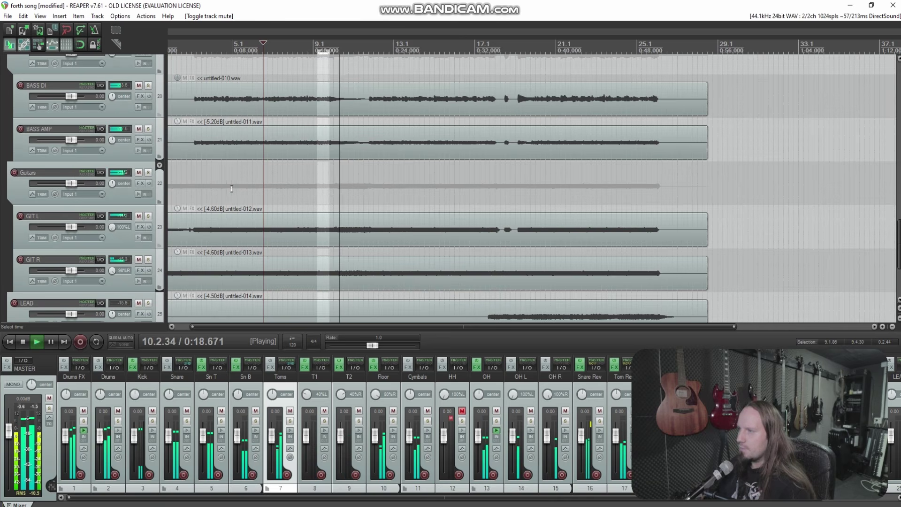
pyautogui.click(187, 188)
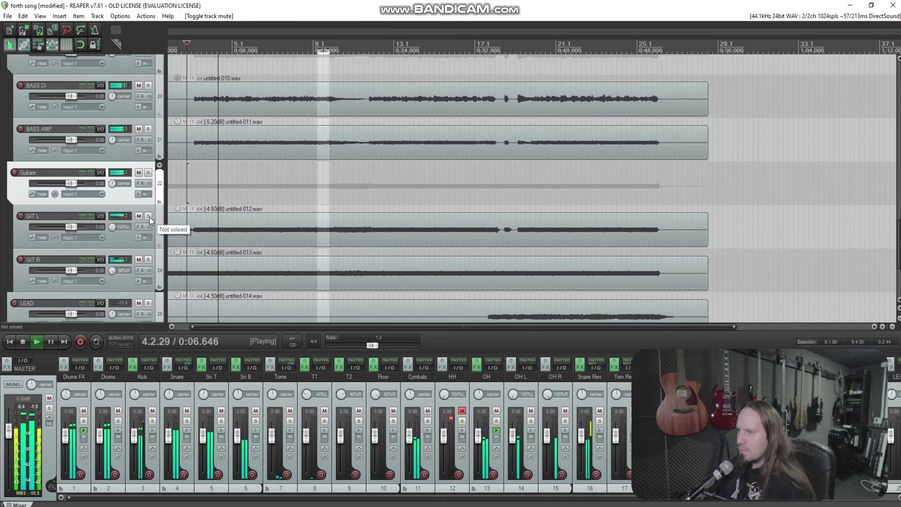
pyautogui.click(140, 227)
pyautogui.write('telos')
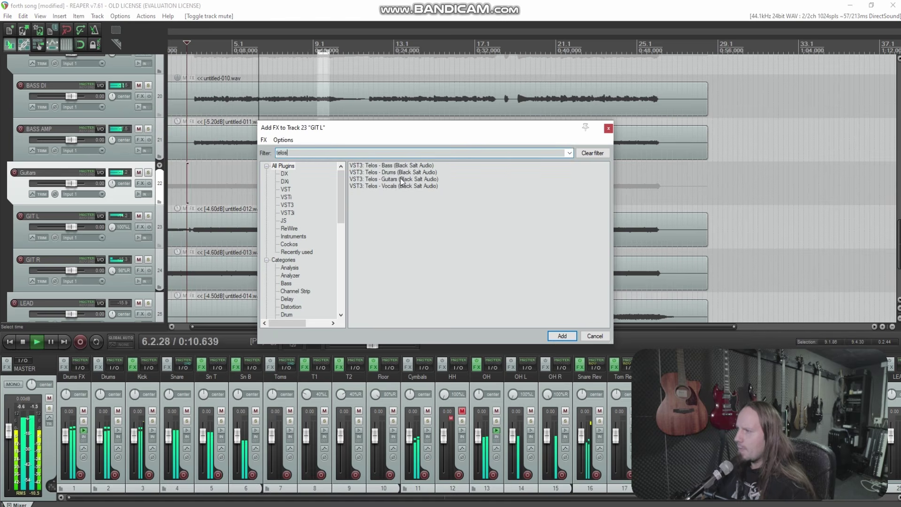
pyautogui.click(398, 180)
pyautogui.press('Return')
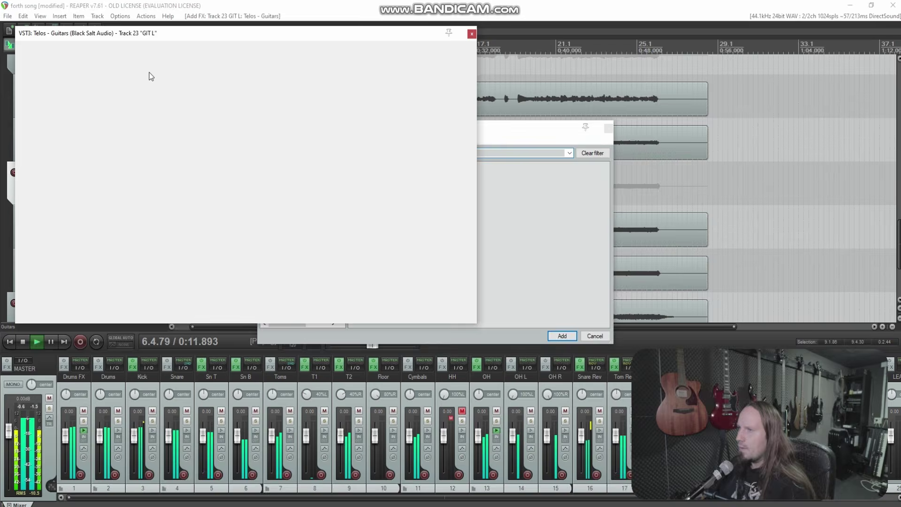
pyautogui.click(7, 16)
pyautogui.click(31, 59)
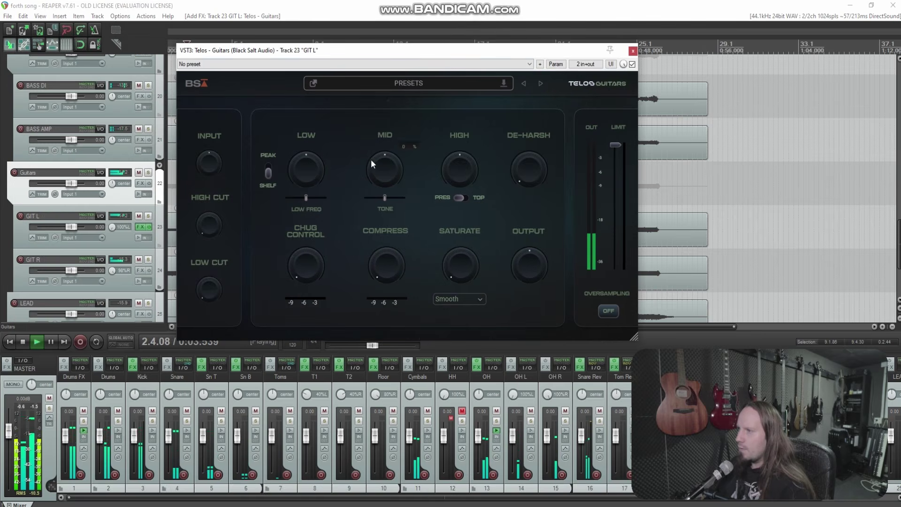
# Set the Mid boost on GIT L to 70% and raise its Tone to a moderate amount above centre.
pyautogui.moveTo(371, 160); pyautogui.dragTo(395, 89)
pyautogui.moveTo(387, 192); pyautogui.dragTo(393, 197)
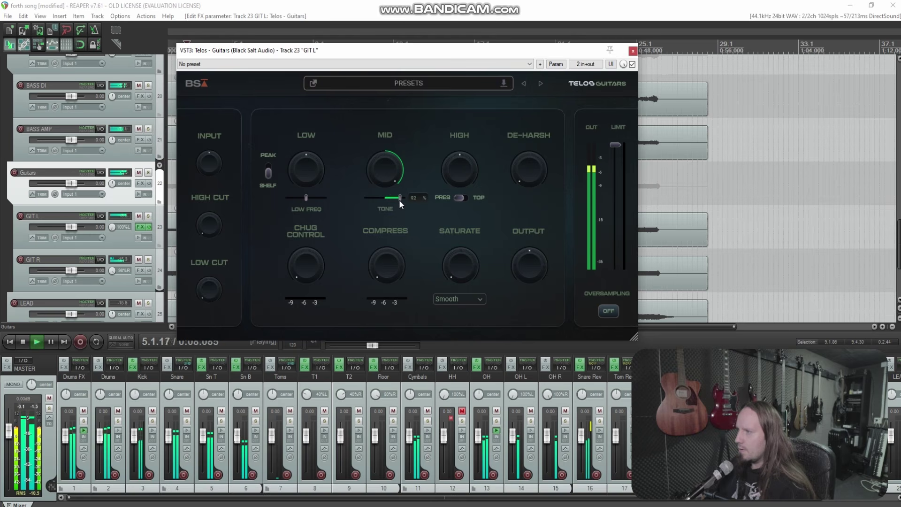
pyautogui.moveTo(396, 199); pyautogui.dragTo(395, 199)
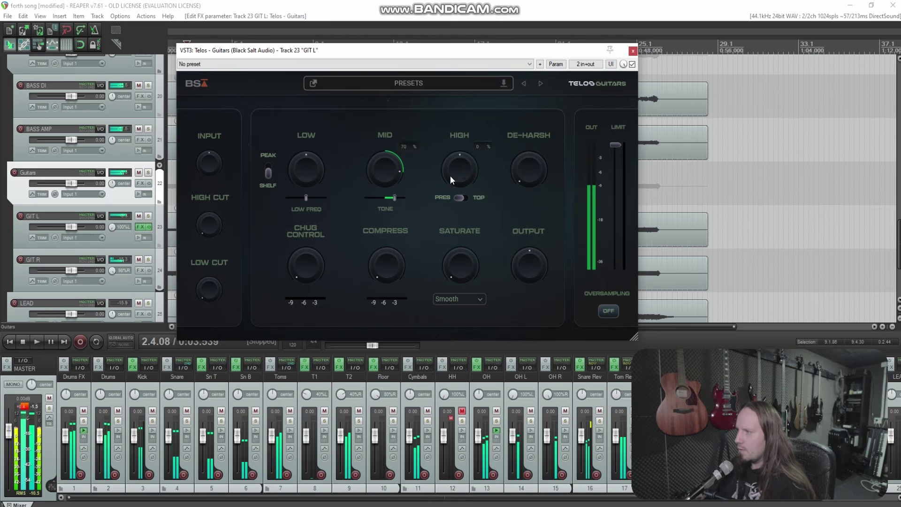
# Boost the High band moderately with the PRES setting and set De-Harsh to 23% on GIT L.
pyautogui.moveTo(450, 175); pyautogui.dragTo(470, 79)
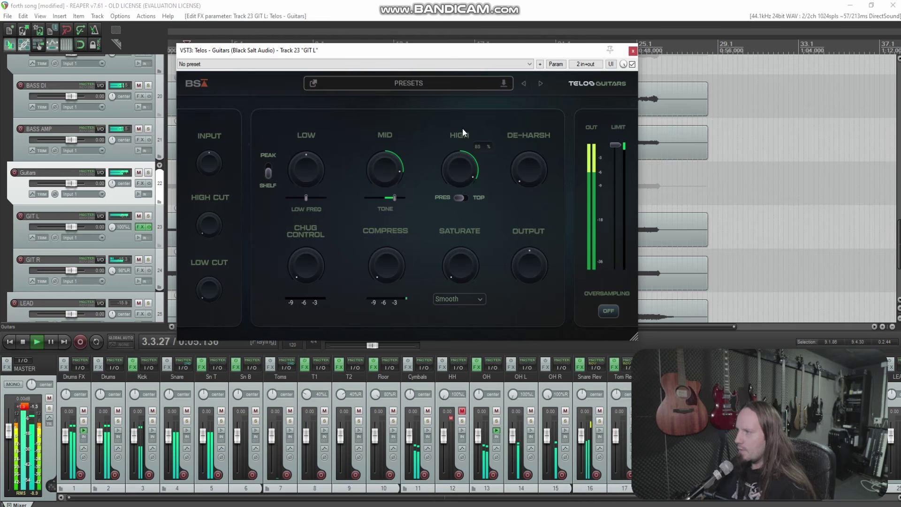
pyautogui.click(460, 197)
pyautogui.click(459, 198)
pyautogui.moveTo(468, 179); pyautogui.dragTo(467, 192)
pyautogui.moveTo(519, 181); pyautogui.dragTo(528, 44)
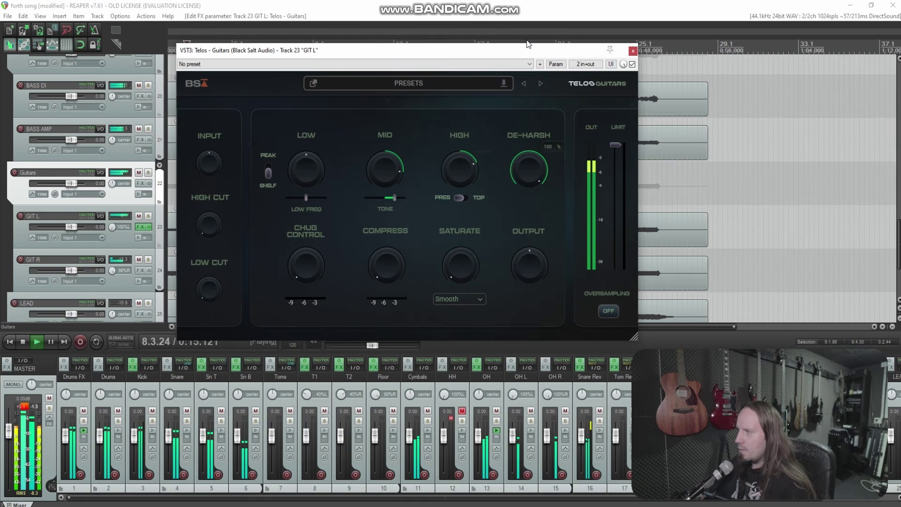
pyautogui.moveTo(526, 115); pyautogui.dragTo(531, 182)
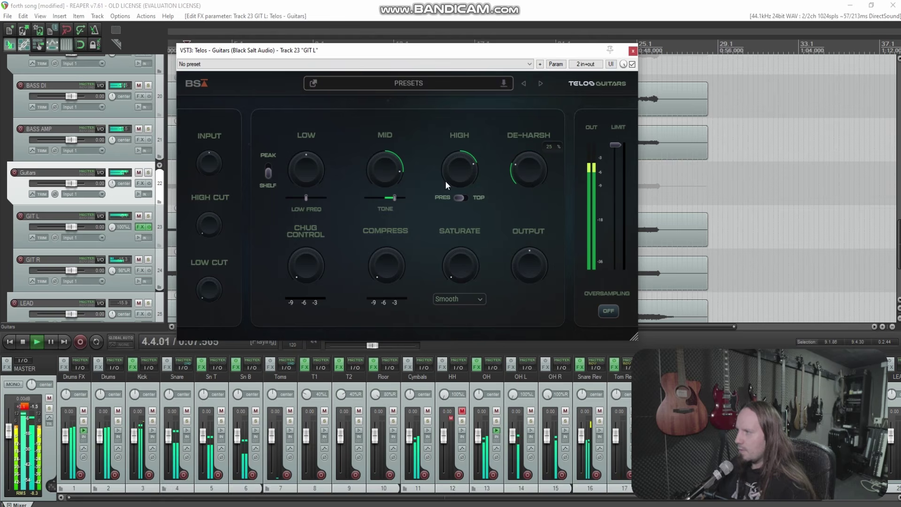
# Shape the GIT L low end in Peak mode with Low at 38% and Low Freq just above centre.
pyautogui.moveTo(308, 199); pyautogui.dragTo(303, 199)
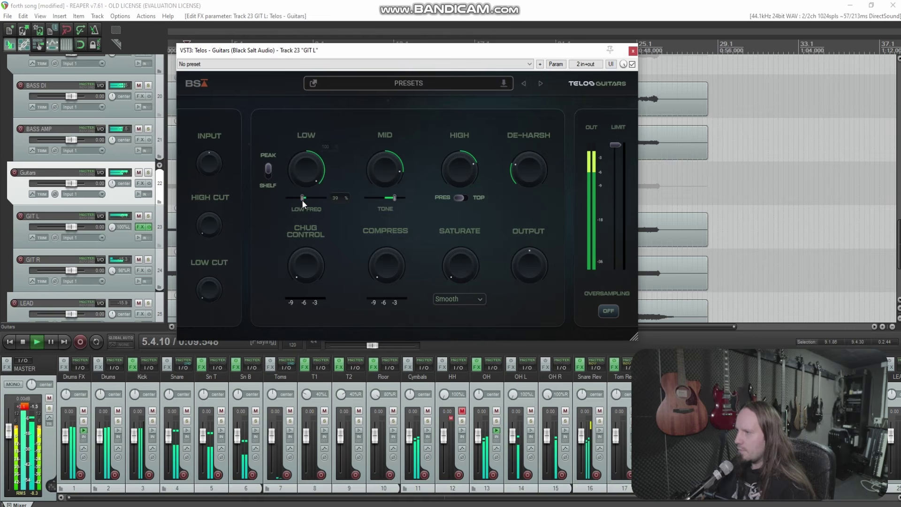
pyautogui.moveTo(313, 199); pyautogui.dragTo(311, 220)
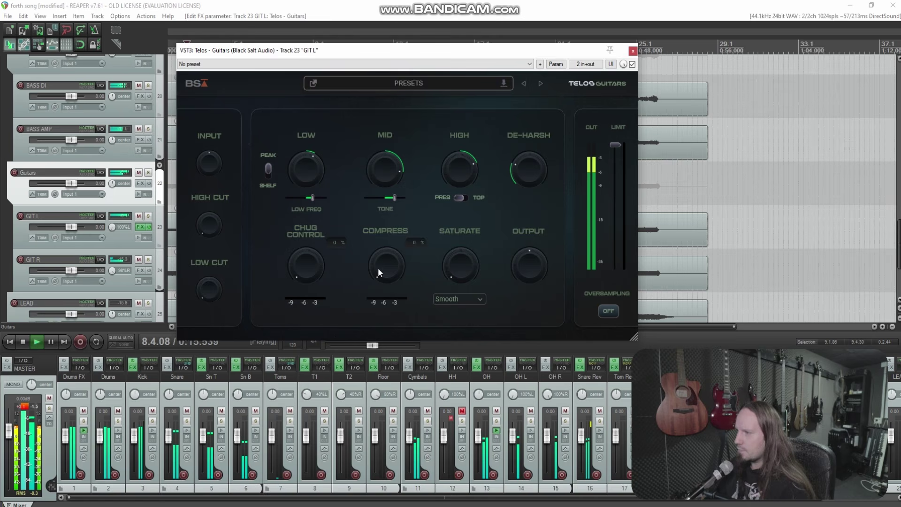
pyautogui.moveTo(313, 181); pyautogui.dragTo(306, 121)
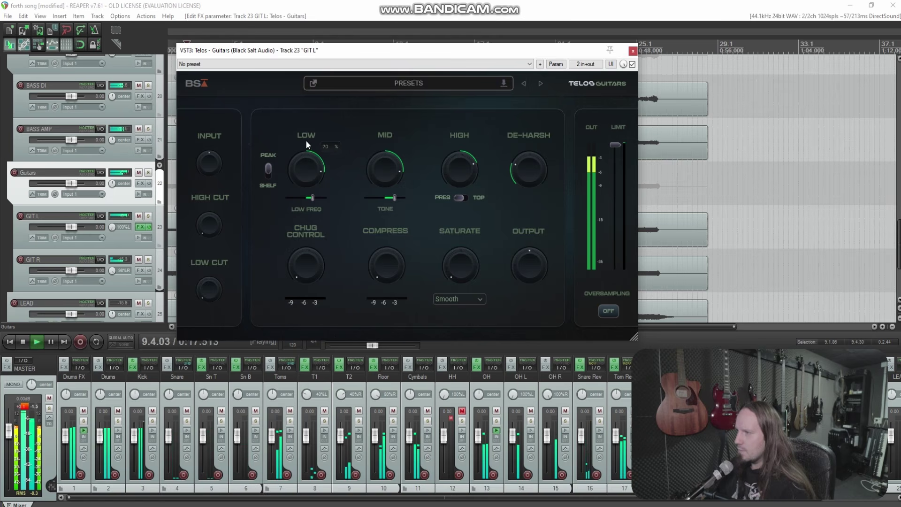
pyautogui.scroll(5, 306, 155)
pyautogui.moveTo(312, 198)
pyautogui.mouseDown()
pyautogui.moveTo(300, 200)
pyautogui.moveTo(311, 207)
pyautogui.mouseUp()
pyautogui.scroll(-2, 301, 197)
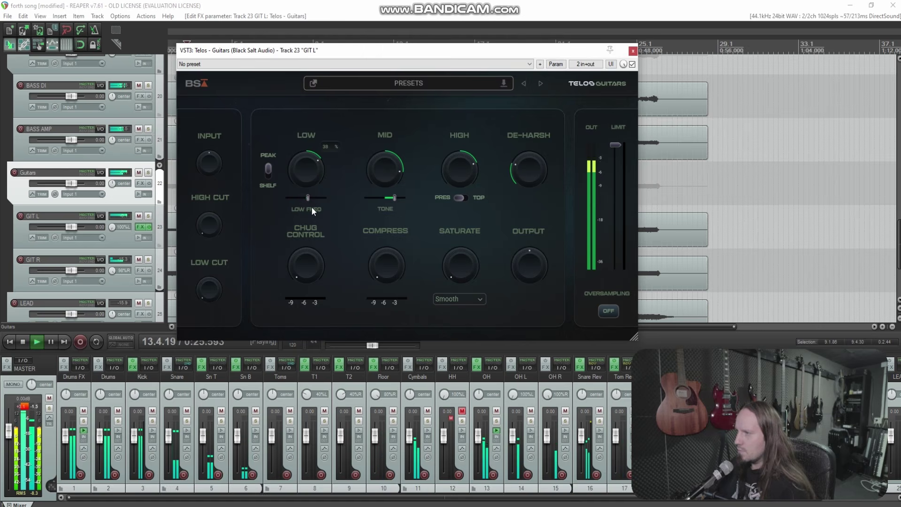
# Raise Saturate on GIT L to slightly over half in Smooth mode and set Output to -4.0 dB.
pyautogui.moveTo(383, 178); pyautogui.dragTo(382, 185)
pyautogui.moveTo(461, 268); pyautogui.dragTo(461, 193)
pyautogui.moveTo(532, 266); pyautogui.dragTo(533, 277)
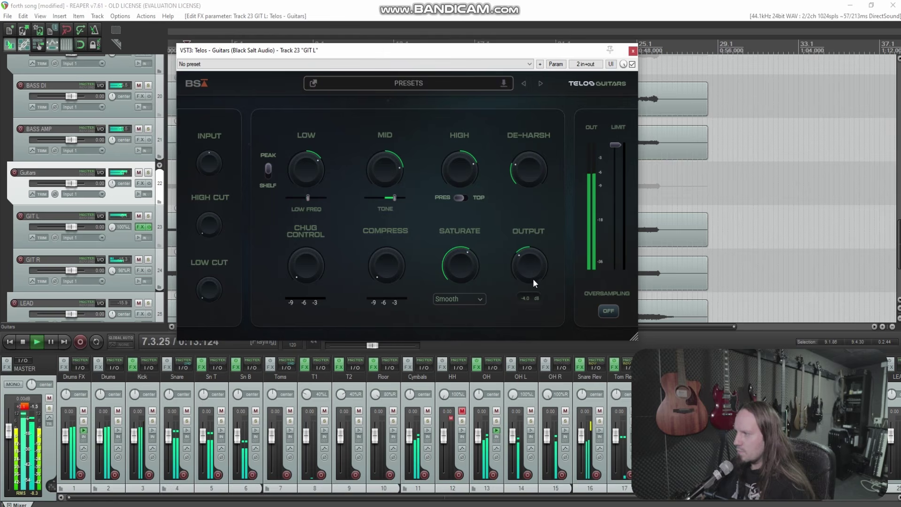
pyautogui.click(633, 51)
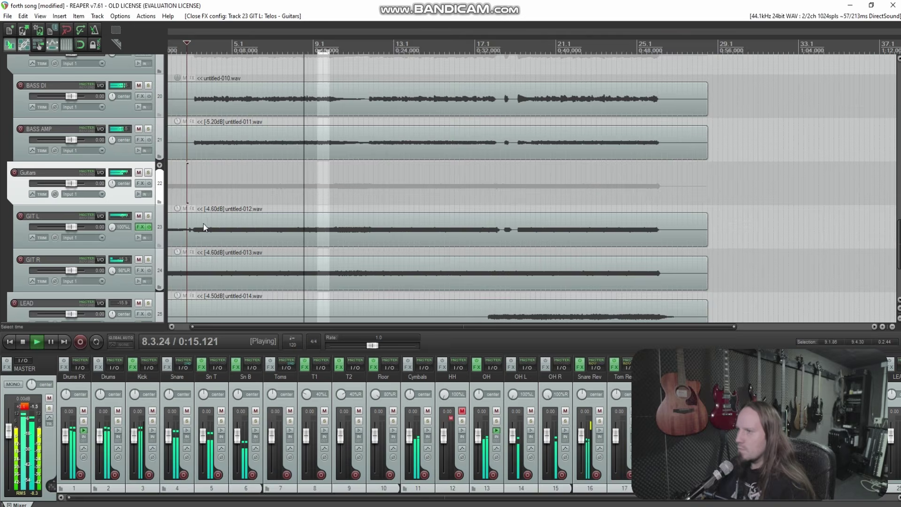
# Copy the Telos - Guitars plug-in with its settings from GIT L to GIT R and close both effects windows.
pyautogui.click(141, 227)
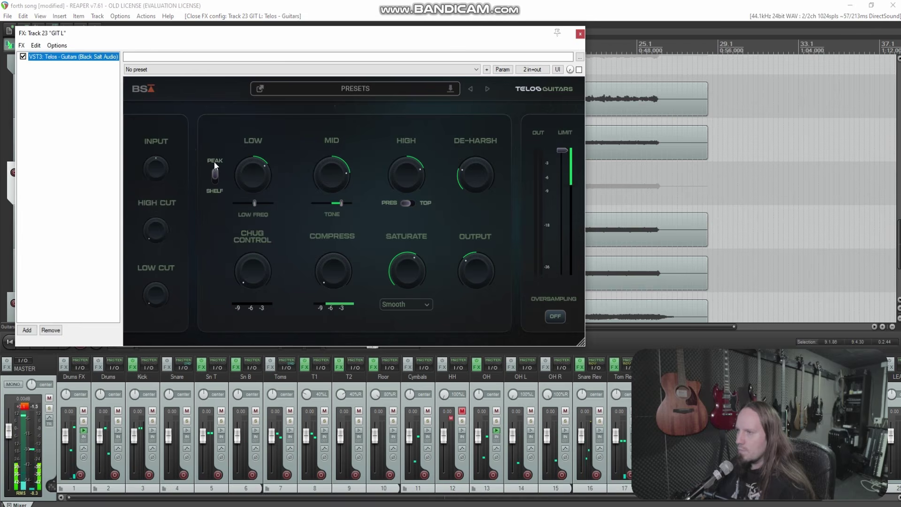
pyautogui.moveTo(89, 33); pyautogui.dragTo(173, 241)
pyautogui.moveTo(132, 268); pyautogui.dragTo(133, 270)
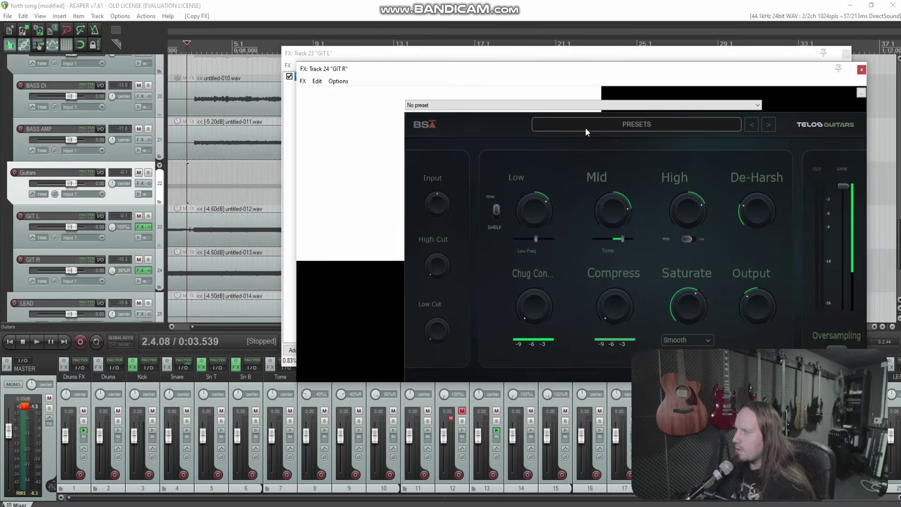
pyautogui.click(861, 70)
pyautogui.click(846, 53)
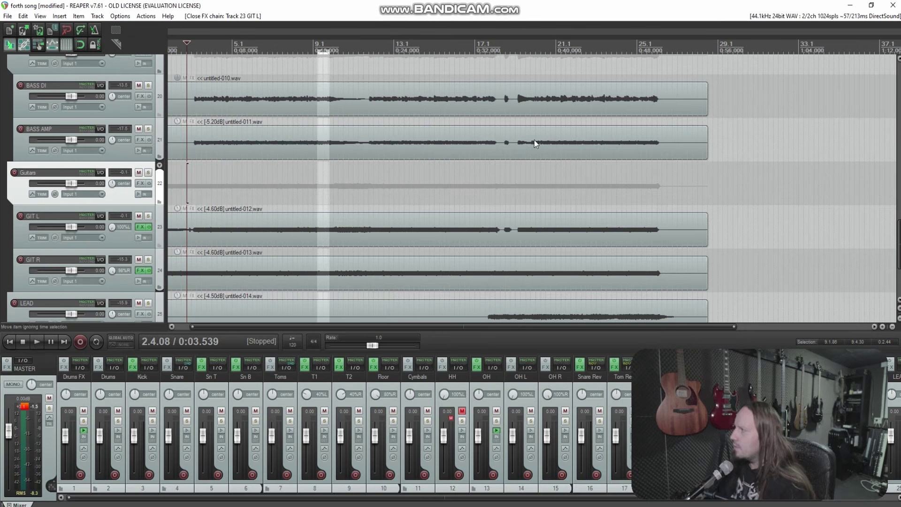
# Play the mix and reduce the Telos High boost on GIT R to about 13%.
pyautogui.press('space')
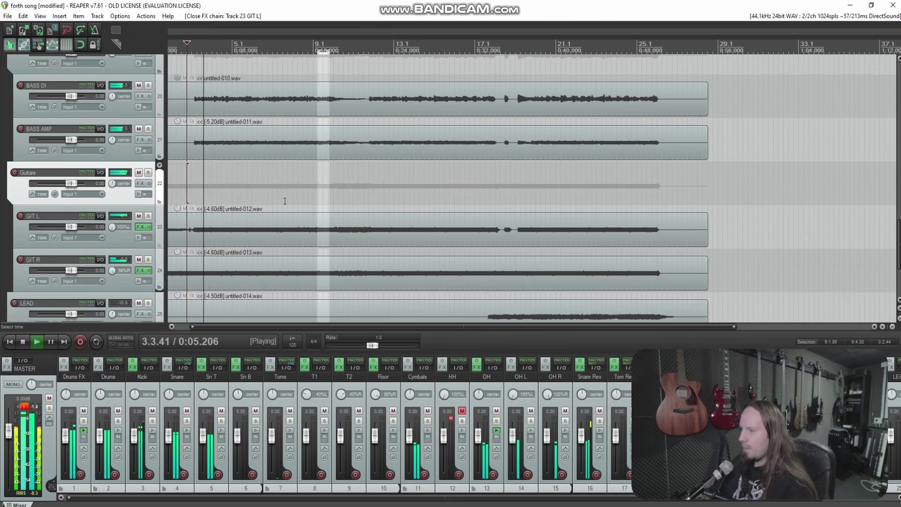
pyautogui.scroll(2, 272, 193)
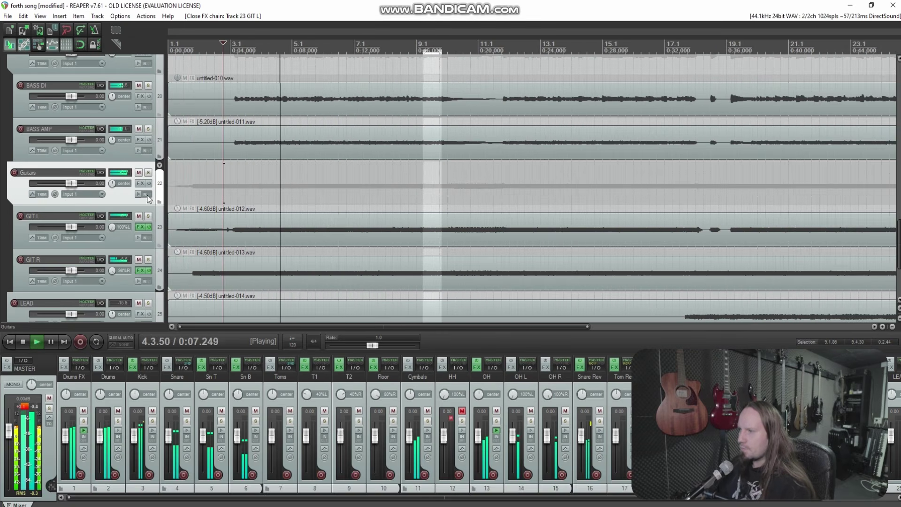
pyautogui.click(140, 271)
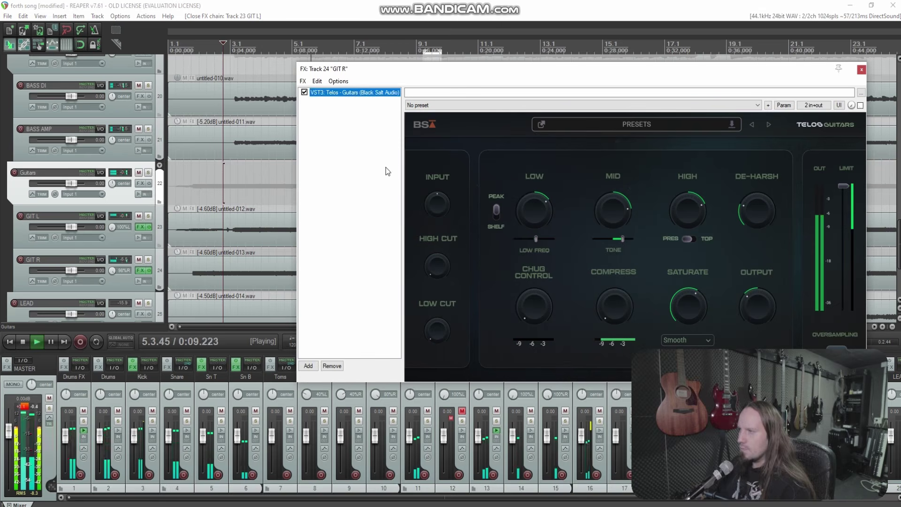
pyautogui.moveTo(694, 203); pyautogui.dragTo(691, 220)
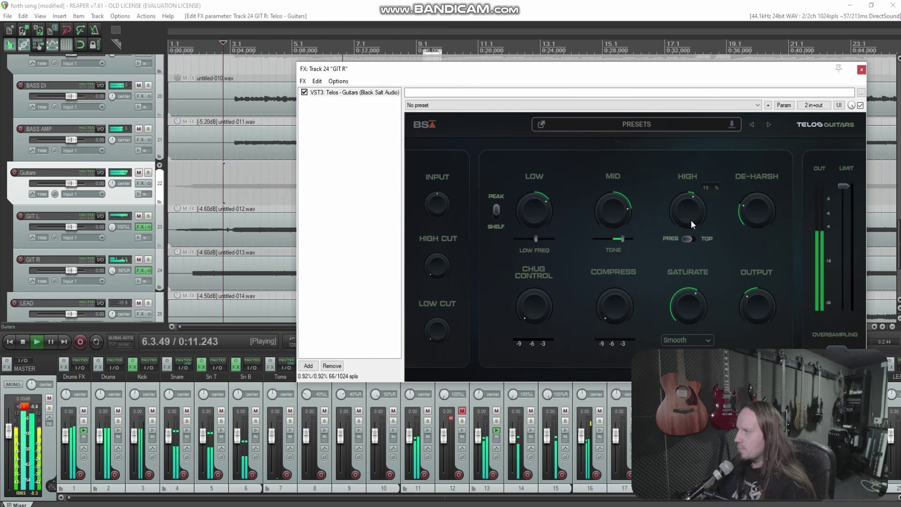
pyautogui.click(862, 69)
# Play from around bar 11 and set GIT L's Telos High to 31% and De-Harsh to 25%.
pyautogui.click(498, 190)
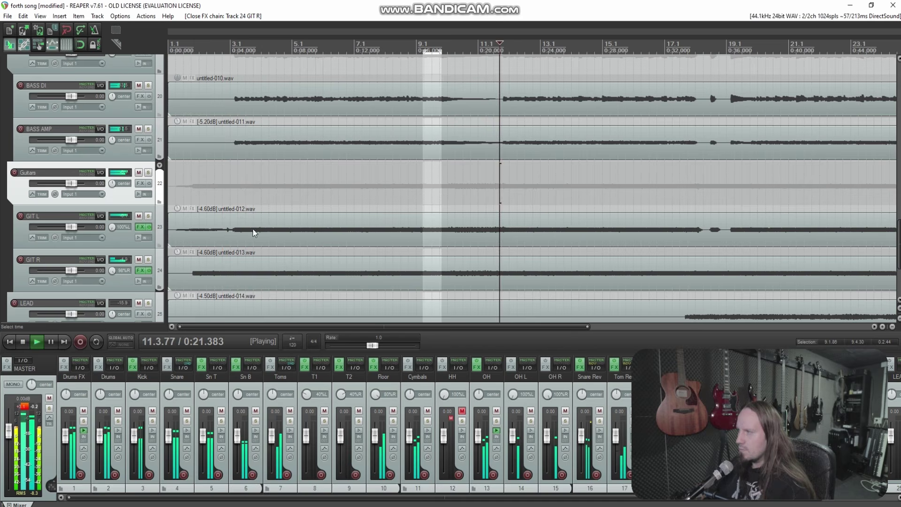
pyautogui.click(139, 227)
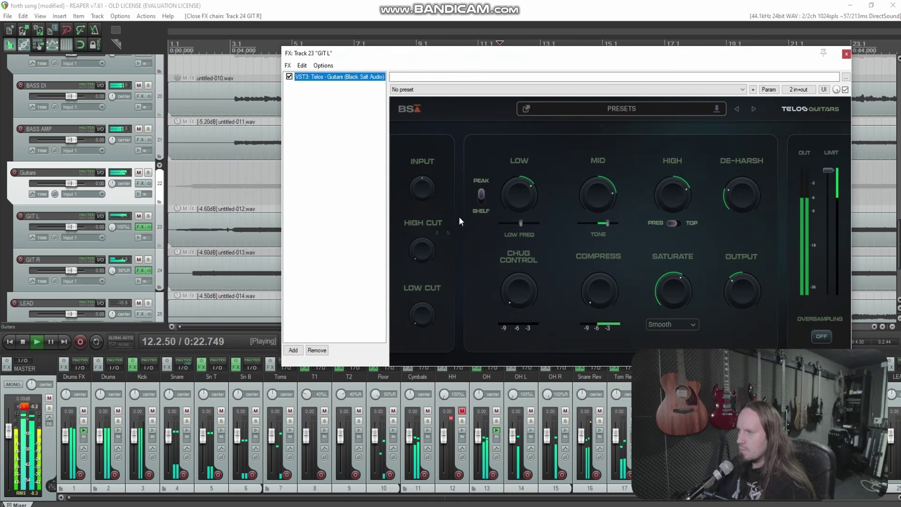
pyautogui.click(678, 198)
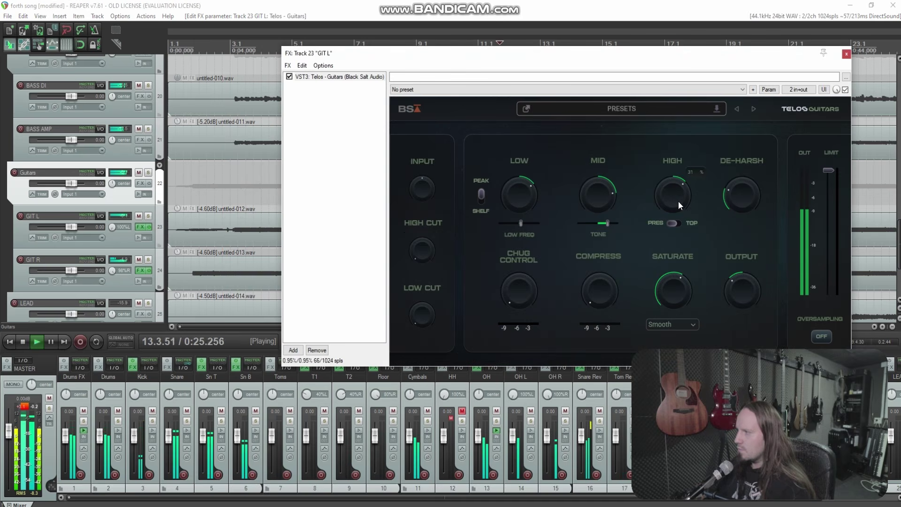
pyautogui.click(750, 193)
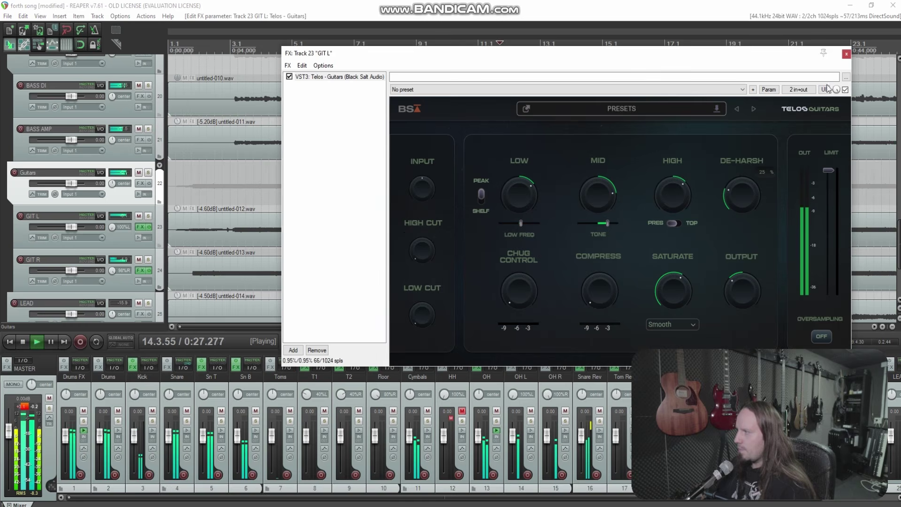
# Close GIT L's effects window, mute the Guitars folder and play the mix from about bar 3.
pyautogui.click(846, 54)
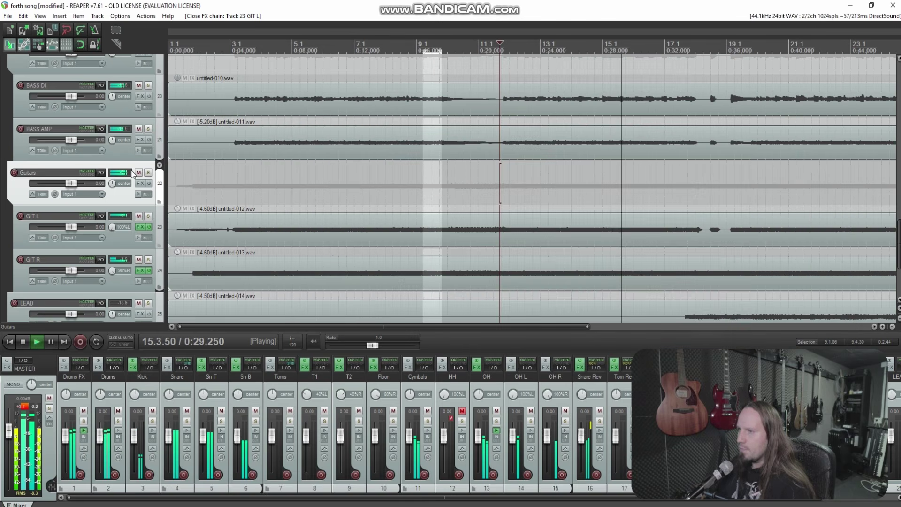
pyautogui.scroll(3, 109, 167)
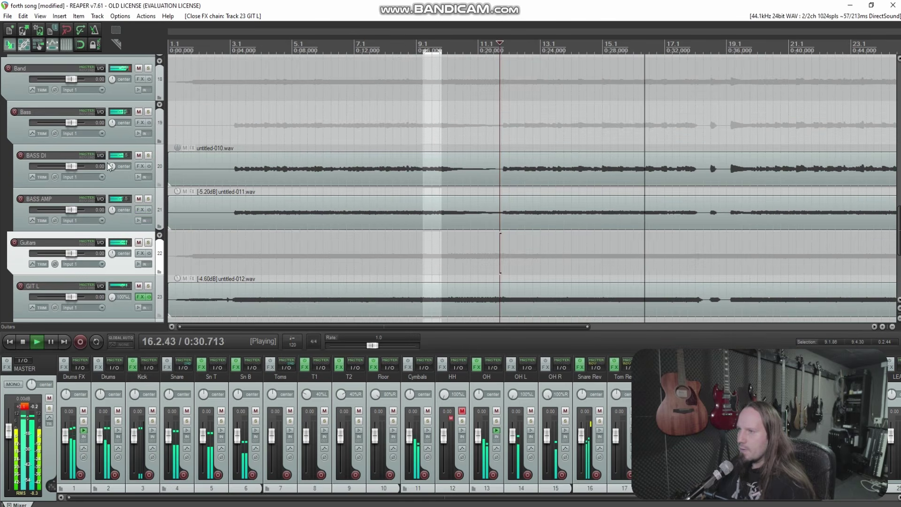
pyautogui.click(139, 242)
pyautogui.click(242, 133)
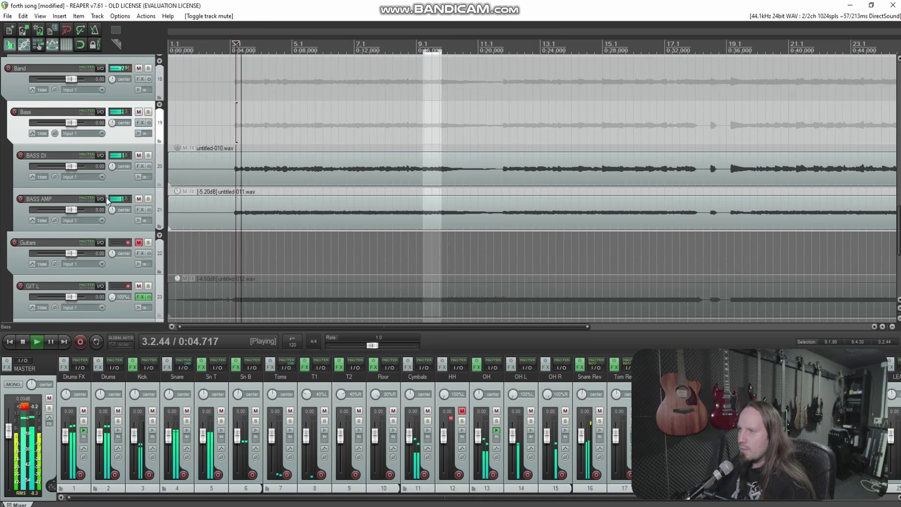
# Solo the BASS DI track and add the Low Control plug-in by Black Salt Audio to it.
pyautogui.click(148, 157)
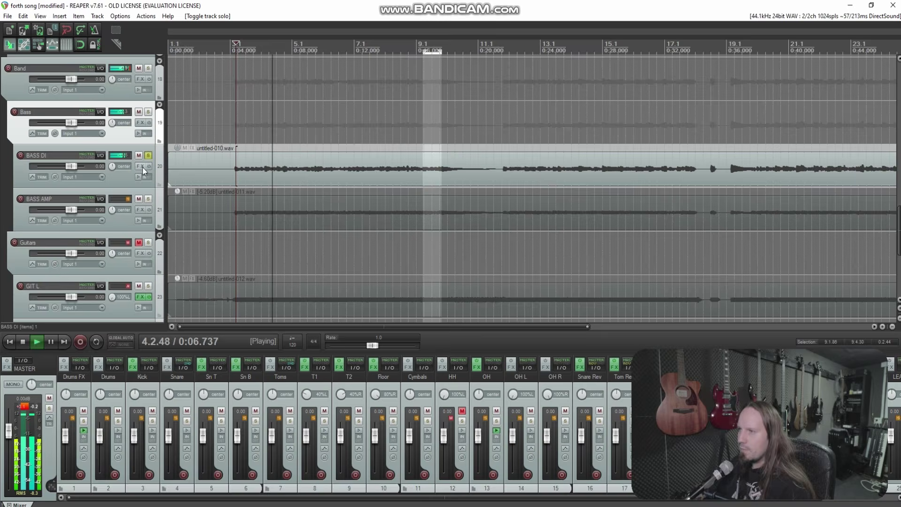
pyautogui.click(140, 166)
pyautogui.write('low')
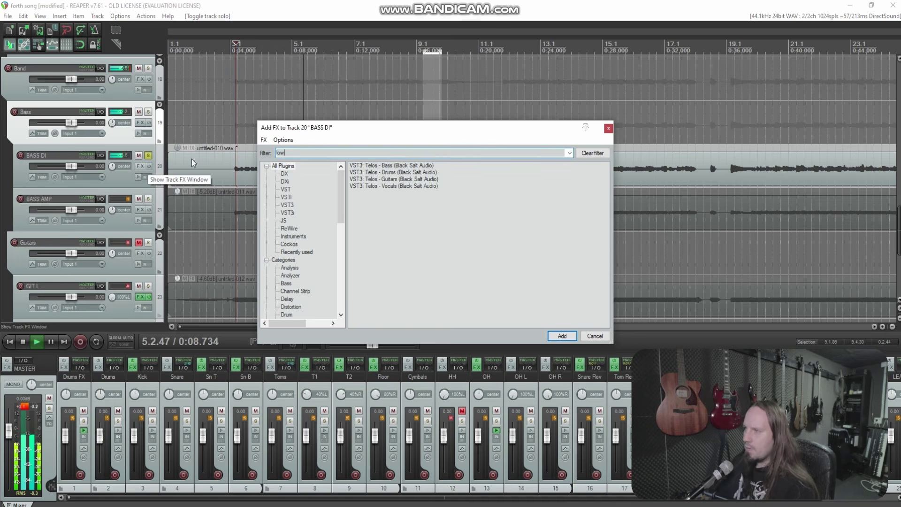
pyautogui.click(385, 172)
pyautogui.press('Return')
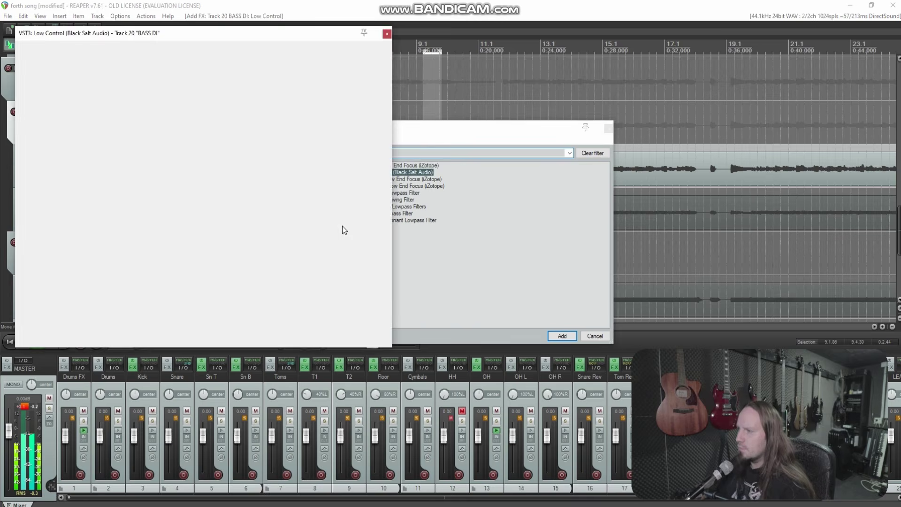
# Turn on Solo Low in Low Control, raise Compress Below to 183 Hz and lower Threshold to -35.2 dB.
pyautogui.click(196, 322)
pyautogui.moveTo(66, 287)
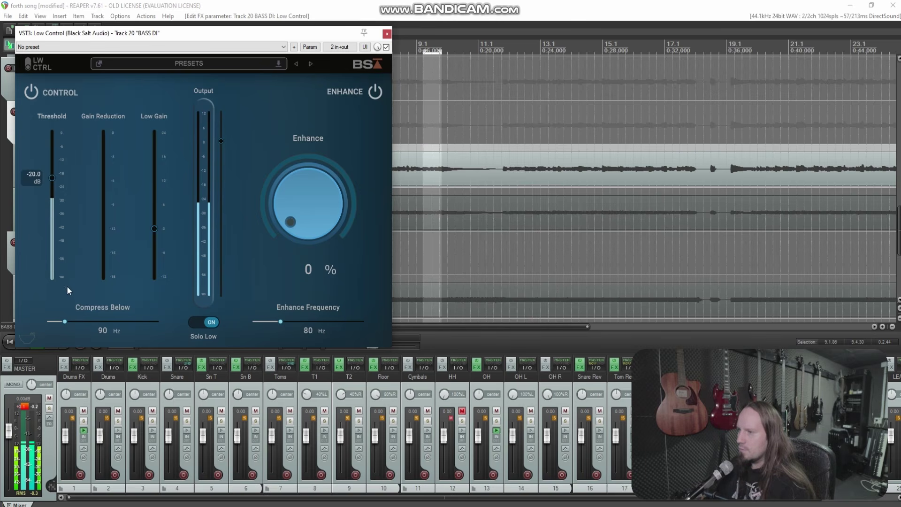
pyautogui.moveTo(71, 323); pyautogui.dragTo(120, 329)
pyautogui.moveTo(55, 179)
pyautogui.moveTo(55, 180); pyautogui.dragTo(55, 213)
pyautogui.moveTo(159, 237)
pyautogui.moveTo(55, 211)
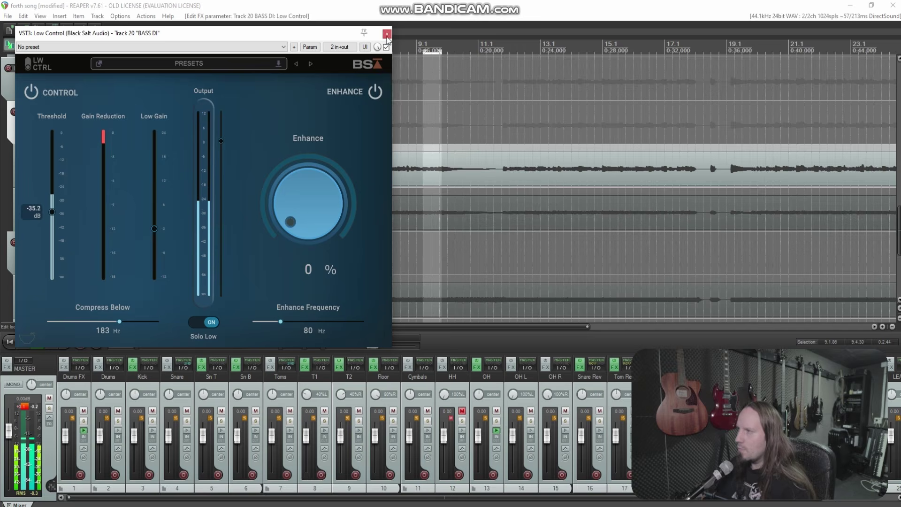
# Close Low Control and switch the solo from BASS DI to BASS AMP during playback.
pyautogui.click(387, 33)
pyautogui.click(148, 155)
pyautogui.click(37, 342)
pyautogui.click(148, 198)
# Add the Telos - Bass plug-in to BASS AMP and save the project.
pyautogui.click(140, 210)
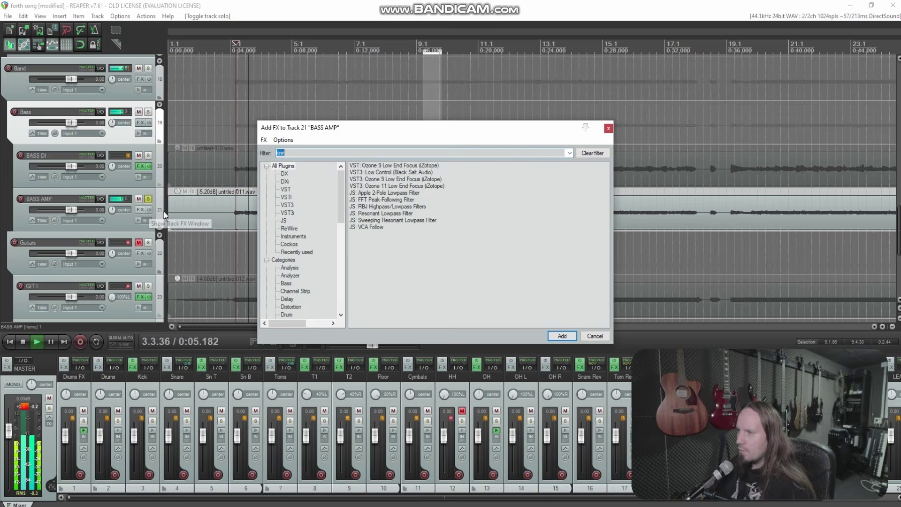
pyautogui.write('te')
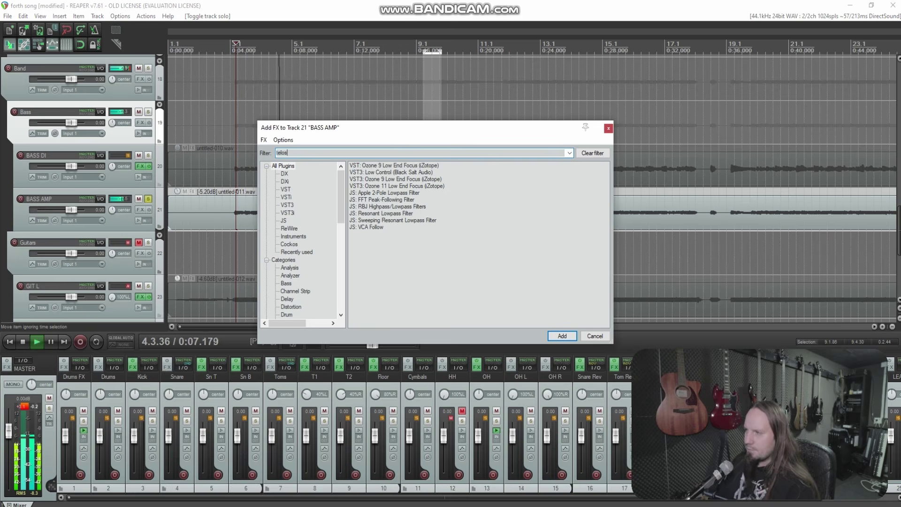
pyautogui.write('los')
pyautogui.click(400, 166)
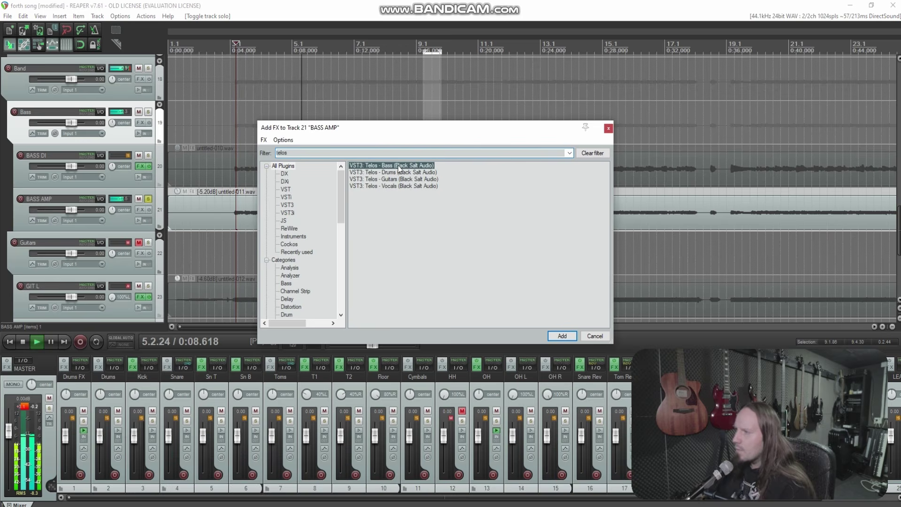
pyautogui.doubleClick(400, 166)
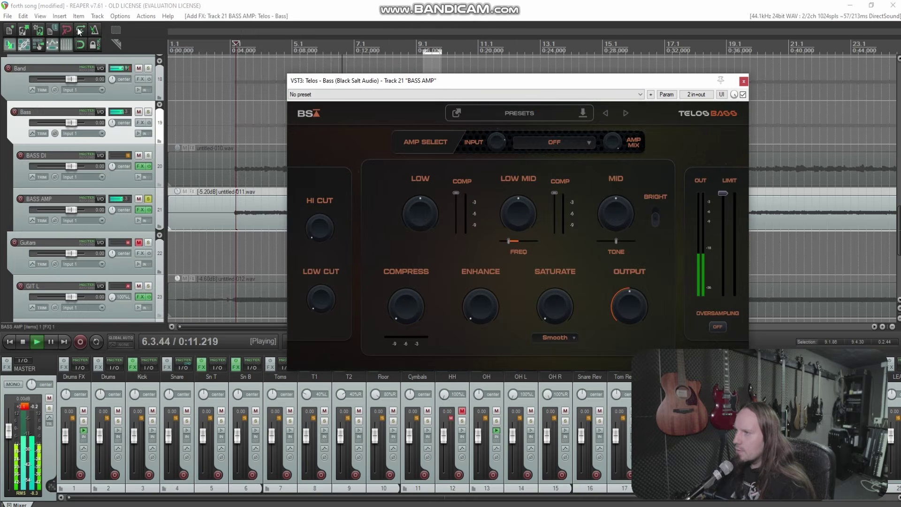
pyautogui.click(8, 16)
pyautogui.click(28, 60)
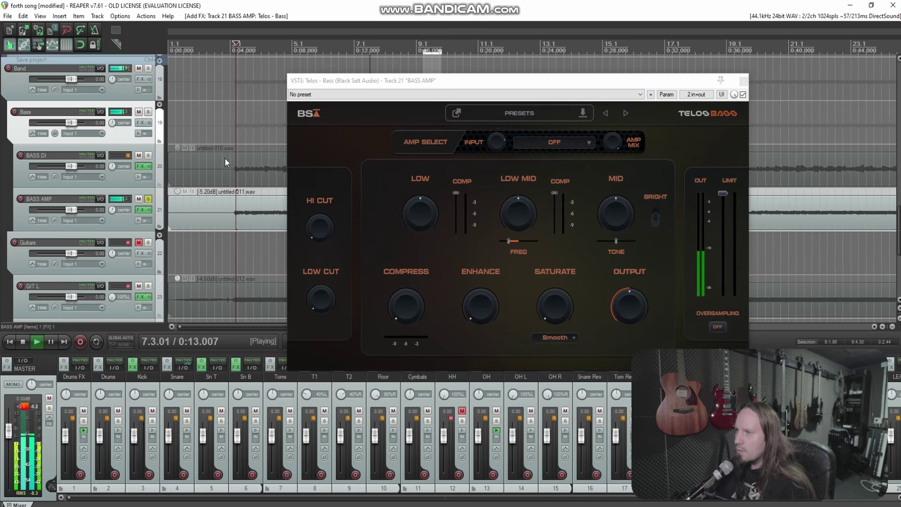
# Solo BASS DI alongside BASS AMP, boost Low and Low Mid about halfway in Telos - Bass and lower both Comp sliders to near -9.
pyautogui.click(148, 155)
pyautogui.click(207, 169)
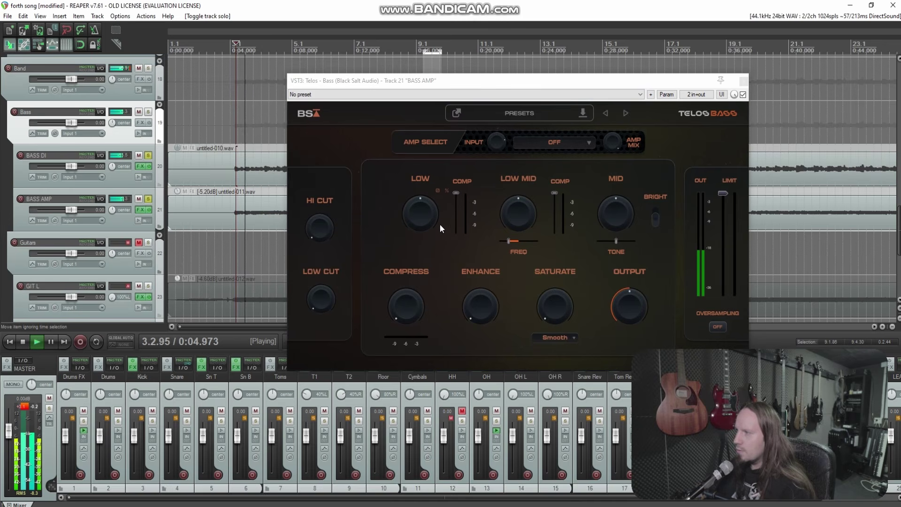
pyautogui.moveTo(455, 193); pyautogui.dragTo(419, 184)
pyautogui.moveTo(514, 220); pyautogui.dragTo(562, 170)
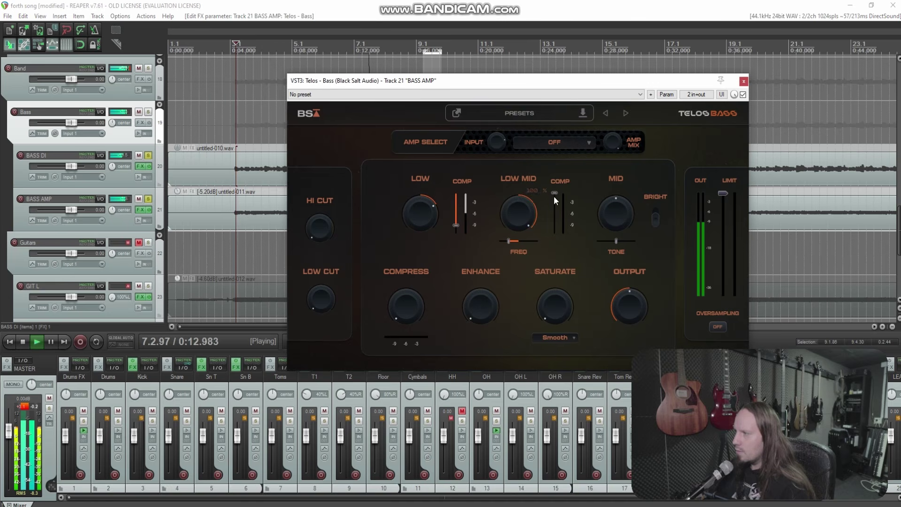
pyautogui.moveTo(522, 222); pyautogui.dragTo(528, 238)
# Set Mid to 50% in Telos - Bass with Tone at 48% and enable Bright.
pyautogui.moveTo(616, 213); pyautogui.dragTo(640, 82)
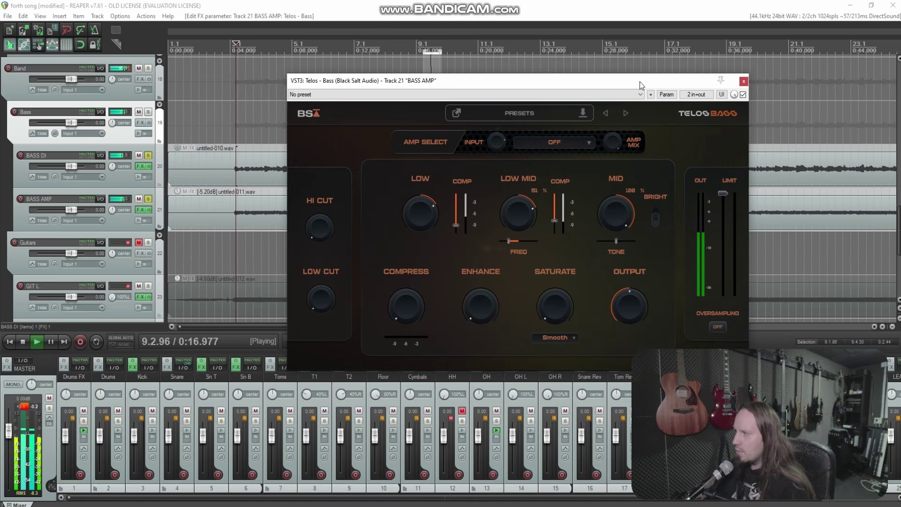
pyautogui.moveTo(617, 207); pyautogui.dragTo(615, 241)
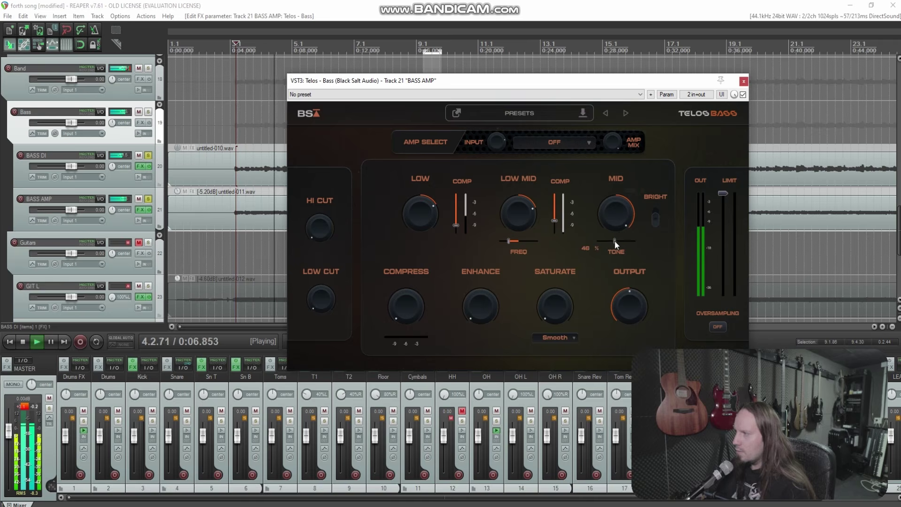
pyautogui.click(657, 219)
pyautogui.moveTo(621, 206); pyautogui.dragTo(618, 230)
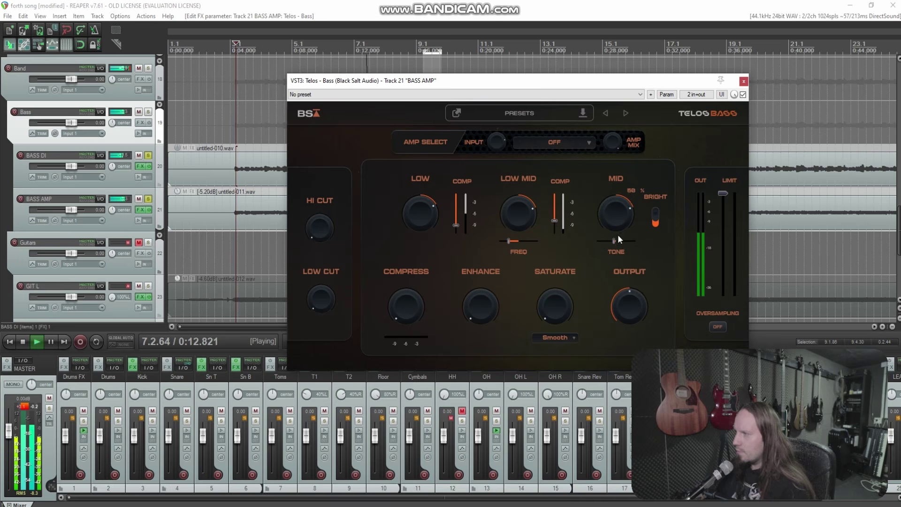
# Set Compress and Enhance to about 40%, Saturate to slightly over half and Output to -11.1 dB, stop playback and close Telos - Bass.
pyautogui.moveTo(416, 310); pyautogui.dragTo(407, 252)
pyautogui.moveTo(476, 281); pyautogui.dragTo(486, 143)
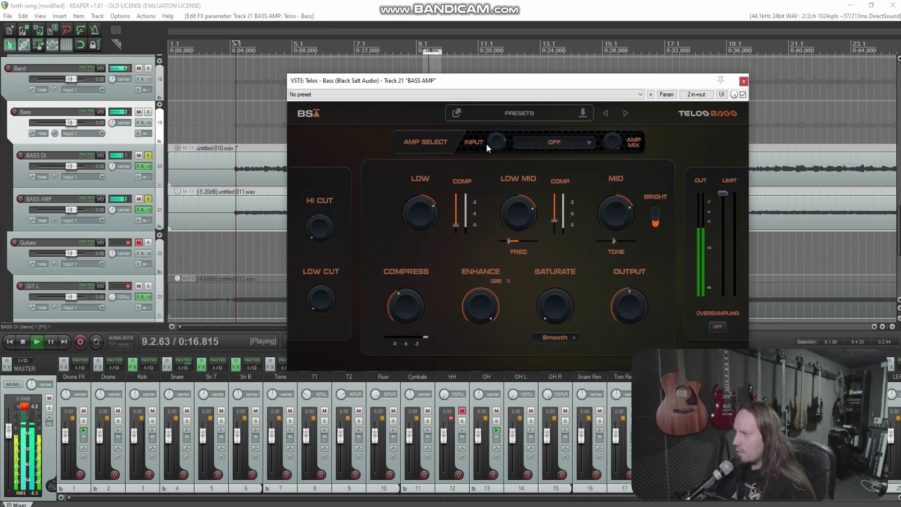
pyautogui.moveTo(489, 184); pyautogui.dragTo(485, 261)
pyautogui.moveTo(557, 303); pyautogui.dragTo(554, 239)
pyautogui.moveTo(635, 295); pyautogui.dragTo(633, 332)
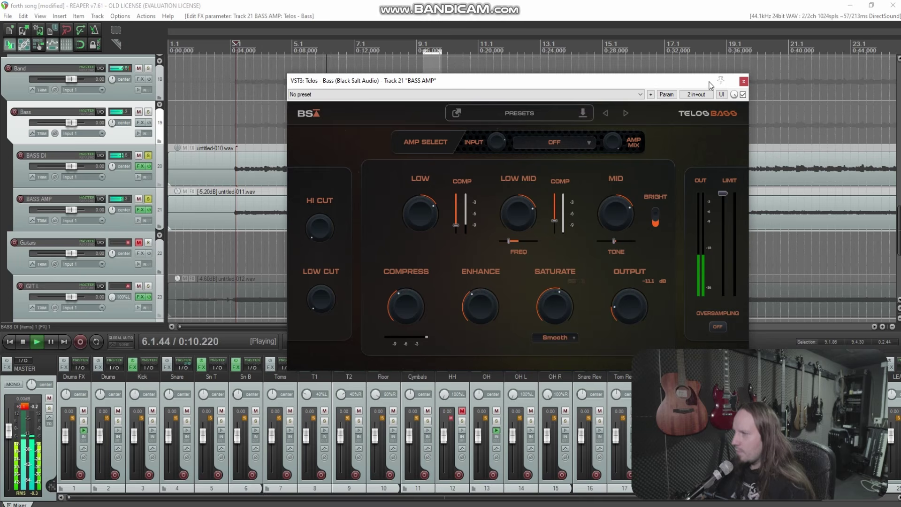
pyautogui.press('space')
pyautogui.click(743, 81)
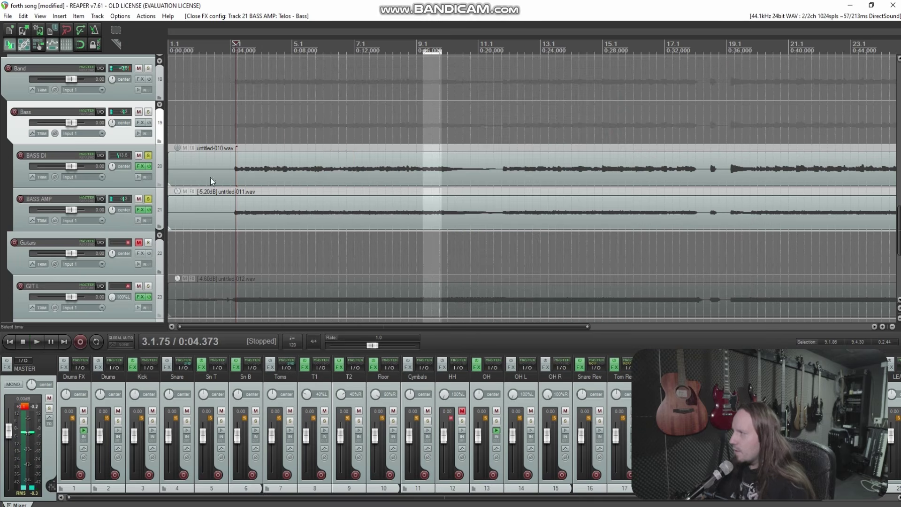
# Add the bloom plug-in to the Bass folder track and load its Bass guitar slam preset.
pyautogui.click(142, 124)
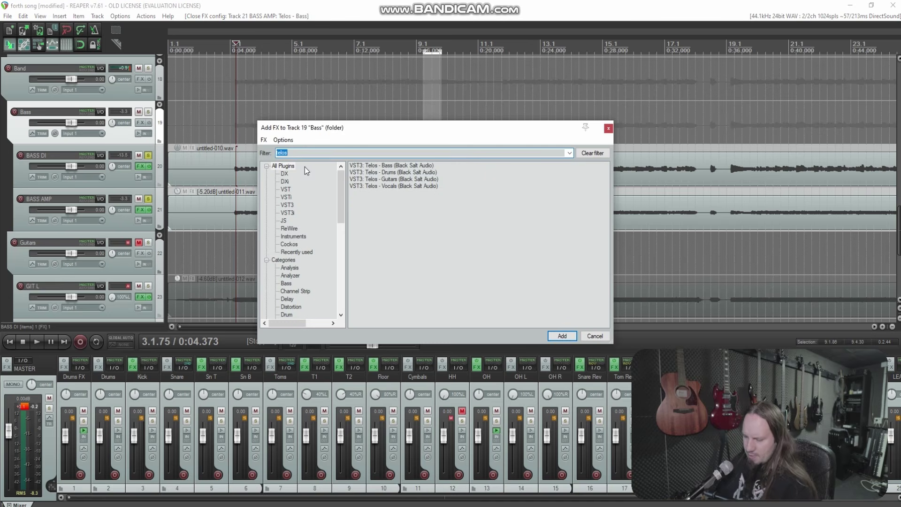
pyautogui.write('bloom')
pyautogui.click(376, 166)
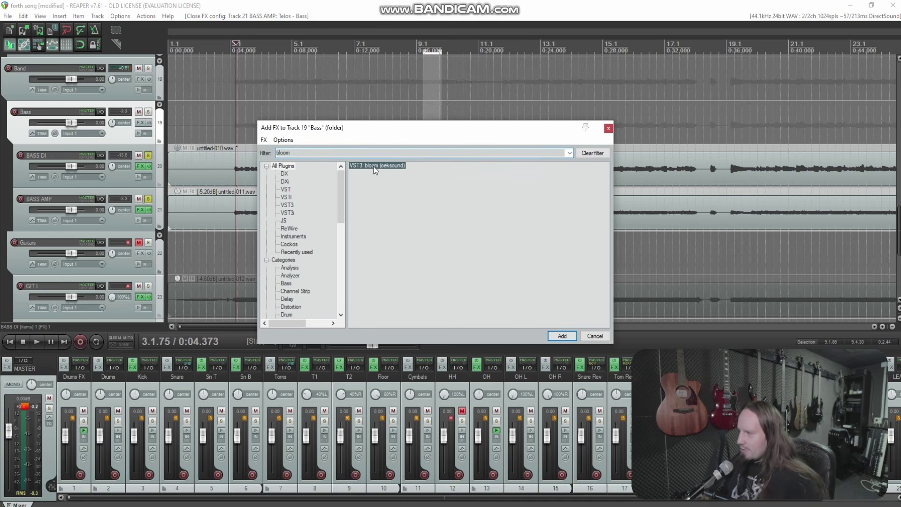
pyautogui.doubleClick(376, 166)
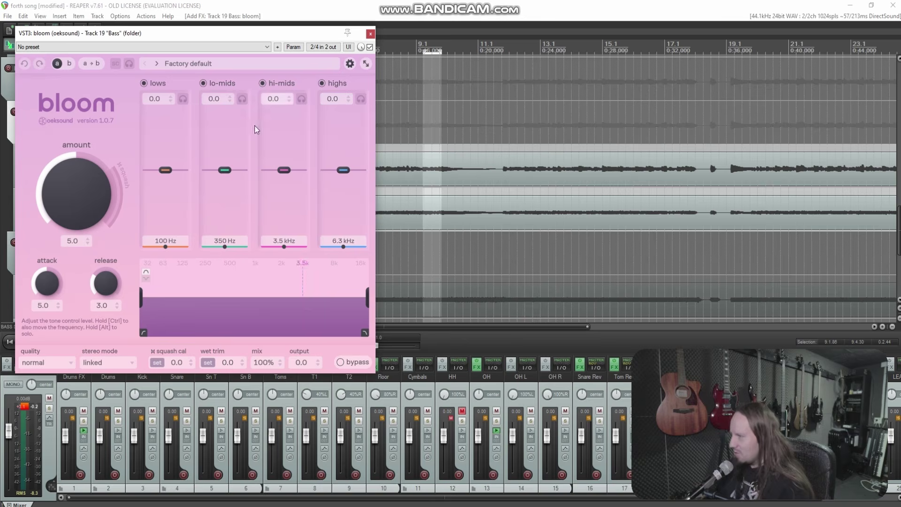
pyautogui.click(201, 63)
pyautogui.click(188, 149)
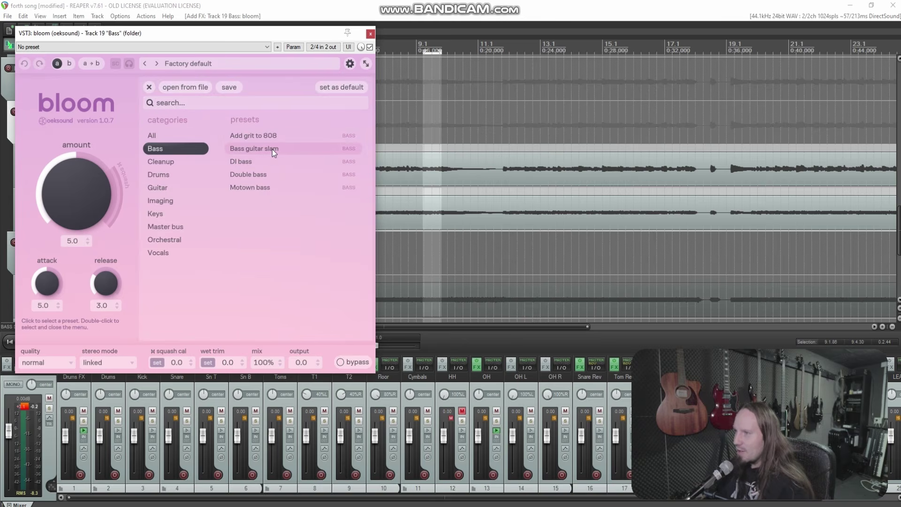
pyautogui.doubleClick(273, 150)
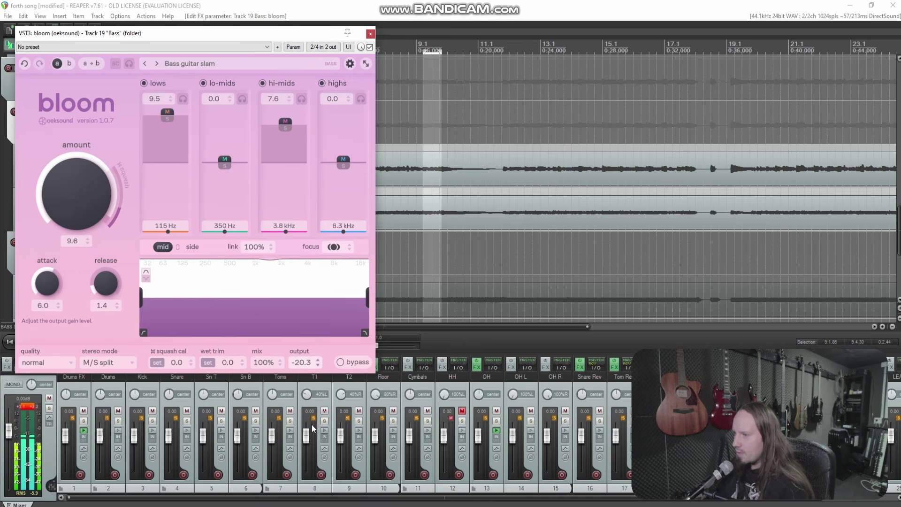
# Lower bloom's output to -20.6 dB during playback, close its window and stop.
pyautogui.click(357, 490)
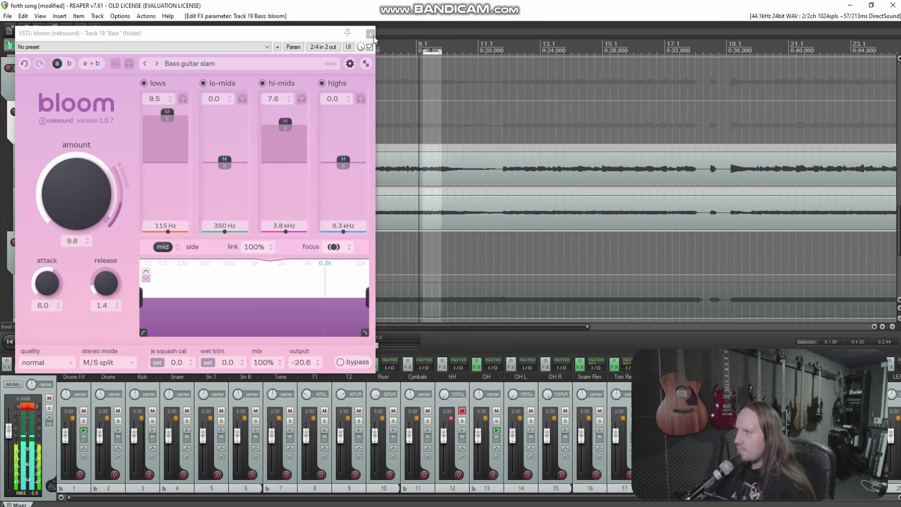
pyautogui.click(371, 35)
pyautogui.press('space')
# Unsolo BASS DI and BASS AMP and play the bass together with the drums.
pyautogui.click(148, 155)
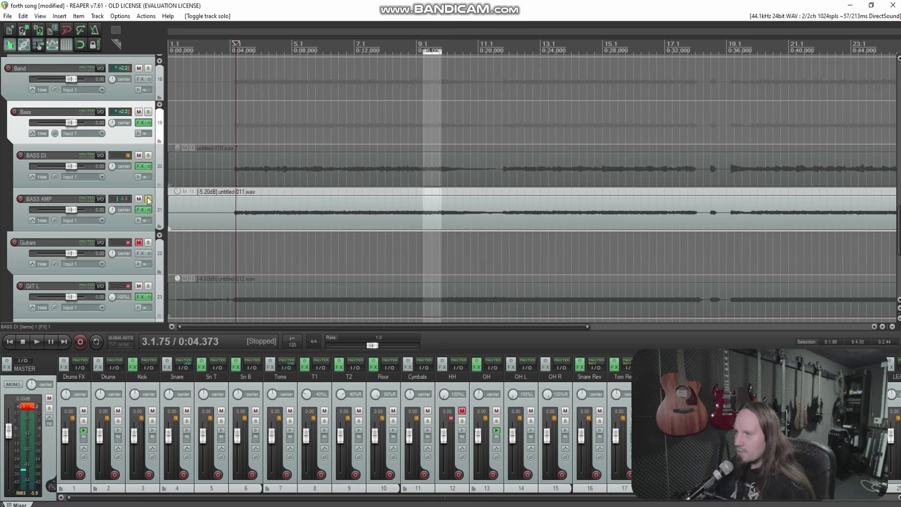
pyautogui.click(149, 199)
pyautogui.press('space')
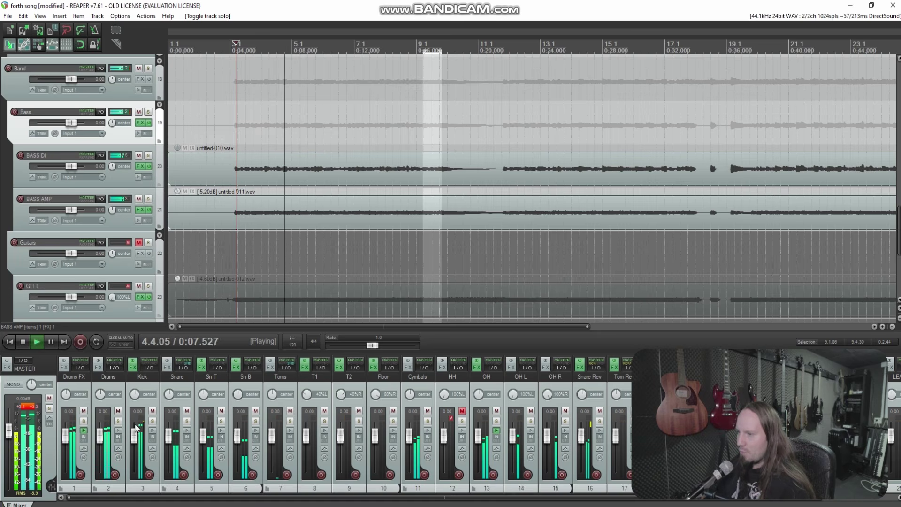
# Solo the Drums folder track and add the BSA Drum Bus plug-in to it.
pyautogui.click(118, 420)
pyautogui.click(98, 367)
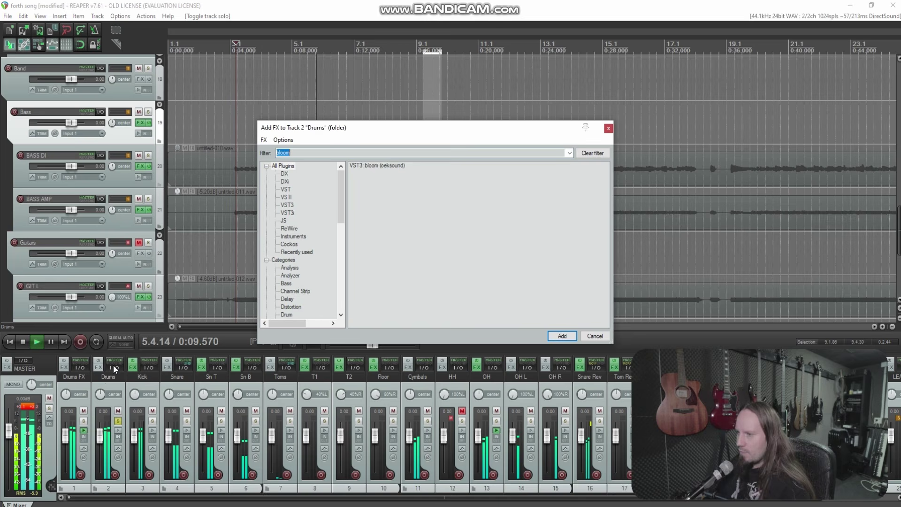
pyautogui.write('dr')
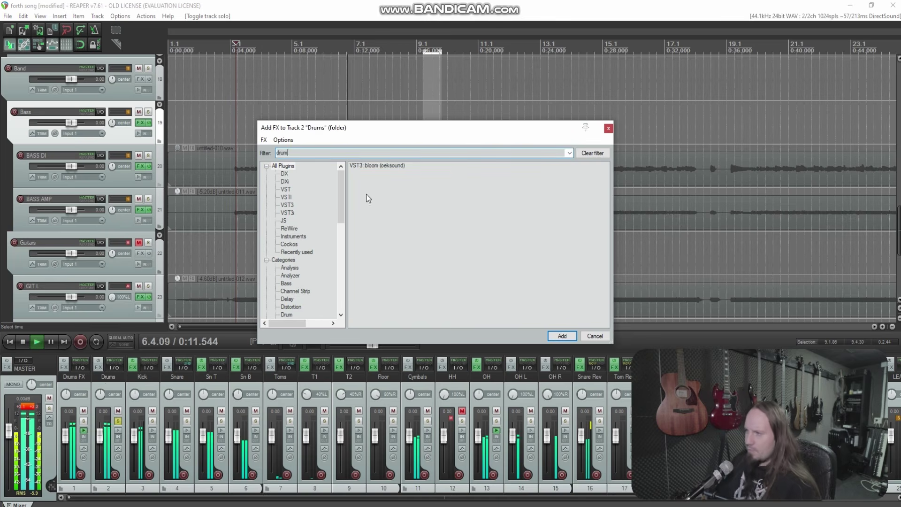
pyautogui.write('um')
pyautogui.click(385, 186)
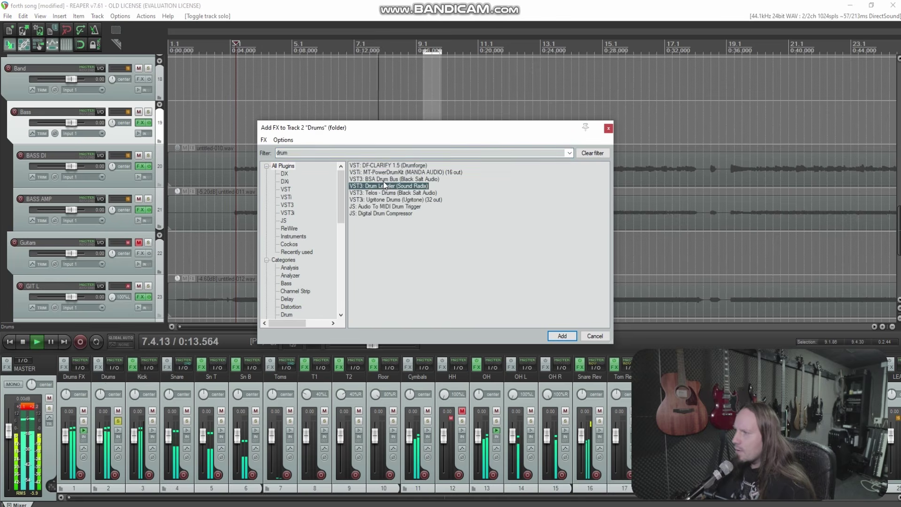
pyautogui.click(384, 181)
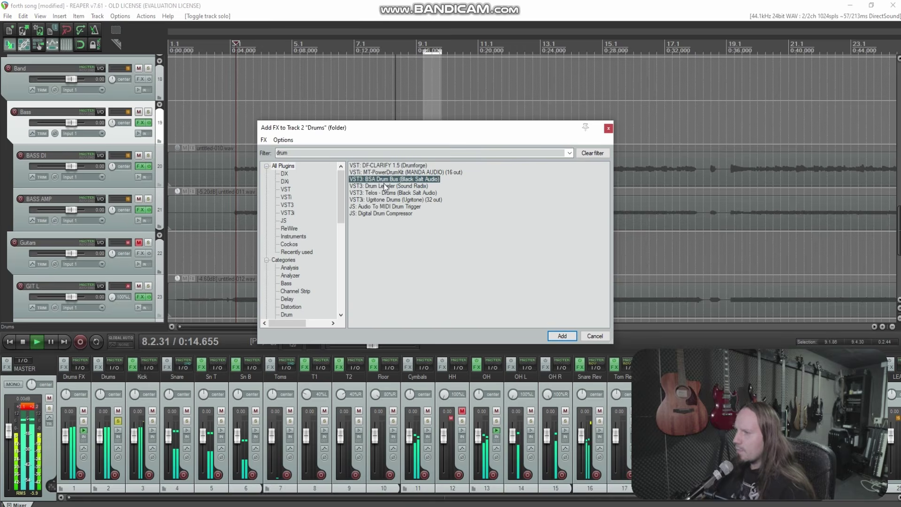
pyautogui.doubleClick(384, 181)
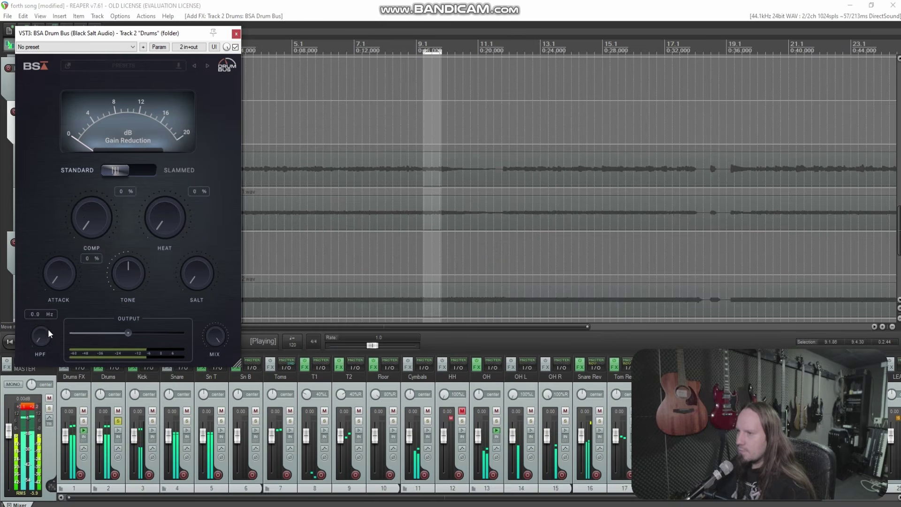
# Raise BSA Drum Bus compression to about 50%, set attack to 62%, and audition Slammed mode before returning to Standard.
pyautogui.moveTo(87, 231); pyautogui.dragTo(70, 148)
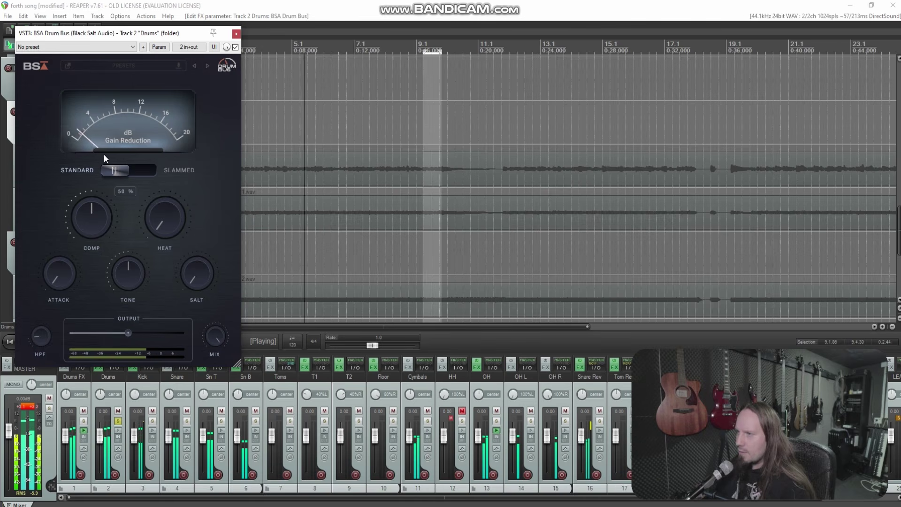
pyautogui.click(118, 171)
pyautogui.click(118, 171)
pyautogui.moveTo(99, 214); pyautogui.dragTo(99, 215)
pyautogui.moveTo(82, 268); pyautogui.dragTo(80, 242)
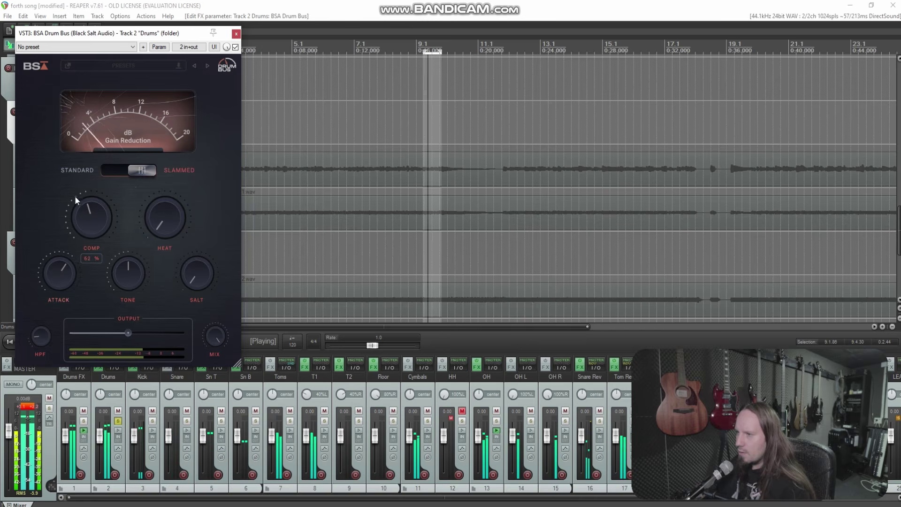
pyautogui.click(132, 171)
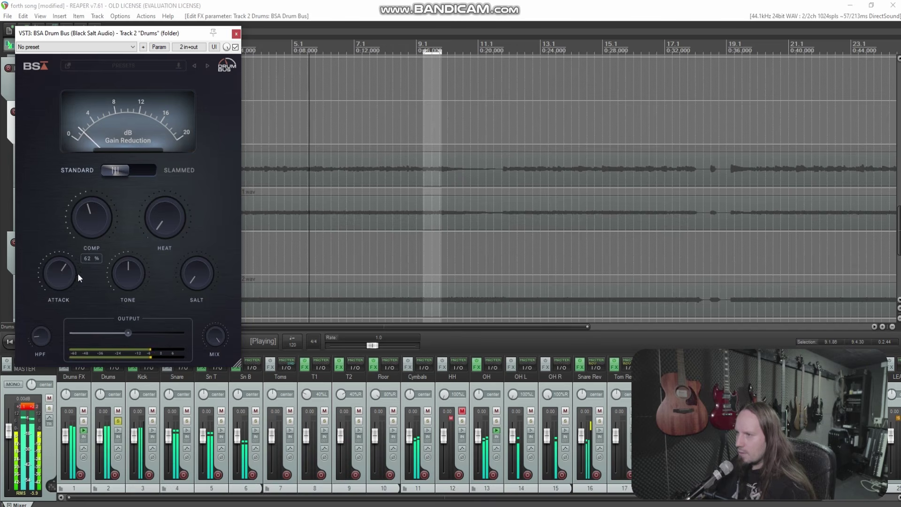
# Raise the drum bus heat moderately and set its salt to 90%.
pyautogui.moveTo(168, 228); pyautogui.dragTo(167, 129)
pyautogui.moveTo(159, 184); pyautogui.dragTo(167, 201)
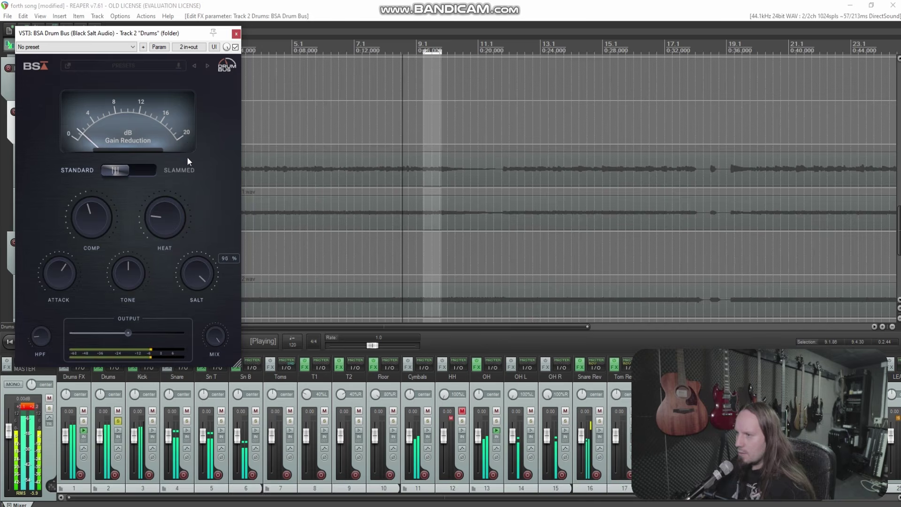
# Lower the drum bus output during playback, set compression to 47%, and close the plug-in window.
pyautogui.moveTo(129, 330); pyautogui.dragTo(118, 332)
pyautogui.click(510, 123)
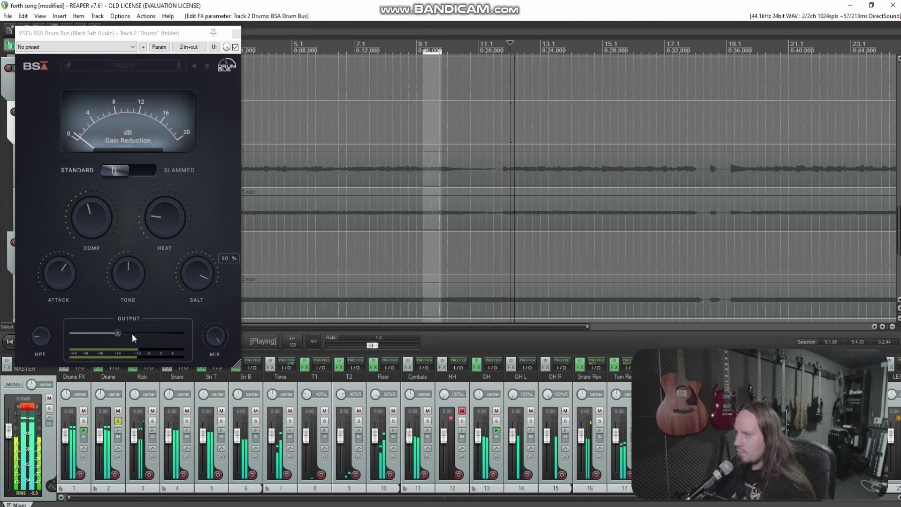
pyautogui.moveTo(118, 333); pyautogui.dragTo(114, 333)
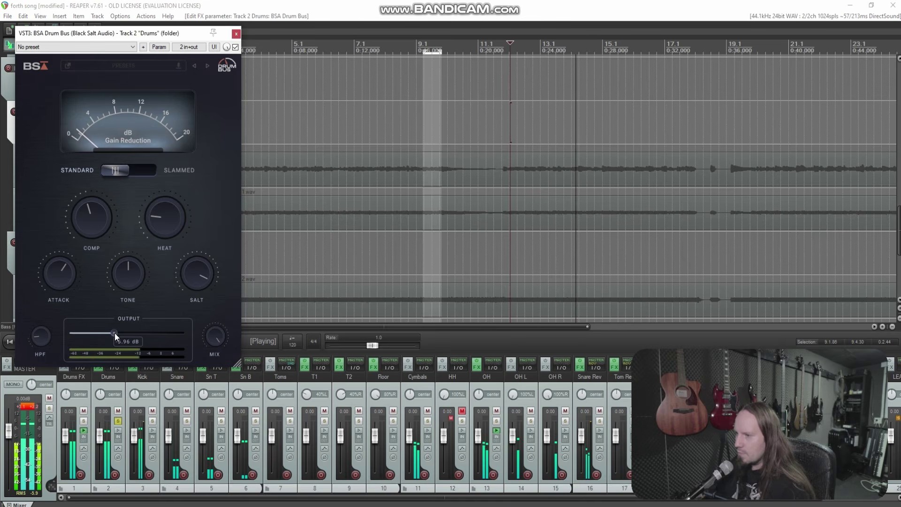
pyautogui.moveTo(95, 223)
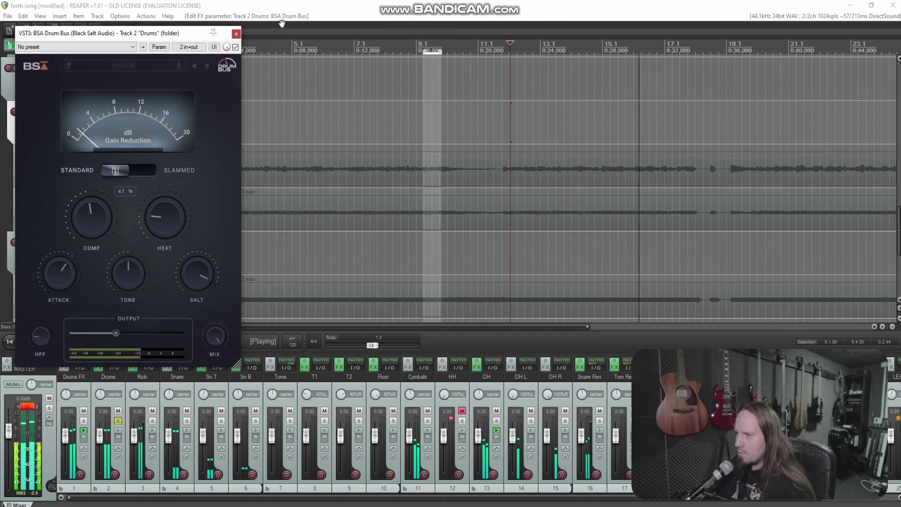
pyautogui.press('Escape')
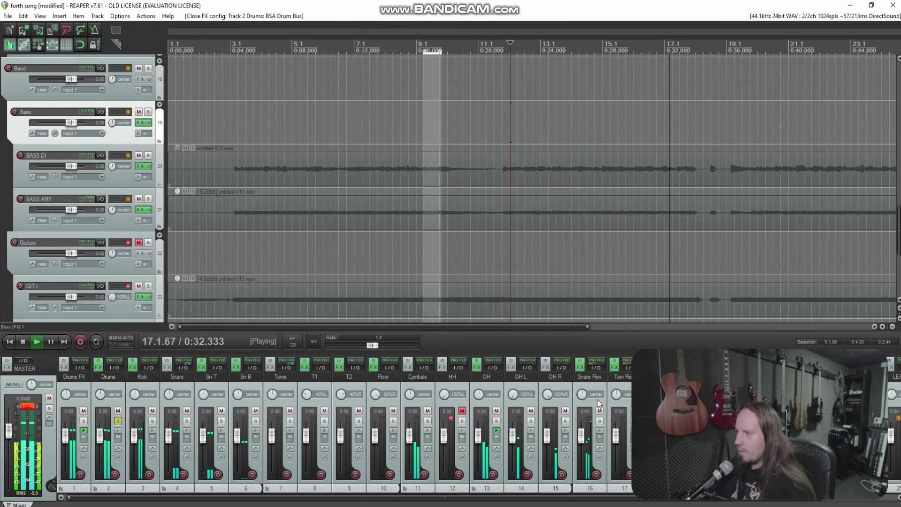
# Lower the CLA-76 compressor's output on the Snare Rev track during playback and close its effects window.
pyautogui.click(580, 367)
pyautogui.press('space')
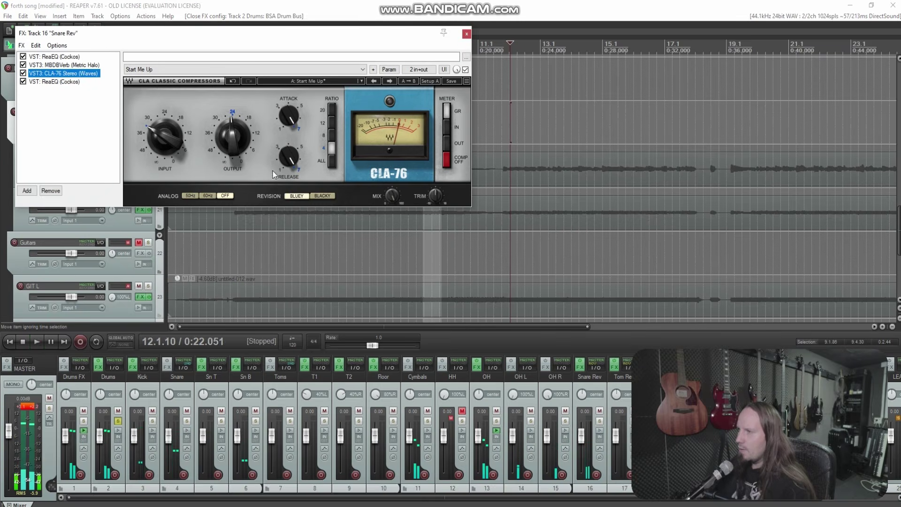
pyautogui.press('space')
pyautogui.moveTo(230, 134)
pyautogui.moveTo(231, 136); pyautogui.dragTo(231, 146)
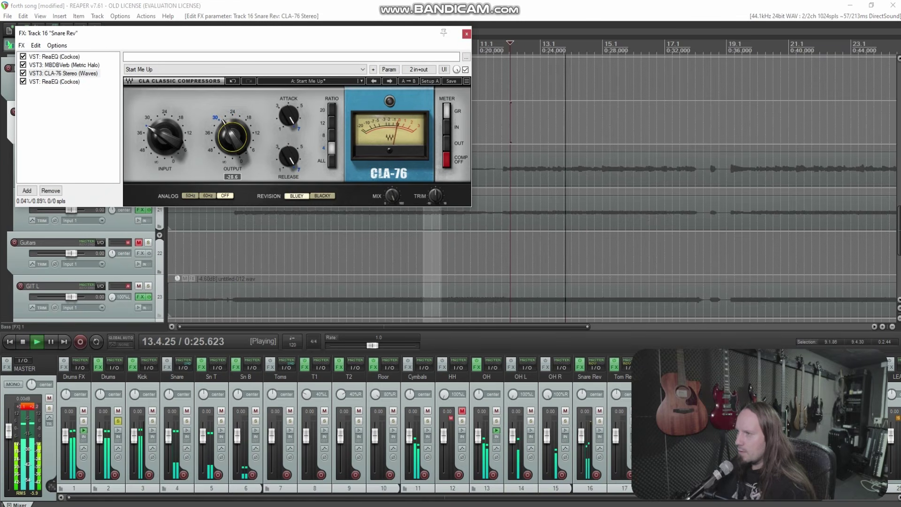
pyautogui.moveTo(232, 147); pyautogui.dragTo(231, 145)
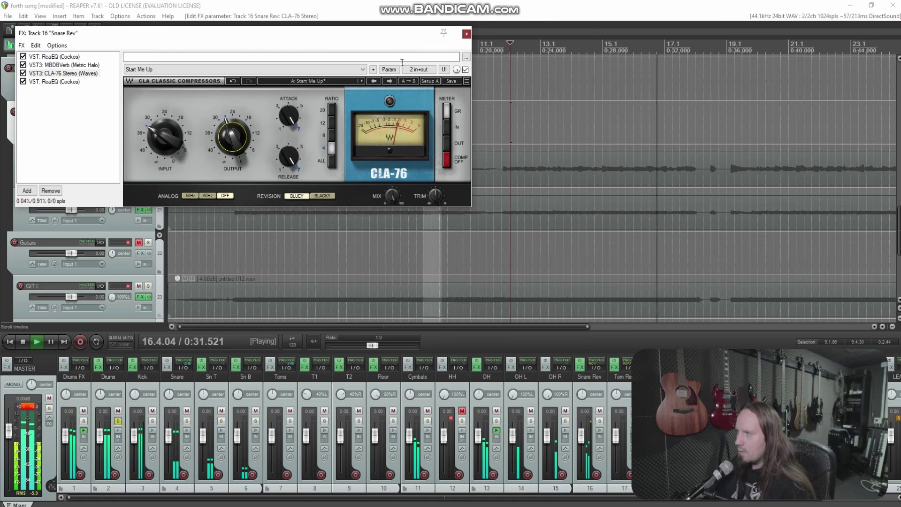
pyautogui.click(465, 33)
# Set the ReaEQ overall gain on the Tom Rev track to -4.0 dB during playback and close its effects window.
pyautogui.scroll(-5, 2, 239)
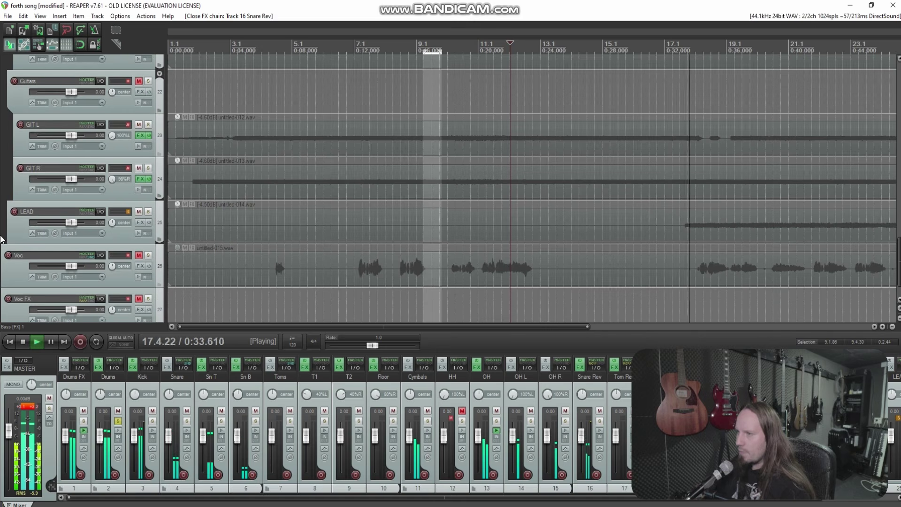
pyautogui.press('space')
pyautogui.click(624, 386)
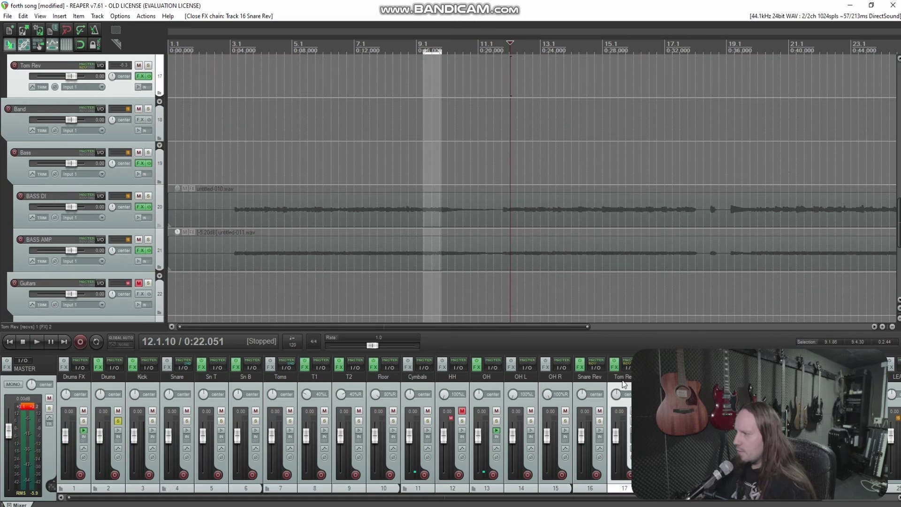
pyautogui.click(615, 368)
pyautogui.press('space')
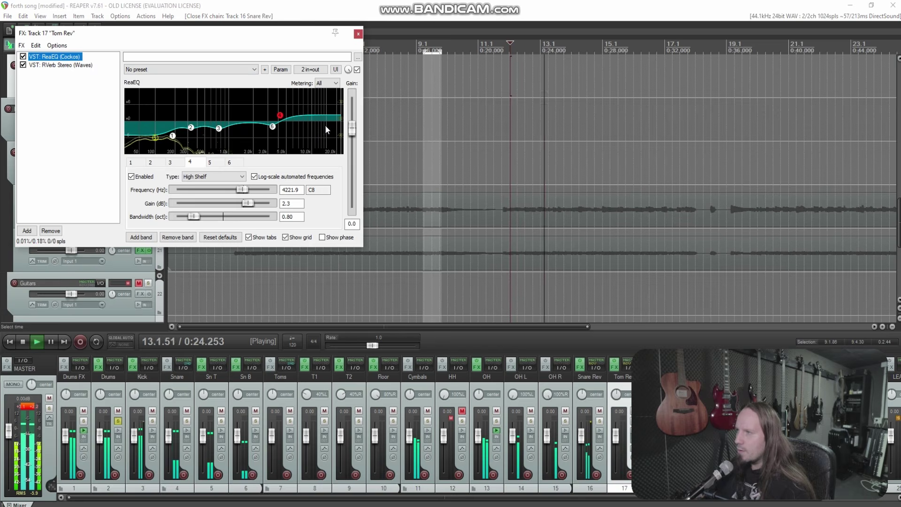
pyautogui.click(415, 160)
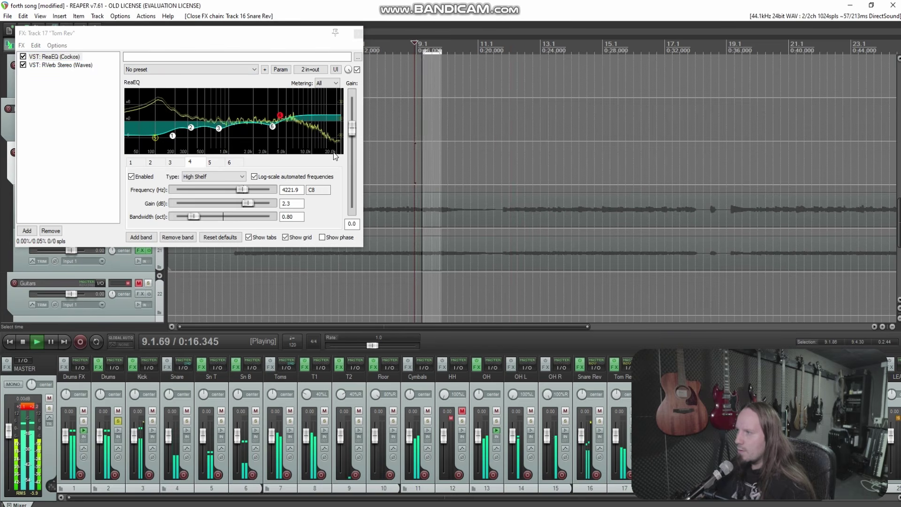
pyautogui.moveTo(352, 135); pyautogui.dragTo(353, 142)
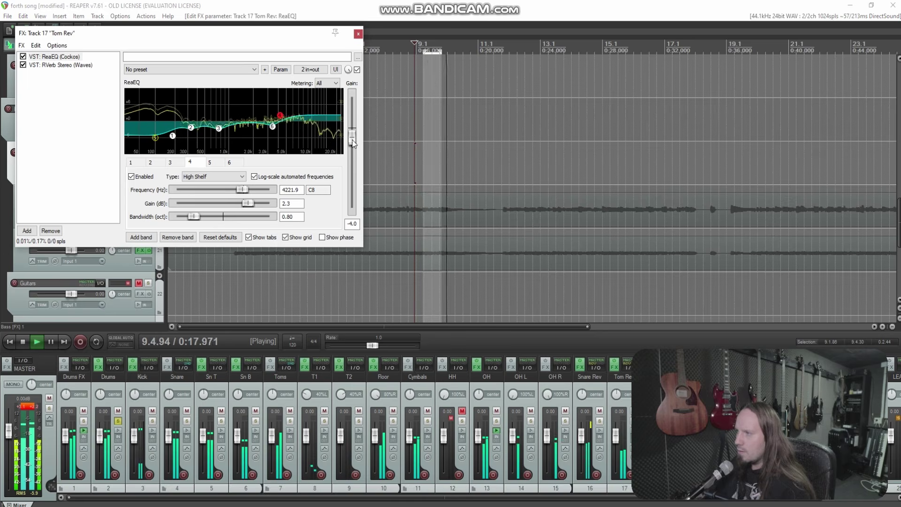
pyautogui.press('Escape')
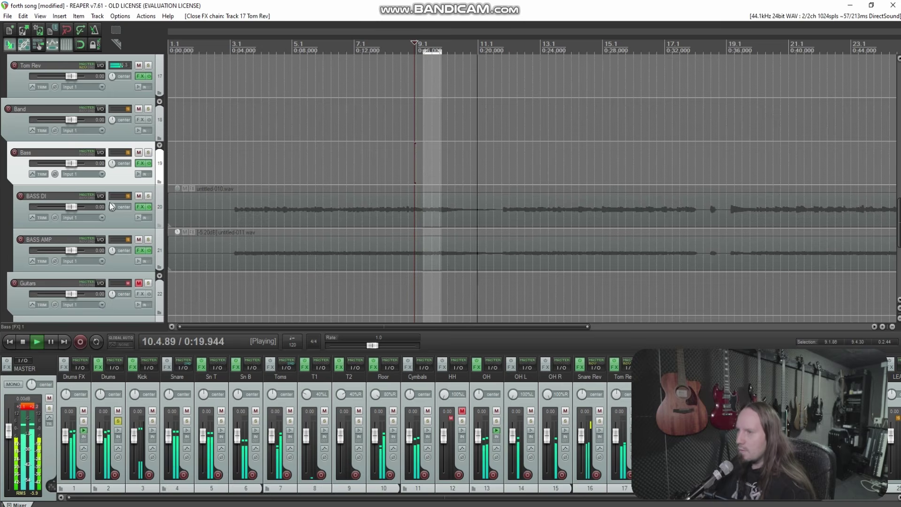
# Unsolo the Drums folder track and play the drums and bass from the bass entry at bar 3.
pyautogui.click(118, 421)
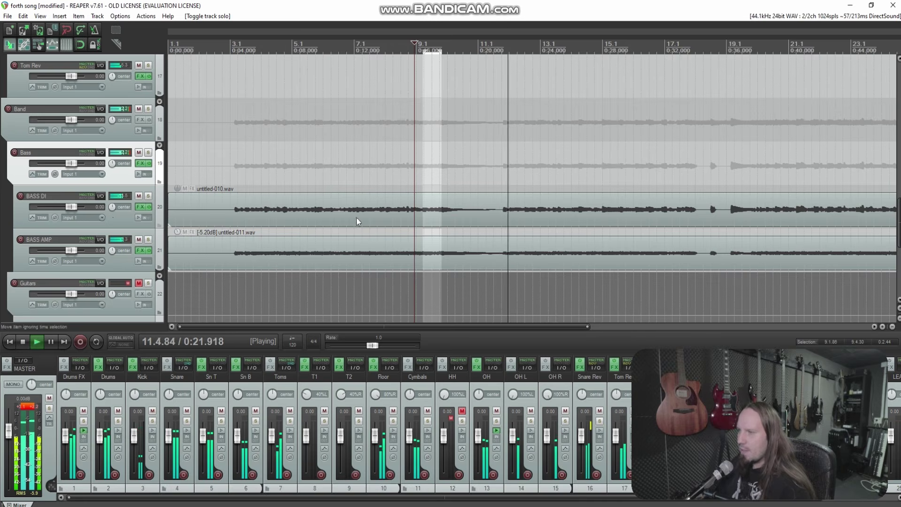
pyautogui.scroll(-3, 356, 218)
pyautogui.scroll(-3, 15, 185)
pyautogui.scroll(-3, 1, 200)
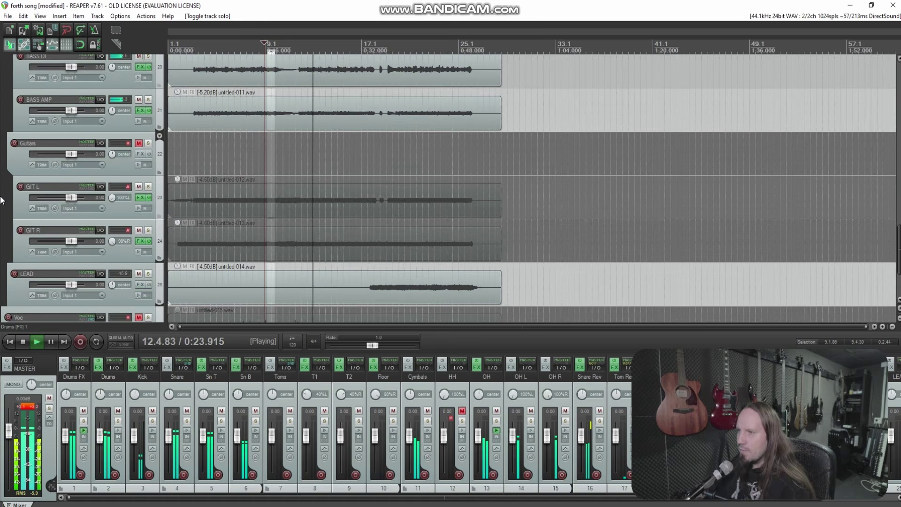
pyautogui.scroll(6, 205, 186)
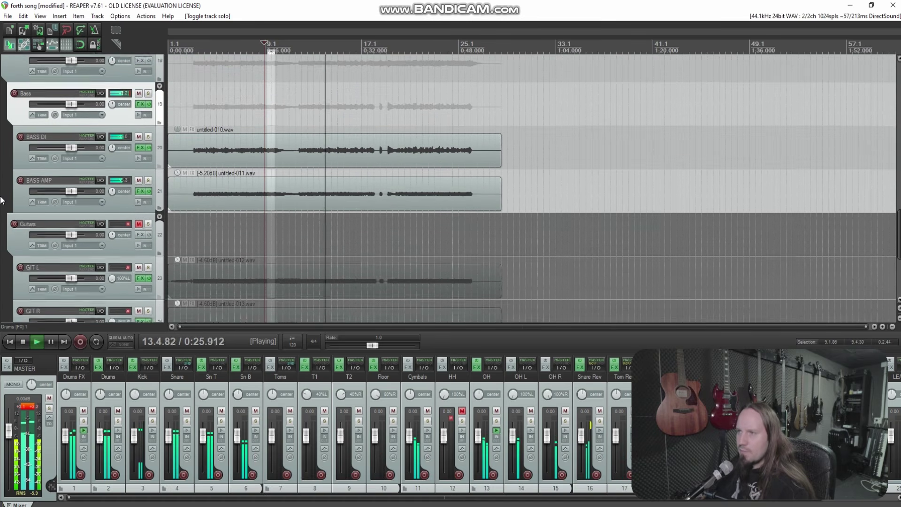
pyautogui.click(192, 169)
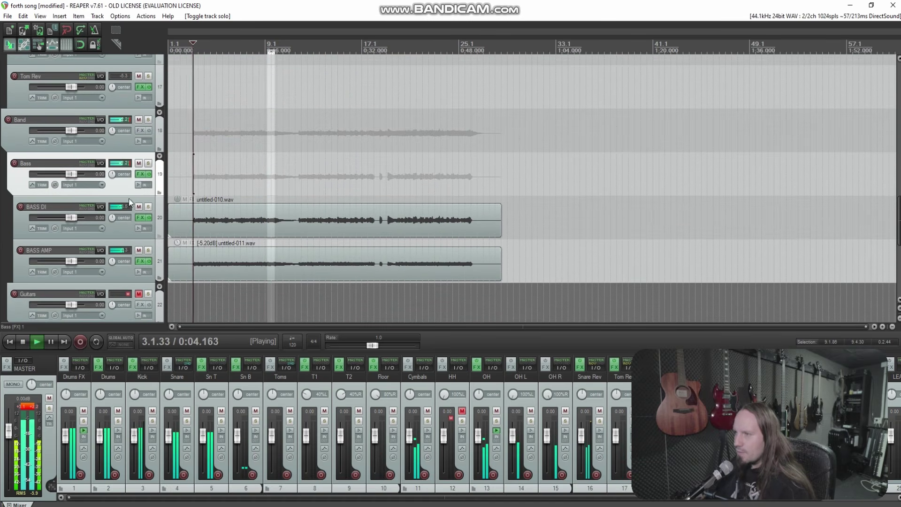
# Add ReaEQ after bloom in the Bass folder track's effects chain.
pyautogui.click(140, 174)
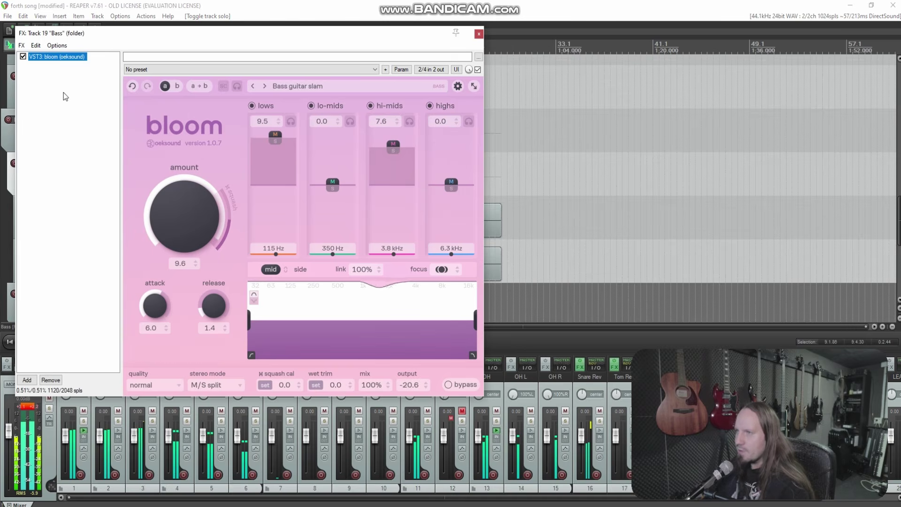
pyautogui.rightClick(63, 92)
pyautogui.click(84, 96)
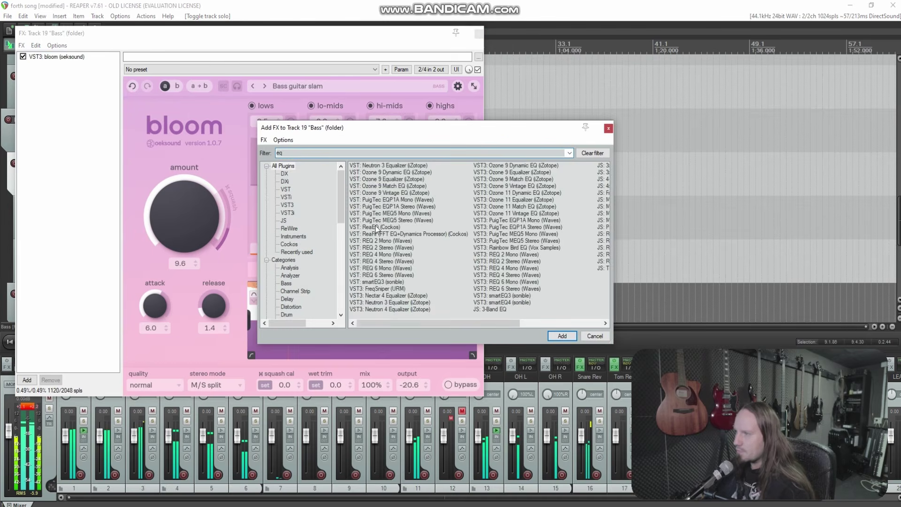
pyautogui.doubleClick(376, 227)
# Boost the bass EQ by 4.3 dB at 1637 Hz with 2.40 oct bandwidth and by 4.2 dB at 4071 Hz.
pyautogui.moveTo(137, 115); pyautogui.dragTo(154, 105)
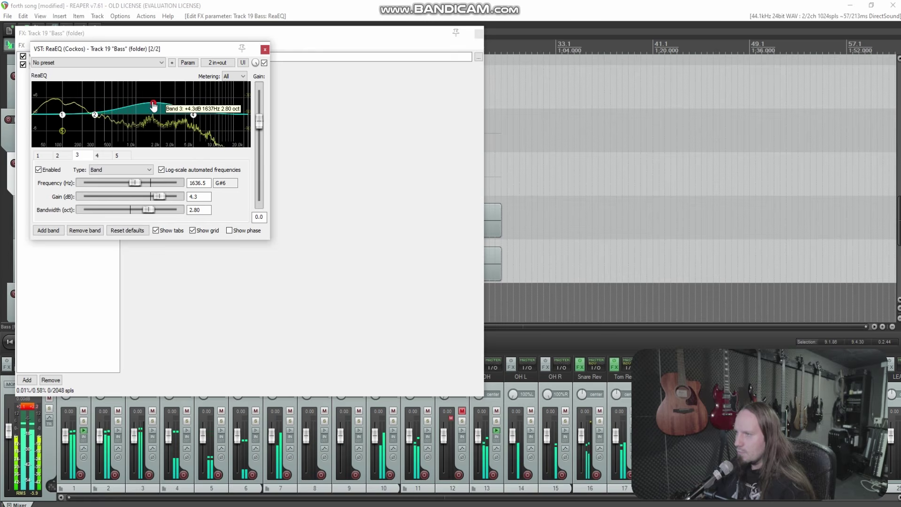
pyautogui.scroll(-4, 154, 106)
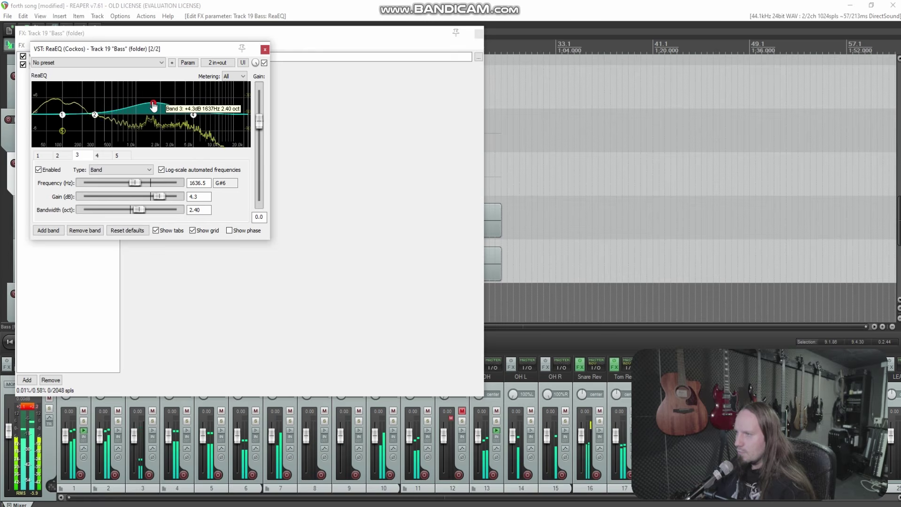
pyautogui.doubleClick(181, 101)
pyautogui.moveTo(181, 100); pyautogui.dragTo(186, 103)
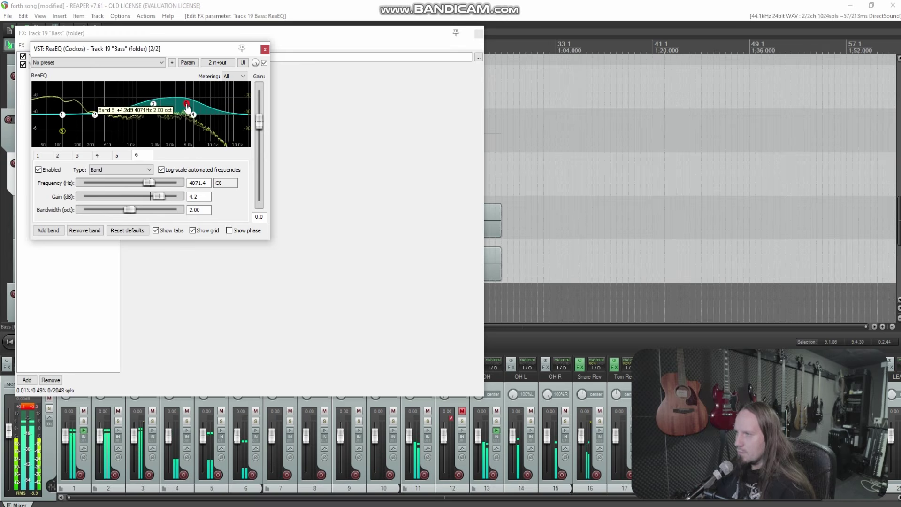
# Cut the bass EQ by 3.2 dB at 434.6 Hz with 1.20 oct bandwidth and close the Bass effects windows.
pyautogui.moveTo(98, 118)
pyautogui.mouseDown()
pyautogui.moveTo(111, 91)
pyautogui.moveTo(110, 126)
pyautogui.mouseUp()
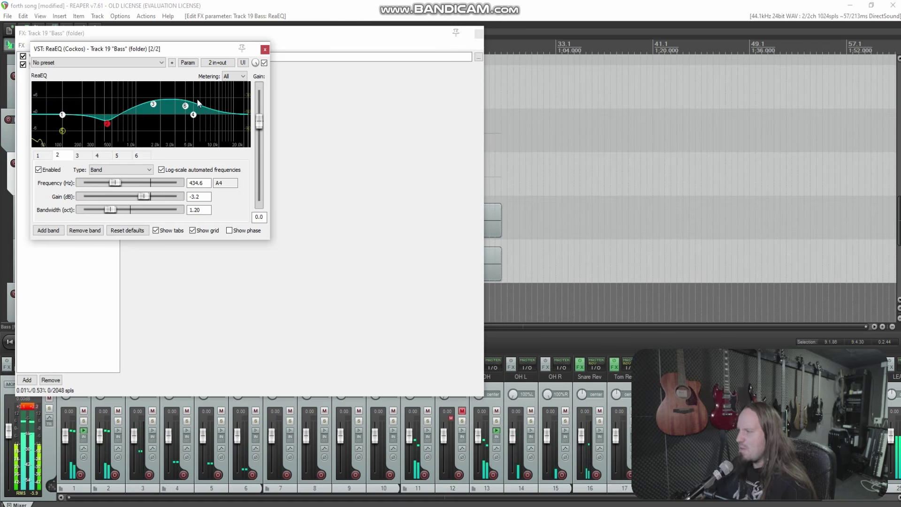
pyautogui.click(266, 49)
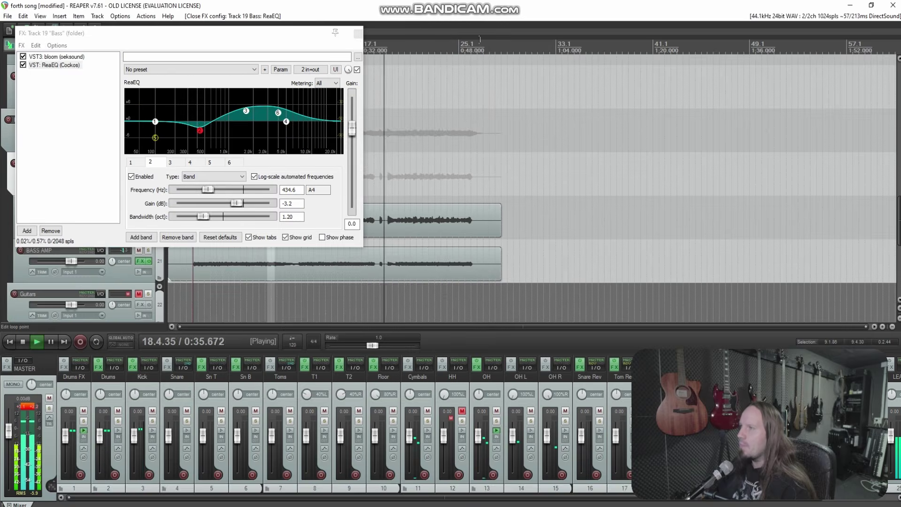
pyautogui.click(357, 33)
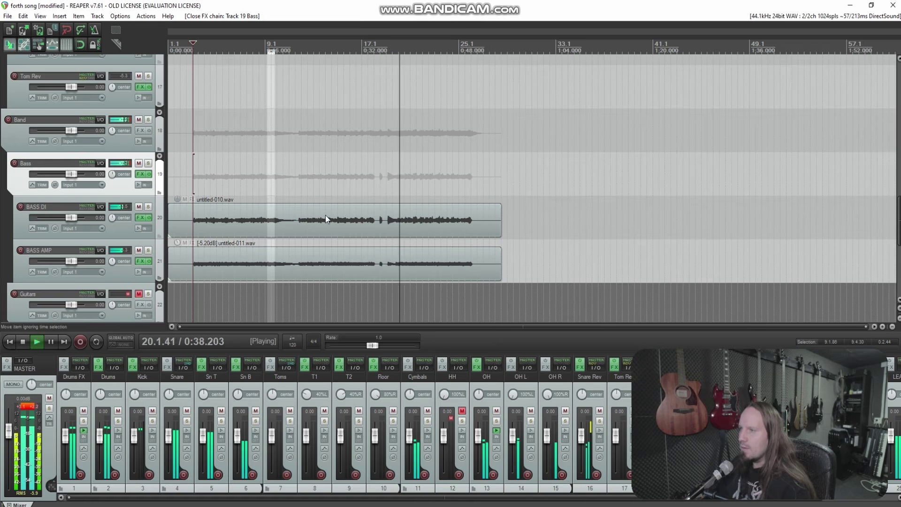
# Replay the drums and equalized bass from the bass entry to check how they sit together.
pyautogui.click(193, 161)
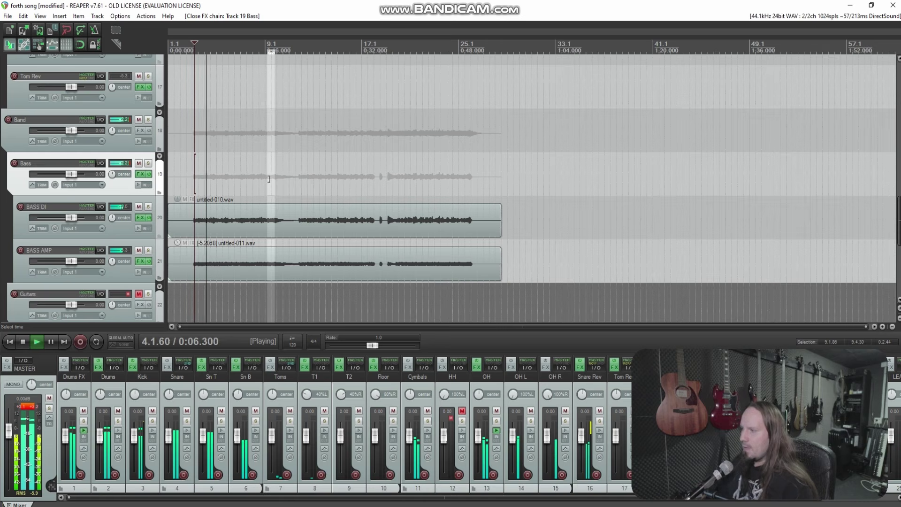
pyautogui.scroll(3, 389, 170)
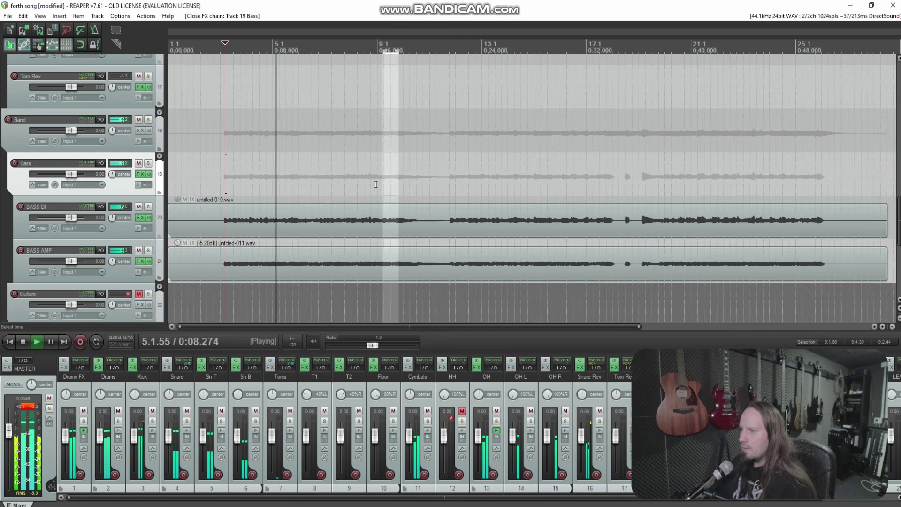
pyautogui.click(168, 367)
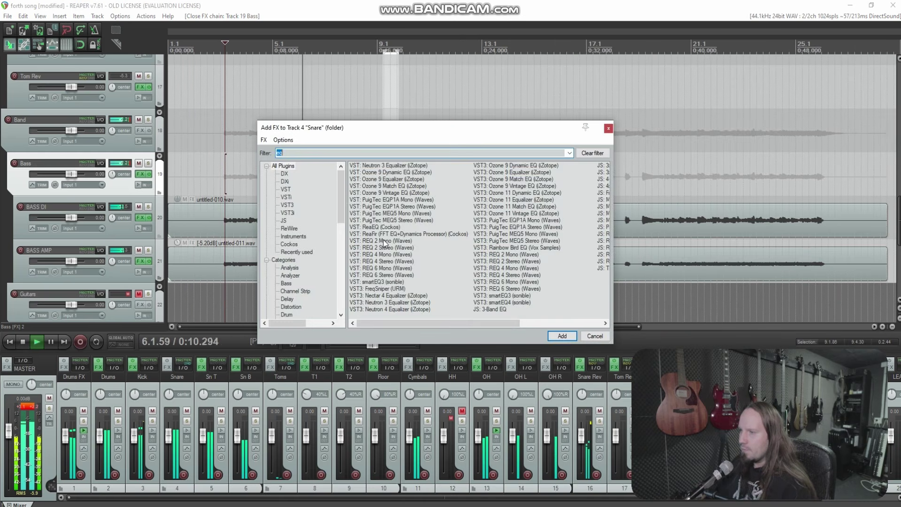
pyautogui.click(595, 336)
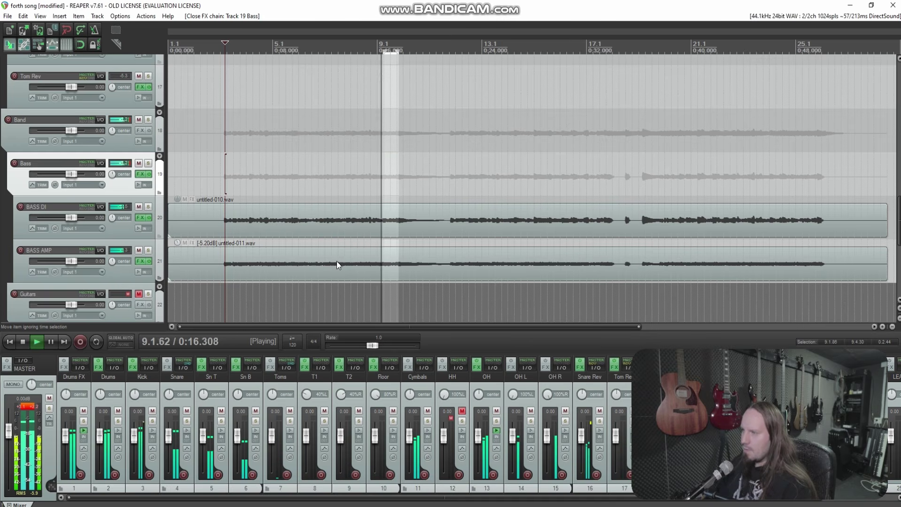
# Solo the Toms folder track during playback and add SPL Transient Designer Plus to its effects.
pyautogui.press('space')
pyautogui.press('space')
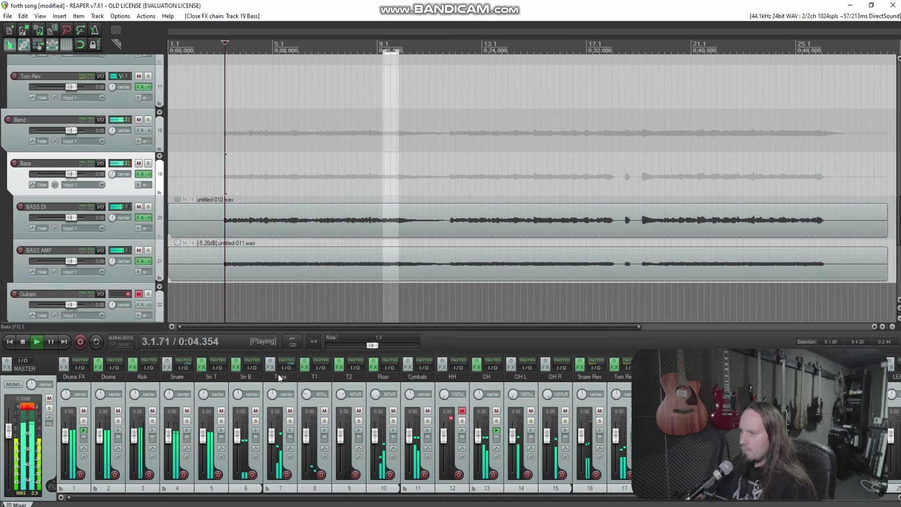
pyautogui.click(271, 368)
pyautogui.click(290, 421)
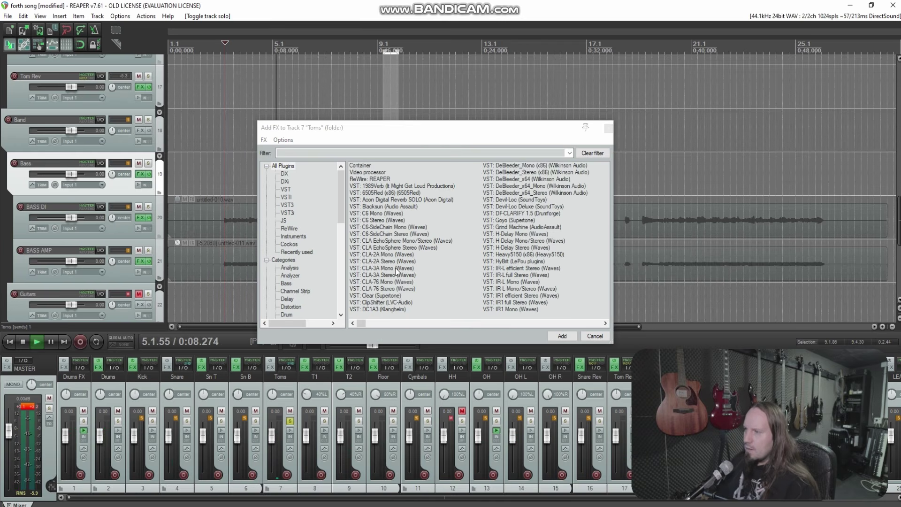
pyautogui.click(314, 150)
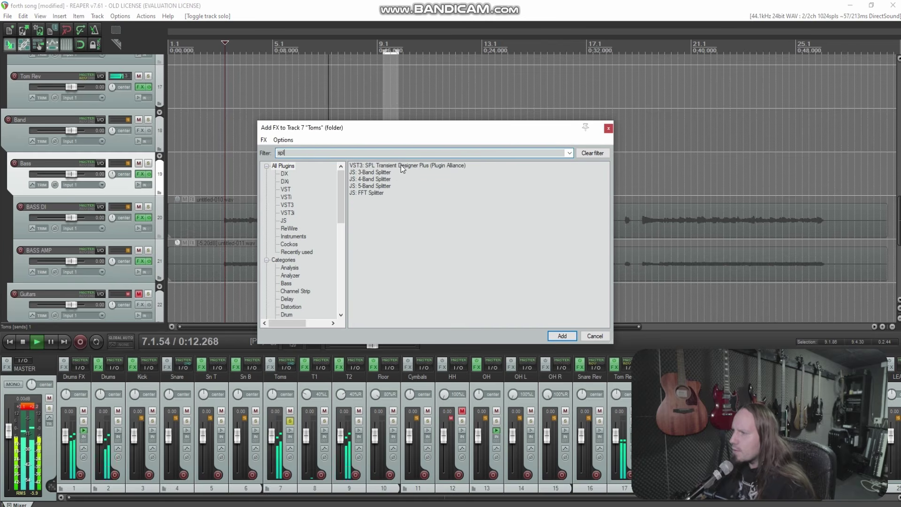
pyautogui.press('Return')
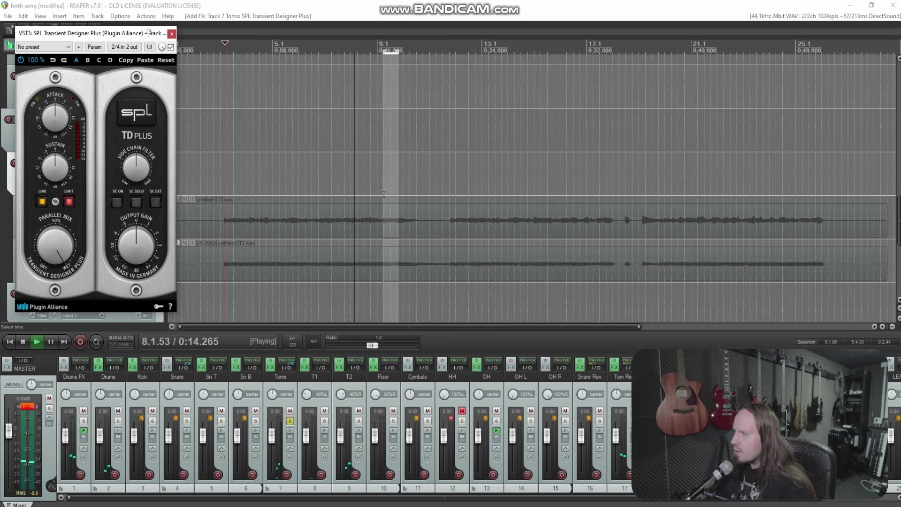
# Replay from the tom fill near bar 9, raise the Transient Designer's attack and sustain, and close its window.
pyautogui.press('space')
pyautogui.scroll(5, 1, 150)
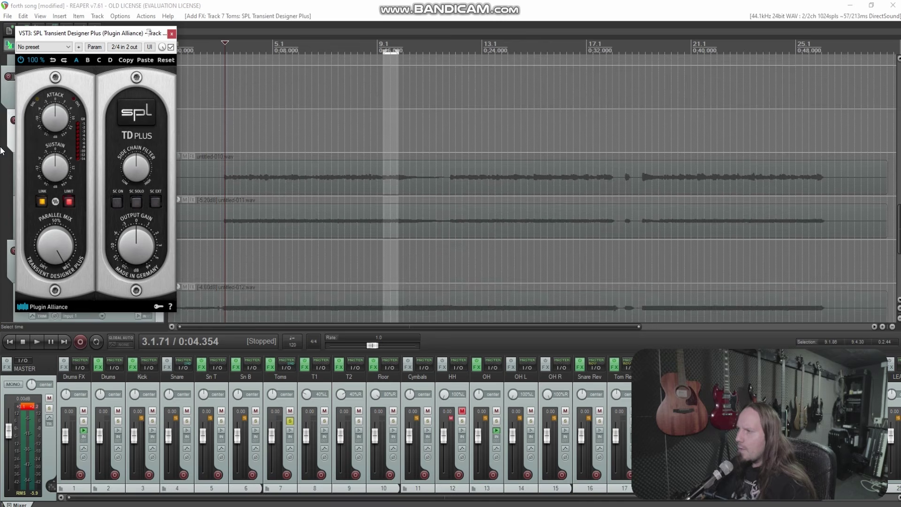
pyautogui.scroll(3, 434, 257)
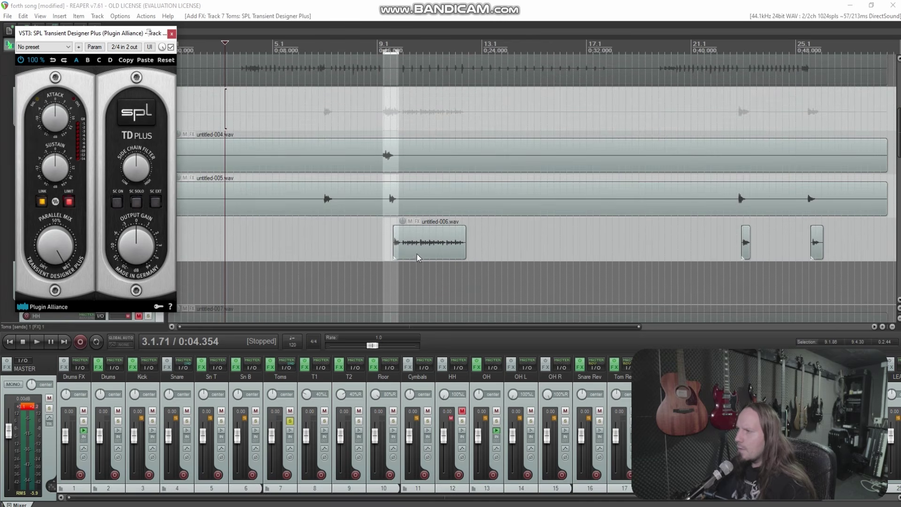
pyautogui.click(379, 129)
pyautogui.press('space')
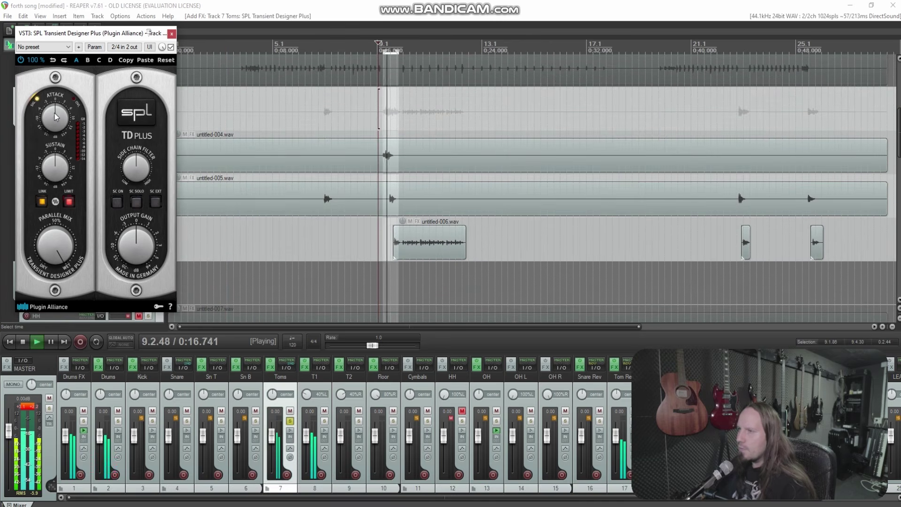
pyautogui.moveTo(55, 106); pyautogui.dragTo(60, 115)
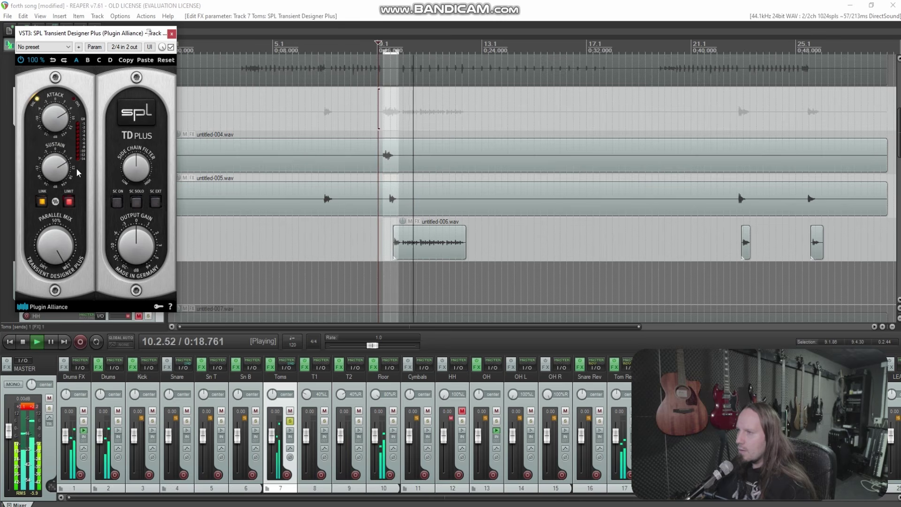
pyautogui.click(172, 34)
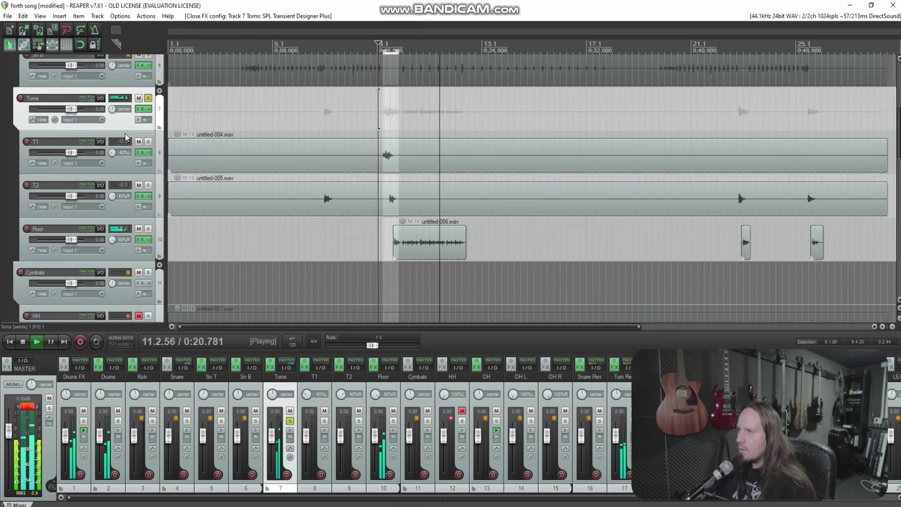
# Add the Waves C6 Stereo compressor after the Transient Designer in the Toms effects chain.
pyautogui.click(139, 111)
pyautogui.rightClick(71, 94)
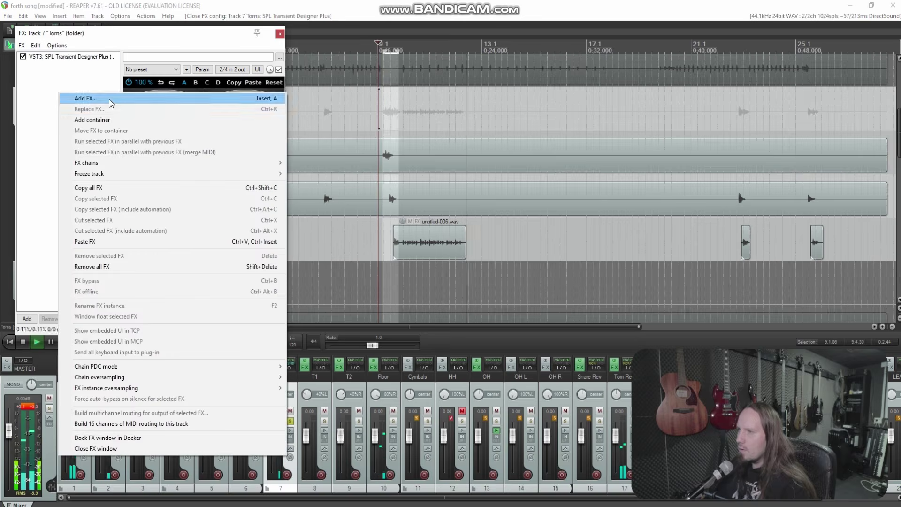
pyautogui.click(108, 99)
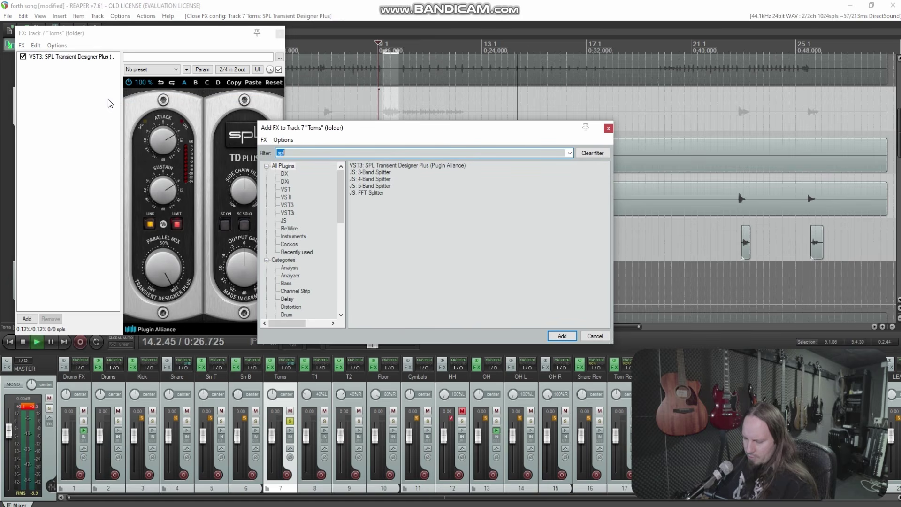
pyautogui.write('c6')
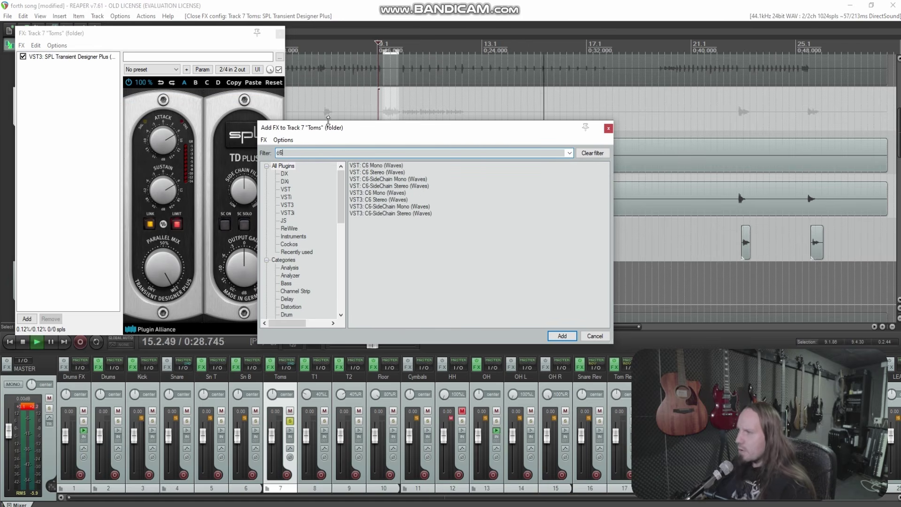
pyautogui.click(378, 172)
pyautogui.doubleClick(381, 175)
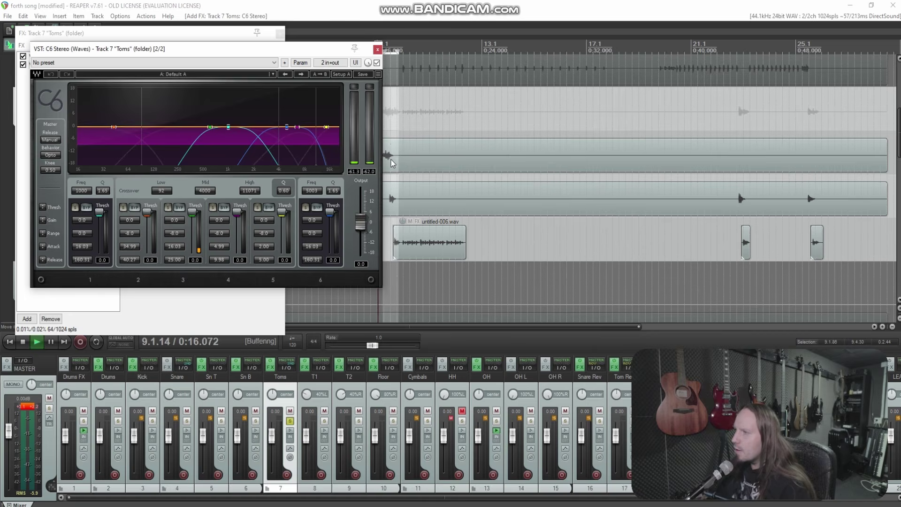
# On the toms' C6, set band 2 to threshold -28.6 with low crossover 121, and band 3 to threshold -28.4, gain 3.0, mid crossover 680.
pyautogui.click(123, 207)
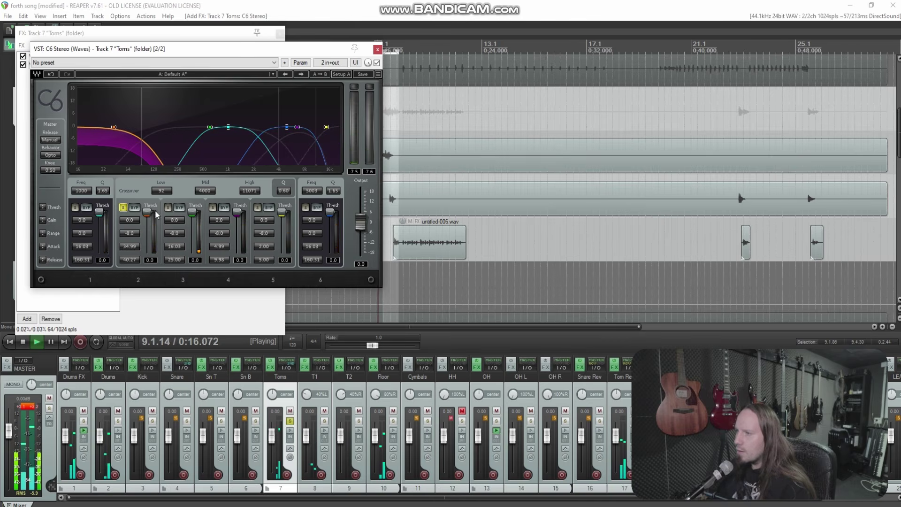
pyautogui.moveTo(147, 212); pyautogui.dragTo(146, 225)
pyautogui.moveTo(161, 191); pyautogui.dragTo(161, 181)
pyautogui.click(123, 207)
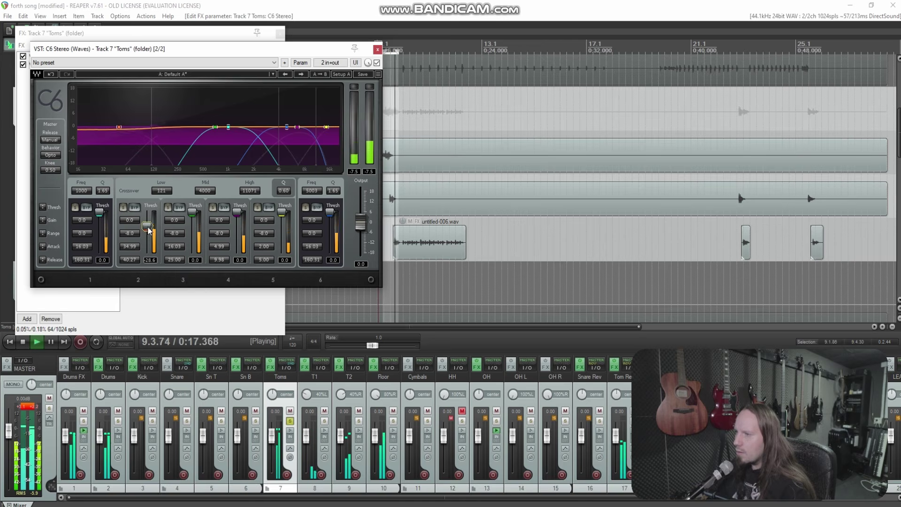
pyautogui.click(168, 206)
pyautogui.moveTo(204, 190); pyautogui.dragTo(205, 197)
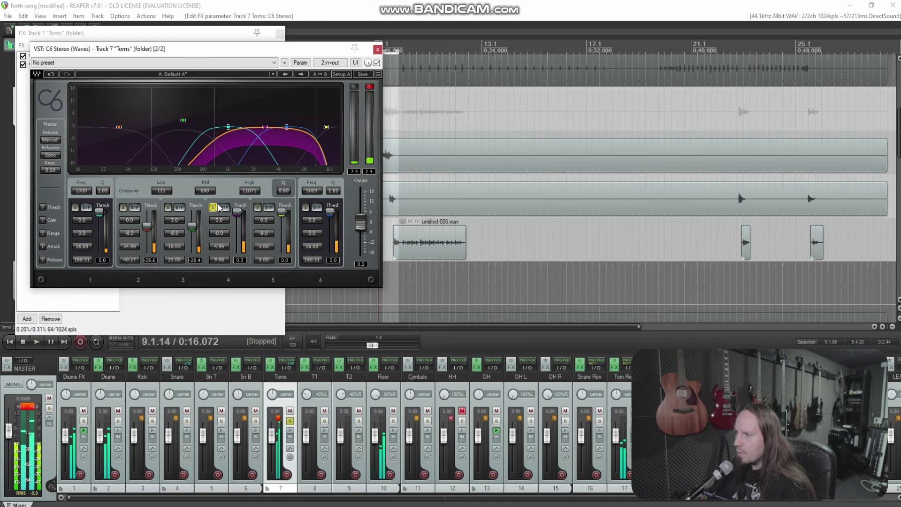
# Set C6 band 4 to threshold -21.5, gain 2.5 and high crossover 8117, and band 5's threshold to -25.0.
pyautogui.press('space')
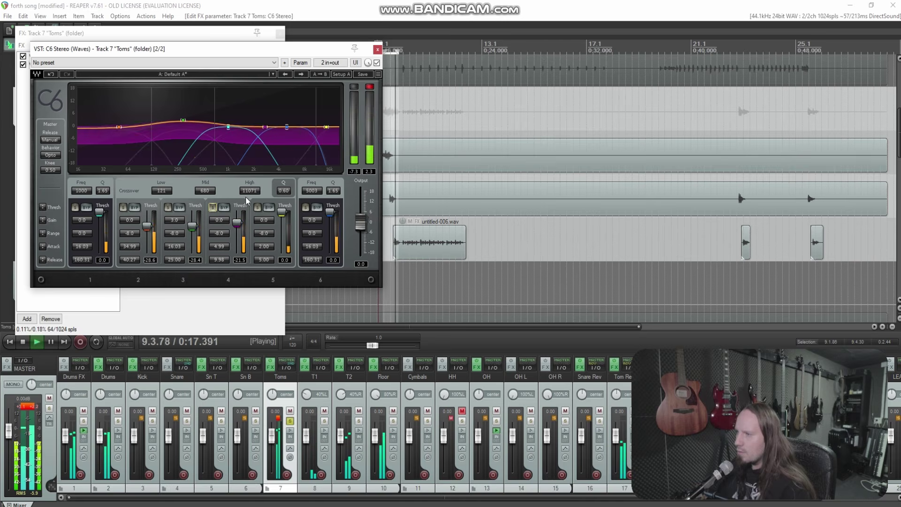
pyautogui.moveTo(223, 223); pyautogui.dragTo(223, 212)
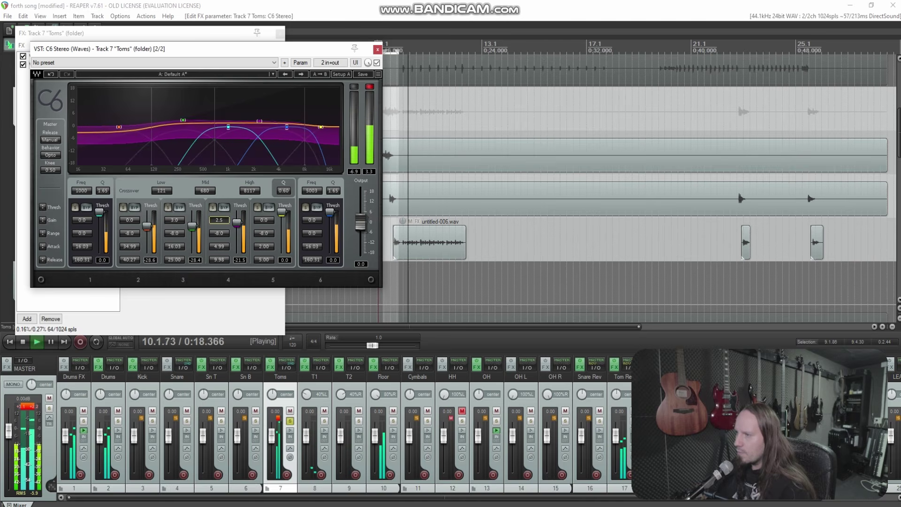
pyautogui.press('space')
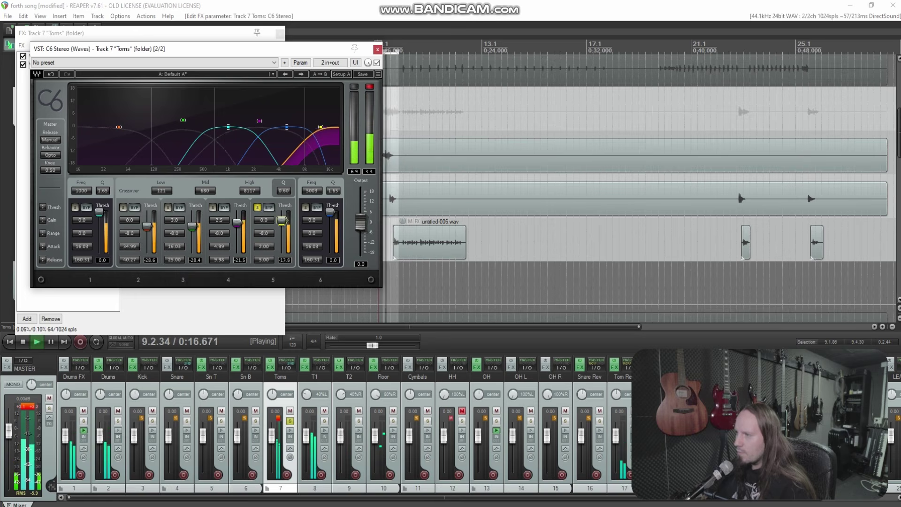
pyautogui.click(258, 208)
pyautogui.press('space')
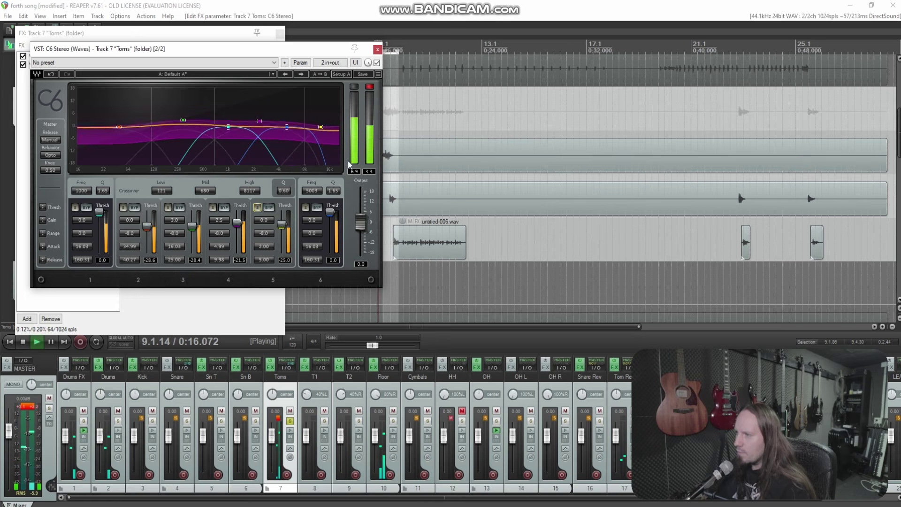
# Close the Toms effects windows, unsolo the Toms track and replay the tom fill in the full mix.
pyautogui.click(378, 50)
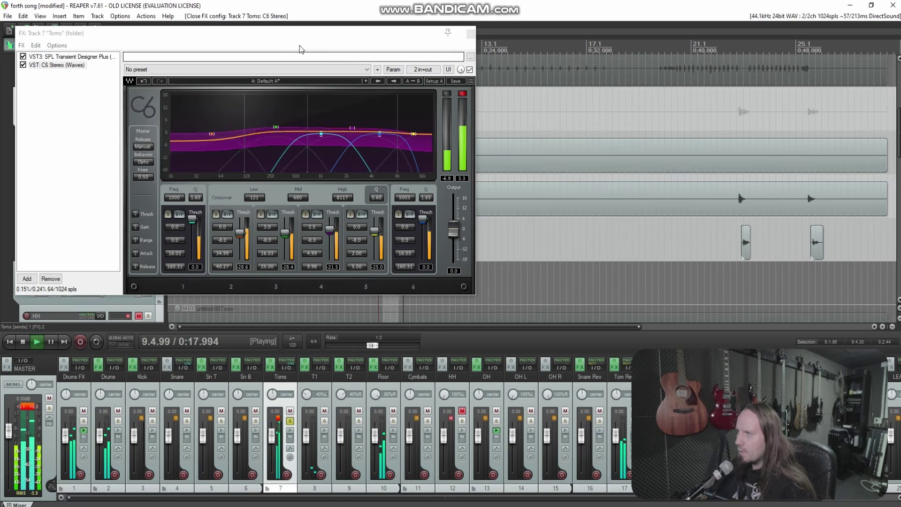
pyautogui.click(470, 34)
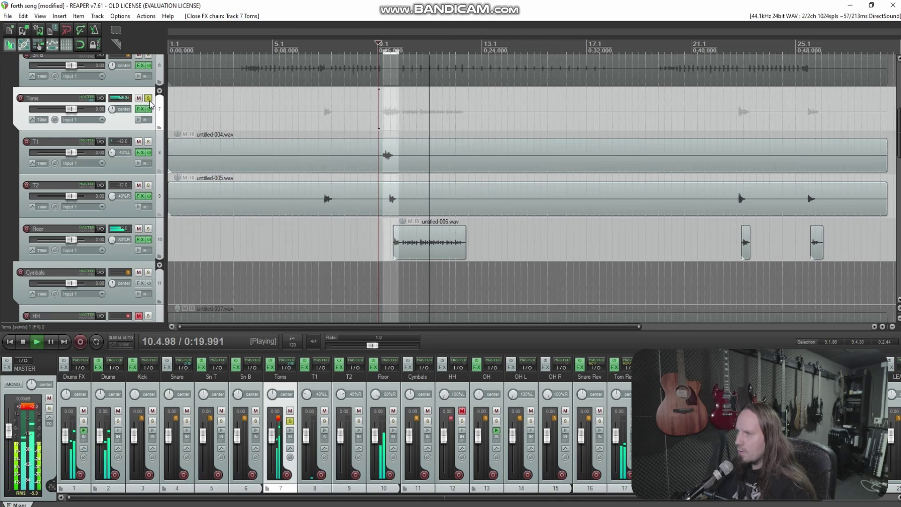
pyautogui.click(149, 98)
pyautogui.click(377, 118)
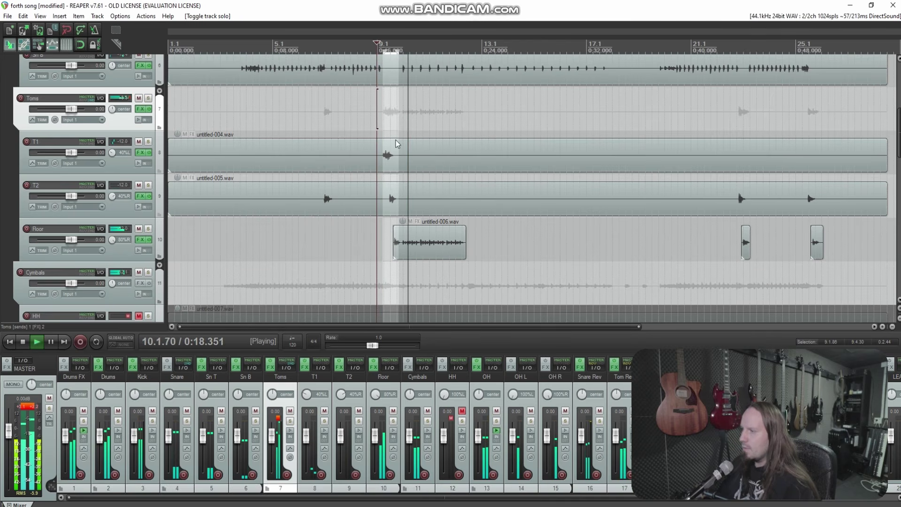
# Add Black Salt Audio Escalator after ReaEQ in the Bass folder track's effects chain.
pyautogui.scroll(-5, 34, 193)
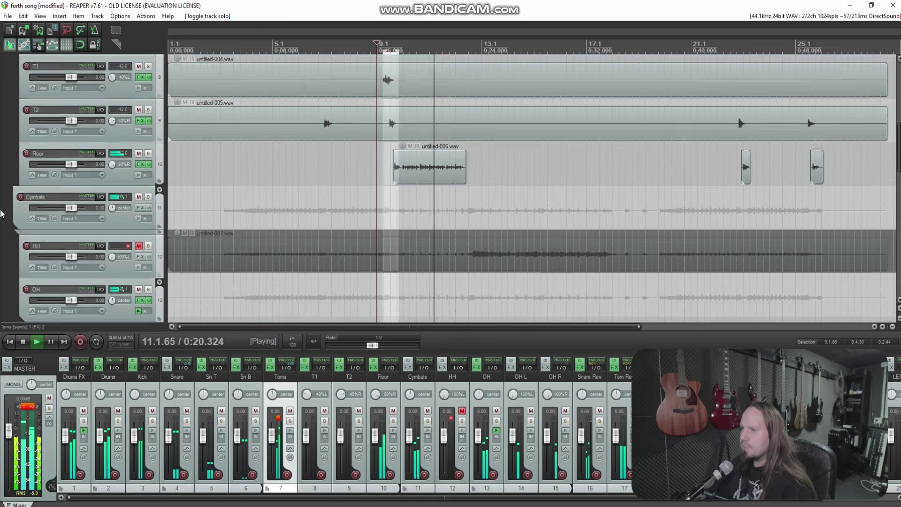
pyautogui.scroll(-7, 70, 207)
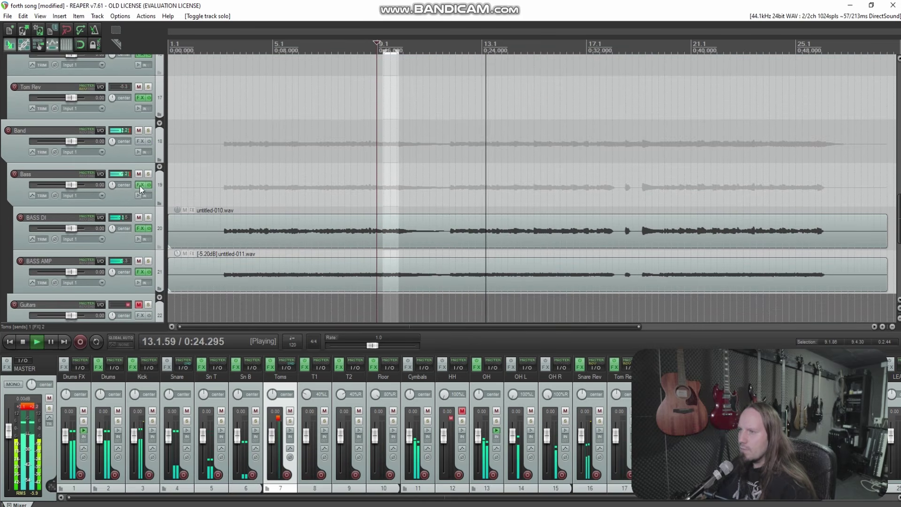
pyautogui.click(139, 185)
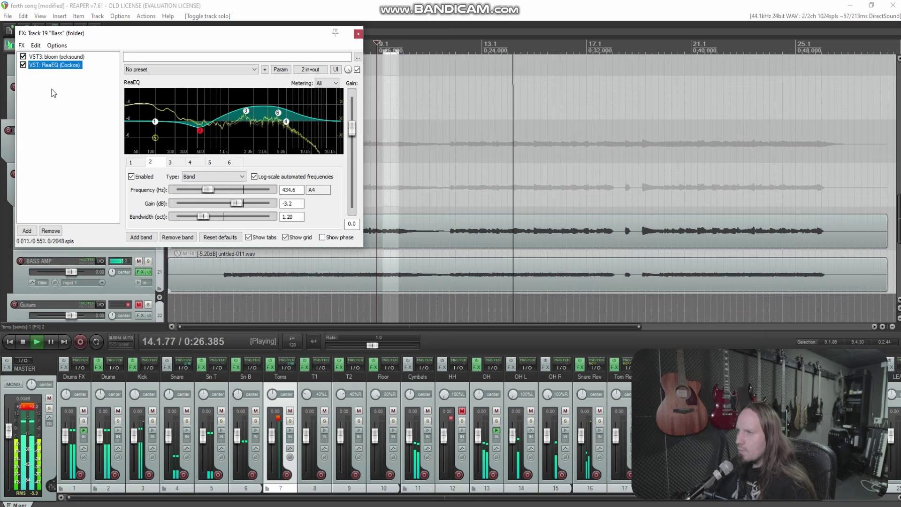
pyautogui.rightClick(52, 89)
pyautogui.click(77, 96)
pyautogui.write('esc')
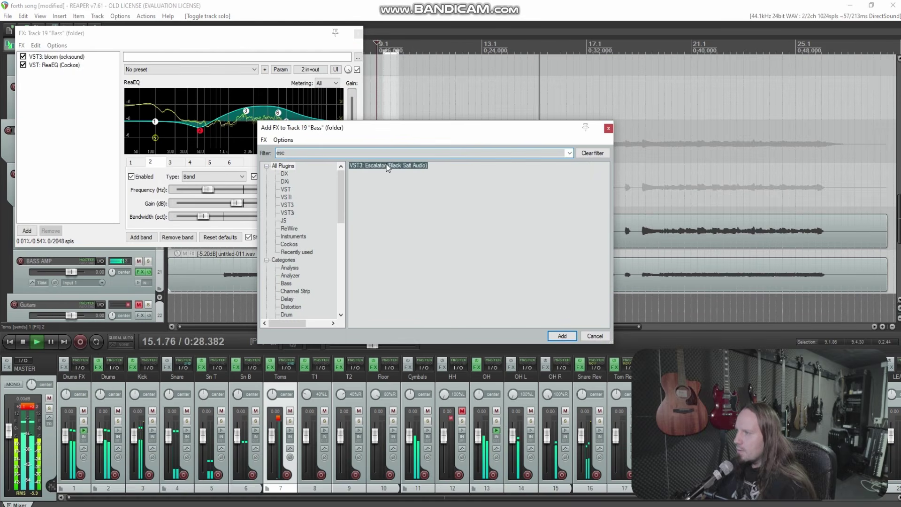
pyautogui.doubleClick(388, 165)
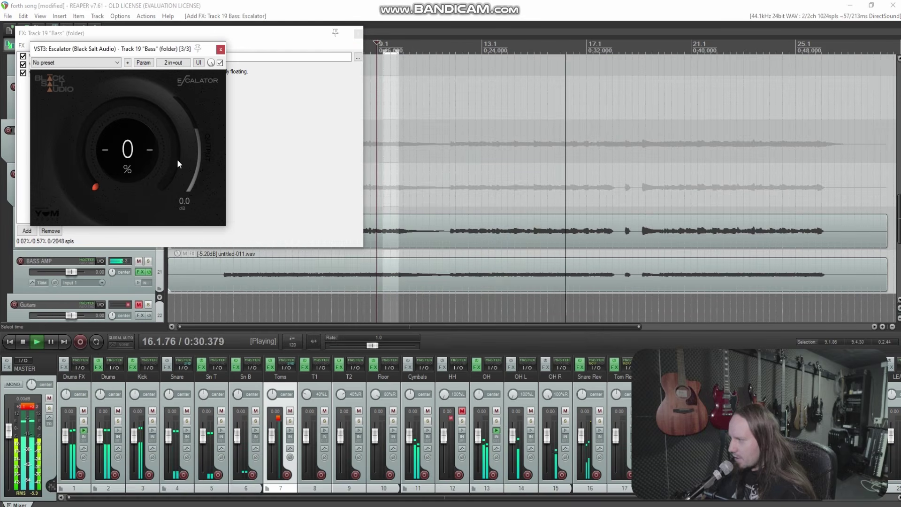
# Set the bass Escalator to 60% with its output at -5.2 dB, and close the Bass effects windows.
pyautogui.moveTo(133, 160); pyautogui.dragTo(131, 60)
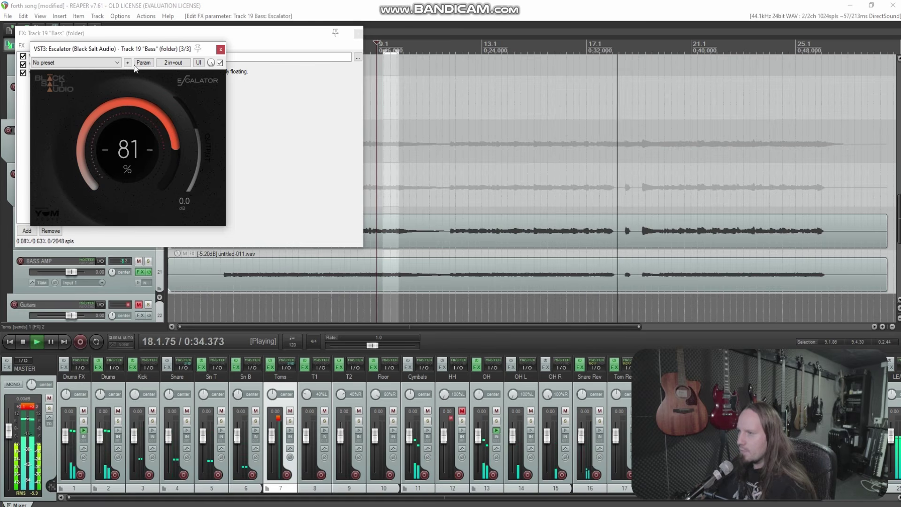
pyautogui.scroll(-5, 143, 126)
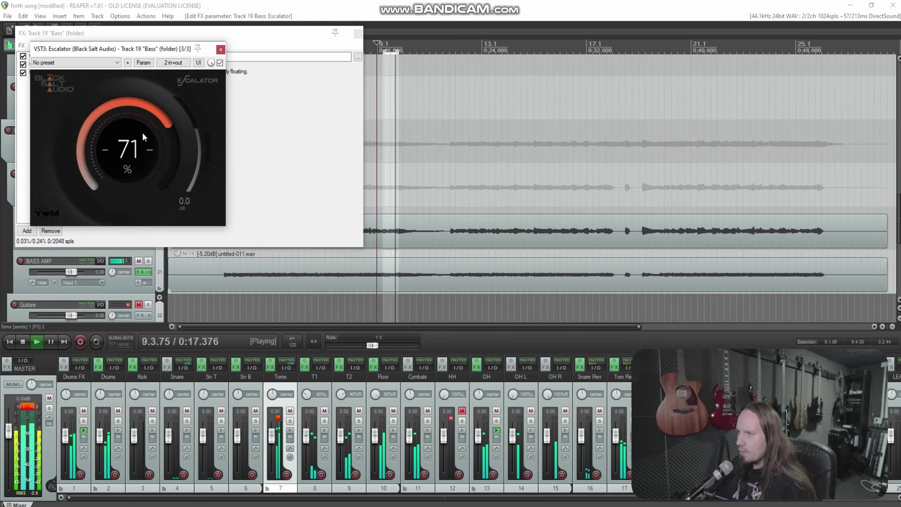
pyautogui.scroll(-7, 142, 141)
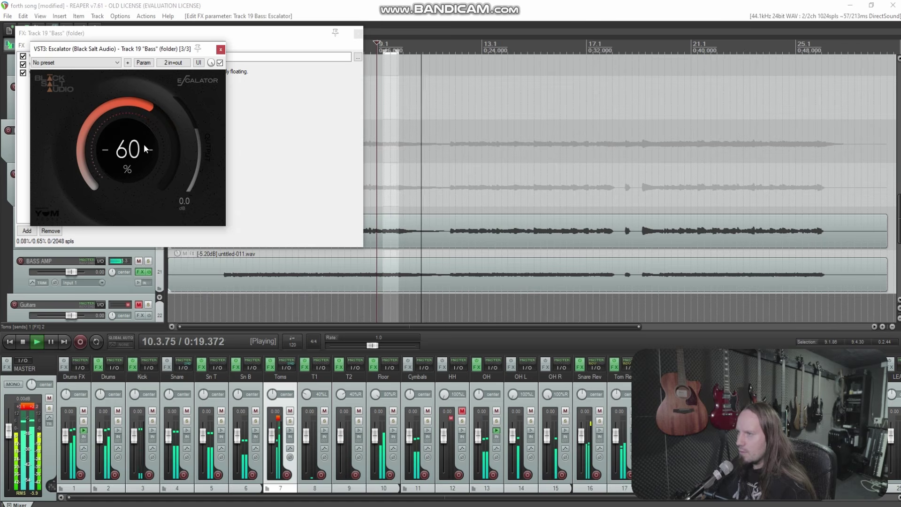
pyautogui.moveTo(198, 142); pyautogui.dragTo(198, 151)
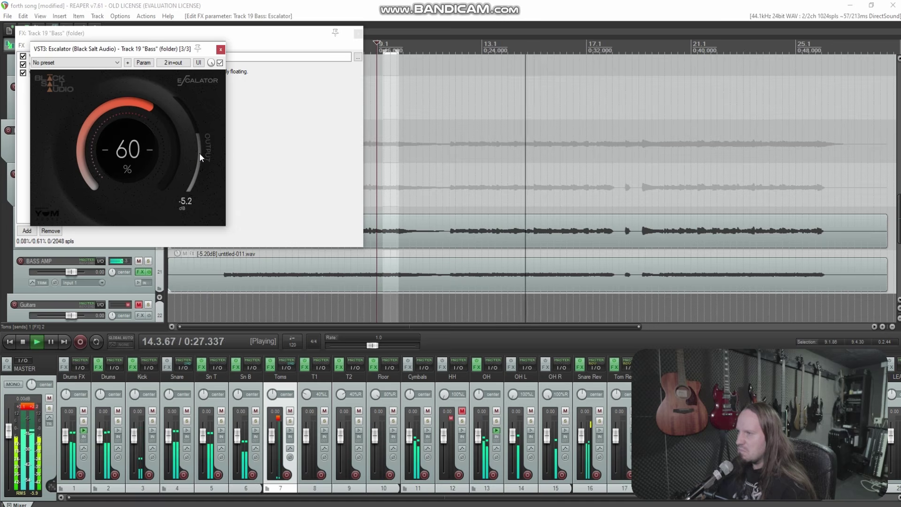
pyautogui.click(220, 49)
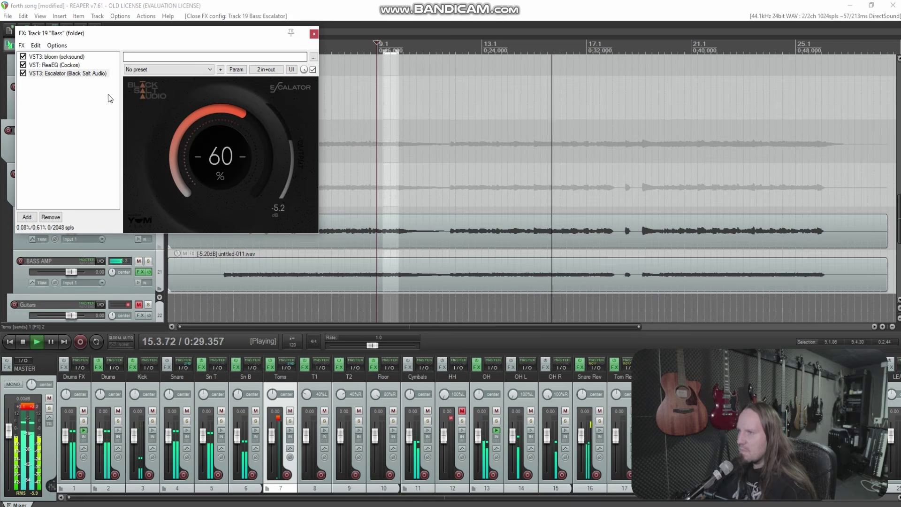
pyautogui.press('Escape')
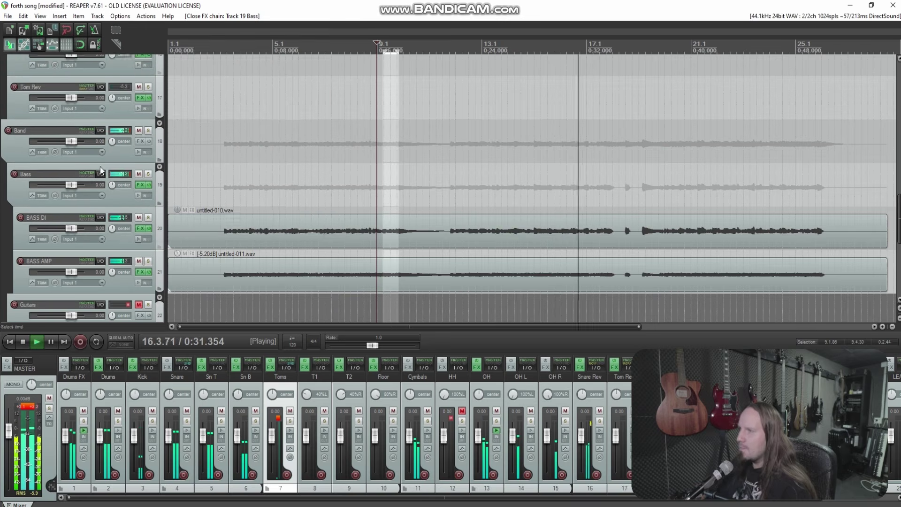
pyautogui.scroll(-1, 0, 239)
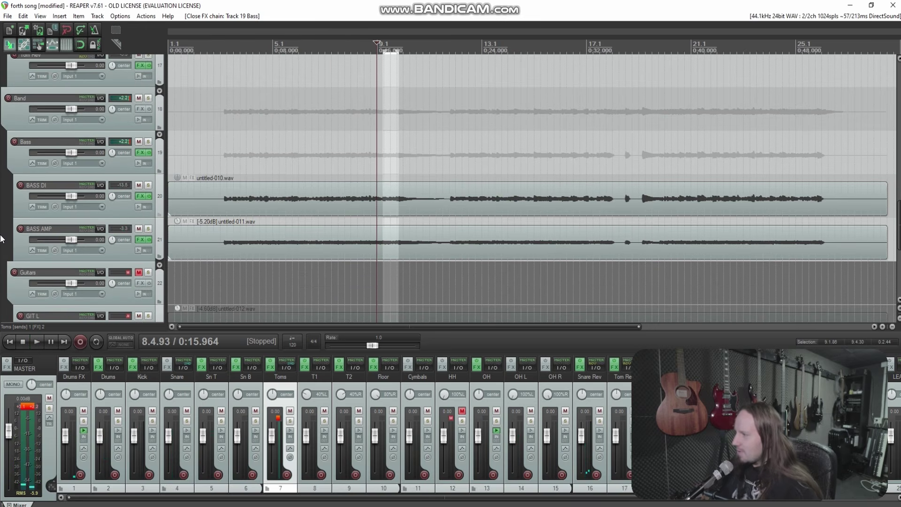
# Unmute the Guitars folder track and play the song from where the bass comes in, near bar 3.
pyautogui.scroll(-1, 14, 240)
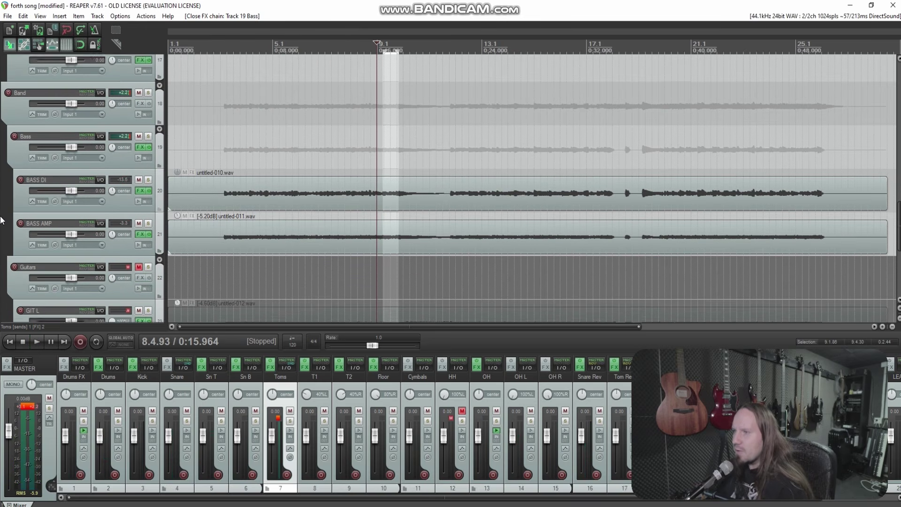
pyautogui.click(139, 256)
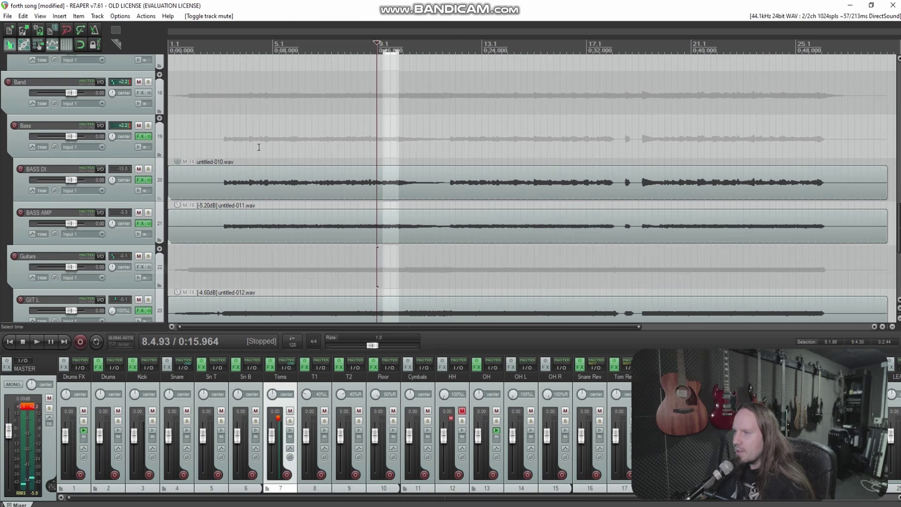
pyautogui.click(226, 121)
pyautogui.press('space')
pyautogui.scroll(-3, 45, 221)
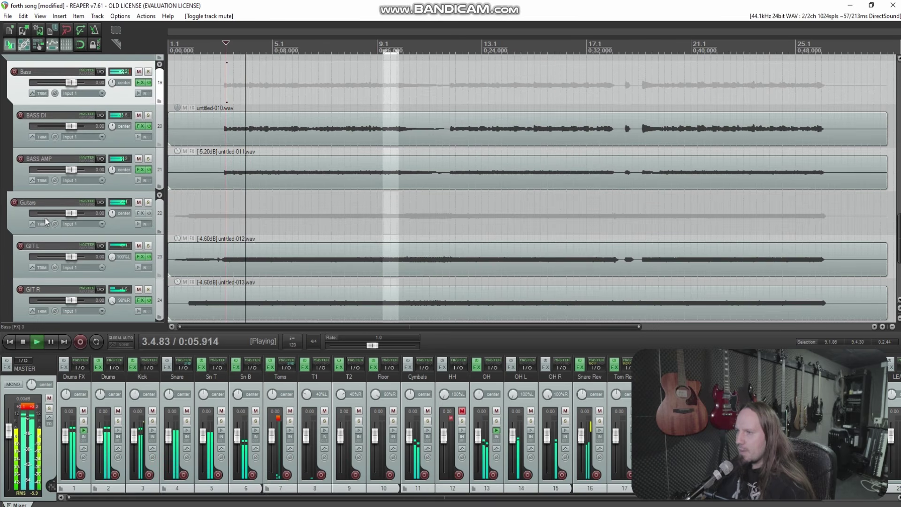
# Add the VST3 smartEQ4 (sonible) plug-in to the Guitars folder track.
pyautogui.click(140, 214)
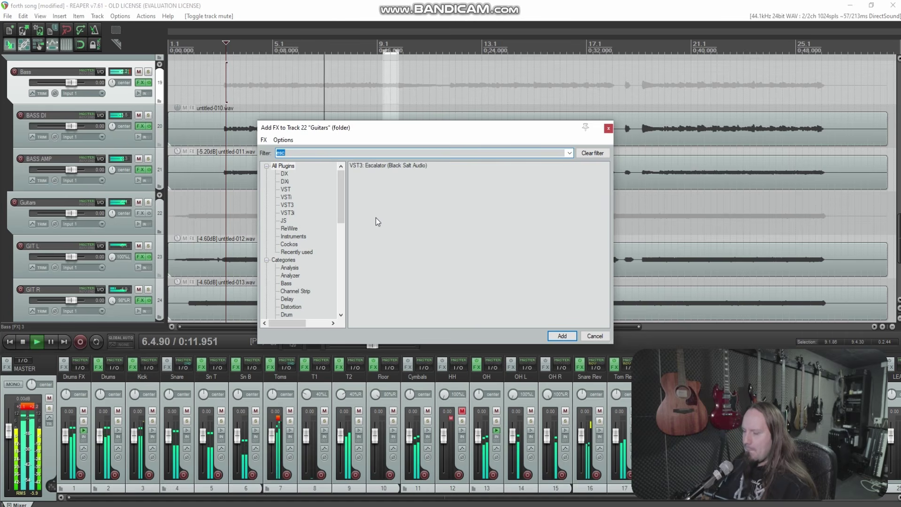
pyautogui.write('smart')
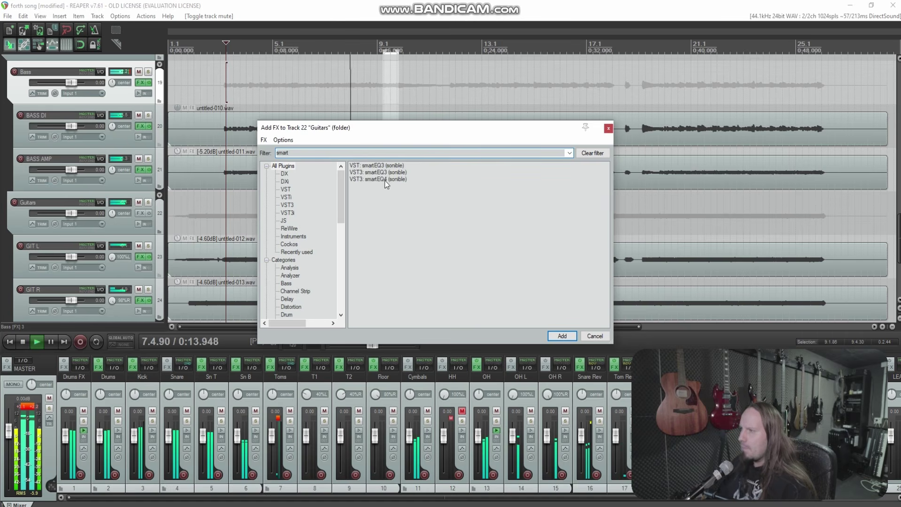
pyautogui.click(385, 180)
pyautogui.doubleClick(384, 179)
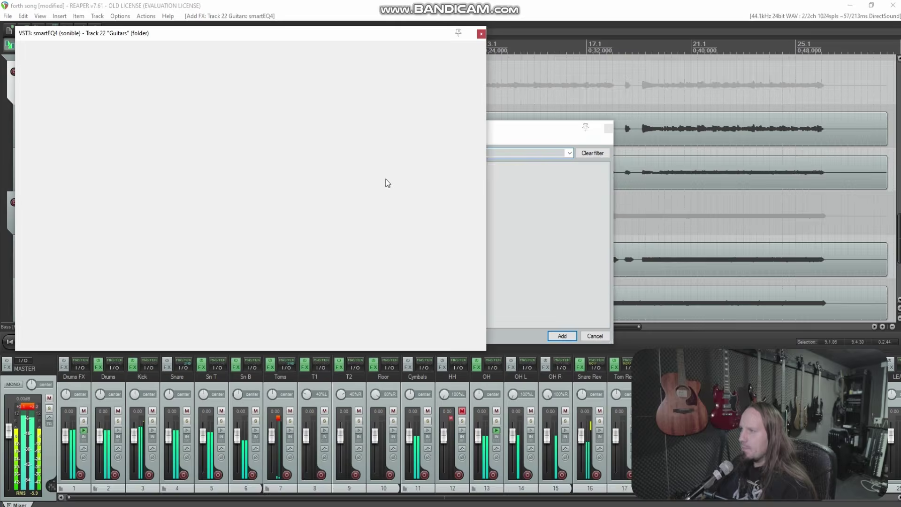
# Sweep a boosted band up the guitars' midrange and turn it into a 2.3 kHz cut of about -1.9 dB with Q 1.66.
pyautogui.doubleClick(322, 217)
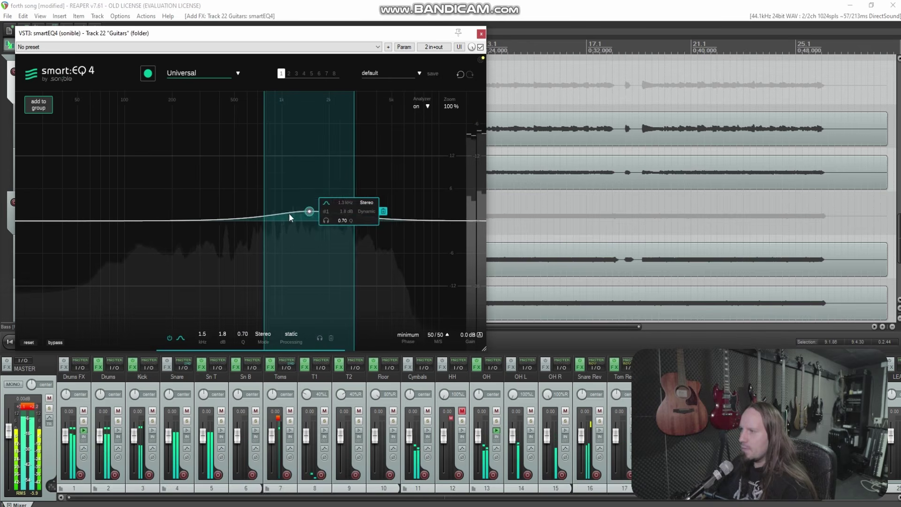
pyautogui.moveTo(322, 217); pyautogui.dragTo(338, 180)
pyautogui.scroll(4, 340, 182)
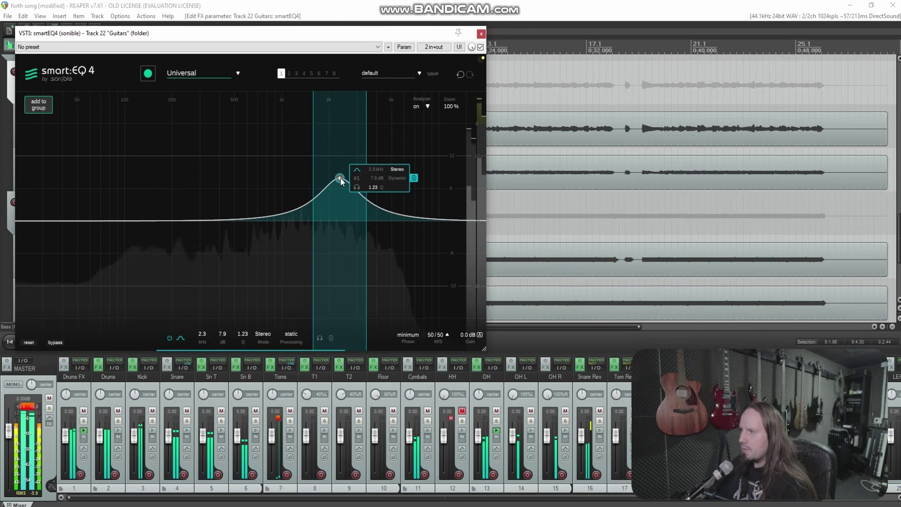
pyautogui.moveTo(340, 179); pyautogui.dragTo(339, 230)
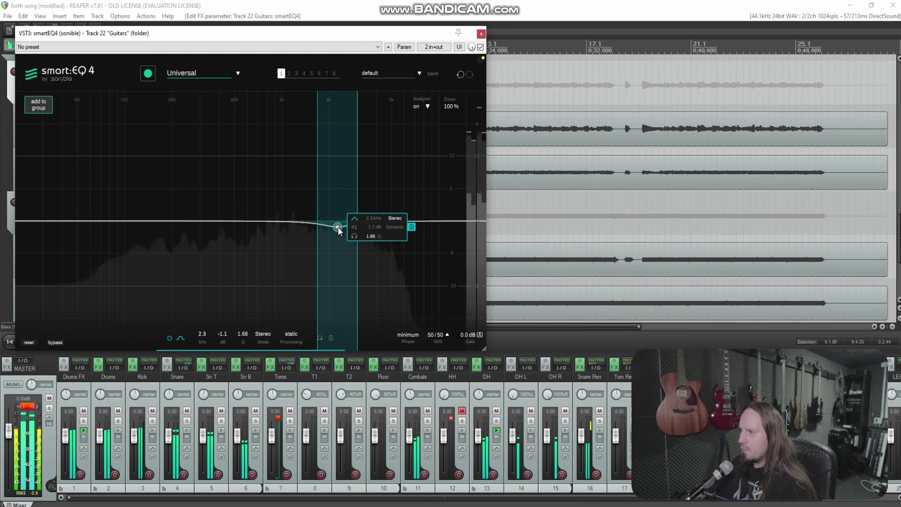
# Add a 300 Hz boost of 5.8 dB with Q 0.77 and lower the equalizer's output gain to -3.1 dB.
pyautogui.doubleClick(214, 187)
pyautogui.moveTo(214, 187)
pyautogui.mouseDown()
pyautogui.moveTo(215, 161)
pyautogui.moveTo(188, 182)
pyautogui.moveTo(145, 172)
pyautogui.moveTo(228, 181)
pyautogui.moveTo(217, 181)
pyautogui.moveTo(216, 205)
pyautogui.moveTo(231, 182)
pyautogui.moveTo(202, 162)
pyautogui.moveTo(203, 198)
pyautogui.moveTo(211, 168)
pyautogui.moveTo(201, 155)
pyautogui.moveTo(201, 187)
pyautogui.mouseUp()
pyautogui.scroll(-4, 213, 170)
pyautogui.scroll(4, 145, 173)
pyautogui.scroll(1, 235, 172)
pyautogui.scroll(1, 211, 168)
pyautogui.scroll(-1, 201, 187)
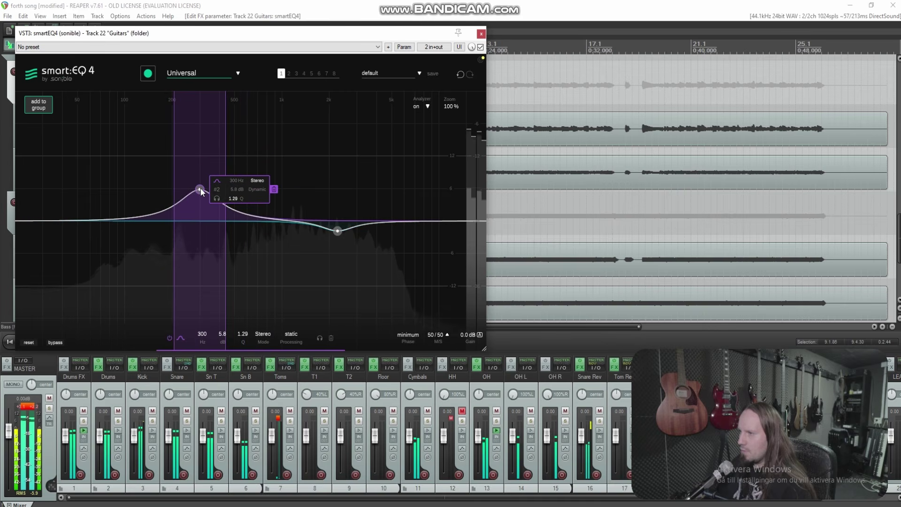
pyautogui.scroll(-2, 200, 188)
pyautogui.scroll(-1, 466, 336)
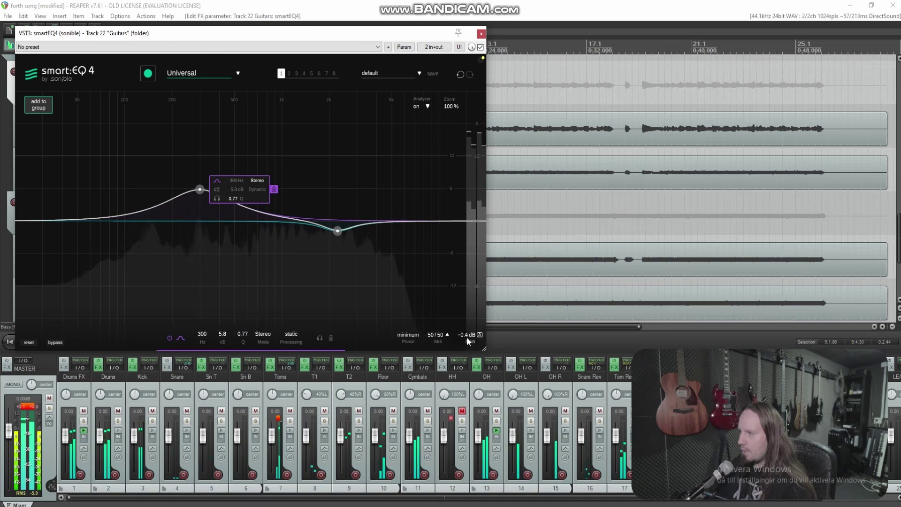
pyautogui.scroll(-5, 467, 342)
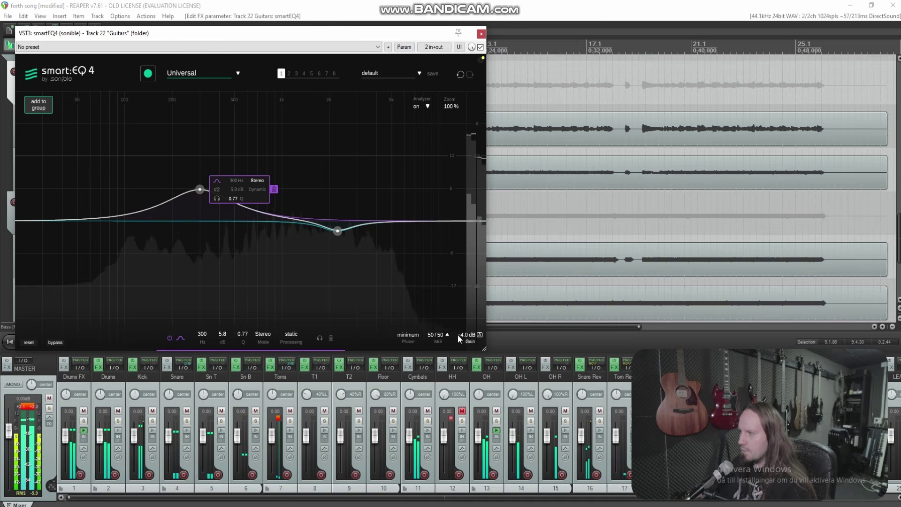
pyautogui.scroll(1, 467, 335)
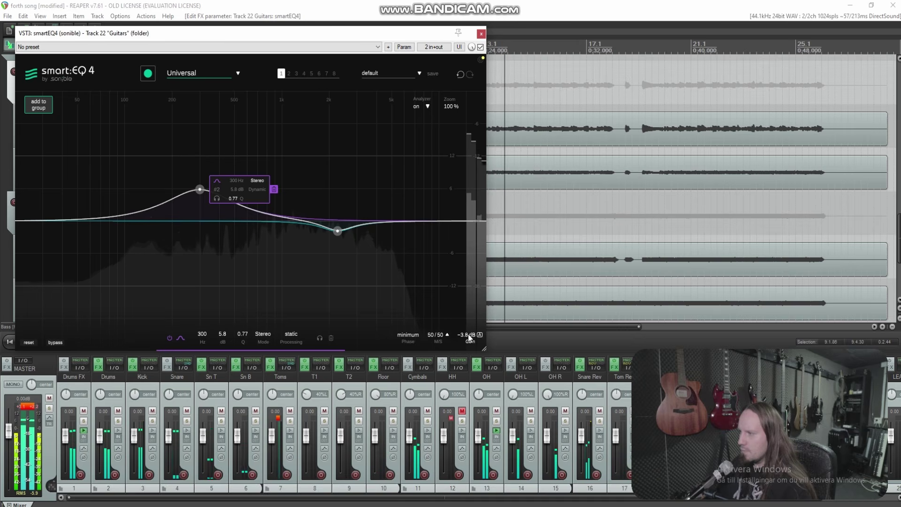
# Add a broad midrange boost at about 805 Hz of about 5 dB with Q 0.62.
pyautogui.doubleClick(255, 141)
pyautogui.moveTo(254, 142); pyautogui.dragTo(267, 195)
pyautogui.scroll(-3, 257, 148)
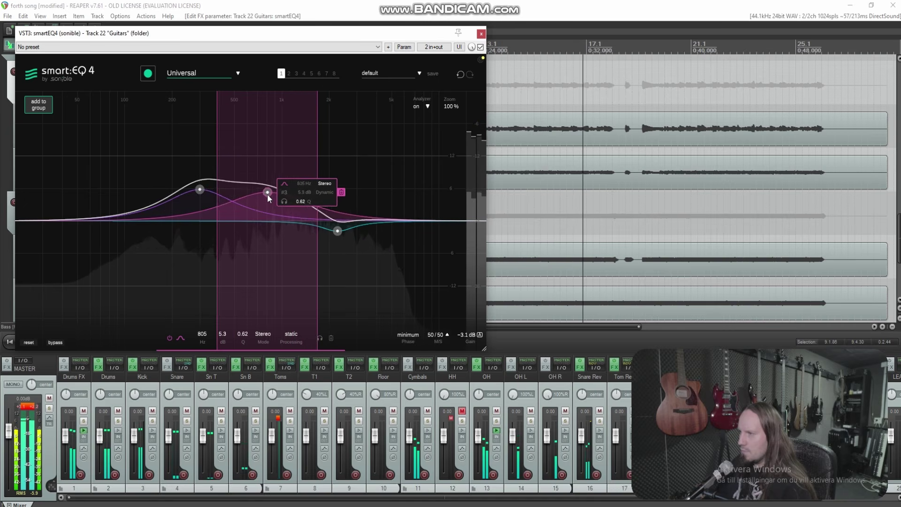
# Add a high-mid band, sweep it for harshness and set a narrow 3.5 kHz cut of -2.5 dB with Q 6.36.
pyautogui.doubleClick(384, 200)
pyautogui.scroll(8, 384, 200)
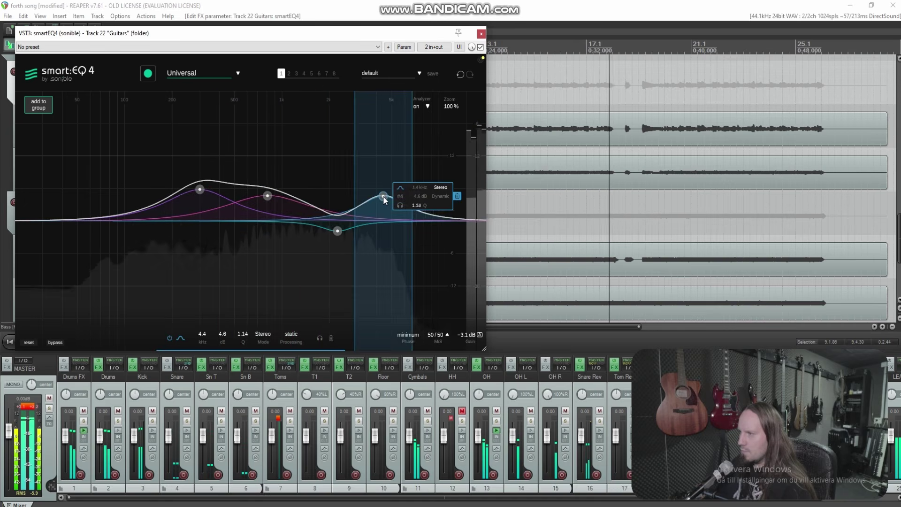
pyautogui.moveTo(384, 199); pyautogui.dragTo(368, 156)
pyautogui.scroll(4, 368, 156)
pyautogui.moveTo(372, 198); pyautogui.dragTo(374, 232)
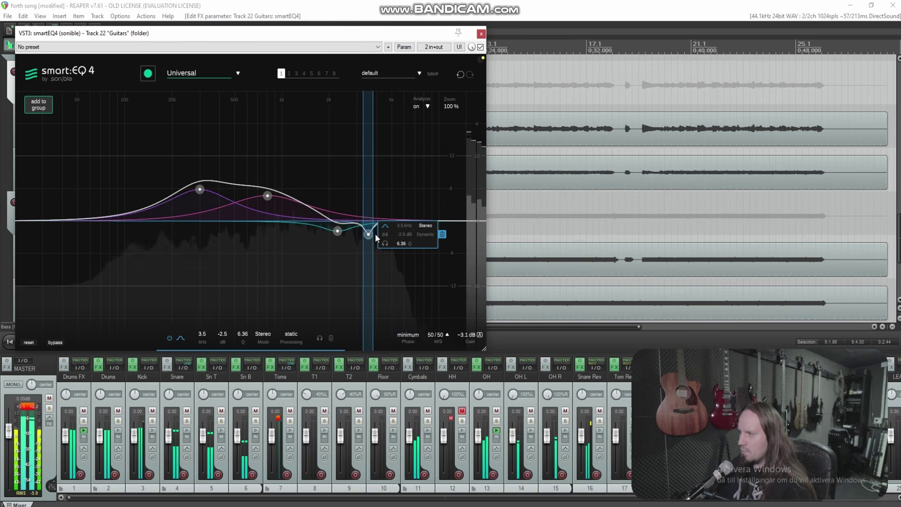
# Add a narrow cut just above 5 kHz and a treble boost of 2.5 dB at 10.1 kHz with Q 0.70.
pyautogui.doubleClick(402, 196)
pyautogui.scroll(6, 403, 200)
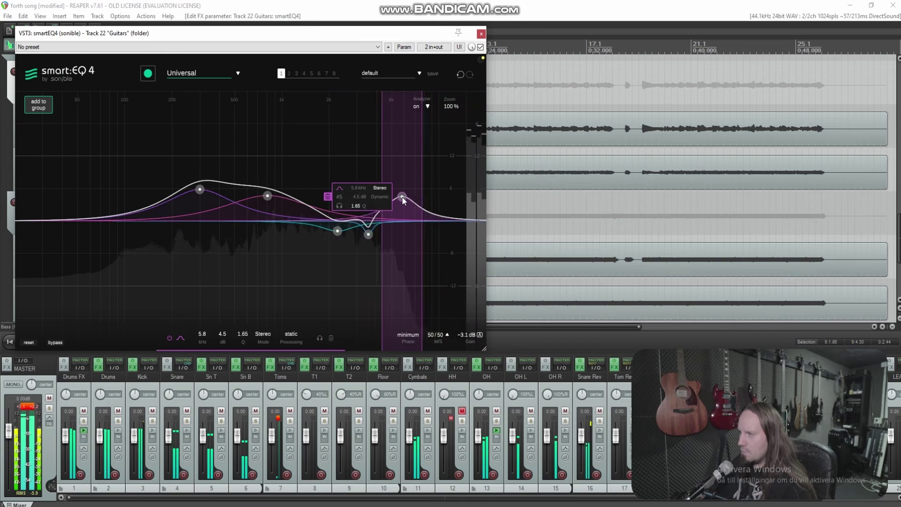
pyautogui.moveTo(402, 197); pyautogui.dragTo(393, 229)
pyautogui.scroll(2, 394, 158)
pyautogui.doubleClick(427, 180)
pyautogui.moveTo(427, 182); pyautogui.dragTo(440, 206)
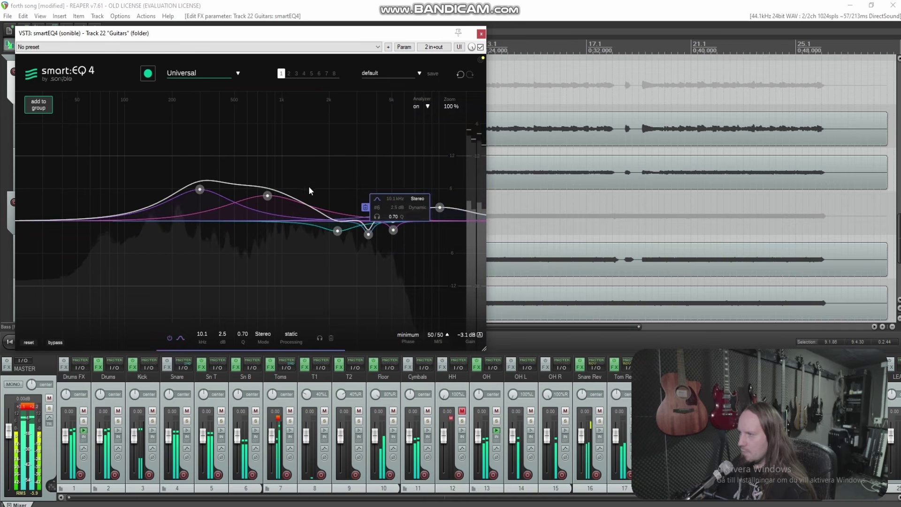
# Shift the 805 Hz boost to 1.1 kHz at about 2 dB, and add a 650 Hz cut of about -2 dB with Q 2.17.
pyautogui.moveTo(267, 196); pyautogui.dragTo(289, 209)
pyautogui.scroll(5, 288, 188)
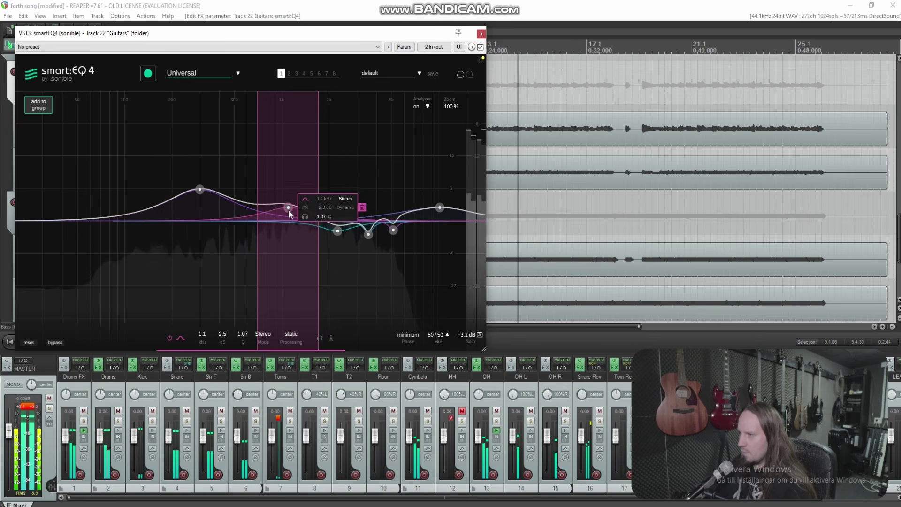
pyautogui.doubleClick(255, 188)
pyautogui.scroll(6, 256, 189)
pyautogui.moveTo(253, 189); pyautogui.dragTo(252, 232)
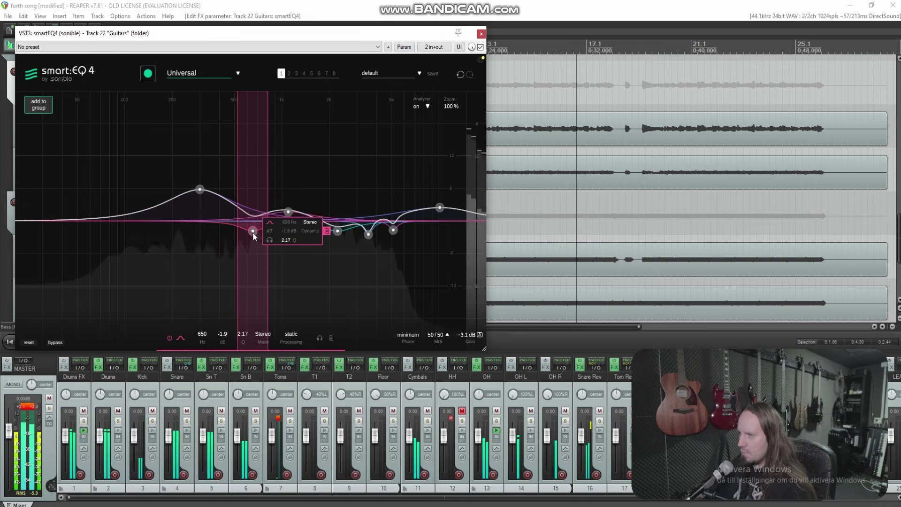
# Lower the 300 Hz boost slightly and add a wide low boost of about 6 dB between 100 and 200 Hz.
pyautogui.moveTo(199, 188)
pyautogui.mouseDown()
pyautogui.moveTo(230, 143)
pyautogui.moveTo(190, 150)
pyautogui.moveTo(197, 193)
pyautogui.mouseUp()
pyautogui.moveTo(143, 173)
pyautogui.mouseDown()
pyautogui.moveTo(166, 151)
pyautogui.moveTo(128, 141)
pyautogui.moveTo(141, 121)
pyautogui.moveTo(123, 117)
pyautogui.moveTo(143, 123)
pyautogui.moveTo(143, 219)
pyautogui.moveTo(145, 121)
pyautogui.moveTo(143, 190)
pyautogui.mouseUp()
pyautogui.scroll(-3, 139, 121)
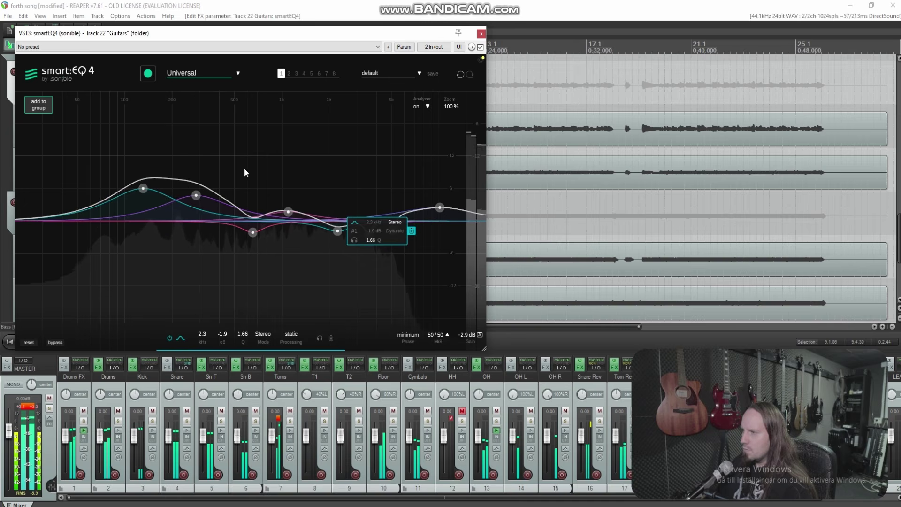
# Add a very wide 493 Hz boost of 1.1 dB with Q 0.20, lower the output gain to -3.5 dB and close the equalizer window.
pyautogui.doubleClick(250, 202)
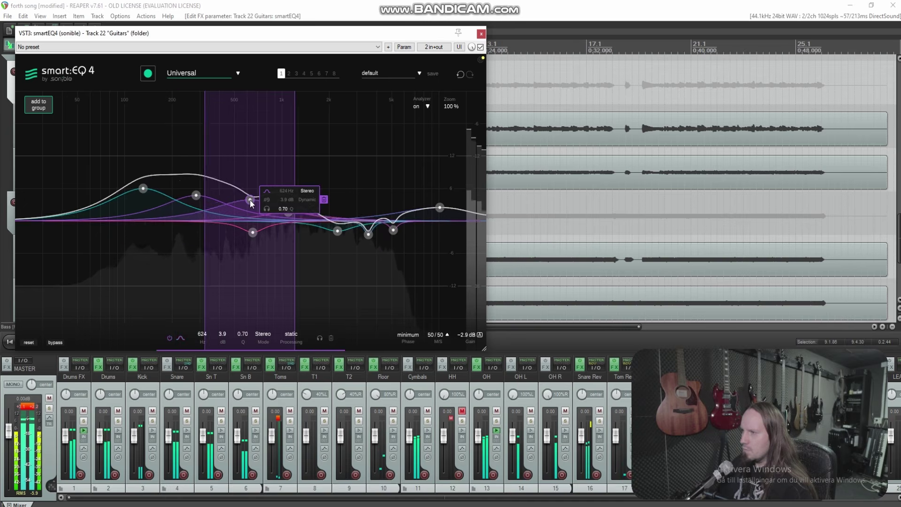
pyautogui.scroll(-5, 250, 201)
pyautogui.scroll(-2, 251, 202)
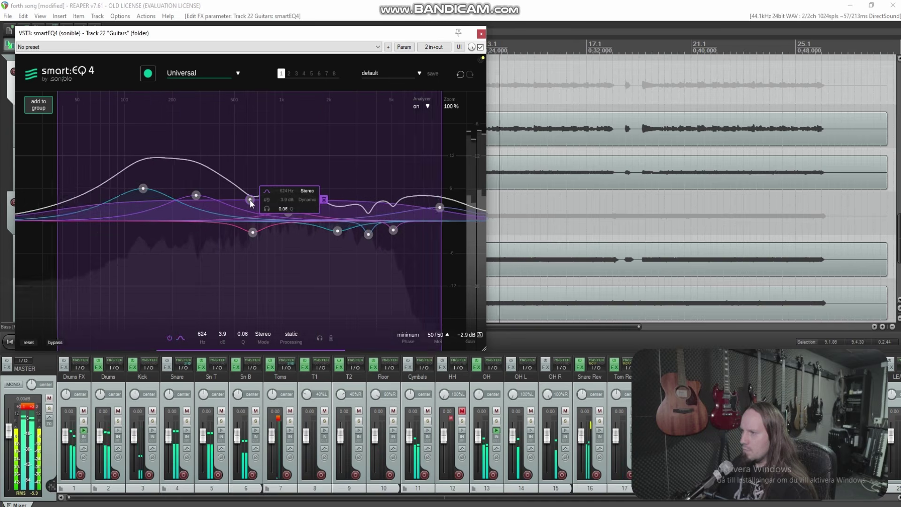
pyautogui.moveTo(250, 202)
pyautogui.mouseDown()
pyautogui.moveTo(246, 185)
pyautogui.moveTo(247, 215)
pyautogui.mouseUp()
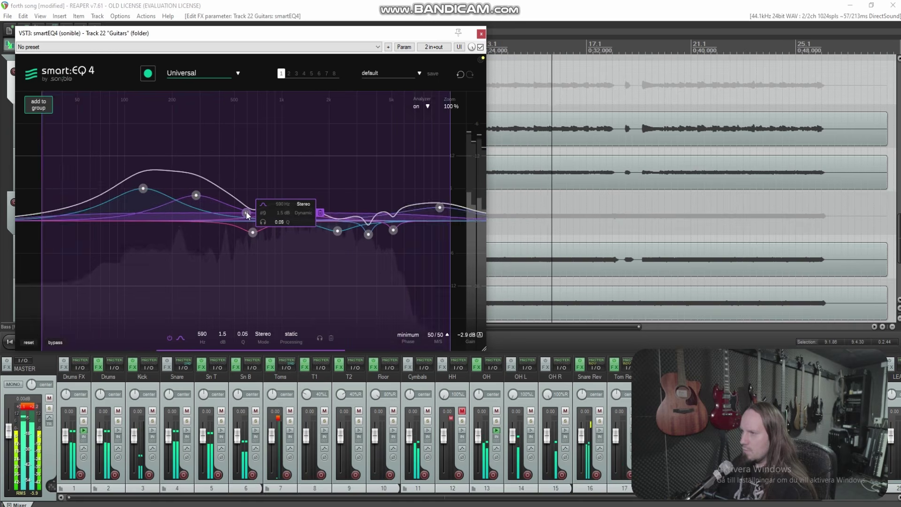
pyautogui.scroll(5, 247, 215)
pyautogui.moveTo(246, 215)
pyautogui.mouseDown()
pyautogui.moveTo(237, 198)
pyautogui.moveTo(234, 215)
pyautogui.mouseUp()
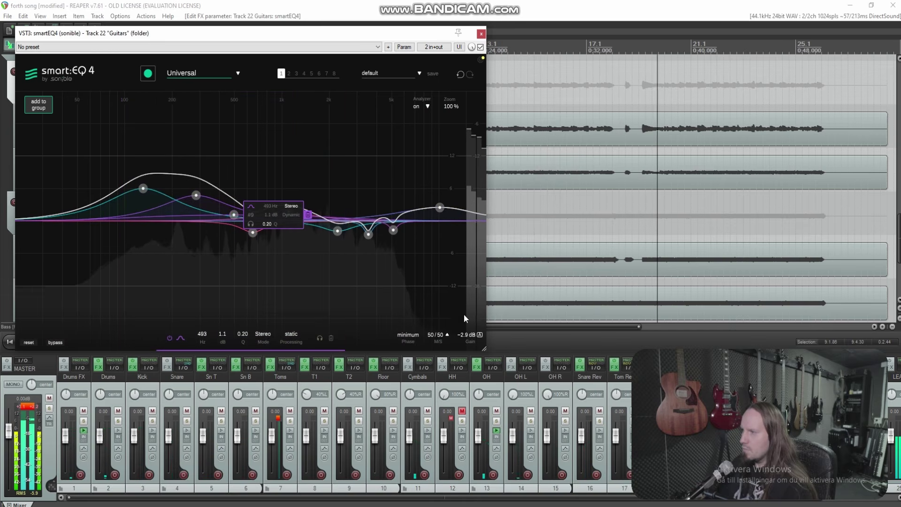
pyautogui.scroll(-9, 468, 337)
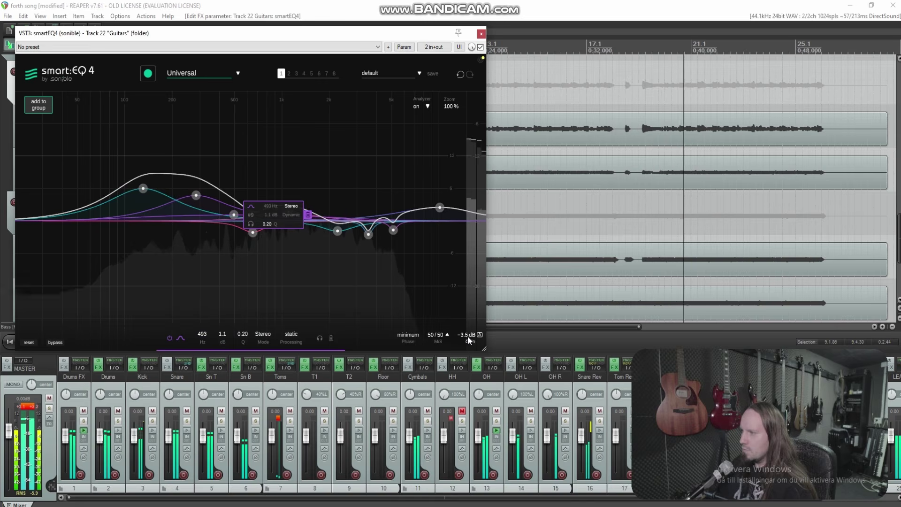
pyautogui.click(481, 34)
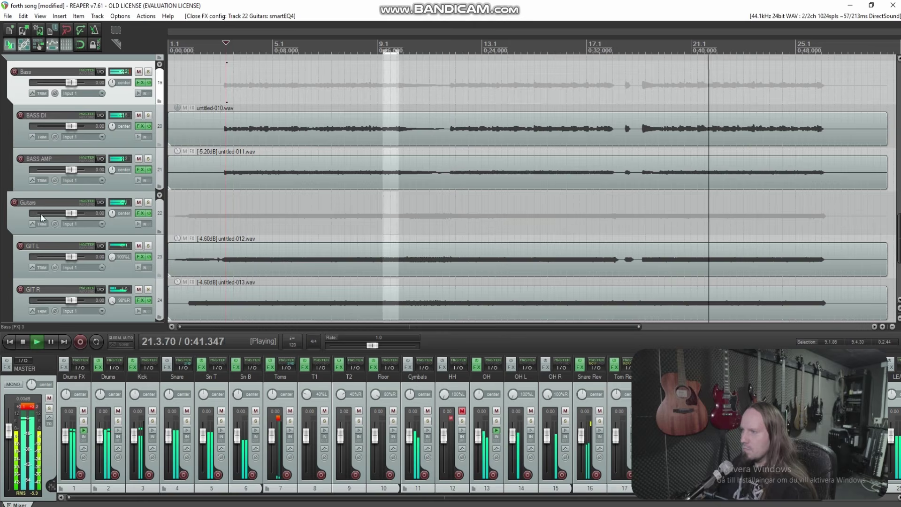
# Audition the Guitars and Bass folder tracks in solo from near bar 3, toggling the Guitars solo to compare.
pyautogui.click(148, 203)
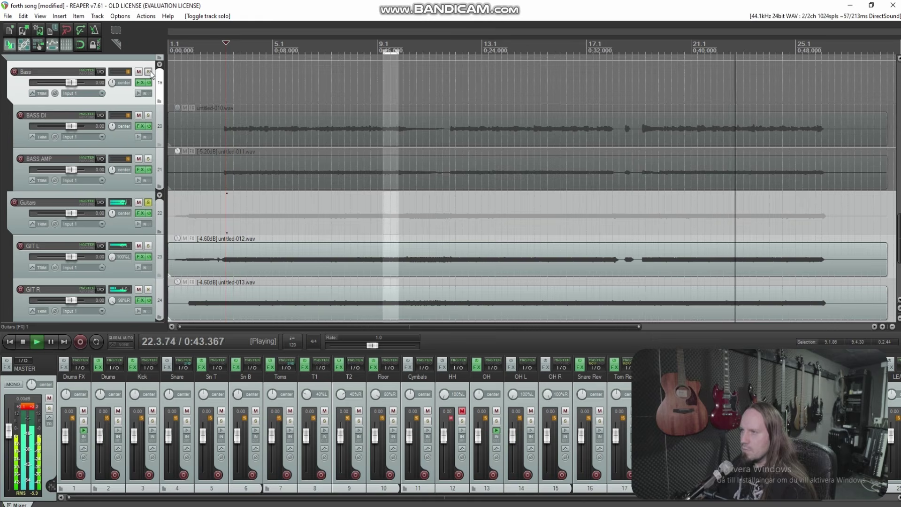
pyautogui.click(148, 72)
pyautogui.click(222, 193)
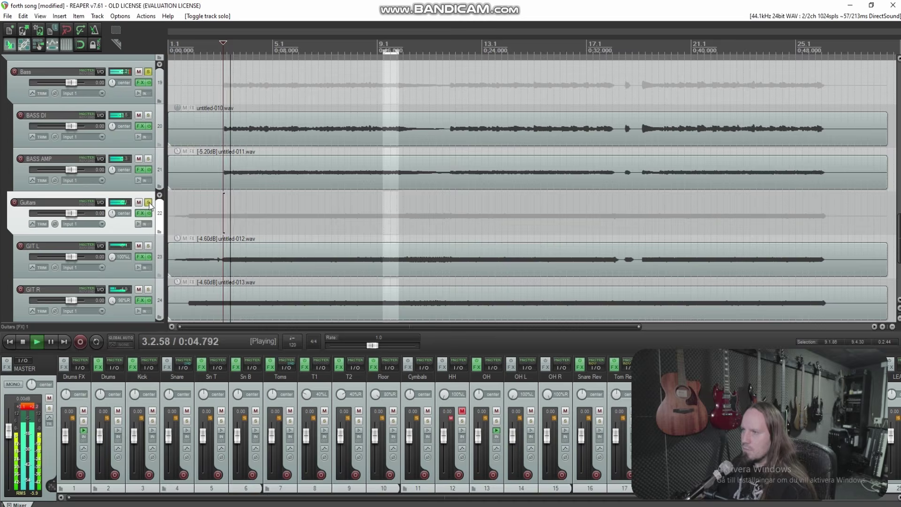
pyautogui.click(148, 202)
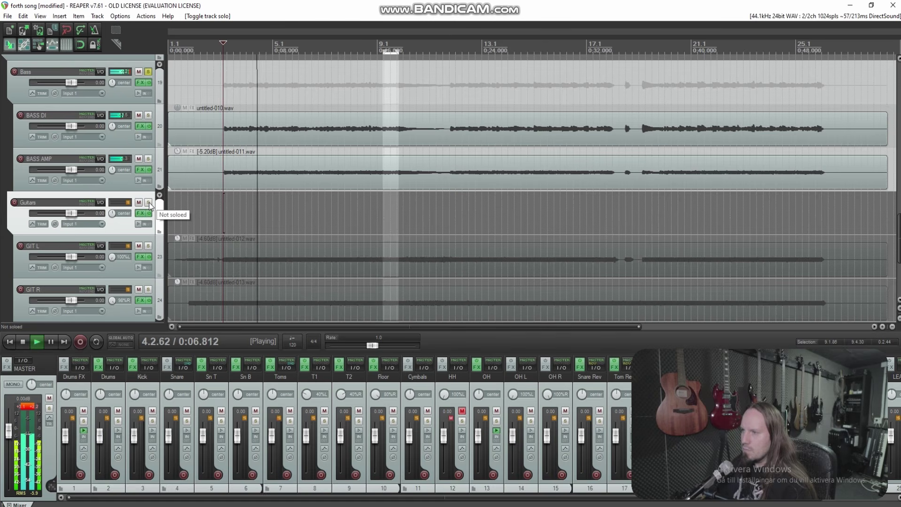
pyautogui.click(148, 203)
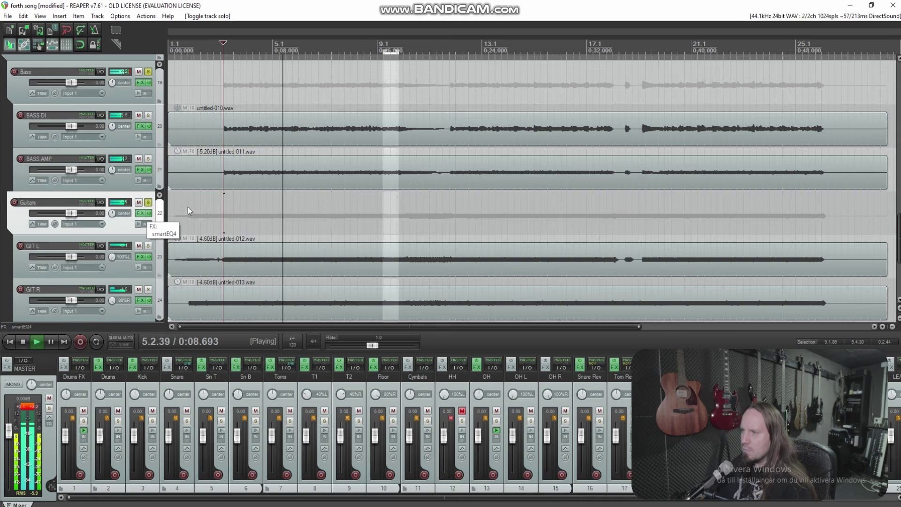
# Reopen the Guitars track's equalizer, set its output gain to -5.0 dB and add a 4.6 kHz cut of -1.5 dB with Q 3.02.
pyautogui.click(139, 213)
pyautogui.moveTo(574, 358); pyautogui.dragTo(574, 362)
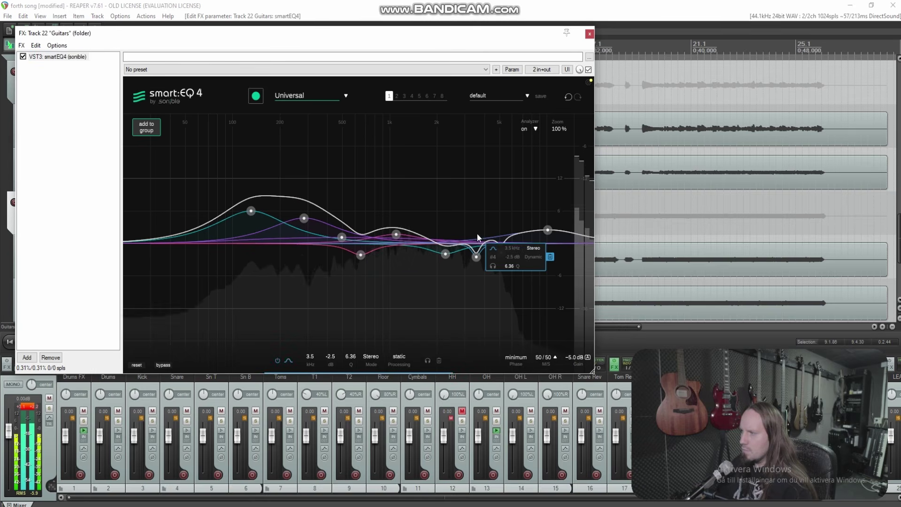
pyautogui.doubleClick(485, 213)
pyautogui.moveTo(485, 212); pyautogui.dragTo(494, 252)
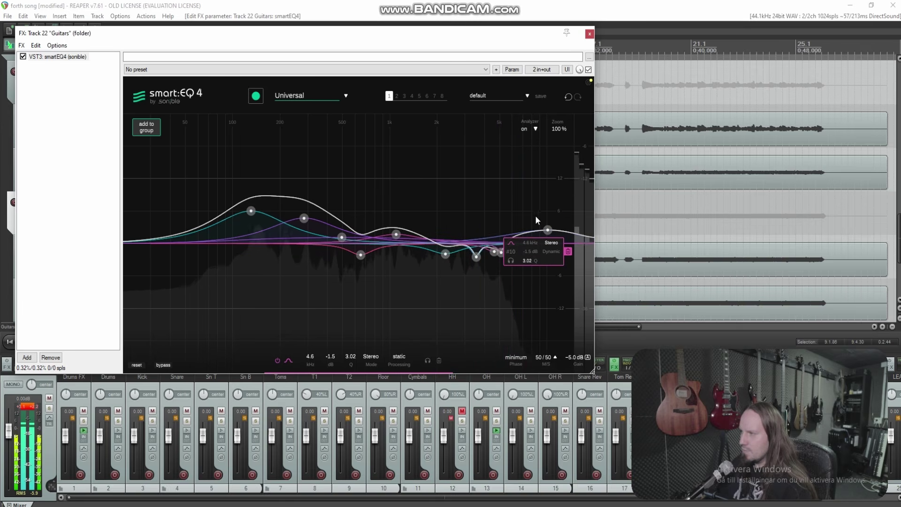
# Set the treble band to 11.0 kHz, 5.5 dB and Q 0.53, and add a 191 Hz boost of 3.5 dB with Q 0.94.
pyautogui.moveTo(549, 229); pyautogui.dragTo(555, 202)
pyautogui.scroll(-2, 556, 202)
pyautogui.moveTo(556, 204)
pyautogui.mouseDown()
pyautogui.moveTo(554, 221)
pyautogui.moveTo(554, 213)
pyautogui.mouseUp()
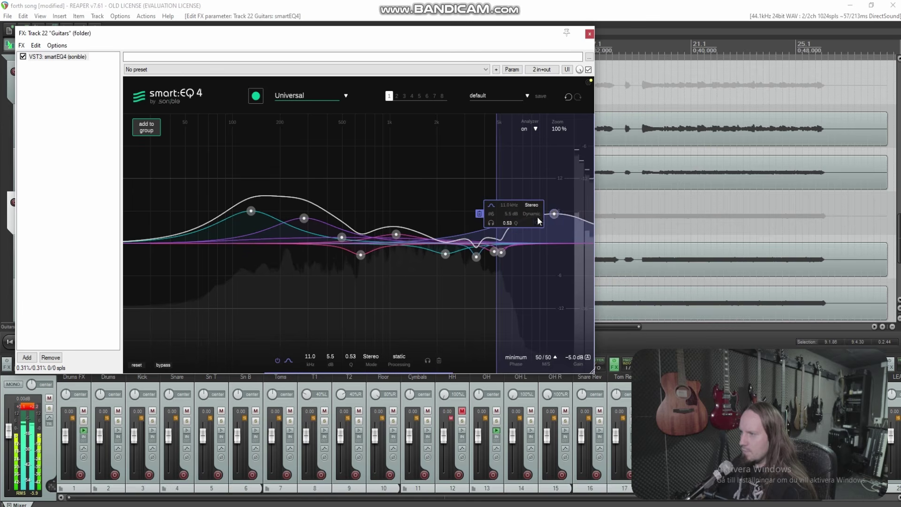
pyautogui.doubleClick(273, 213)
pyautogui.moveTo(287, 204); pyautogui.dragTo(278, 228)
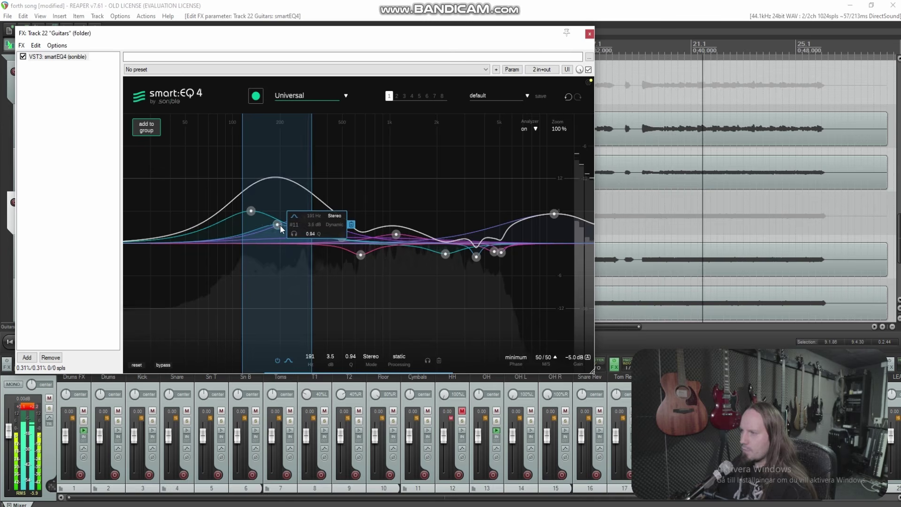
# Lower the Guitars equalizer's output gain to -6.1 dB and close its window.
pyautogui.click(360, 255)
pyautogui.scroll(-7, 573, 359)
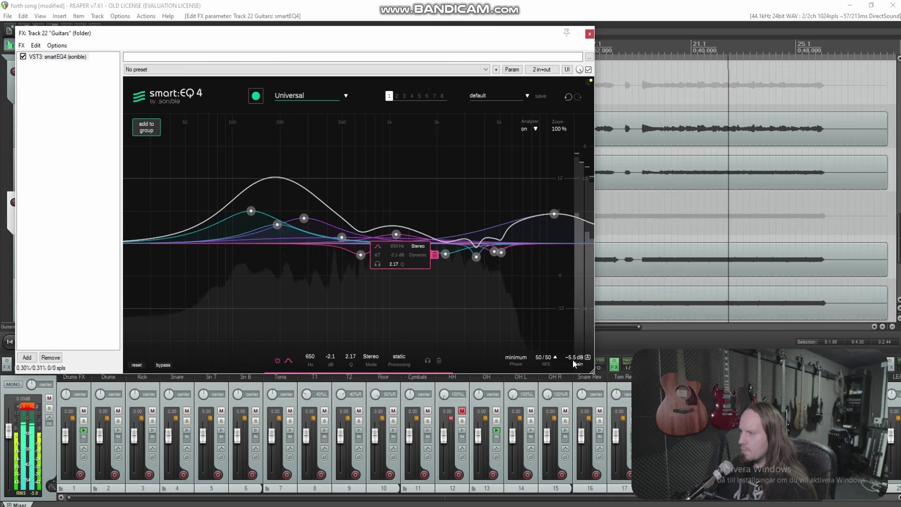
pyautogui.scroll(-4, 572, 360)
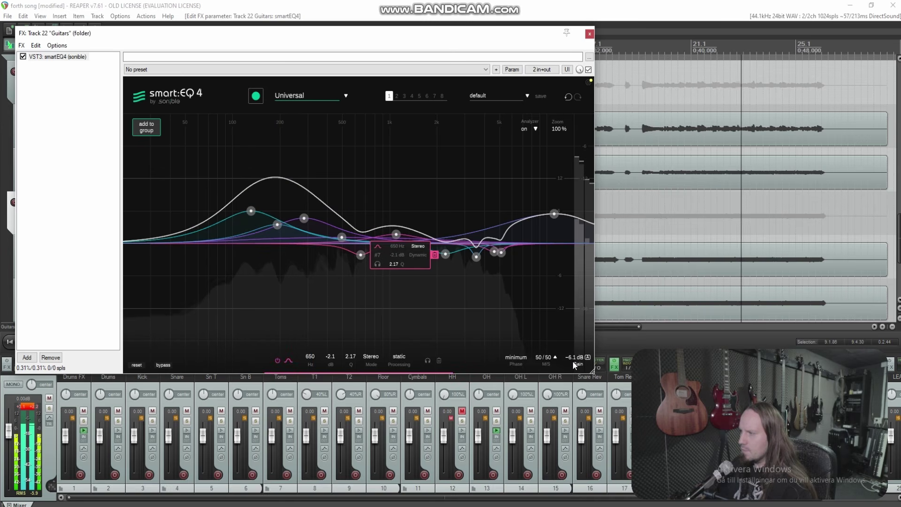
pyautogui.click(590, 34)
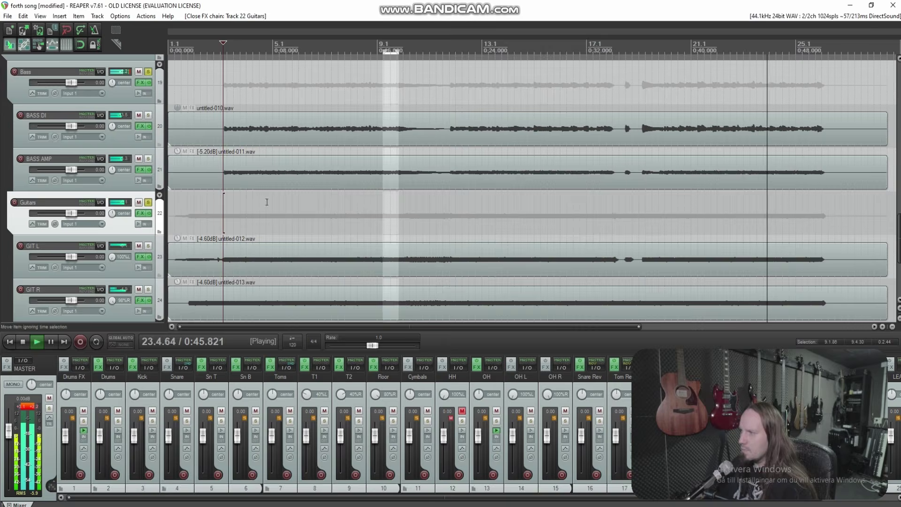
# Unsolo all tracks and play the full mix from near the start of the song.
pyautogui.click(148, 203)
pyautogui.click(179, 208)
pyautogui.press('space')
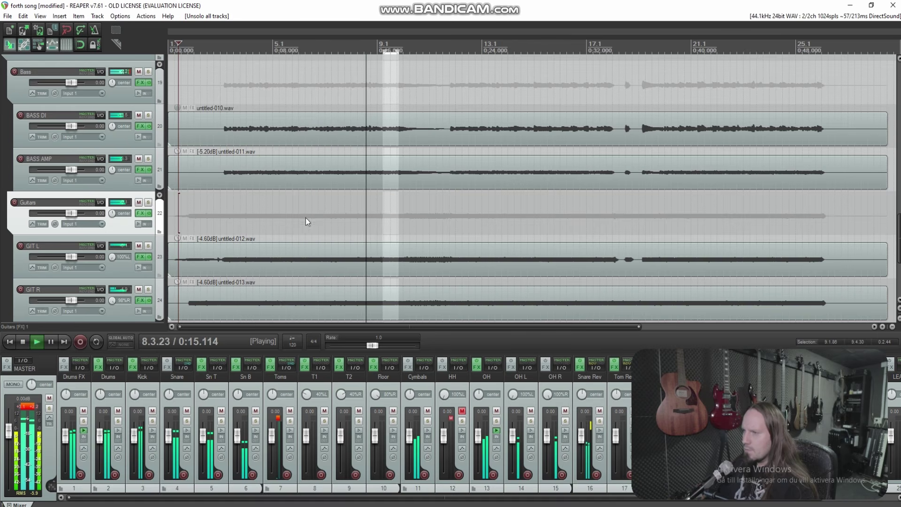
# Reopen the Guitars equalizer, lower its output gain to -6.9 dB, close it and play the mix from bar 3.
pyautogui.press('f')
pyautogui.scroll(-2, 572, 360)
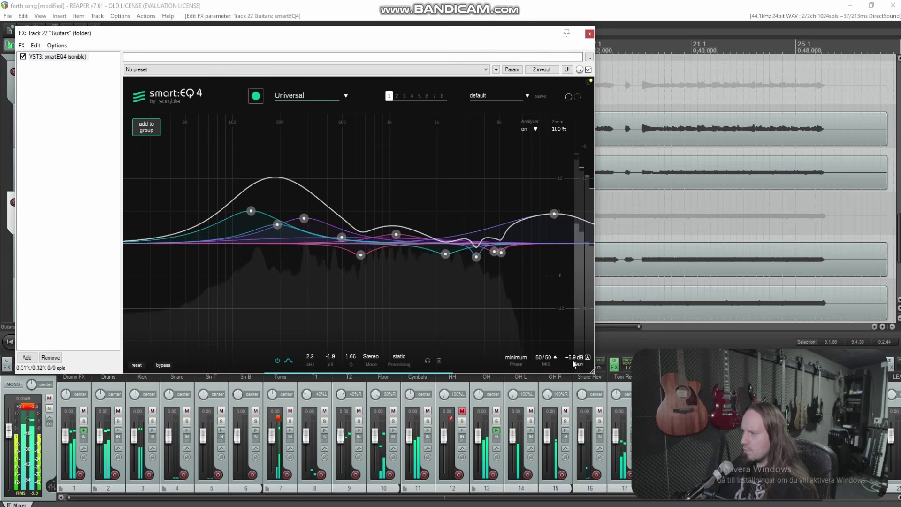
pyautogui.click(590, 34)
pyautogui.click(224, 203)
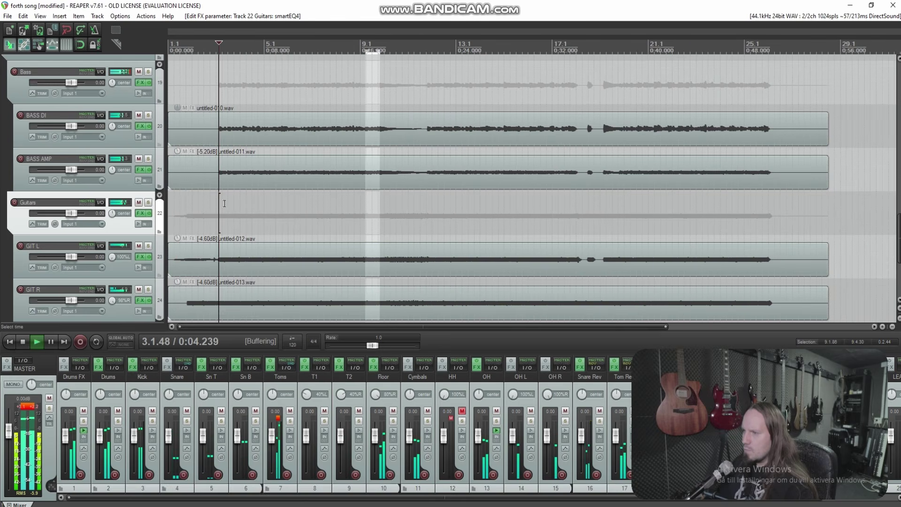
# On Snare Rev, set the ReaEQ high shelf to 5266.8 Hz, 2.0 dB, band 2 to 640 Hz, -2.1 dB, and the CLA-76 output to -25.6.
pyautogui.click(579, 366)
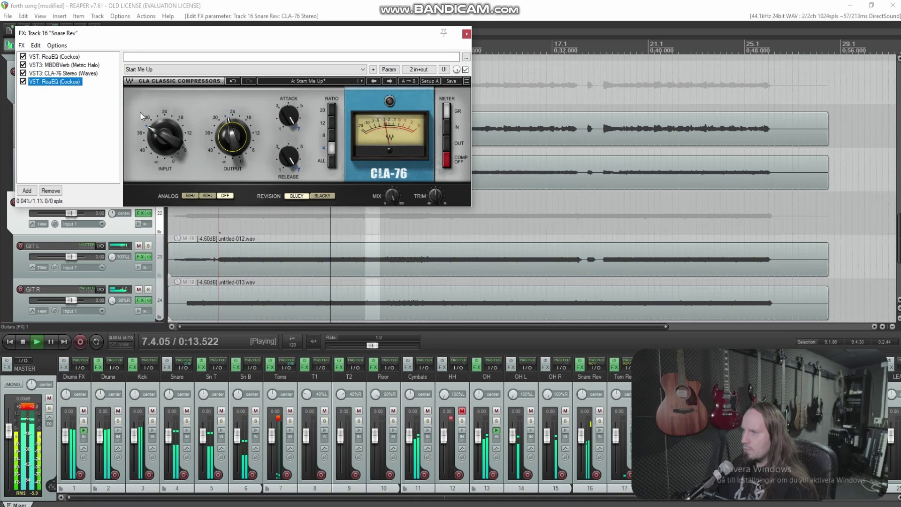
pyautogui.moveTo(229, 121); pyautogui.dragTo(288, 118)
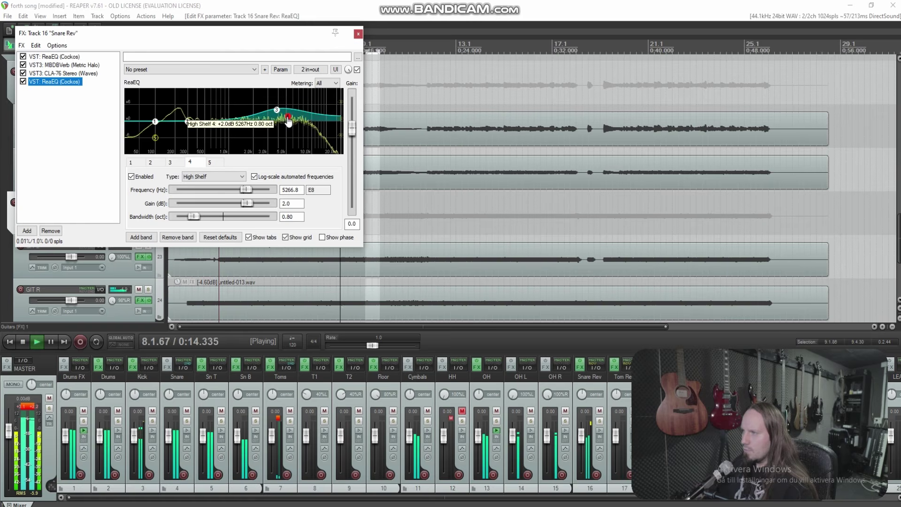
pyautogui.moveTo(188, 122); pyautogui.dragTo(214, 127)
pyautogui.scroll(-5, 204, 84)
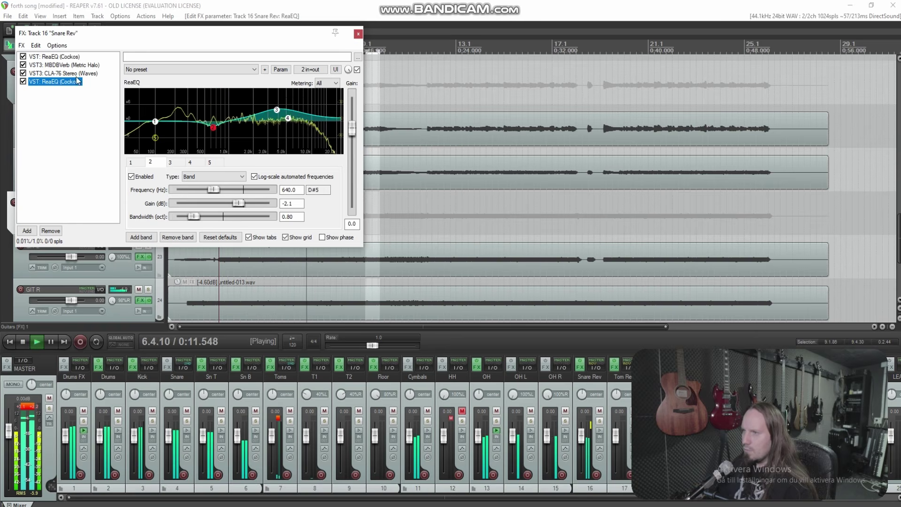
pyautogui.click(75, 73)
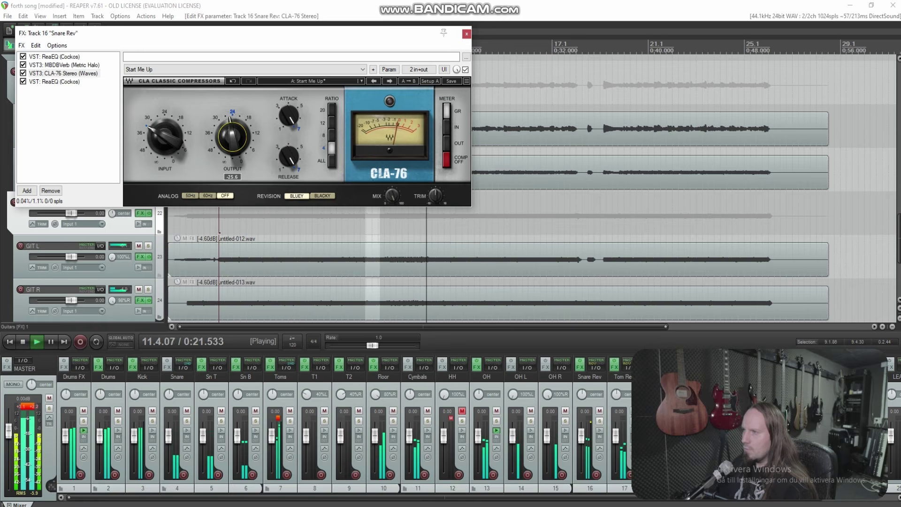
pyautogui.press('Escape')
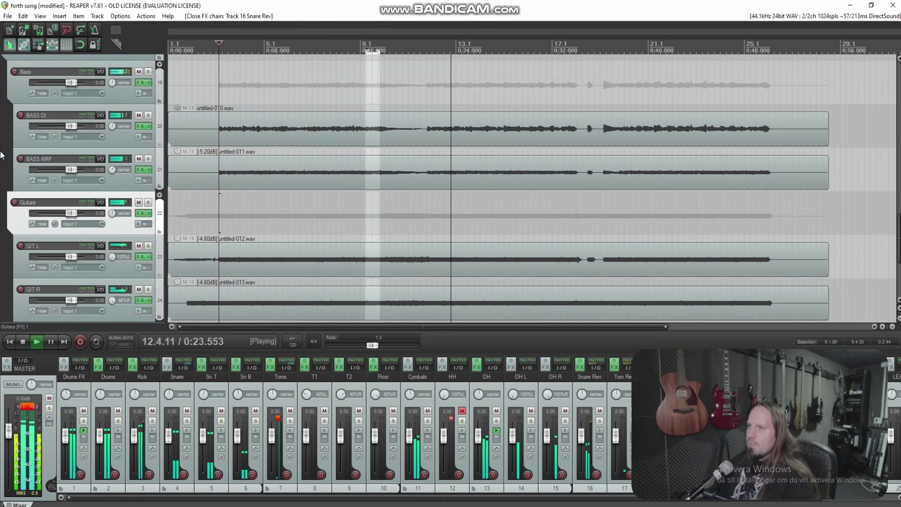
pyautogui.scroll(3, 1, 155)
pyautogui.scroll(8, 1, 155)
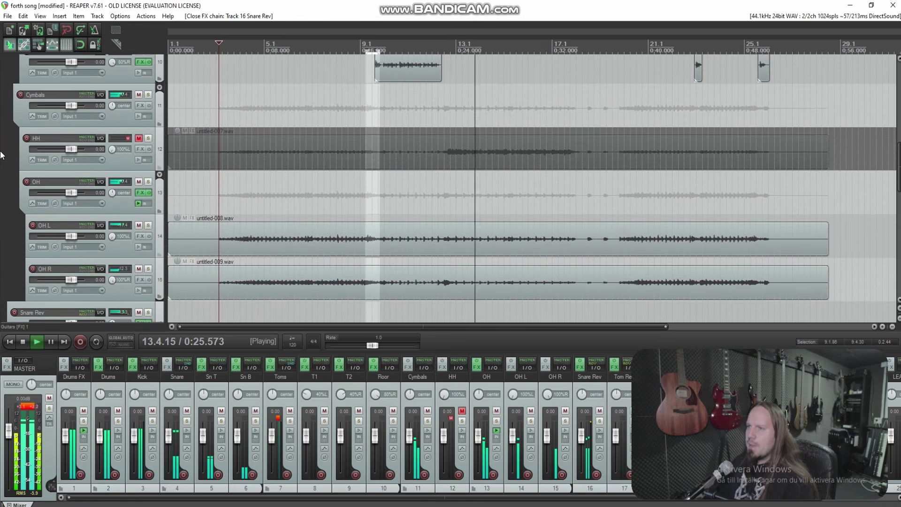
pyautogui.scroll(6, 1, 155)
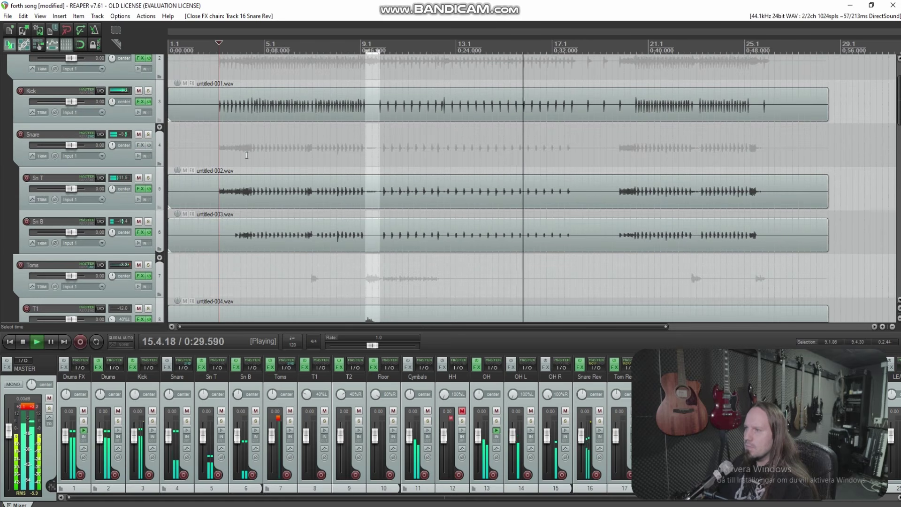
pyautogui.click(105, 164)
pyautogui.click(138, 146)
pyautogui.write('e')
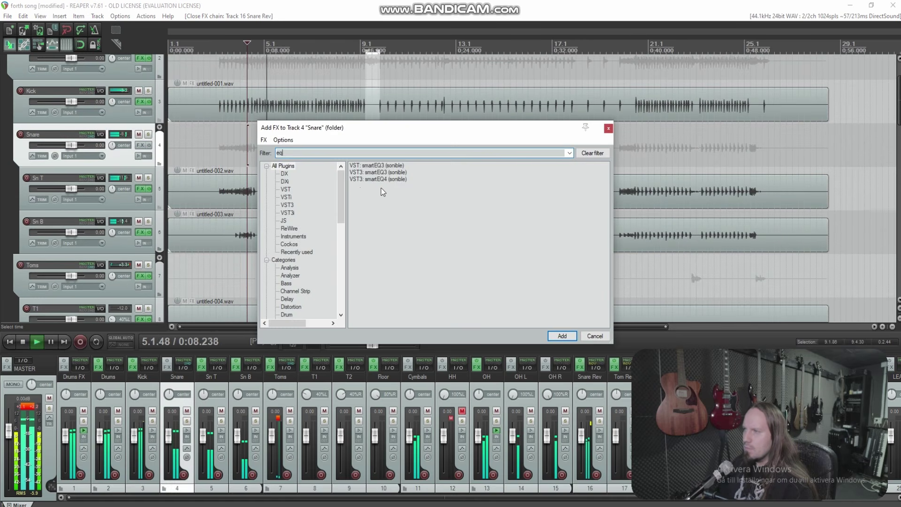
pyautogui.write('q')
pyautogui.doubleClick(384, 220)
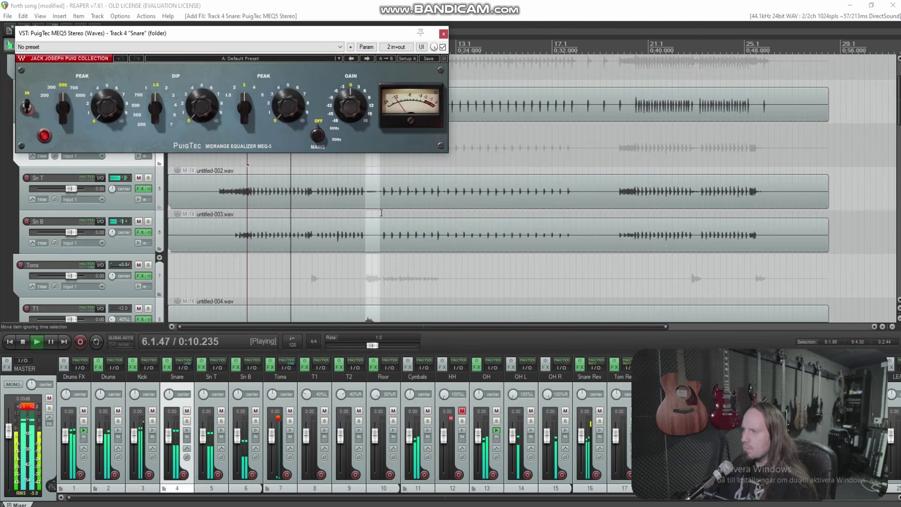
pyautogui.click(443, 33)
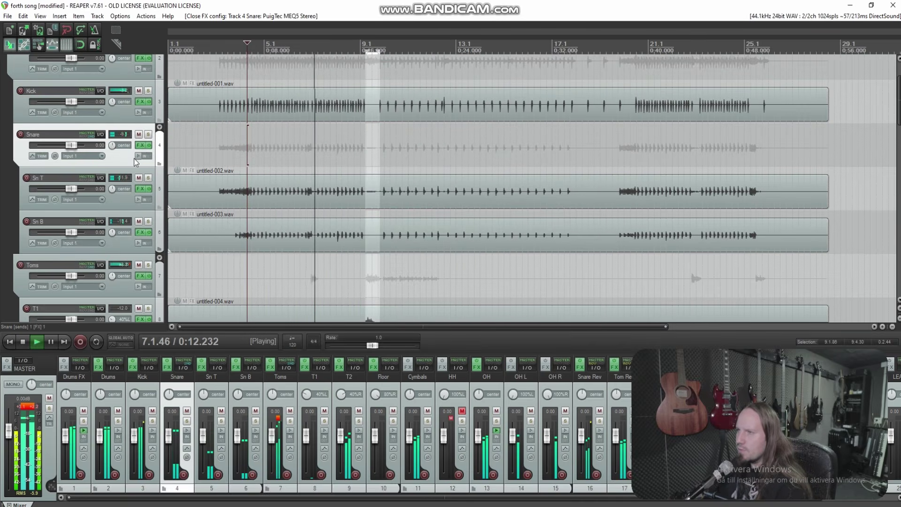
pyautogui.click(140, 145)
pyautogui.press('Delete')
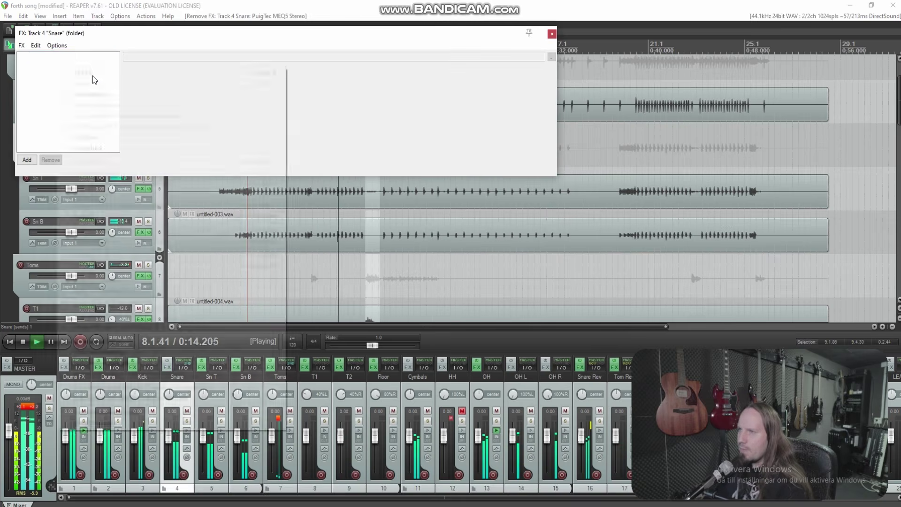
# Add ReaEQ to the Snare folder track and shape band 2 into a small, narrow low-mid cut.
pyautogui.doubleClick(90, 77)
pyautogui.doubleClick(385, 228)
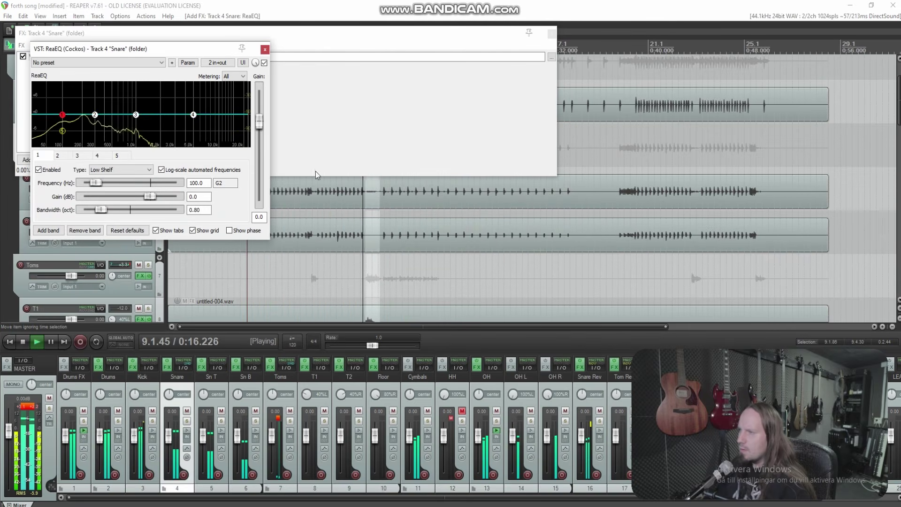
pyautogui.click(95, 116)
pyautogui.moveTo(96, 116); pyautogui.dragTo(99, 90)
pyautogui.scroll(-4, 98, 91)
pyautogui.scroll(-3, 98, 91)
pyautogui.moveTo(98, 91); pyautogui.dragTo(212, 124)
# Add a gentle boost and a narrow cut above 5 kHz, plus a 4948.4 Hz boost of 0.6 dB with 1.40 oct bandwidth.
pyautogui.doubleClick(186, 100)
pyautogui.doubleClick(193, 112)
pyautogui.scroll(-5, 197, 100)
pyautogui.scroll(-5, 197, 102)
pyautogui.doubleClick(192, 101)
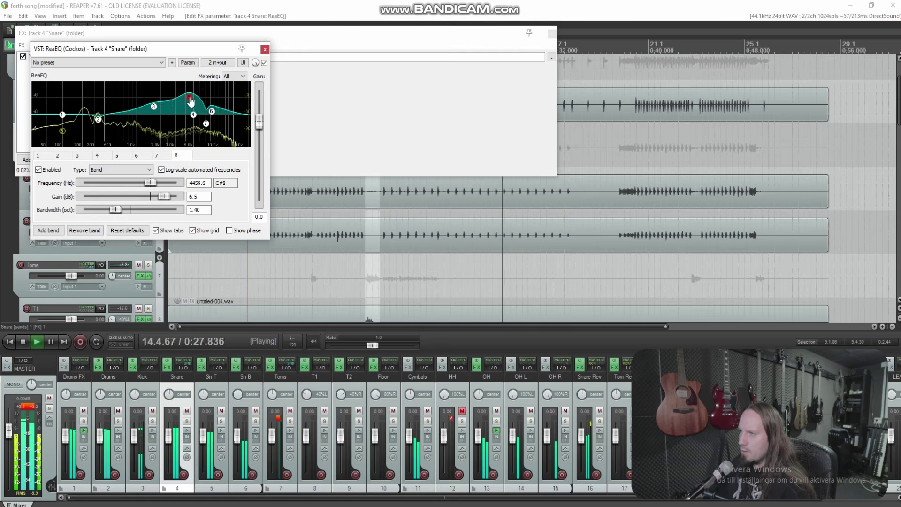
pyautogui.moveTo(192, 101); pyautogui.dragTo(195, 117)
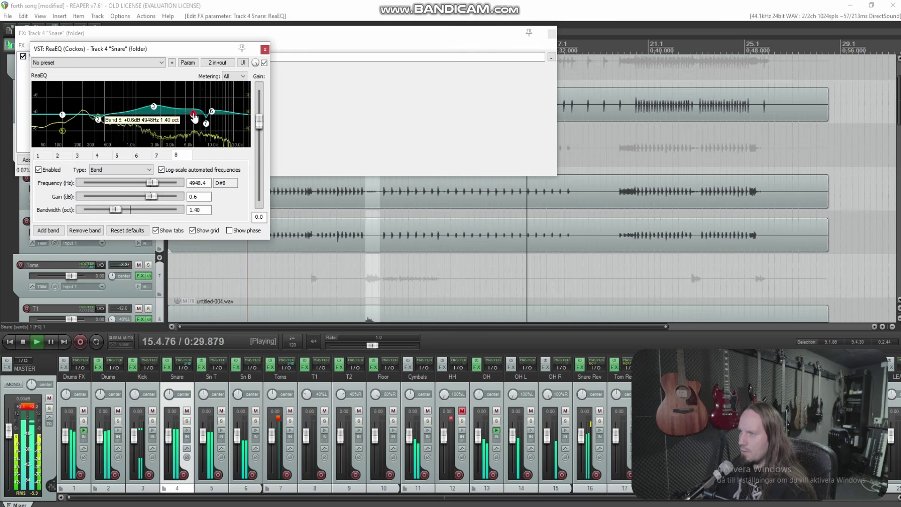
# Set the 1656.7 Hz boost to 2.3 dB, add a 207.6 Hz cut of -1.0 dB with 0.60 oct bandwidth, and close the Snare effects.
pyautogui.click(154, 106)
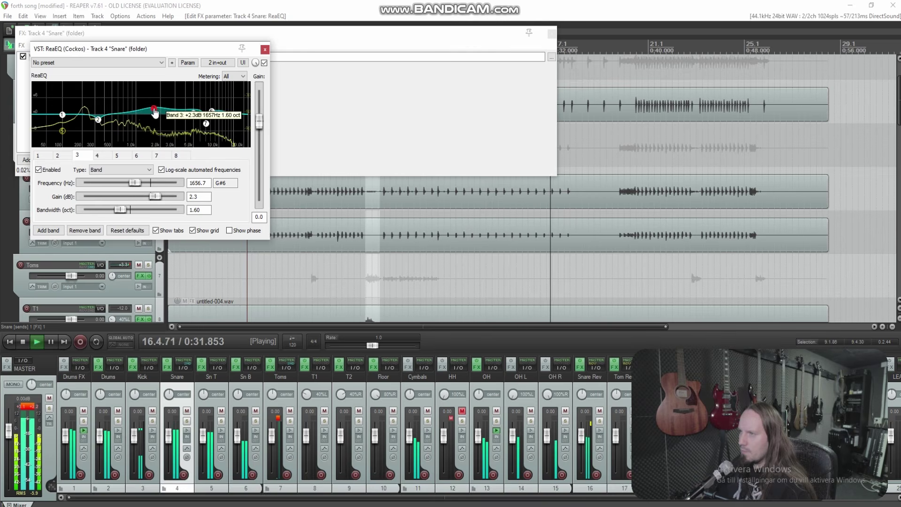
pyautogui.doubleClick(88, 101)
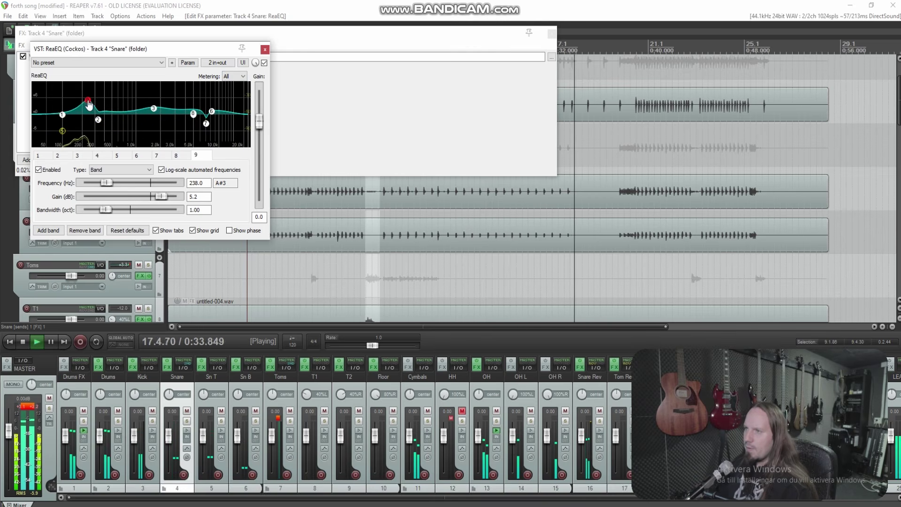
pyautogui.moveTo(84, 91); pyautogui.dragTo(85, 121)
pyautogui.scroll(2, 85, 121)
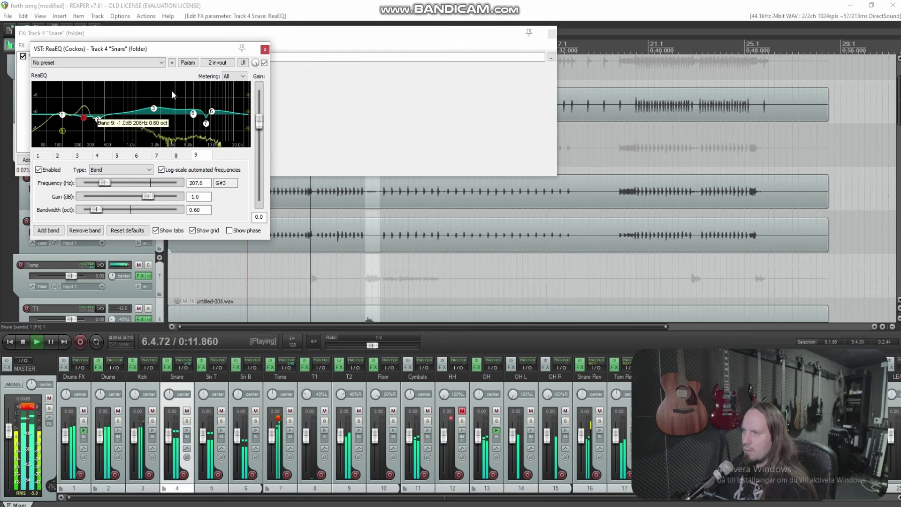
pyautogui.click(265, 49)
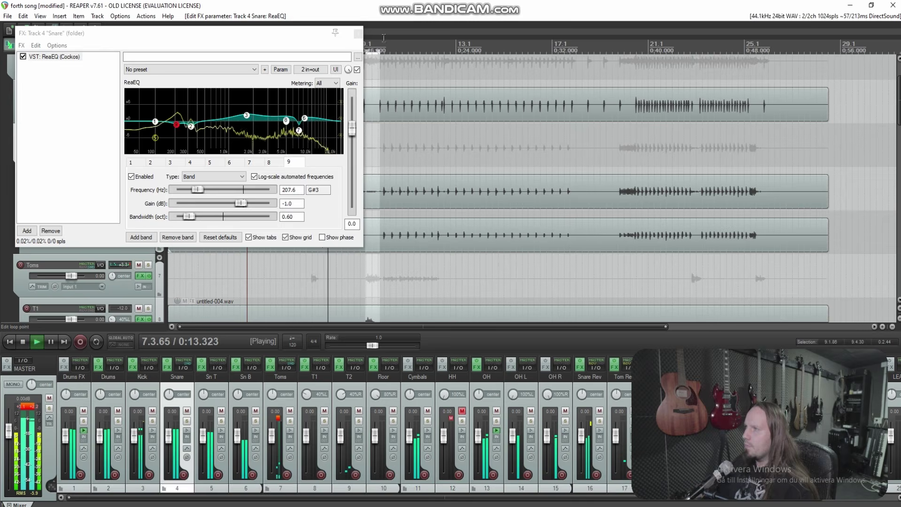
pyautogui.click(358, 33)
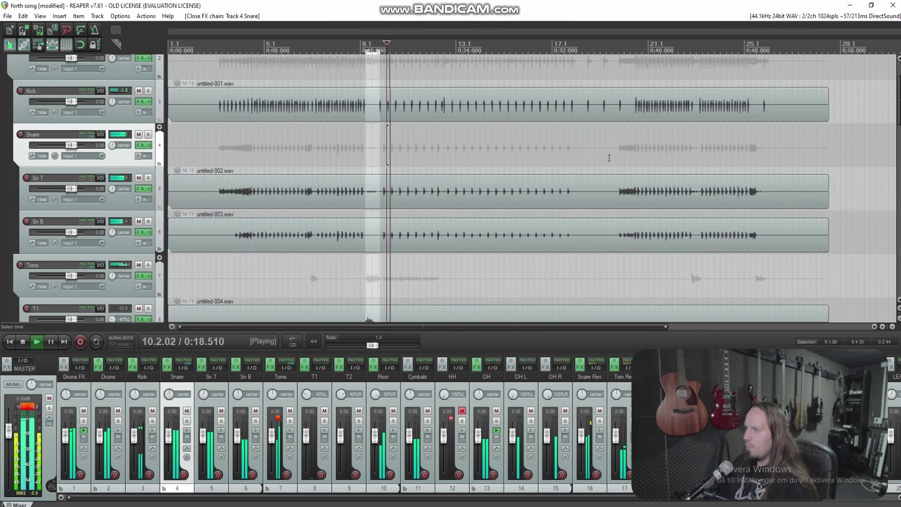
# Add the Low Control (Black Salt Audio) plug-in to the master track.
pyautogui.scroll(2, 557, 148)
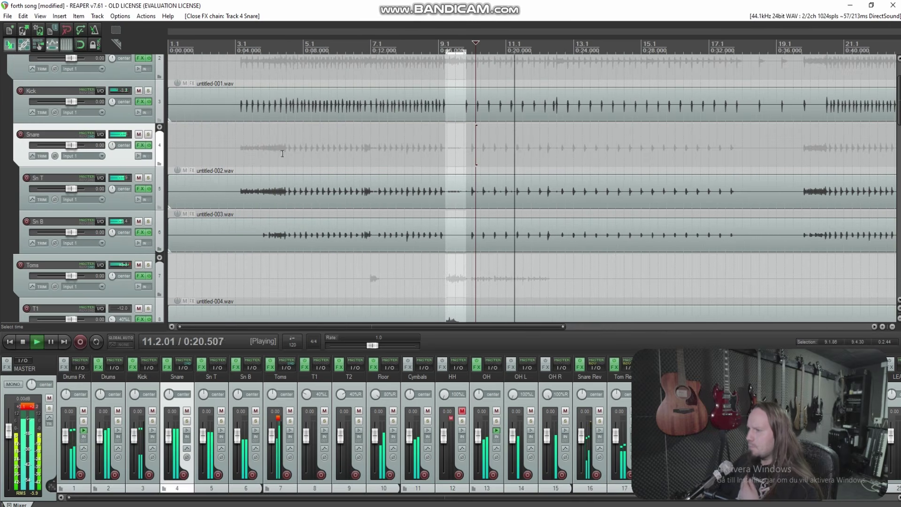
pyautogui.scroll(1, 85, 211)
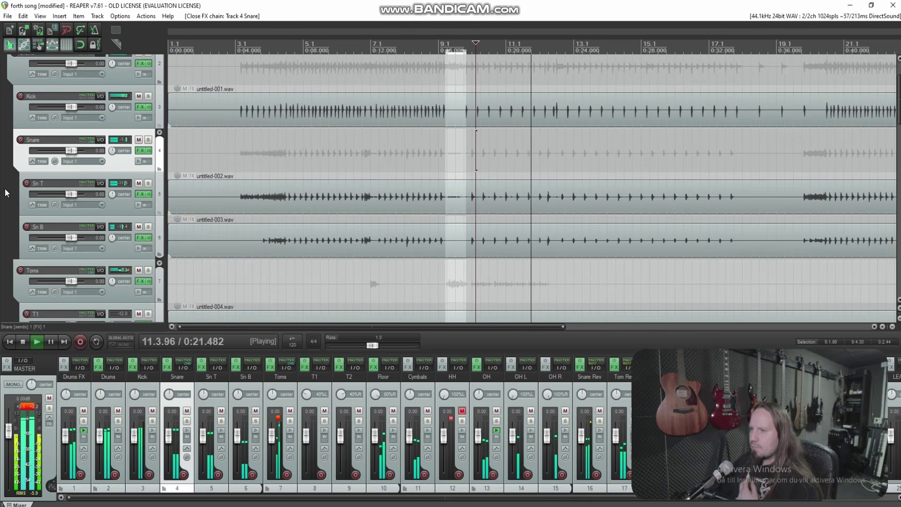
pyautogui.click(8, 368)
pyautogui.write('low')
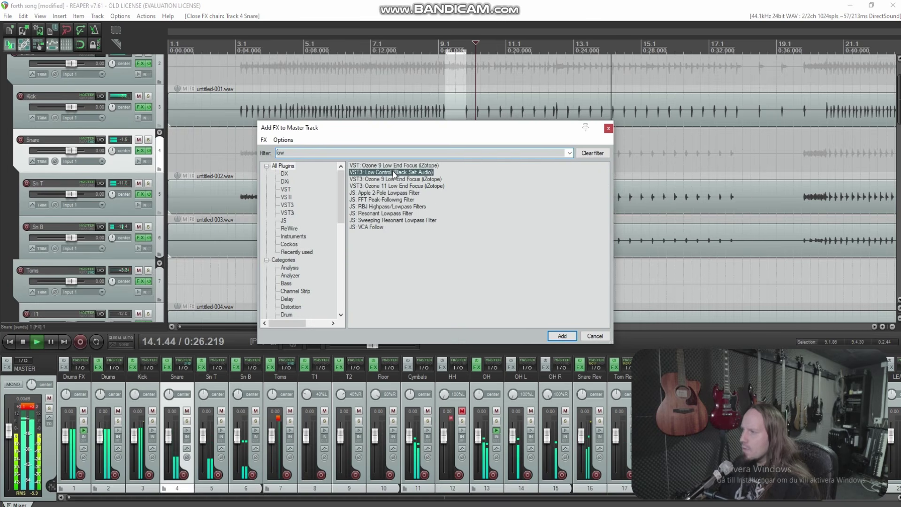
pyautogui.doubleClick(393, 173)
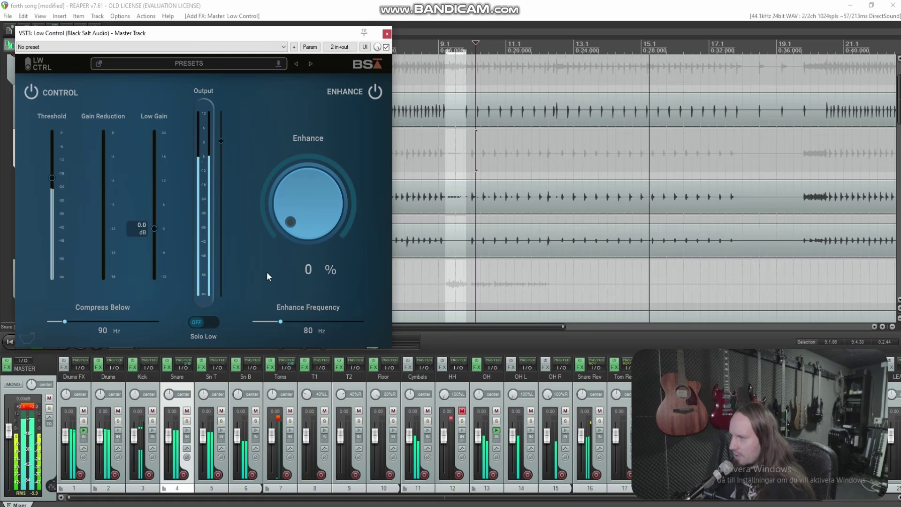
# Set Low Control to compress below 139 Hz with a threshold of -28.4 dB, and close its window.
pyautogui.moveTo(69, 321); pyautogui.dragTo(85, 326)
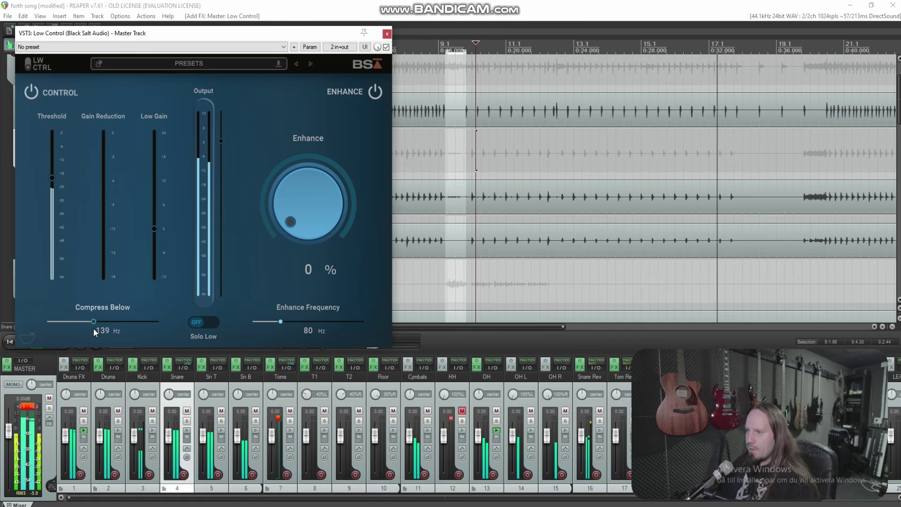
pyautogui.moveTo(55, 187); pyautogui.dragTo(52, 196)
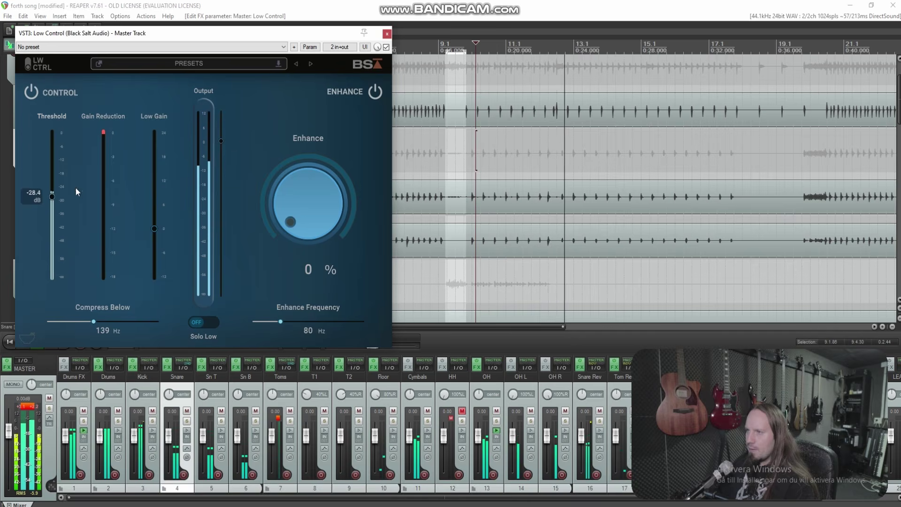
pyautogui.click(387, 35)
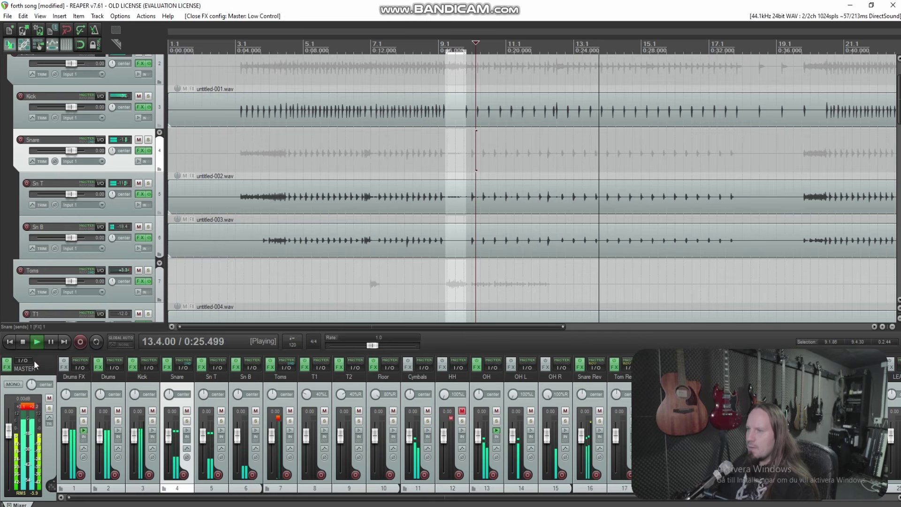
# Add the Waves SSLComp Stereo bus compressor after Low Control in the master track's effects chain.
pyautogui.click(7, 364)
pyautogui.rightClick(66, 93)
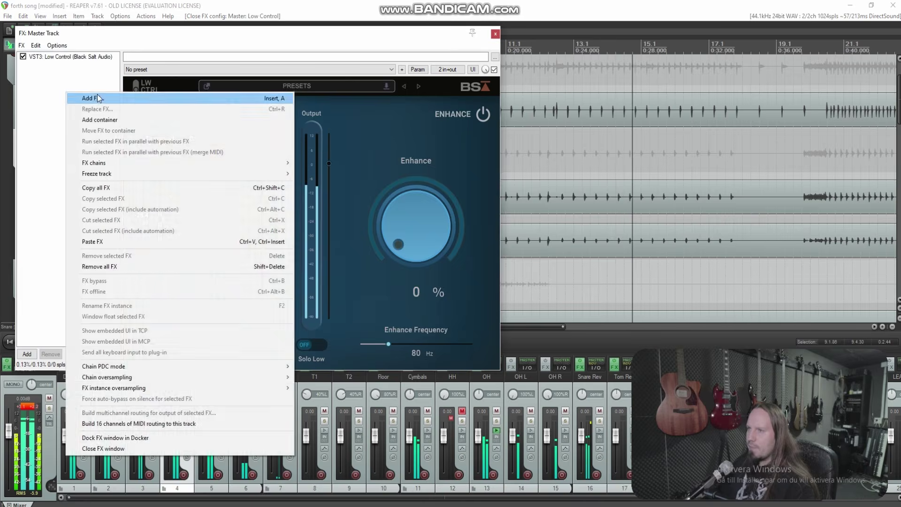
pyautogui.click(97, 98)
pyautogui.write('ssl')
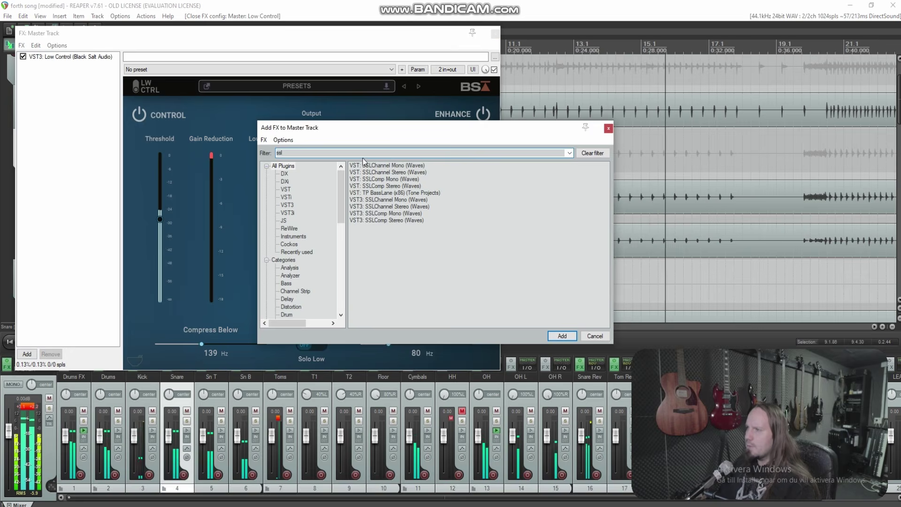
pyautogui.doubleClick(389, 188)
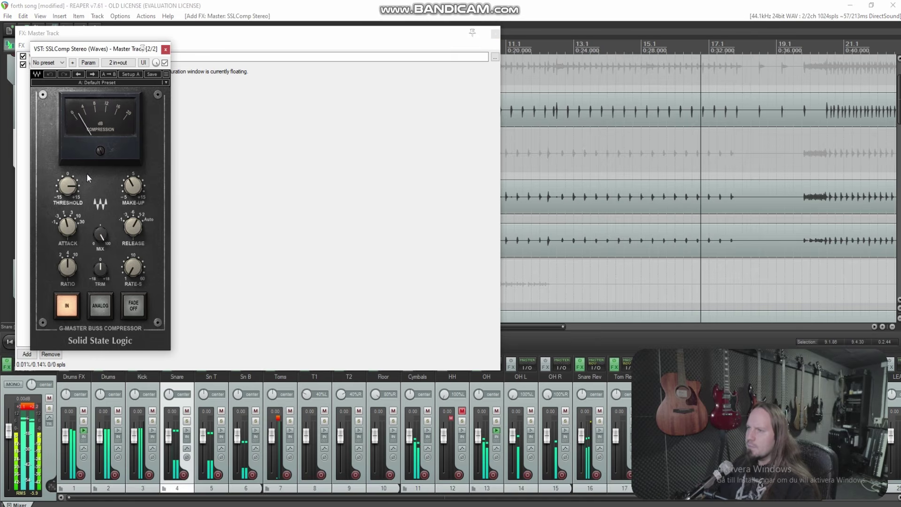
# Lower the SSLComp make-up gain on the master track, close its effects windows, and play the song from an earlier point.
pyautogui.moveTo(133, 186); pyautogui.dragTo(133, 184)
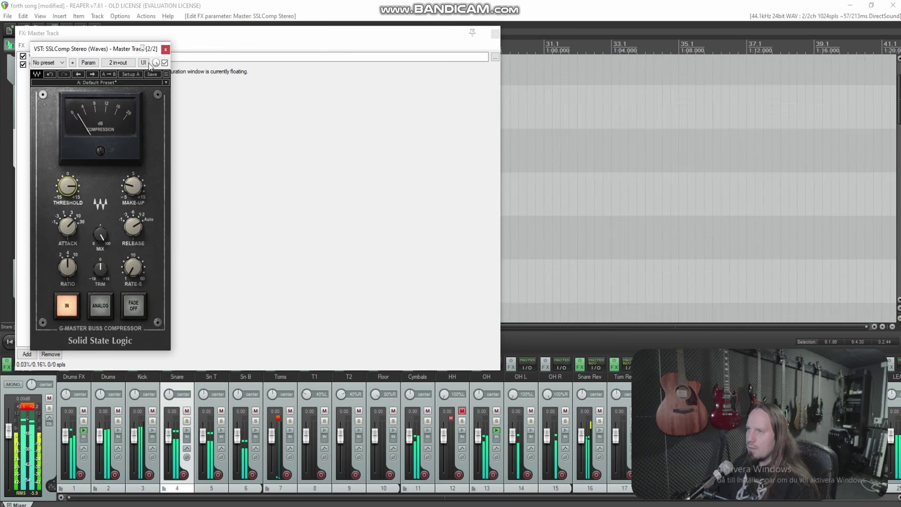
pyautogui.click(165, 49)
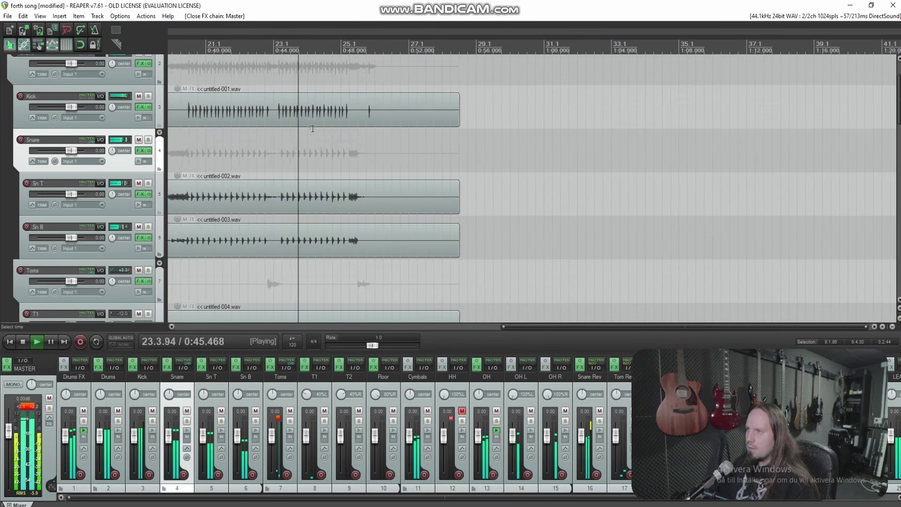
pyautogui.click(256, 40)
pyautogui.click(306, 155)
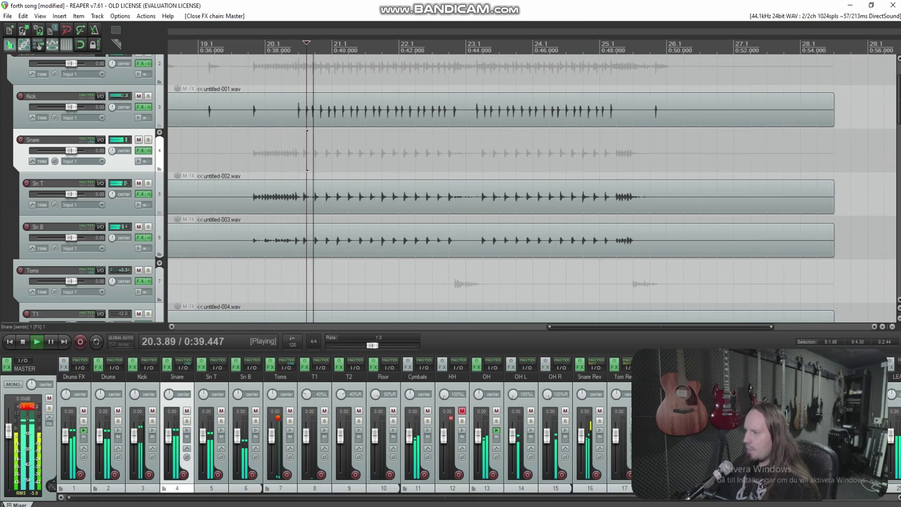
# Solo the Snare Rev track during playback and open its effects chain.
pyautogui.moveTo(467, 498); pyautogui.dragTo(540, 498)
pyautogui.press('space')
pyautogui.click(519, 421)
pyautogui.press('space')
pyautogui.click(498, 367)
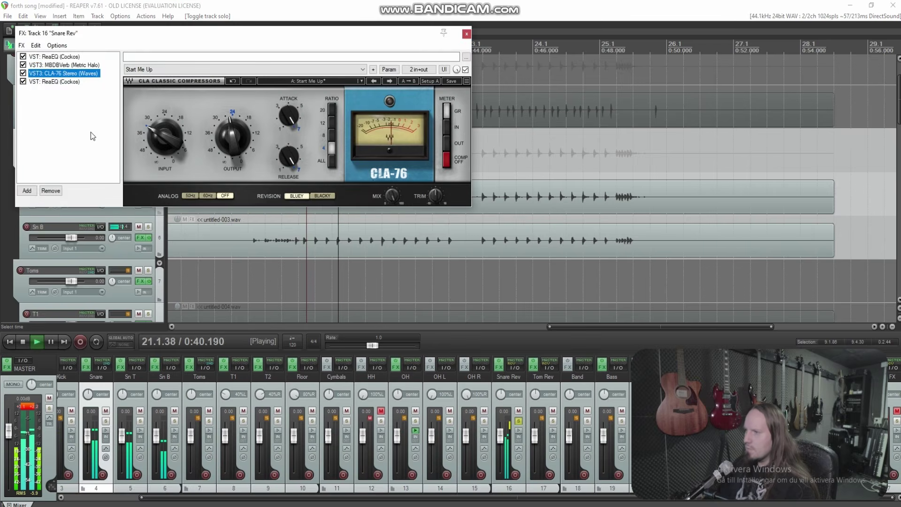
# Add Little MicroShift (SoundToys) to the Snare Rev track and move it ahead of the final ReaEQ.
pyautogui.doubleClick(91, 104)
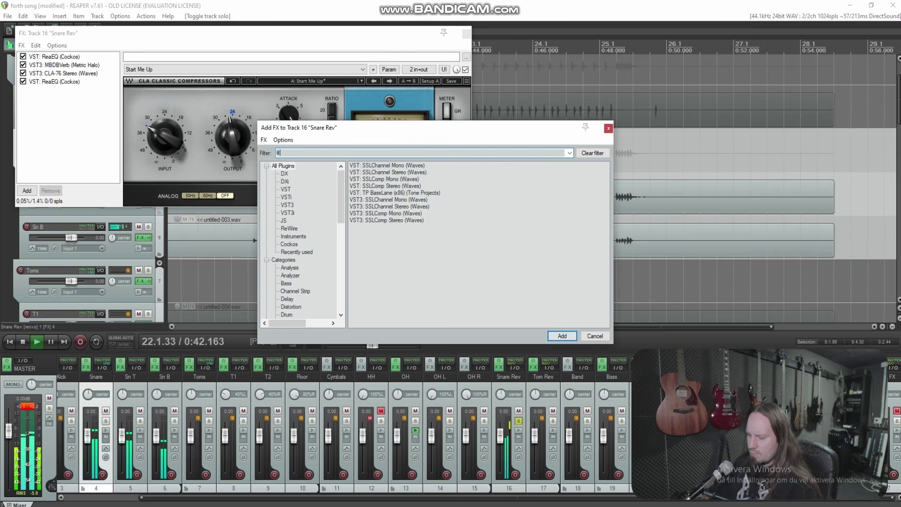
pyautogui.write('little')
pyautogui.click(403, 172)
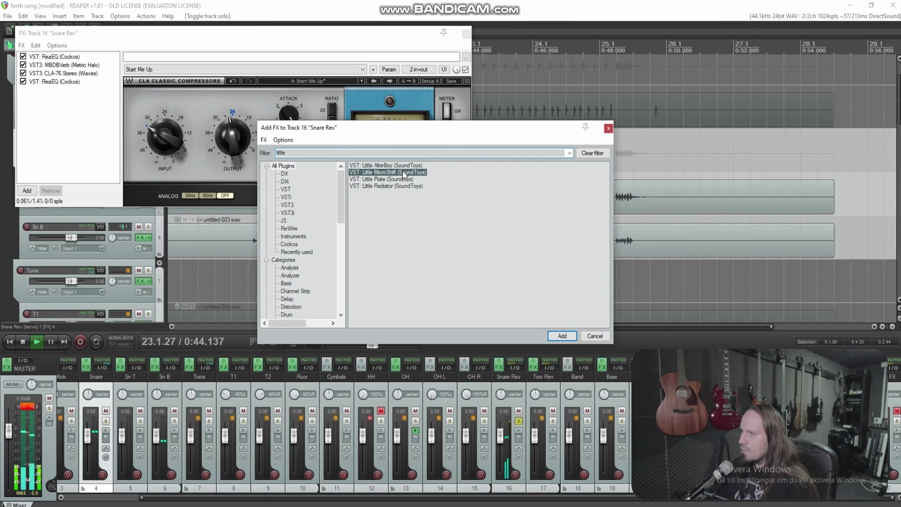
pyautogui.press('Return')
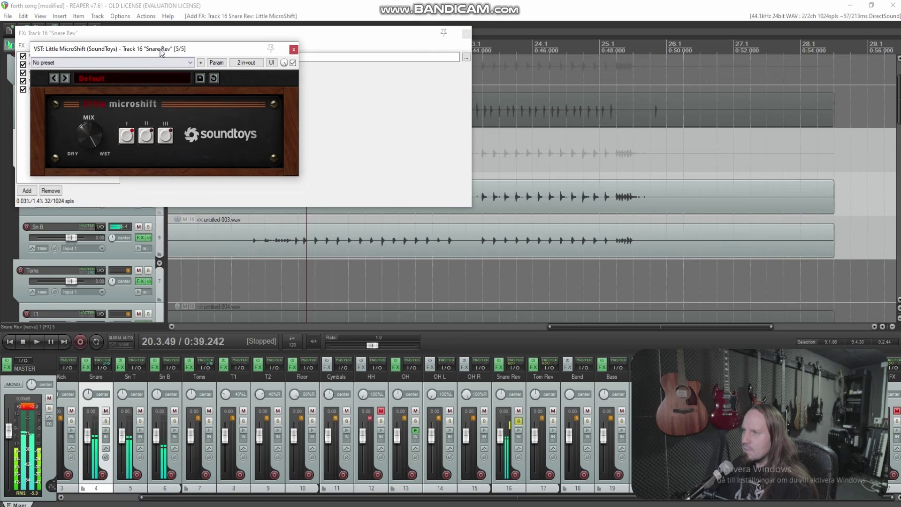
pyautogui.moveTo(59, 92); pyautogui.dragTo(59, 82)
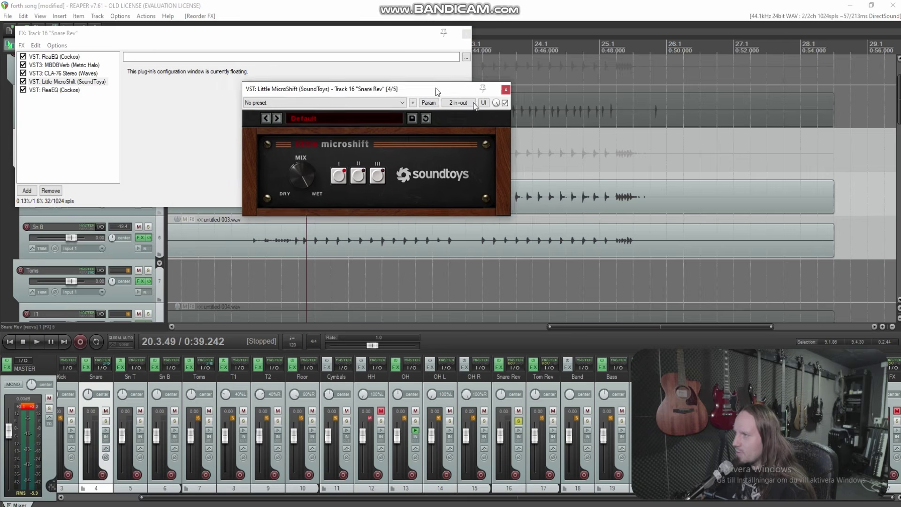
# Choose style III in Little MicroShift with the mix set slightly below half, close its window, and unsolo Snare Rev.
pyautogui.click(344, 188)
pyautogui.press('space')
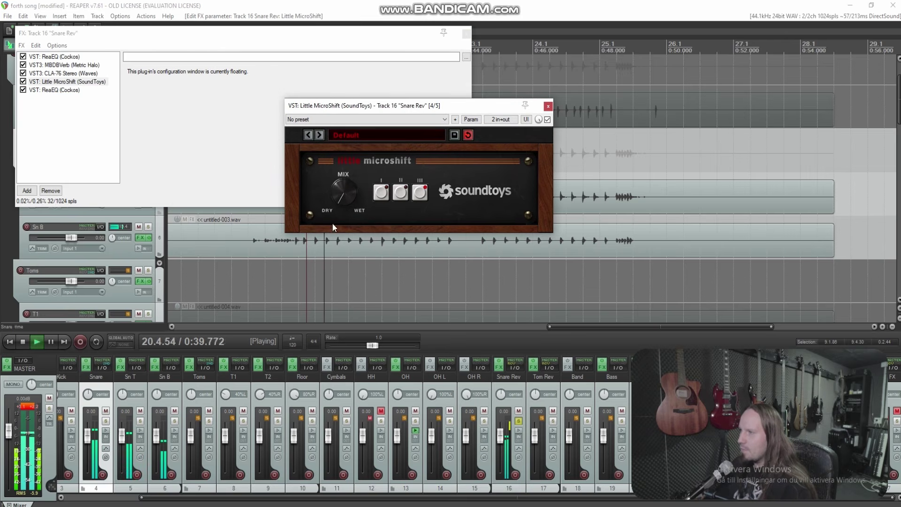
pyautogui.moveTo(341, 192); pyautogui.dragTo(331, 150)
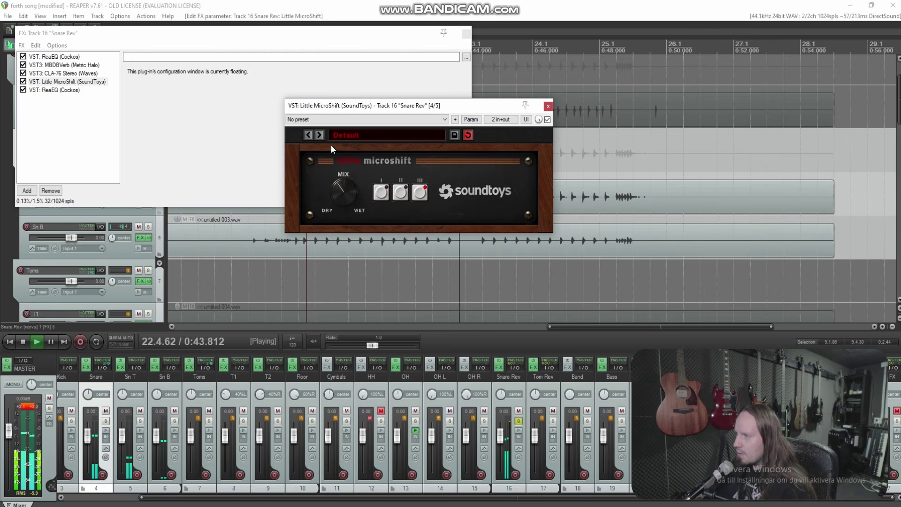
pyautogui.click(549, 108)
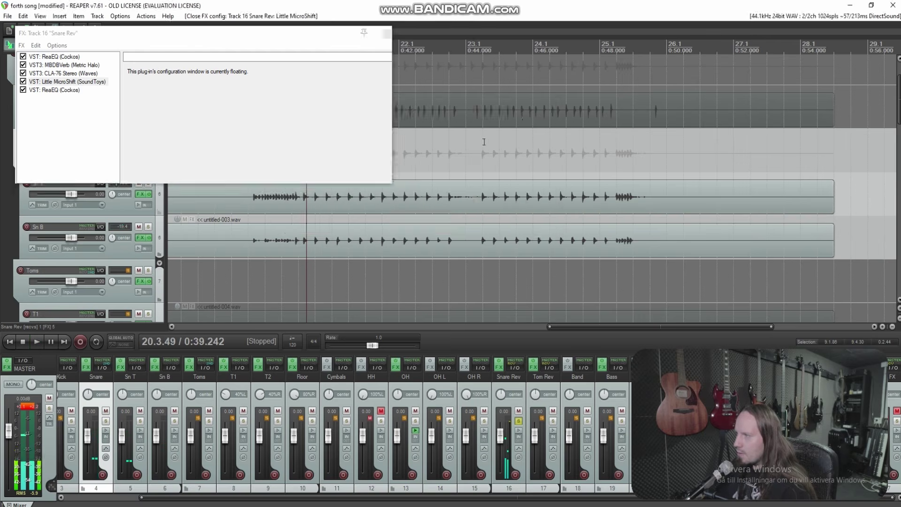
pyautogui.press('space')
pyautogui.click(249, 281)
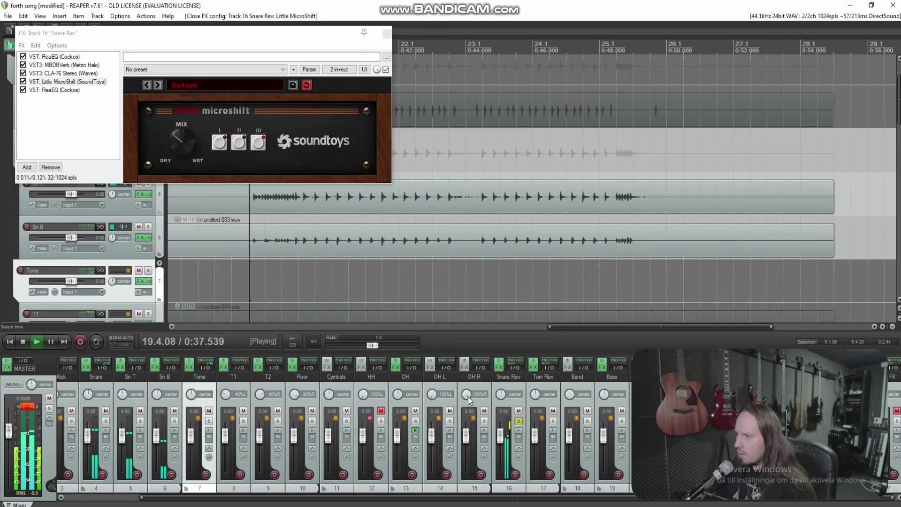
pyautogui.click(519, 422)
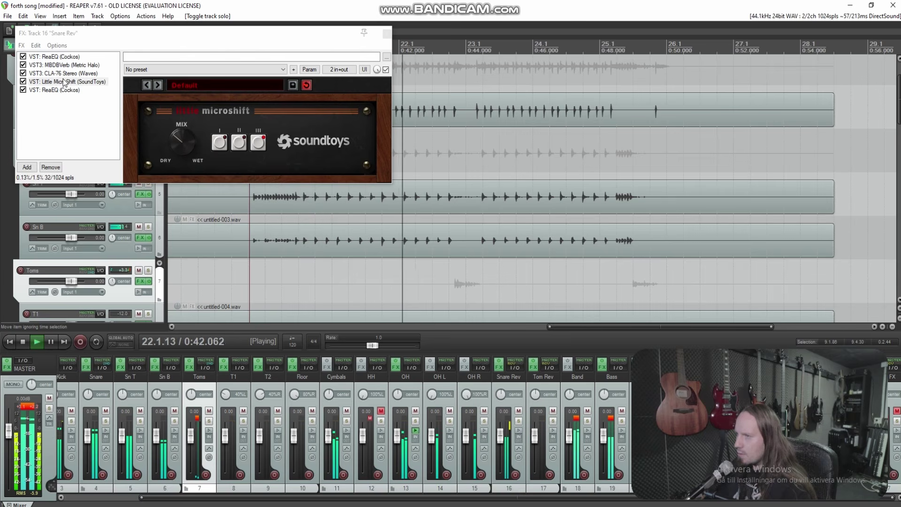
# Set the output gain of Snare Rev's last ReaEQ to 1.6 dB.
pyautogui.click(54, 89)
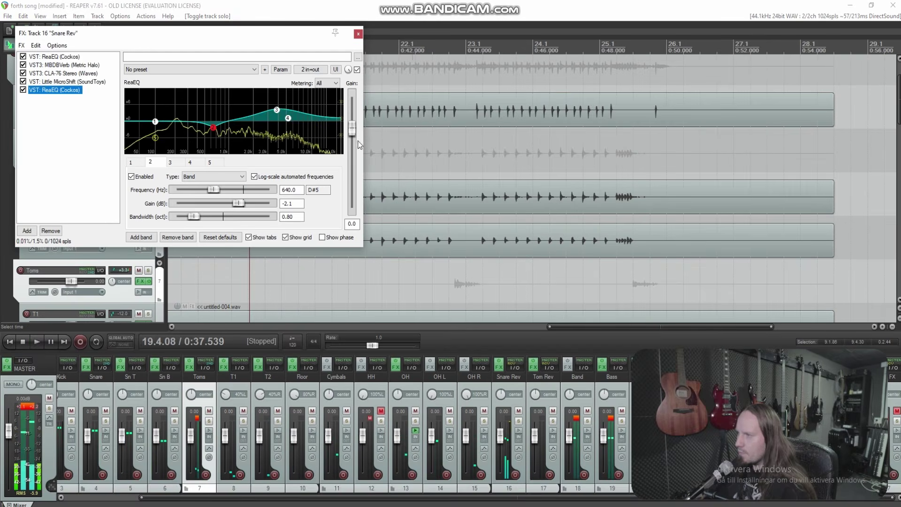
pyautogui.moveTo(353, 133); pyautogui.dragTo(353, 122)
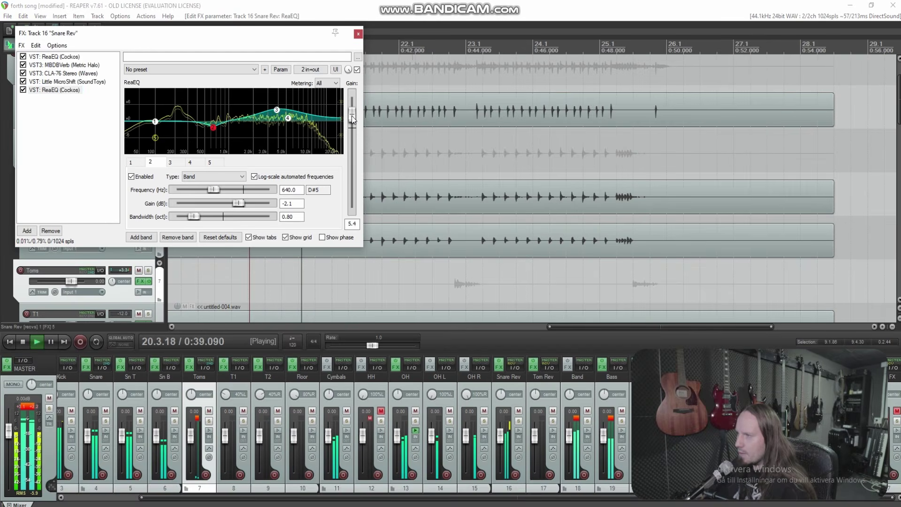
pyautogui.moveTo(353, 122); pyautogui.dragTo(352, 128)
# Reduce the broad high-mid boost on Snare Rev, add a 5490.3 Hz cut of -1.9 dB with 0.40 oct bandwidth, and close the effects.
pyautogui.moveTo(277, 110); pyautogui.dragTo(290, 127)
pyautogui.scroll(-3, 280, 109)
pyautogui.doubleClick(306, 100)
pyautogui.scroll(-2, 290, 100)
pyautogui.scroll(-2, 292, 97)
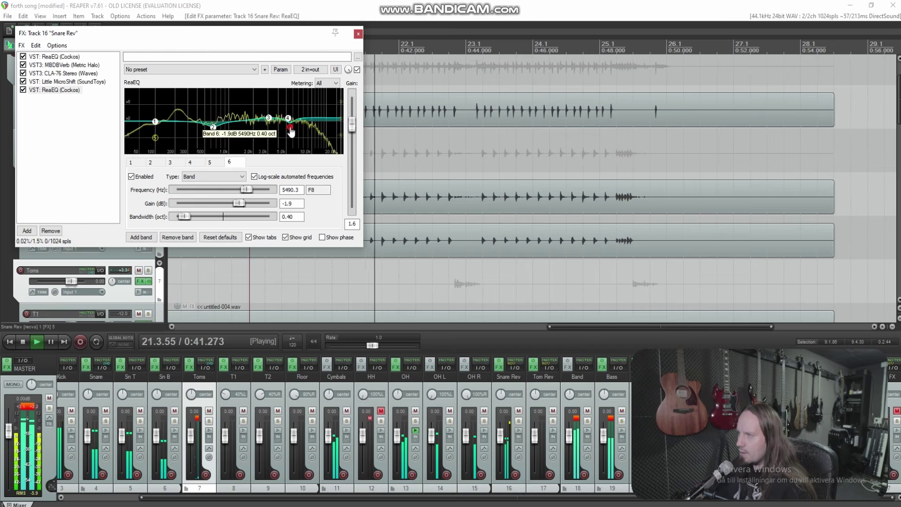
pyautogui.click(358, 33)
# Play the song from its early section, set the Snare ReaEQ's output gain to -1.0 dB, and close its effects.
pyautogui.scroll(-6, 413, 186)
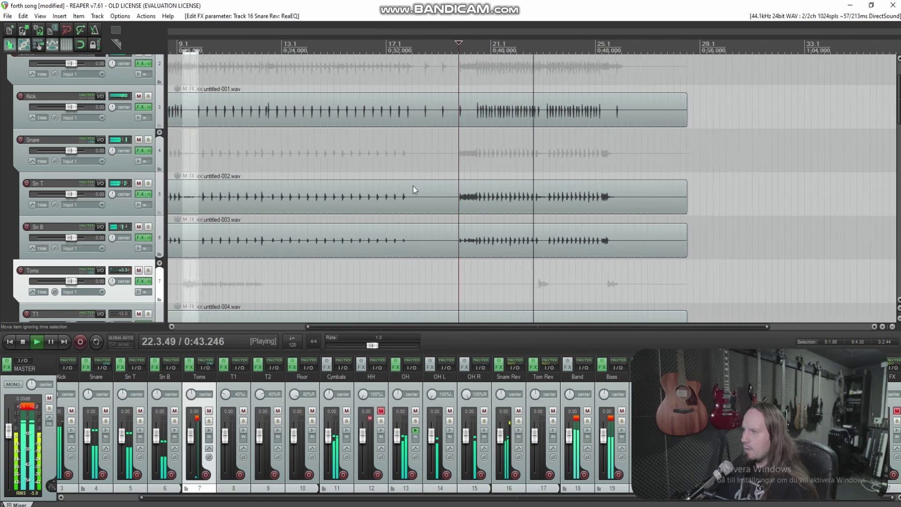
pyautogui.click(217, 150)
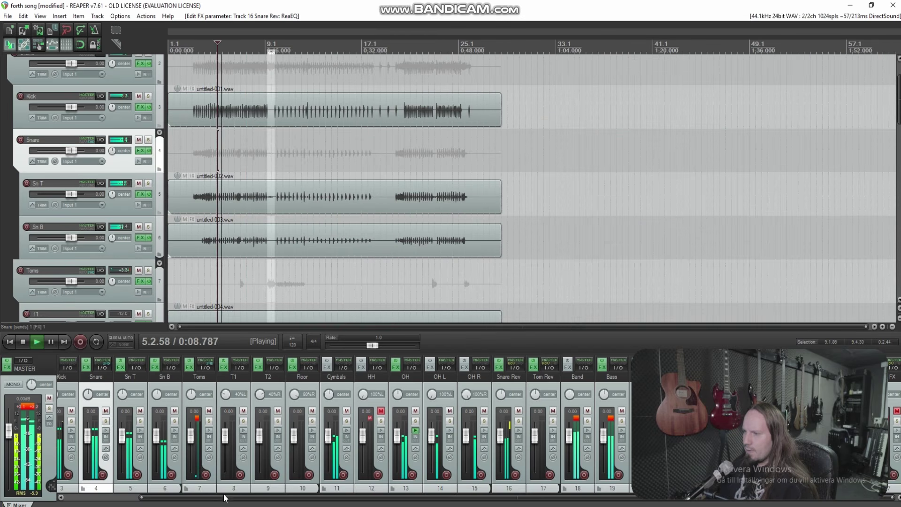
pyautogui.moveTo(224, 499); pyautogui.dragTo(153, 499)
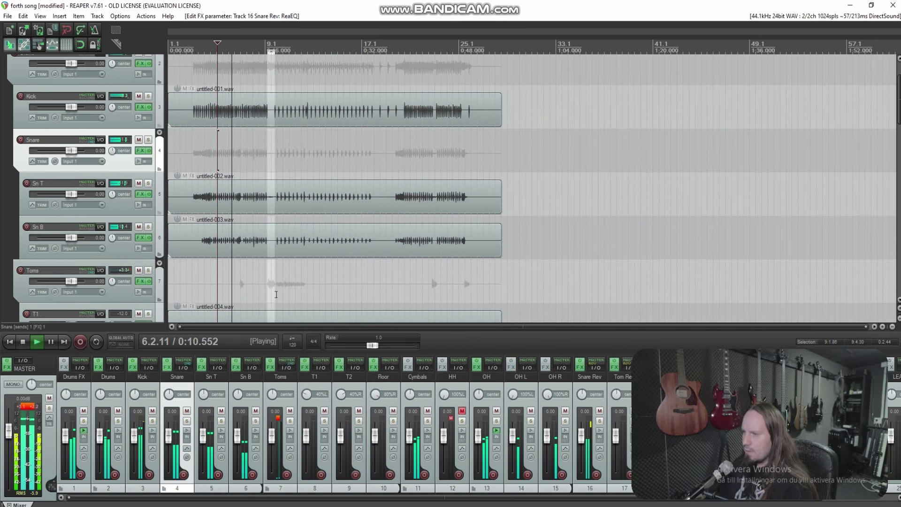
pyautogui.press('f')
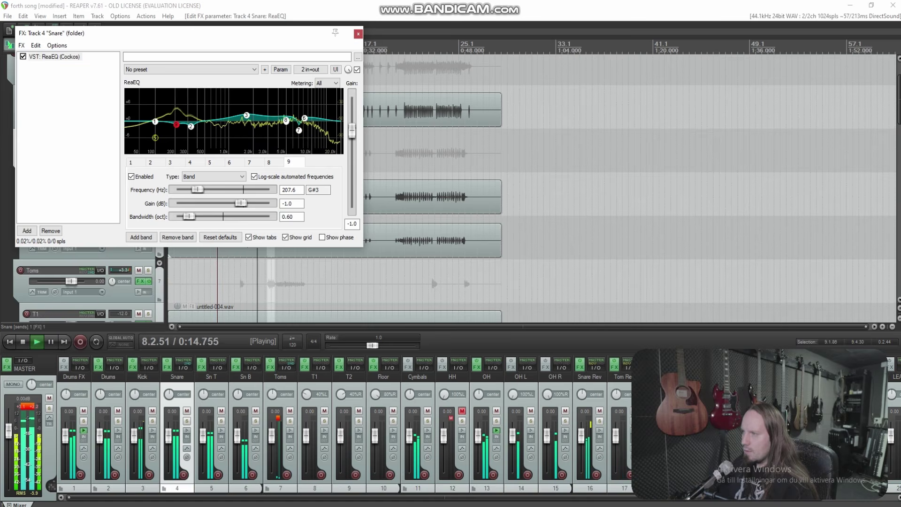
pyautogui.click(357, 34)
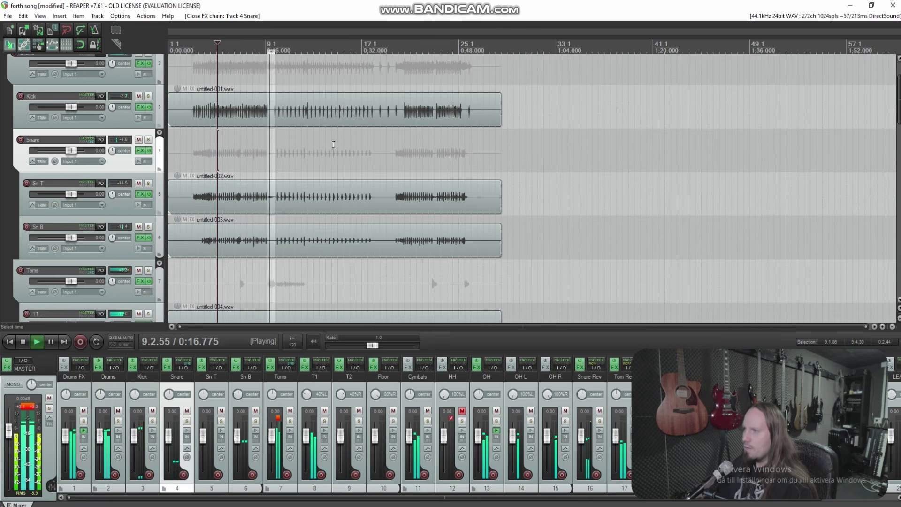
# Reduce the low-frequency boosts in the Guitars track's smart:EQ 4, with the 191 Hz band at 3.2 dB, and close it.
pyautogui.scroll(3, 282, 164)
pyautogui.scroll(-1, 70, 211)
pyautogui.scroll(-5, 2, 252)
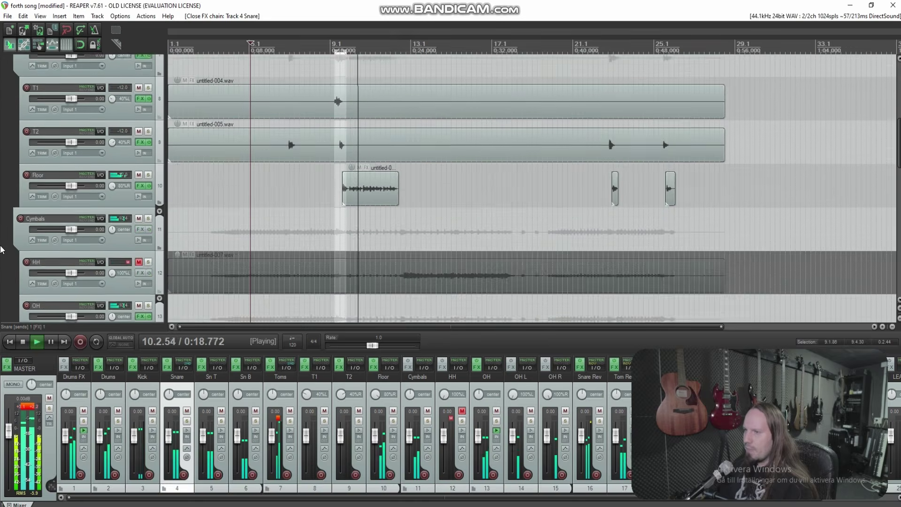
pyautogui.scroll(-10, 2, 250)
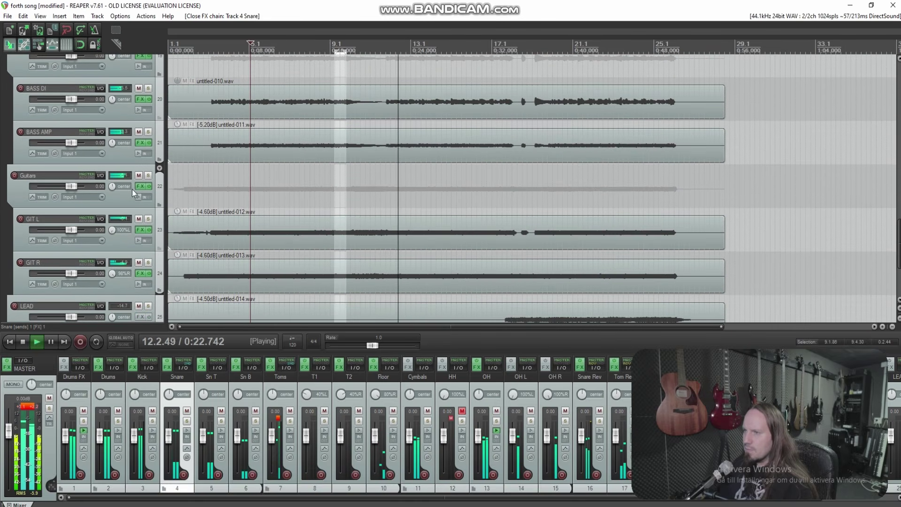
pyautogui.click(140, 187)
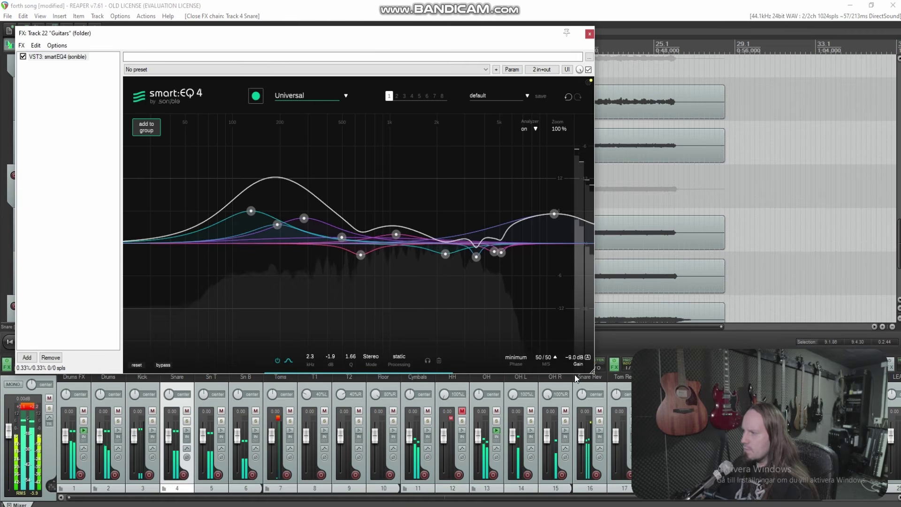
pyautogui.scroll(-3, 574, 367)
pyautogui.scroll(2, 573, 366)
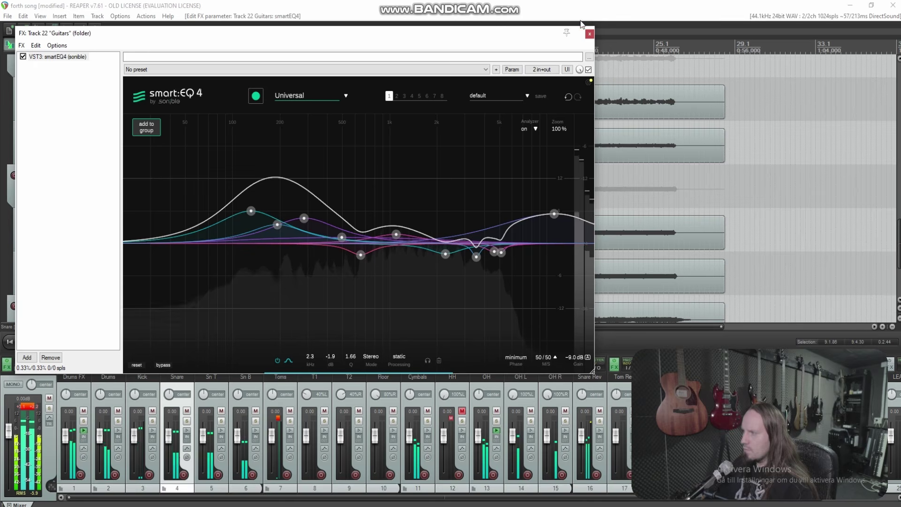
pyautogui.scroll(2, 574, 357)
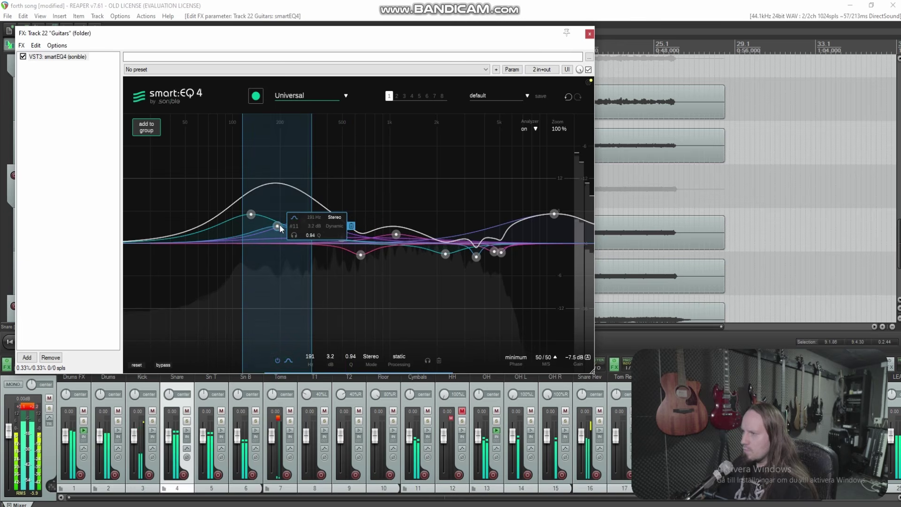
pyautogui.click(589, 33)
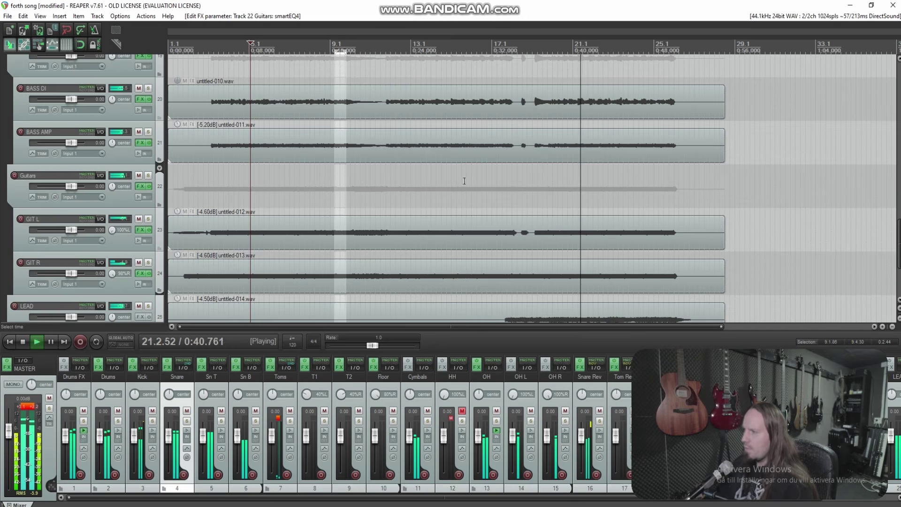
# Stop playback, place the cursor in the lead guitar section, and save the project.
pyautogui.scroll(-3, 464, 180)
pyautogui.scroll(-2, 2, 234)
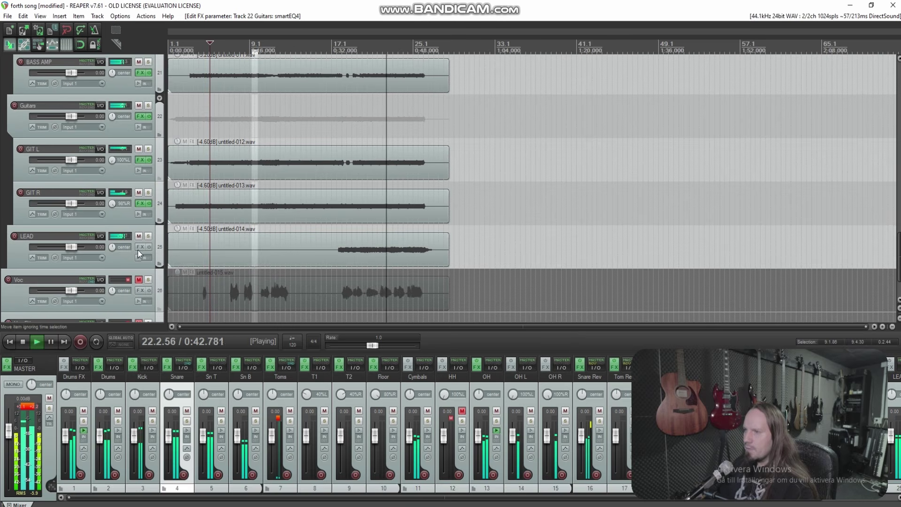
pyautogui.press('space')
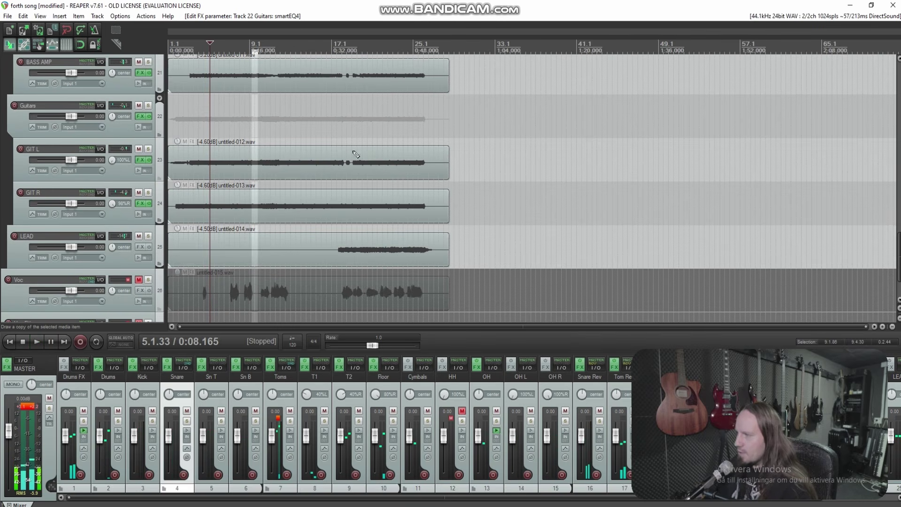
pyautogui.click(358, 133)
pyautogui.hotkey('ctrl', 's')
# Play from where the lead guitar starts, add CLA-76 Mono (Waves) to the LEAD track, and set its release to 7.00.
pyautogui.scroll(3, 485, 150)
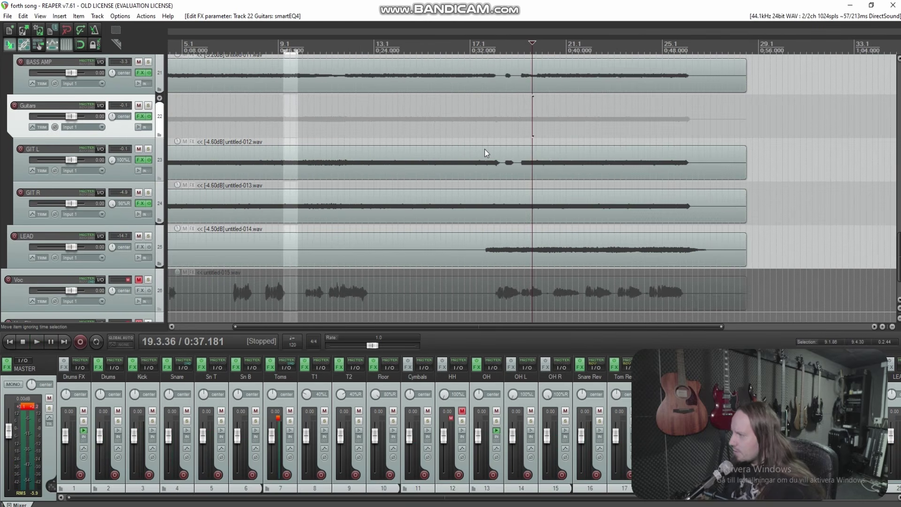
pyautogui.scroll(2, 522, 136)
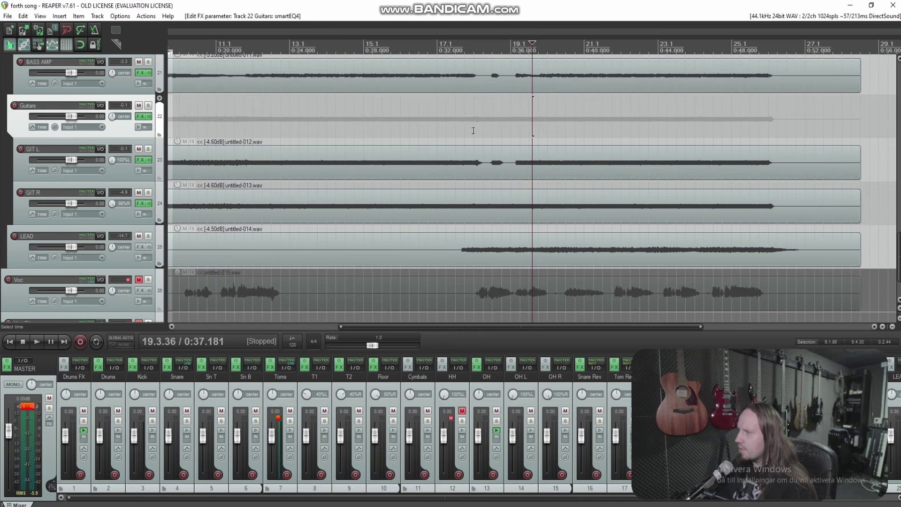
pyautogui.press('space')
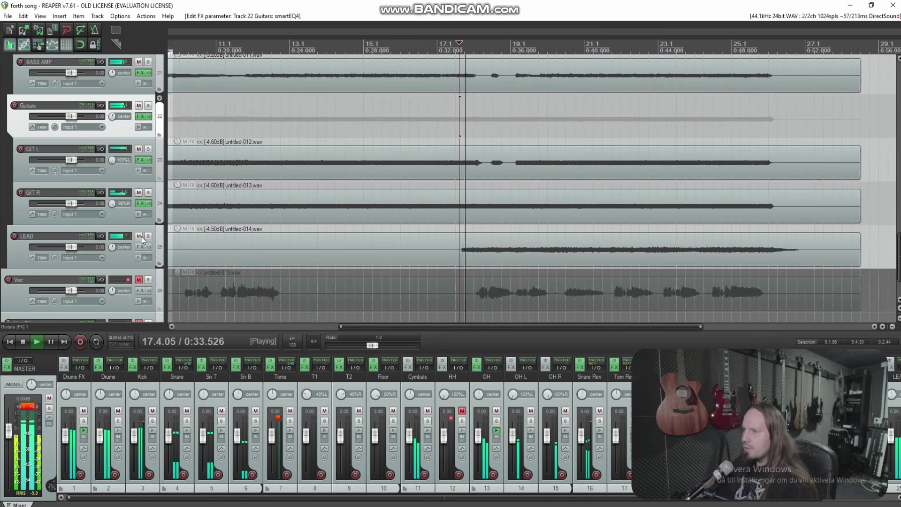
pyautogui.click(140, 247)
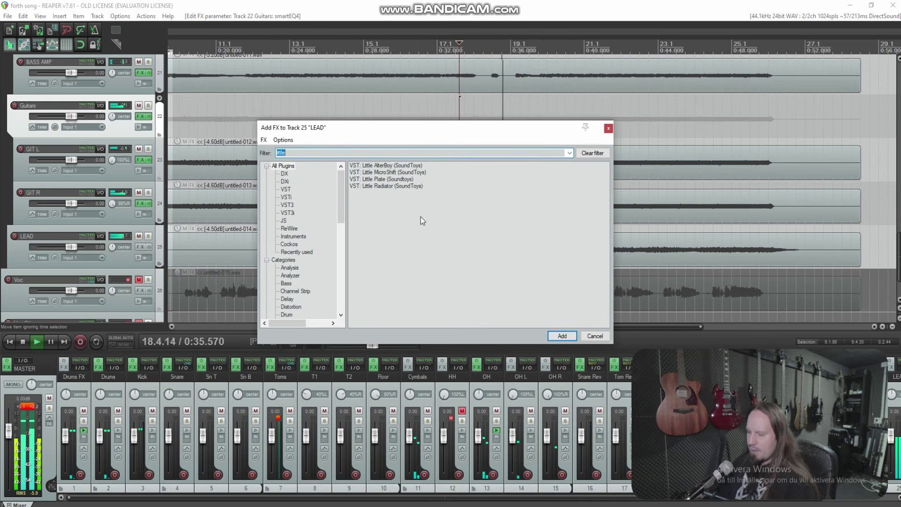
pyautogui.write('76')
pyautogui.doubleClick(394, 180)
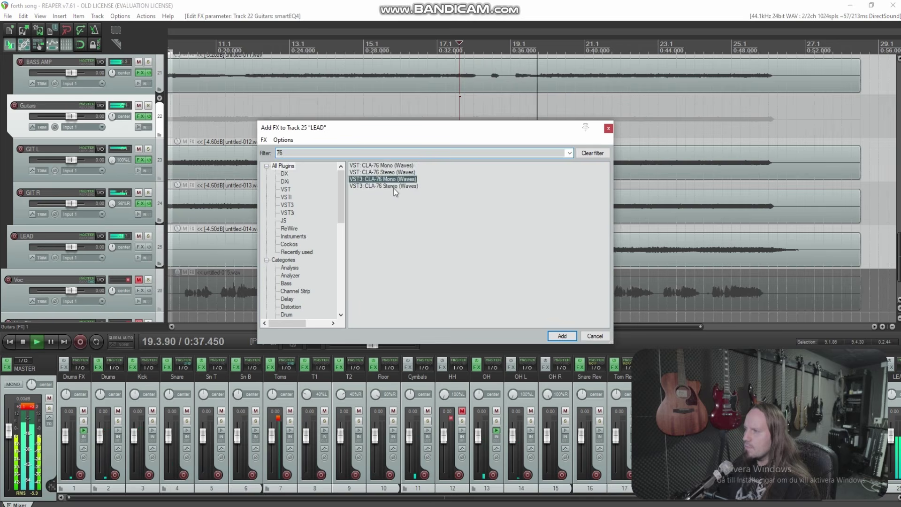
pyautogui.moveTo(187, 142); pyautogui.dragTo(179, 138)
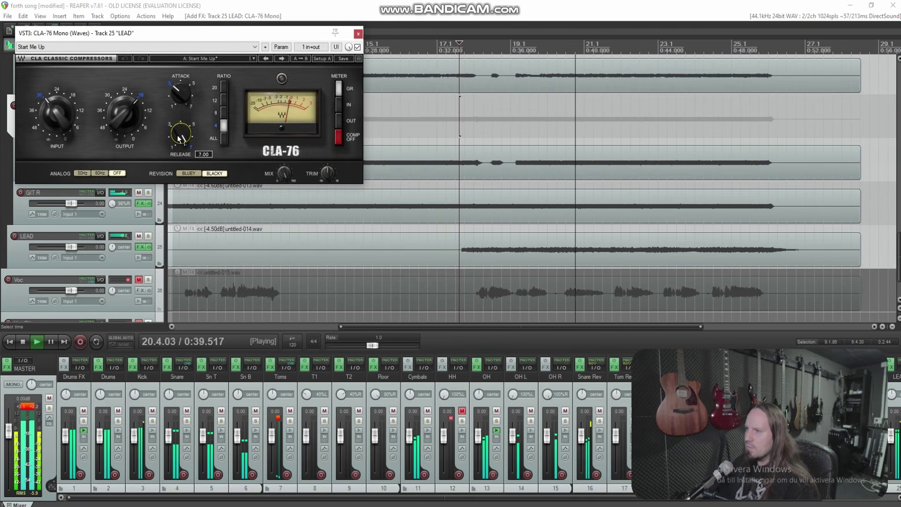
# Set the LEAD track's CLA-76 input to about -26.8 and its output to -20.7, and close the compressor.
pyautogui.moveTo(63, 113); pyautogui.dragTo(62, 105)
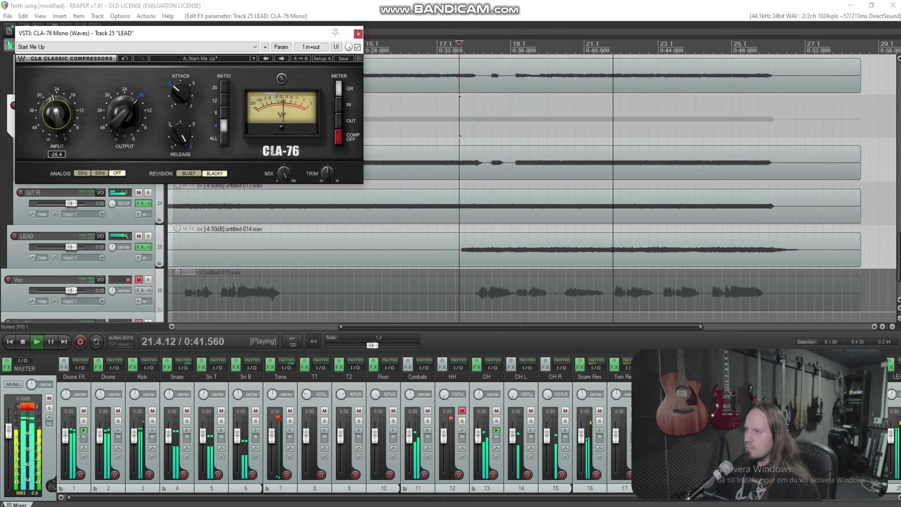
pyautogui.moveTo(123, 114); pyautogui.dragTo(124, 111)
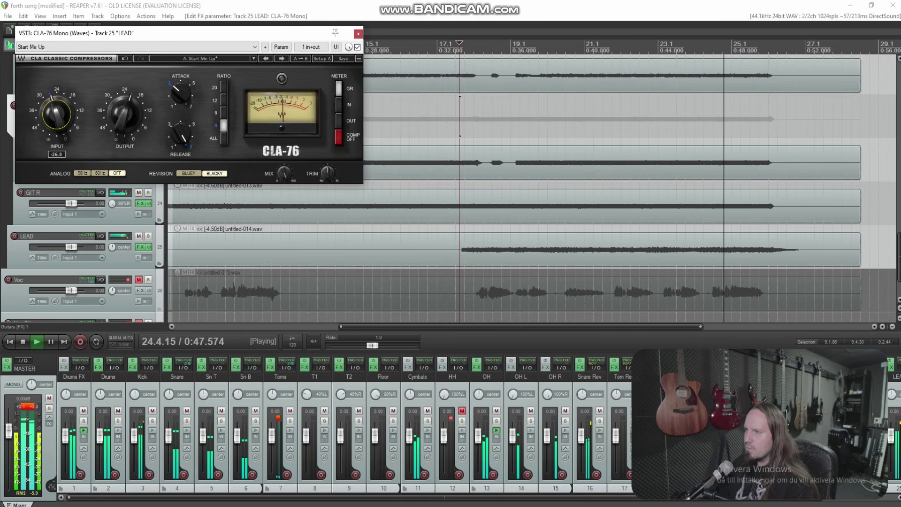
pyautogui.moveTo(126, 114)
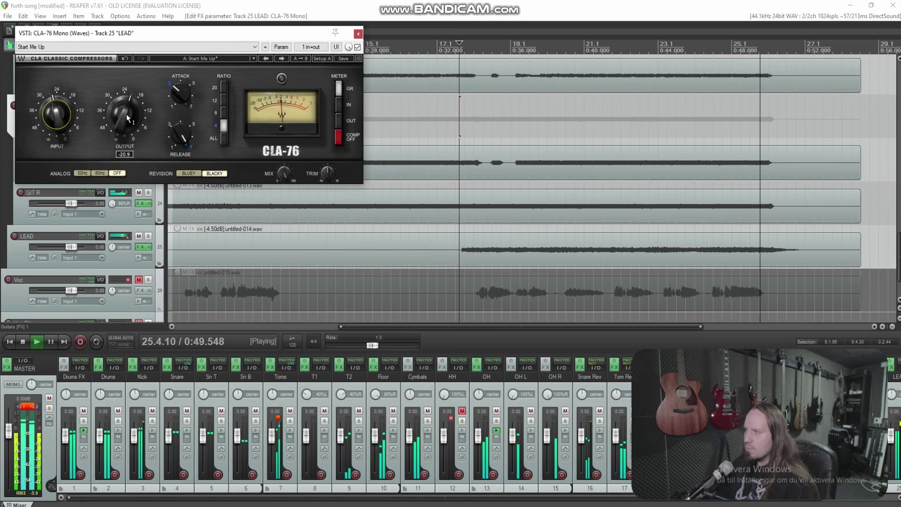
pyautogui.moveTo(125, 114); pyautogui.dragTo(135, 117)
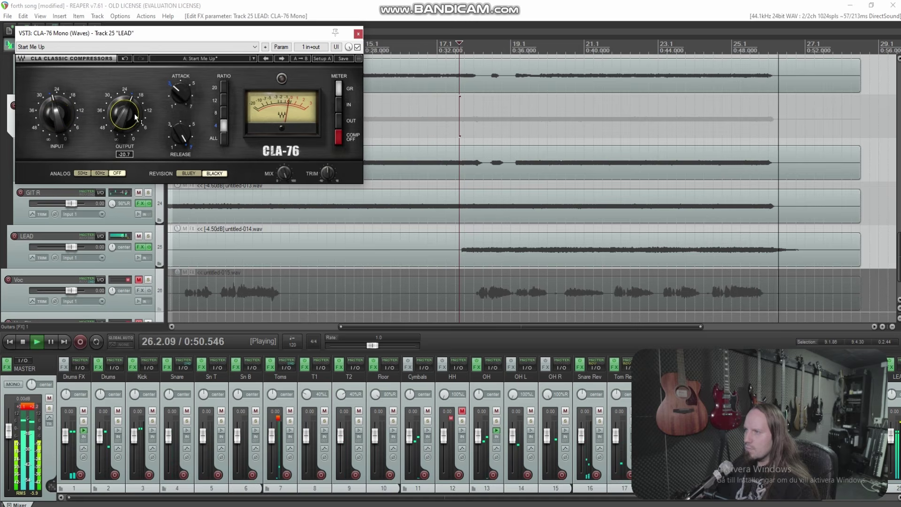
pyautogui.click(358, 34)
# Play from around bar 19 in the lead section and add ReaEQ (Cockos) to the LEAD track after the compressor.
pyautogui.click(509, 134)
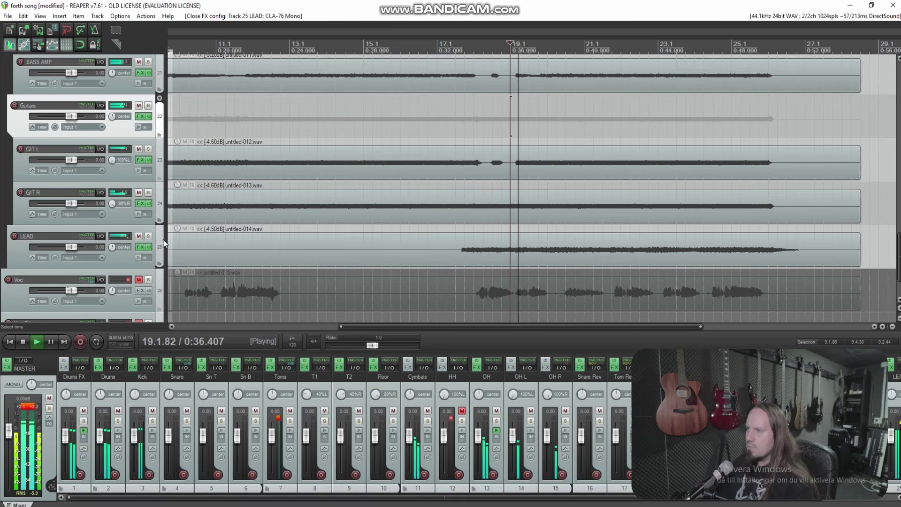
pyautogui.click(140, 247)
pyautogui.rightClick(74, 89)
pyautogui.click(82, 94)
pyautogui.write('eq')
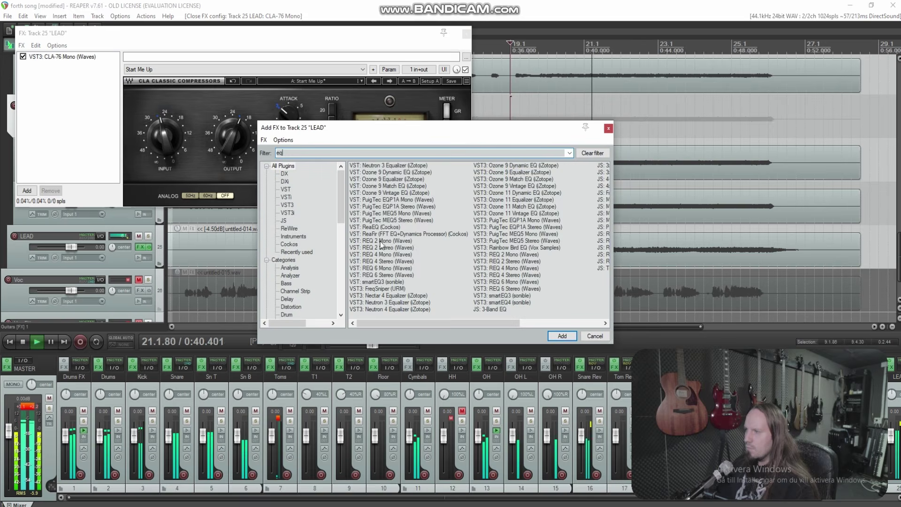
pyautogui.doubleClick(381, 227)
# Make narrow cuts in the LEAD ReaEQ with band 2 near 590 Hz and band 3 at 4841.5 Hz, -2.7 dB, 0.40 oct.
pyautogui.moveTo(128, 114); pyautogui.dragTo(119, 90)
pyautogui.scroll(-6, 123, 100)
pyautogui.scroll(-4, 119, 90)
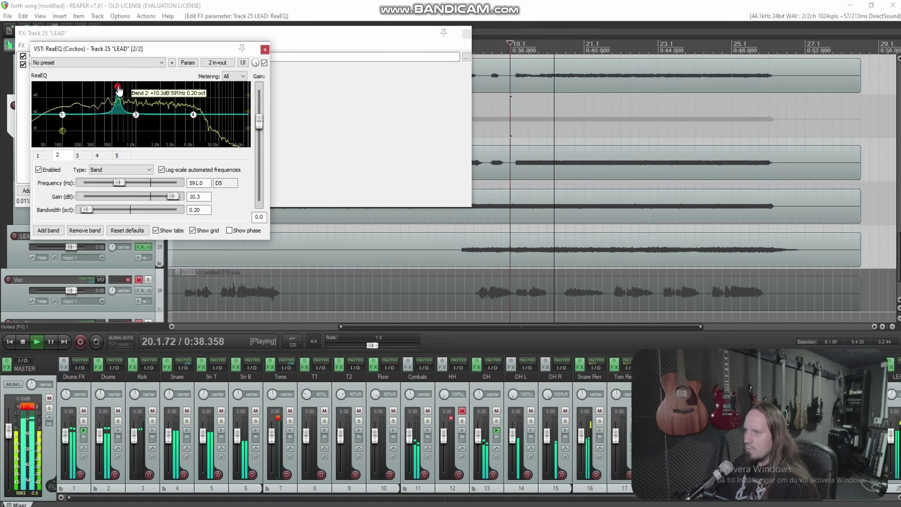
pyautogui.moveTo(118, 90); pyautogui.dragTo(193, 122)
pyautogui.scroll(-8, 184, 105)
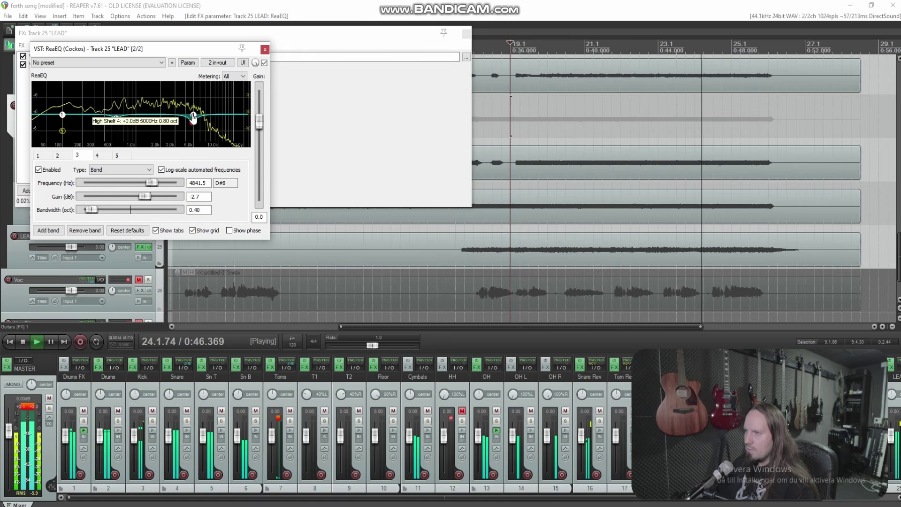
# Add a LEAD ReaEQ band at 2578.5 Hz with 1.3 dB gain, set the output gain to -1.5 dB, and close the effects.
pyautogui.doubleClick(164, 109)
pyautogui.moveTo(164, 110)
pyautogui.mouseDown()
pyautogui.moveTo(154, 98)
pyautogui.moveTo(173, 115)
pyautogui.mouseUp()
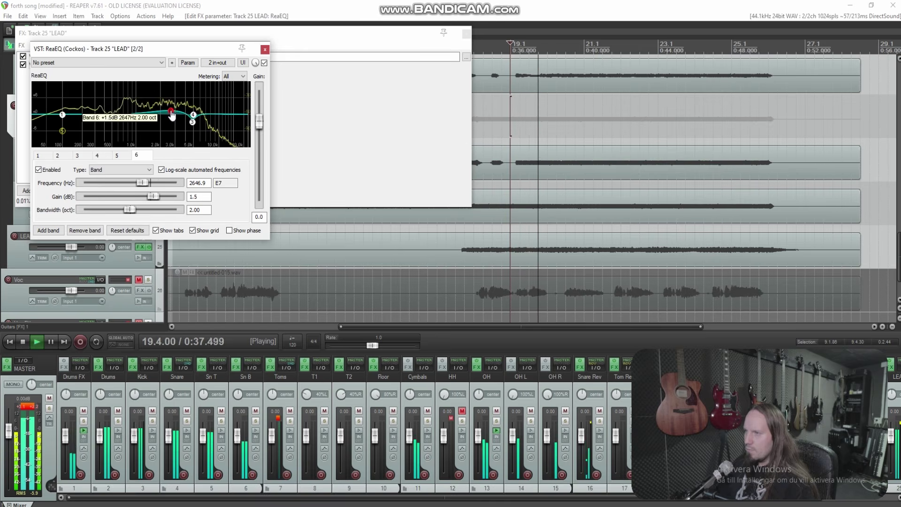
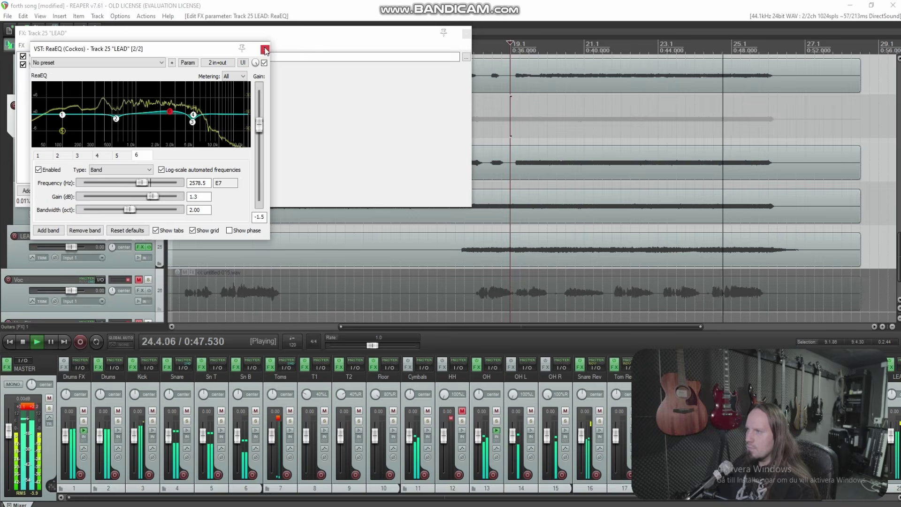
pyautogui.click(265, 50)
pyautogui.click(466, 33)
# Play from near bar 3, solo the Drums FX track, and add smartEQ4 (sonible) to it.
pyautogui.scroll(-3, 359, 166)
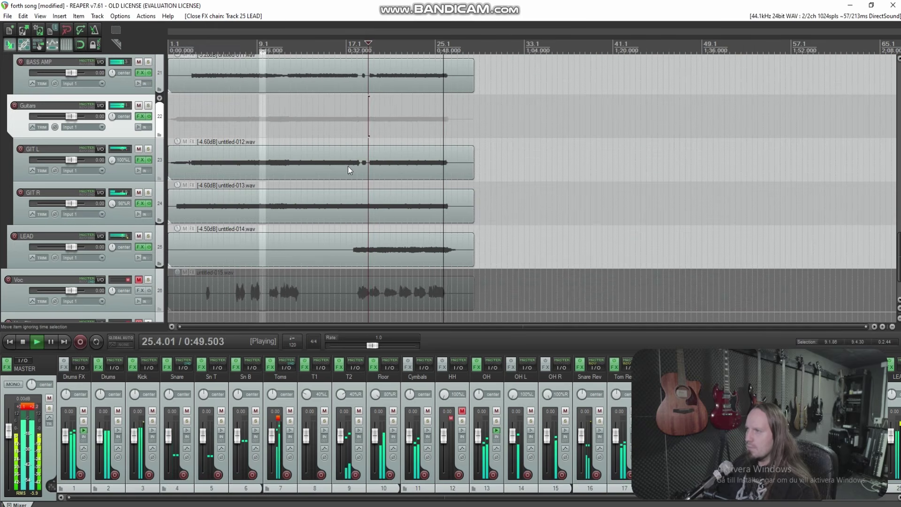
pyautogui.click(188, 126)
pyautogui.scroll(4, 297, 137)
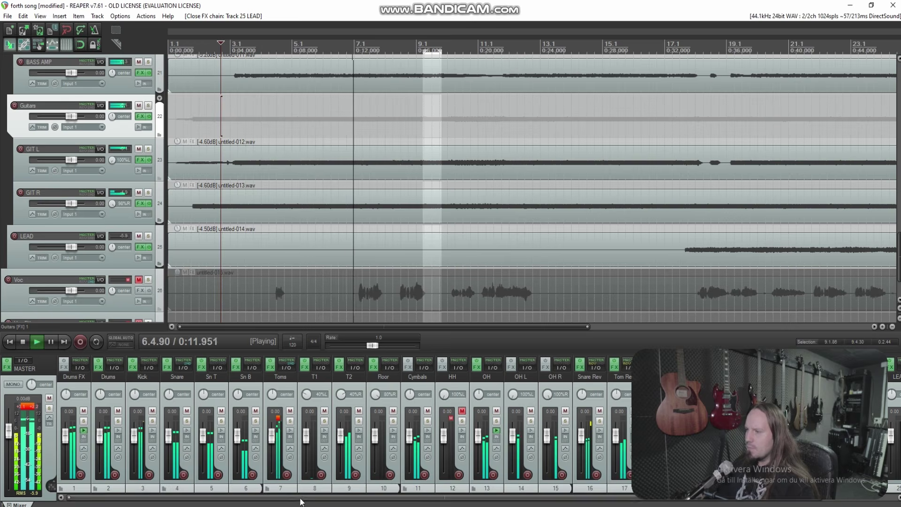
pyautogui.click(85, 421)
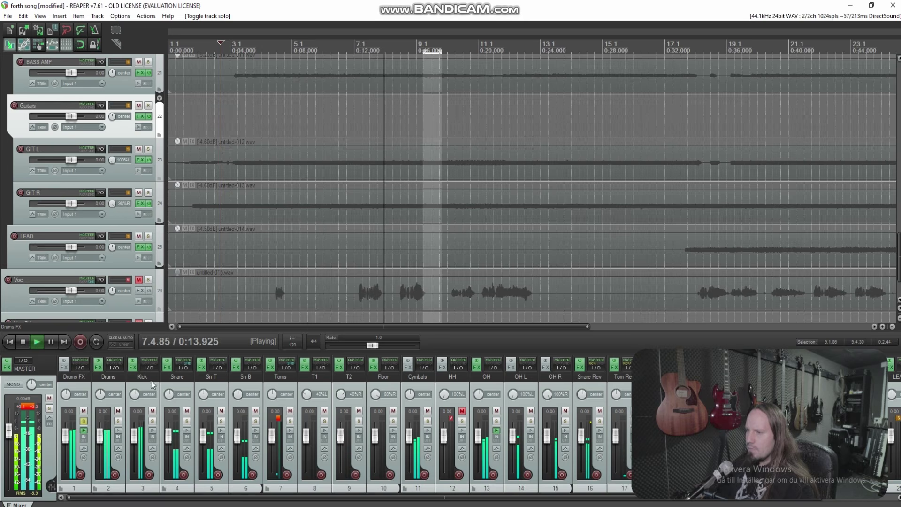
pyautogui.click(64, 367)
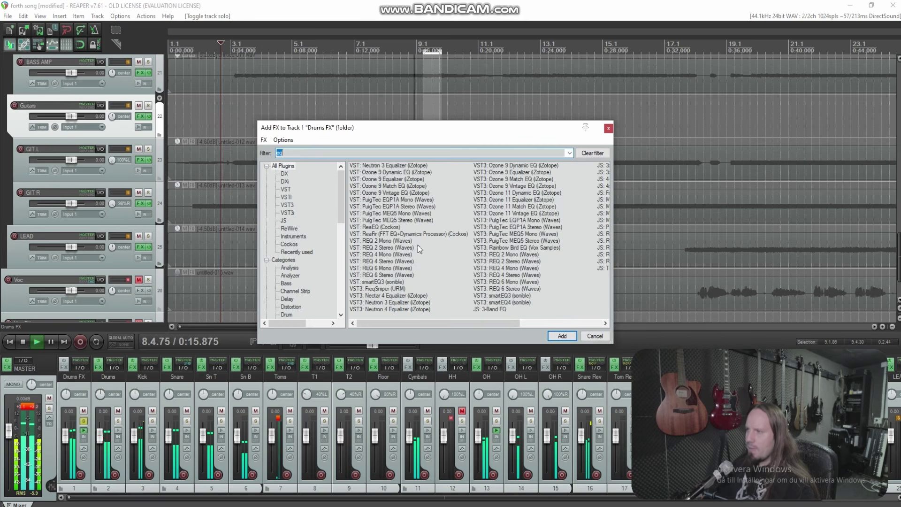
pyautogui.write('smart')
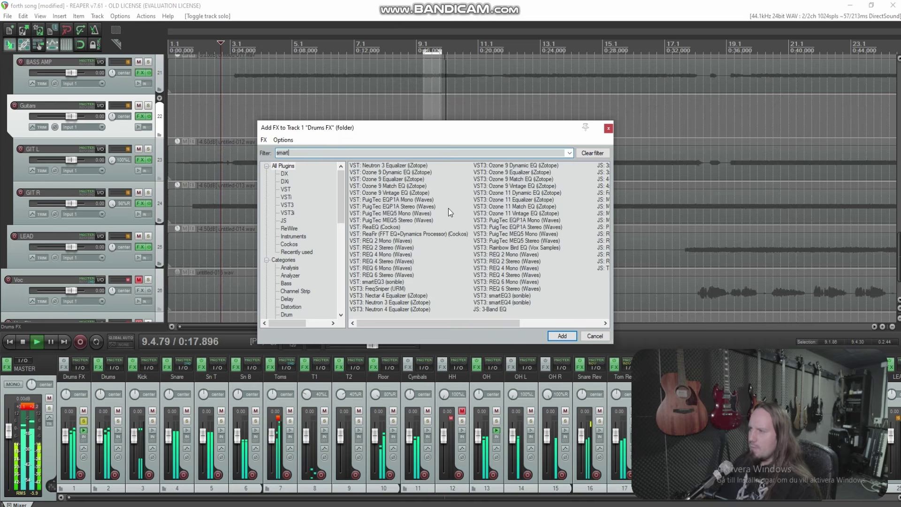
pyautogui.doubleClick(383, 180)
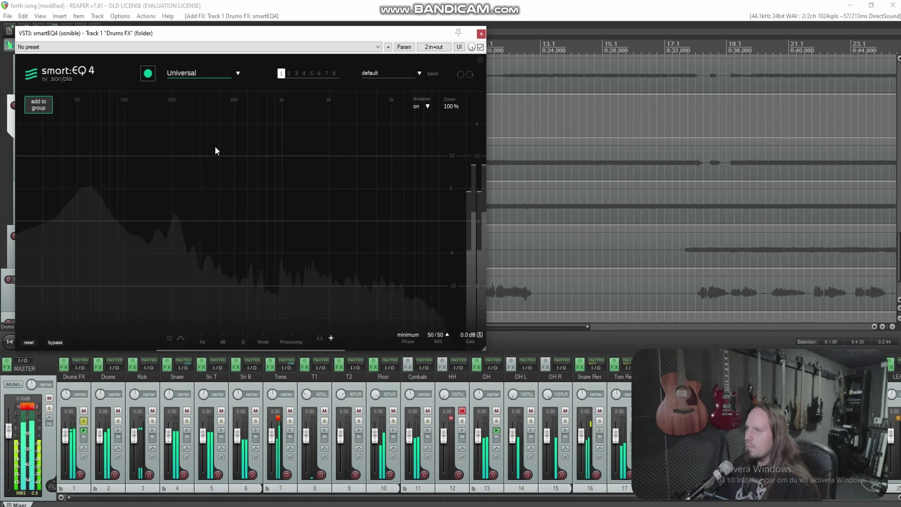
# Add a wide smart:EQ 4 boost to Drums FX at 716 Hz with 1.4 dB gain and a Q of 0.56.
pyautogui.doubleClick(250, 221)
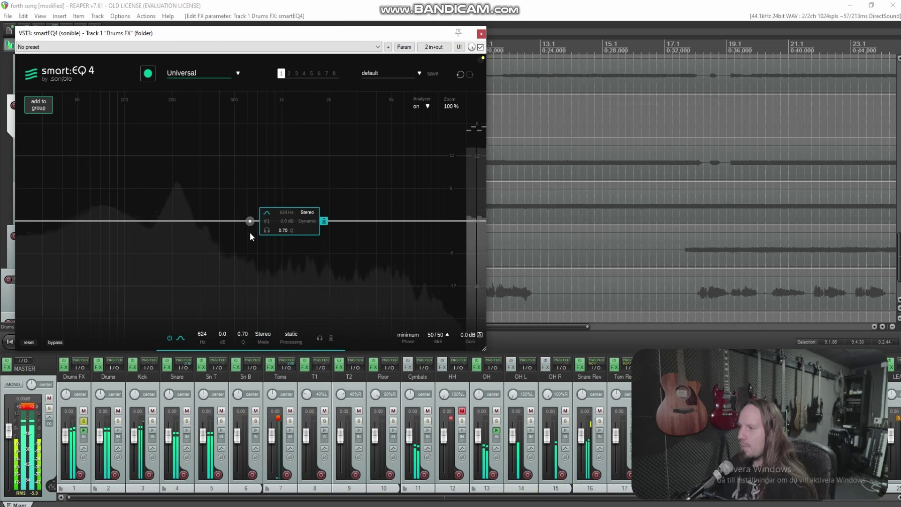
pyautogui.moveTo(250, 221); pyautogui.dragTo(243, 192)
pyautogui.scroll(3, 243, 191)
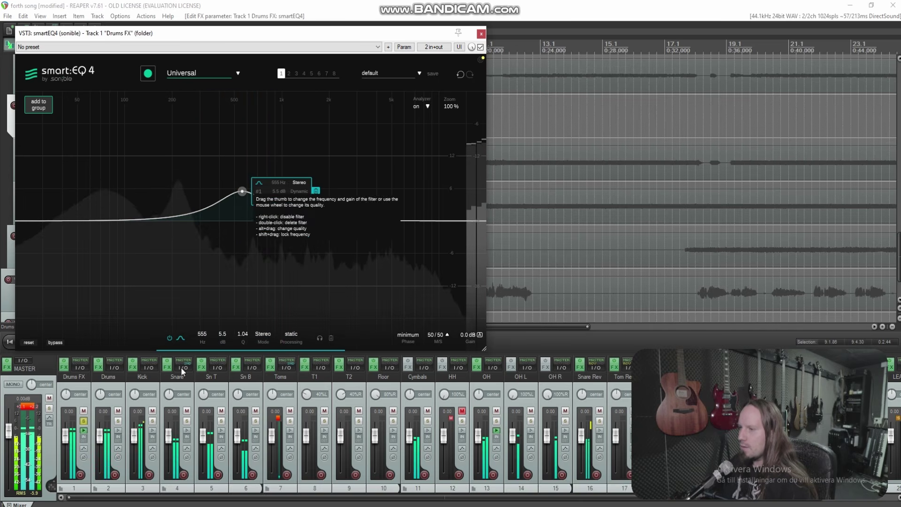
pyautogui.moveTo(241, 191); pyautogui.dragTo(258, 208)
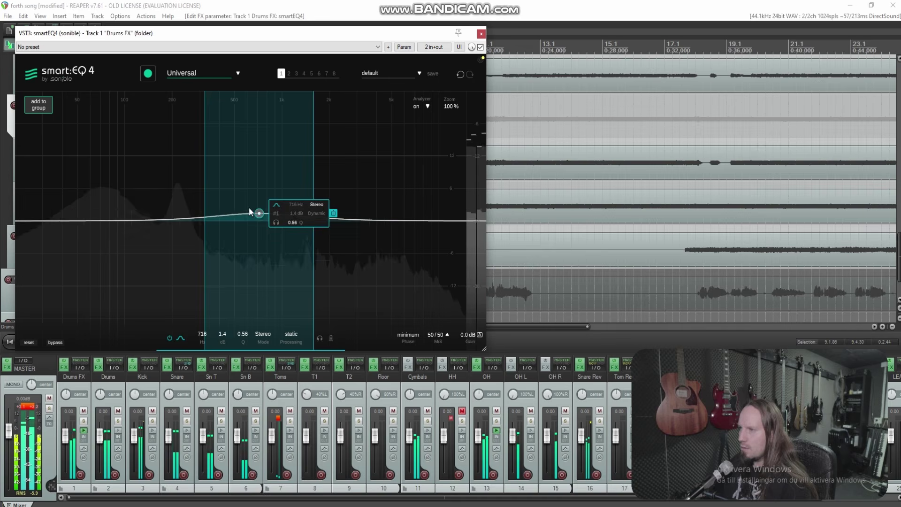
# Add a side-only boost to the Drums FX EQ at 215 Hz with 3.0 dB gain and a Q of 1.15.
pyautogui.doubleClick(153, 182)
pyautogui.moveTo(153, 182); pyautogui.dragTo(179, 202)
pyautogui.scroll(3, 176, 168)
pyautogui.scroll(3, 178, 154)
pyautogui.click(238, 179)
pyautogui.scroll(3, 180, 170)
pyautogui.scroll(-4, 179, 170)
pyautogui.scroll(-3, 177, 170)
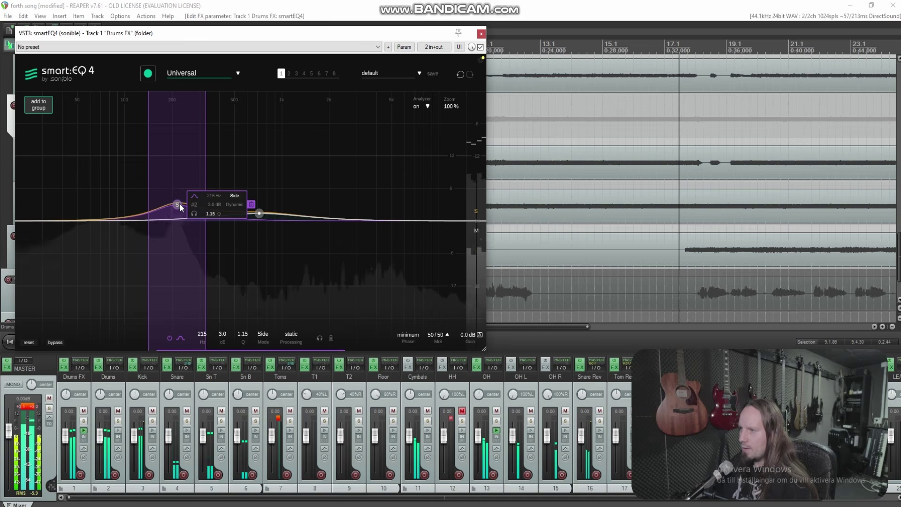
# Add an upper-mid boost to the Drums FX EQ at 1.7 kHz with 1.7 dB gain and a Q of 1.09.
pyautogui.doubleClick(310, 216)
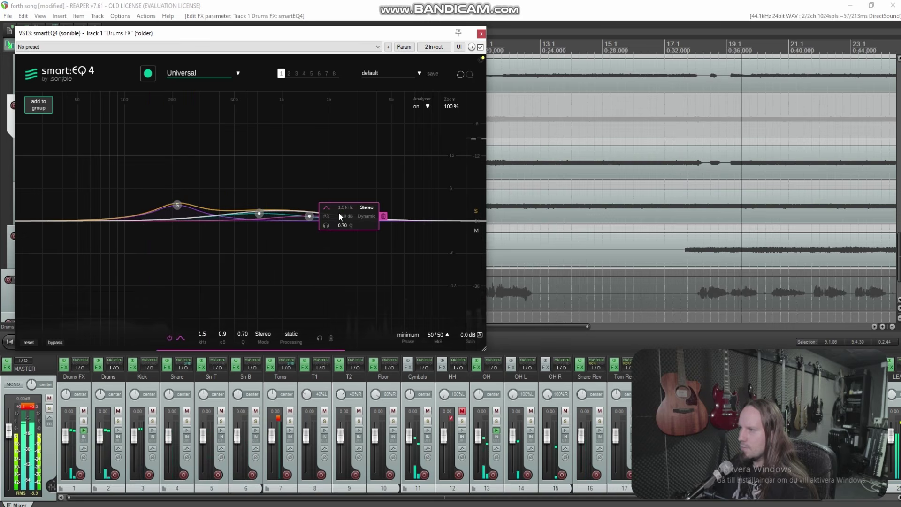
pyautogui.moveTo(310, 216)
pyautogui.mouseDown()
pyautogui.moveTo(317, 168)
pyautogui.moveTo(318, 209)
pyautogui.mouseUp()
pyautogui.scroll(4, 313, 179)
pyautogui.scroll(-2, 317, 167)
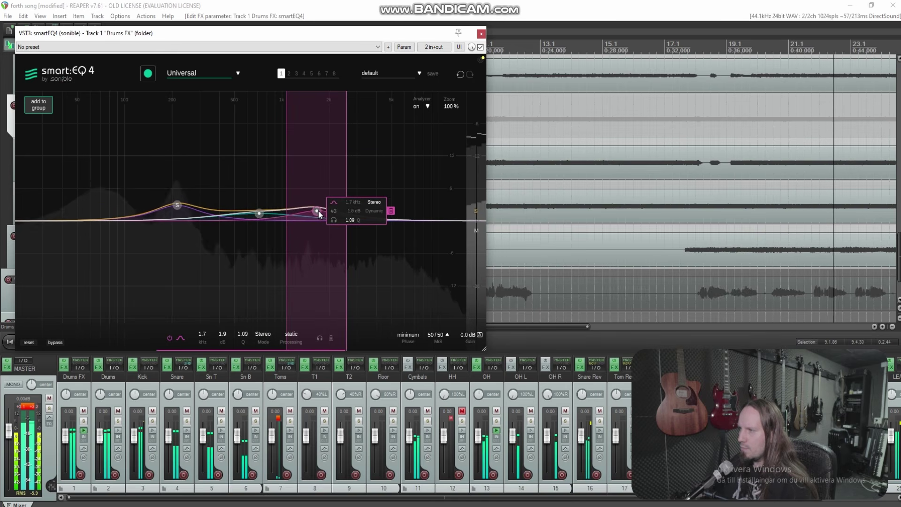
pyautogui.doubleClick(317, 207)
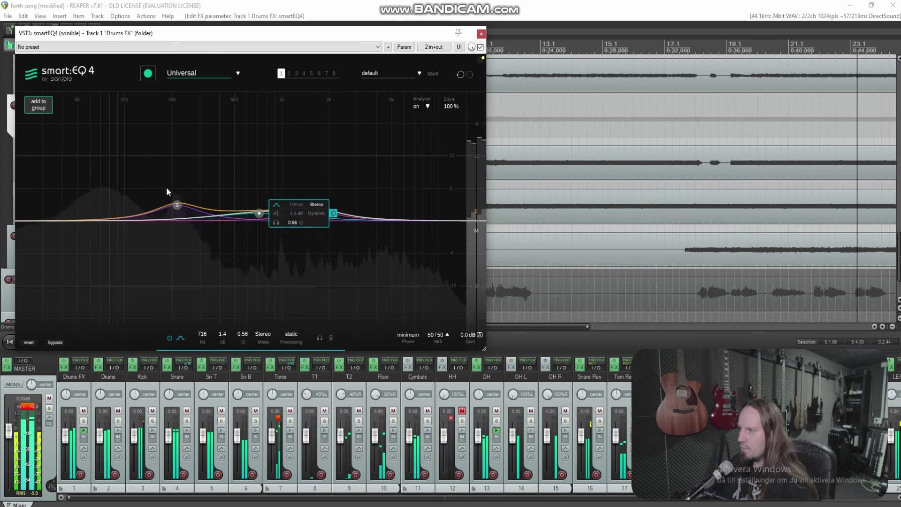
# Add a low-end boost to the Drums FX EQ between 50 and 100 Hz and adjust its width.
pyautogui.doubleClick(128, 188)
pyautogui.moveTo(129, 188); pyautogui.dragTo(94, 202)
pyautogui.scroll(-3, 85, 165)
pyautogui.scroll(3, 121, 157)
# Add a boost to the Drums FX EQ at 101 Hz with about 2 dB gain and a Q of 1.89.
pyautogui.doubleClick(134, 162)
pyautogui.scroll(3, 135, 162)
pyautogui.moveTo(134, 162); pyautogui.dragTo(126, 212)
pyautogui.scroll(-2, 130, 160)
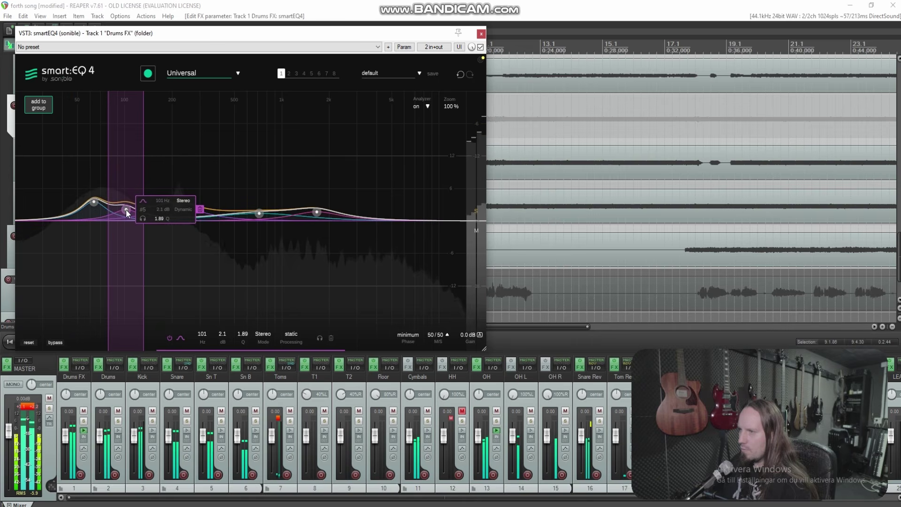
# Sweep a narrow band in the Drums FX EQ and cut 427 Hz by 1.2 dB with a Q of 2.03.
pyautogui.doubleClick(224, 185)
pyautogui.scroll(4, 224, 185)
pyautogui.moveTo(224, 184); pyautogui.dragTo(224, 228)
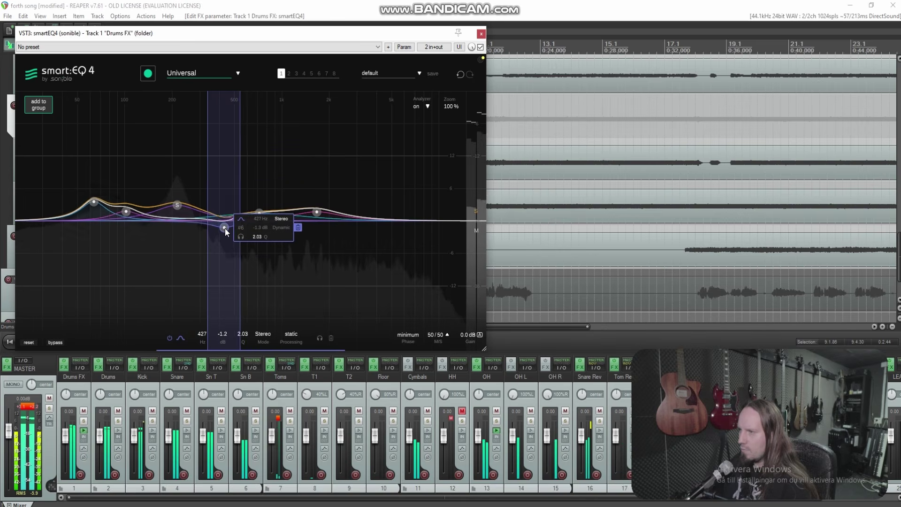
# Add a slight high-frequency boost above 5 kHz to the Drums FX EQ and close it.
pyautogui.doubleClick(421, 219)
pyautogui.moveTo(421, 219); pyautogui.dragTo(434, 215)
pyautogui.click(316, 212)
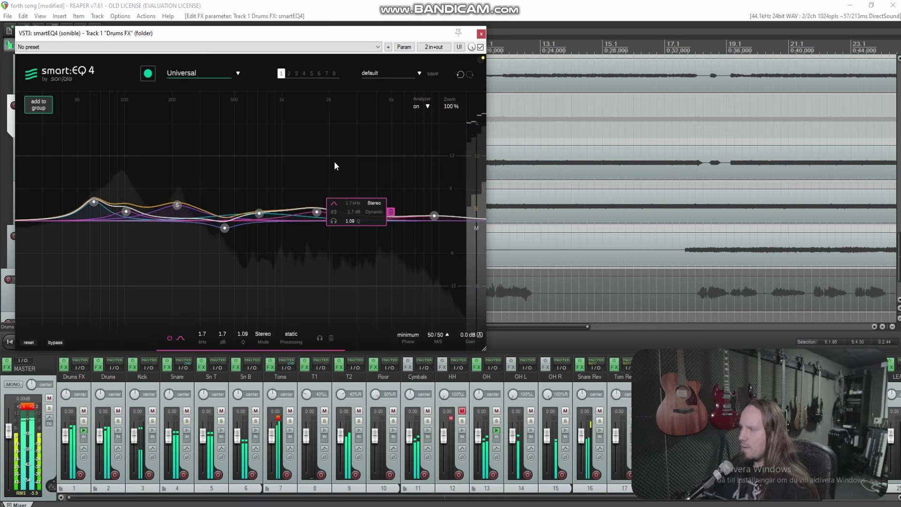
pyautogui.click(479, 35)
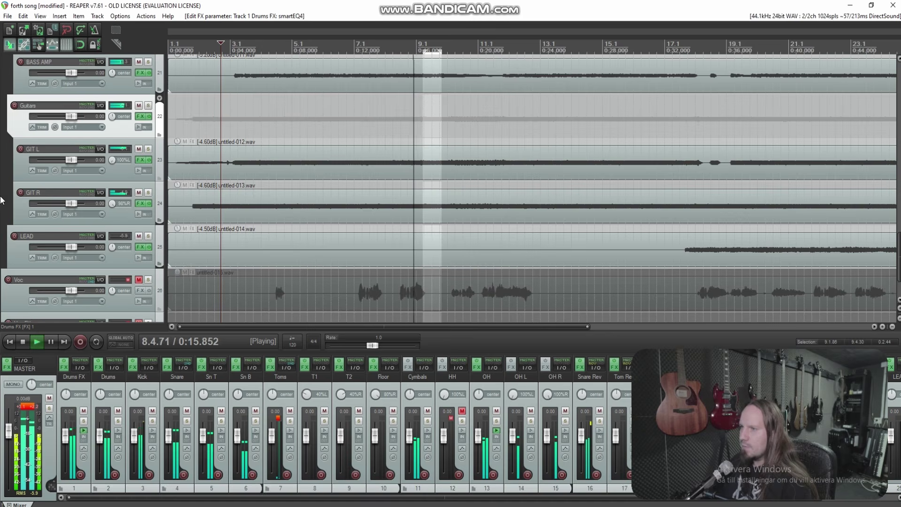
# Listen to the full mix in the lead guitar section, solo the Band folder track, and play from around bar 12.
pyautogui.click(720, 141)
pyautogui.scroll(2, 624, 142)
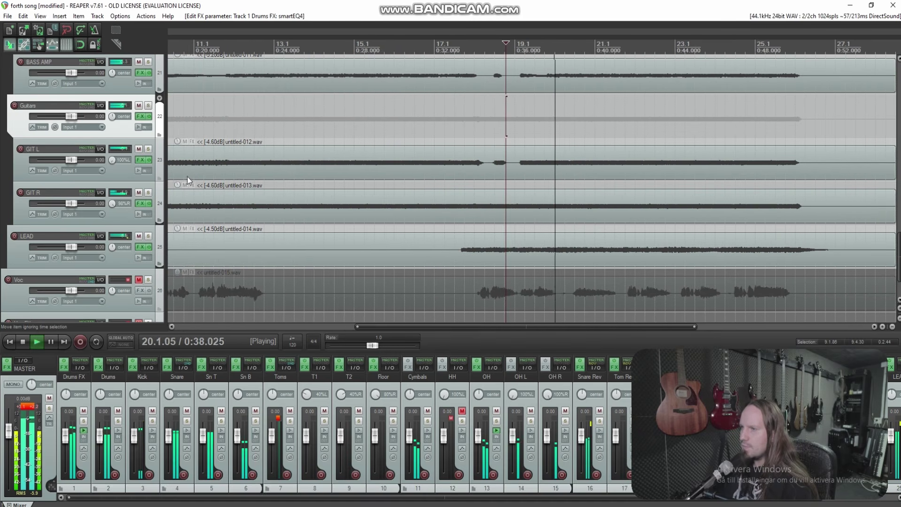
pyautogui.scroll(-2, 478, 206)
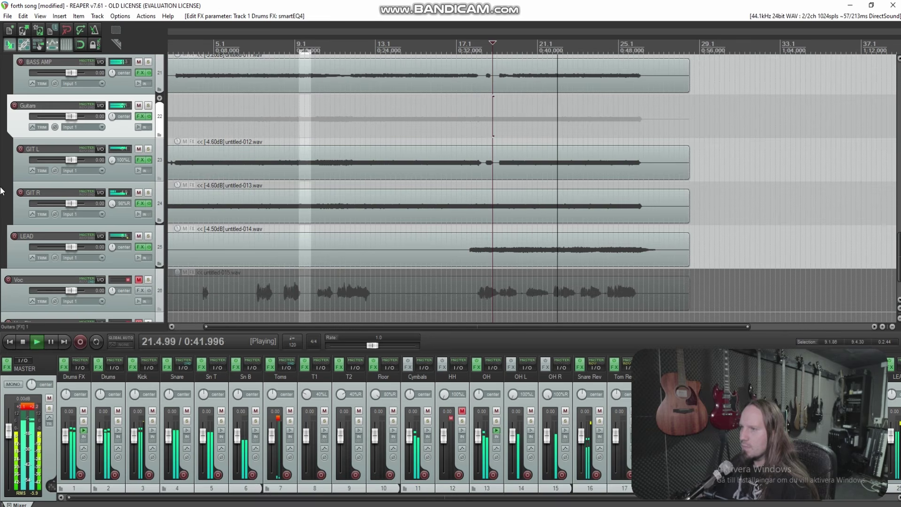
pyautogui.scroll(5, 149, 131)
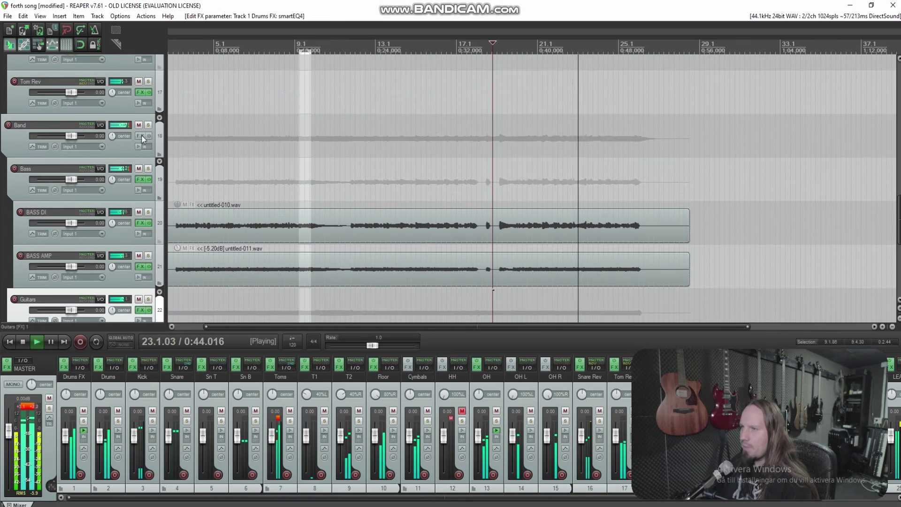
pyautogui.click(148, 125)
pyautogui.click(347, 175)
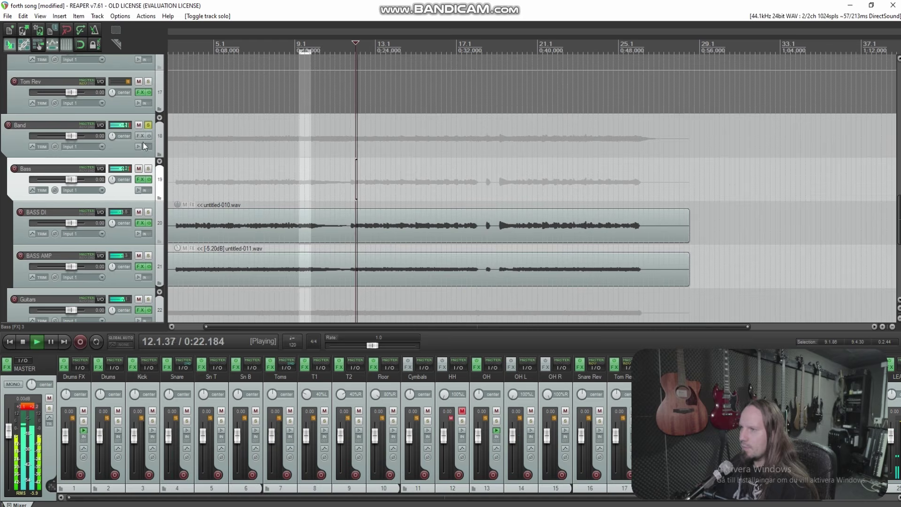
# Add the Low Control (Black Salt Audio) plugin to the Band folder track.
pyautogui.click(140, 135)
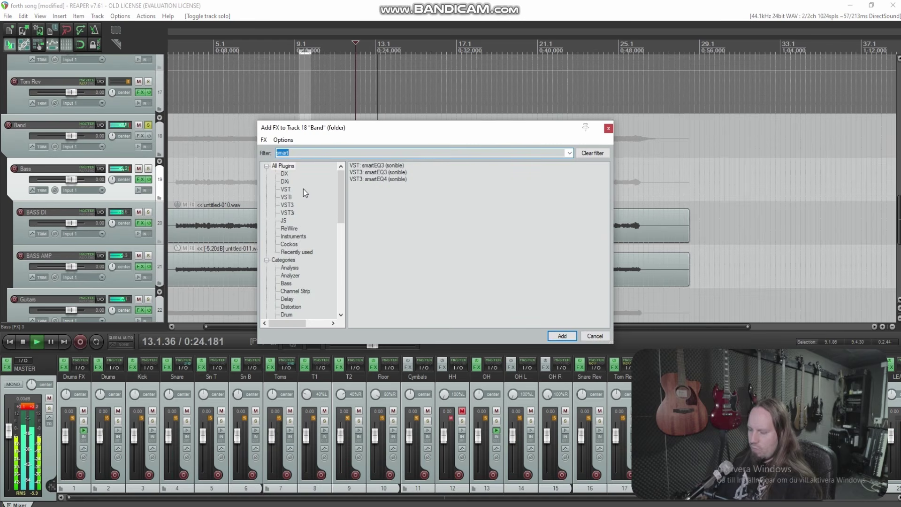
pyautogui.write('low')
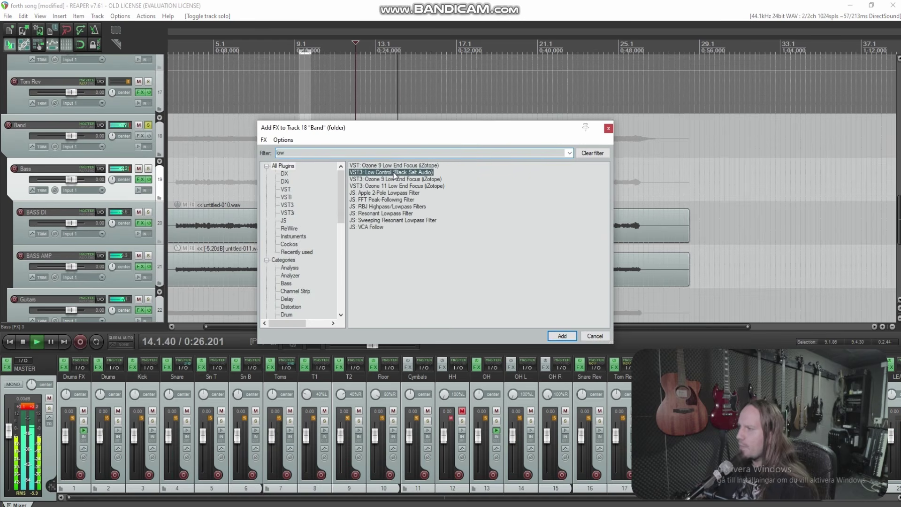
pyautogui.press('Return')
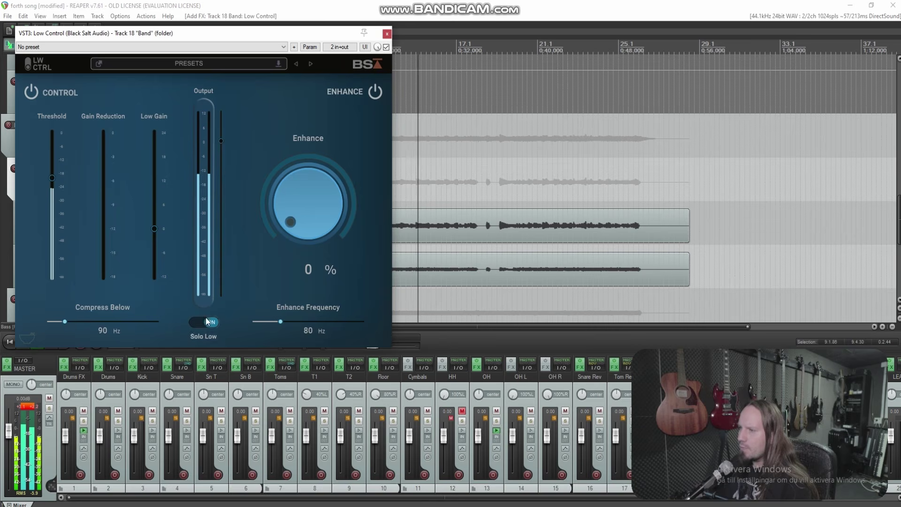
# Set Low Control to compress below 148 Hz, lower its threshold slightly, keep Enhance at 0%, and close the plugin.
pyautogui.moveTo(68, 320); pyautogui.dragTo(97, 328)
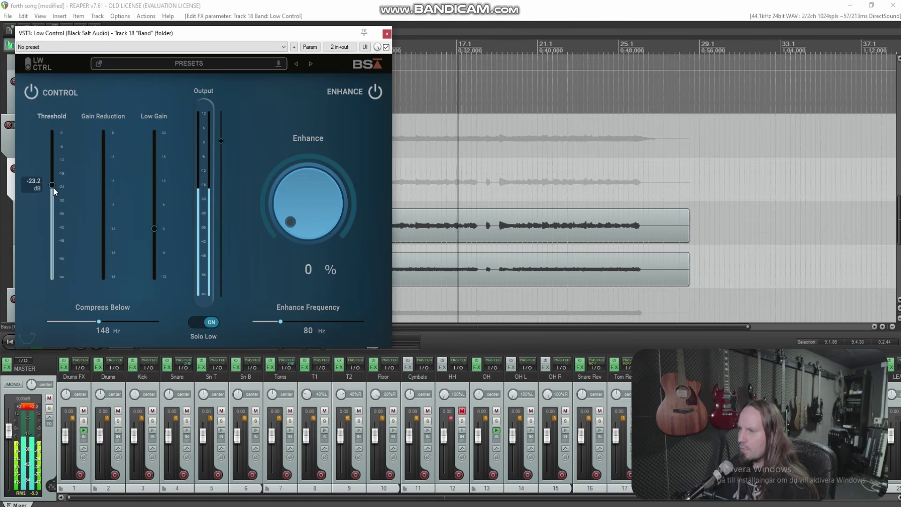
pyautogui.moveTo(52, 192); pyautogui.dragTo(52, 193)
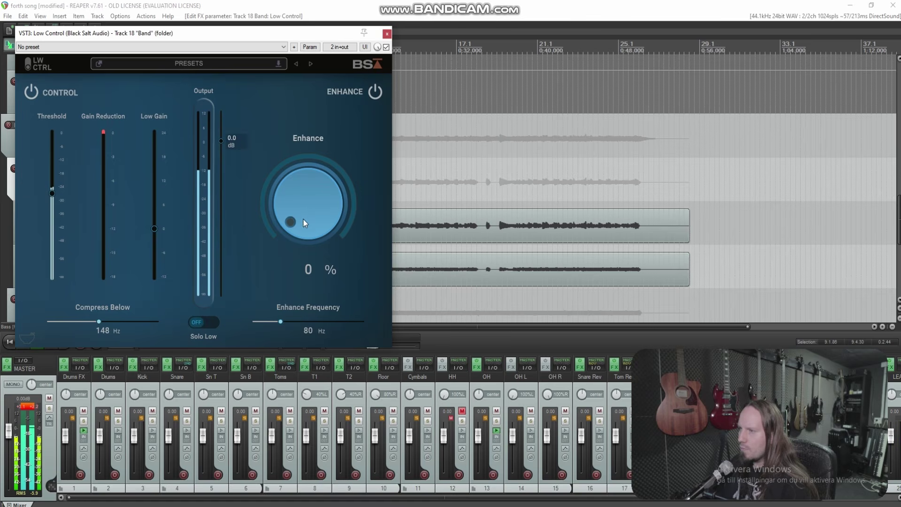
pyautogui.scroll(2, 297, 201)
pyautogui.doubleClick(298, 202)
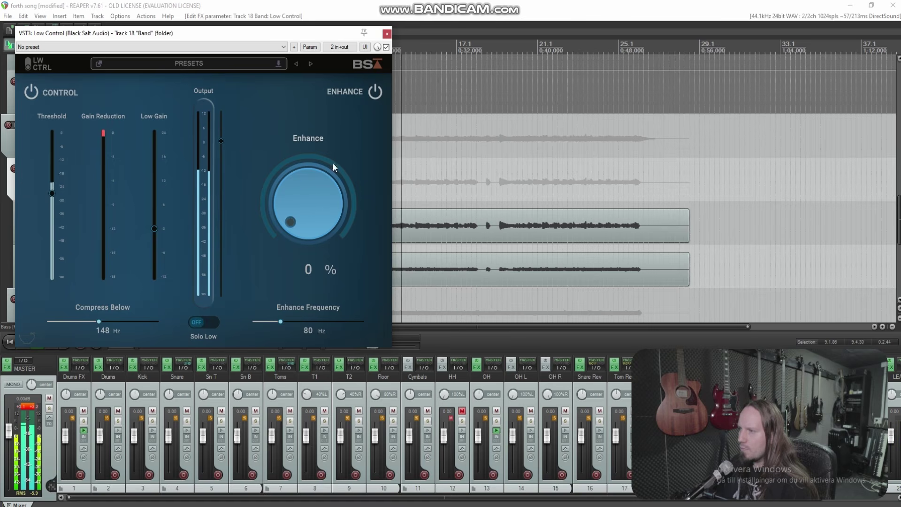
pyautogui.click(387, 33)
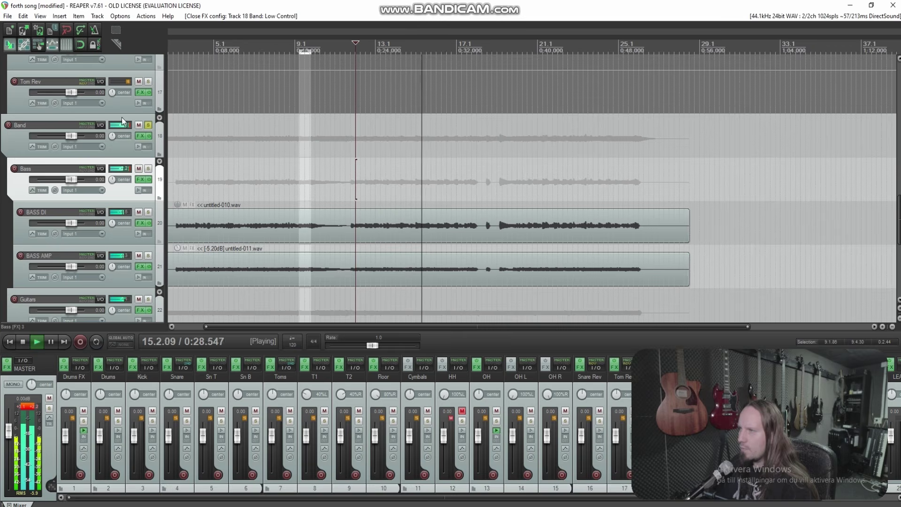
# Add ReaEQ after Low Control on the Band folder track and cut band 3 by 1.2 dB at about 2918 Hz.
pyautogui.click(142, 135)
pyautogui.rightClick(65, 99)
pyautogui.click(84, 101)
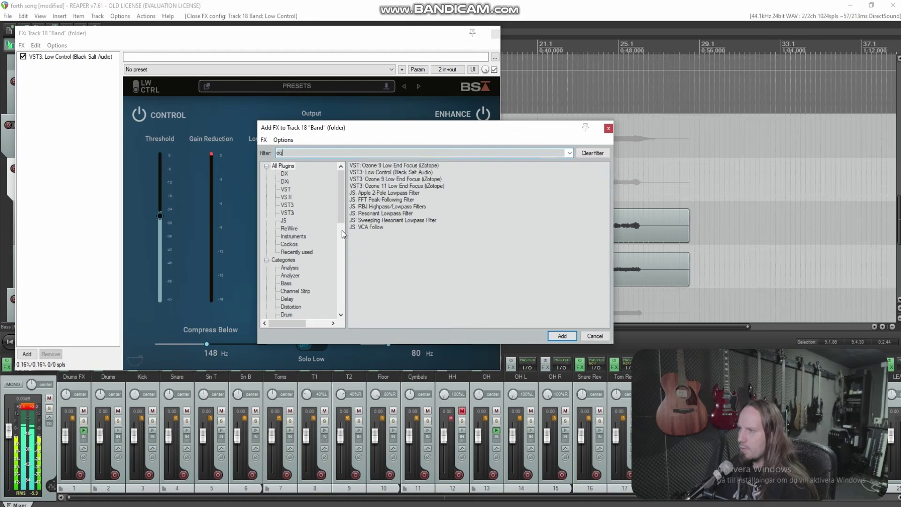
pyautogui.doubleClick(378, 227)
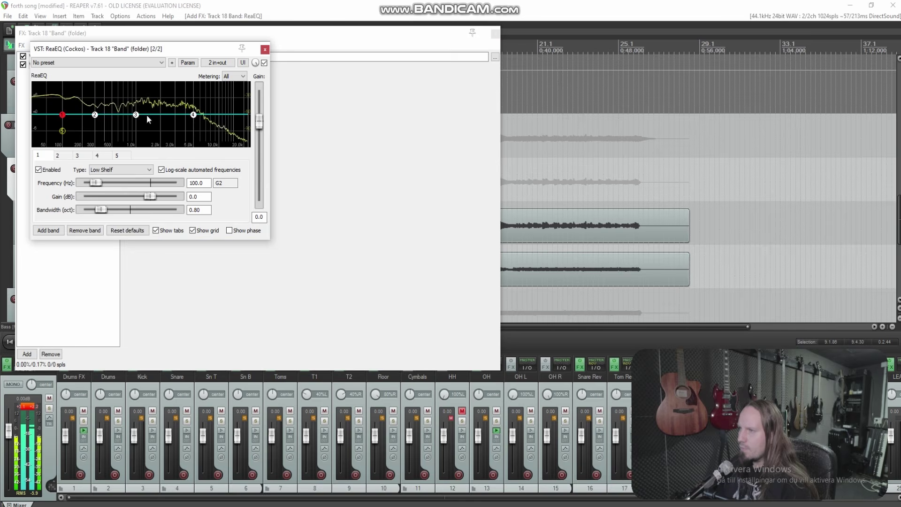
pyautogui.moveTo(136, 115); pyautogui.dragTo(174, 121)
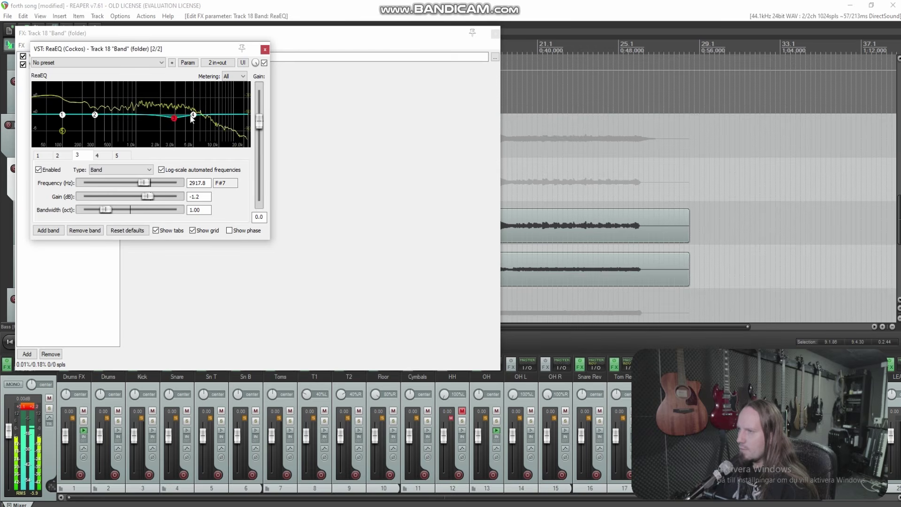
pyautogui.click(264, 49)
# Add the soothe2 plugin to the Band folder track's effects chain.
pyautogui.click(190, 75)
pyautogui.rightClick(51, 89)
pyautogui.click(76, 95)
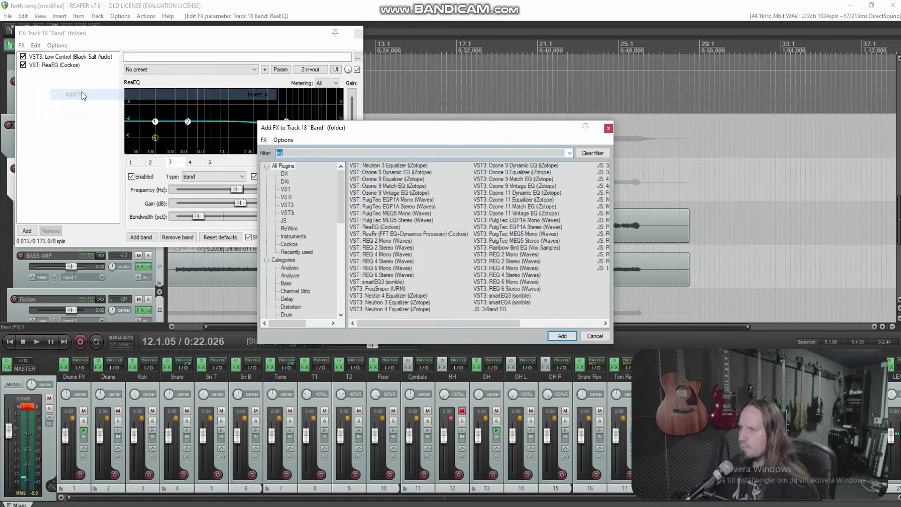
pyautogui.write('sooth')
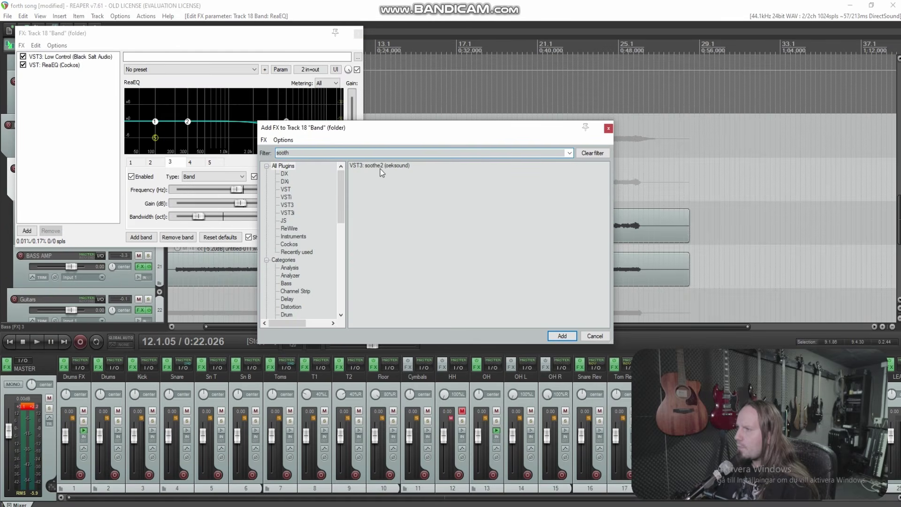
# Add soothe2 to the Band track, move its low cut to 20 Hz and flatten band 3 to about -0.1 dB.
pyautogui.doubleClick(384, 170)
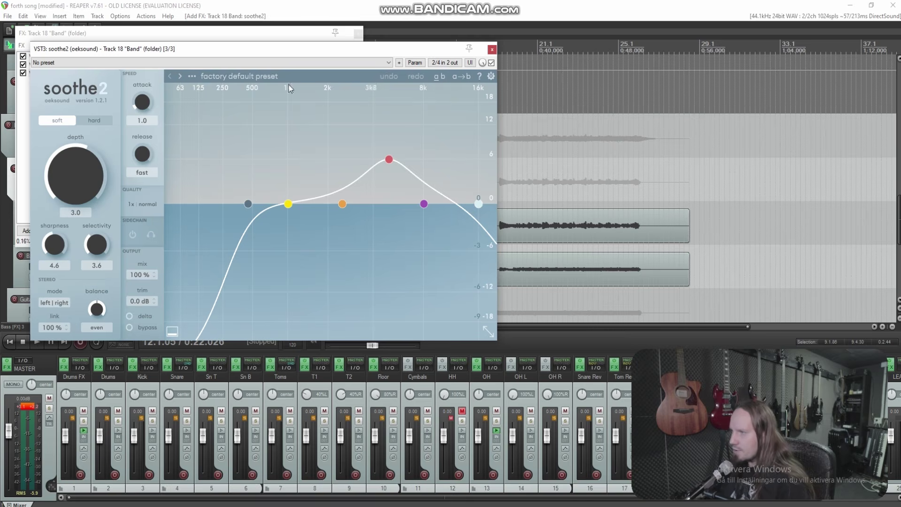
pyautogui.moveTo(248, 204); pyautogui.dragTo(165, 204)
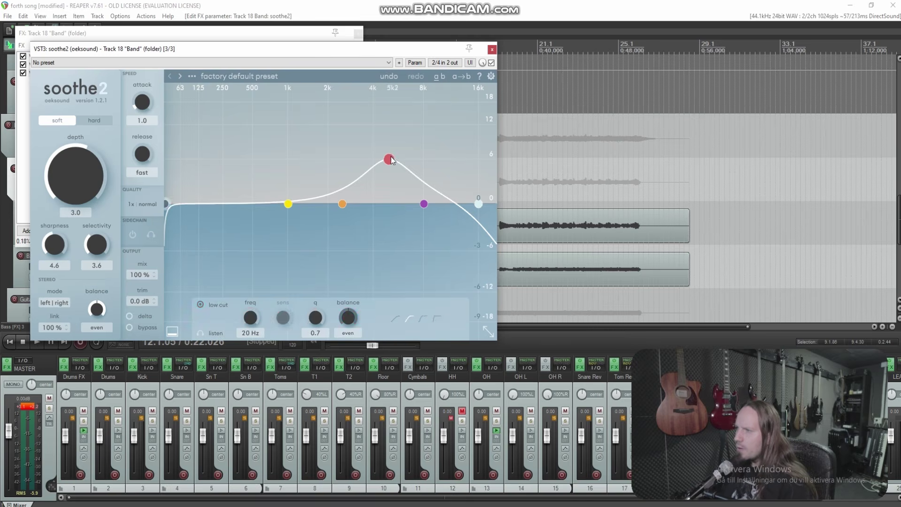
pyautogui.moveTo(392, 160); pyautogui.dragTo(390, 201)
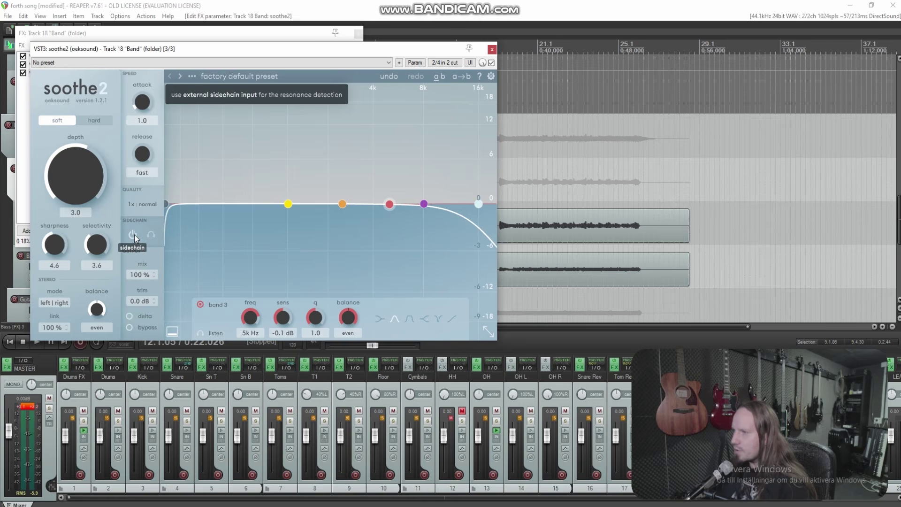
pyautogui.click(492, 49)
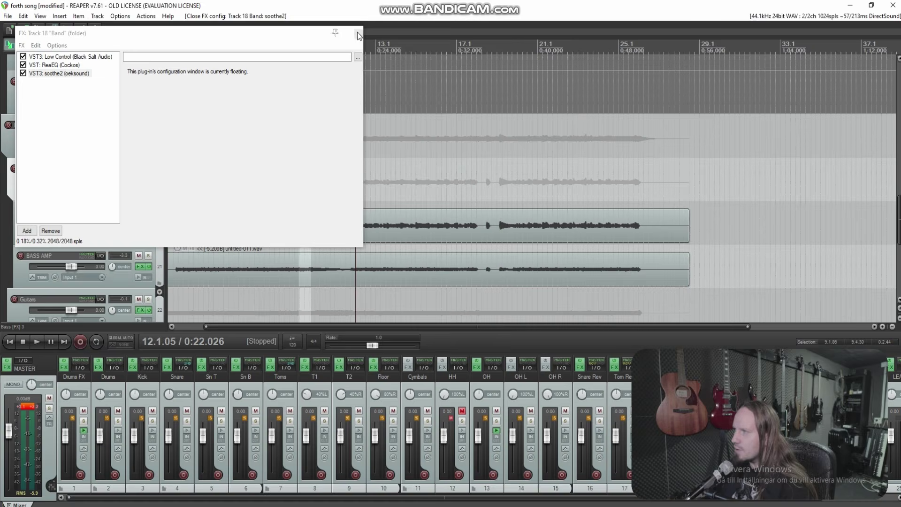
pyautogui.click(585, 34)
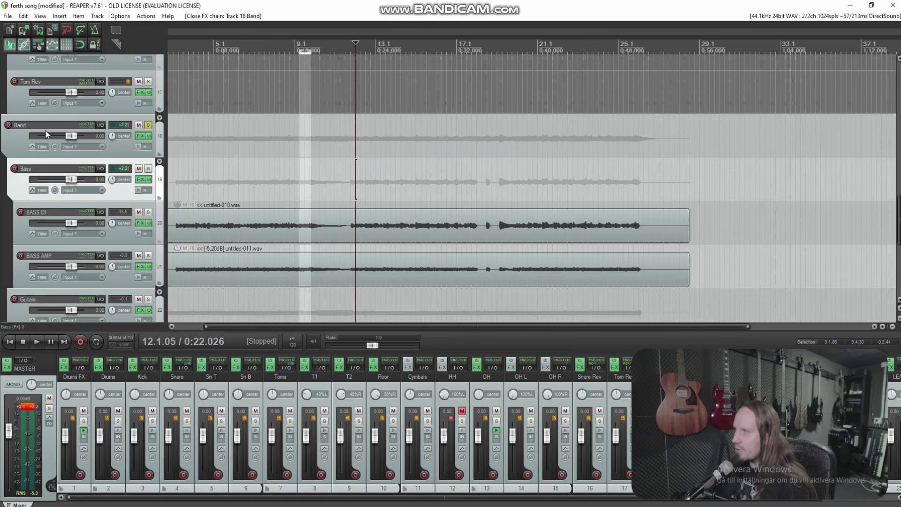
# Play the song from about 4.9 seconds with the kick, snare and toms soloed alongside the band.
pyautogui.scroll(-3, 235, 185)
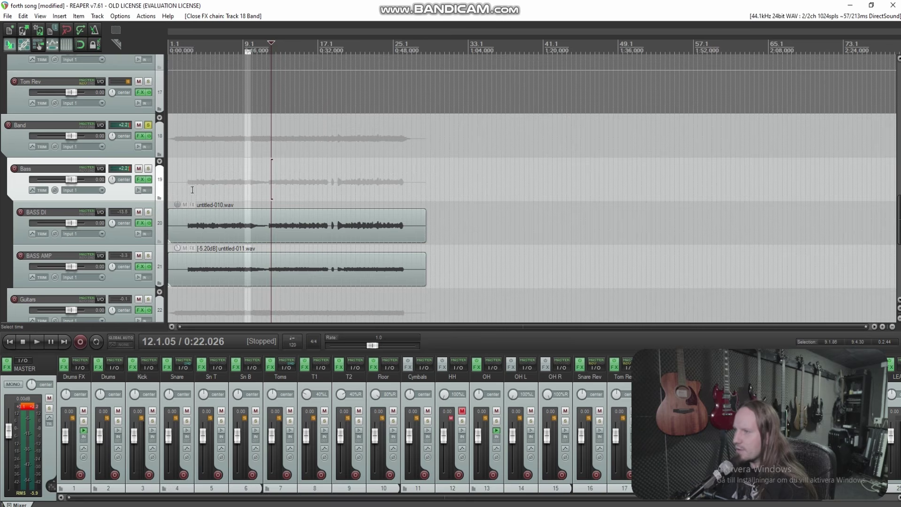
pyautogui.click(191, 174)
pyautogui.press('space')
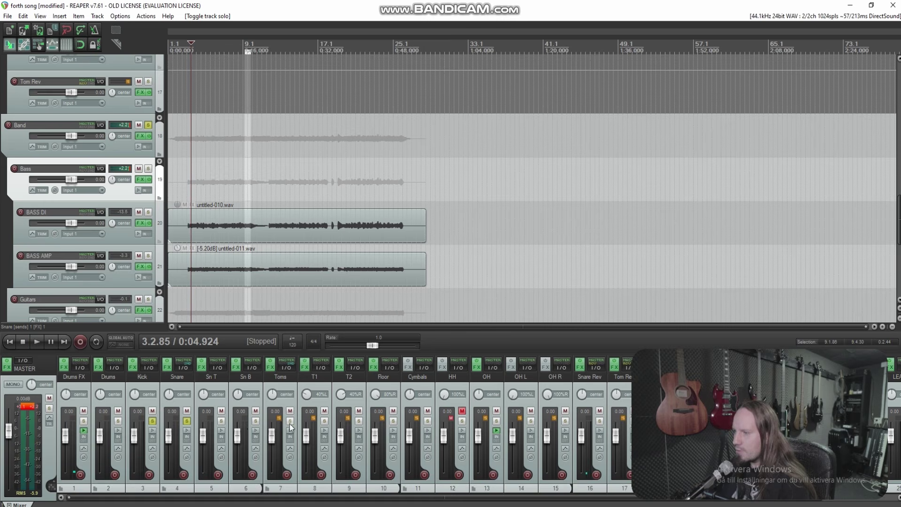
pyautogui.press('space')
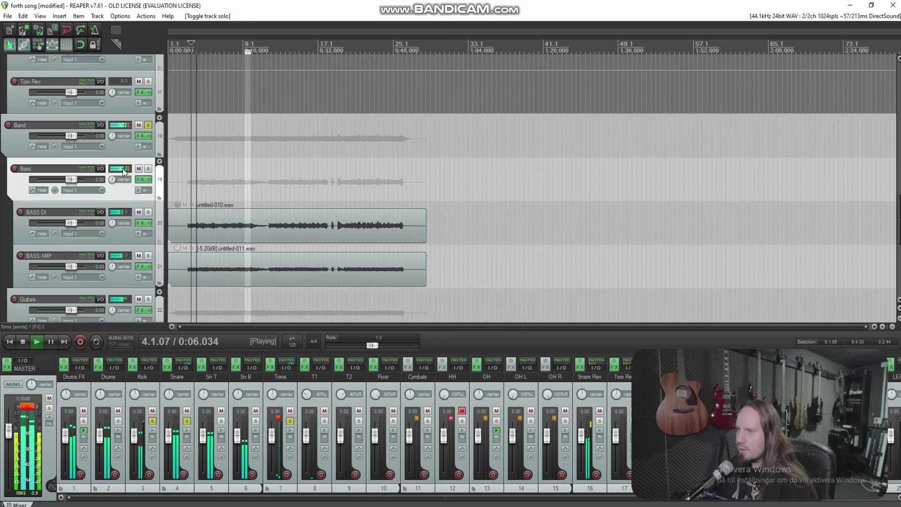
# Add a receive from the Kick track to the Band track, sent to new channels 3/4.
pyautogui.click(126, 152)
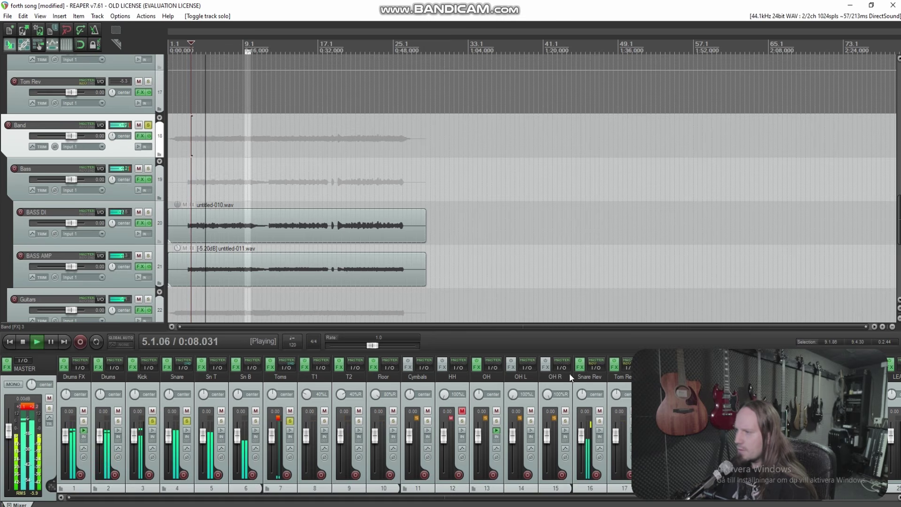
pyautogui.moveTo(319, 495); pyautogui.dragTo(391, 496)
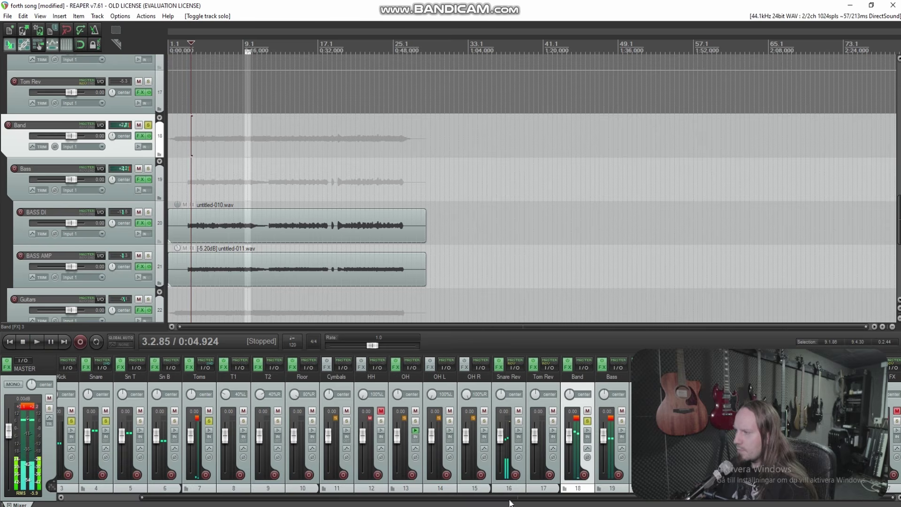
pyautogui.click(584, 368)
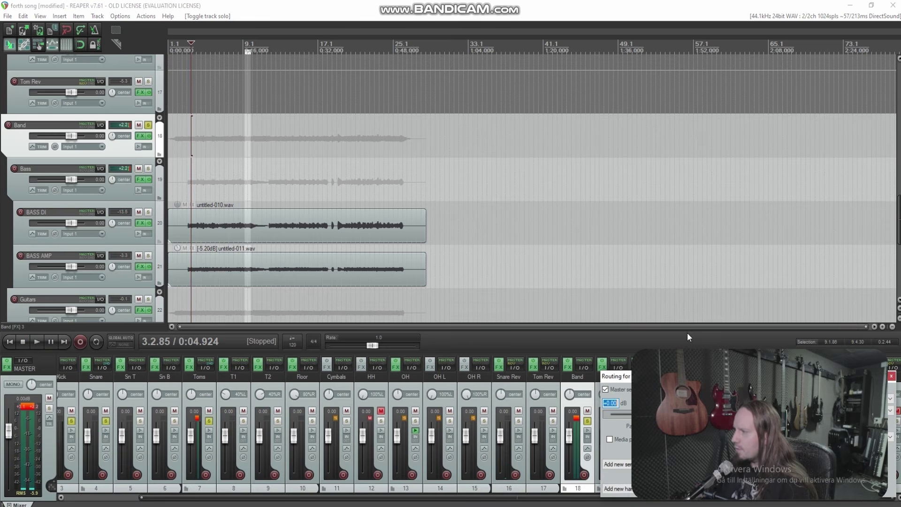
pyautogui.moveTo(331, 165); pyautogui.dragTo(298, 149)
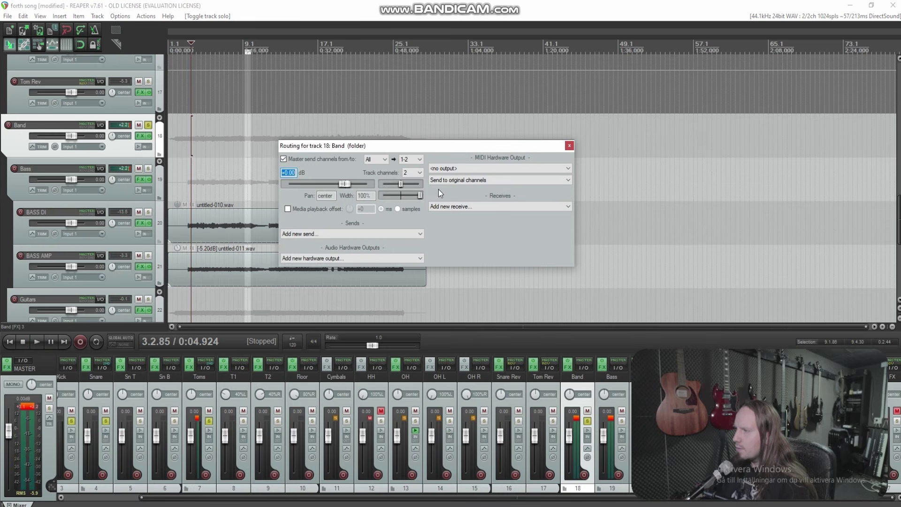
pyautogui.click(496, 205)
pyautogui.click(484, 236)
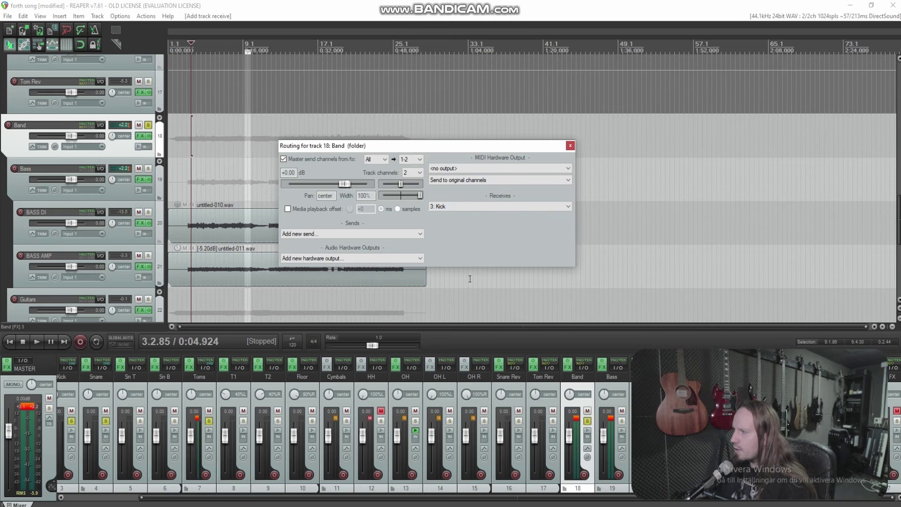
pyautogui.click(496, 252)
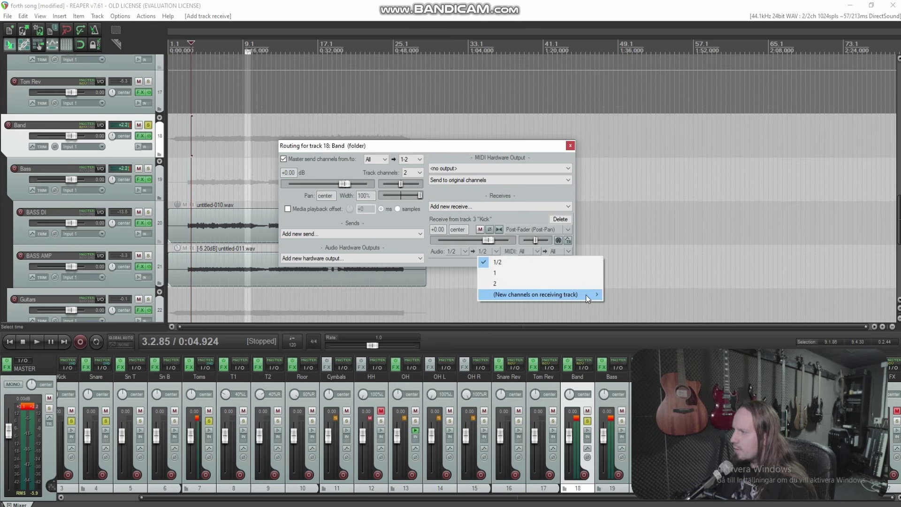
pyautogui.moveTo(589, 295)
pyautogui.click(630, 303)
# Add a receive from the Snare track to the Band track on channels 3/4.
pyautogui.click(509, 208)
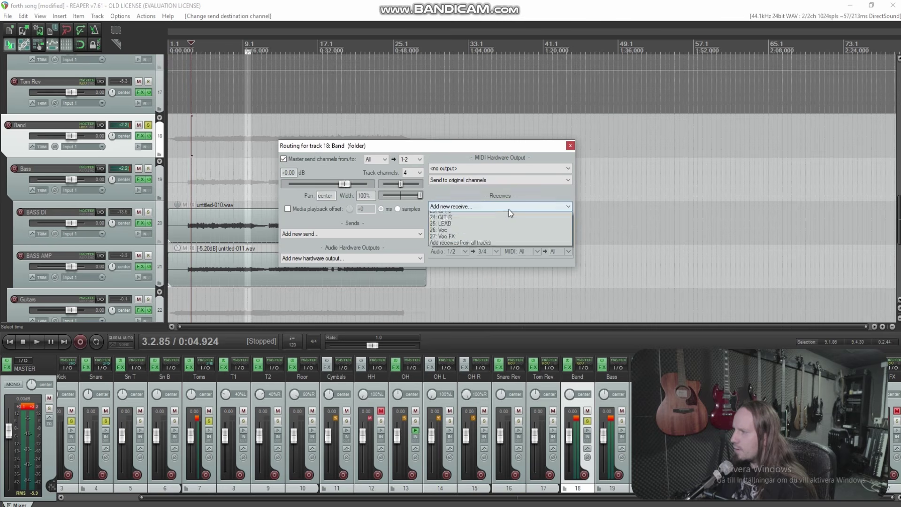
pyautogui.click(502, 247)
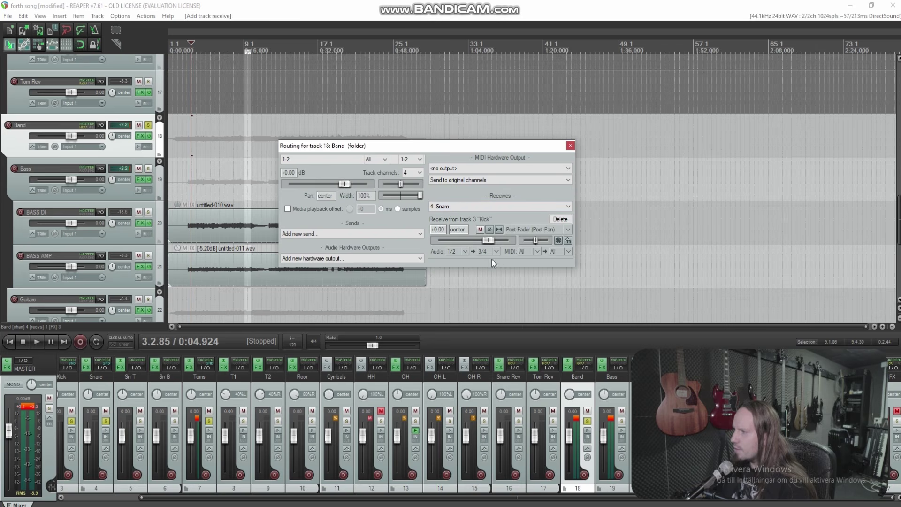
pyautogui.click(493, 297)
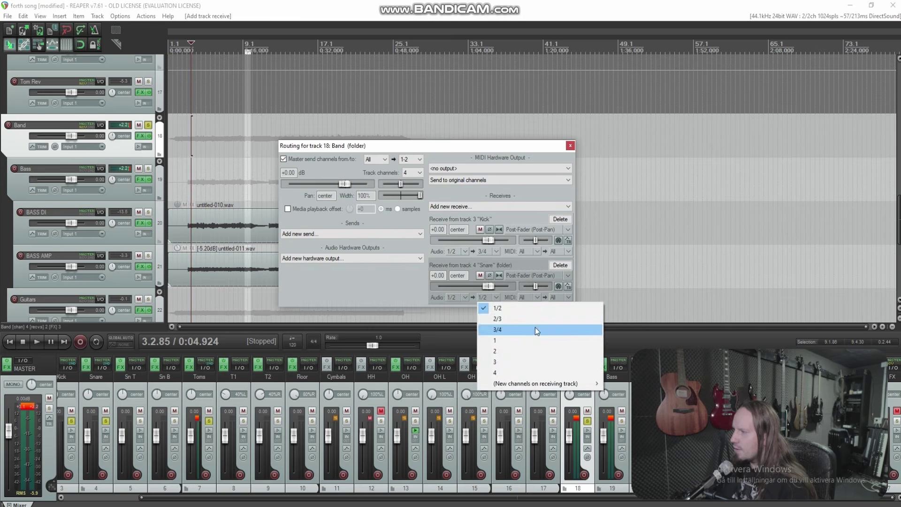
pyautogui.click(535, 328)
# Add a receive from the Toms track to the Band track on channels 3/4 and close the routing window.
pyautogui.click(491, 206)
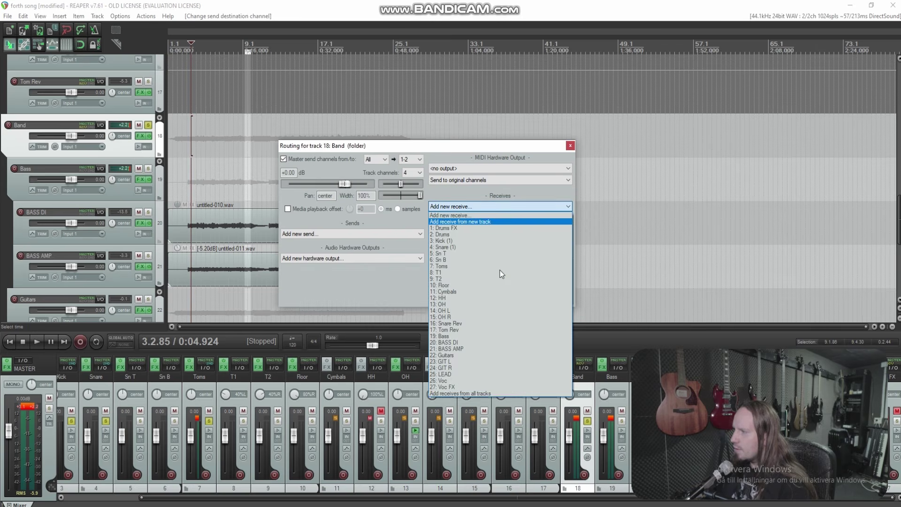
pyautogui.click(475, 266)
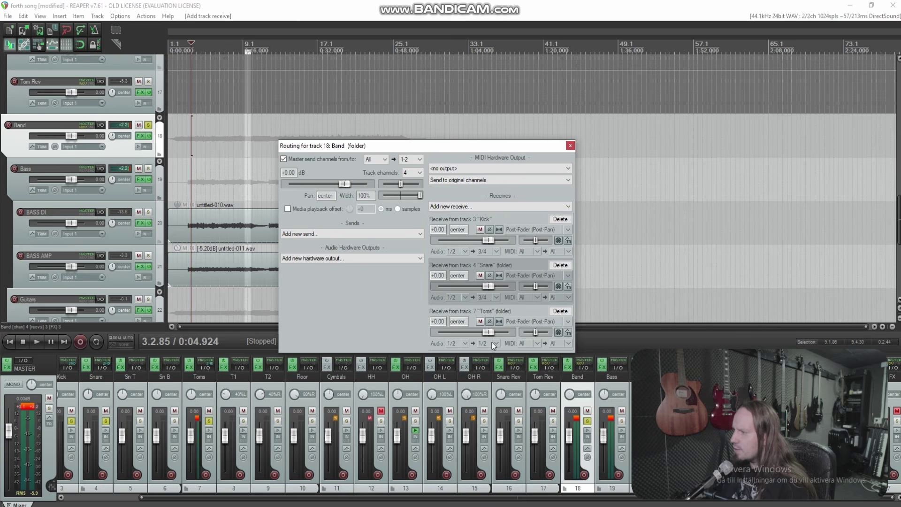
pyautogui.click(493, 344)
pyautogui.click(509, 376)
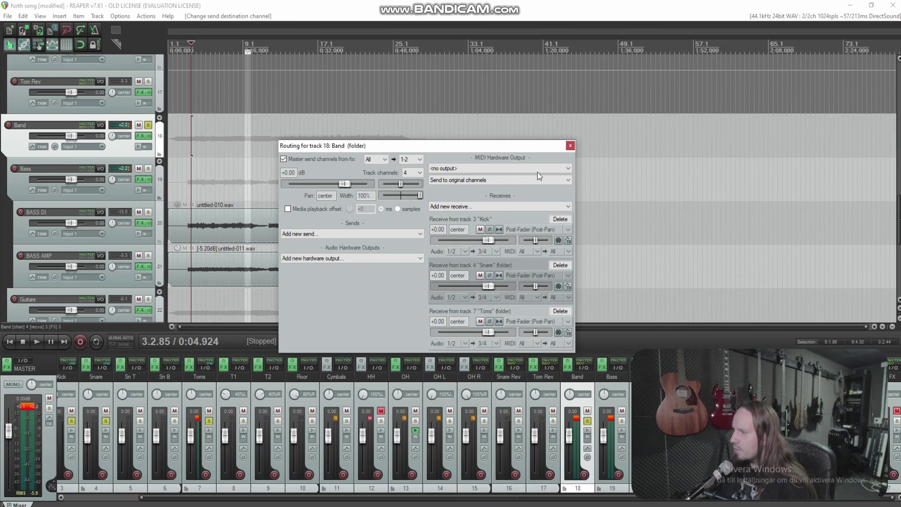
pyautogui.click(569, 147)
# Enable soothe2's sidechain on the Band track, with band 1 boosted near 125 Hz, band 2 at 1.8 kHz and 0.6 dB, and a fast attack.
pyautogui.press('space')
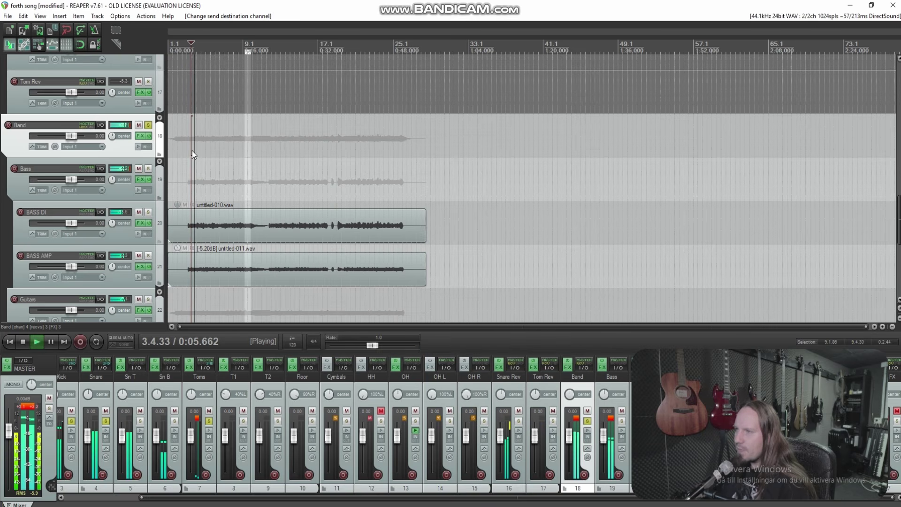
pyautogui.hotkey('shift', 'f')
pyautogui.moveTo(378, 217); pyautogui.dragTo(292, 171)
pyautogui.moveTo(435, 211); pyautogui.dragTo(417, 206)
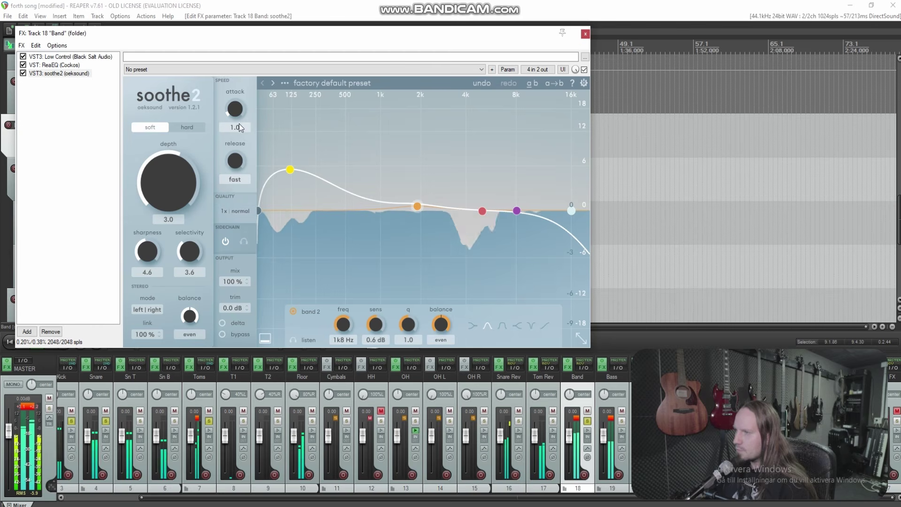
pyautogui.doubleClick(239, 111)
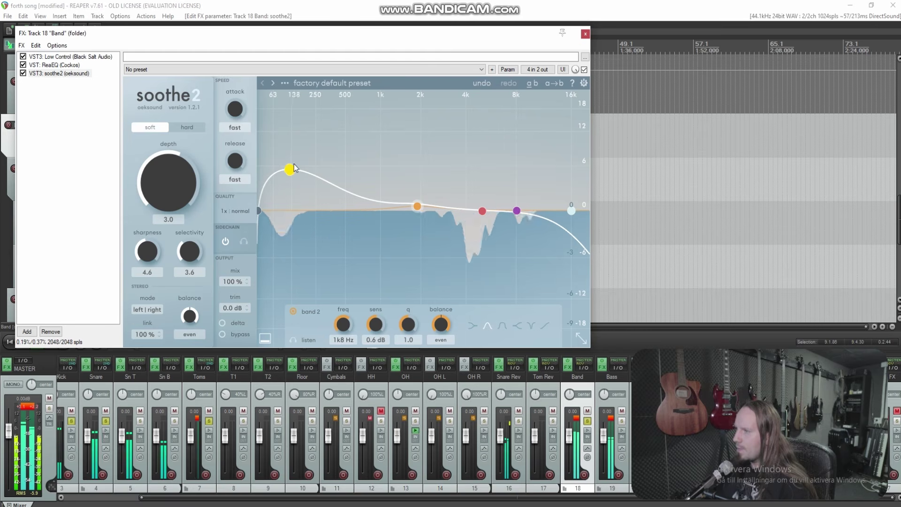
pyautogui.press('Escape')
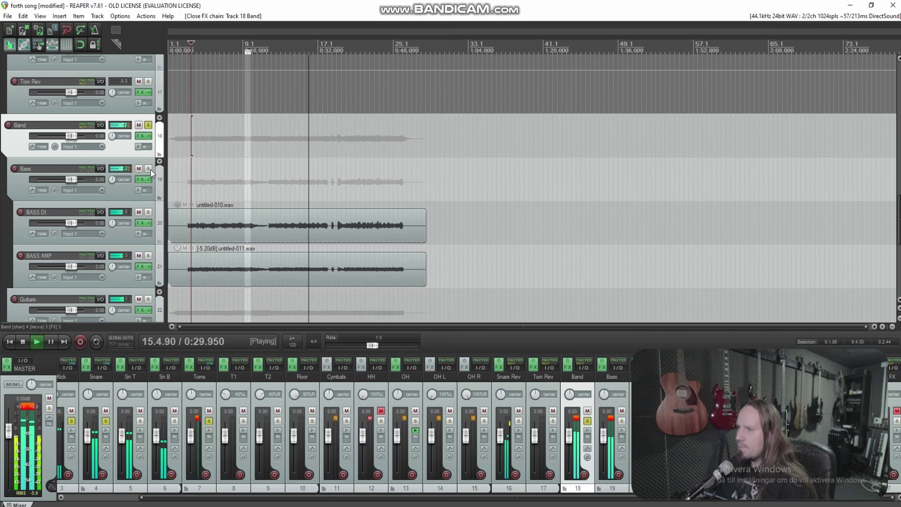
# Unsolo all tracks and listen to the full mix again from about 5 seconds.
pyautogui.click(106, 421)
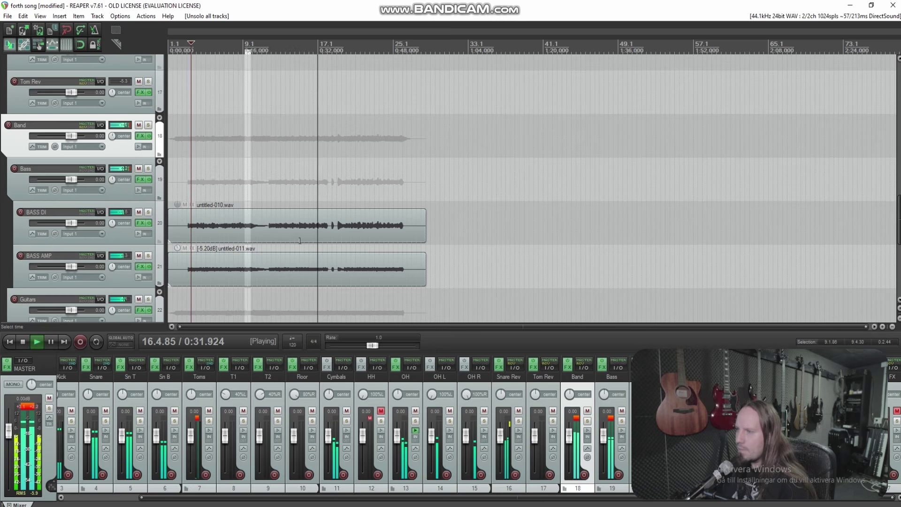
pyautogui.click(192, 180)
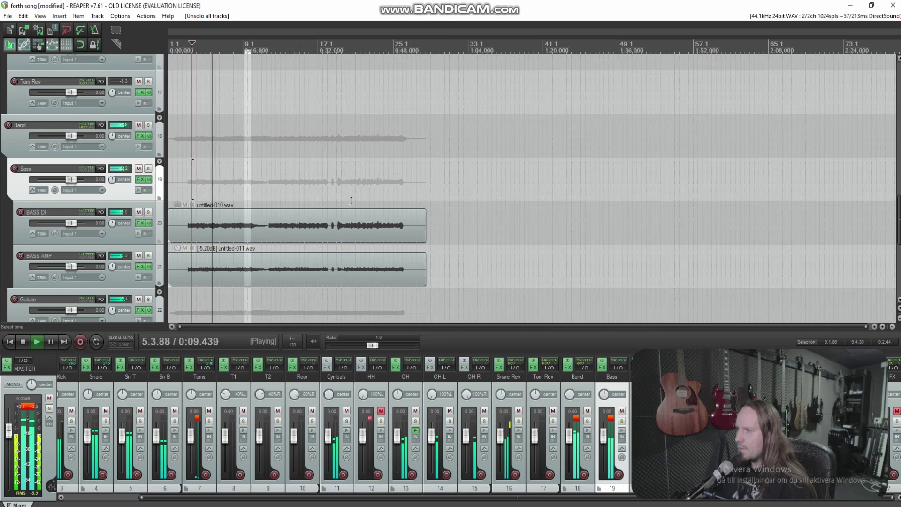
pyautogui.press('space')
# Open the Kick track's effects chain from the mixer.
pyautogui.scroll(3, 127, 421)
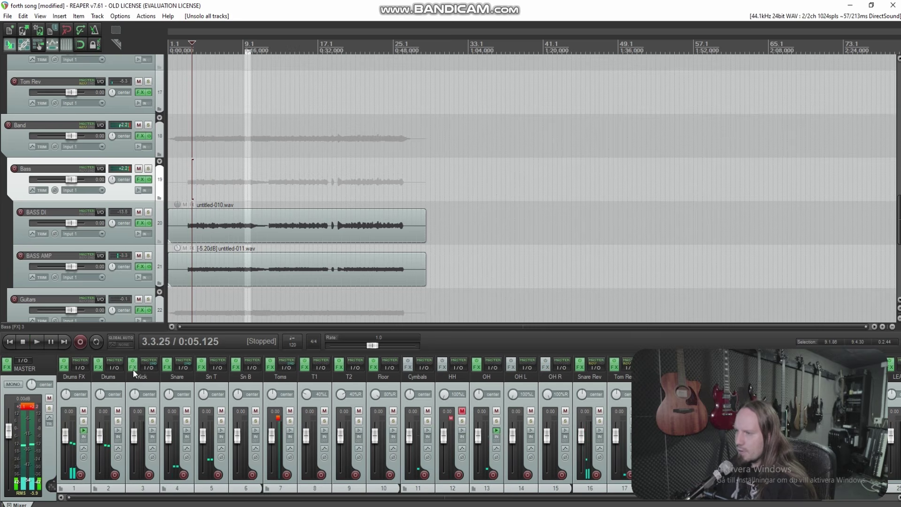
pyautogui.click(133, 370)
pyautogui.rightClick(244, 162)
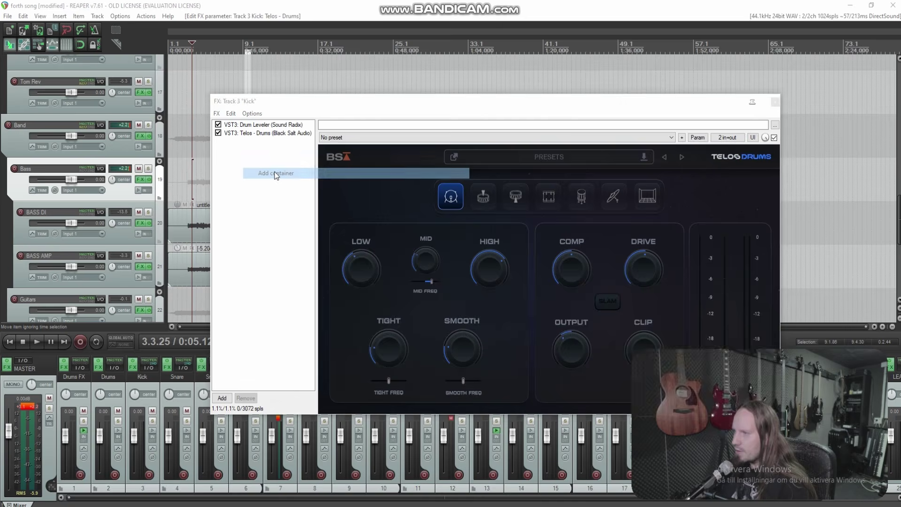
pyautogui.click(276, 174)
pyautogui.press('Delete')
# Filter the plug-ins by "eq" and add ReaEQ (Cockos) to the Kick track's effects chain.
pyautogui.rightClick(242, 165)
pyautogui.click(269, 151)
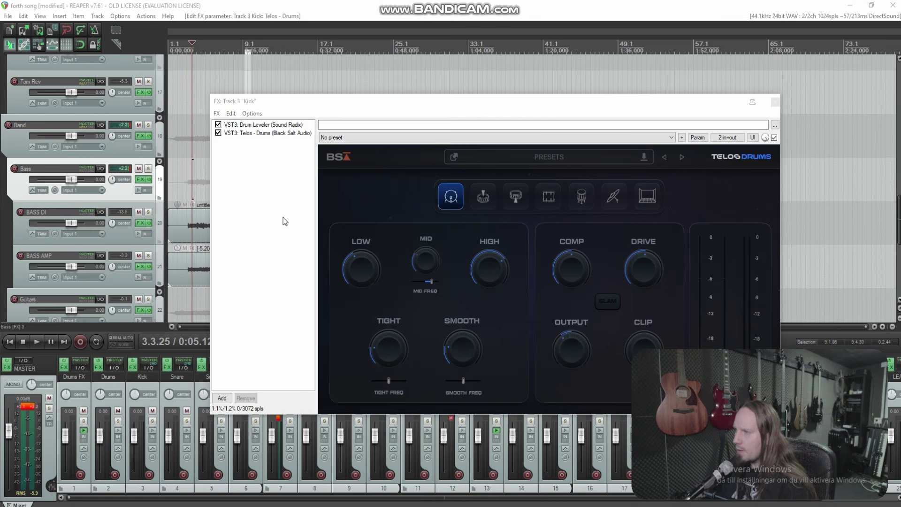
pyautogui.click(776, 102)
pyautogui.click(329, 153)
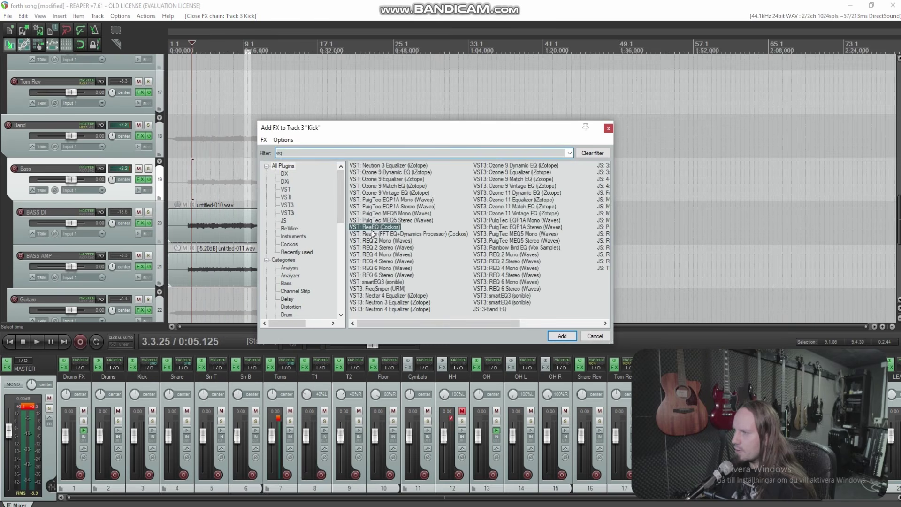
pyautogui.doubleClick(376, 228)
# While the mix plays, cut band 3 of the Kick's ReaEQ between 5 and 10 kHz and boost band 2 slightly near 200 Hz.
pyautogui.press('space')
pyautogui.moveTo(136, 36); pyautogui.dragTo(379, 80)
pyautogui.moveTo(359, 142); pyautogui.dragTo(424, 155)
pyautogui.scroll(-8, 422, 119)
pyautogui.moveTo(320, 146); pyautogui.dragTo(321, 121)
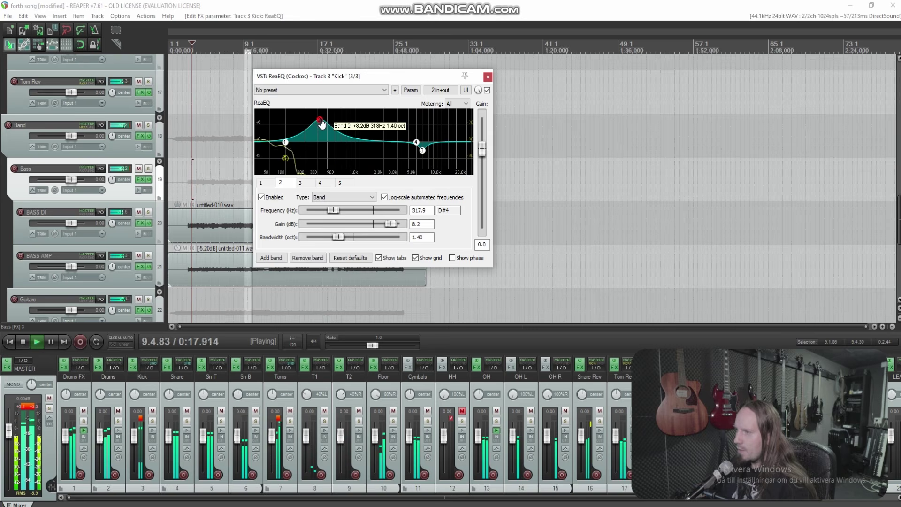
pyautogui.moveTo(322, 123); pyautogui.dragTo(305, 139)
# Add a slight cut just below band 3, set the high shelf to 7573.5 Hz at 2.0 dB, and close the Kick's ReaEQ.
pyautogui.scroll(2, 305, 139)
pyautogui.doubleClick(399, 140)
pyautogui.moveTo(399, 141); pyautogui.dragTo(432, 139)
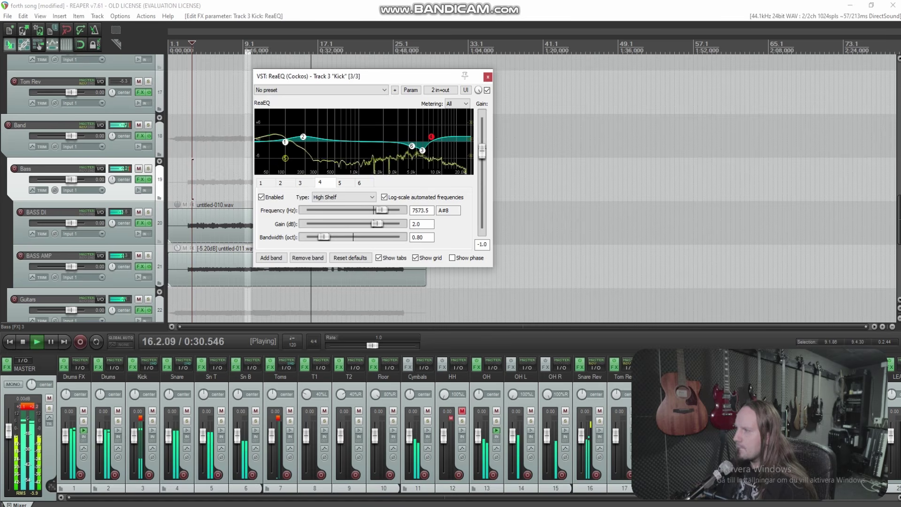
pyautogui.click(488, 77)
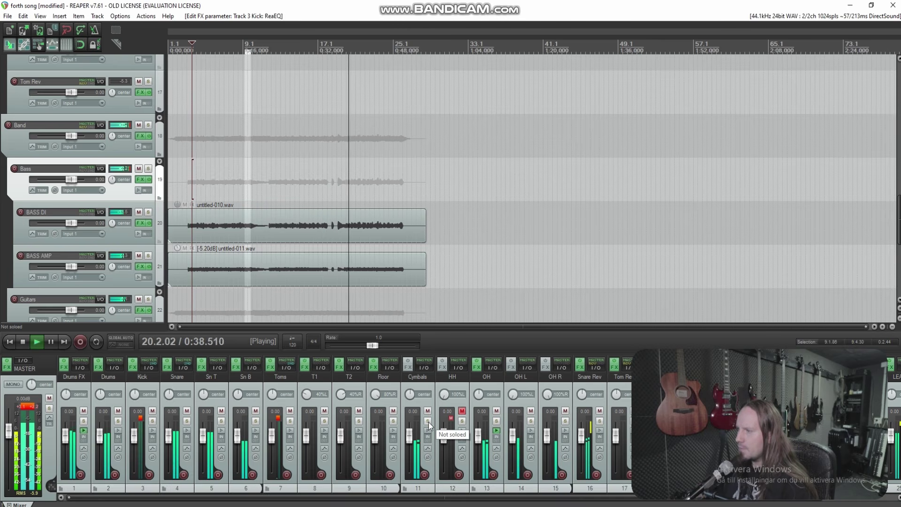
# Play from about 0:26, unmute the HH track and add Escalator (Black Salt Audio) to its effects chain using the filter "esc".
pyautogui.click(295, 267)
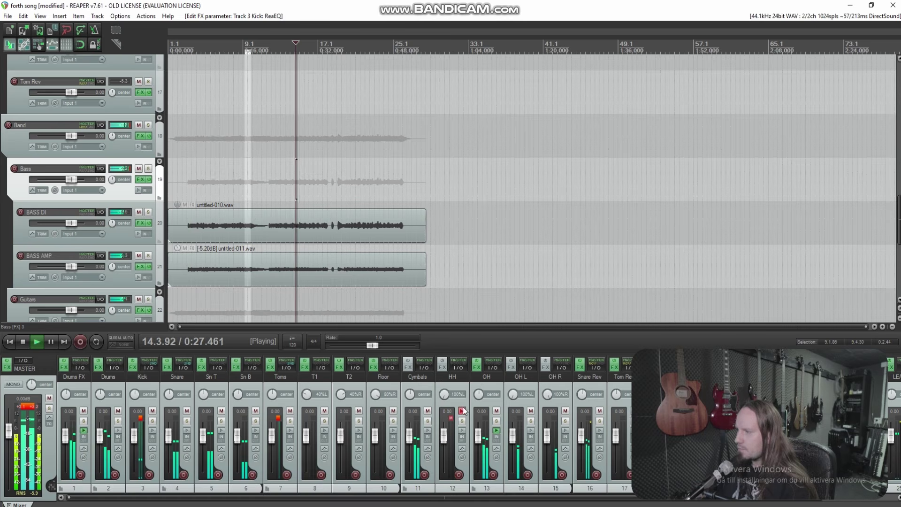
pyautogui.click(443, 368)
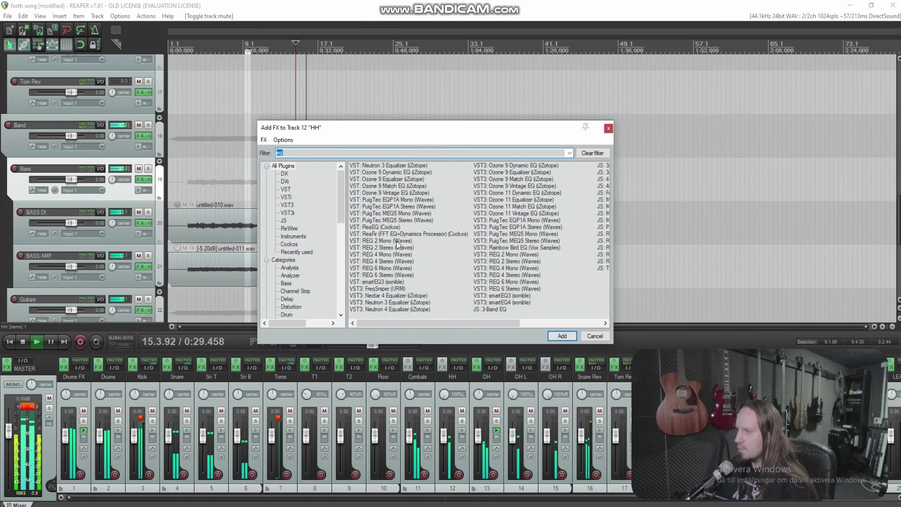
pyautogui.write('esc')
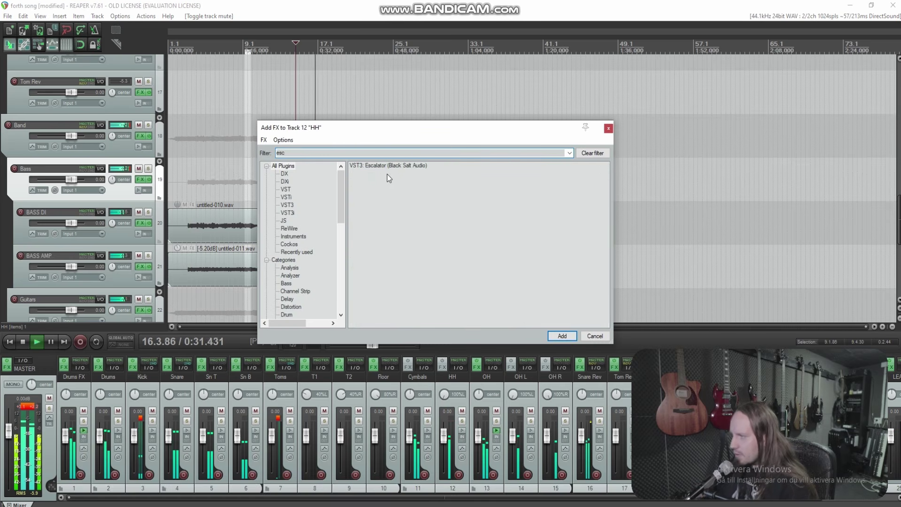
pyautogui.doubleClick(385, 168)
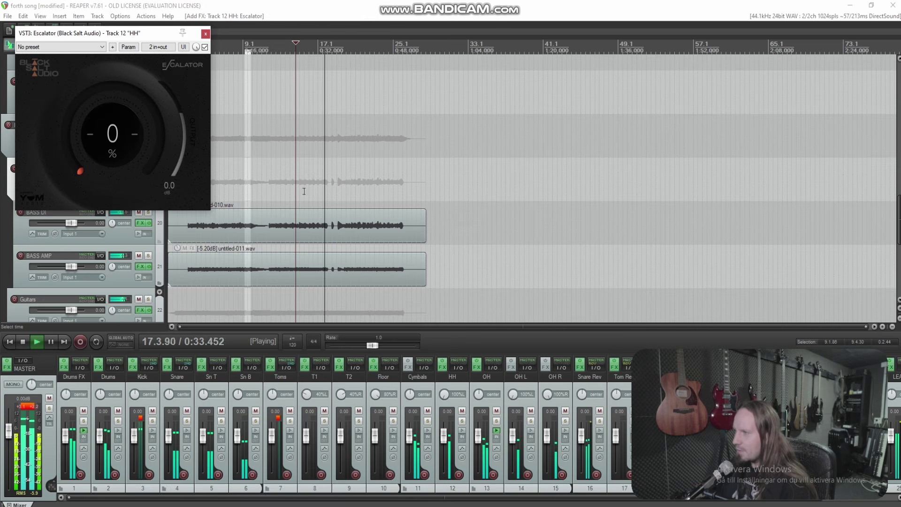
# Set the HH track's Escalator to 40 % with an output of -4.6 dB, and close the plug-in.
pyautogui.moveTo(119, 149); pyautogui.dragTo(105, 86)
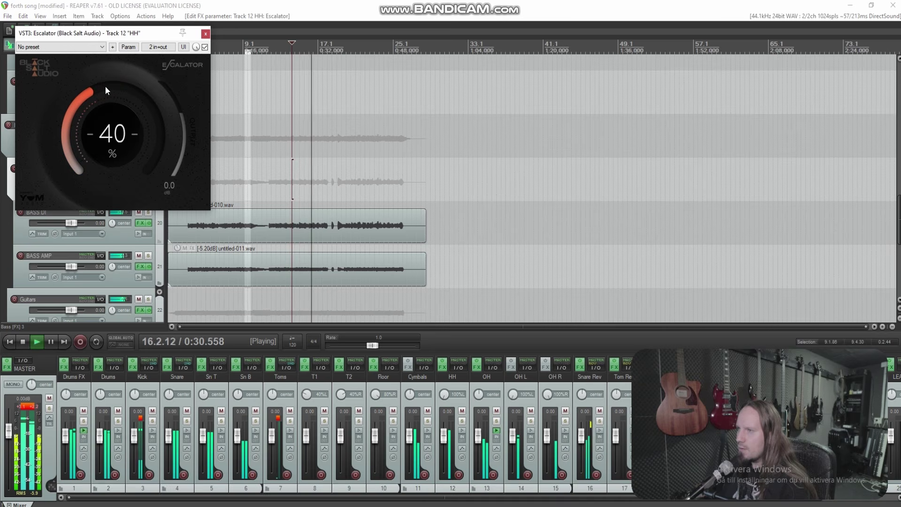
pyautogui.moveTo(181, 126); pyautogui.dragTo(184, 133)
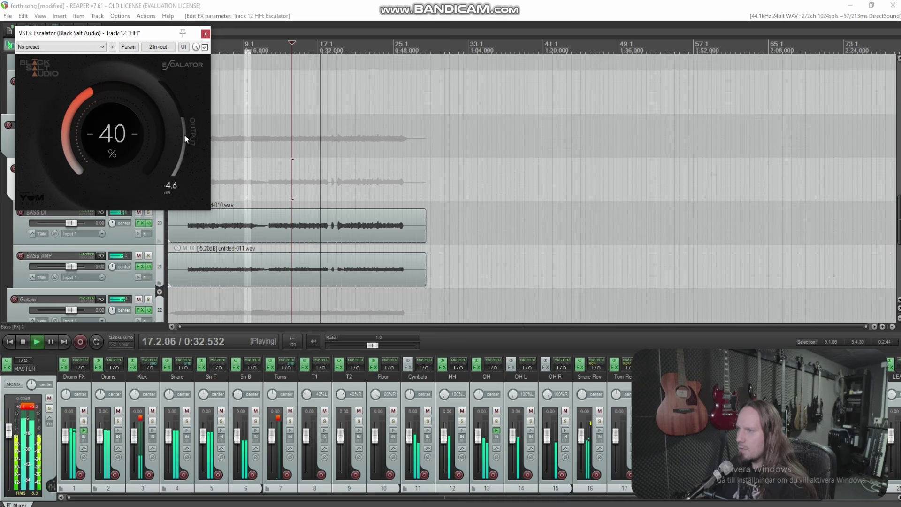
pyautogui.click(205, 34)
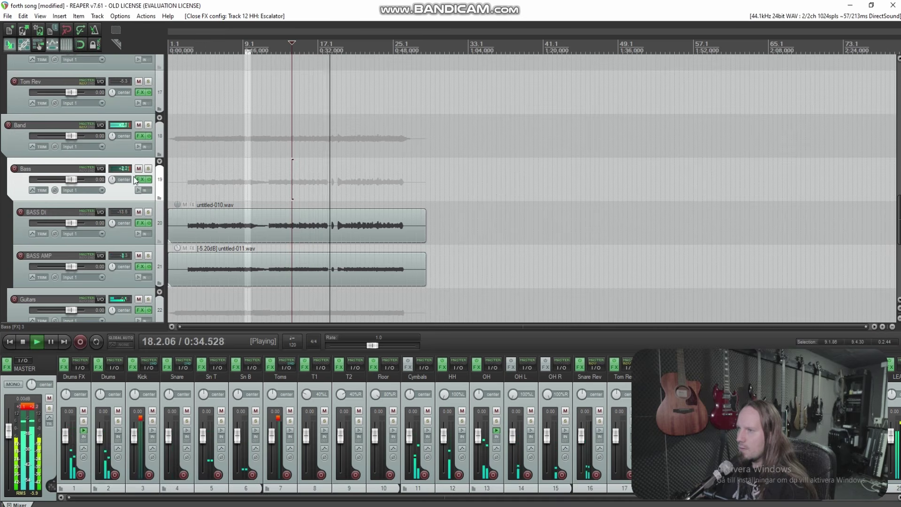
# Filter the plug-ins by "eq" and add ReaEQ (Cockos) after Escalator in the HH track's effects chain.
pyautogui.click(442, 365)
pyautogui.rightClick(66, 97)
pyautogui.click(104, 102)
pyautogui.write('eq')
pyautogui.doubleClick(377, 227)
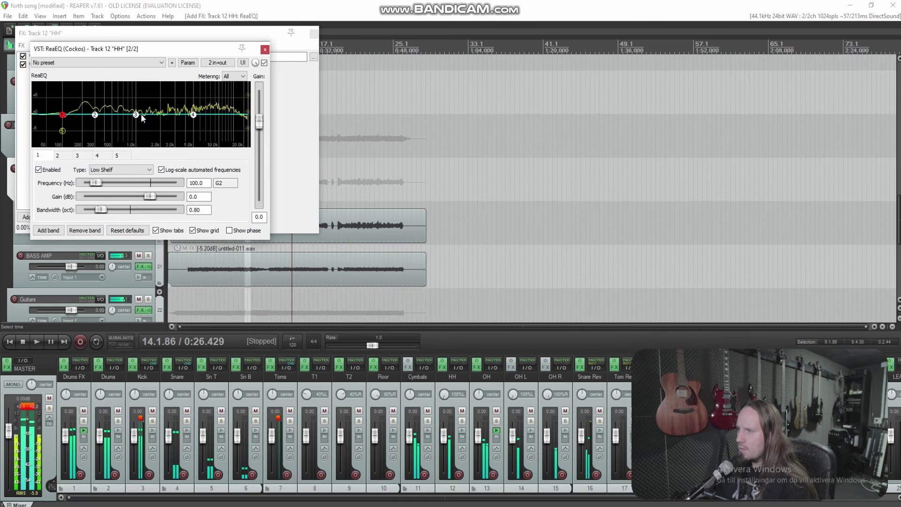
# During playback, cut HH's ReaEQ band 3 by 1.6 dB around 10145 Hz at 0.40 oct and boost band 2 by 2.3 dB at 2771.3 Hz.
pyautogui.press('space')
pyautogui.moveTo(141, 116); pyautogui.dragTo(220, 123)
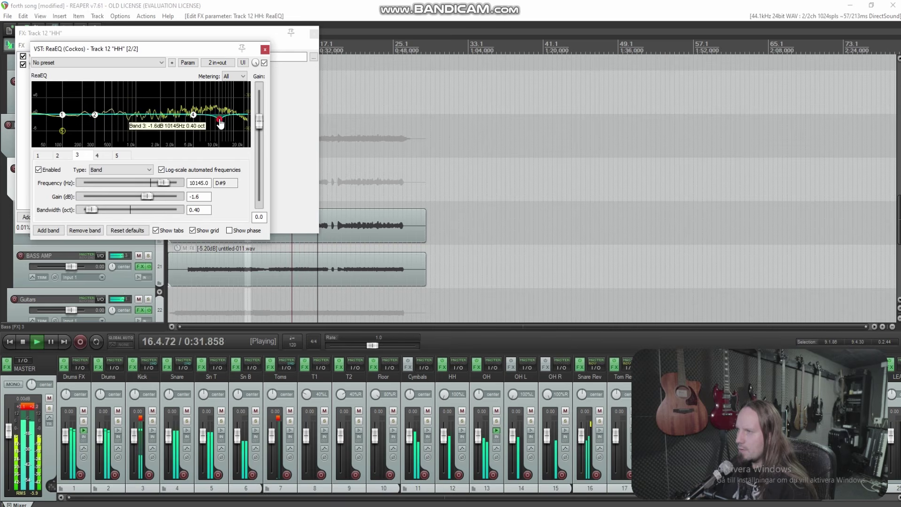
pyautogui.click(96, 114)
pyautogui.moveTo(111, 104); pyautogui.dragTo(175, 112)
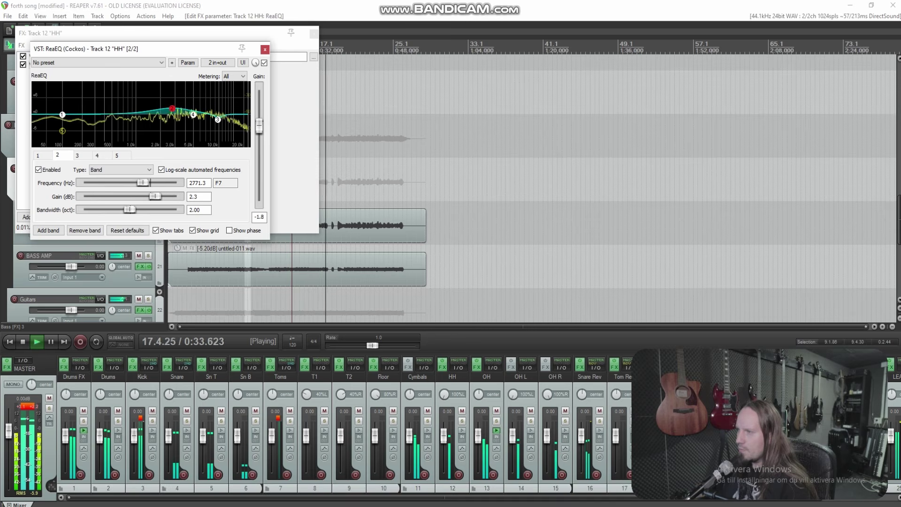
# Lower the output gain of the HH's ReaEQ to -4.0 dB, close its effects chain and restart playback.
pyautogui.press('space')
pyautogui.press('space')
pyautogui.moveTo(260, 133)
pyautogui.mouseDown()
pyautogui.moveTo(259, 154)
pyautogui.moveTo(259, 130)
pyautogui.mouseUp()
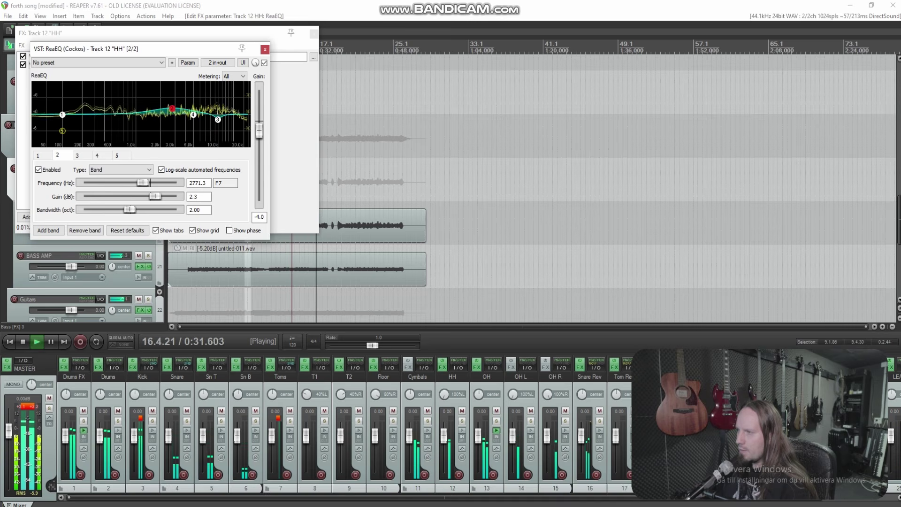
pyautogui.click(264, 49)
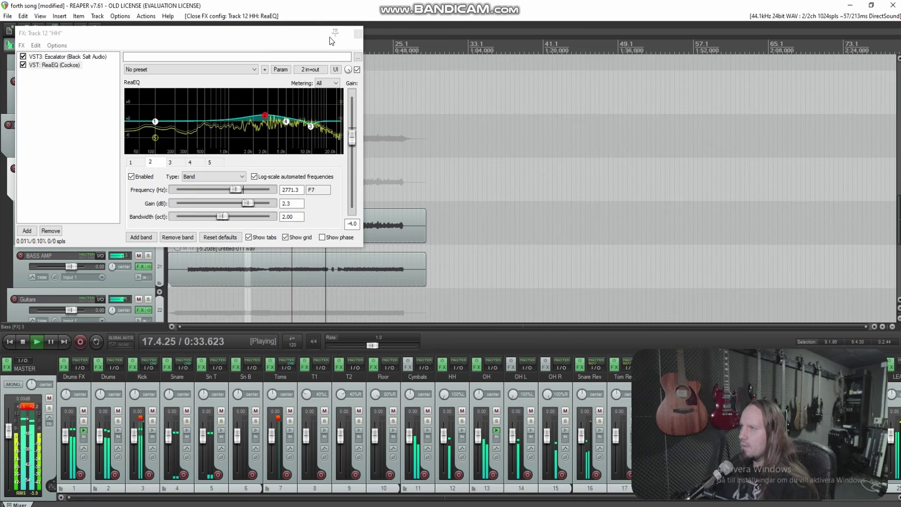
pyautogui.click(358, 34)
pyautogui.press('space')
pyautogui.press('space')
# Solo the Cymbals folder track and add ReaEQ (Cockos) to its effects chain.
pyautogui.click(428, 420)
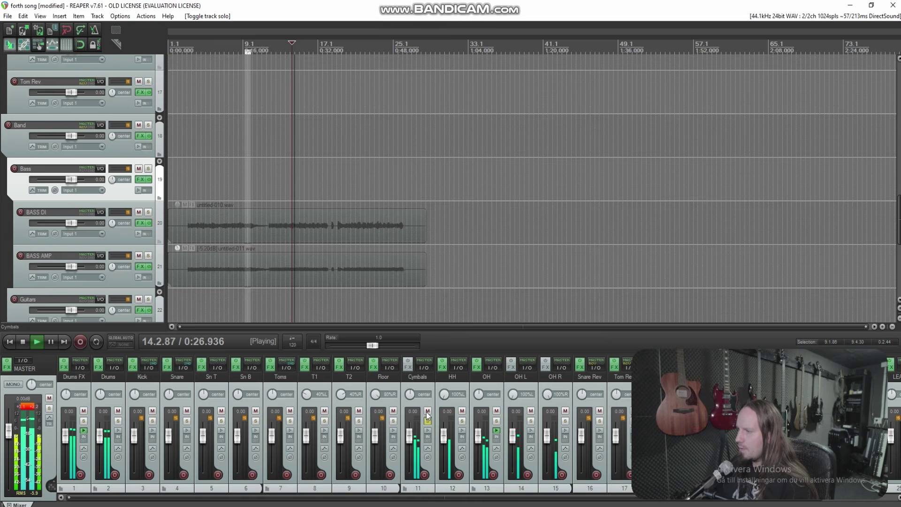
pyautogui.click(409, 369)
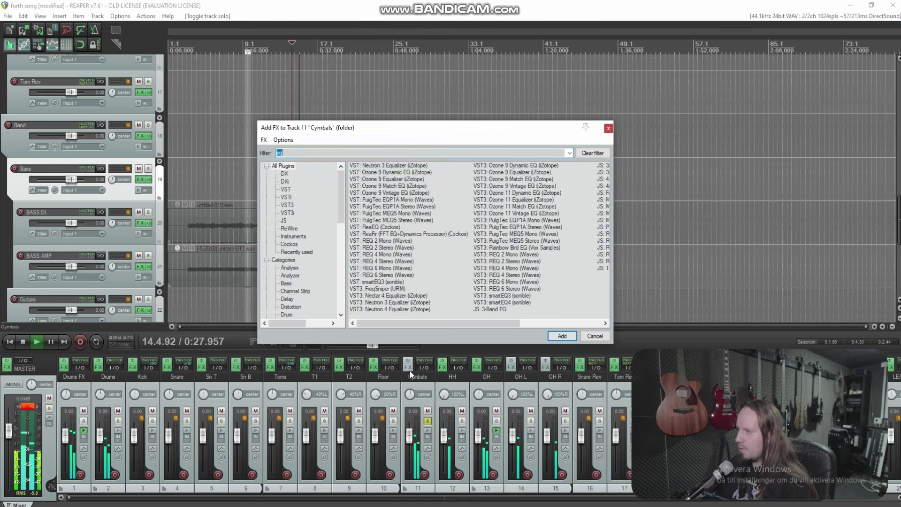
pyautogui.doubleClick(384, 228)
# Sweep for harsh frequencies in the Cymbals' ReaEQ and make two slight cuts around 10 kHz with bands 3 and 6.
pyautogui.moveTo(141, 99); pyautogui.dragTo(165, 80)
pyautogui.scroll(-5, 180, 88)
pyautogui.scroll(-2, 199, 81)
pyautogui.doubleClick(199, 85)
pyautogui.scroll(3, 200, 91)
# Add band 7 to the Cymbals' ReaEQ as a 3.1 dB boost at 3864.8 Hz with a bandwidth of 2.00 oct.
pyautogui.doubleClick(172, 85)
pyautogui.scroll(-3, 171, 85)
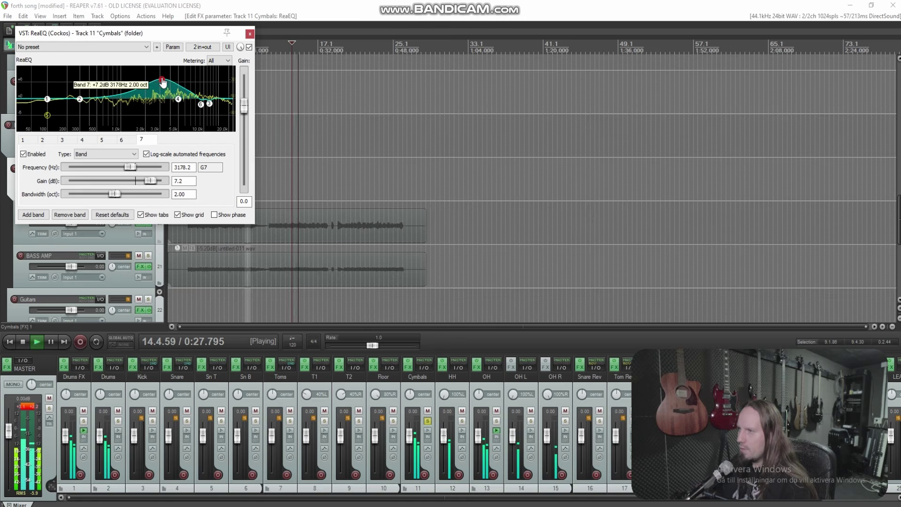
pyautogui.moveTo(166, 83); pyautogui.dragTo(170, 92)
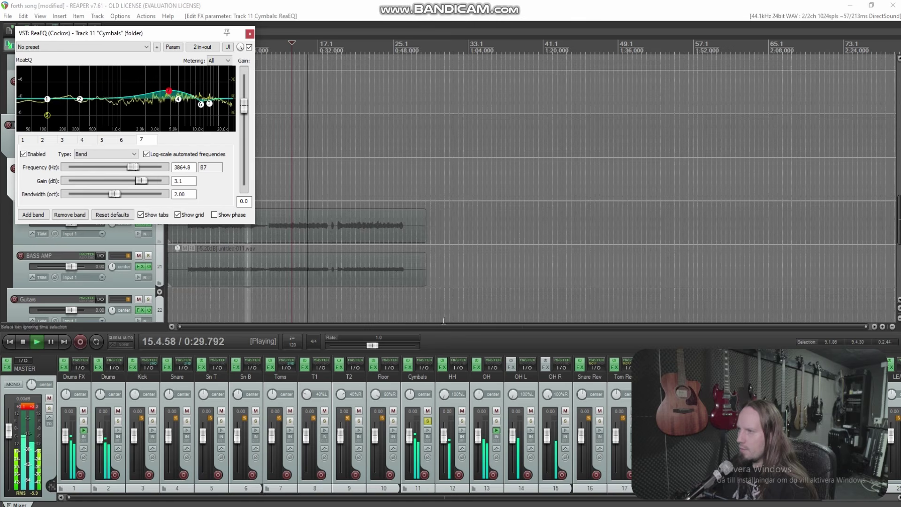
# Unsolo the Cymbals track, reduce band 7 of its ReaEQ to 2.0 dB while the full mix plays, and close the plug-in.
pyautogui.click(427, 421)
pyautogui.press('space')
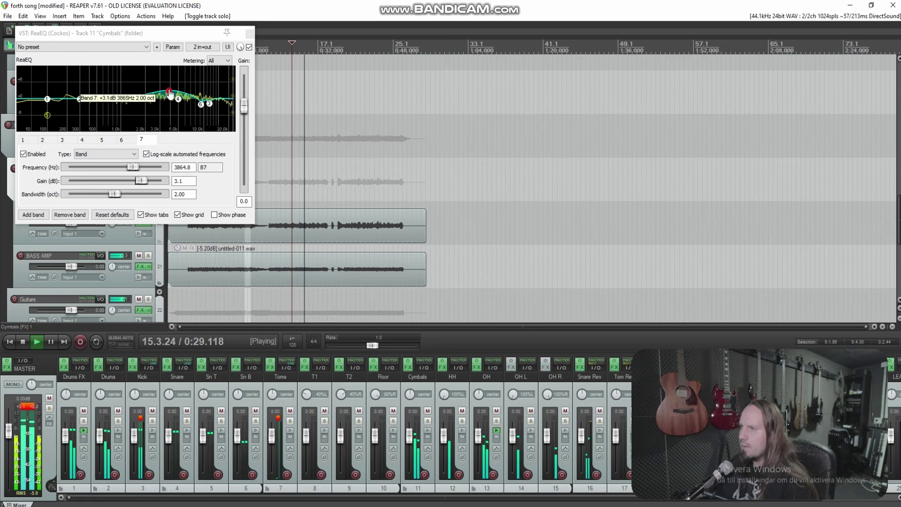
pyautogui.moveTo(169, 90); pyautogui.dragTo(170, 96)
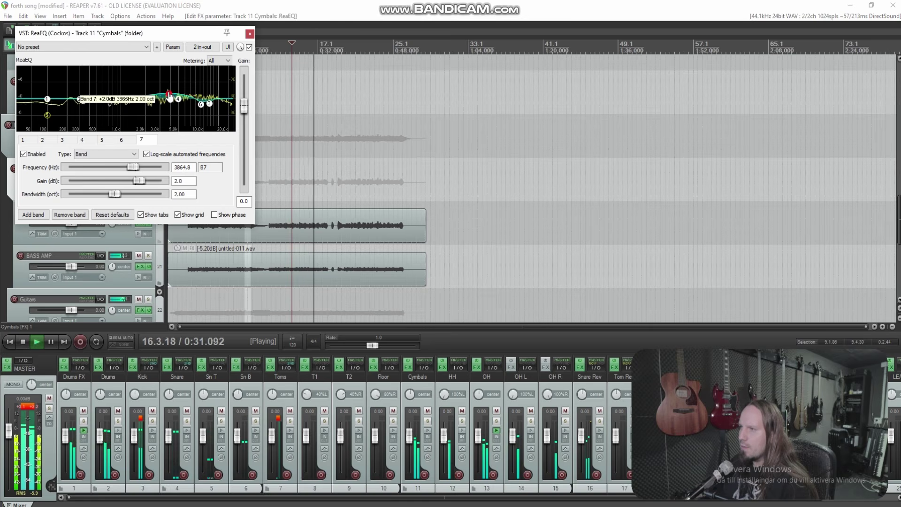
pyautogui.click(249, 33)
# Listen to the full mix from about 0:36 and again from about 0:04, resetting the master peak meter.
pyautogui.scroll(3, 546, 185)
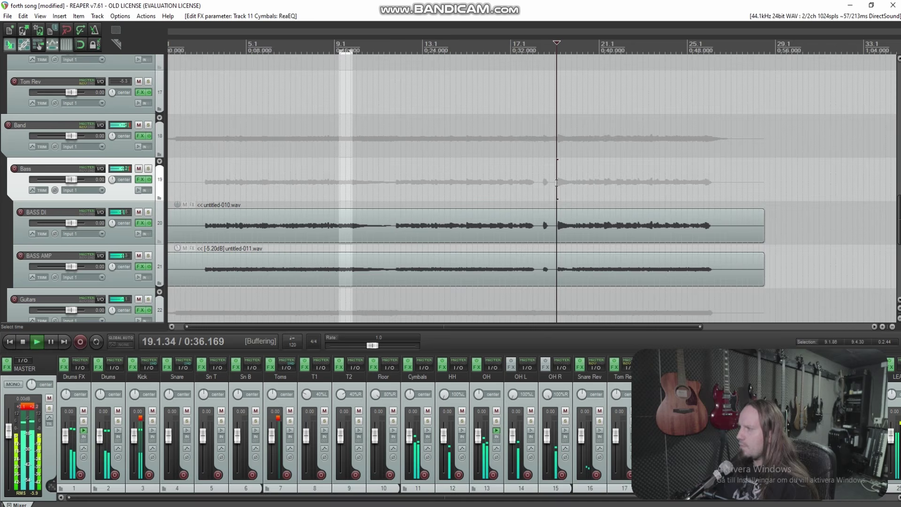
pyautogui.scroll(-3, 546, 185)
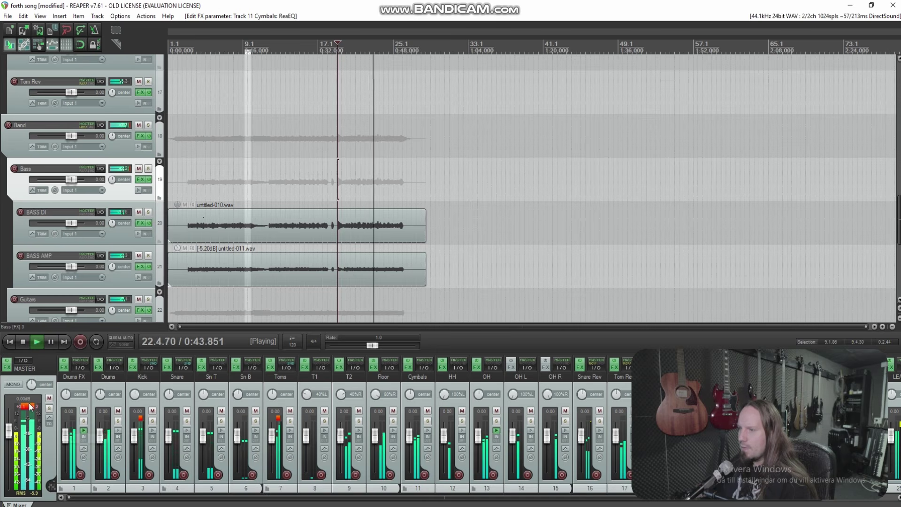
pyautogui.scroll(2, 227, 237)
pyautogui.click(197, 174)
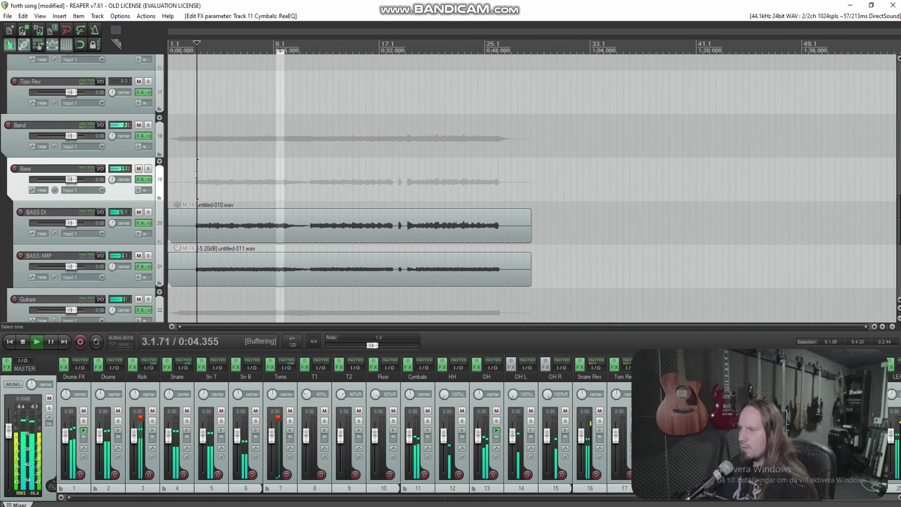
pyautogui.scroll(-1, 2, 246)
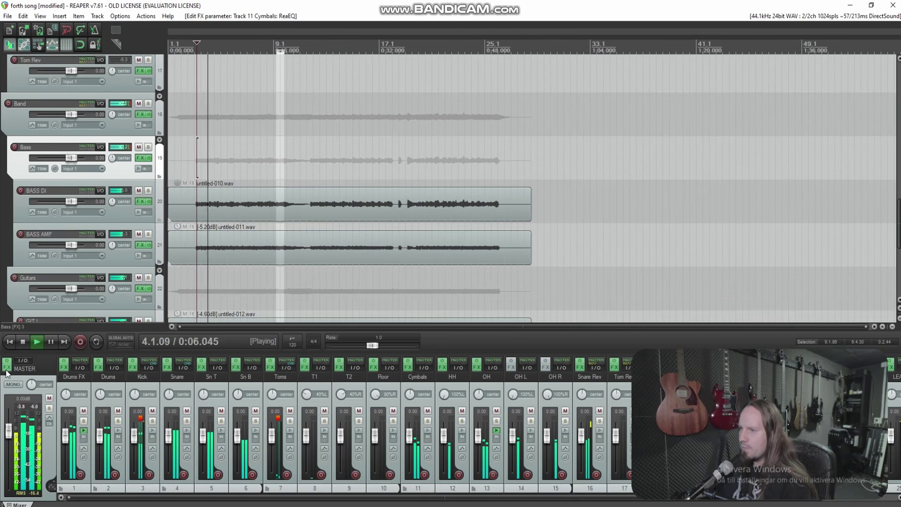
# Open the master track's effects chain and add Devil-Loc Deluxe (SoundToys) after SSLComp Stereo, filtering the plug-ins by "dev".
pyautogui.click(7, 367)
pyautogui.rightClick(73, 95)
pyautogui.click(89, 98)
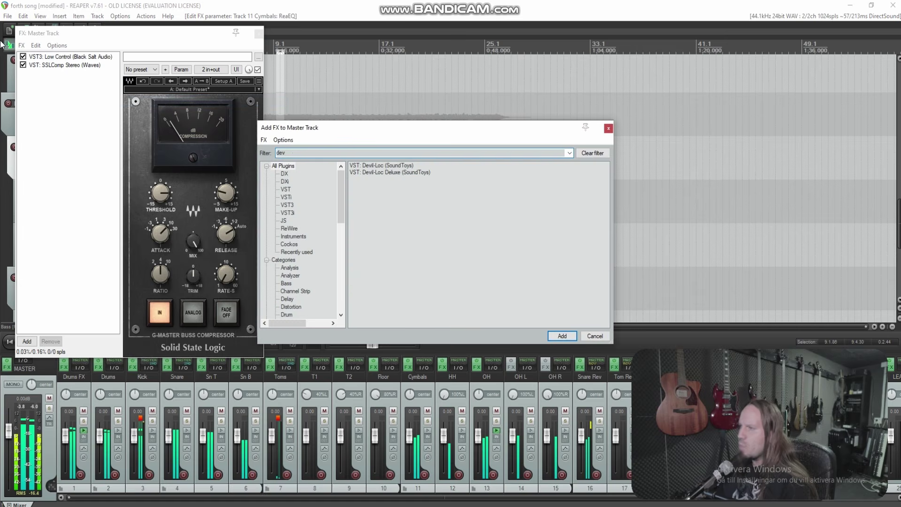
pyautogui.click(7, 16)
pyautogui.click(40, 58)
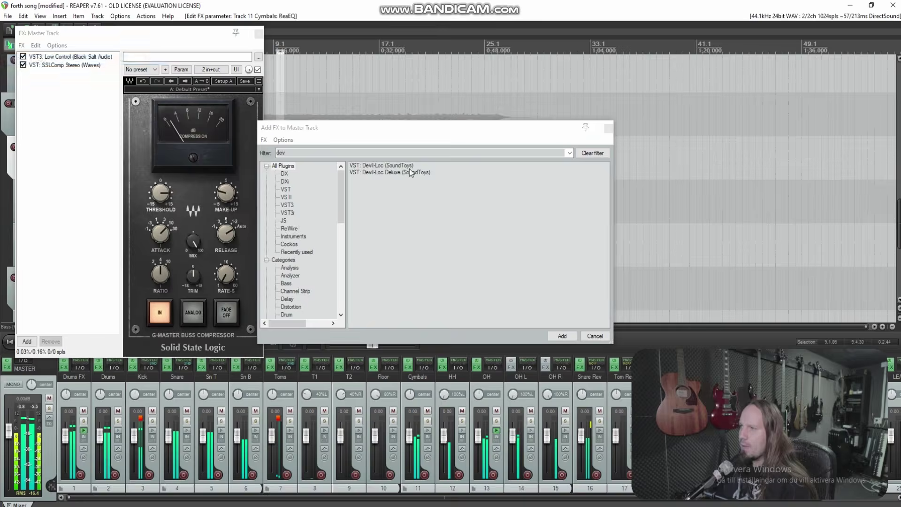
pyautogui.click(408, 171)
pyautogui.doubleClick(408, 172)
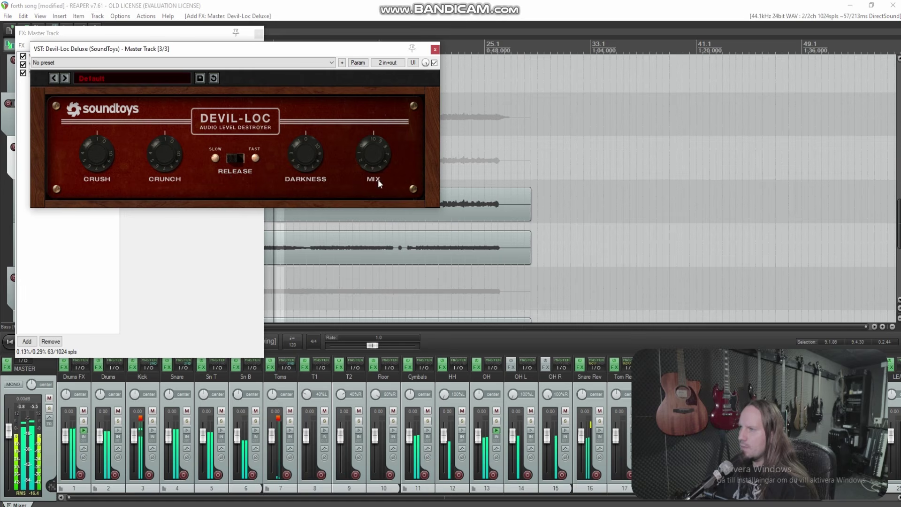
# Turn down the Mix of the master's Devil-Loc Deluxe and move its window clear of the effects chain list.
pyautogui.moveTo(374, 149); pyautogui.dragTo(372, 209)
pyautogui.moveTo(385, 153); pyautogui.dragTo(376, 150)
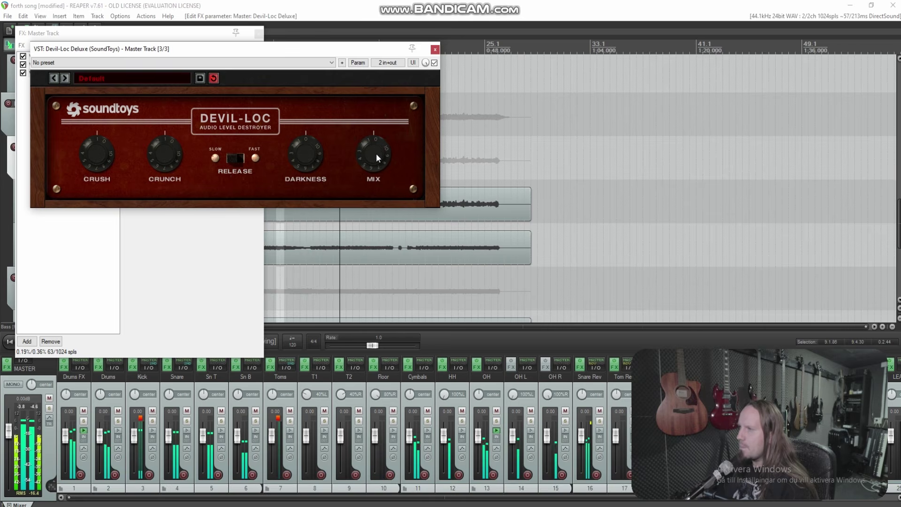
pyautogui.moveTo(223, 51); pyautogui.dragTo(396, 74)
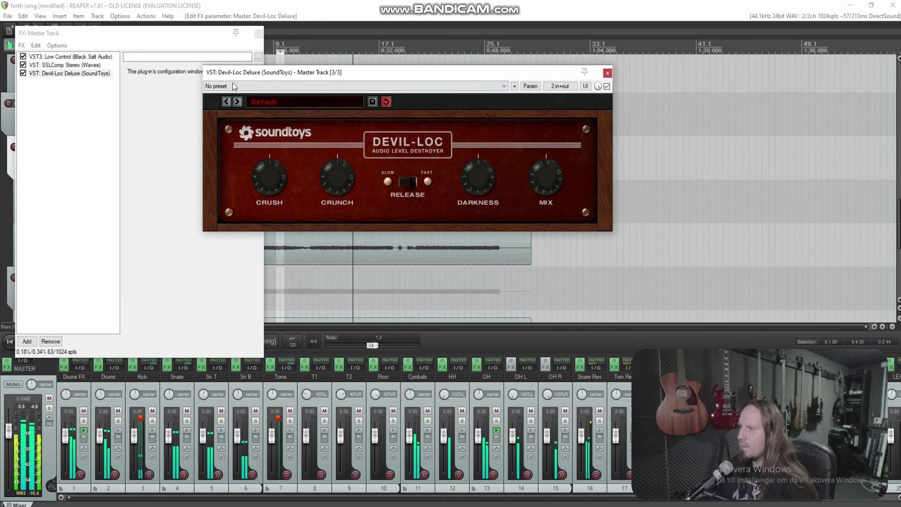
# Compare the master with Devil-Loc Deluxe bypassed and enabled, leave it enabled, and close the effects chain and plug-in window.
pyautogui.click(30, 74)
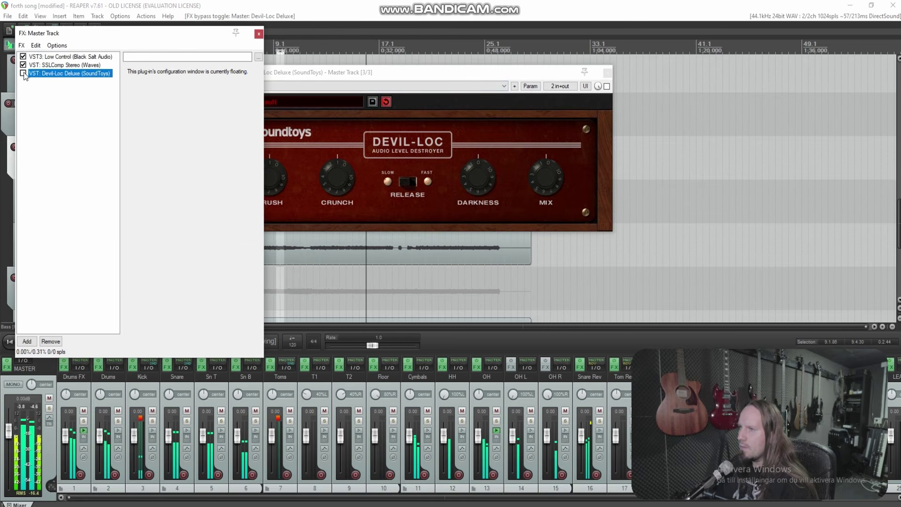
pyautogui.press('Escape')
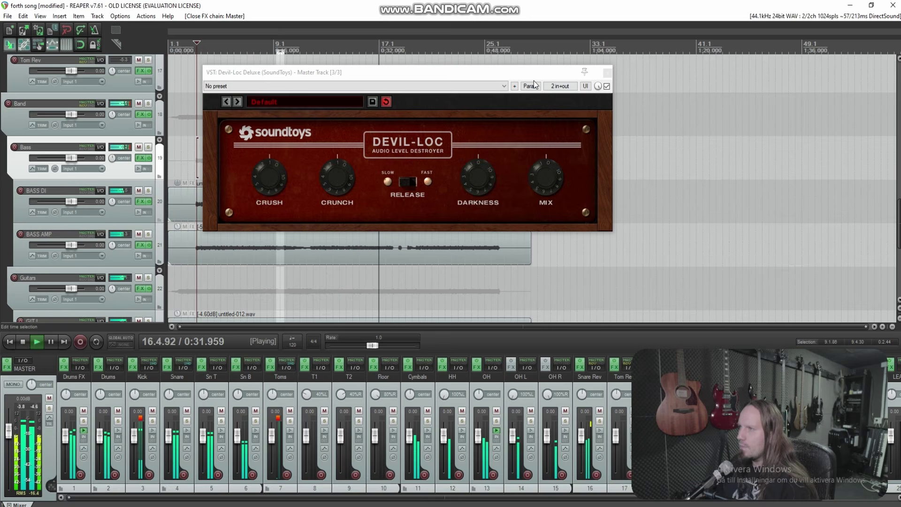
pyautogui.press('Escape')
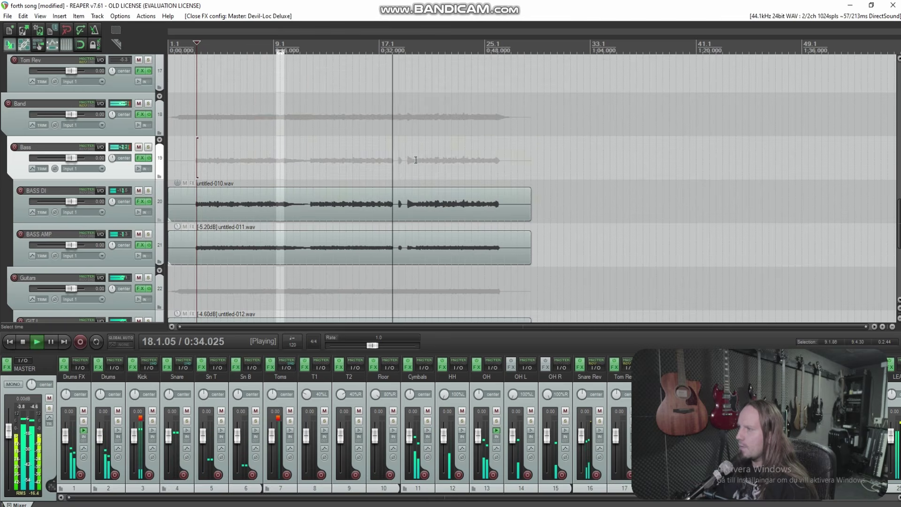
# Replay the passage around the LEAD guitar's entry between measures 17 and 20, and stop with the edit cursor at 20.2.98.
pyautogui.scroll(3, 490, 175)
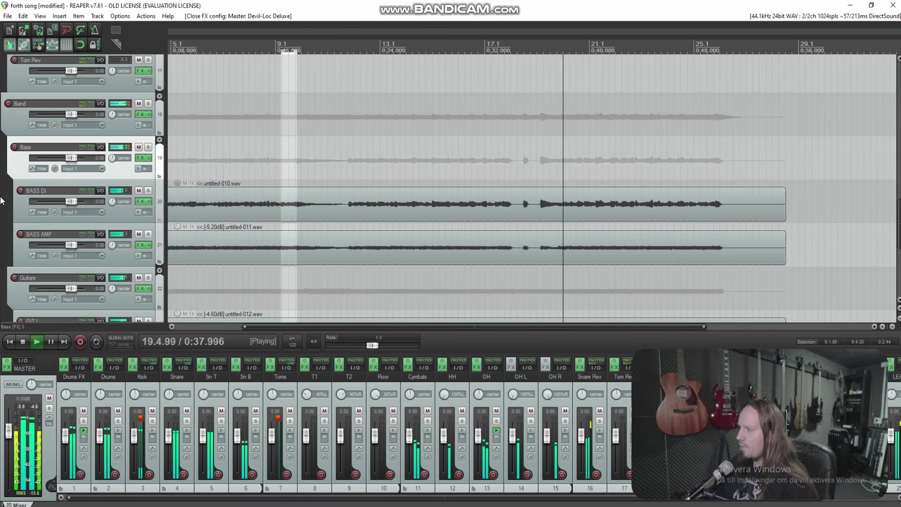
pyautogui.scroll(-3, 1, 200)
pyautogui.scroll(-2, 1, 200)
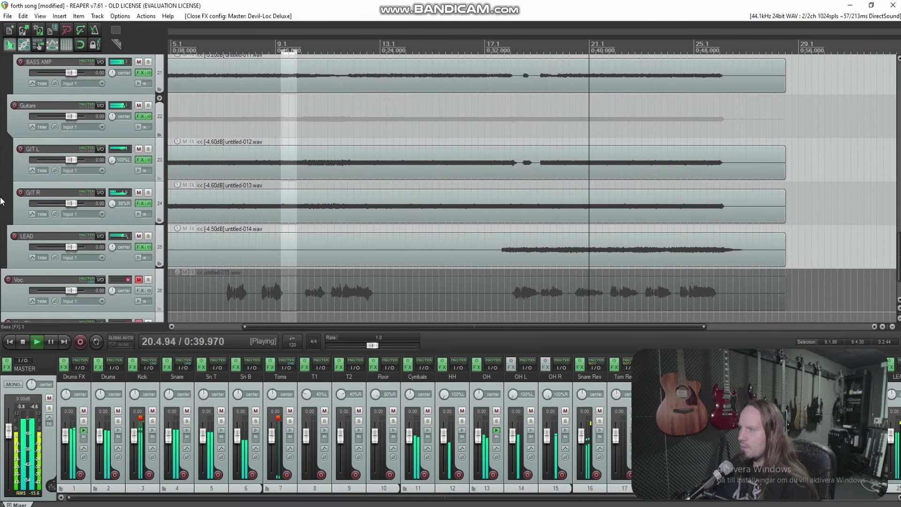
pyautogui.click(493, 248)
pyautogui.scroll(4, 567, 236)
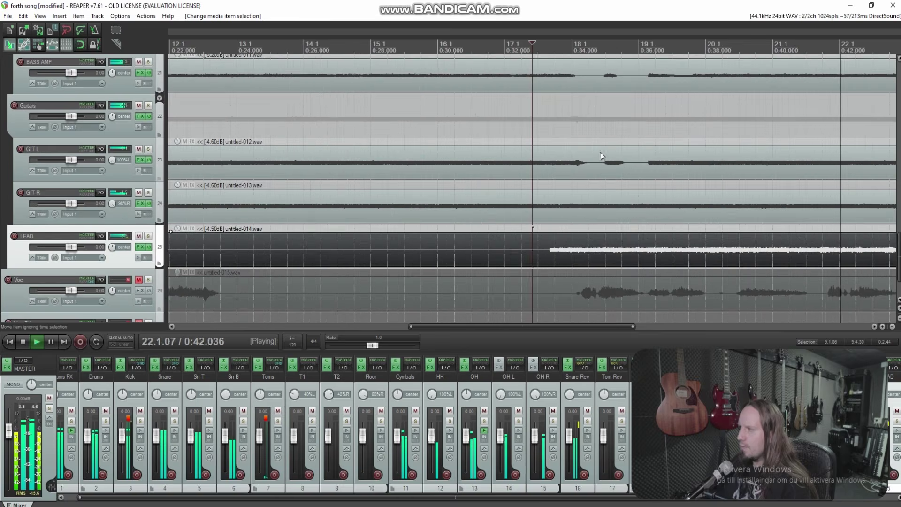
pyautogui.click(634, 120)
pyautogui.scroll(3, 634, 121)
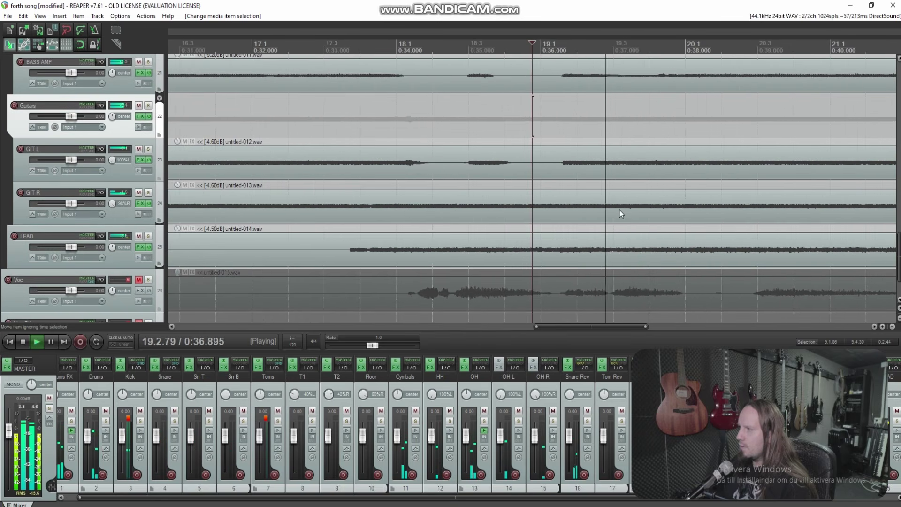
pyautogui.click(688, 251)
pyautogui.scroll(1, 587, 253)
pyautogui.press('space')
pyautogui.click(618, 254)
pyautogui.scroll(3, 52, 208)
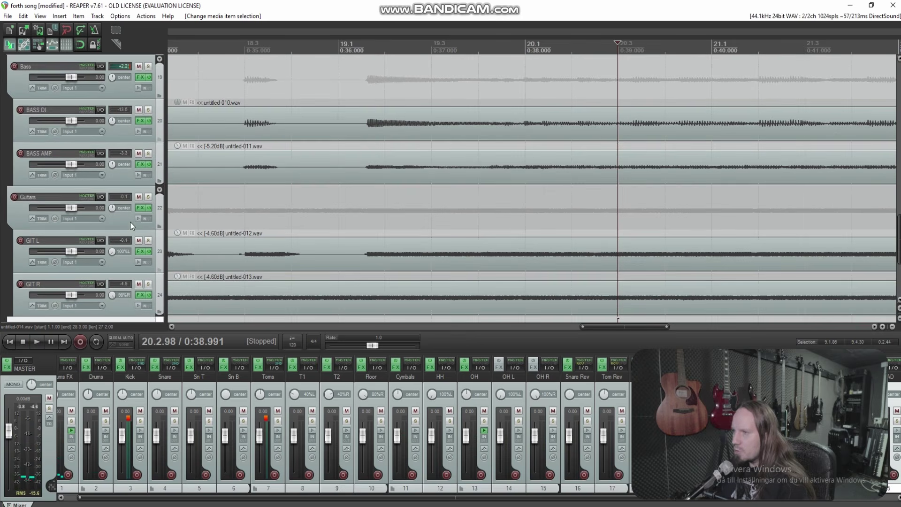
# Show the Guitars track's volume envelope, add a point at about 20.3 and fine-adjust the envelope level from there during playback.
pyautogui.click(131, 225)
pyautogui.press('v')
pyautogui.scroll(1, 617, 217)
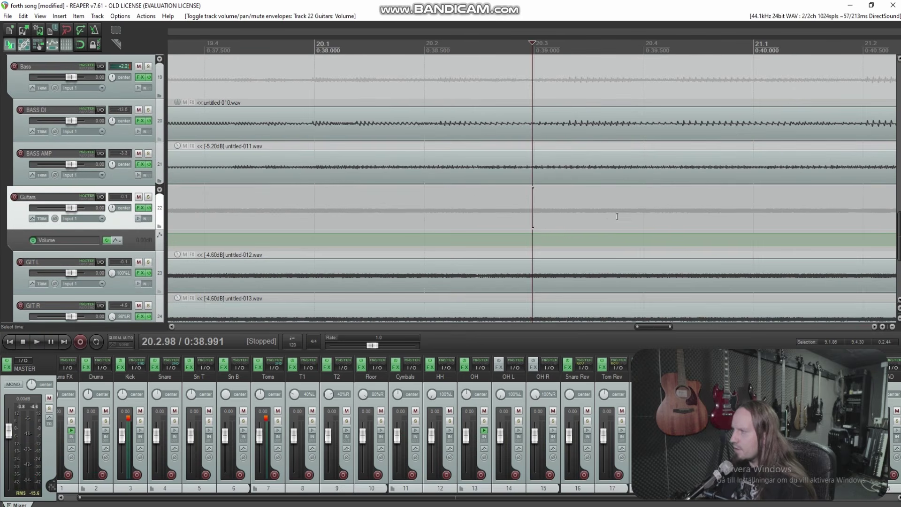
pyautogui.click(535, 235)
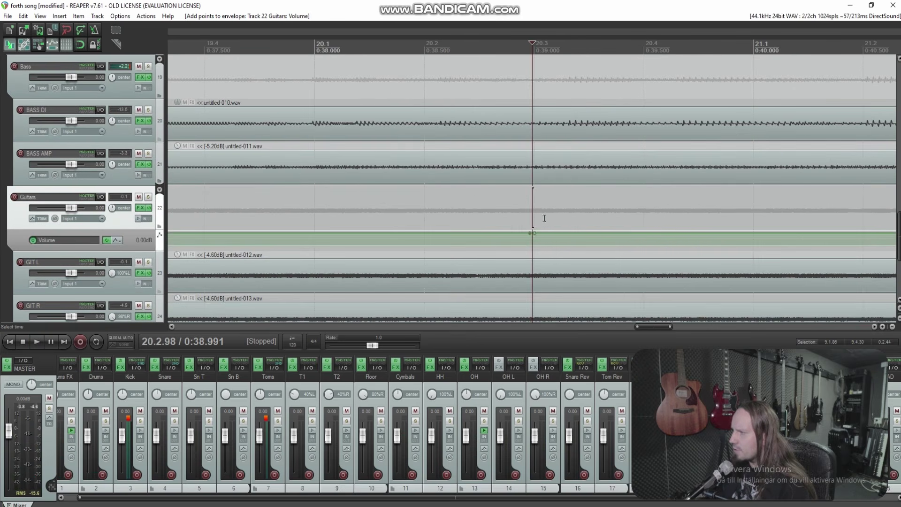
pyautogui.scroll(-9, 545, 218)
pyautogui.press('space')
pyautogui.moveTo(561, 236); pyautogui.dragTo(563, 234)
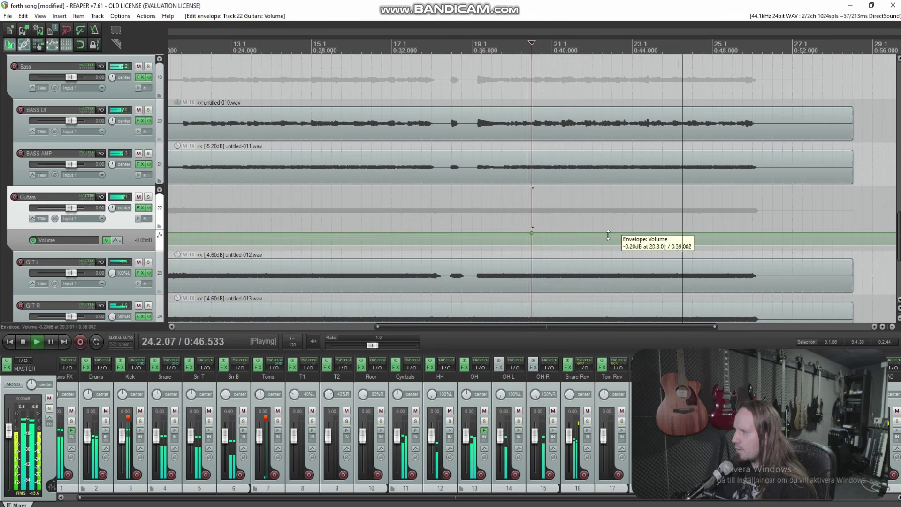
# Add a point to the Guitars volume envelope at about 25.4.35, near the end of the guitar part, and play the ending.
pyautogui.click(746, 275)
pyautogui.scroll(4, 549, 233)
pyautogui.press('space')
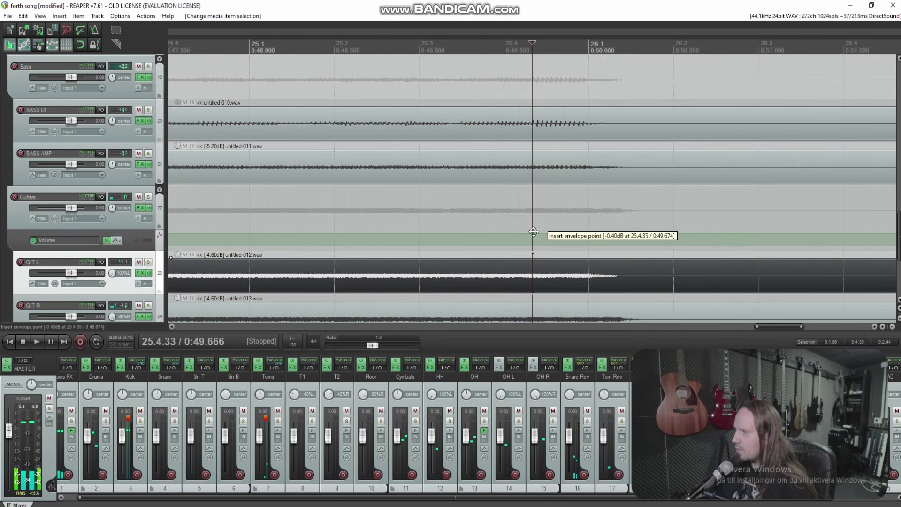
pyautogui.keyDown('shift'); pyautogui.click(530, 231); pyautogui.keyUp('shift')
pyautogui.scroll(-4, 549, 232)
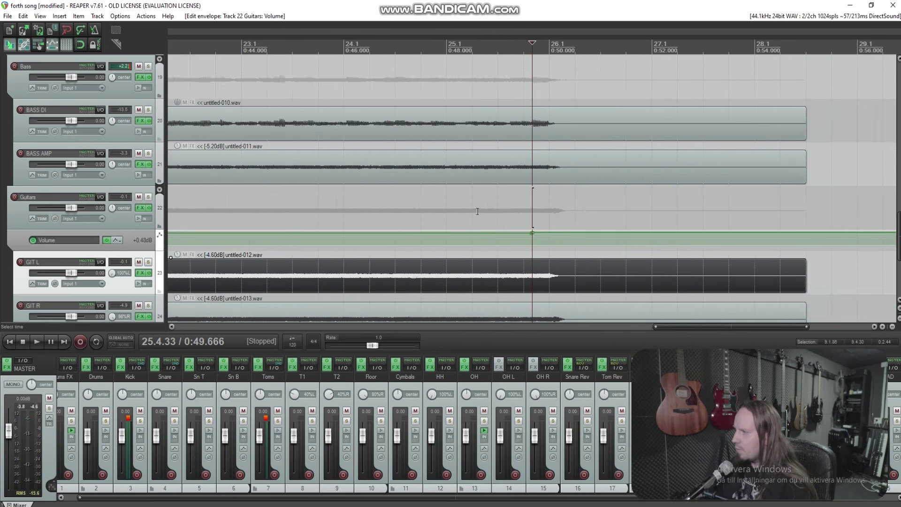
pyautogui.click(478, 206)
pyautogui.press('space')
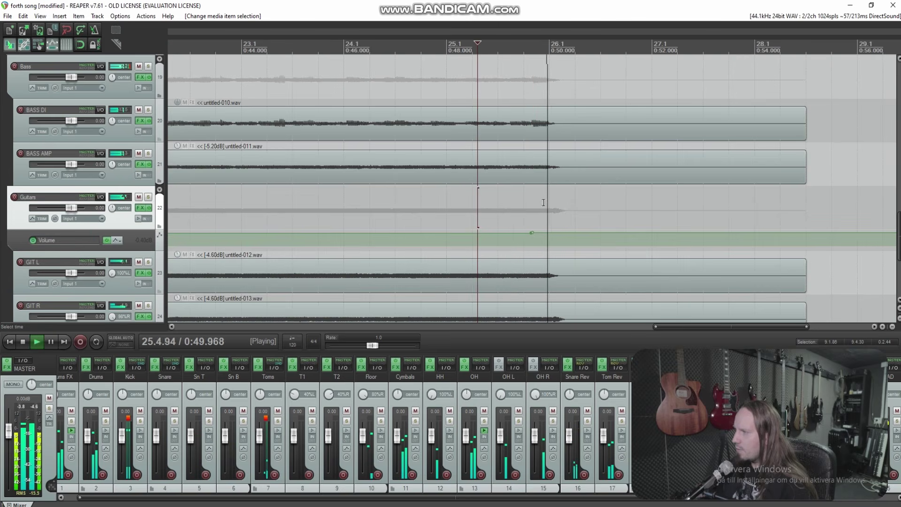
pyautogui.scroll(-6, 543, 202)
pyautogui.press('space')
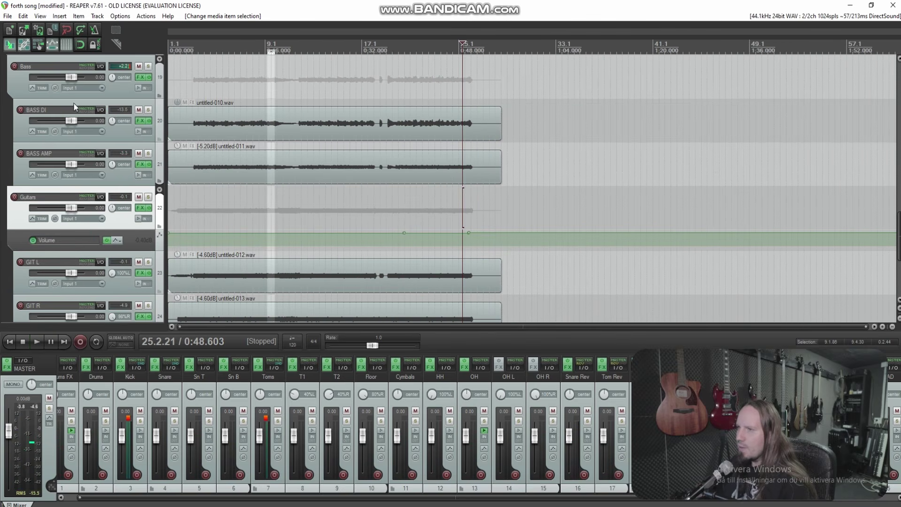
# Show the Bass track's volume envelope, add a point at about 20.3 in line with the Guitars point, and raise the level from there.
pyautogui.press('v')
pyautogui.scroll(3, 447, 150)
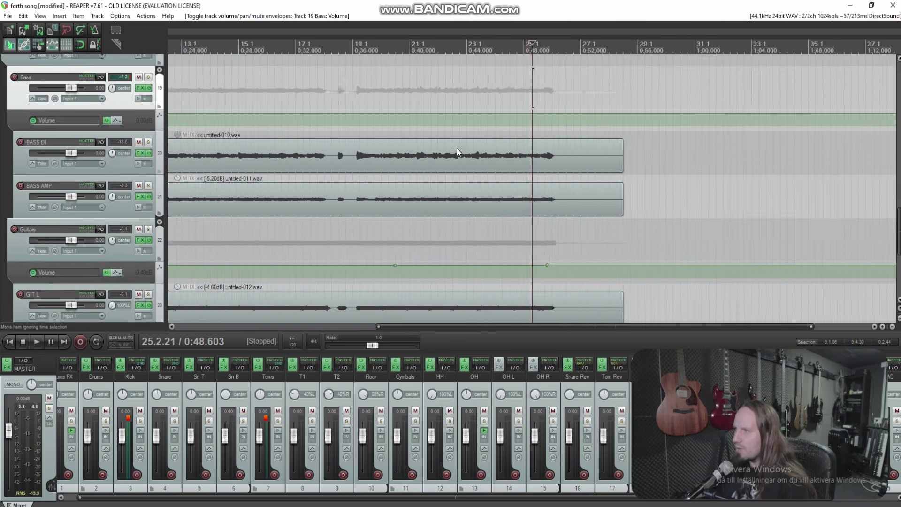
pyautogui.click(371, 97)
pyautogui.scroll(2, 548, 109)
pyautogui.press('space')
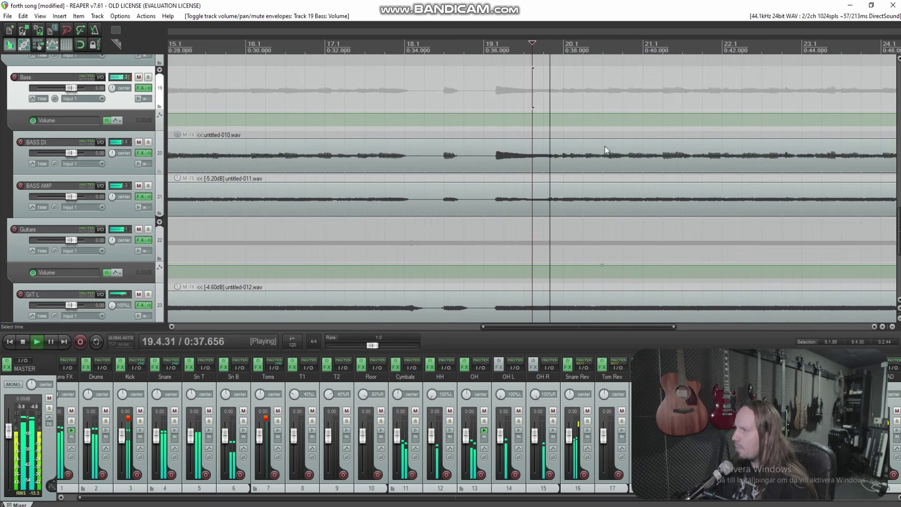
pyautogui.scroll(4, 607, 124)
pyautogui.press('space')
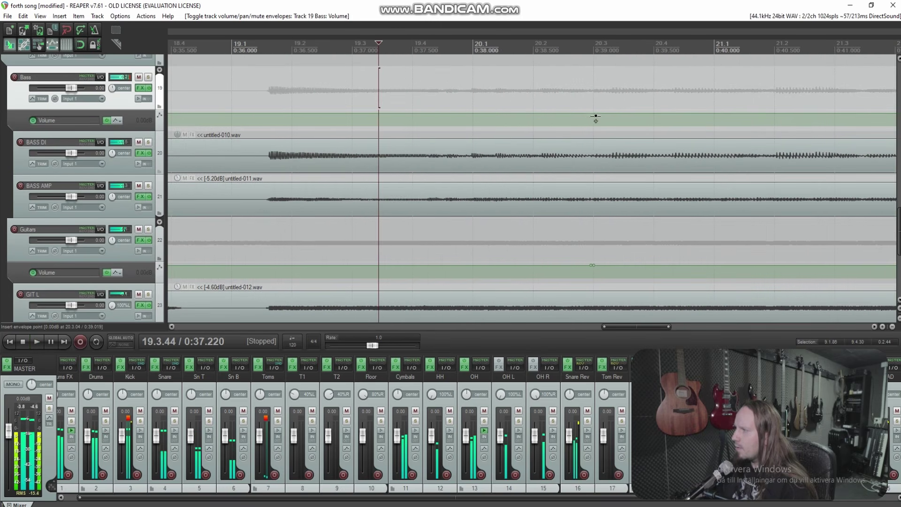
pyautogui.click(599, 113)
pyautogui.scroll(-7, 600, 113)
pyautogui.press('space')
pyautogui.moveTo(599, 113); pyautogui.dragTo(599, 107)
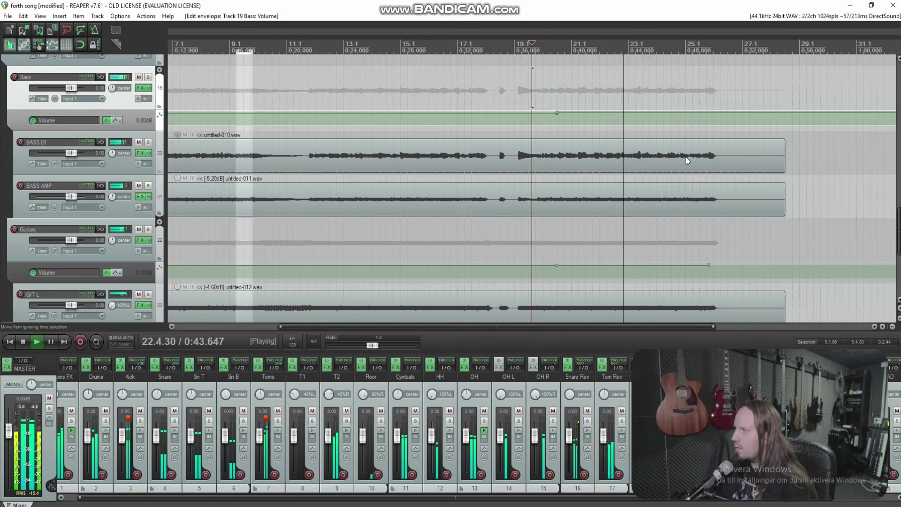
# Listen to the Bass and Guitars automation through the ending, from about measure 17 and from 3.2.42, and stop playback.
pyautogui.click(686, 161)
pyautogui.scroll(3, 686, 161)
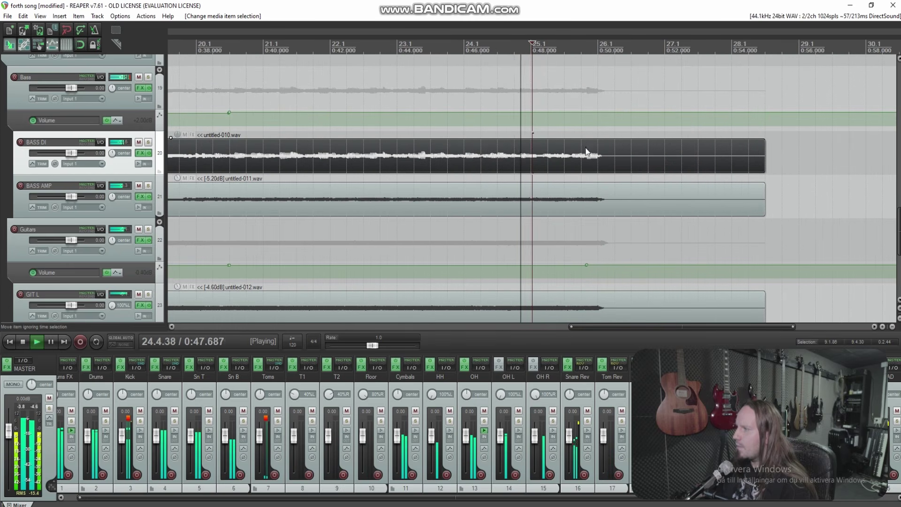
pyautogui.scroll(-5, 581, 156)
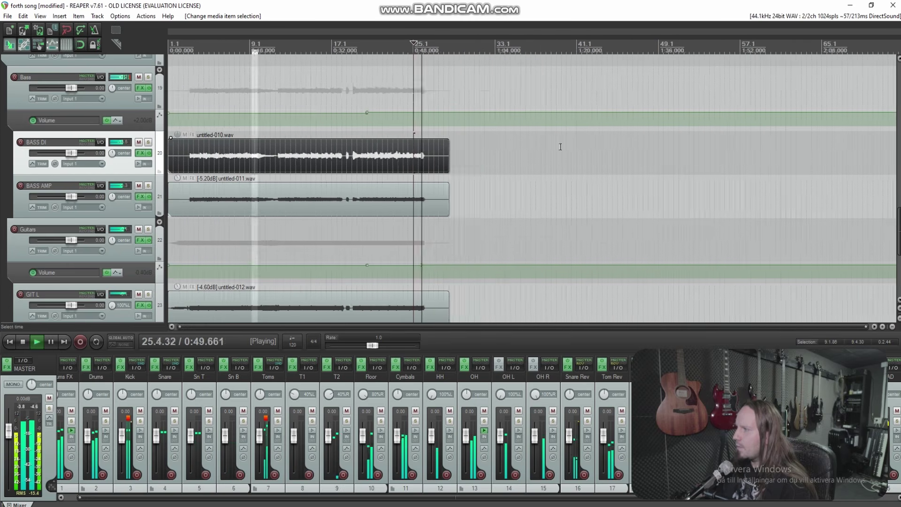
pyautogui.click(336, 96)
pyautogui.scroll(2, 436, 97)
pyautogui.scroll(1, 328, 118)
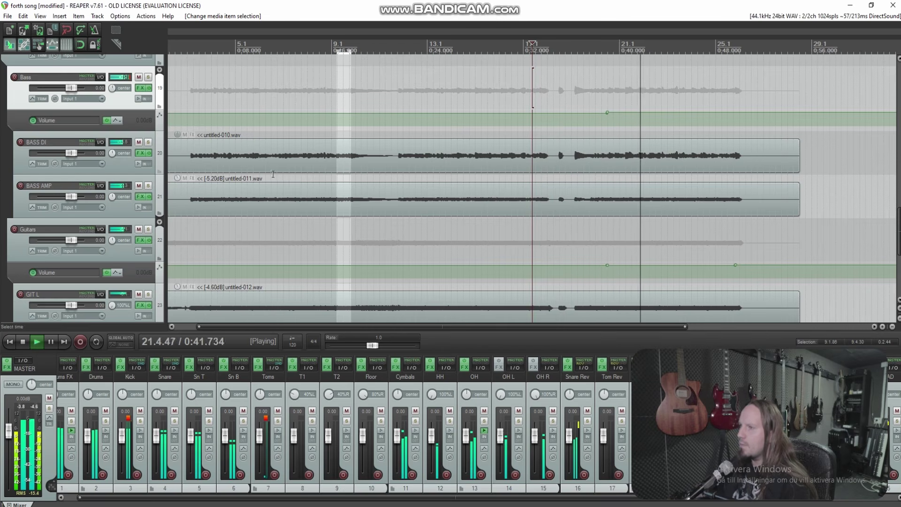
pyautogui.scroll(-3, 287, 188)
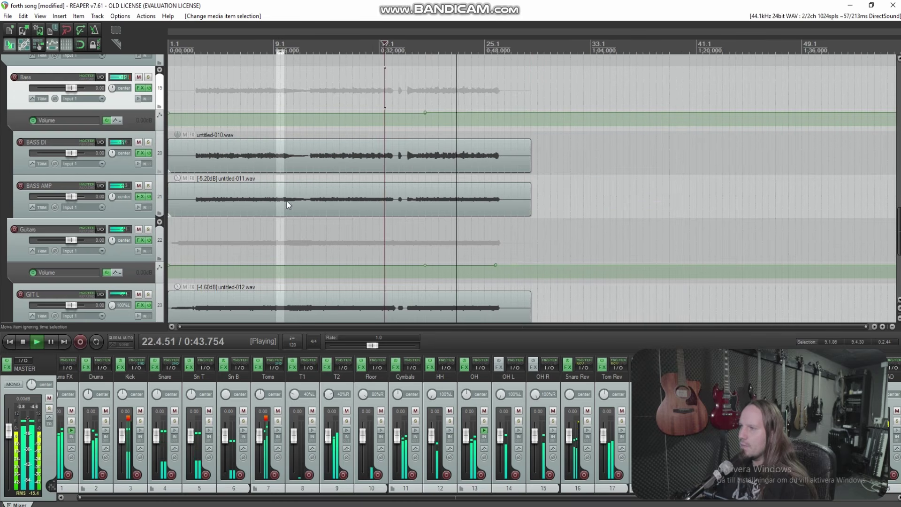
pyautogui.click(199, 92)
pyautogui.scroll(-6, 144, 209)
pyautogui.press('space')
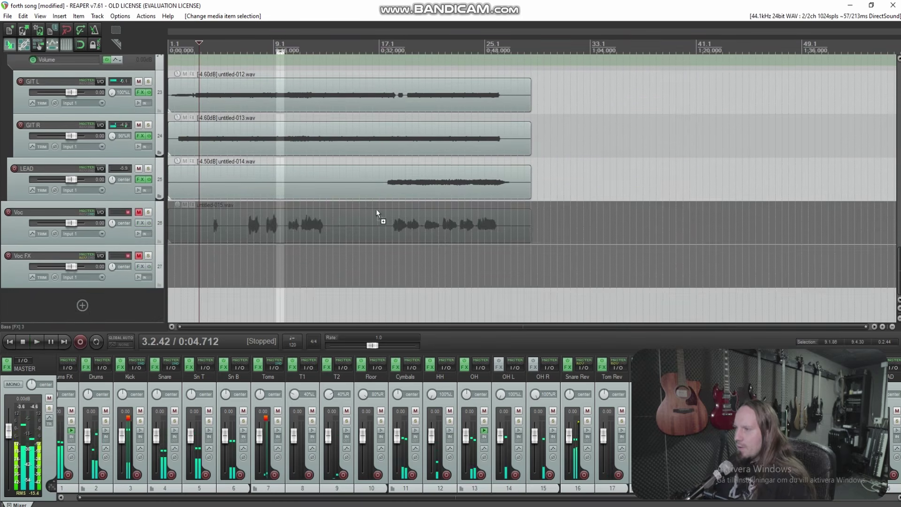
# Save the project, unmute the Voc track and play from the vocal phrase at 7.1.54.
pyautogui.hotkey('ctrl', 's')
pyautogui.click(140, 213)
pyautogui.scroll(3, 284, 212)
pyautogui.click(376, 264)
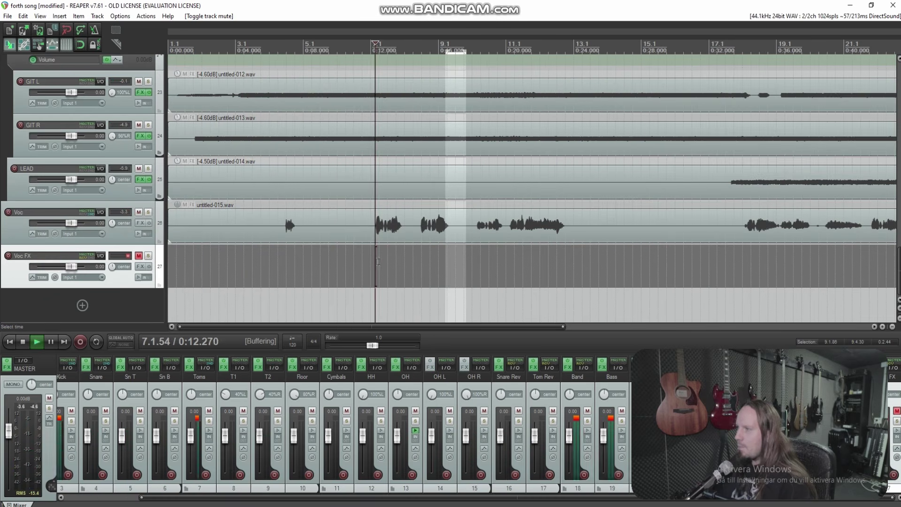
pyautogui.press('space')
pyautogui.press('space')
# Add RVox Mono (Waves) to the Voc track, filtering the plug-ins by "vox", and start playback.
pyautogui.click(141, 223)
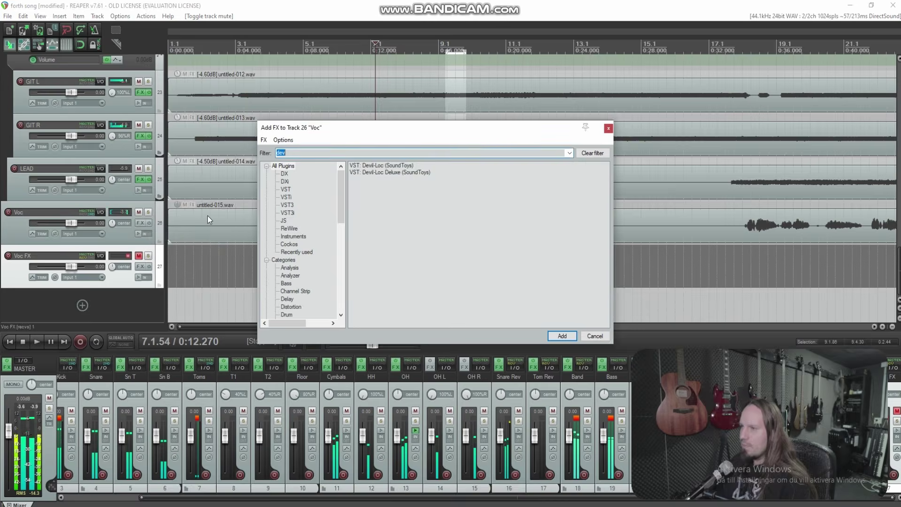
pyautogui.write('vox')
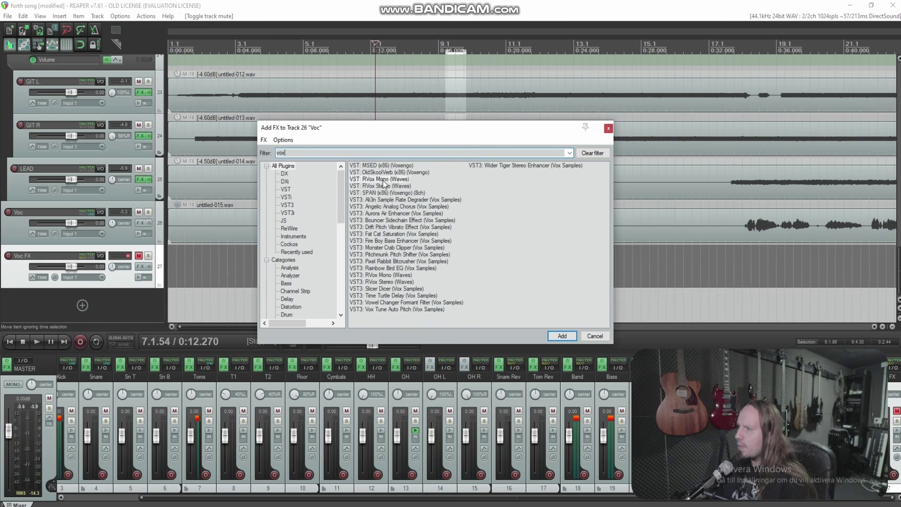
pyautogui.doubleClick(379, 178)
pyautogui.press('space')
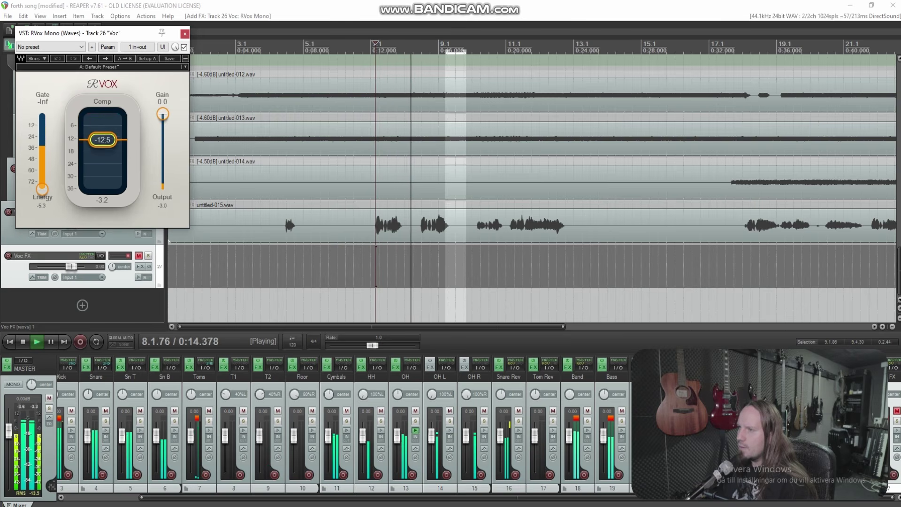
# Set the vocal's RVox Mono to Comp -16.0, Gain -14.0 and Gate -28.0 while replaying, and close its window.
pyautogui.click(162, 116)
pyautogui.press('space')
pyautogui.press('space')
pyautogui.moveTo(163, 119); pyautogui.dragTo(163, 143)
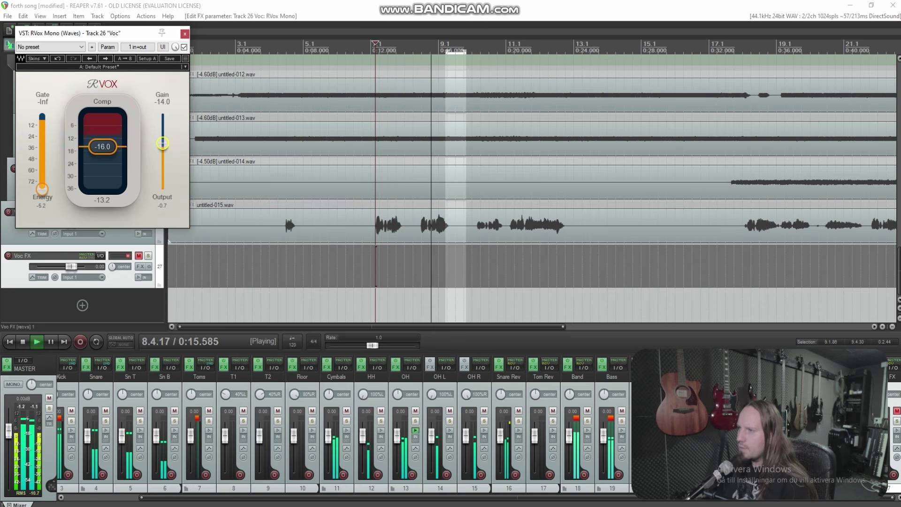
pyautogui.press('space')
pyautogui.press('space')
pyautogui.moveTo(42, 188); pyautogui.dragTo(42, 140)
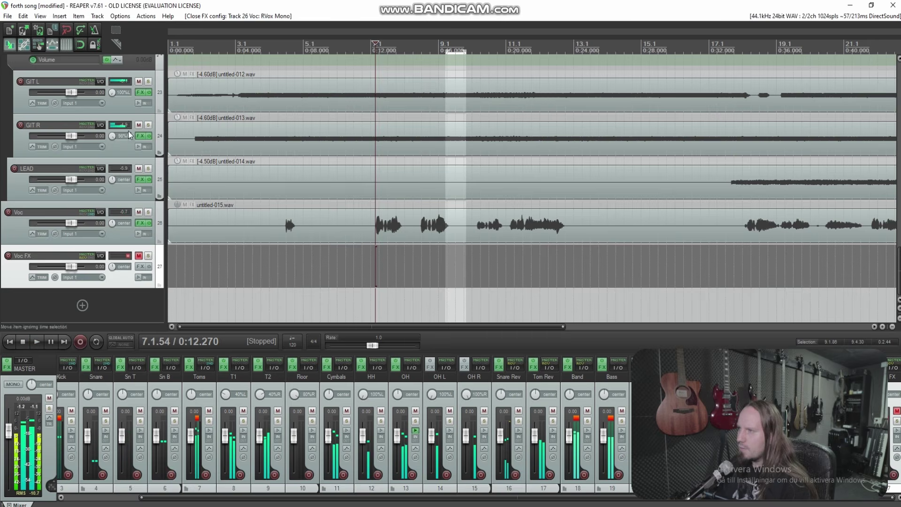
pyautogui.click(184, 34)
pyautogui.press('space')
# Add Telos - Vocals (Black Salt Audio) after RVox Mono on the Voc track, filtering by "telos", and move its window clear of the chain list.
pyautogui.click(140, 223)
pyautogui.rightClick(115, 107)
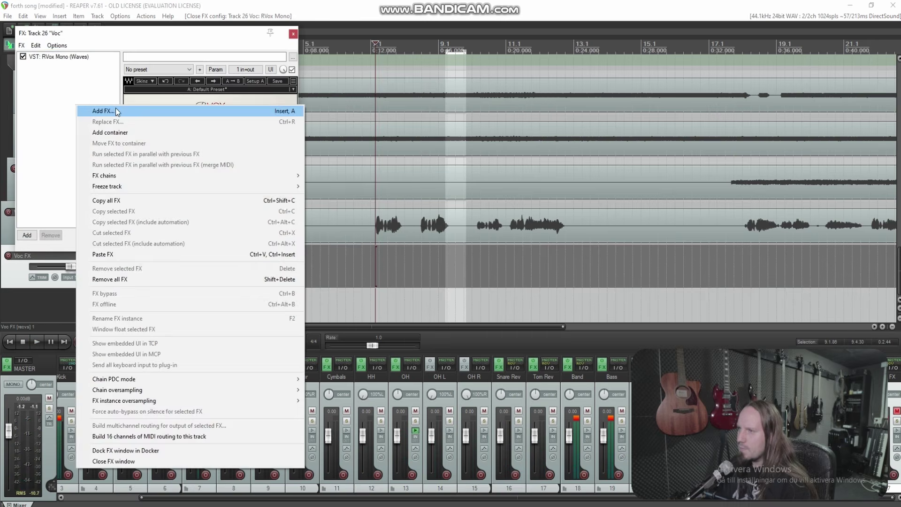
pyautogui.click(117, 111)
pyautogui.write('telos')
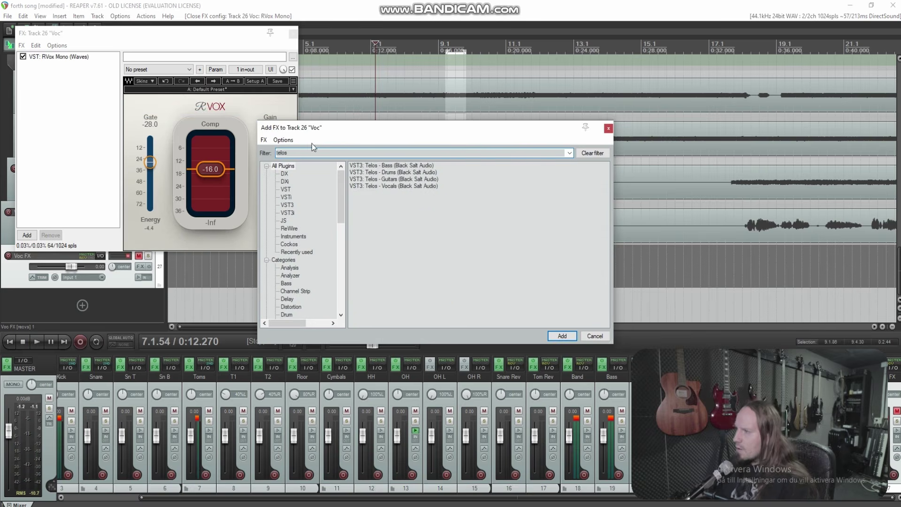
pyautogui.doubleClick(399, 186)
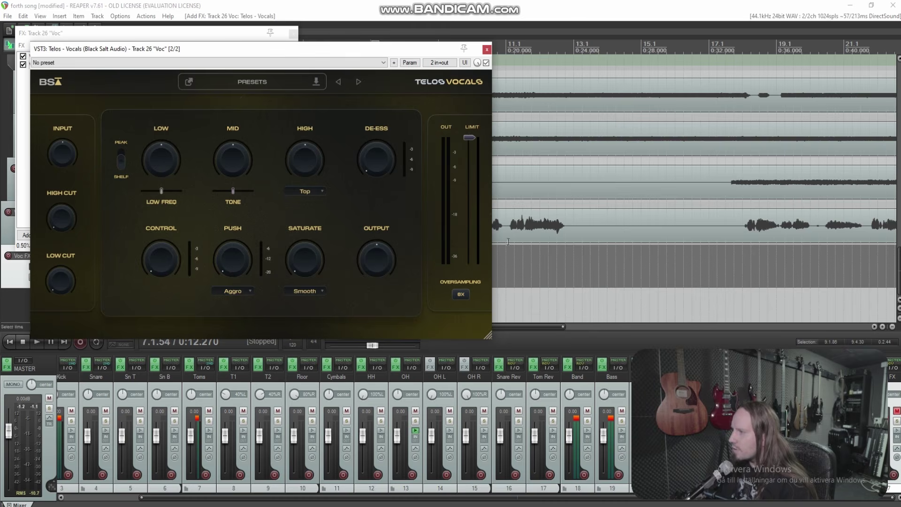
pyautogui.press('space')
pyautogui.moveTo(313, 55); pyautogui.dragTo(541, 94)
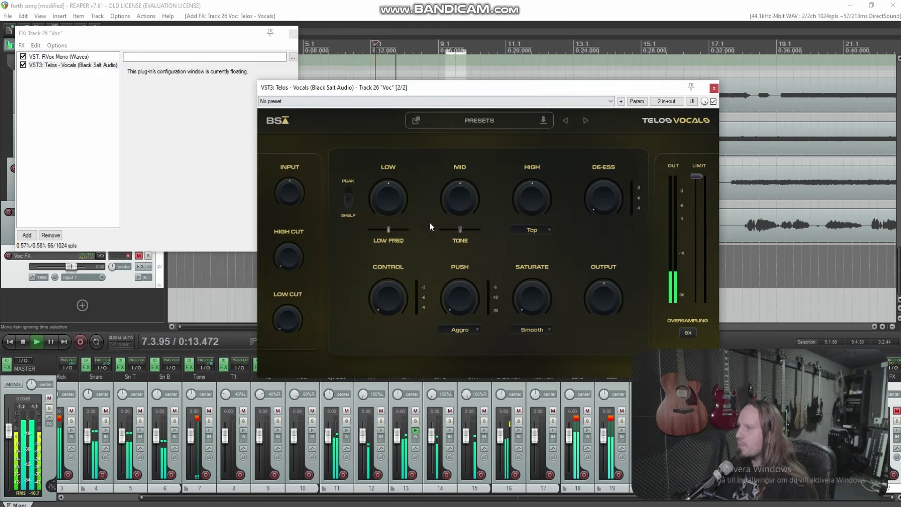
# Raise Telos Vocals' Control to about 66% and turn up its Low Cut while replaying the vocal phrase.
pyautogui.moveTo(392, 283); pyautogui.dragTo(378, 193)
pyautogui.press('space')
pyautogui.press('space')
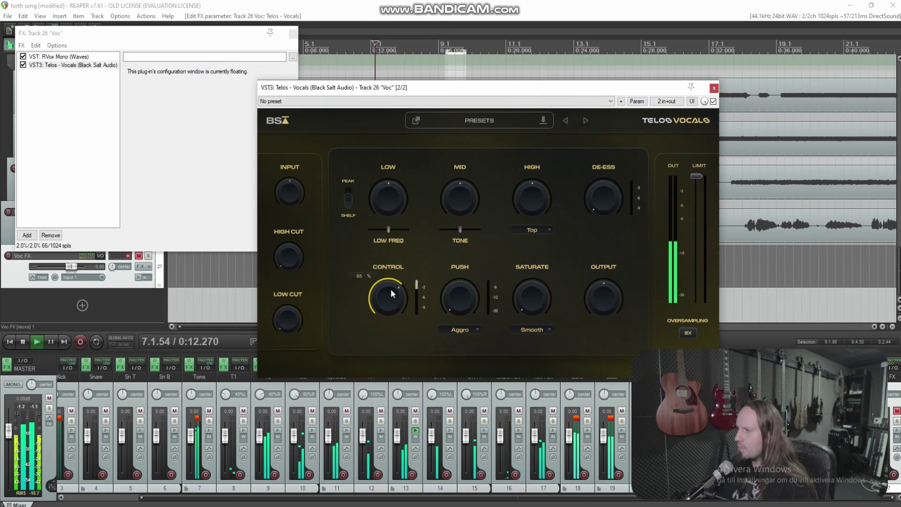
pyautogui.press('space')
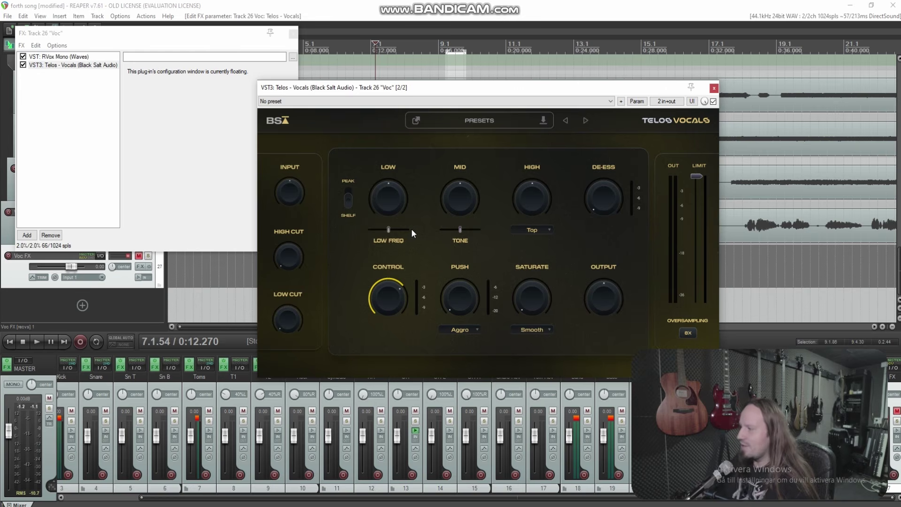
pyautogui.press('space')
pyautogui.moveTo(286, 291); pyautogui.dragTo(279, 263)
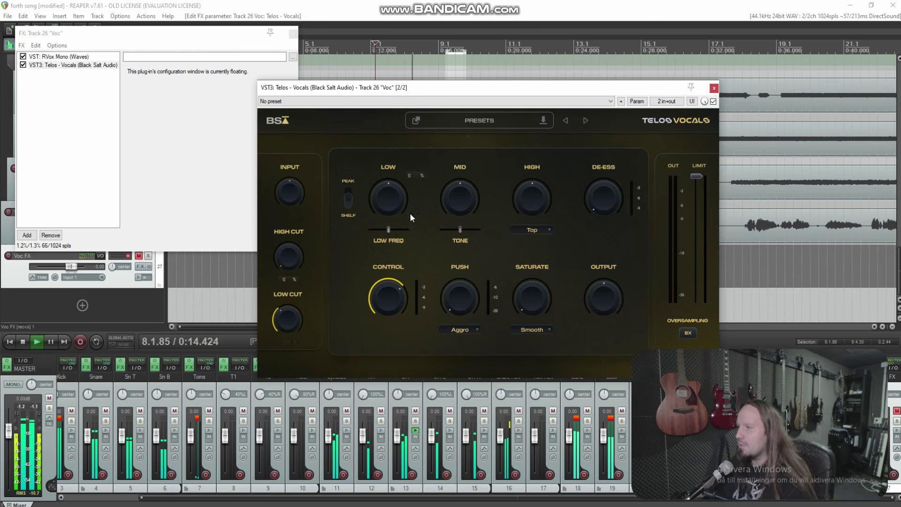
# Apply a small Mid boost in Telos Vocals and shift its Tone upward.
pyautogui.moveTo(464, 193); pyautogui.dragTo(465, 180)
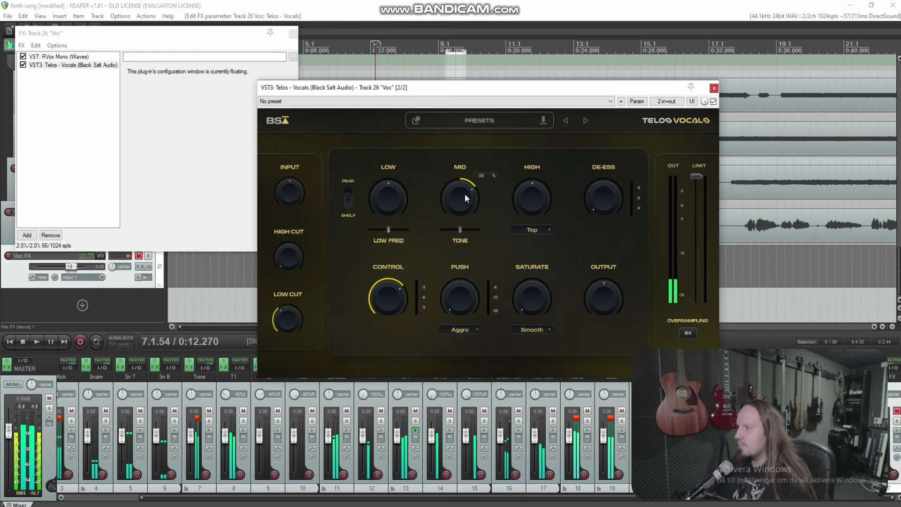
pyautogui.moveTo(461, 232); pyautogui.dragTo(471, 234)
pyautogui.scroll(-3, 466, 203)
pyautogui.press('space')
# Boost Telos Vocals' High band, compare the Pres mode with Top, and settle on Top at 30%.
pyautogui.moveTo(519, 197); pyautogui.dragTo(542, 126)
pyautogui.press('space')
pyautogui.moveTo(540, 217); pyautogui.dragTo(540, 229)
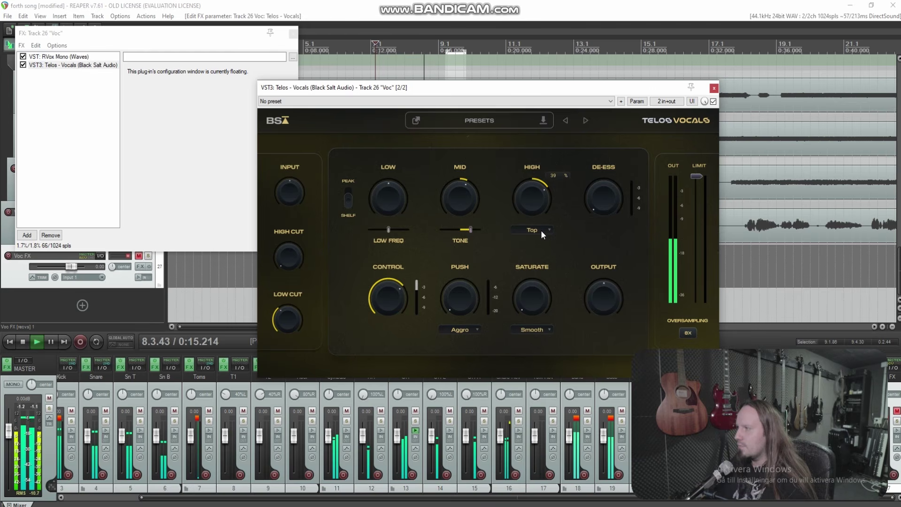
pyautogui.click(541, 228)
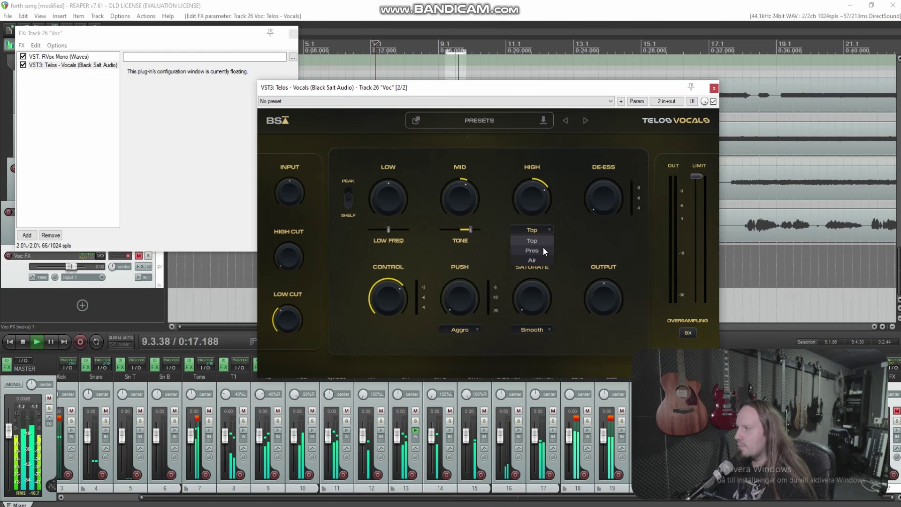
pyautogui.click(542, 250)
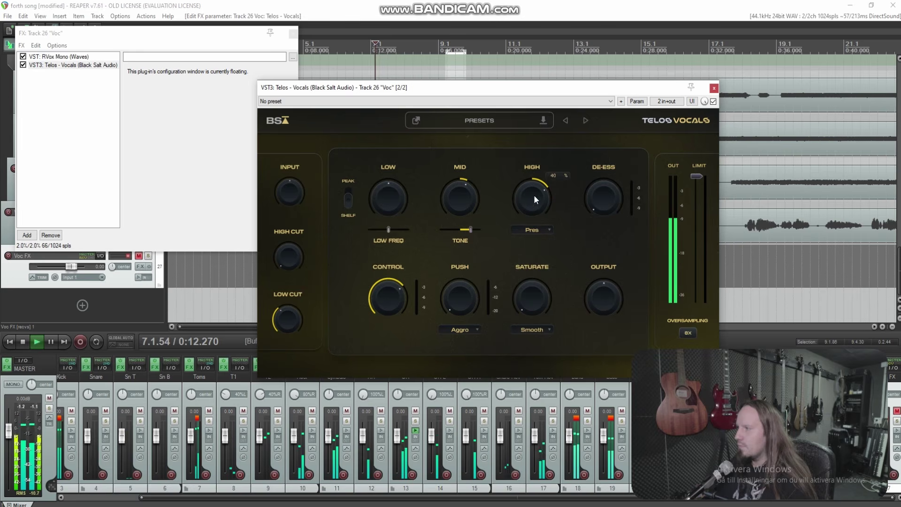
pyautogui.moveTo(534, 195)
pyautogui.mouseDown()
pyautogui.moveTo(533, 179)
pyautogui.moveTo(538, 209)
pyautogui.mouseUp()
pyautogui.click(540, 229)
pyautogui.click(539, 239)
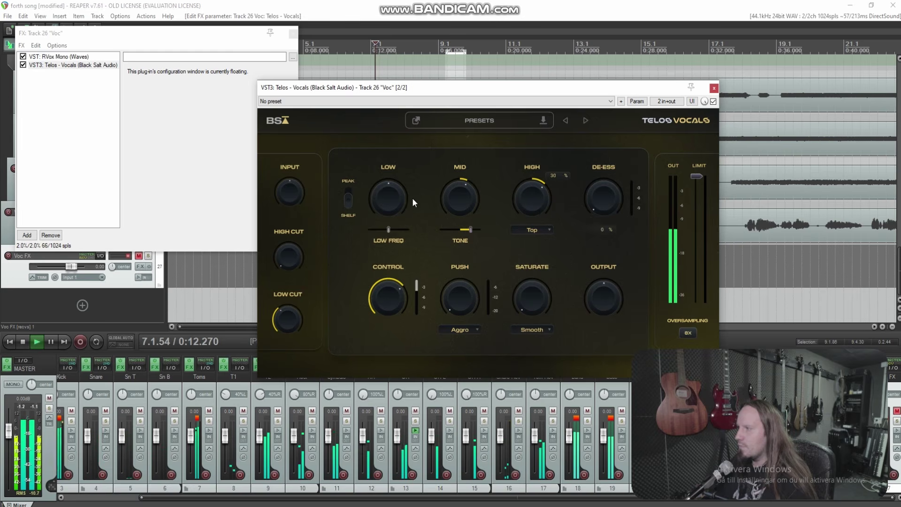
# In Telos Vocals, raise Low Freq, set Low to 10%, and turn up Push and De-Ess, with Saturate at 65%.
pyautogui.moveTo(393, 231); pyautogui.dragTo(406, 230)
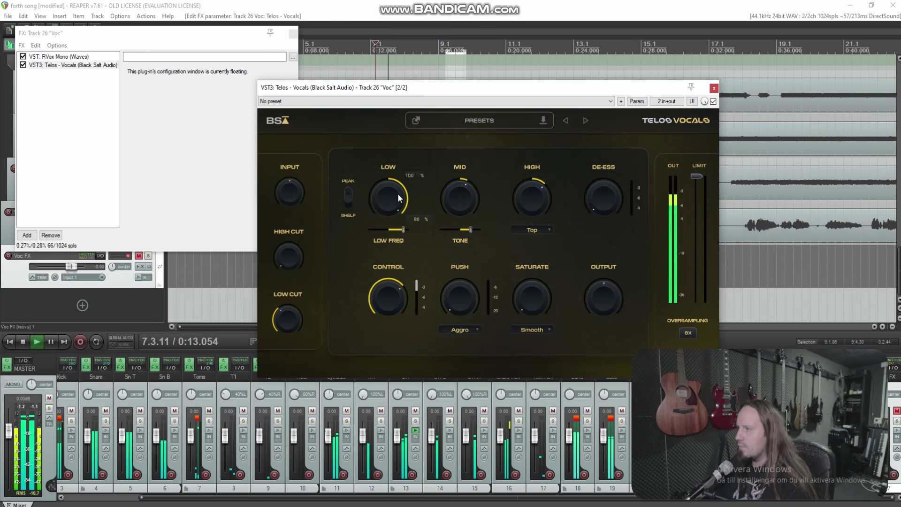
pyautogui.moveTo(400, 198); pyautogui.dragTo(400, 253)
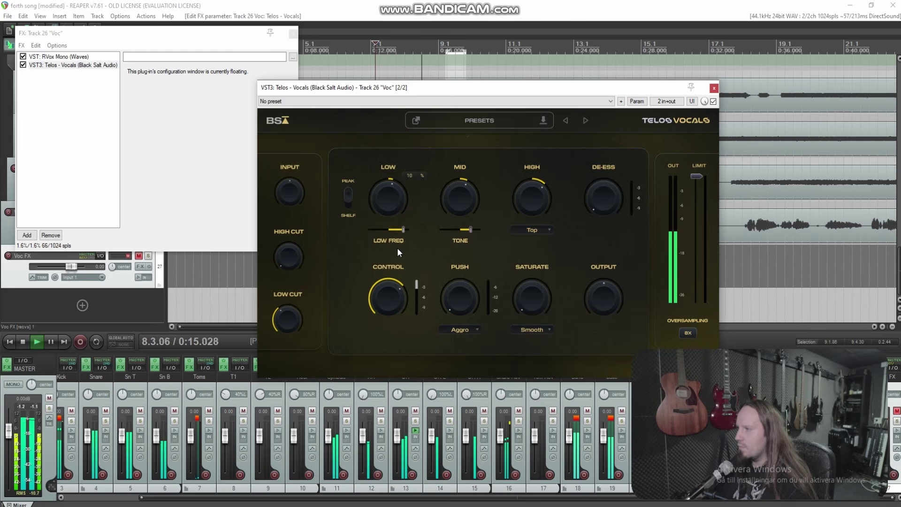
pyautogui.moveTo(456, 294); pyautogui.dragTo(455, 218)
pyautogui.moveTo(601, 204); pyautogui.dragTo(599, 135)
pyautogui.moveTo(530, 297); pyautogui.dragTo(531, 220)
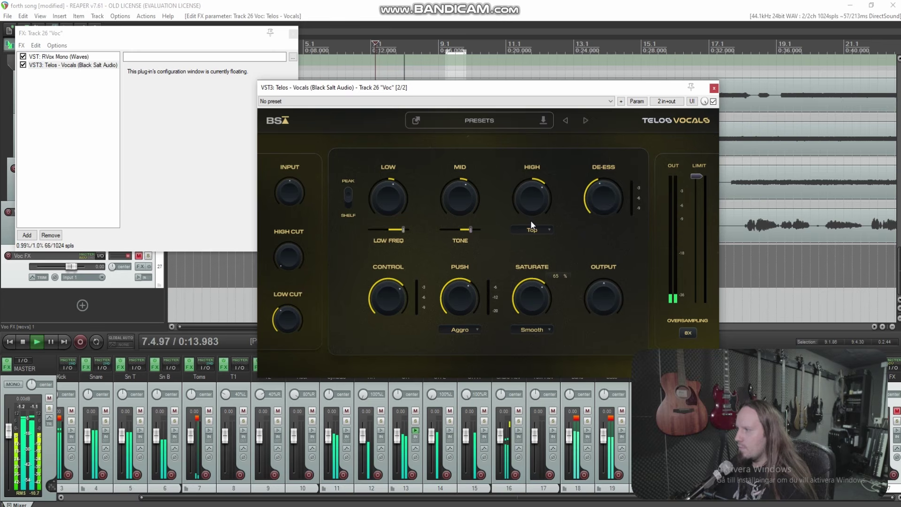
# Lower Telos Vocals' Output to -4.7 dB, then close the Voc track's effect windows and stop playback.
pyautogui.moveTo(607, 301); pyautogui.dragTo(607, 315)
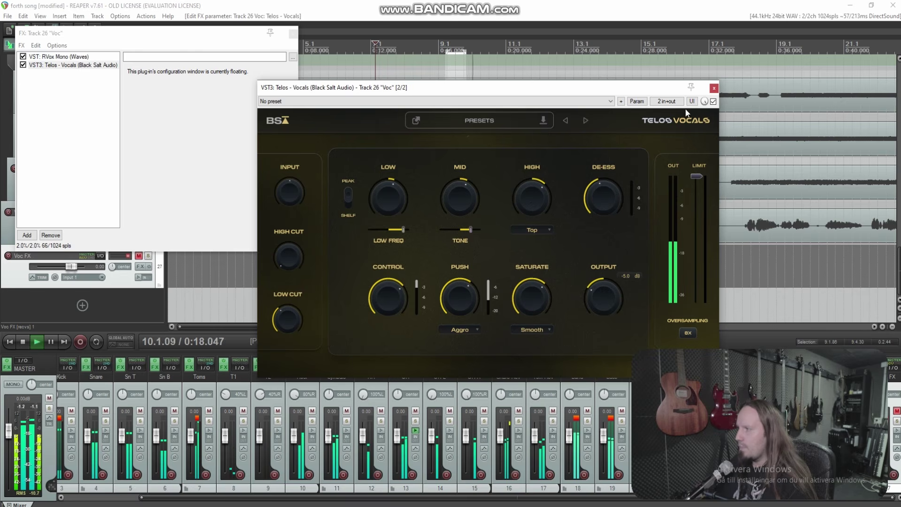
pyautogui.moveTo(607, 301); pyautogui.dragTo(604, 295)
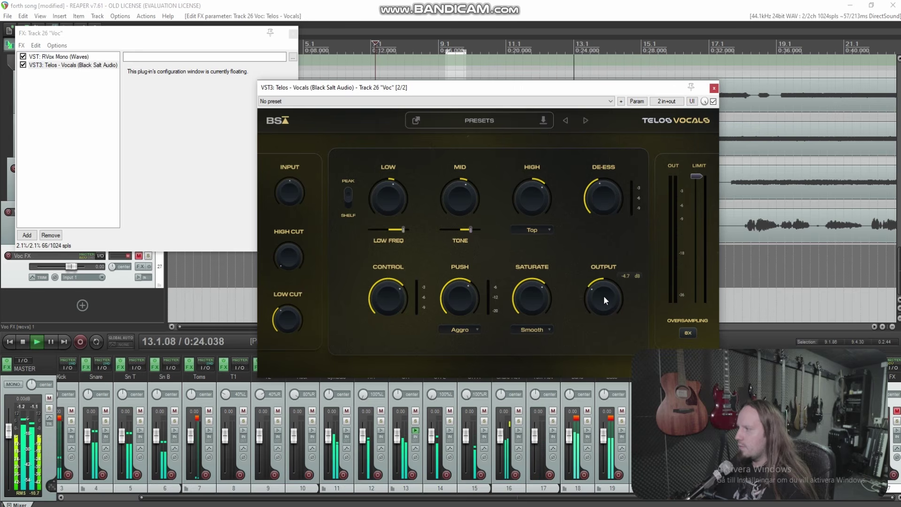
pyautogui.click(714, 88)
pyautogui.press('Escape')
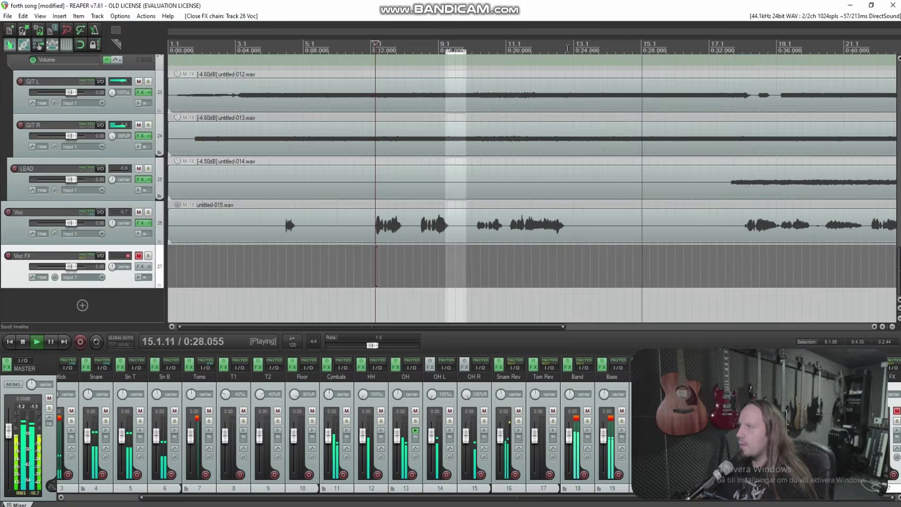
pyautogui.press('space')
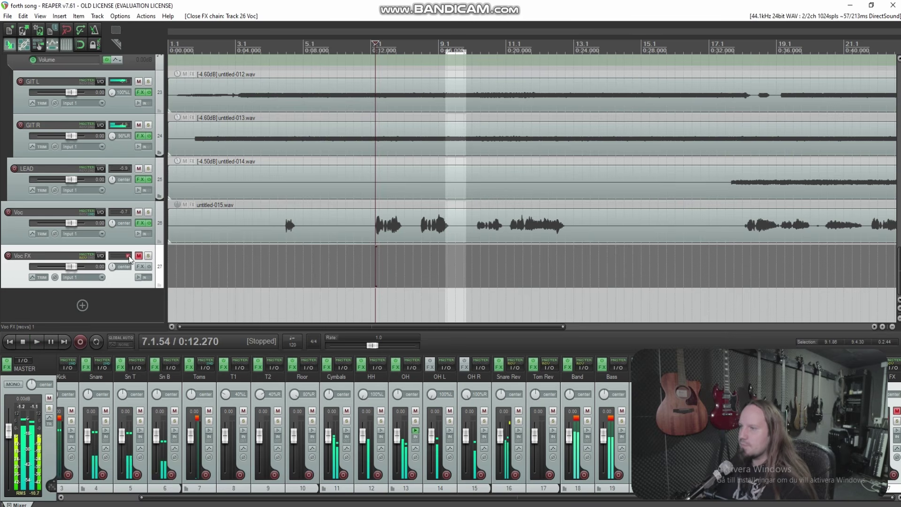
# Unmute the Voc FX track and add H-Delay Stereo (Waves) to it, filtering the plug-ins by "dela".
pyautogui.click(139, 256)
pyautogui.click(140, 266)
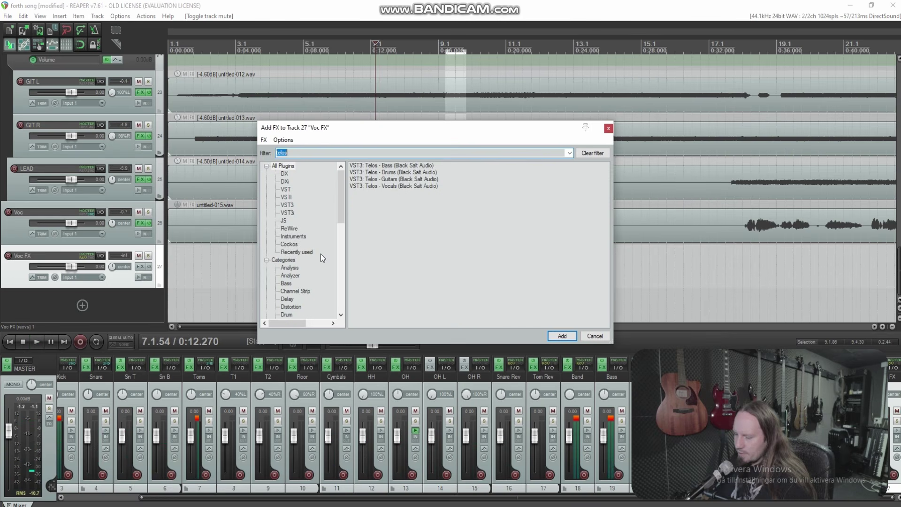
pyautogui.write('dela')
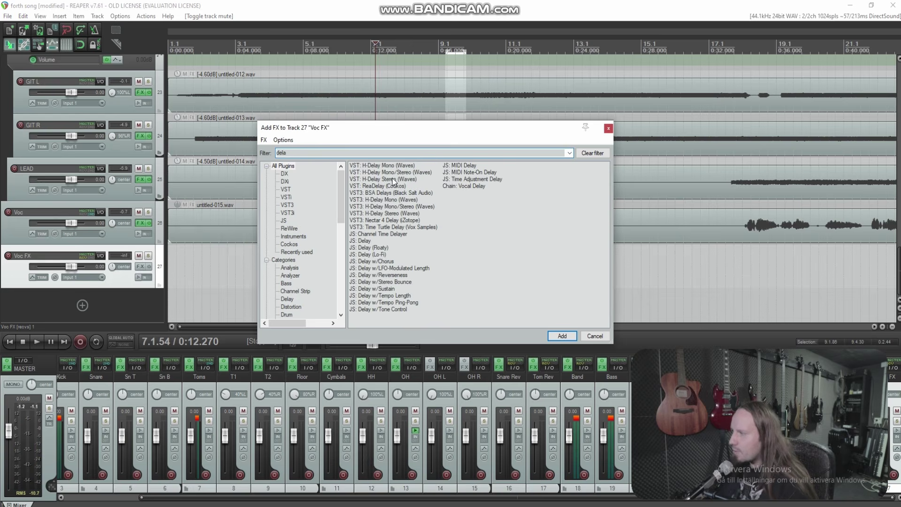
pyautogui.doubleClick(393, 181)
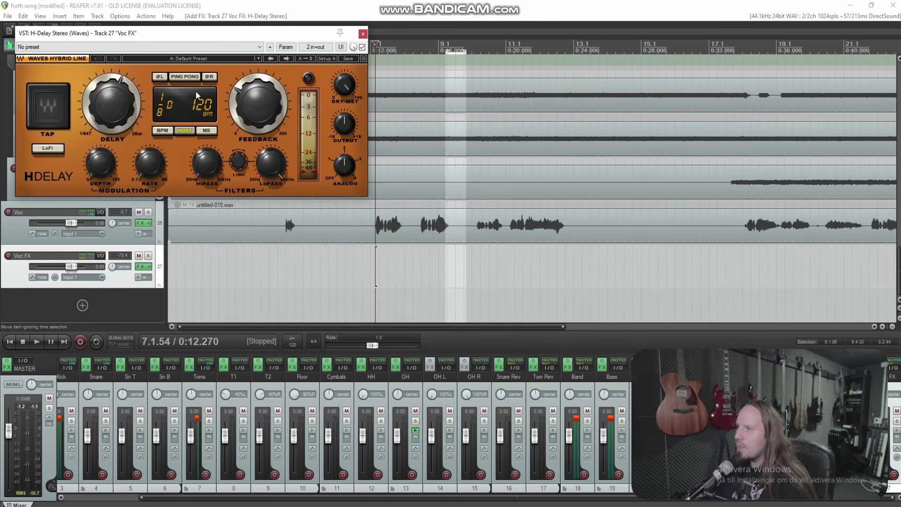
# Enable Ping Pong in H-Delay, reduce its Feedback, and switch Analog off while auditioning the vocal phrase.
pyautogui.click(269, 121)
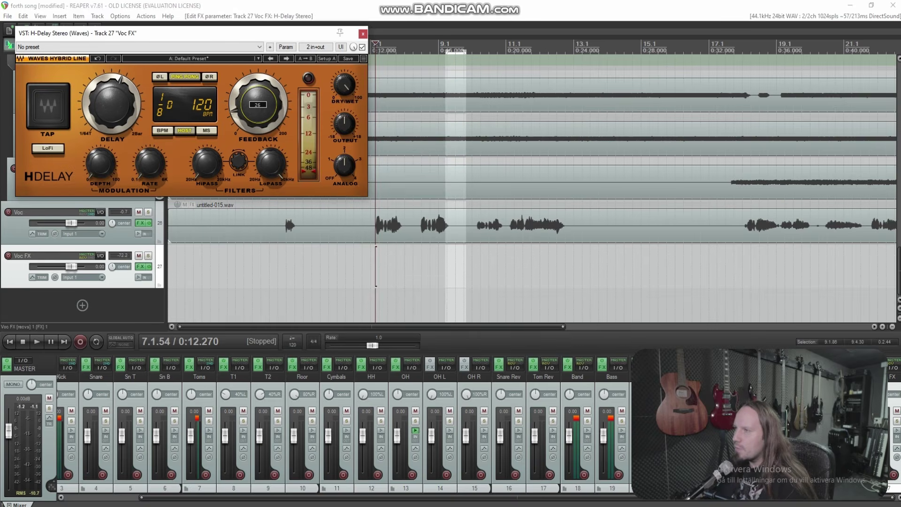
pyautogui.press('space')
pyautogui.moveTo(344, 165); pyautogui.dragTo(345, 177)
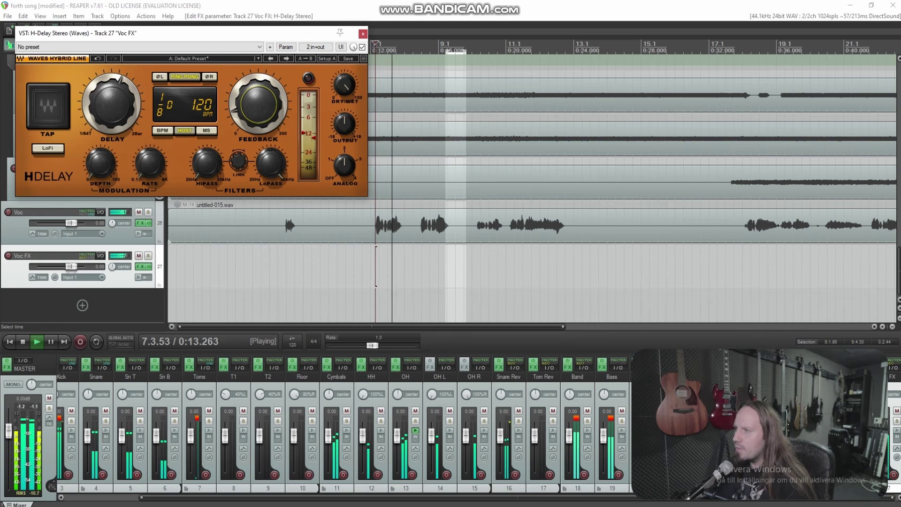
pyautogui.press('space')
pyautogui.click(238, 109)
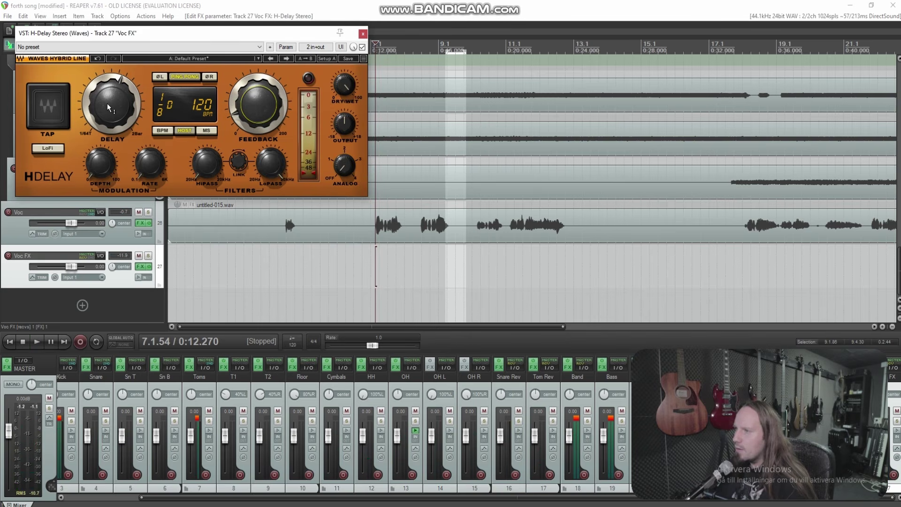
# Audition H-Delay times such as 1/4 on the vocal, settle on 1/16 D, and close the plug-in window.
pyautogui.press('space')
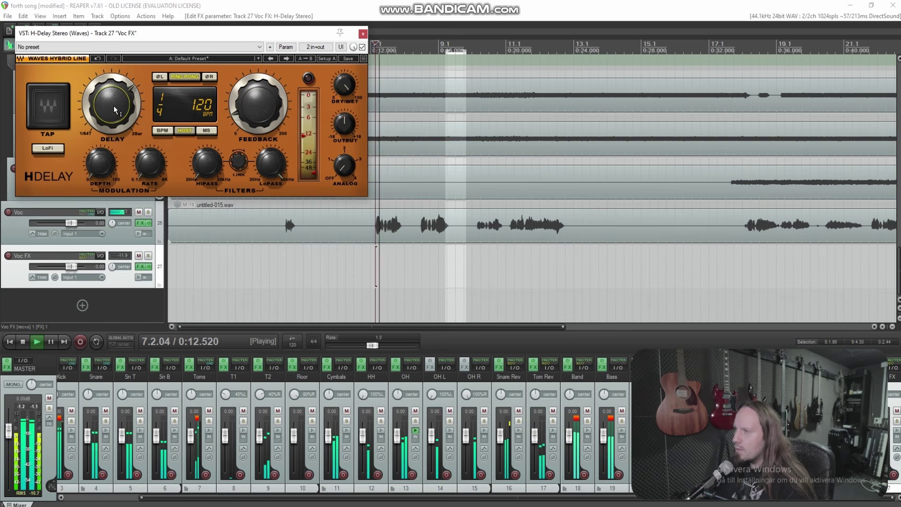
pyautogui.moveTo(116, 110); pyautogui.dragTo(116, 120)
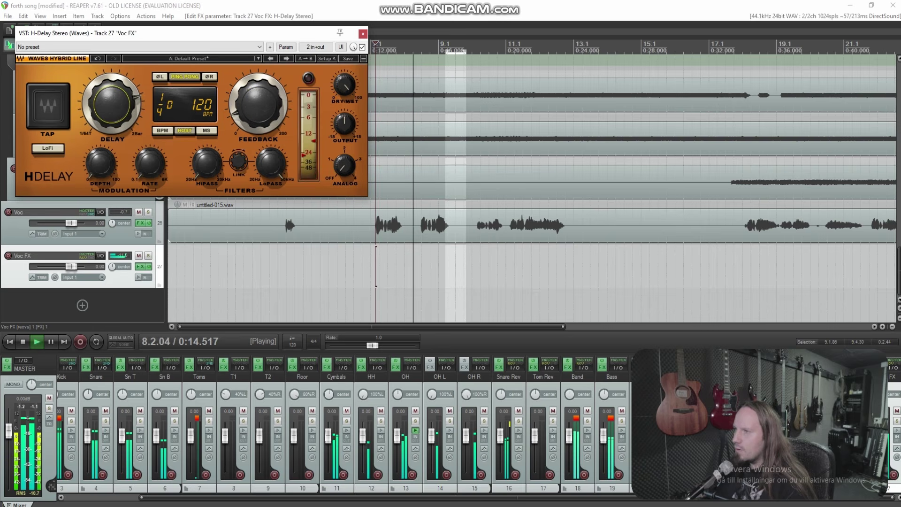
pyautogui.press('space')
pyautogui.press('space')
pyautogui.moveTo(116, 120); pyautogui.dragTo(141, 113)
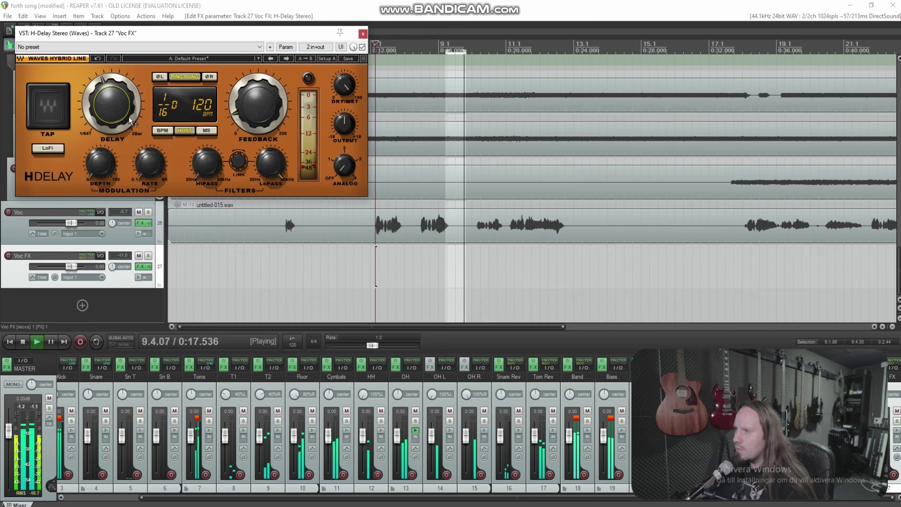
pyautogui.press('space')
pyautogui.click(363, 34)
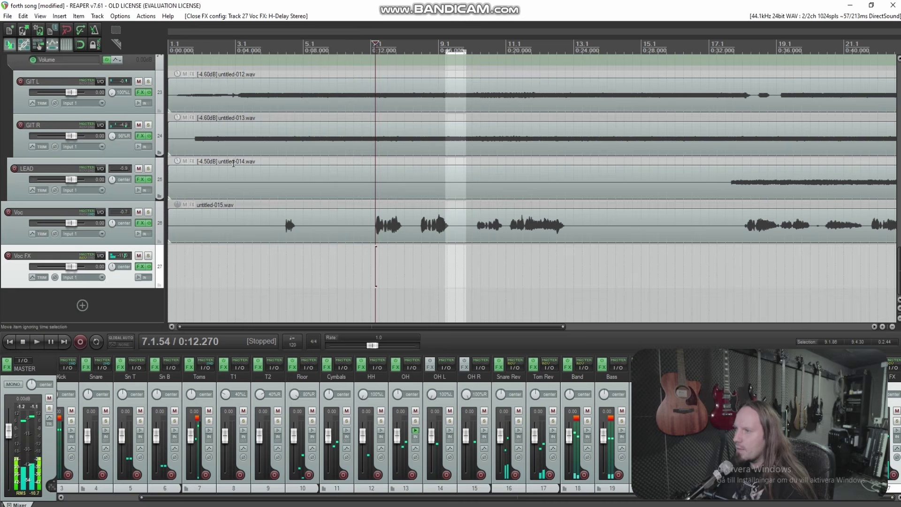
# Add Little Plate (Soundtoys) after H-Delay on the Voc FX track, filtering the plug-ins by "plate".
pyautogui.click(140, 266)
pyautogui.rightClick(107, 102)
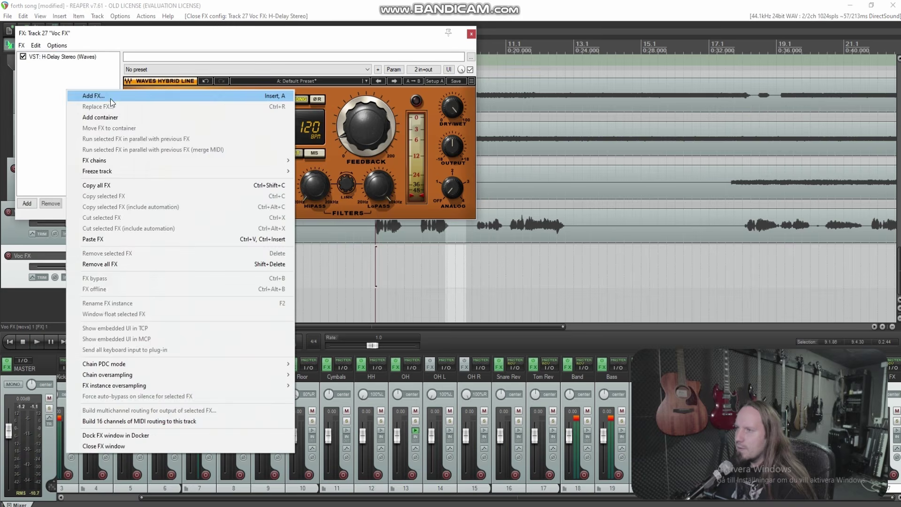
pyautogui.click(111, 97)
pyautogui.write('plate')
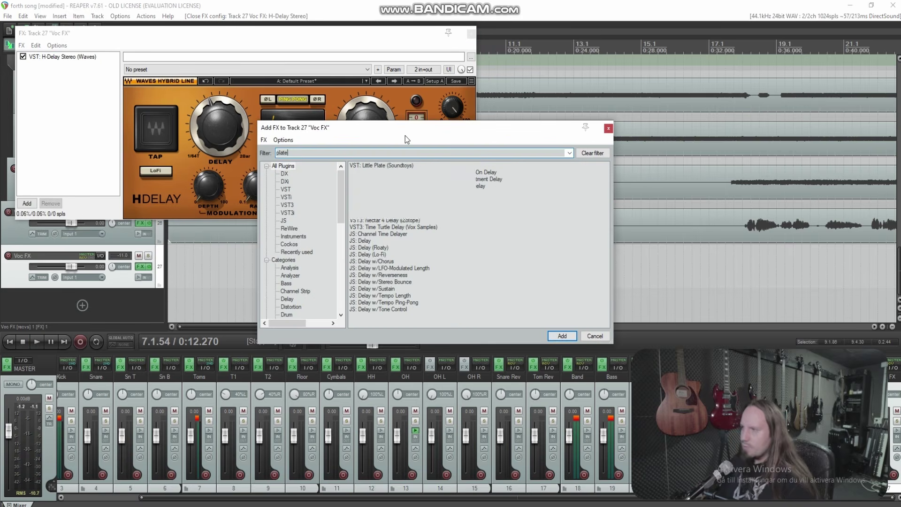
pyautogui.click(390, 165)
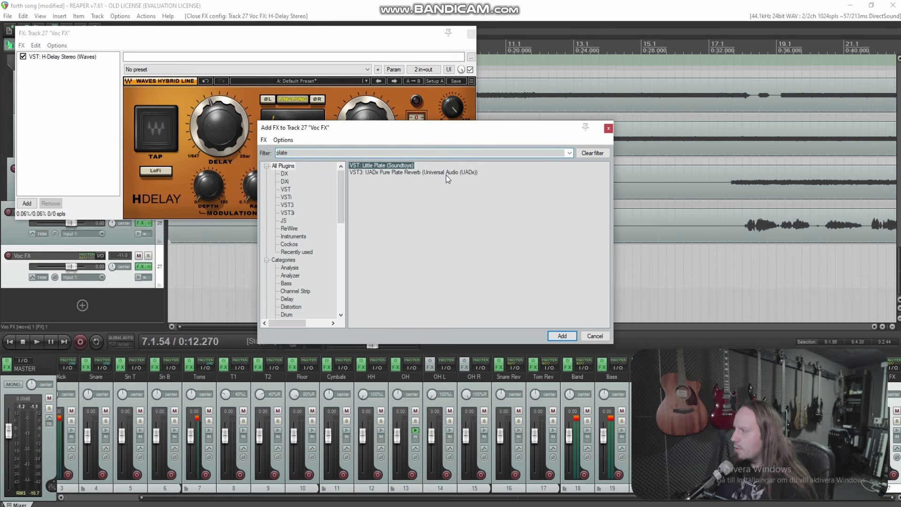
pyautogui.press('Return')
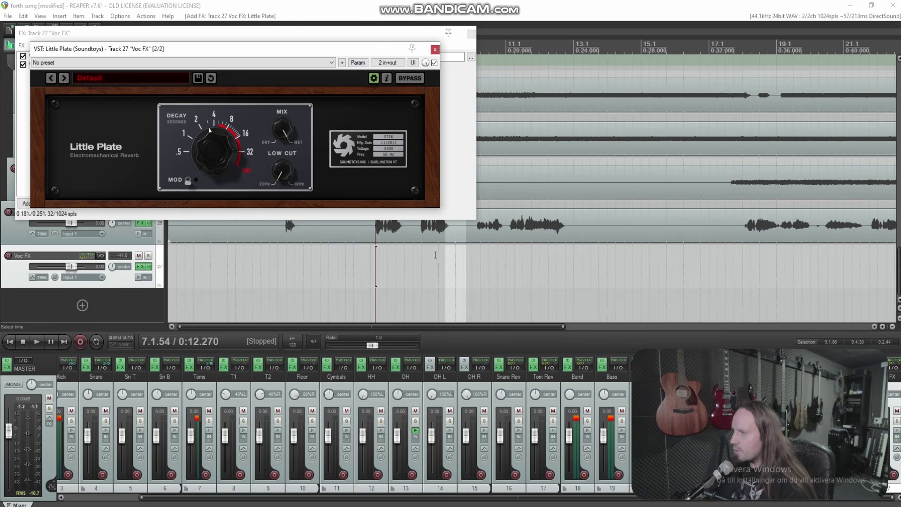
# Shorten Little Plate's Decay to slightly above 1 second while the vocal phrase plays.
pyautogui.press('space')
pyautogui.moveTo(218, 148); pyautogui.dragTo(218, 165)
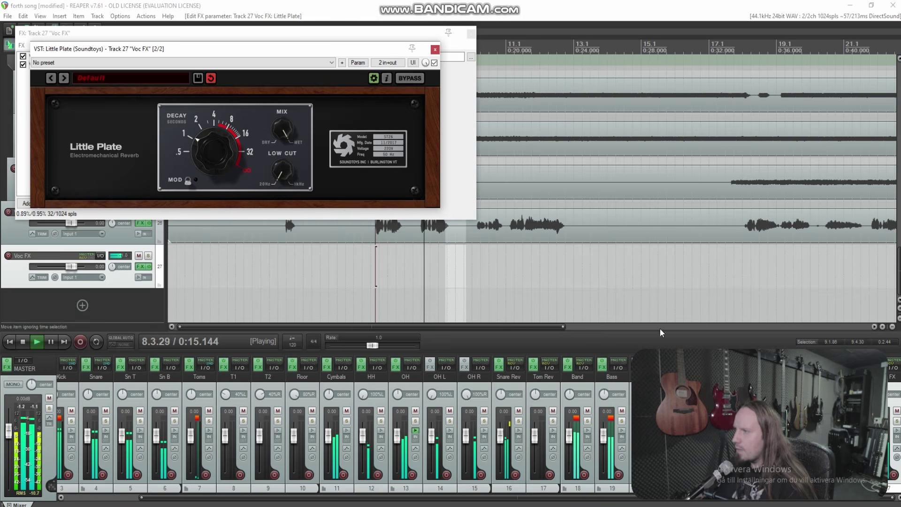
pyautogui.moveTo(865, 360); pyautogui.dragTo(853, 188)
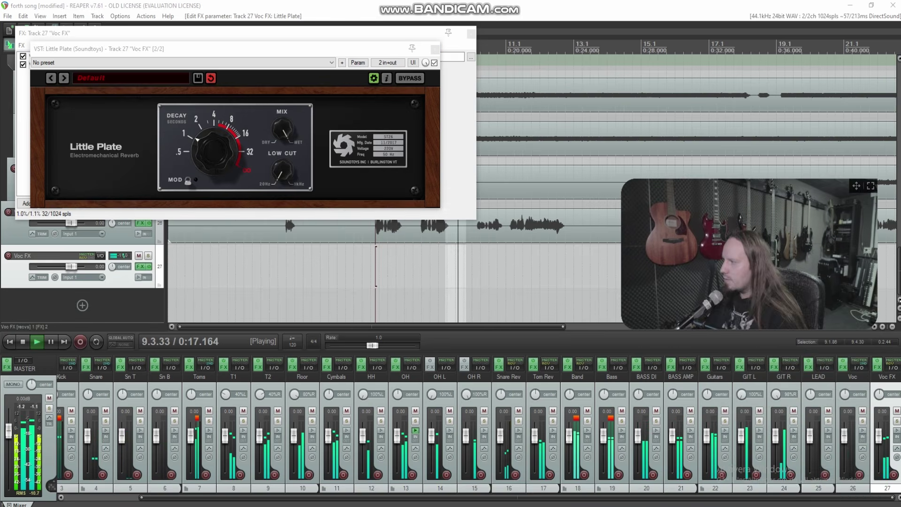
# Solo the Voc FX and Voc tracks, replay the phrase, and raise Little Plate's Low Cut to about its midpoint.
pyautogui.click(897, 421)
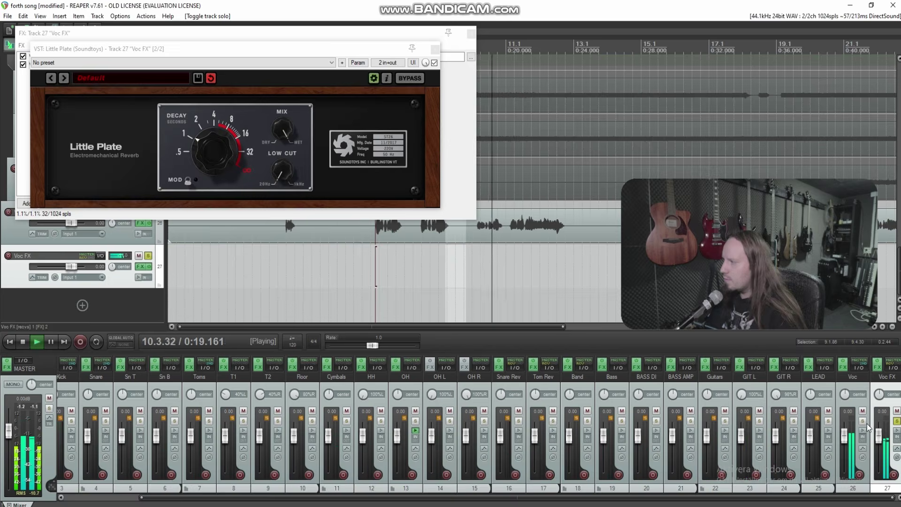
pyautogui.press('space')
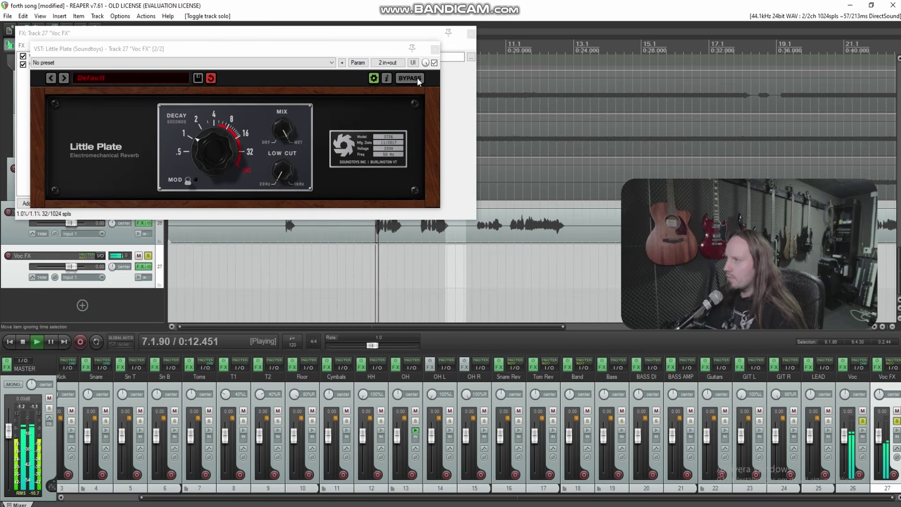
pyautogui.click(432, 55)
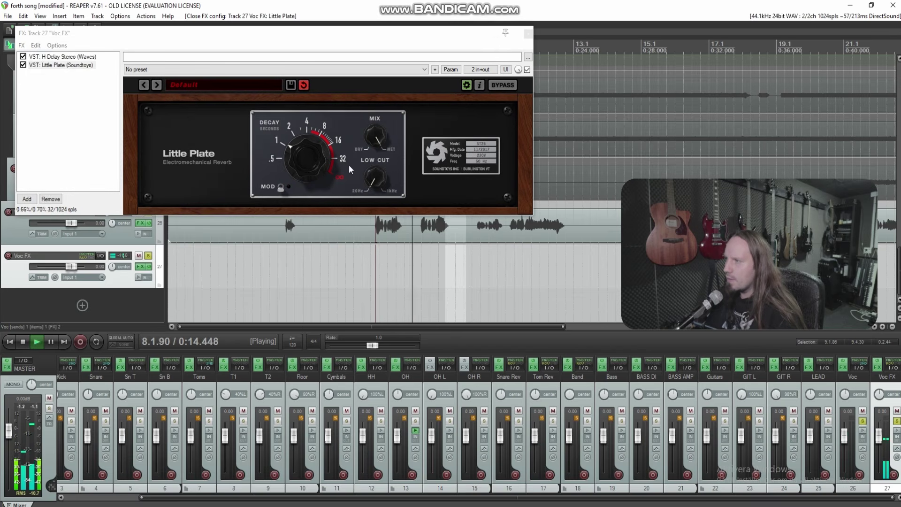
pyautogui.click(374, 180)
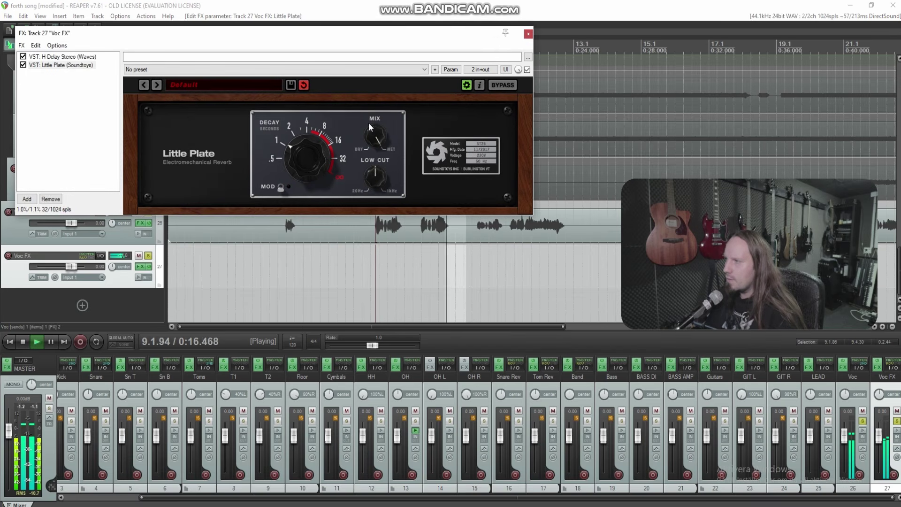
# Add ReaEQ (Cockos) after Little Plate on the Voc FX track, filtering the plug-ins by "eq".
pyautogui.rightClick(100, 108)
pyautogui.click(118, 114)
pyautogui.write('eq')
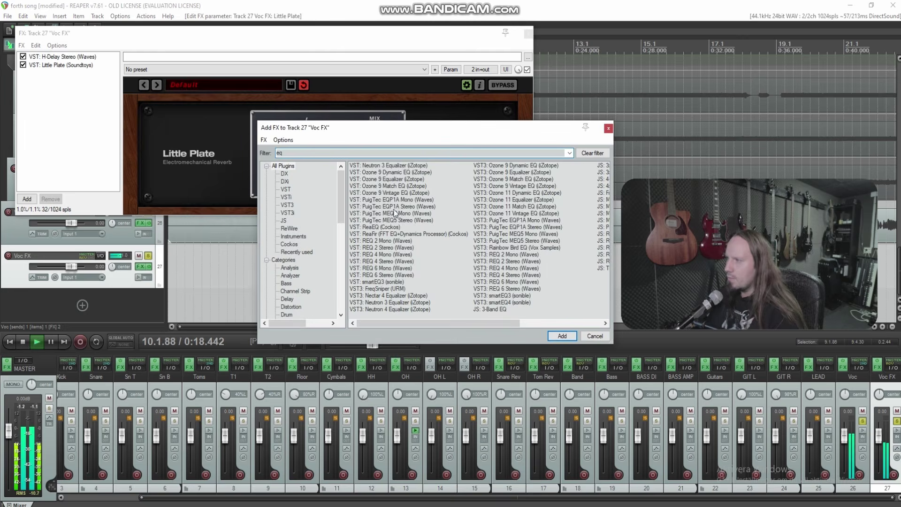
pyautogui.doubleClick(378, 227)
# Cut the lows in ReaEQ by pulling the band 1 low shelf down to -120 dB and moving its frequency upward.
pyautogui.moveTo(137, 114); pyautogui.dragTo(98, 159)
pyautogui.press('space')
pyautogui.press('space')
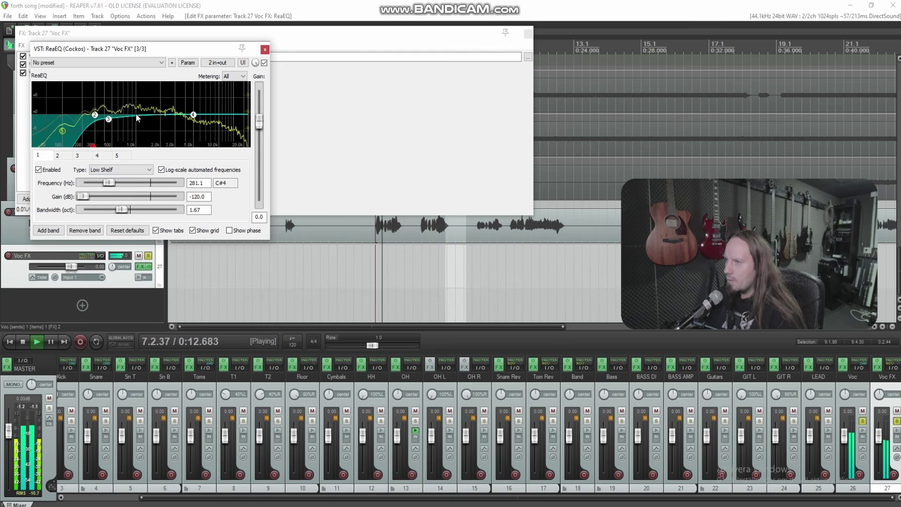
pyautogui.moveTo(94, 149)
pyautogui.moveTo(94, 150); pyautogui.dragTo(118, 147)
pyautogui.press('space')
pyautogui.press('space')
# Roll off the highs with ReaEQ's band 4 high shelf at -120 dB, 8132.8 Hz and 1.06 octave bandwidth.
pyautogui.moveTo(193, 115); pyautogui.dragTo(194, 146)
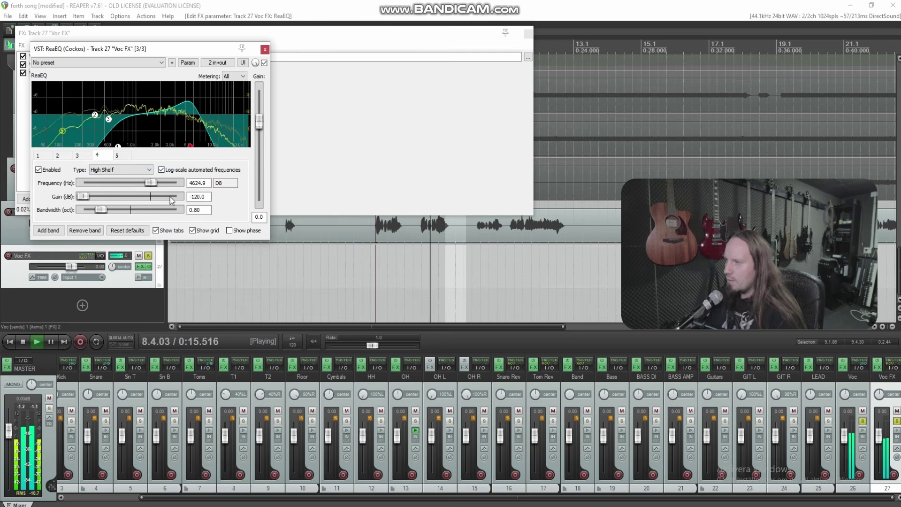
pyautogui.moveTo(152, 183); pyautogui.dragTo(164, 184)
pyautogui.scroll(2, 210, 145)
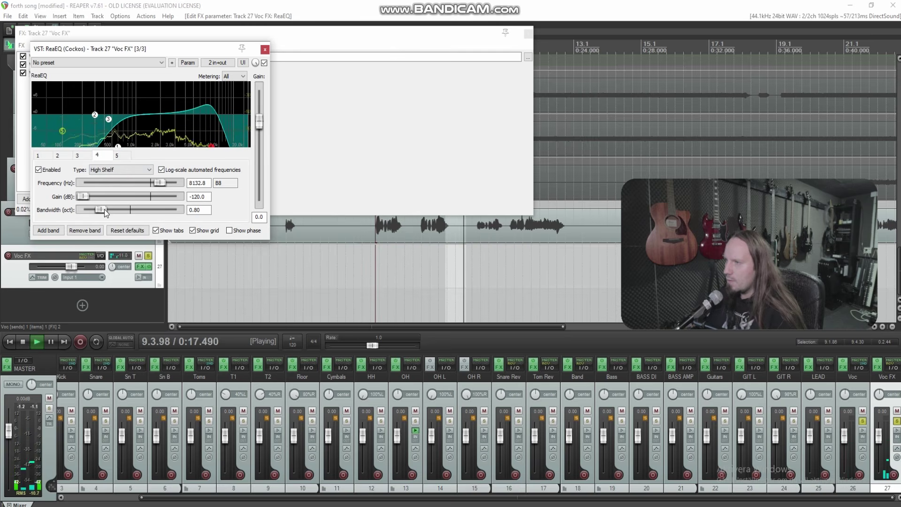
pyautogui.press('space')
pyautogui.press('space')
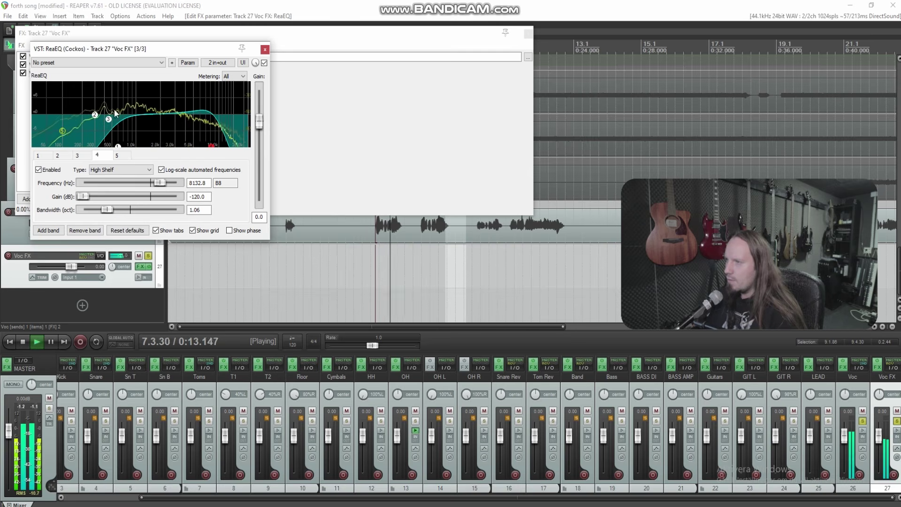
# Add a sixth ReaEQ band at 2681.8 Hz with -2.8 dB gain and 0.60 octave bandwidth.
pyautogui.doubleClick(179, 106)
pyautogui.scroll(-4, 178, 106)
pyautogui.moveTo(178, 105); pyautogui.dragTo(173, 125)
pyautogui.press('space')
# Unsolo the Voc FX and Voc tracks and replay the vocal phrase in the full mix.
pyautogui.click(897, 421)
pyautogui.press('F6')
pyautogui.press('space')
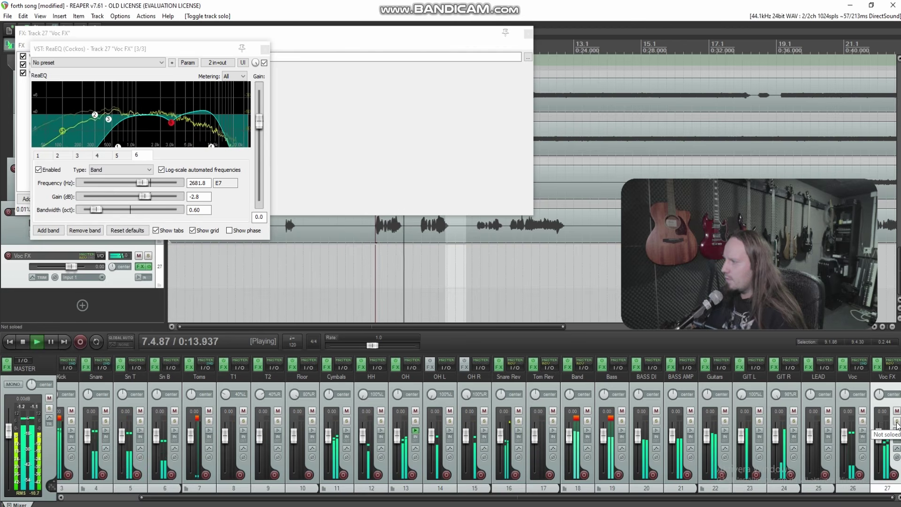
# Play from the start of the last vocal section in the arrangement and solo the Voc track.
pyautogui.scroll(-3, 505, 247)
pyautogui.scroll(-2, 497, 250)
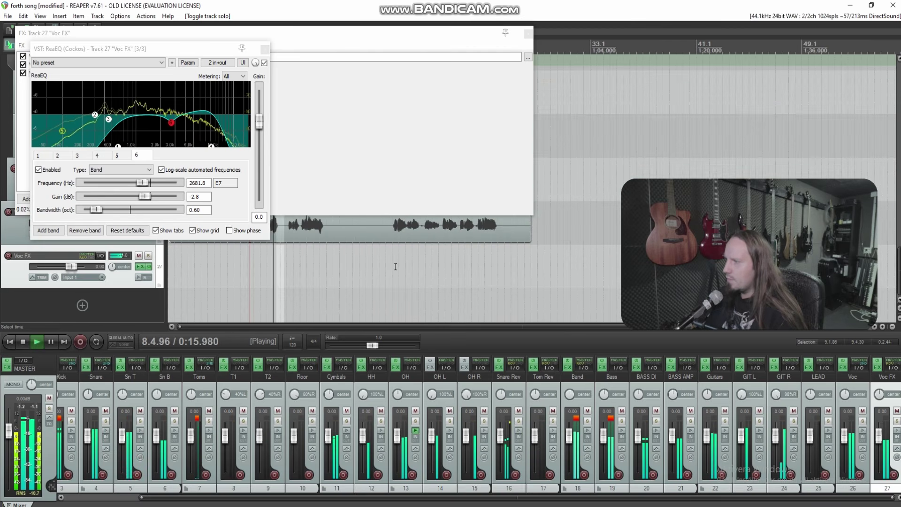
pyautogui.click(394, 267)
pyautogui.click(863, 421)
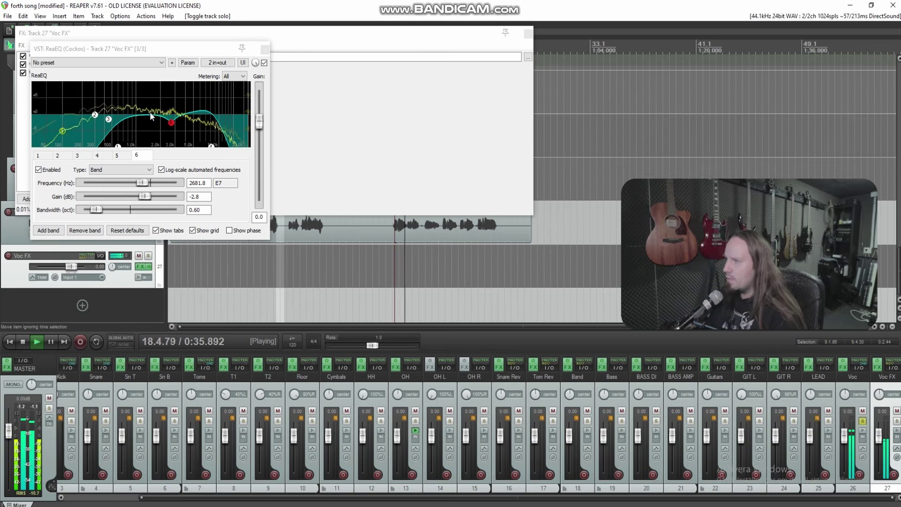
# Add the Escalator plug-in to the end of the Voc FX track's effects chain.
pyautogui.click(265, 50)
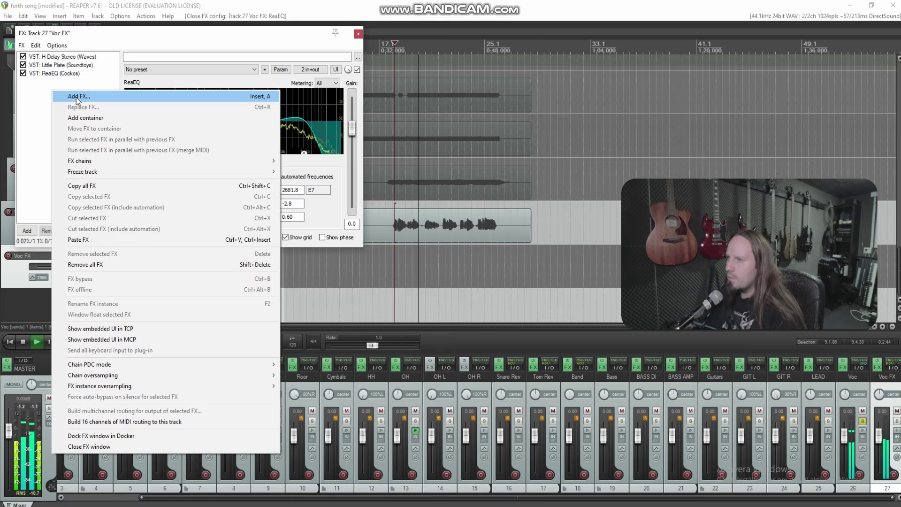
pyautogui.doubleClick(77, 95)
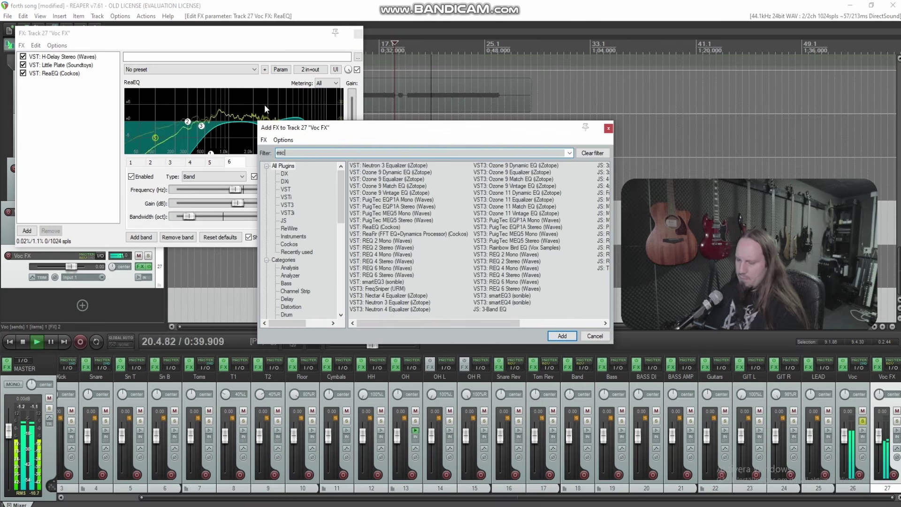
pyautogui.write('esc')
pyautogui.press('Return')
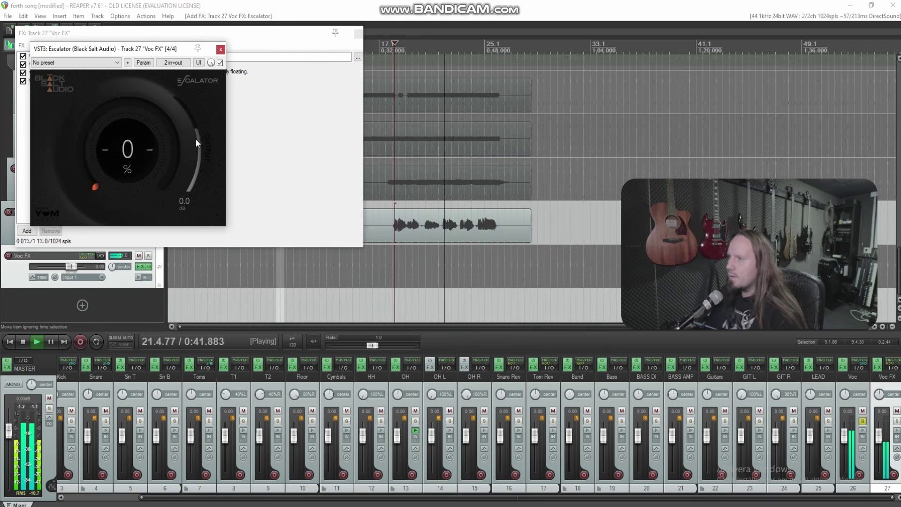
# Set Escalator's amount to 50% and its output to -6.9 dB, and close the Voc FX effects chain.
pyautogui.moveTo(129, 127); pyautogui.dragTo(122, 69)
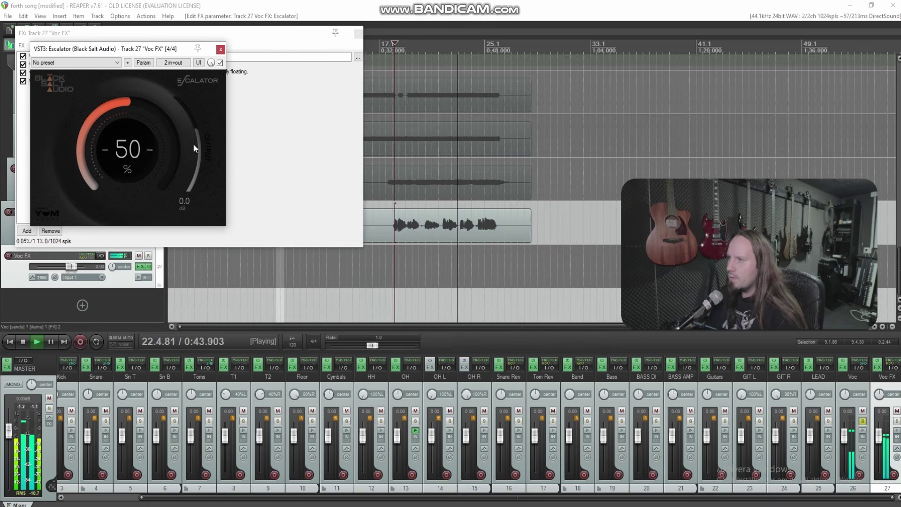
pyautogui.moveTo(200, 151); pyautogui.dragTo(201, 160)
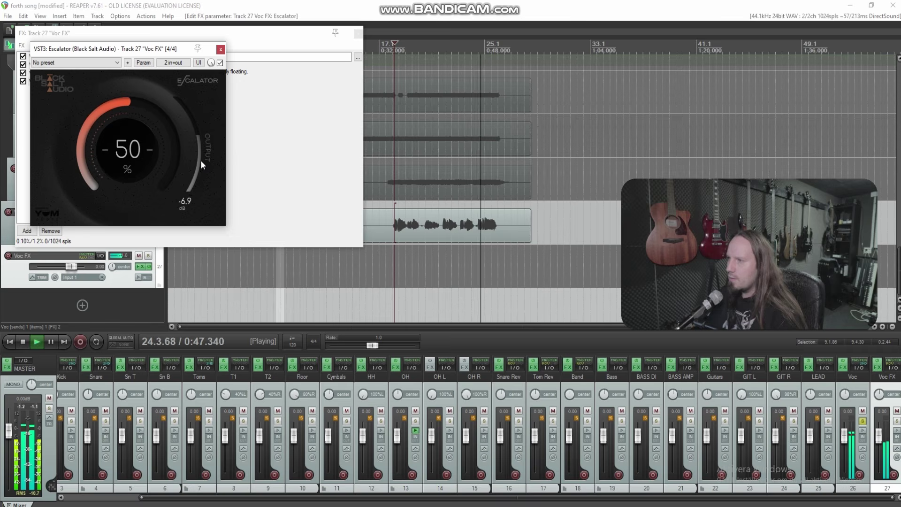
pyautogui.click(221, 49)
pyautogui.click(314, 34)
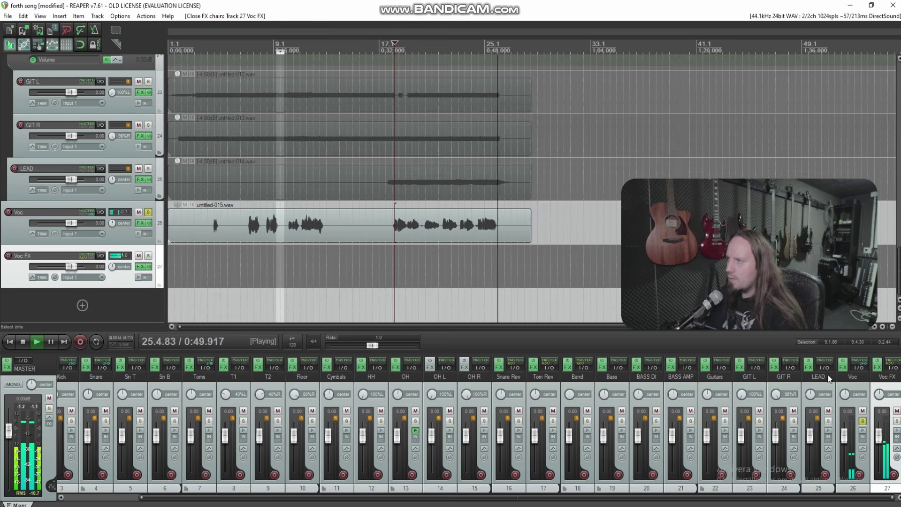
# Clear the current solo, solo the Guitars and Voc tracks, and play from the start of the last vocal section.
pyautogui.press('F6')
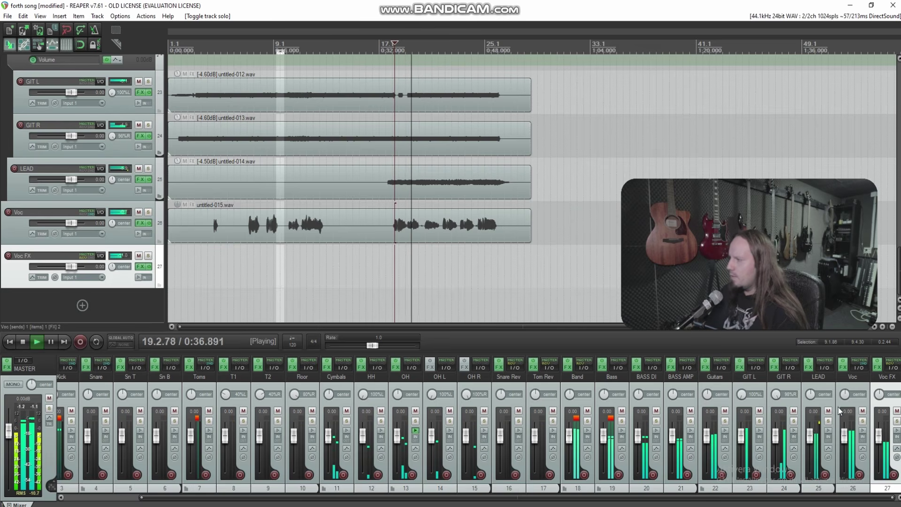
pyautogui.click(725, 421)
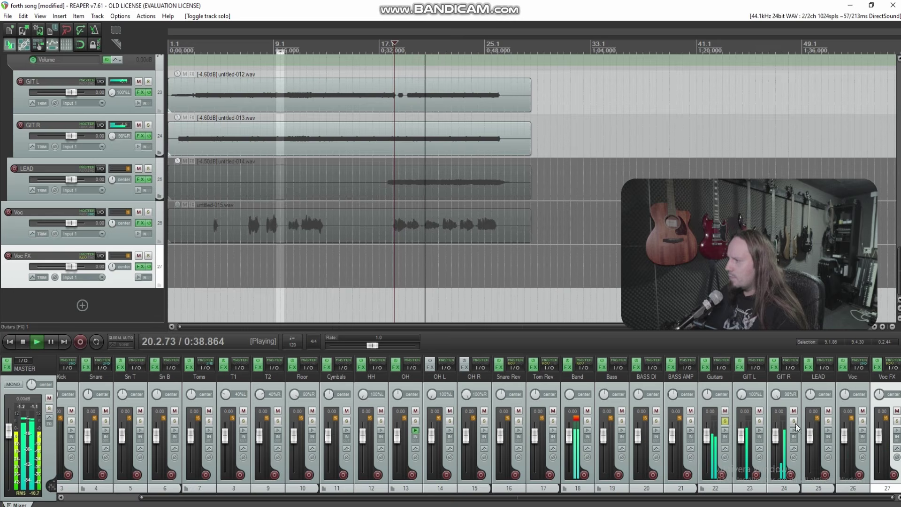
pyautogui.click(863, 422)
pyautogui.click(394, 250)
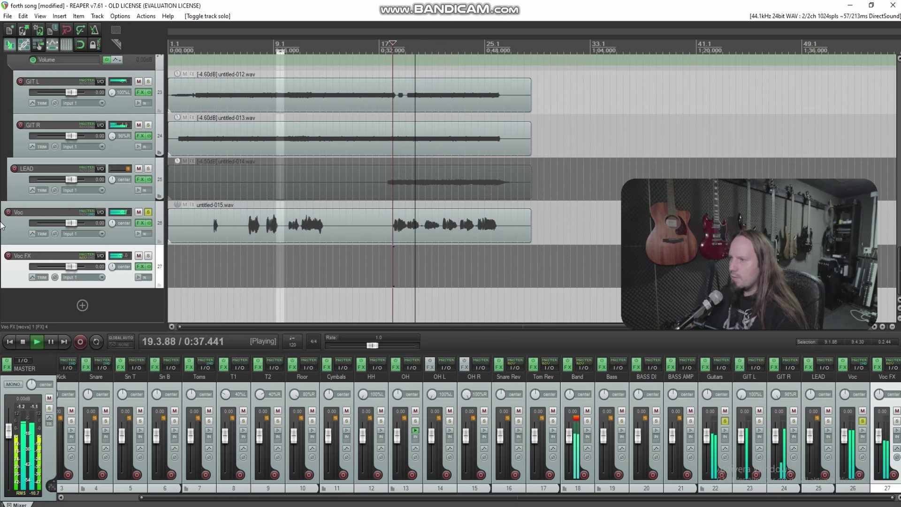
pyautogui.scroll(3, 1, 225)
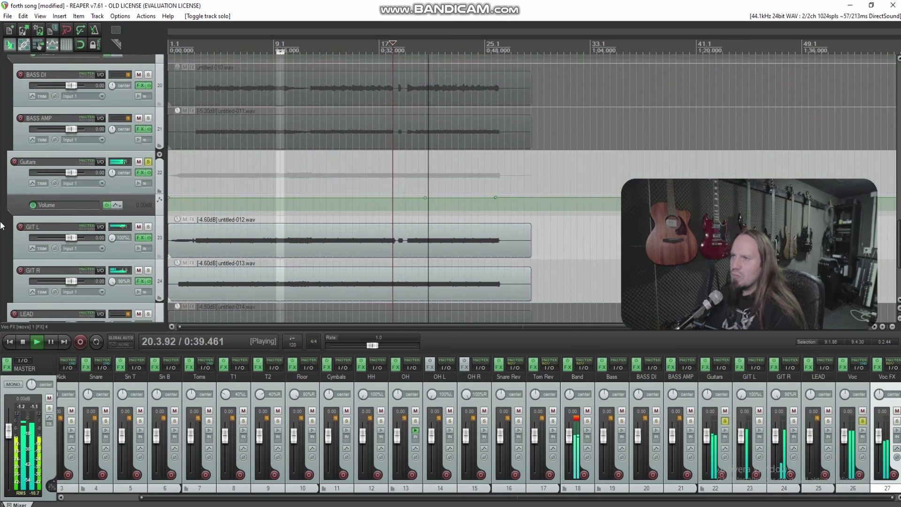
pyautogui.click(140, 145)
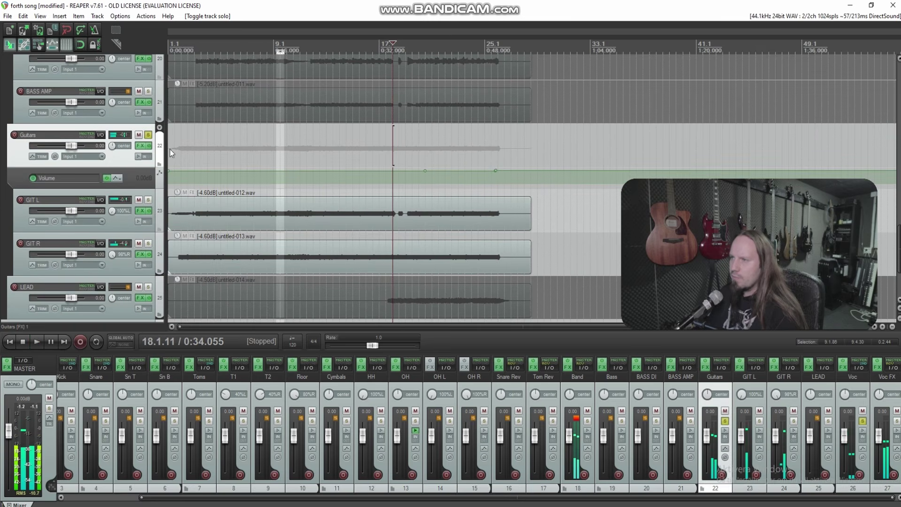
pyautogui.rightClick(42, 86)
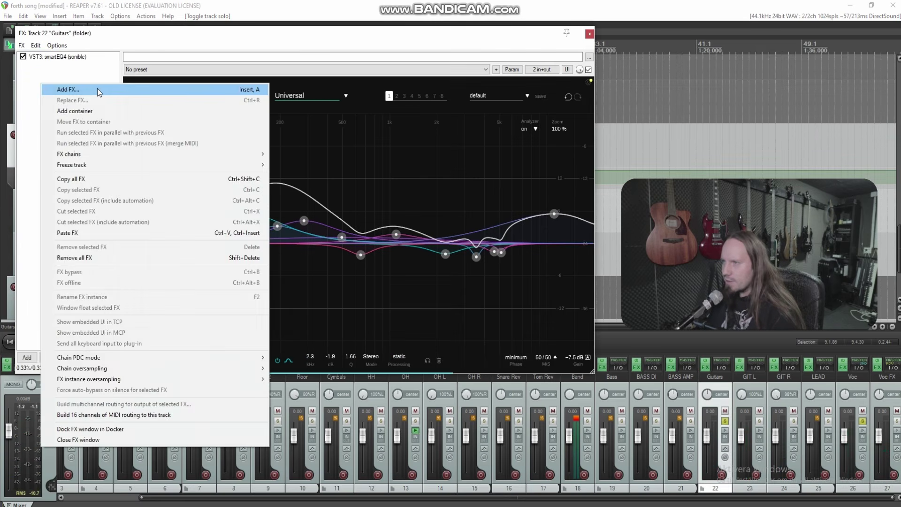
pyautogui.click(96, 88)
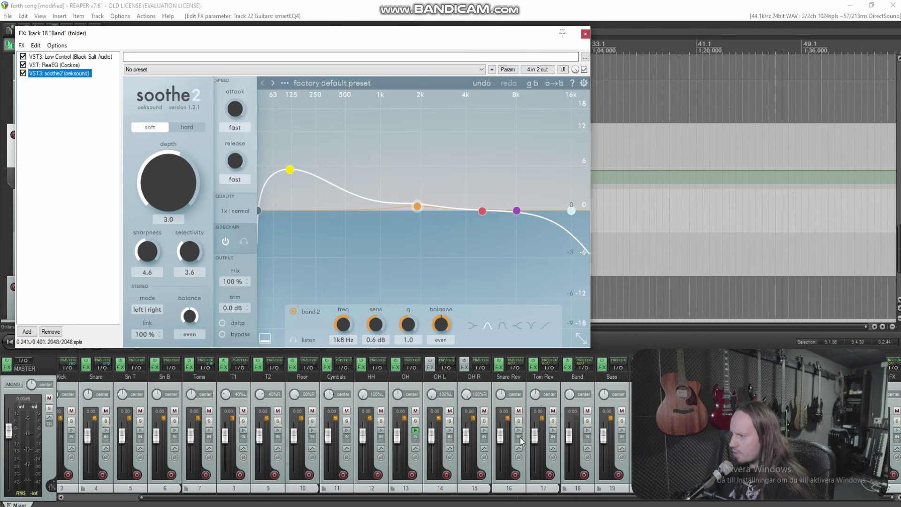
# Add a receive from the Voc track to the Band folder's routing, feeding channels 3/4.
pyautogui.click(583, 368)
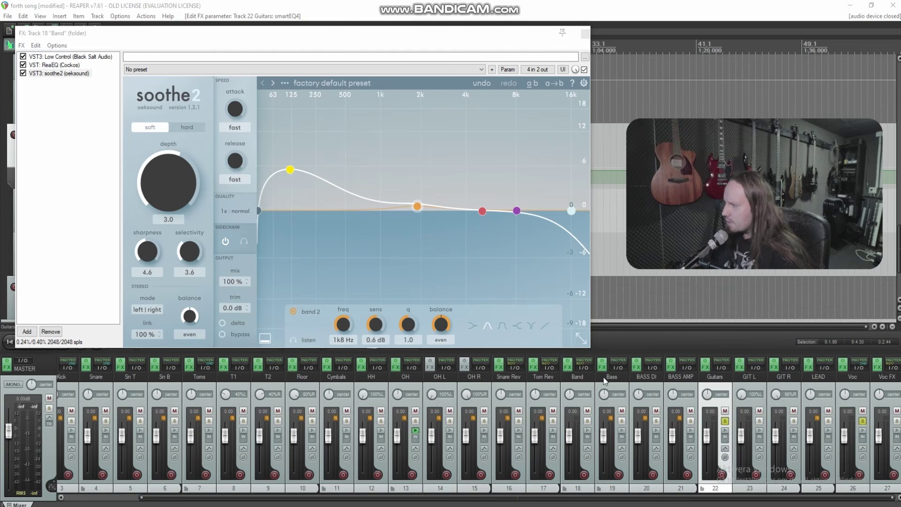
pyautogui.click(585, 368)
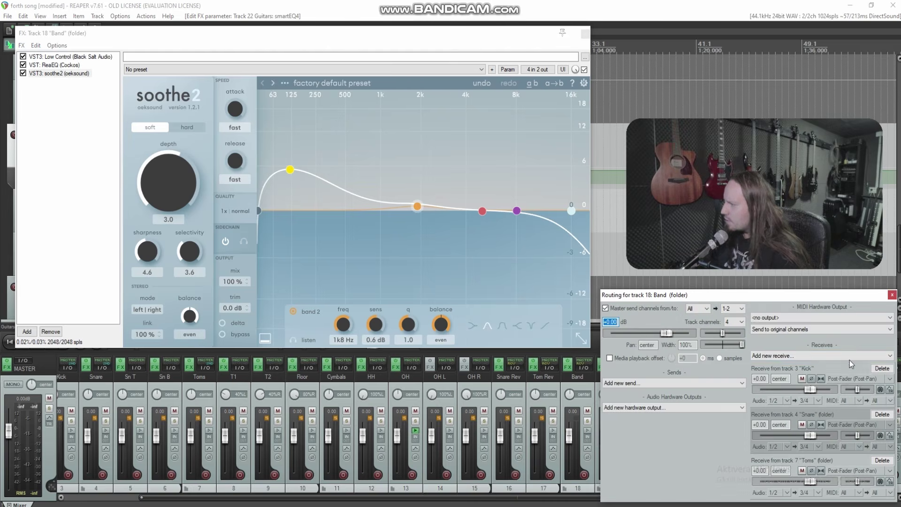
pyautogui.click(849, 356)
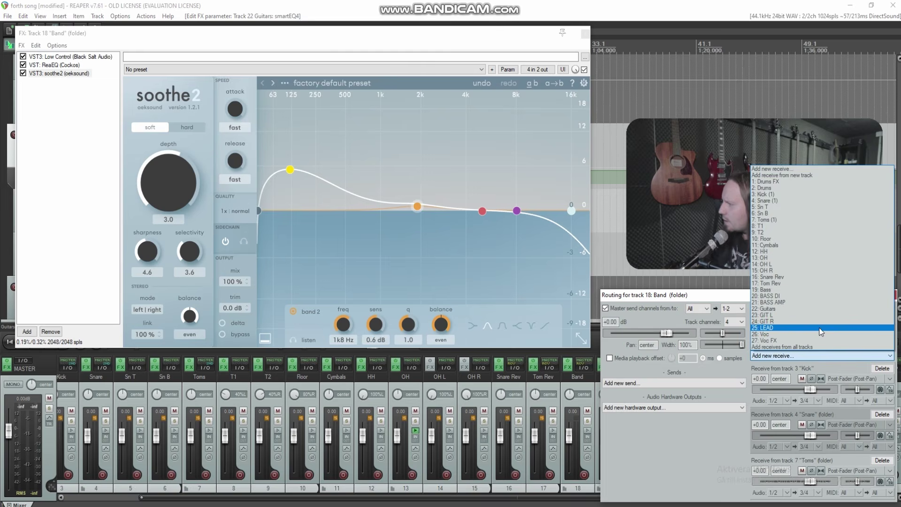
pyautogui.click(821, 334)
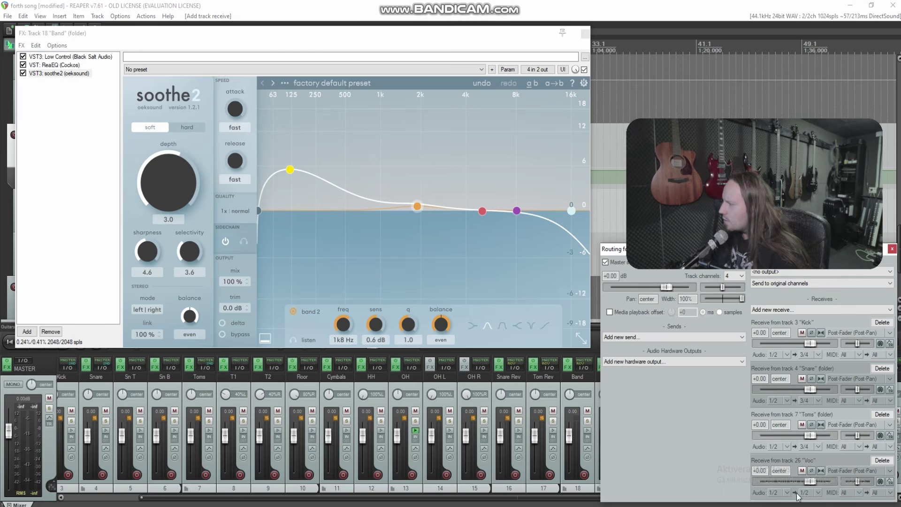
pyautogui.click(795, 496)
pyautogui.click(863, 436)
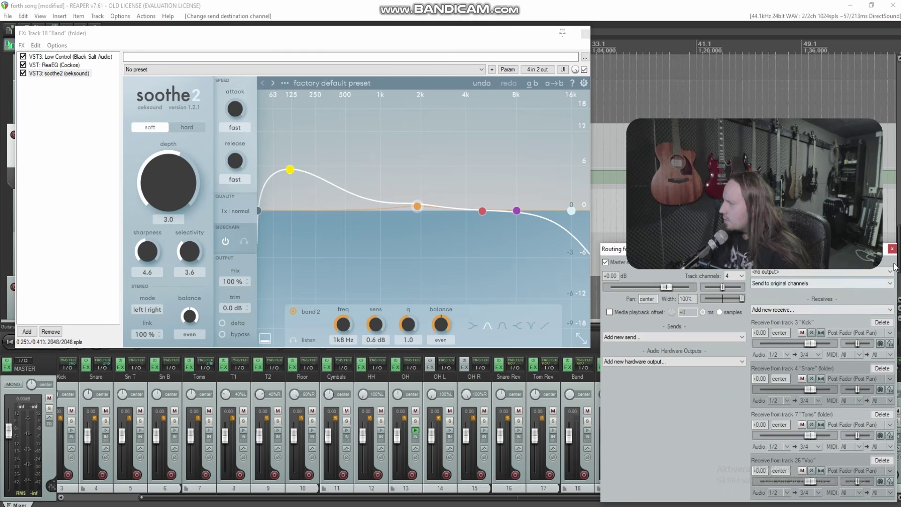
pyautogui.click(892, 249)
# Play the vocals and guitars through the Band's soothe2, unsolo all tracks, and replay the last vocal section in the full mix.
pyautogui.press('space')
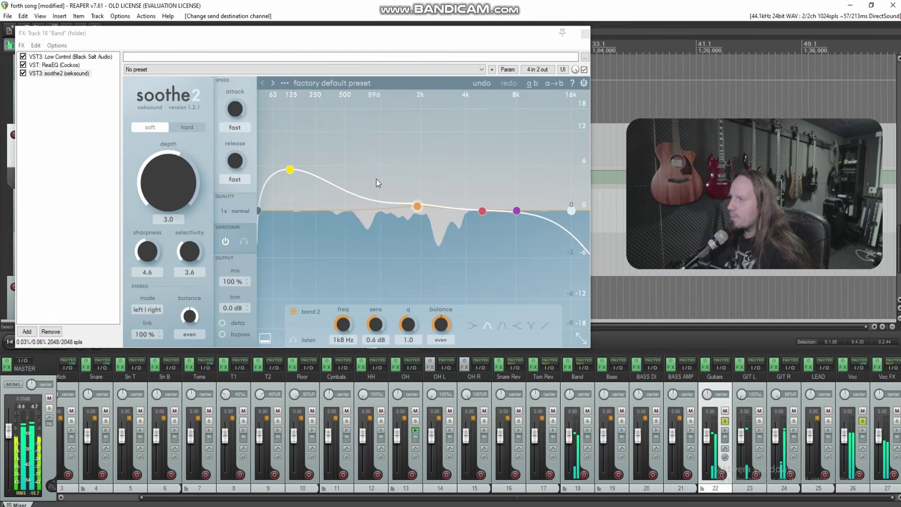
pyautogui.click(585, 35)
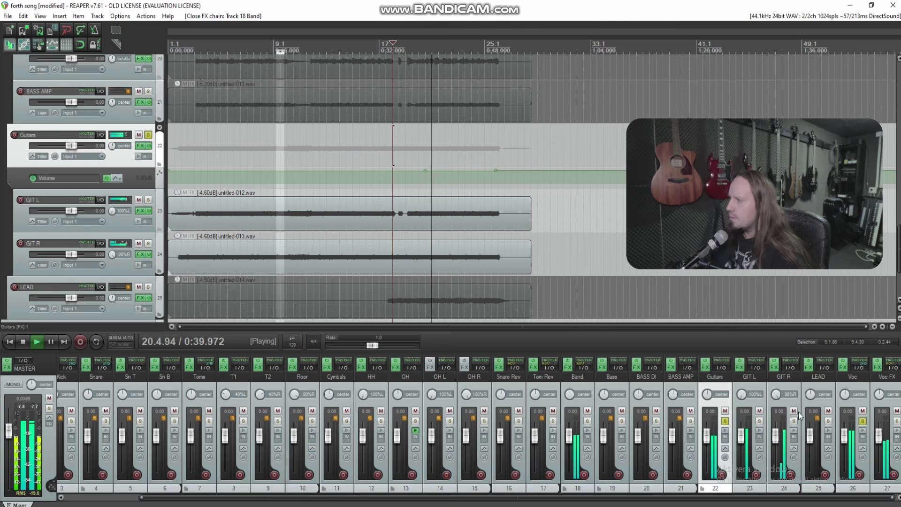
pyautogui.click(863, 421)
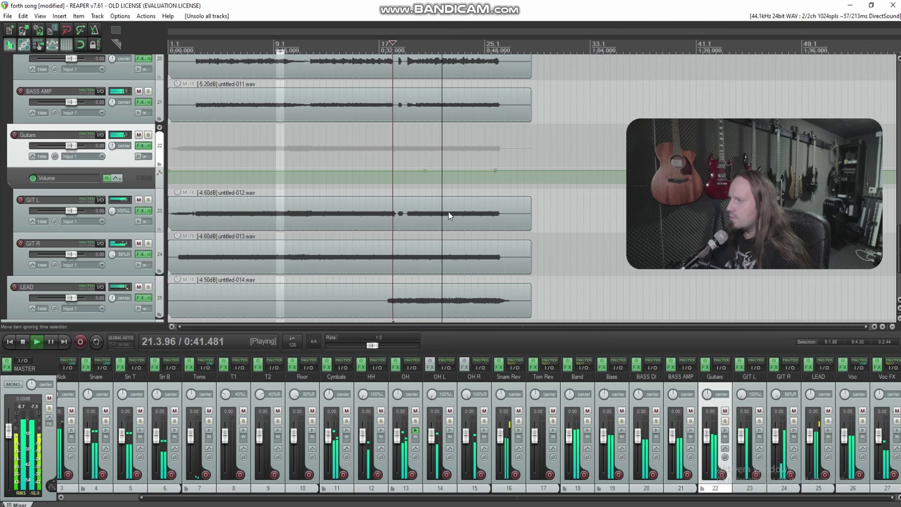
pyautogui.click(390, 147)
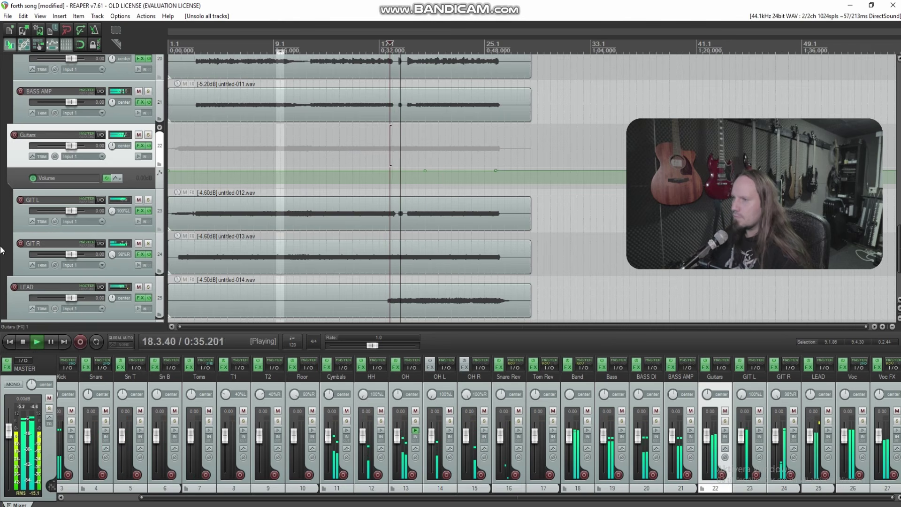
# Add a second ReaEQ after Escalator in the Voc FX track's effects chain.
pyautogui.scroll(-3, 56, 269)
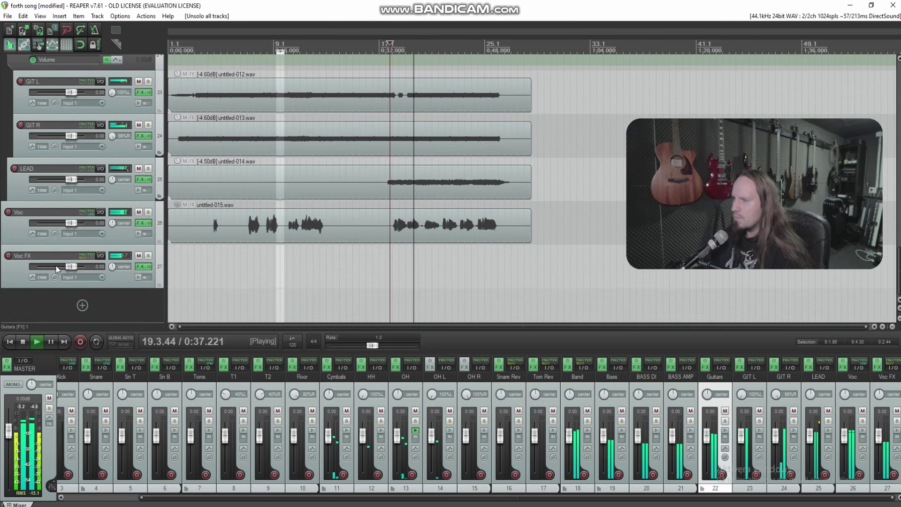
pyautogui.click(140, 267)
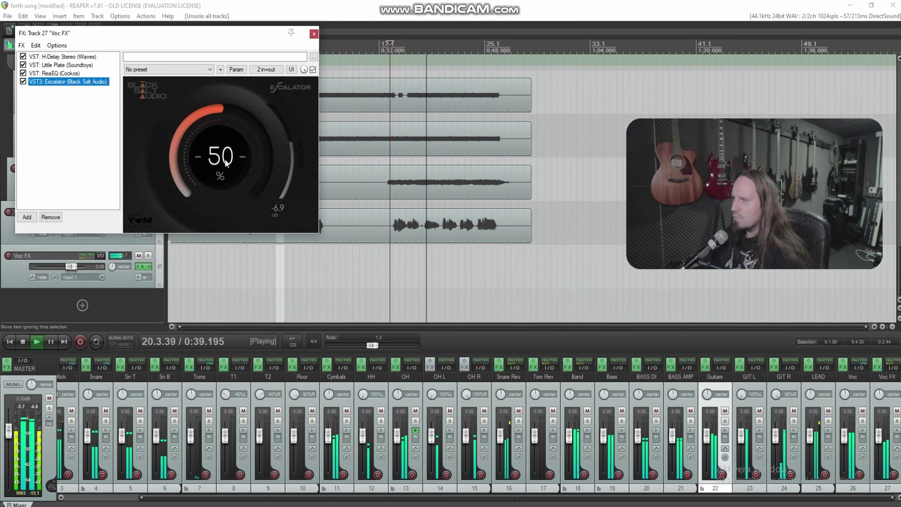
pyautogui.rightClick(57, 108)
pyautogui.click(88, 115)
pyautogui.write('eq')
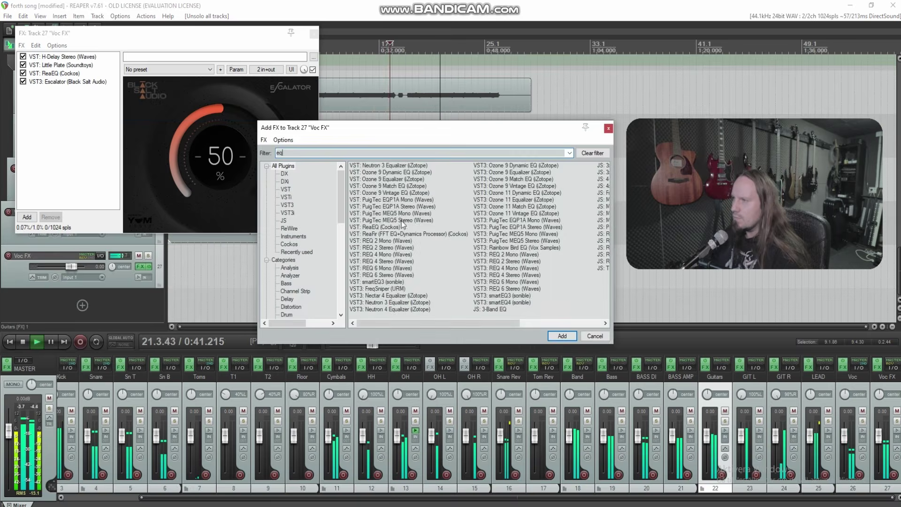
pyautogui.doubleClick(389, 230)
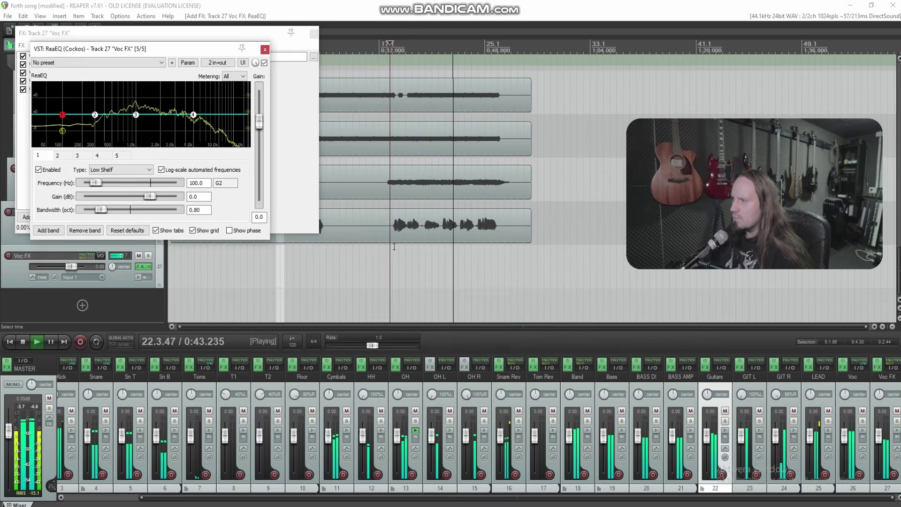
# During playback, dip the new ReaEQ slightly below 1 kHz with band 3 and at 389.2 Hz by -1.6 dB with band 2.
pyautogui.click(393, 265)
pyautogui.moveTo(132, 115); pyautogui.dragTo(104, 121)
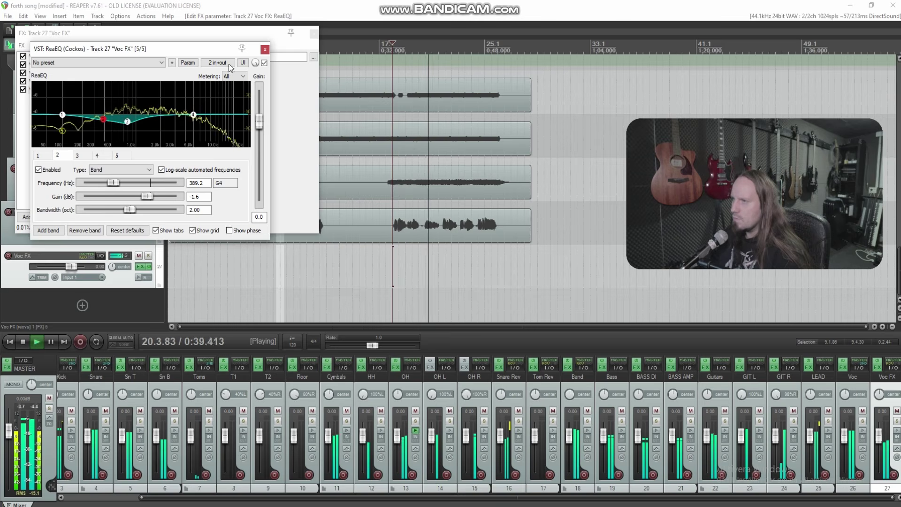
pyautogui.click(265, 49)
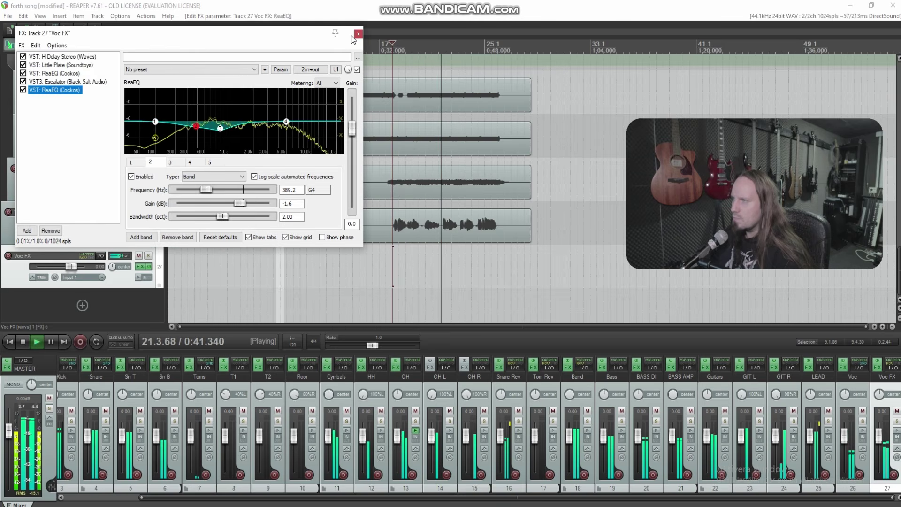
pyautogui.click(313, 33)
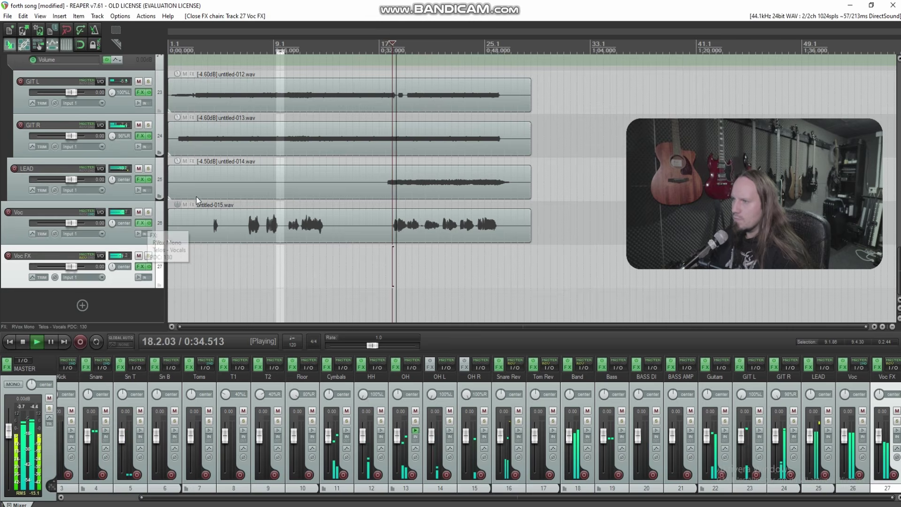
# Raise the output level of Telos Vocals slightly on the Voc track.
pyautogui.click(140, 223)
pyautogui.click(475, 266)
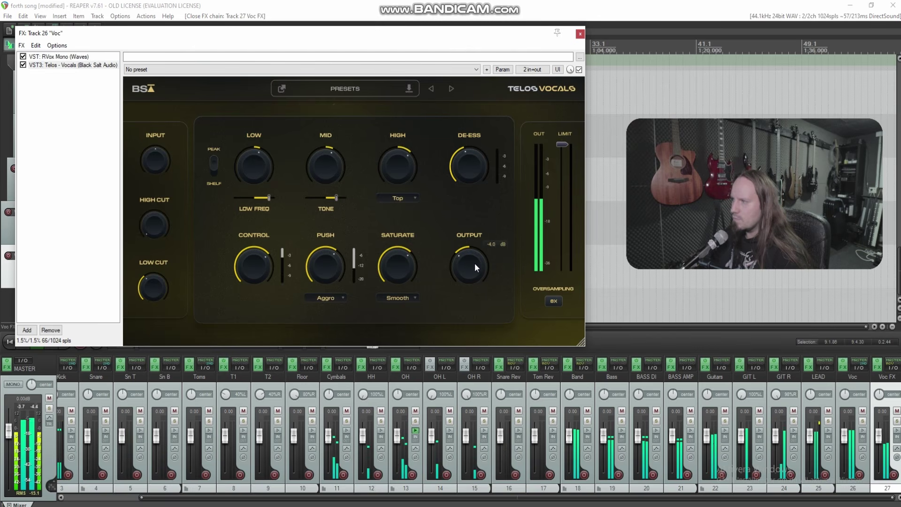
pyautogui.moveTo(475, 261); pyautogui.dragTo(475, 254)
pyautogui.click(580, 35)
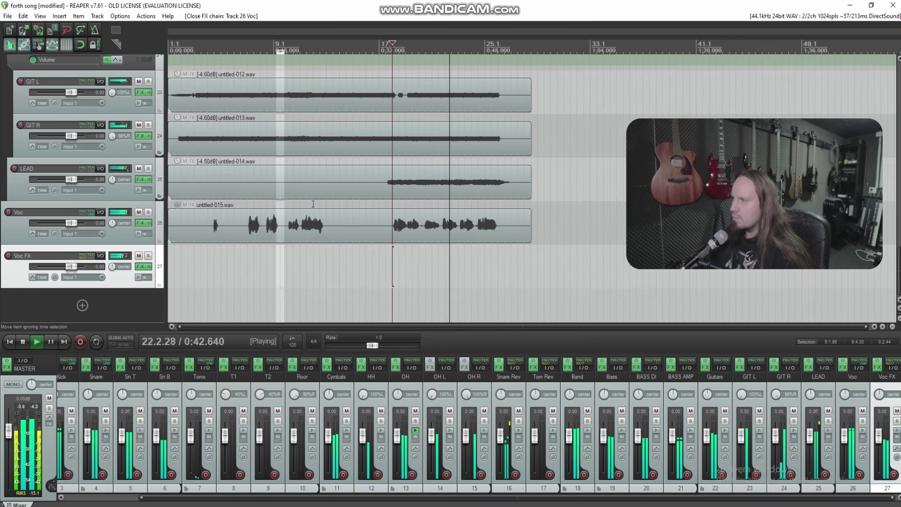
# Play from the early vocal phrase near bar 7 and briefly mute the Voc FX track to compare the vocals without effects.
pyautogui.click(245, 254)
pyautogui.click(139, 255)
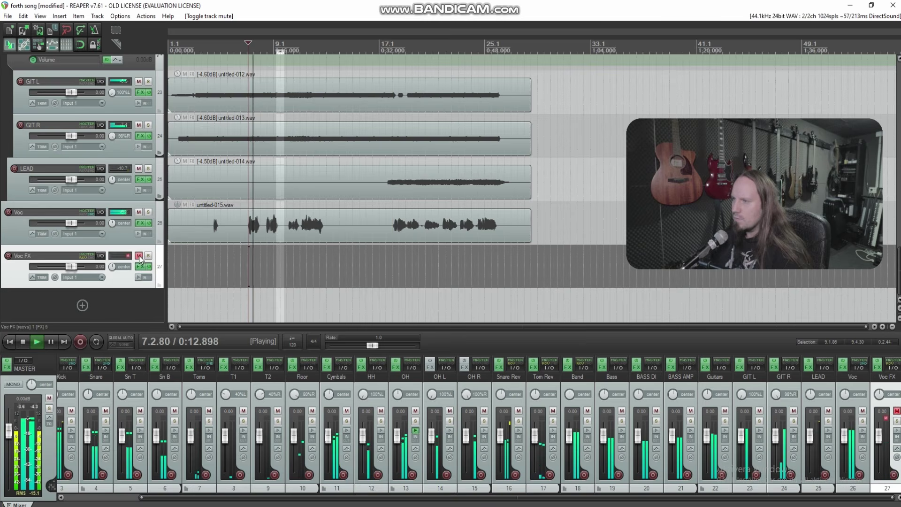
pyautogui.click(139, 256)
# Lower the overall gain of the Voc FX track's last ReaEQ to -0.9 dB.
pyautogui.click(140, 266)
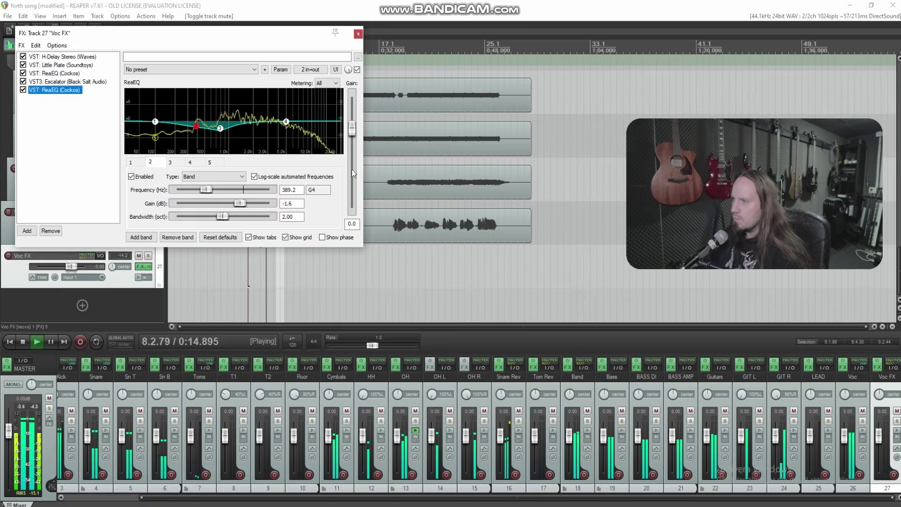
pyautogui.moveTo(353, 133); pyautogui.dragTo(353, 138)
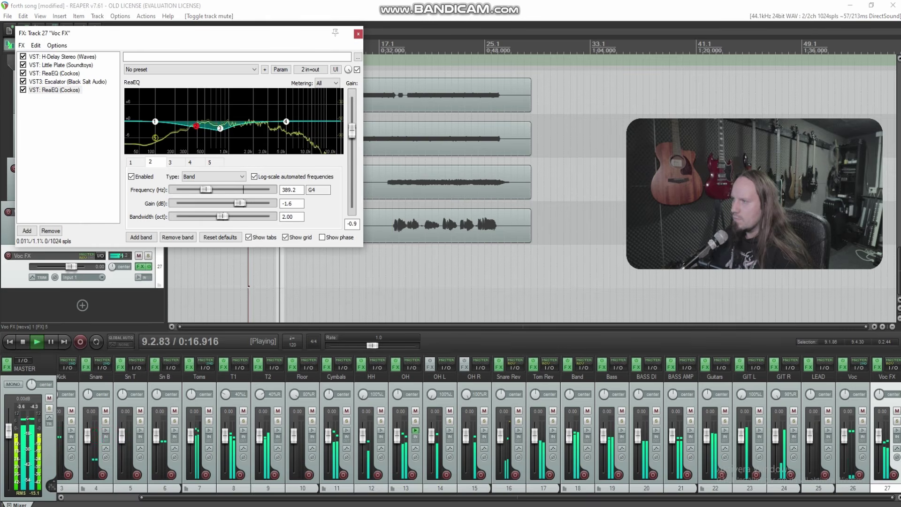
pyautogui.click(358, 33)
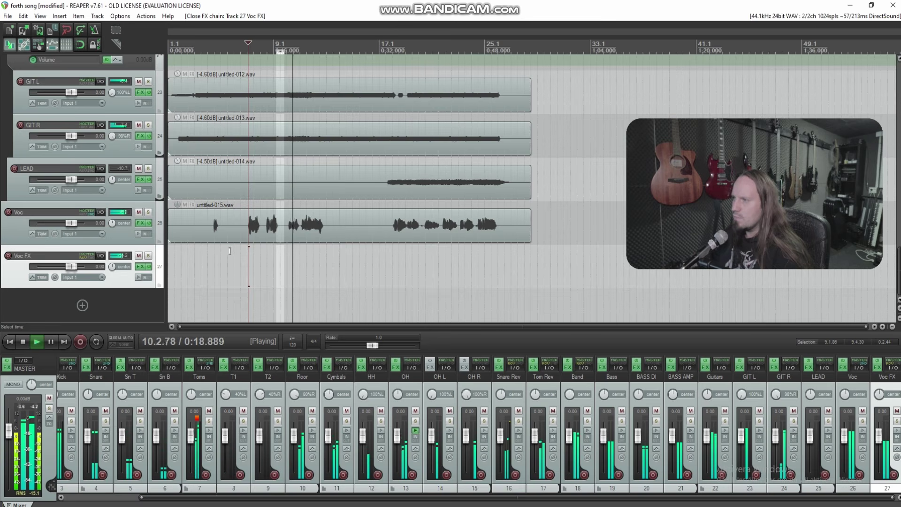
# Play the song from around bar 4 to check the vocals, and save the project.
pyautogui.click(212, 249)
pyautogui.scroll(3, 212, 248)
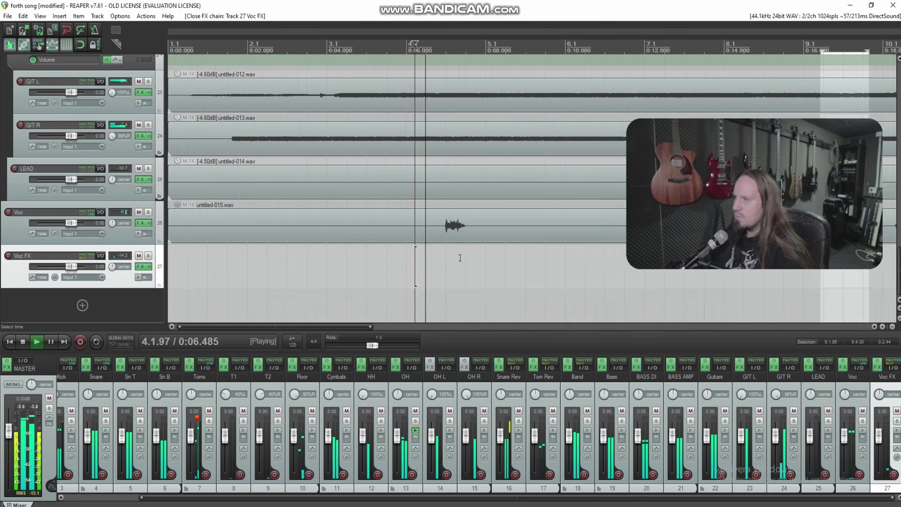
pyautogui.moveTo(862, 125); pyautogui.dragTo(869, 344)
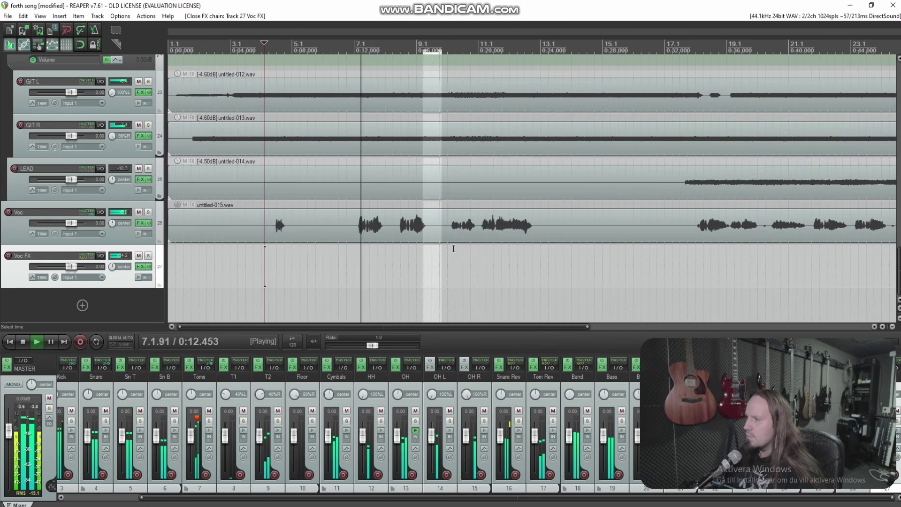
pyautogui.scroll(-2, 441, 249)
pyautogui.scroll(1, 168, 234)
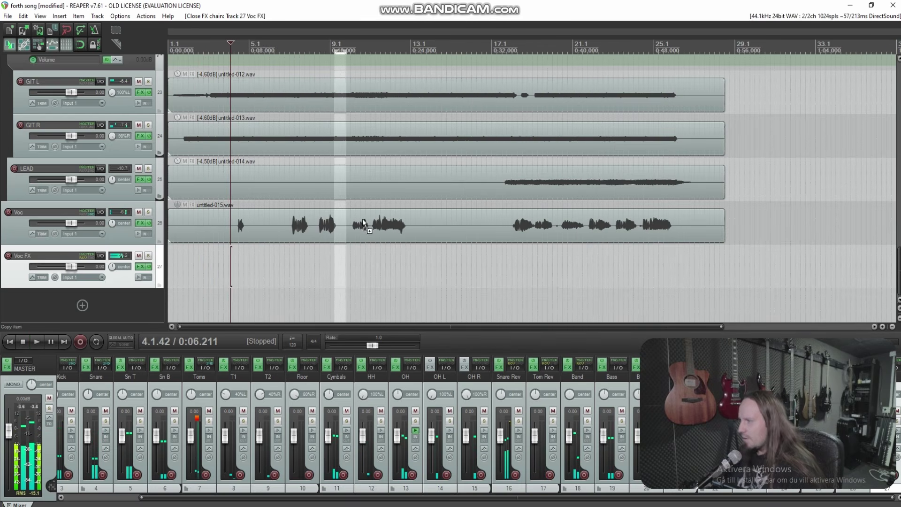
pyautogui.hotkey('ctrl', 's')
pyautogui.scroll(3, 266, 213)
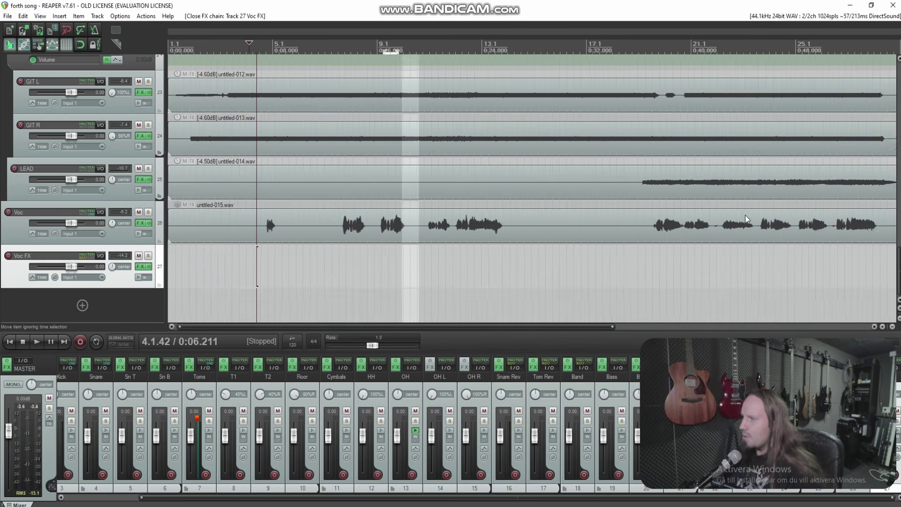
# Play the drum entrance around bar 3 to check the drums at the start of the song.
pyautogui.scroll(10, 274, 213)
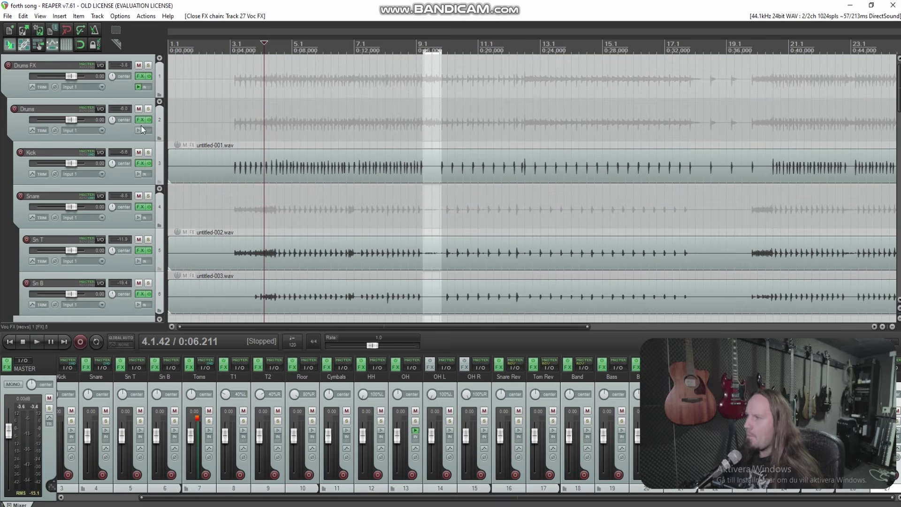
pyautogui.click(223, 110)
pyautogui.press('space')
pyautogui.scroll(-5, 258, 168)
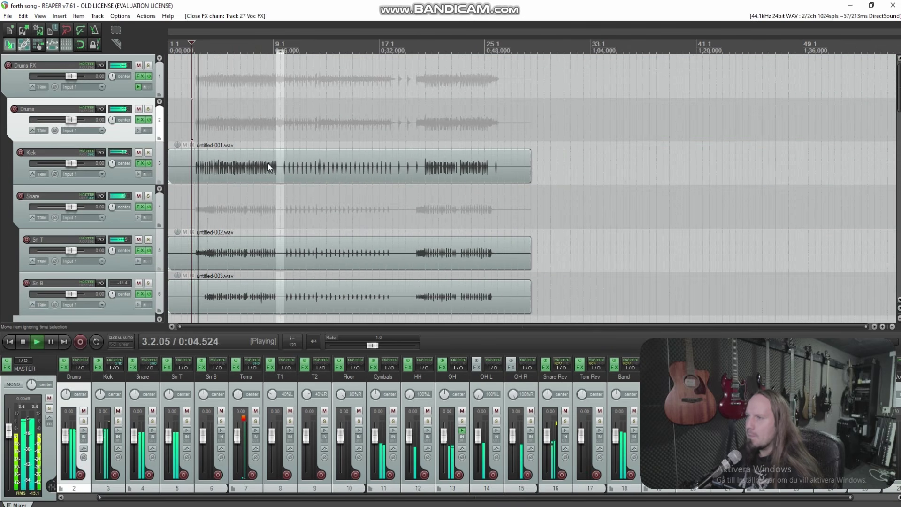
pyautogui.scroll(5, 348, 185)
pyautogui.press('space')
# Show the Snare Rev track's volume envelope and add two closely spaced points just before the drum entrance in bar 3.
pyautogui.scroll(-4, 1, 235)
pyautogui.scroll(-8, 1, 235)
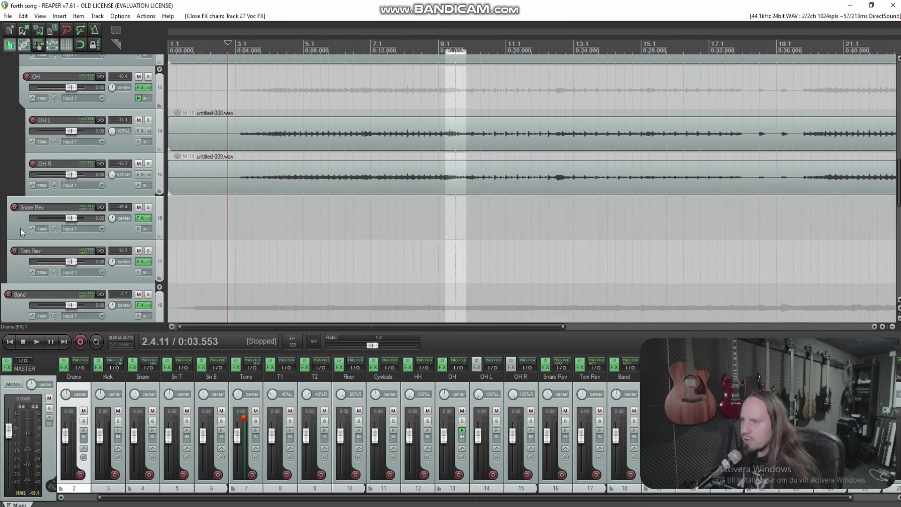
pyautogui.click(21, 231)
pyautogui.press('v')
pyautogui.scroll(6, 409, 202)
pyautogui.press('space')
pyautogui.press('space')
pyautogui.click(594, 243)
pyautogui.click(604, 243)
# Add Snare Rev volume points late in bar 3 and early in bar 4, and raise the drum-entrance section to +6.02 dB.
pyautogui.click(609, 173)
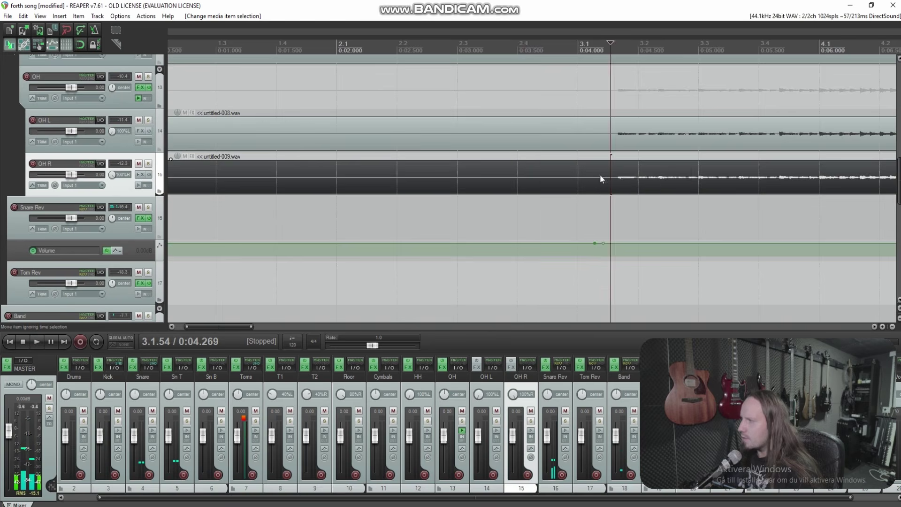
pyautogui.scroll(-4, 609, 168)
pyautogui.press('space')
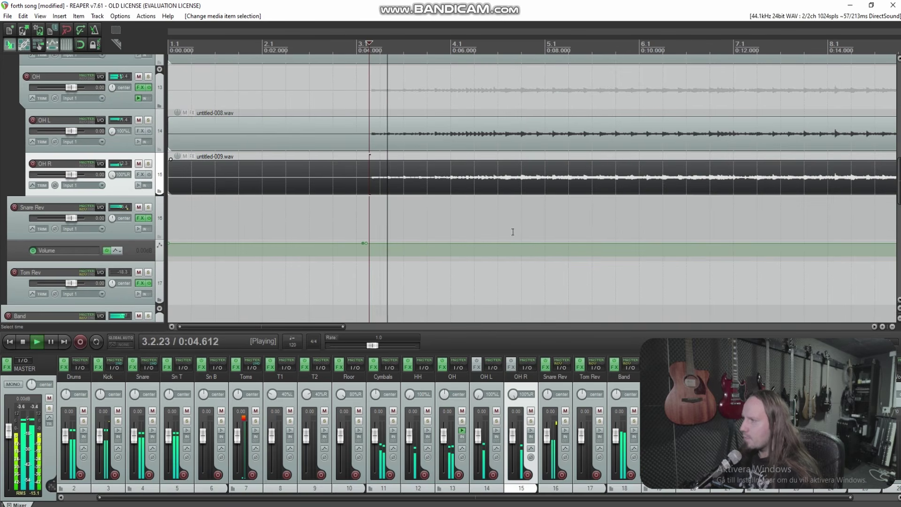
pyautogui.scroll(2, 519, 218)
pyautogui.press('space')
pyautogui.click(557, 243)
pyautogui.click(511, 242)
pyautogui.moveTo(452, 243); pyautogui.dragTo(450, 190)
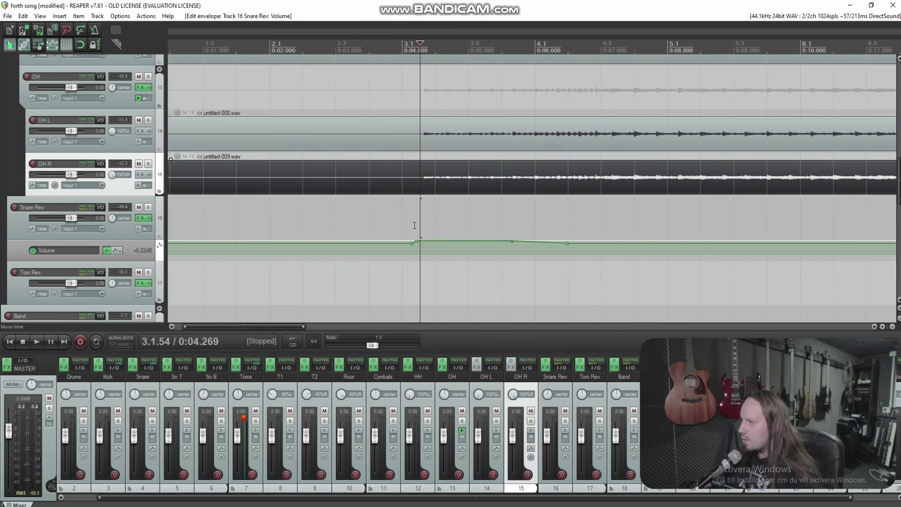
# Play from bar 3, lower the raised Snare Rev volume section slightly, and listen through to the tom fill in bar 9.
pyautogui.click(407, 221)
pyautogui.press('space')
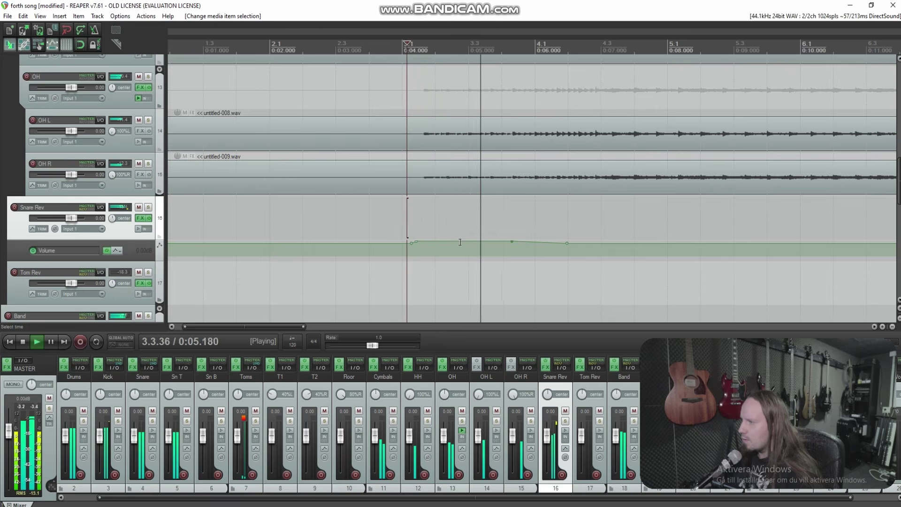
pyautogui.moveTo(476, 243); pyautogui.dragTo(476, 243)
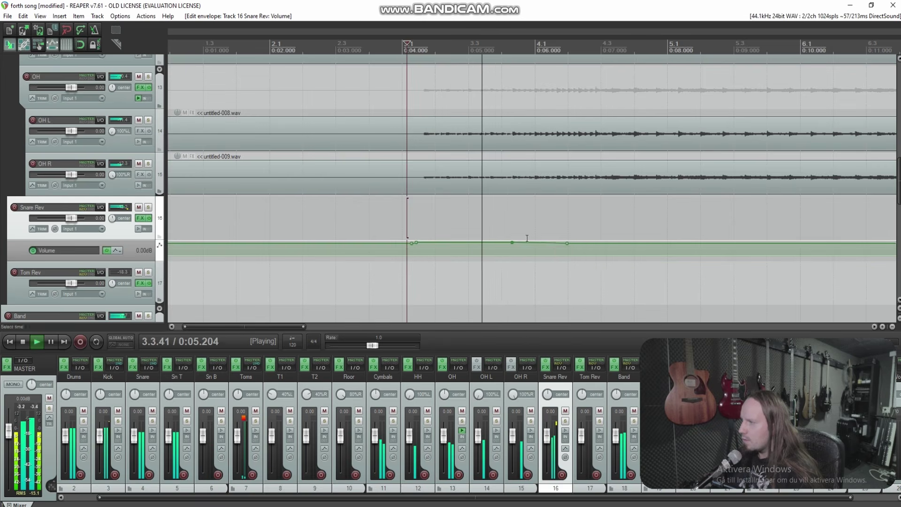
pyautogui.scroll(-3, 574, 211)
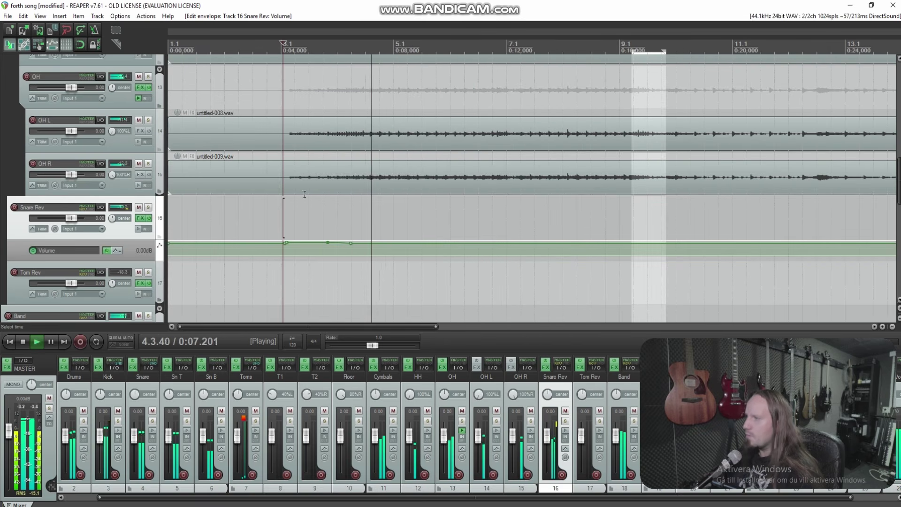
pyautogui.scroll(10, 533, 188)
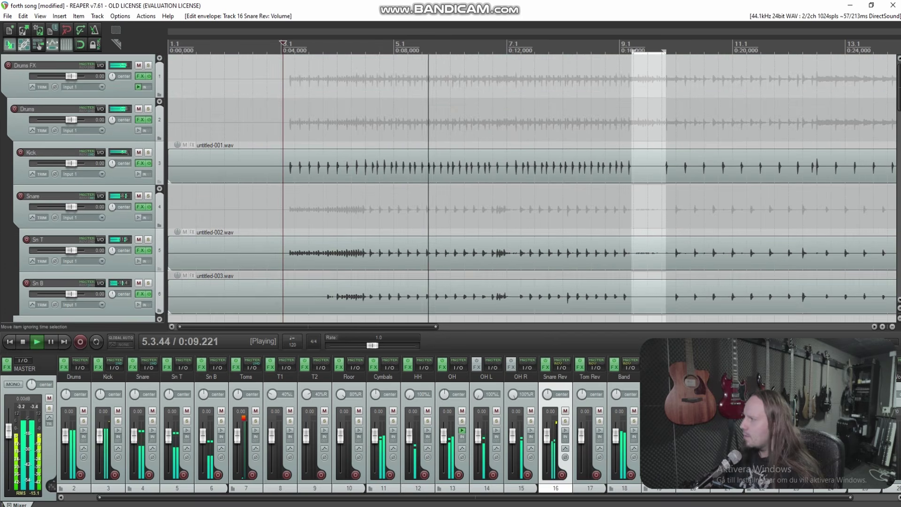
pyautogui.scroll(-2, 215, 177)
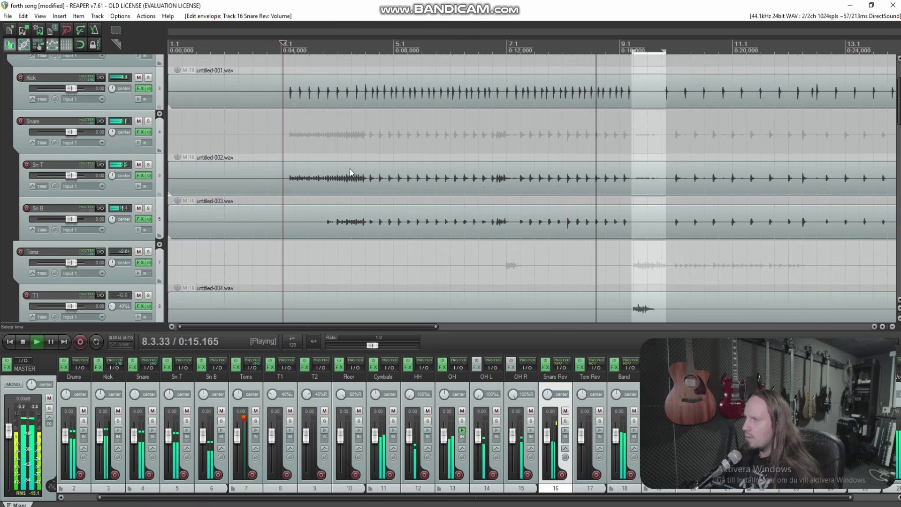
pyautogui.scroll(-3, 513, 192)
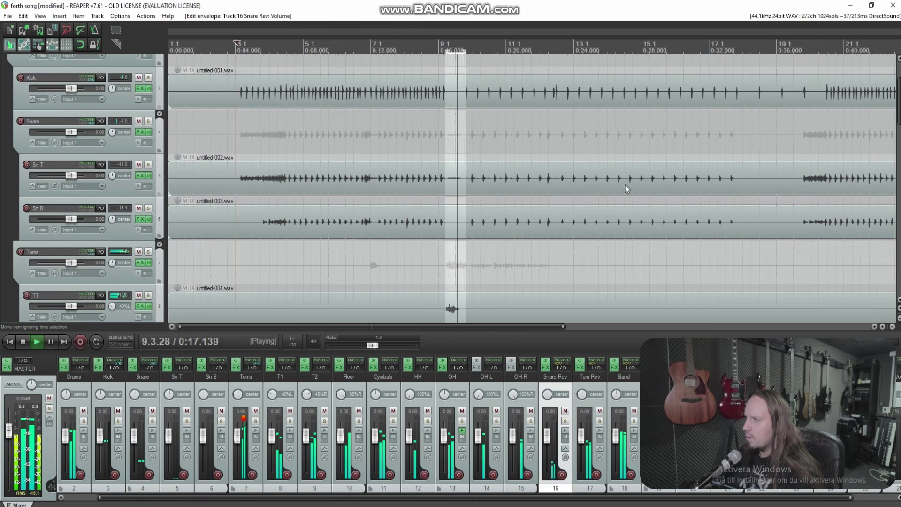
# Show the Toms track's volume envelope and add points on both sides of the tom fill in bar 9.
pyautogui.click(438, 136)
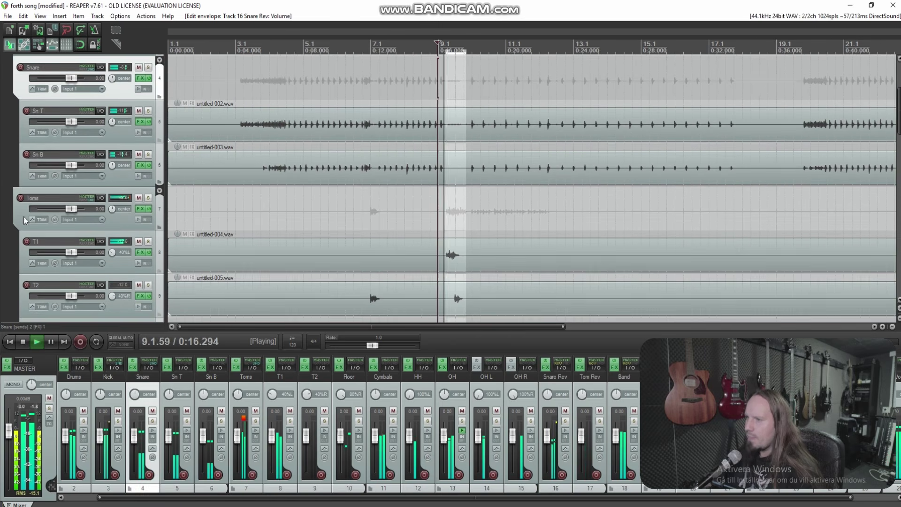
pyautogui.scroll(-1, 125, 226)
pyautogui.click(126, 226)
pyautogui.press('v')
pyautogui.scroll(3, 459, 235)
pyautogui.press('space')
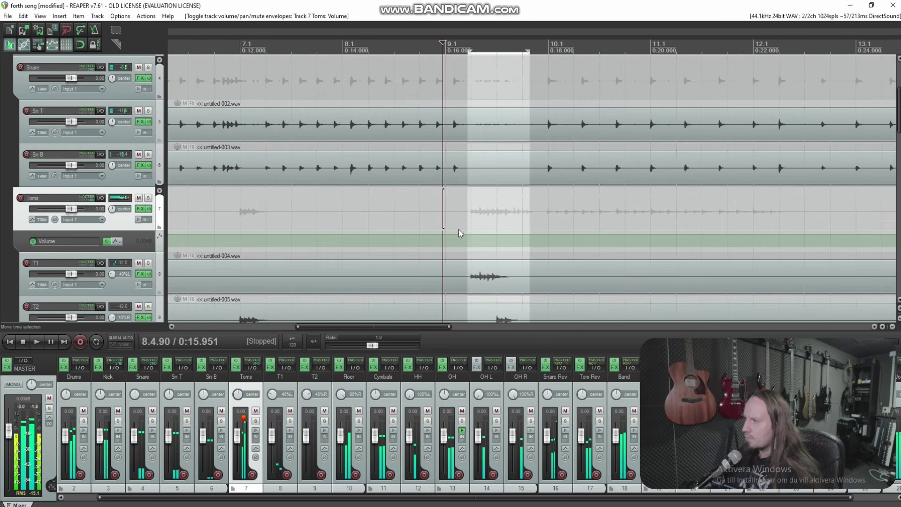
pyautogui.click(462, 234)
pyautogui.click(550, 234)
# Raise the Toms volume envelope over the bar 9 fill to +3.80 dB while replaying it.
pyautogui.click(507, 234)
pyautogui.press('space')
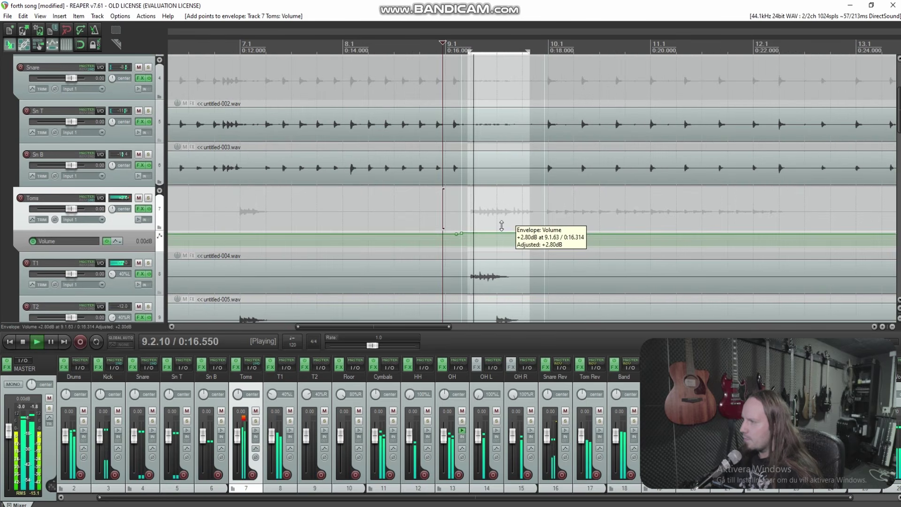
pyautogui.press('space')
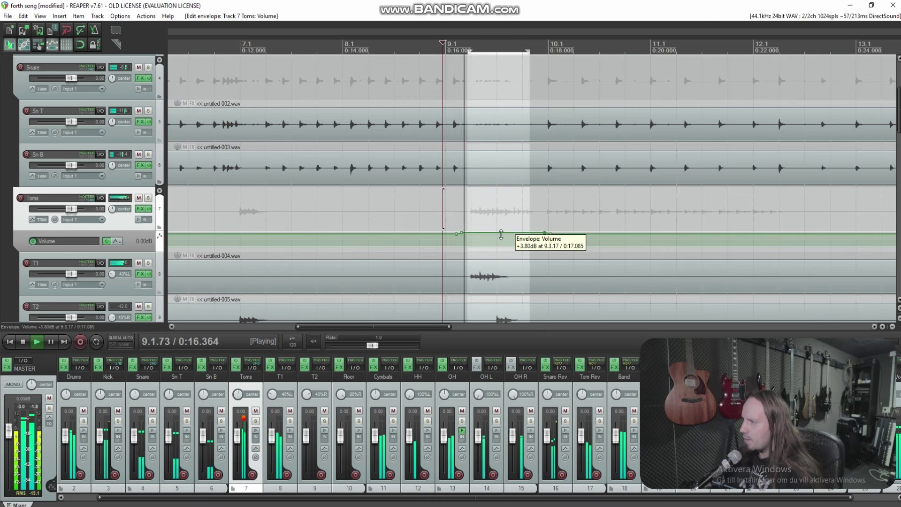
# Play the vocal phrase at bar 7 and add a ReaEQ to the end of the Voc track's FX chain.
pyautogui.scroll(-2, 7, 242)
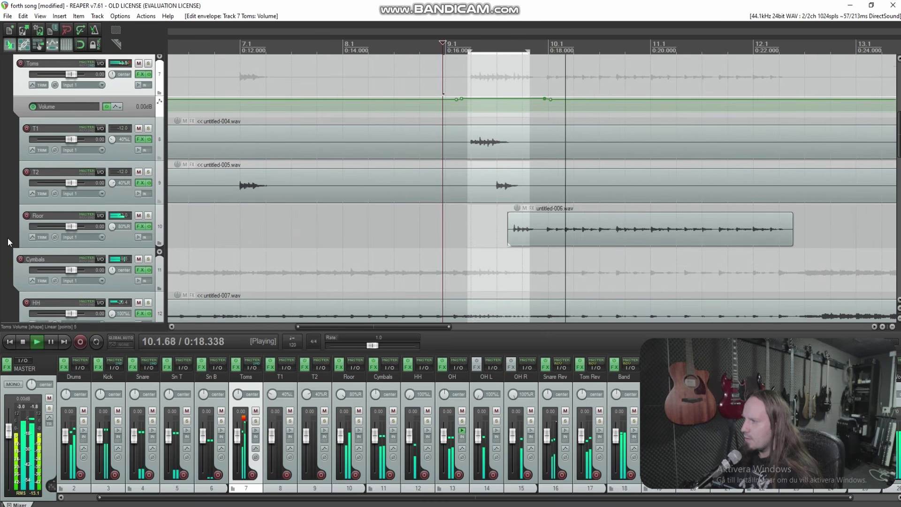
pyautogui.scroll(-3, 599, 218)
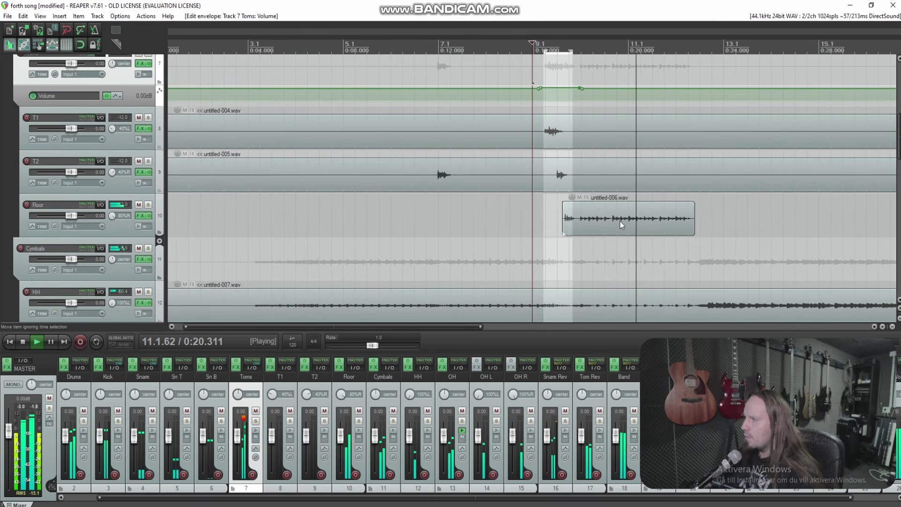
pyautogui.scroll(-6, 2, 226)
pyautogui.scroll(-10, 2, 226)
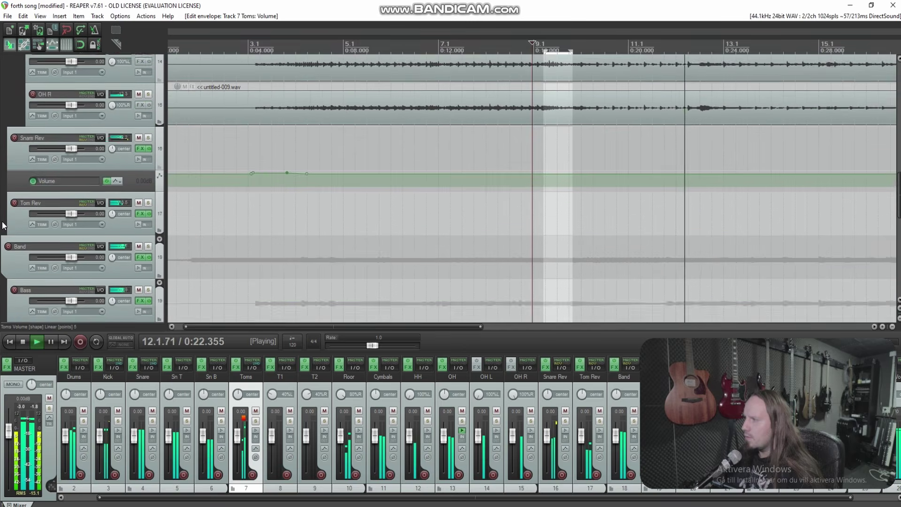
pyautogui.scroll(-4, 3, 225)
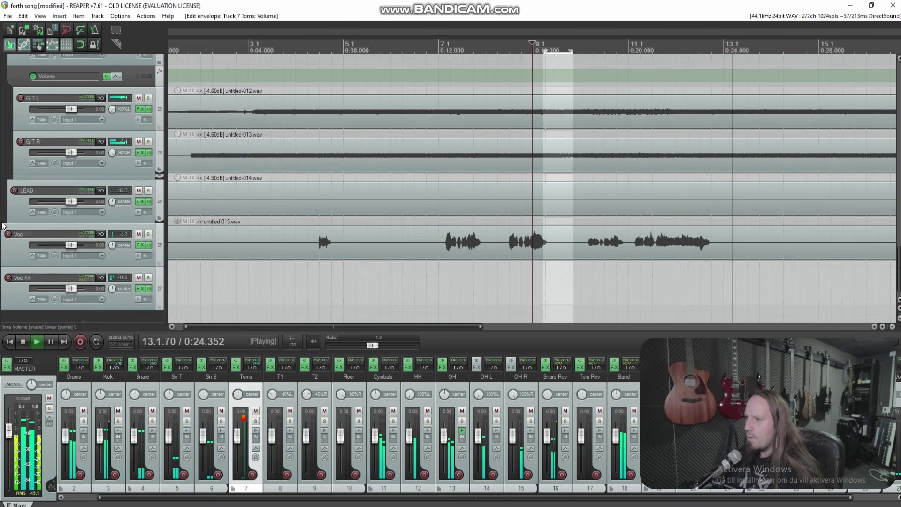
pyautogui.click(444, 261)
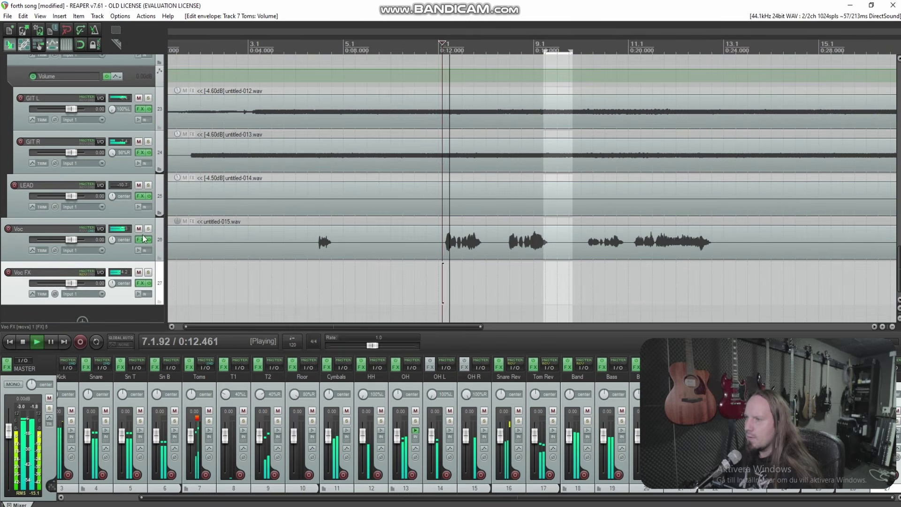
pyautogui.click(139, 240)
pyautogui.rightClick(52, 113)
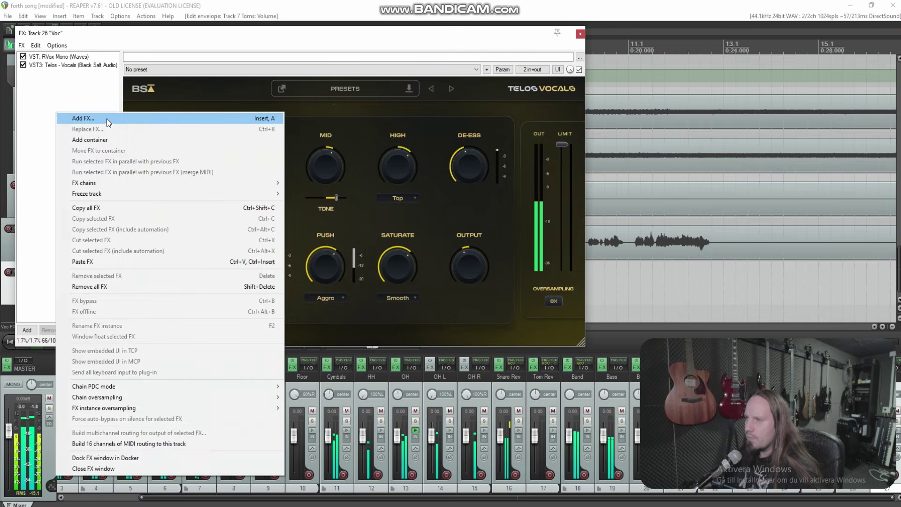
pyautogui.click(106, 119)
pyautogui.doubleClick(395, 228)
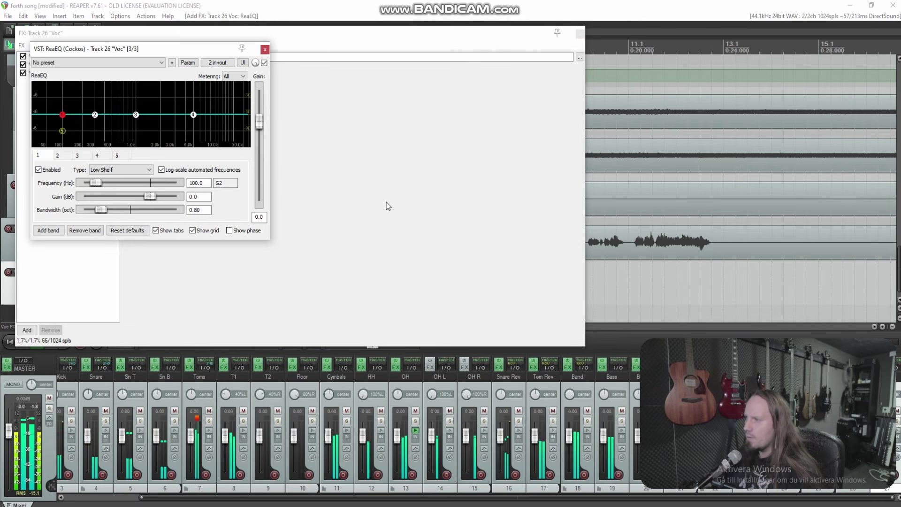
# Dip the Voc ReaEQ slightly below 1 kHz with band 3 and at 412.6 Hz by -0.9 dB with band 2, and close the FX chain.
pyautogui.moveTo(136, 114)
pyautogui.mouseDown()
pyautogui.moveTo(125, 91)
pyautogui.moveTo(125, 123)
pyautogui.moveTo(112, 96)
pyautogui.moveTo(103, 122)
pyautogui.mouseUp()
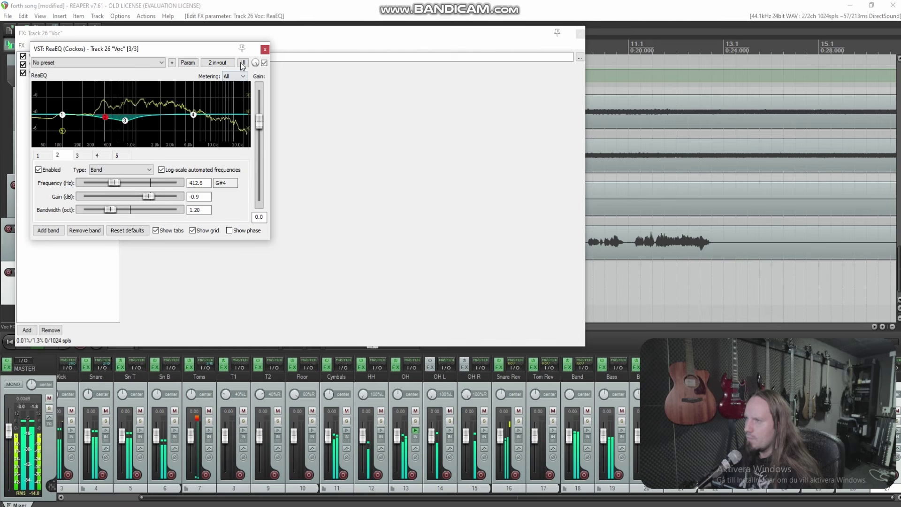
pyautogui.click(264, 49)
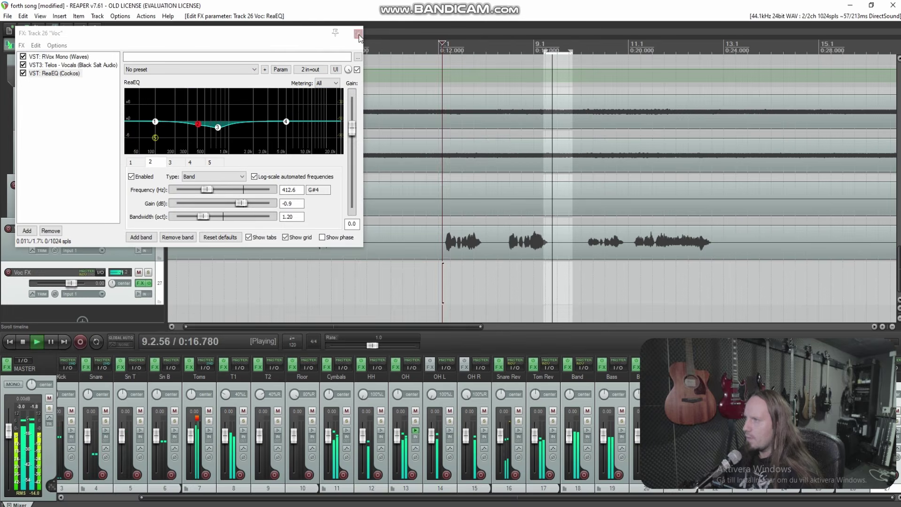
pyautogui.press('Escape')
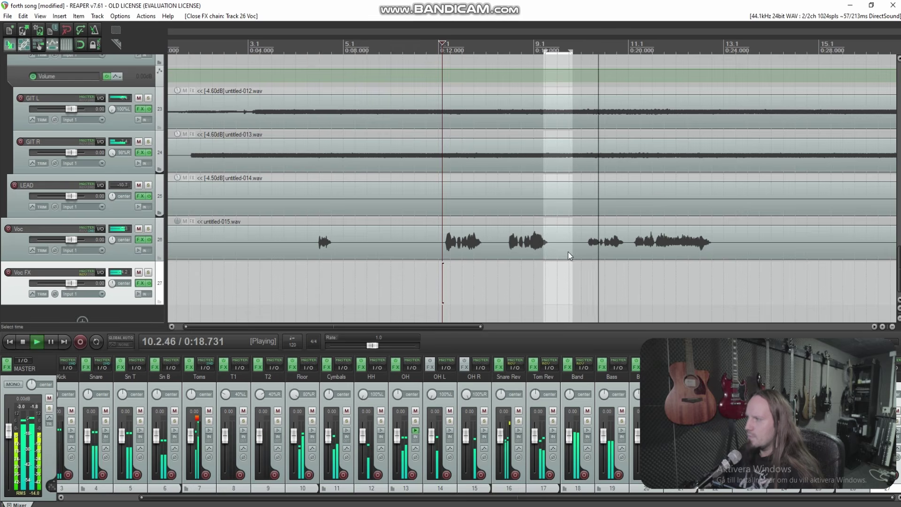
# Show the Voc track's volume envelope and play the vocal phrases around bars 4 and 7.
pyautogui.click(125, 253)
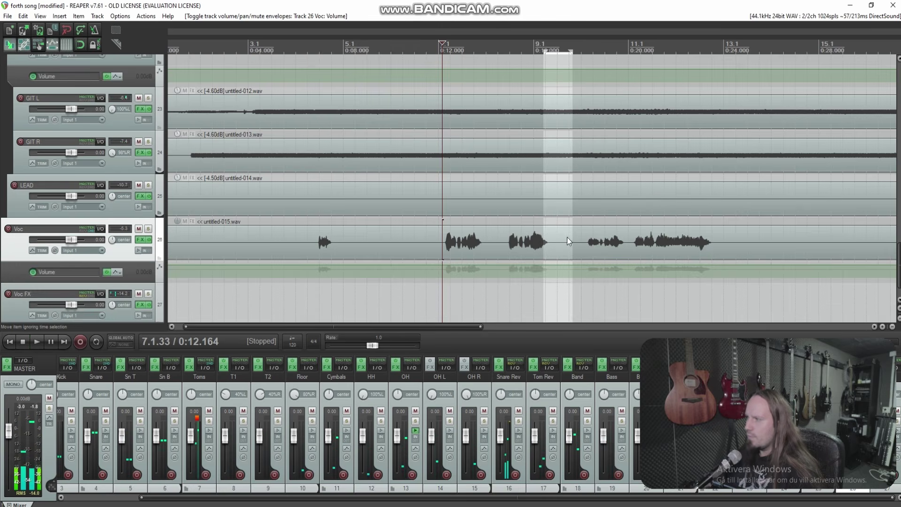
pyautogui.click(584, 239)
pyautogui.scroll(-3, 307, 283)
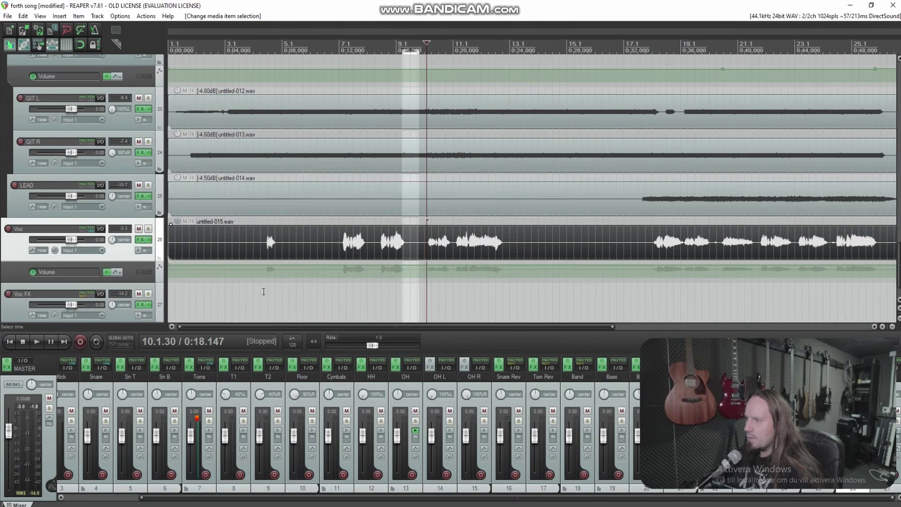
pyautogui.click(264, 286)
pyautogui.press('space')
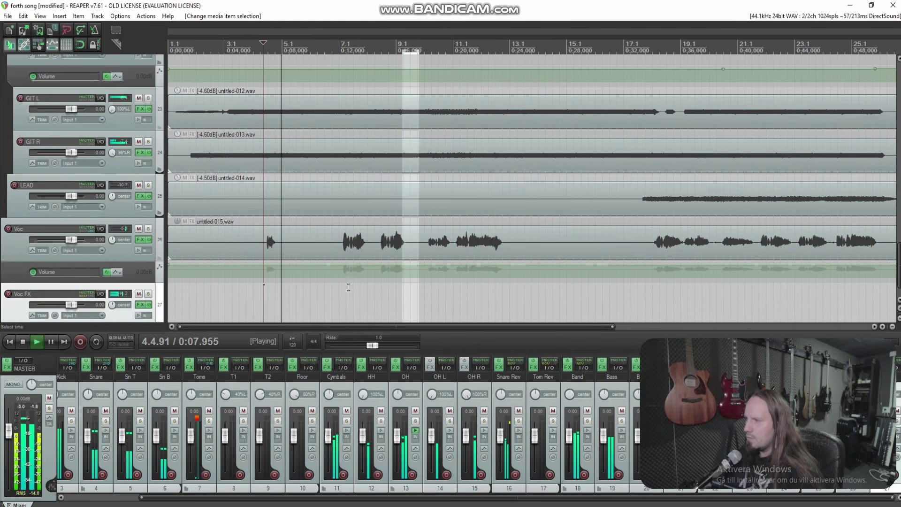
pyautogui.click(336, 286)
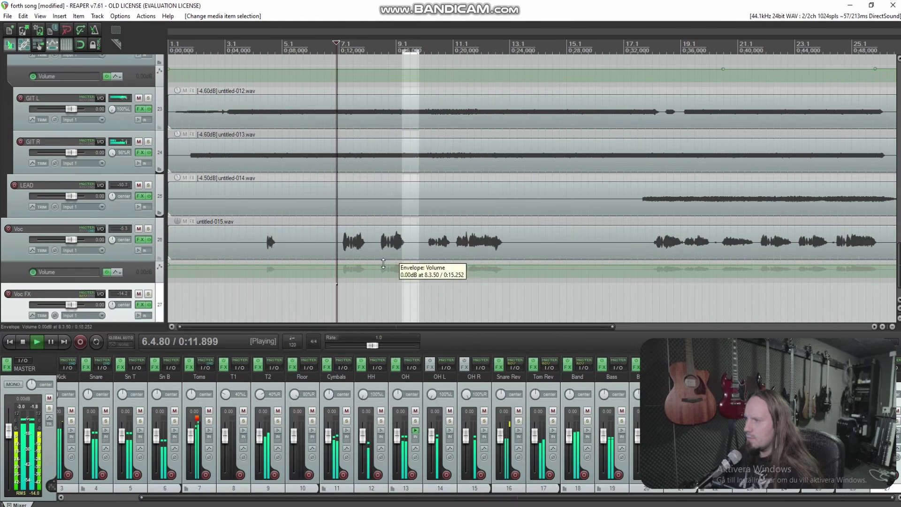
# Add points to the Voc volume envelope just before the bar 10 phrase and after the vocals end near bar 13.
pyautogui.click(428, 248)
pyautogui.scroll(4, 475, 240)
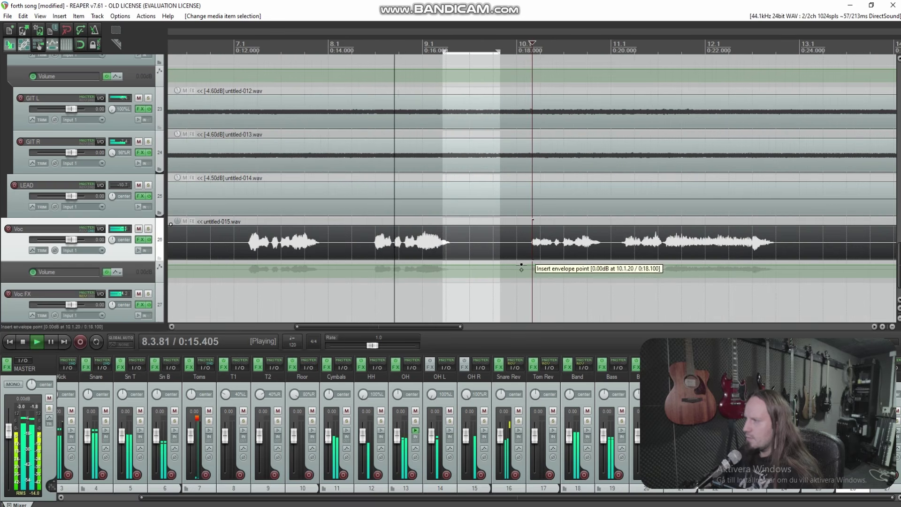
pyautogui.click(521, 268)
pyautogui.scroll(-5, 540, 268)
pyautogui.click(558, 265)
pyautogui.click(552, 265)
# Add Voc volume points between the phrases just before bar 11 and raise the bar 10 phrase to +0.80 dB.
pyautogui.click(478, 249)
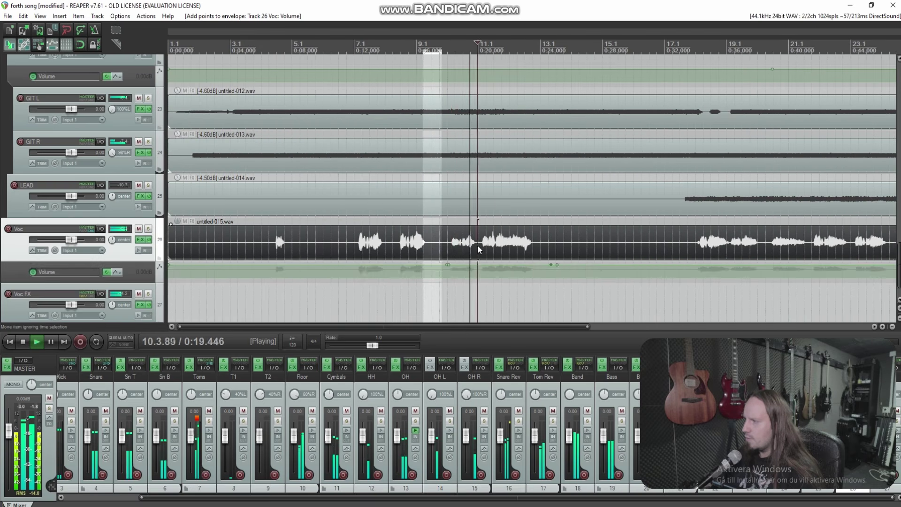
pyautogui.scroll(5, 479, 249)
pyautogui.press('space')
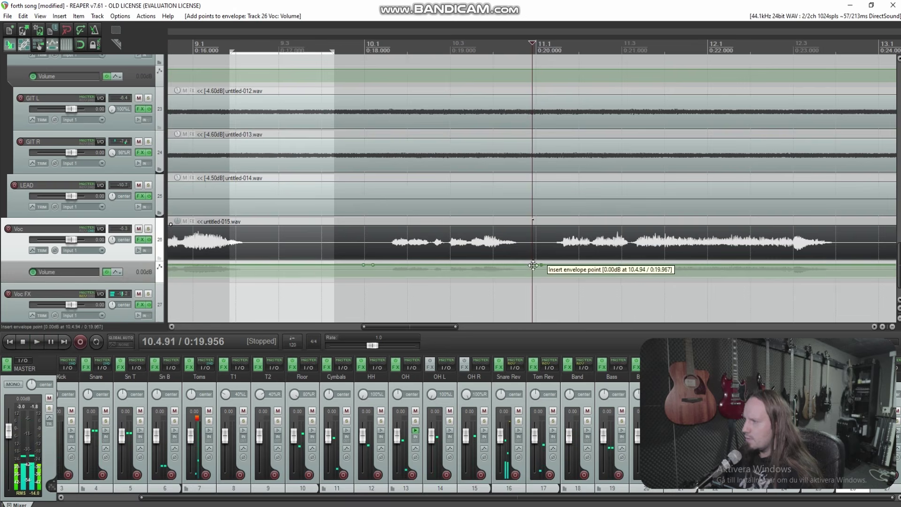
pyautogui.click(378, 245)
pyautogui.press('space')
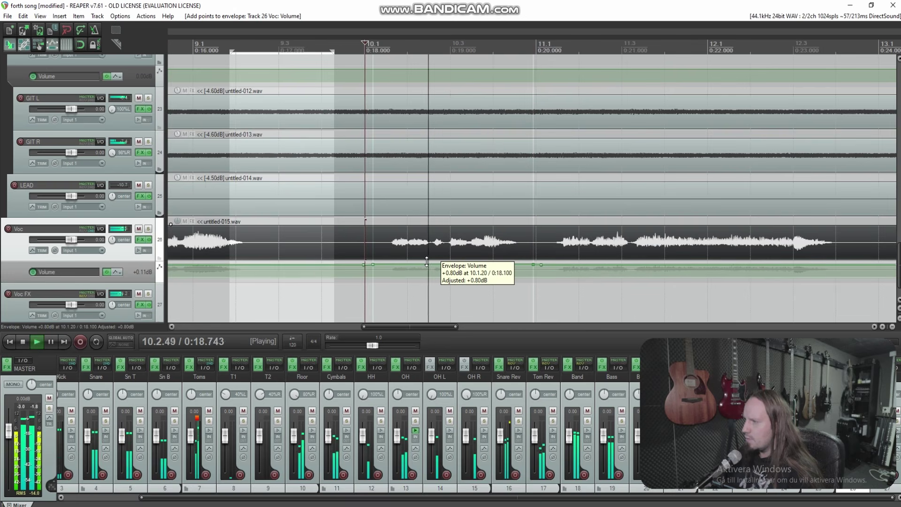
# Raise the Voc volume envelope over the bar 11 to 12 phrase to +0.60 dB while it plays.
pyautogui.scroll(-3, 648, 243)
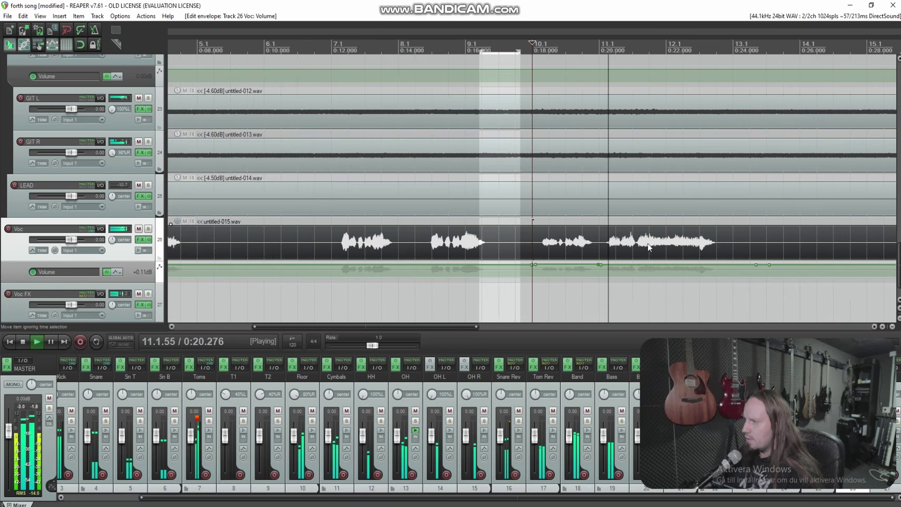
pyautogui.click(682, 240)
pyautogui.scroll(2, 559, 263)
pyautogui.moveTo(558, 263); pyautogui.dragTo(559, 261)
pyautogui.scroll(-5, 585, 269)
pyautogui.scroll(5, 357, 251)
pyautogui.press('space')
# Add Voc volume points at bar 12.3, lower the loud phrase ending to about -1.00 dB and replay it.
pyautogui.click(571, 241)
pyautogui.scroll(4, 571, 241)
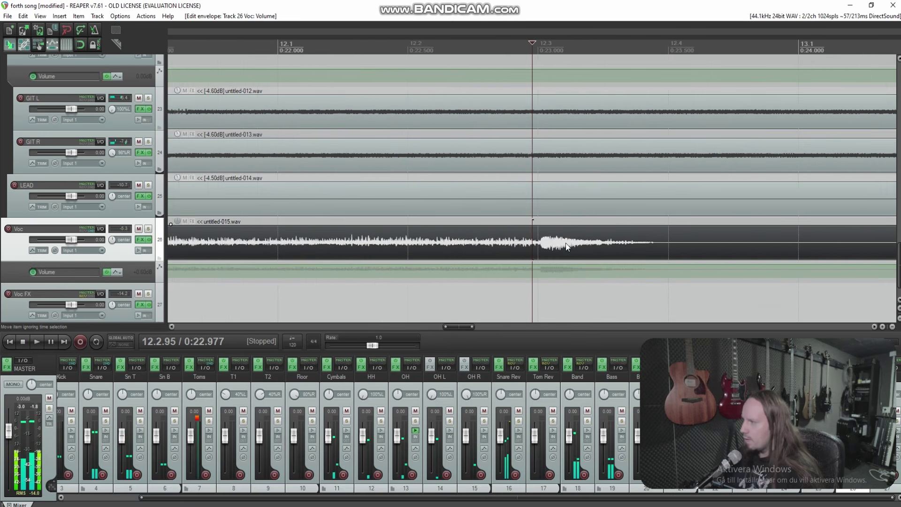
pyautogui.click(545, 264)
pyautogui.moveTo(574, 264); pyautogui.dragTo(573, 267)
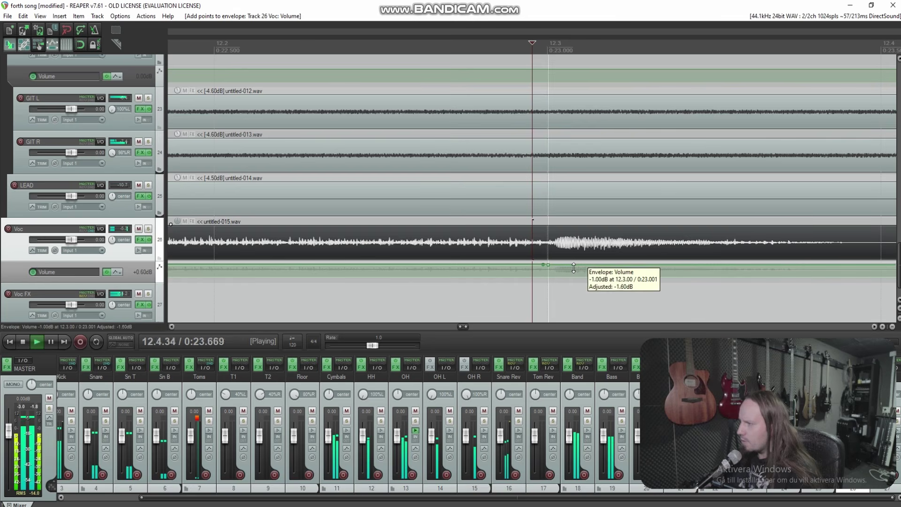
pyautogui.scroll(-8, 574, 269)
pyautogui.click(433, 296)
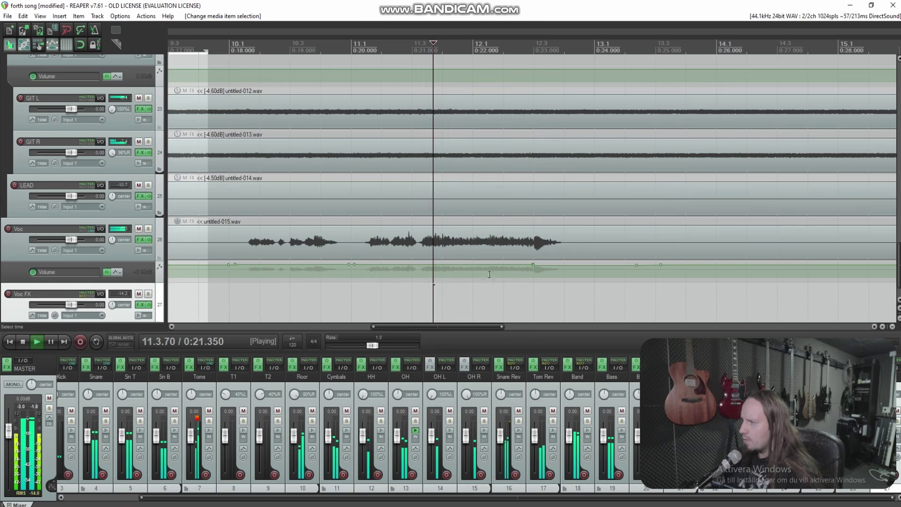
pyautogui.scroll(-3, 552, 271)
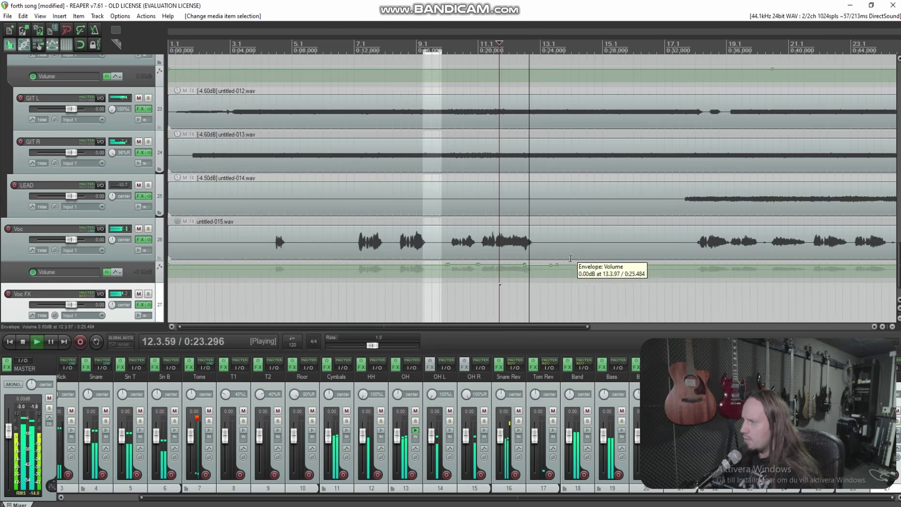
# Add Voc volume points just before bar 18 and raise the envelope from there to +1.00 dB.
pyautogui.click(570, 249)
pyautogui.click(499, 296)
pyautogui.scroll(-1, 563, 263)
pyautogui.click(542, 264)
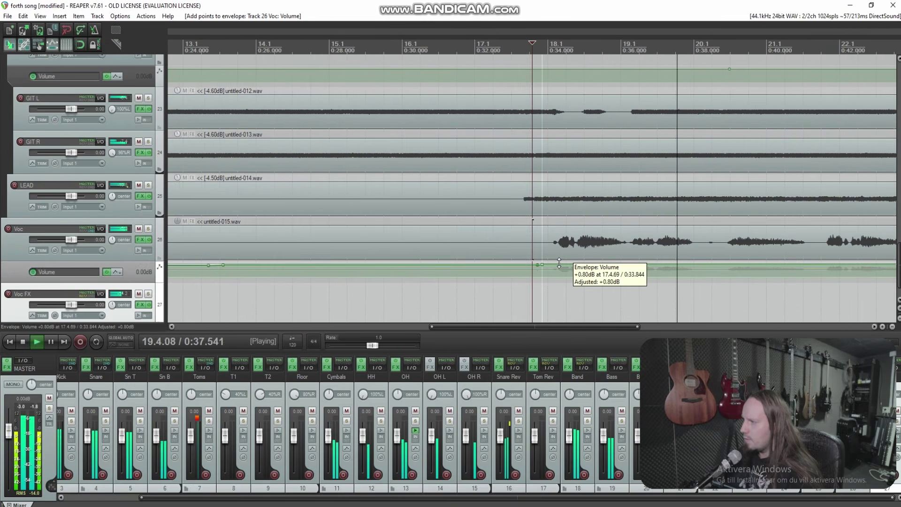
# Split the Voc item just after bar 20, trim the second part up to its first phrase and replay the section.
pyautogui.scroll(-1, 516, 254)
pyautogui.click(505, 249)
pyautogui.scroll(3, 459, 247)
pyautogui.press('space')
pyautogui.press('s')
pyautogui.moveTo(458, 246); pyautogui.dragTo(516, 247)
pyautogui.click(262, 247)
pyautogui.press('space')
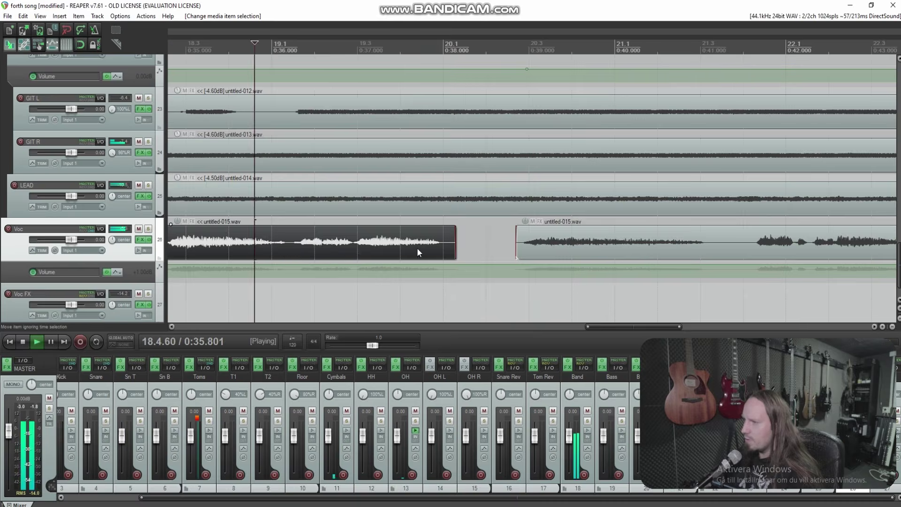
pyautogui.scroll(-3, 470, 249)
pyautogui.click(412, 302)
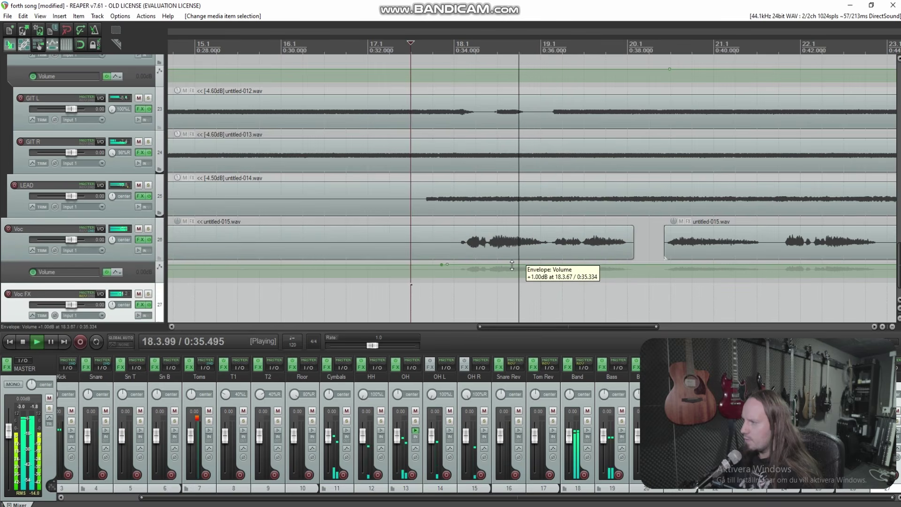
# Show the LEAD track's volume envelope and place the edit cursor near bar 20.3.
pyautogui.scroll(-3, 612, 242)
pyautogui.click(612, 242)
pyautogui.scroll(5, 612, 242)
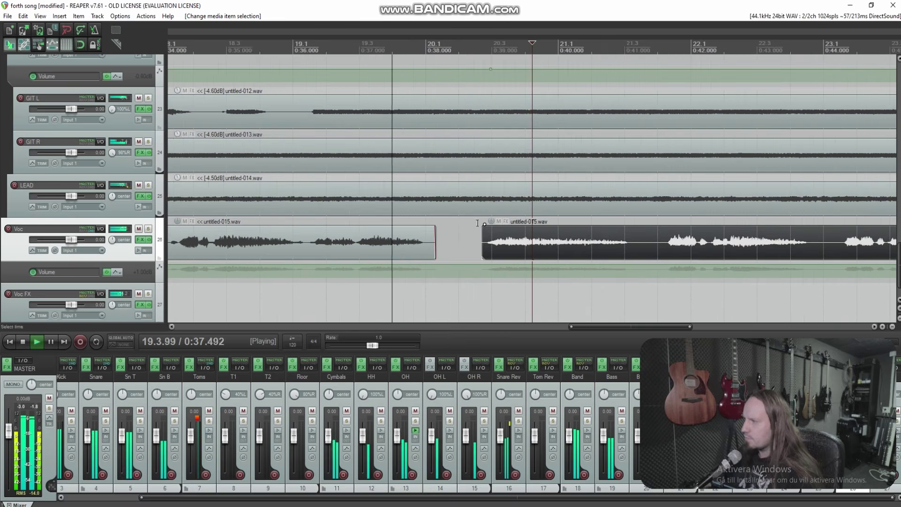
pyautogui.click(131, 208)
pyautogui.press('v')
pyautogui.click(498, 197)
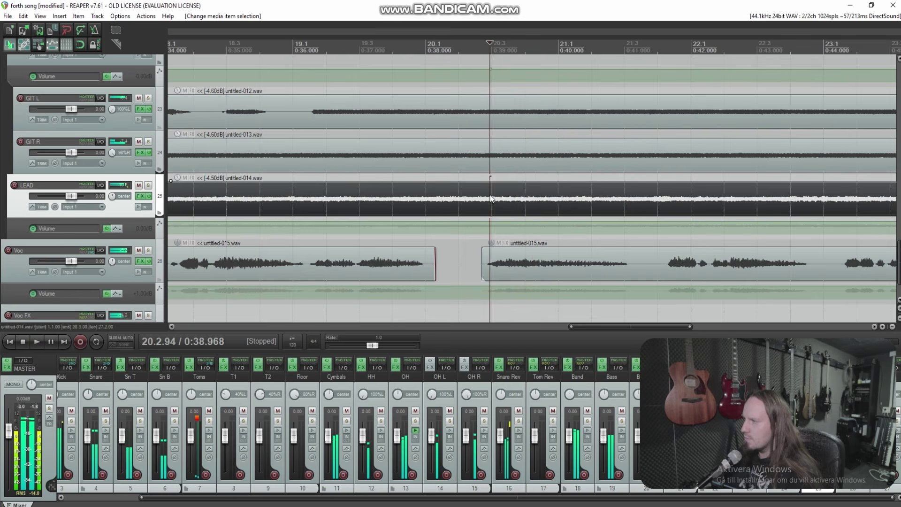
# Add points to the LEAD volume envelope near bar 20.3, raise it from there to +1.00 dB and play it back.
pyautogui.scroll(2, 458, 199)
pyautogui.click(457, 199)
pyautogui.press('space')
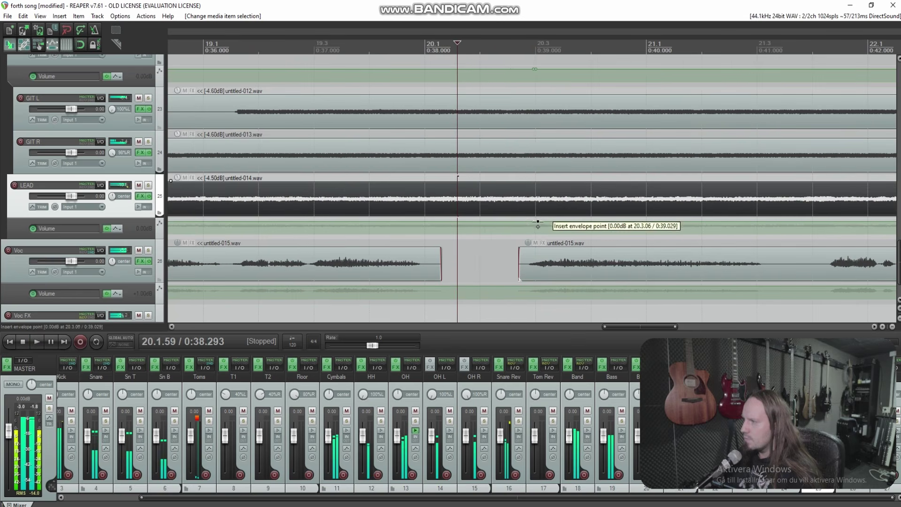
pyautogui.click(537, 221)
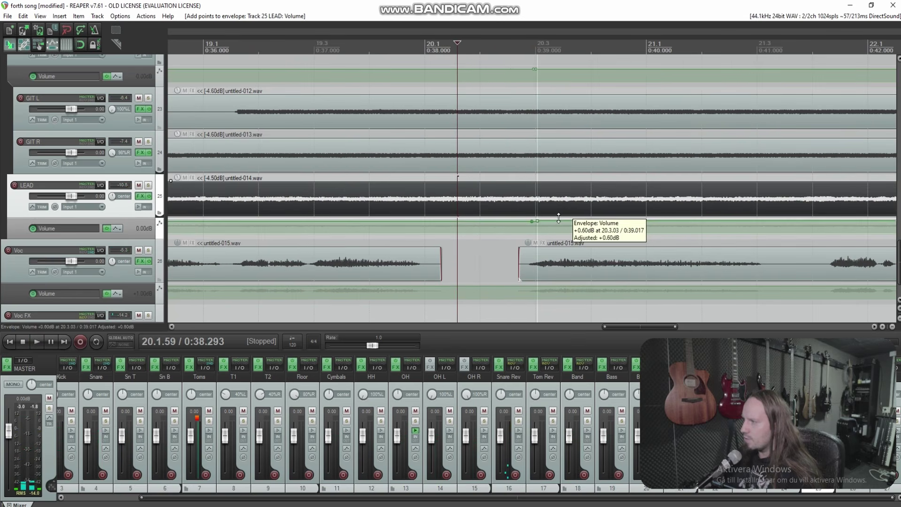
pyautogui.press('space')
# Add points to the Voc volume envelope after the last vocal phrase, between bars 26 and 27.
pyautogui.scroll(-4, 594, 280)
pyautogui.scroll(-3, 594, 280)
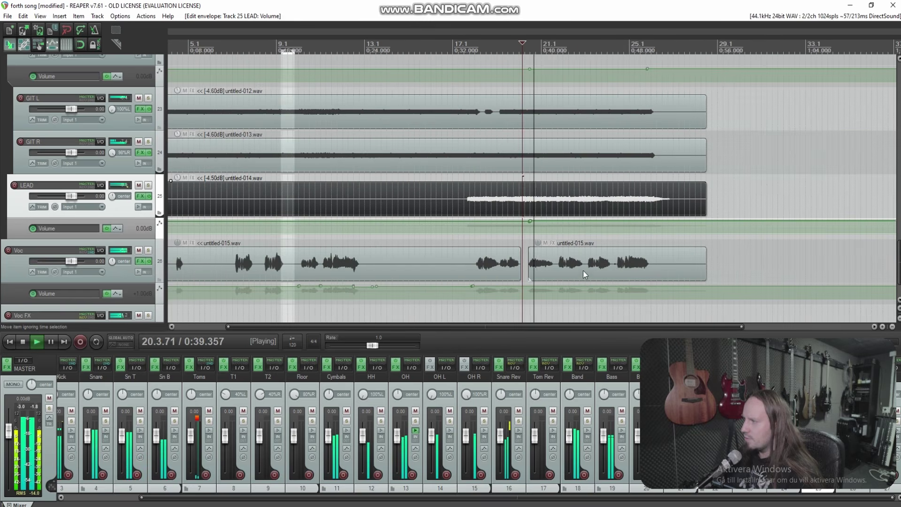
pyautogui.click(665, 287)
pyautogui.moveTo(641, 286); pyautogui.dragTo(640, 290)
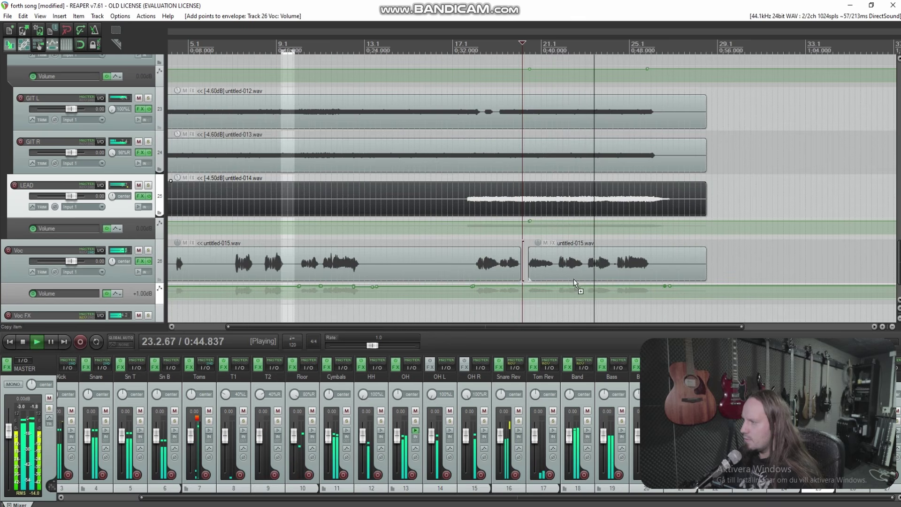
# Add Voc volume points in the gap before bar 20.3 and set the envelope over the final phrases to +0.20 dB.
pyautogui.scroll(3, 554, 278)
pyautogui.click(542, 272)
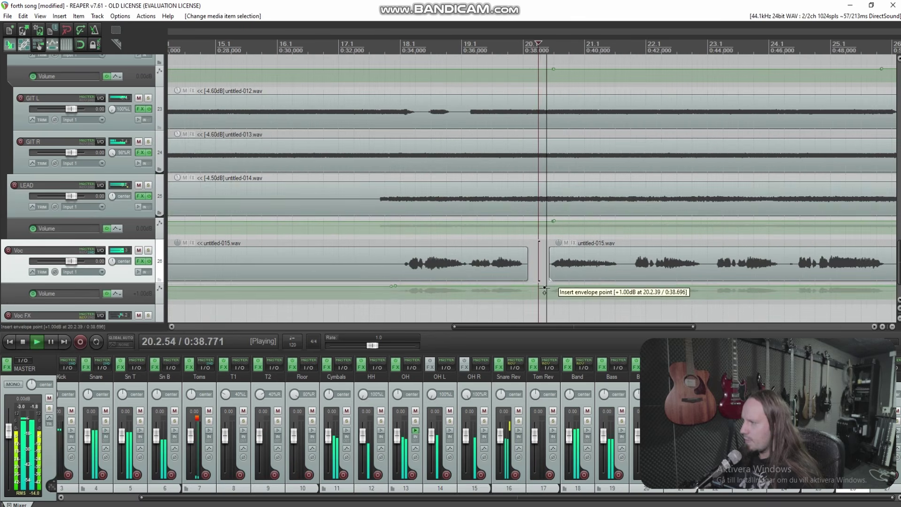
pyautogui.click(544, 288)
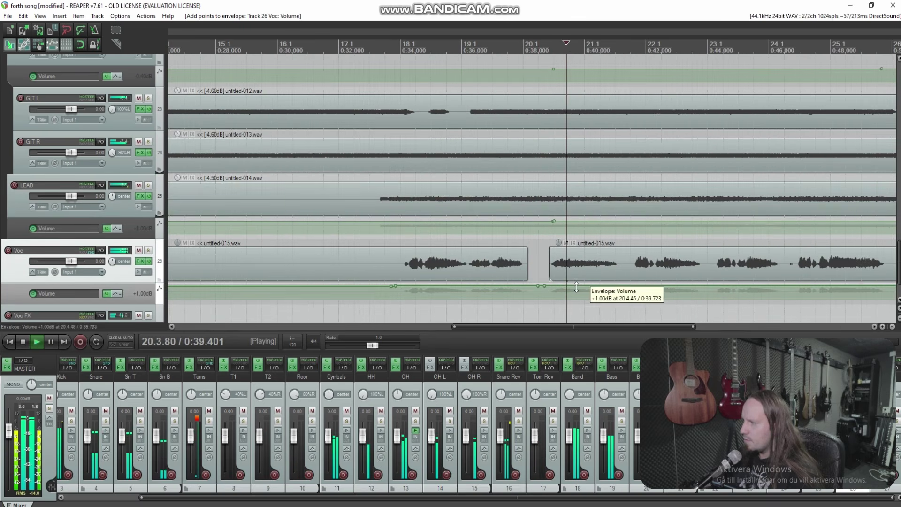
pyautogui.moveTo(577, 287); pyautogui.dragTo(580, 288)
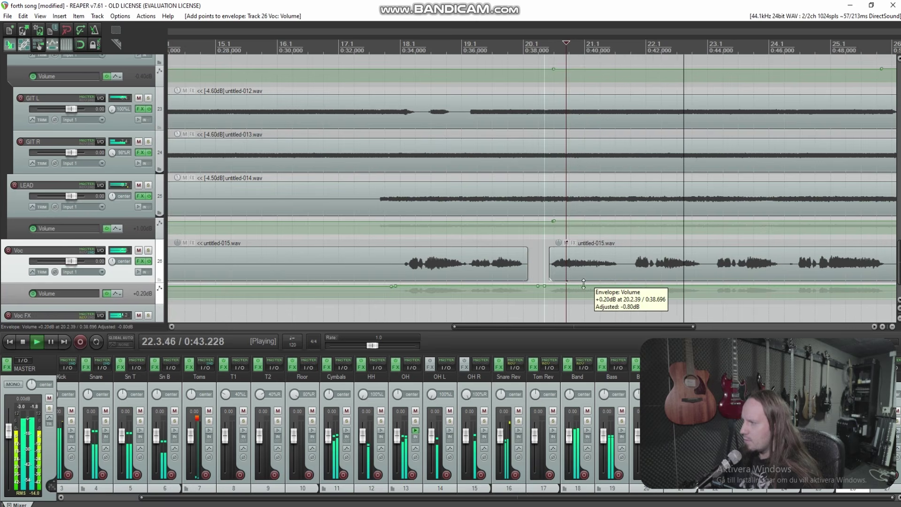
# Show the Voc FX track's volume envelope and add two points after the last vocal phrase in bar 26.
pyautogui.scroll(-5, 635, 252)
pyautogui.scroll(-2, 131, 304)
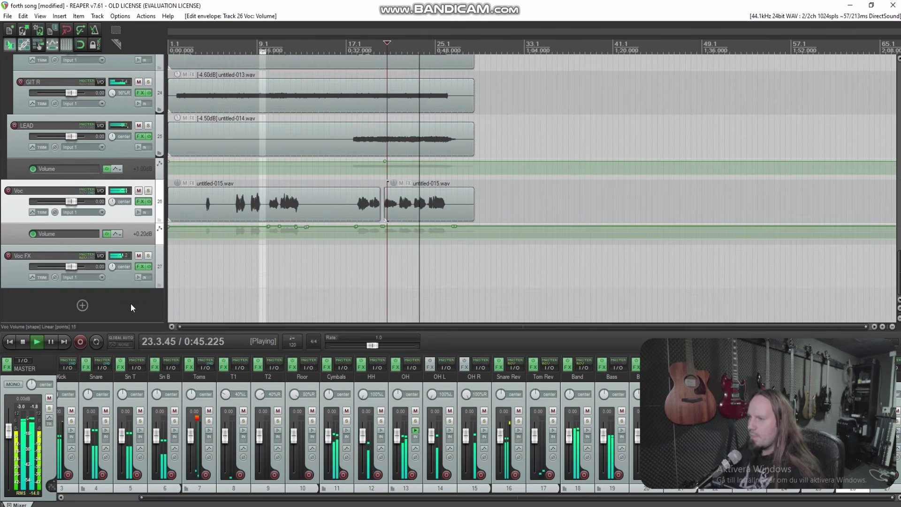
pyautogui.click(123, 280)
pyautogui.press('v')
pyautogui.scroll(5, 764, 301)
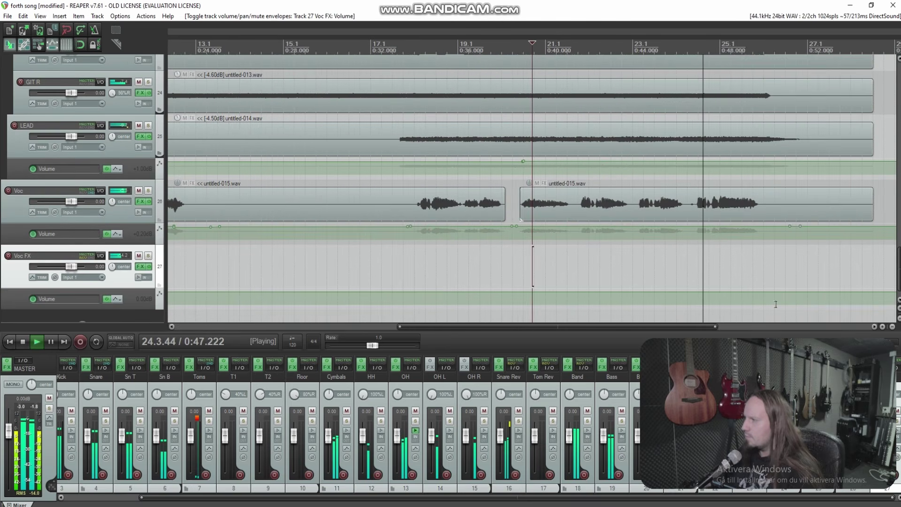
pyautogui.click(785, 292)
pyautogui.click(800, 292)
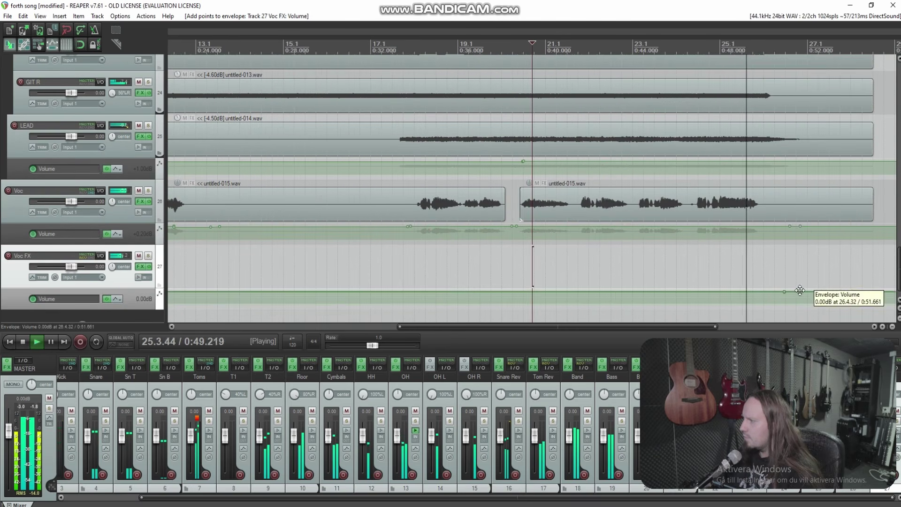
# Ramp the Voc FX volume envelope up from bar 20 and readjust the Voc volume over the final phrases.
pyautogui.click(533, 291)
pyautogui.moveTo(567, 292); pyautogui.dragTo(610, 260)
pyautogui.moveTo(628, 226); pyautogui.dragTo(628, 232)
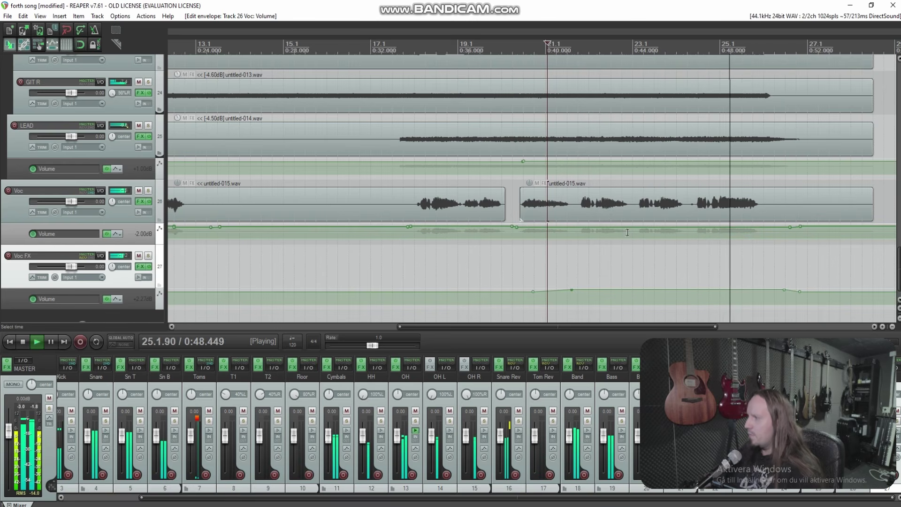
pyautogui.scroll(-5, 641, 208)
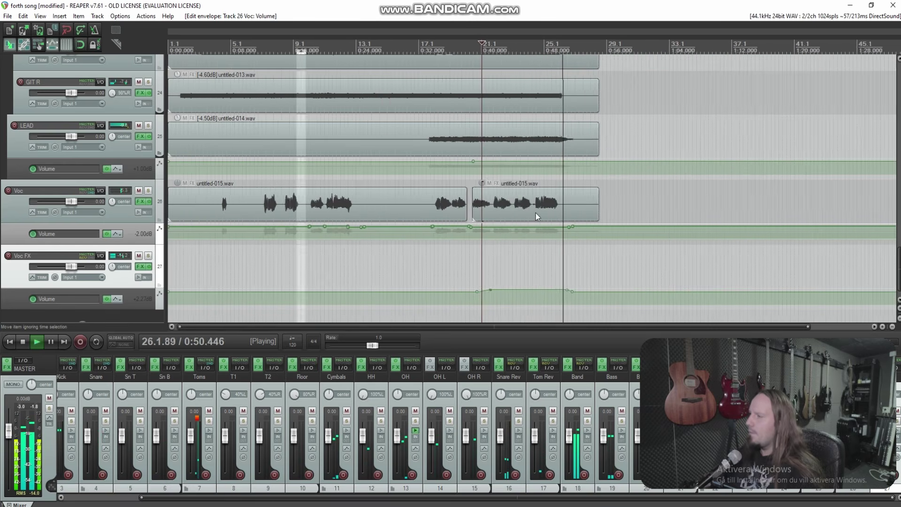
# Play the mix from about bar 13 and review the tracks from the drums down to the bass.
pyautogui.scroll(15, 887, 61)
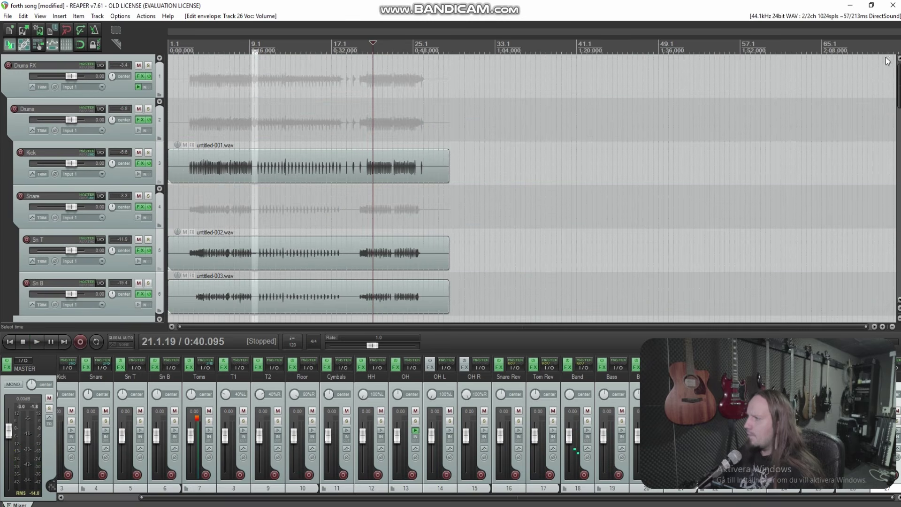
pyautogui.click(289, 205)
pyautogui.press('space')
pyautogui.scroll(-6, 2, 207)
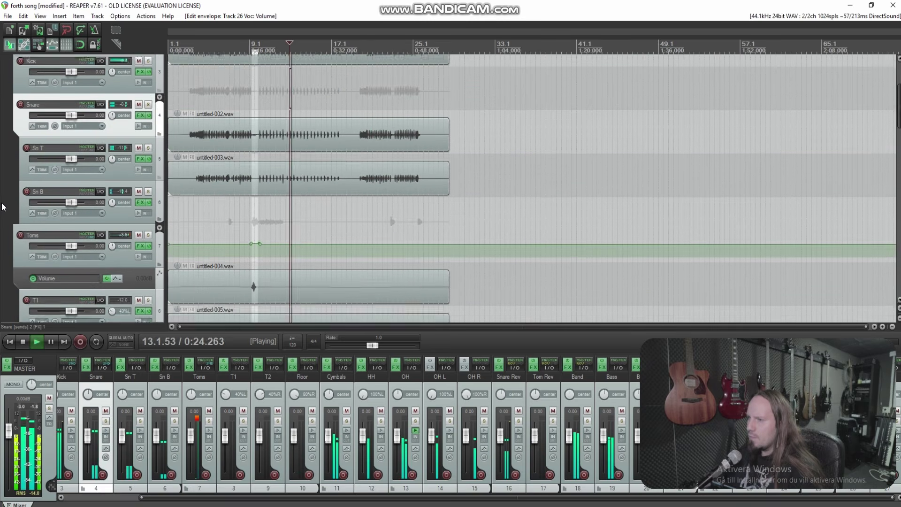
pyautogui.scroll(-5, 2, 206)
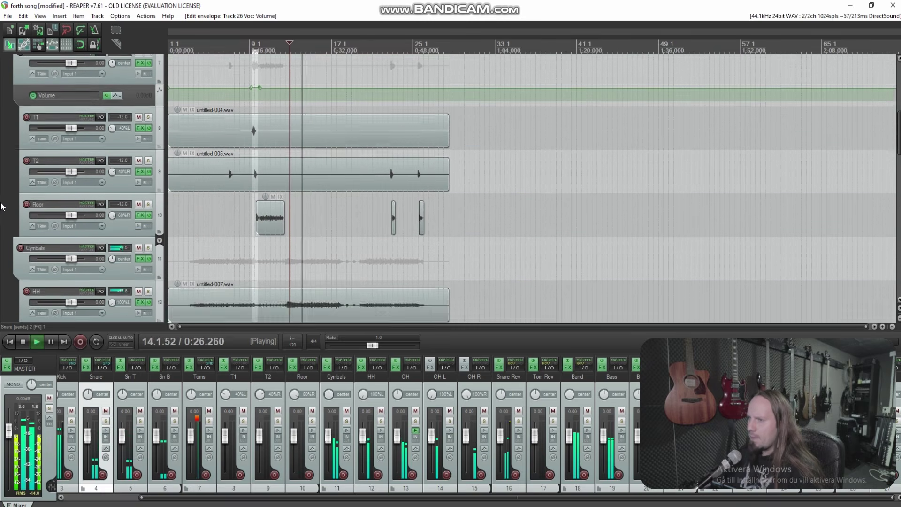
pyautogui.scroll(-3, 2, 217)
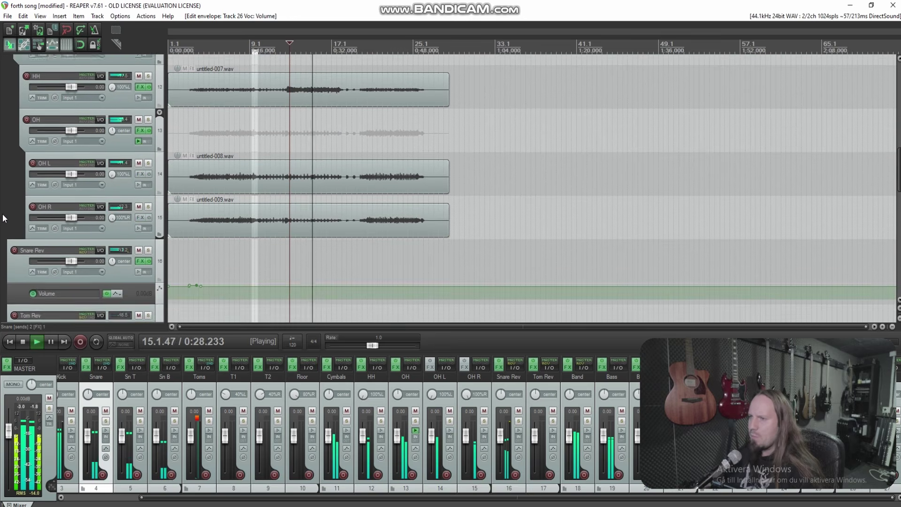
pyautogui.scroll(-3, 2, 217)
pyautogui.scroll(-2, 2, 217)
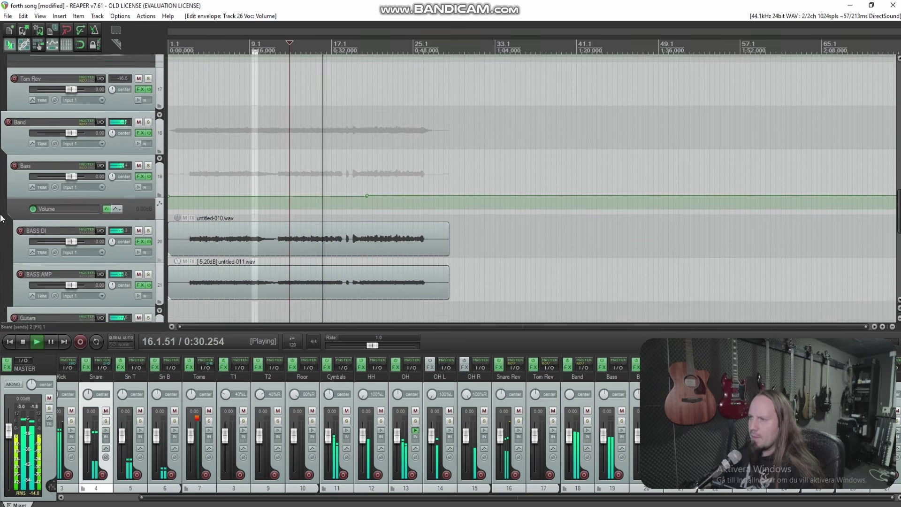
# Play from about bar 3 and add ReaEQ to the Bass track with a broad 2.8 dB boost at about 1594 Hz.
pyautogui.click(194, 162)
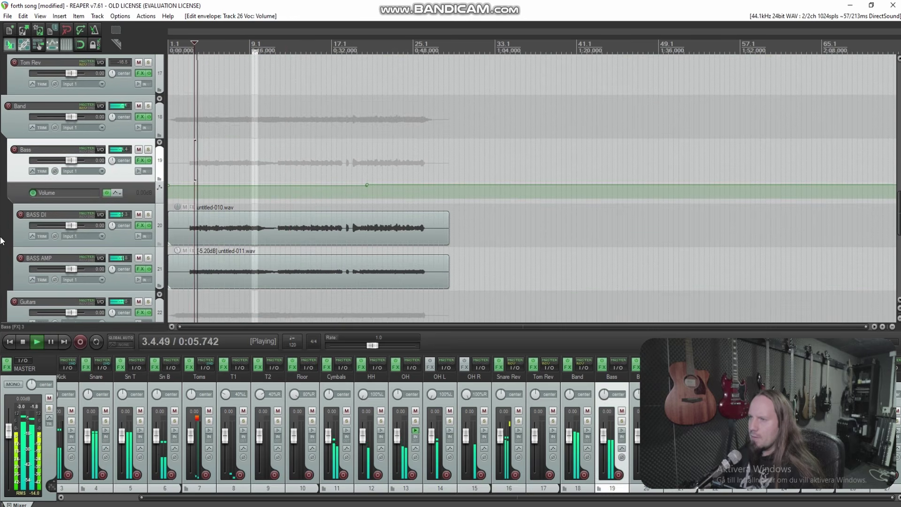
pyautogui.scroll(-1, 2, 241)
pyautogui.click(140, 151)
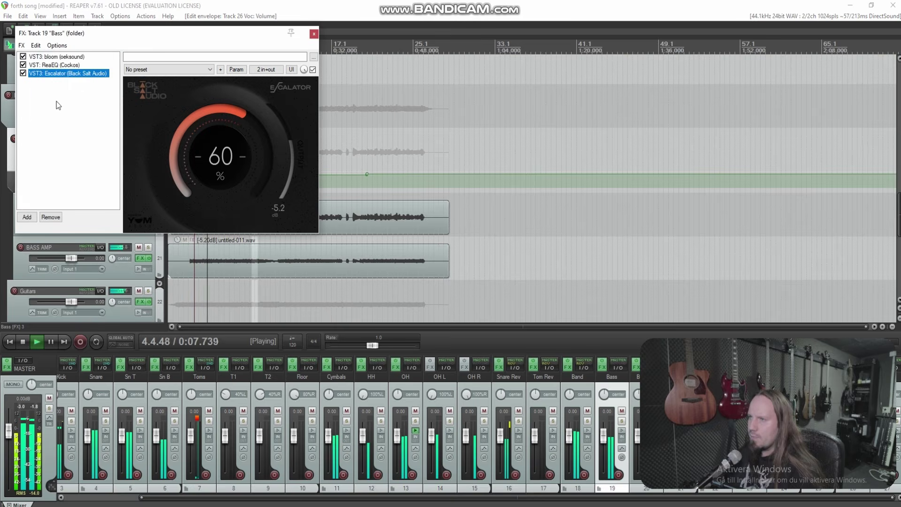
pyautogui.rightClick(65, 107)
pyautogui.click(100, 107)
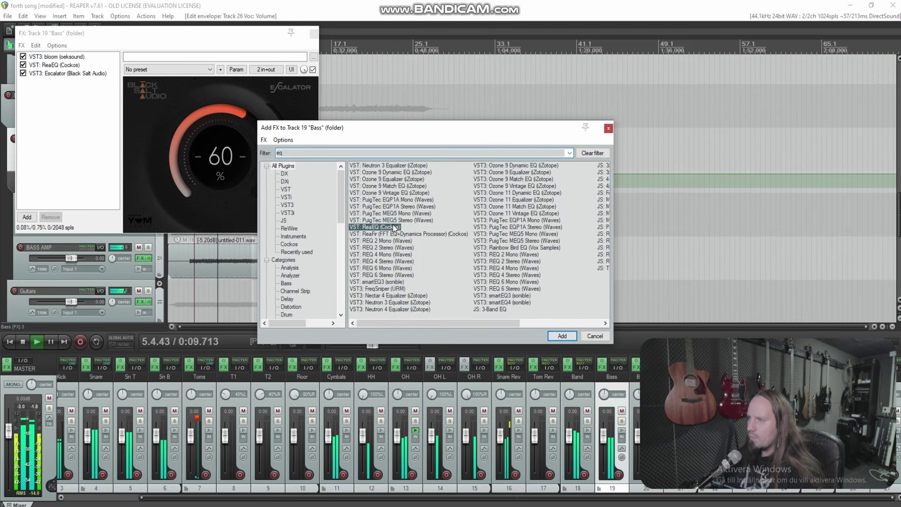
pyautogui.doubleClick(394, 227)
pyautogui.moveTo(140, 113)
pyautogui.mouseDown()
pyautogui.moveTo(147, 86)
pyautogui.moveTo(137, 93)
pyautogui.moveTo(157, 90)
pyautogui.moveTo(151, 107)
pyautogui.mouseUp()
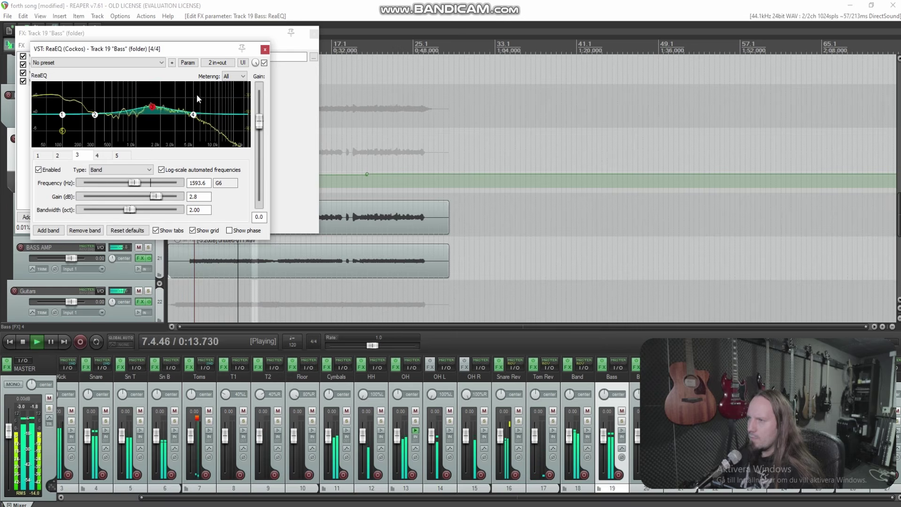
# With the Band folder soloed, add a narrow cut near 4 kHz to the Bass ReaEQ and move the broad boost to about 1917 Hz.
pyautogui.doubleClick(189, 86)
pyautogui.scroll(-5, 188, 89)
pyautogui.moveTo(188, 90); pyautogui.dragTo(186, 87)
pyautogui.press('space')
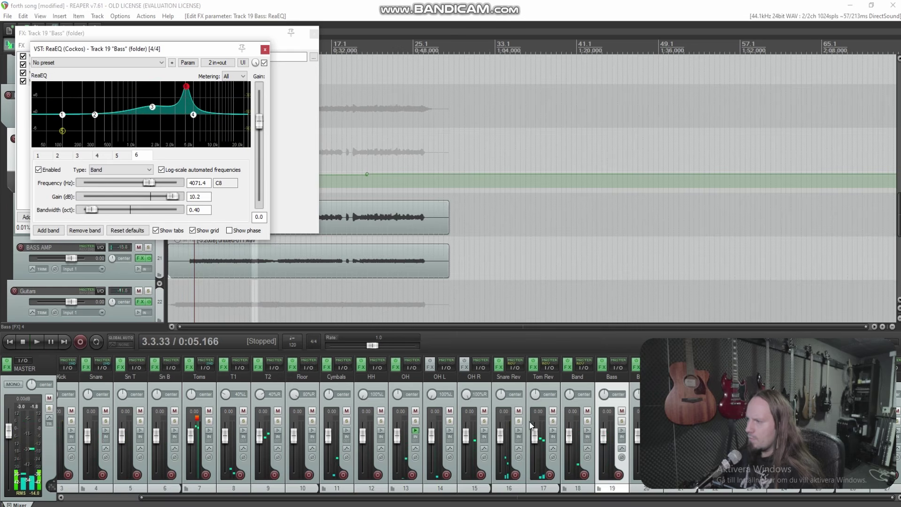
pyautogui.press('space')
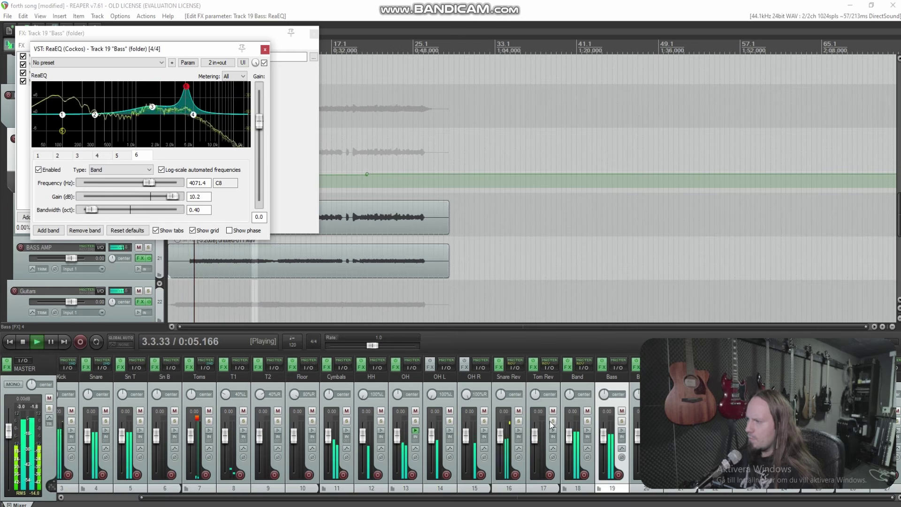
pyautogui.click(587, 421)
pyautogui.moveTo(186, 86); pyautogui.dragTo(189, 91)
pyautogui.scroll(-5, 189, 91)
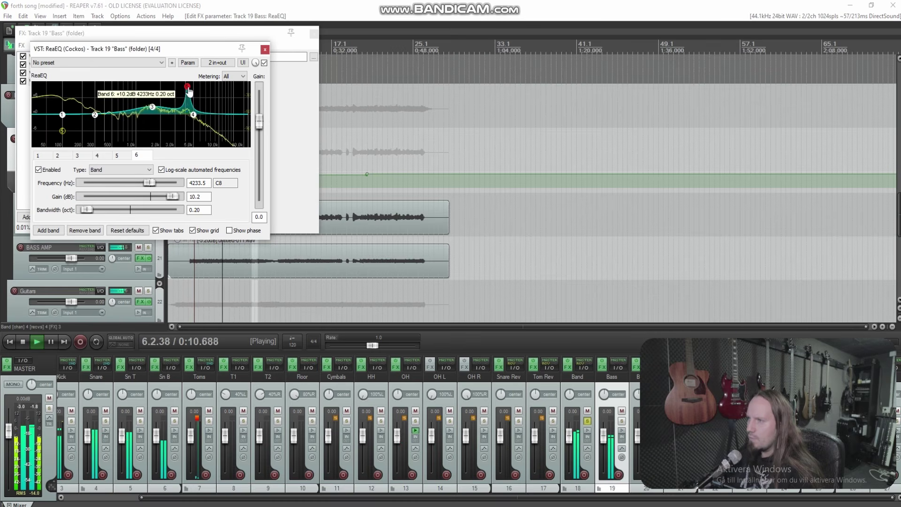
pyautogui.moveTo(187, 89); pyautogui.dragTo(160, 110)
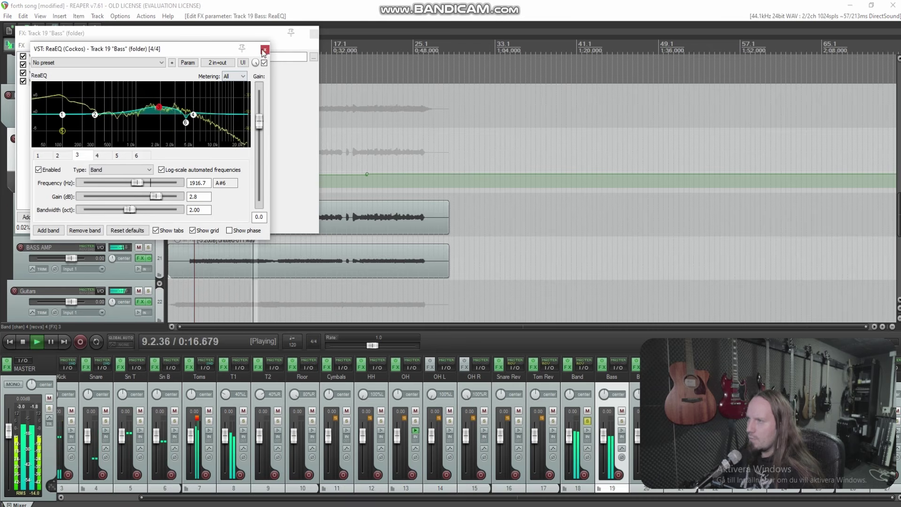
pyautogui.click(263, 50)
pyautogui.click(361, 33)
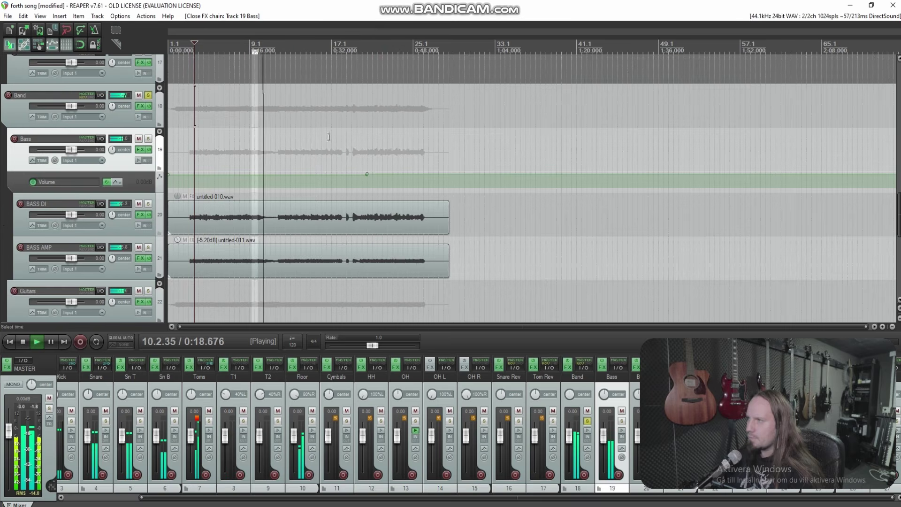
# Add ReaEQ to the Guitars folder track and boost band 3 by 2.0 dB at about 5515 Hz.
pyautogui.scroll(-4, 72, 206)
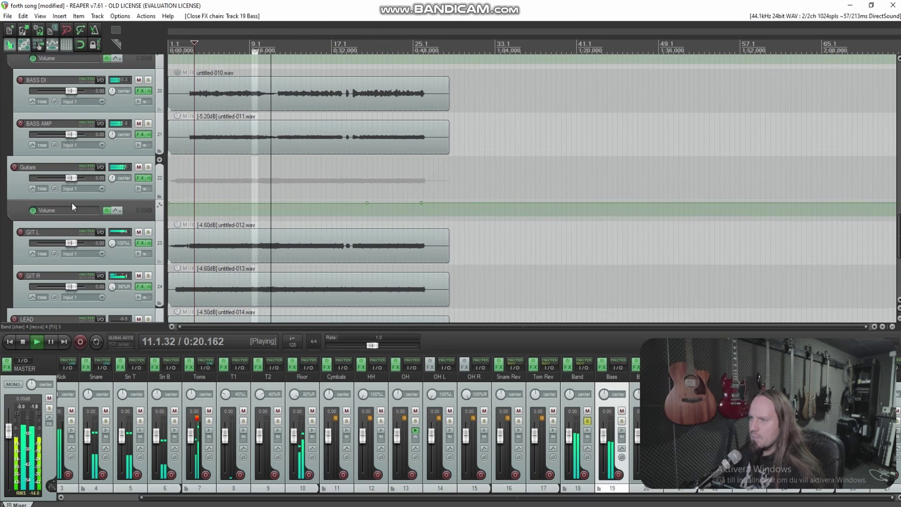
pyautogui.click(139, 178)
pyautogui.rightClick(86, 93)
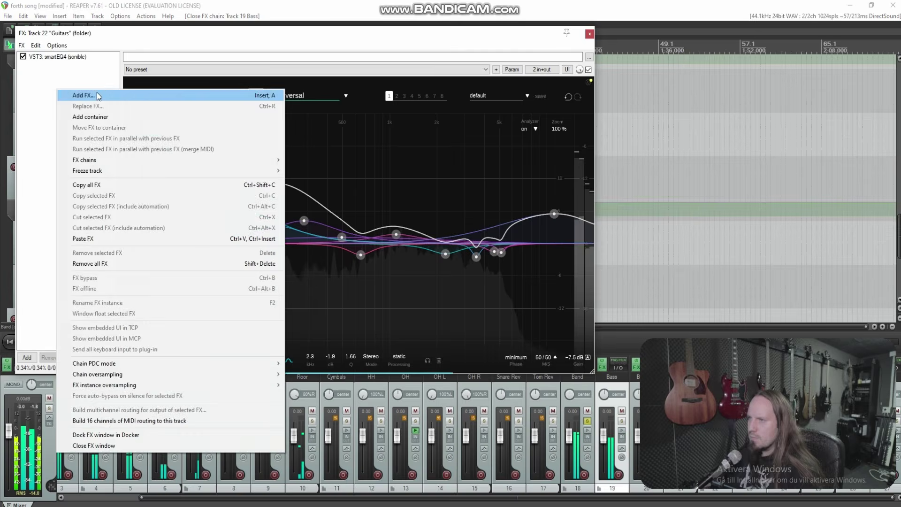
pyautogui.click(94, 93)
pyautogui.doubleClick(386, 229)
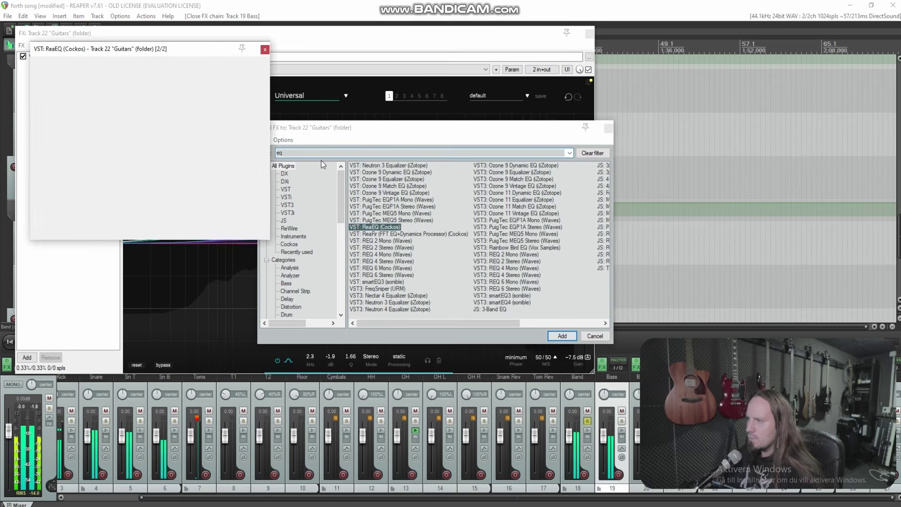
pyautogui.moveTo(137, 117); pyautogui.dragTo(199, 113)
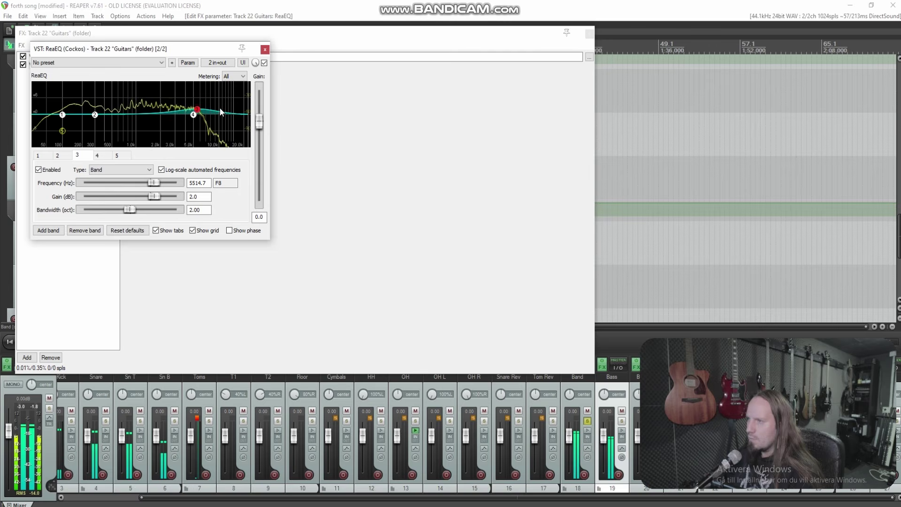
# Add a 2.0 dB high shelf at about 10.2 kHz to the Guitars ReaEQ and unsolo the Band folder.
pyautogui.doubleClick(220, 108)
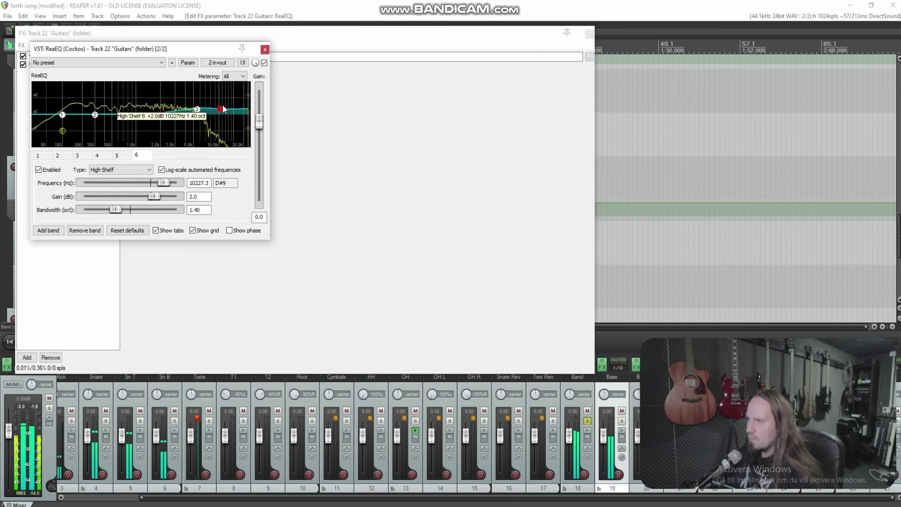
pyautogui.click(265, 50)
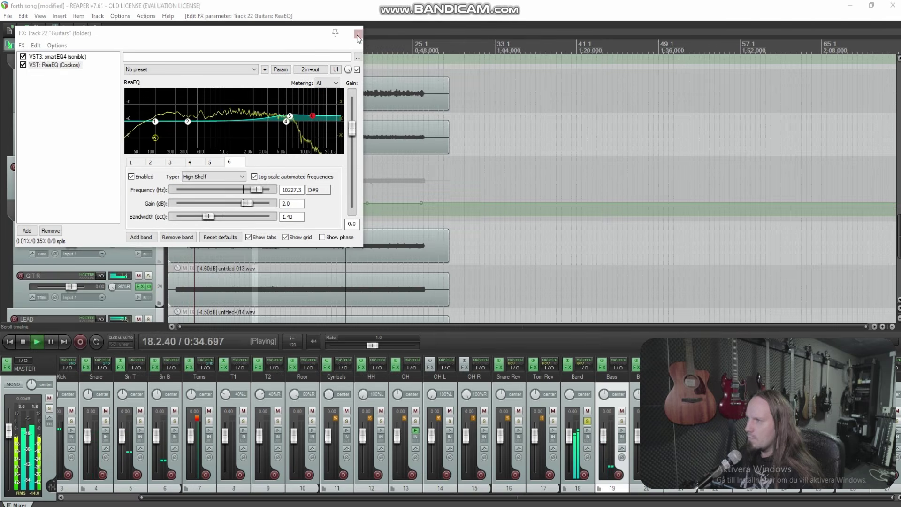
pyautogui.click(358, 34)
pyautogui.click(587, 421)
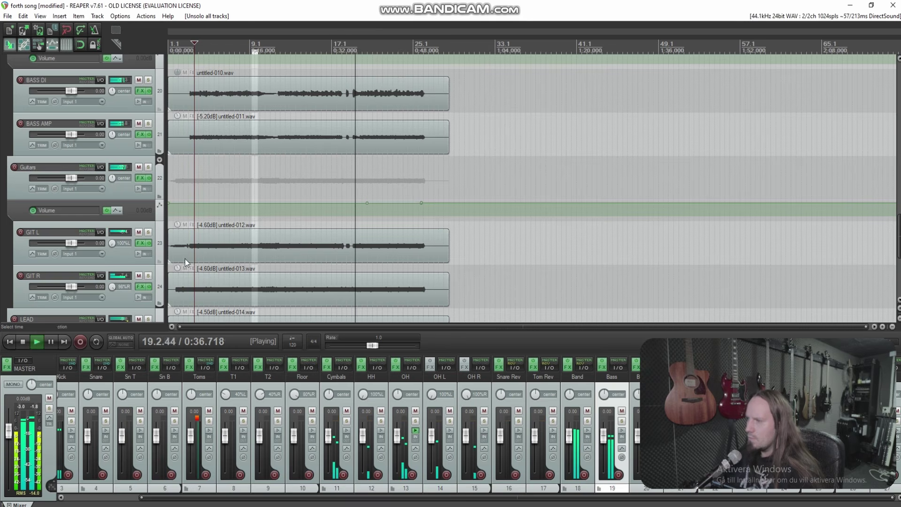
# Play the full mix from the start and examine the waveform of the GIT L item.
pyautogui.press('space')
pyautogui.click(175, 172)
pyautogui.press('space')
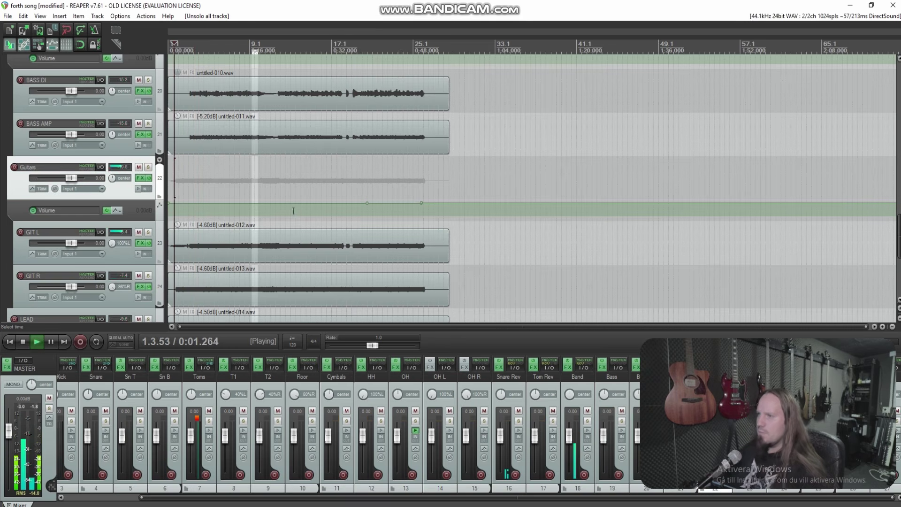
pyautogui.scroll(3, 324, 173)
pyautogui.scroll(3, 324, 172)
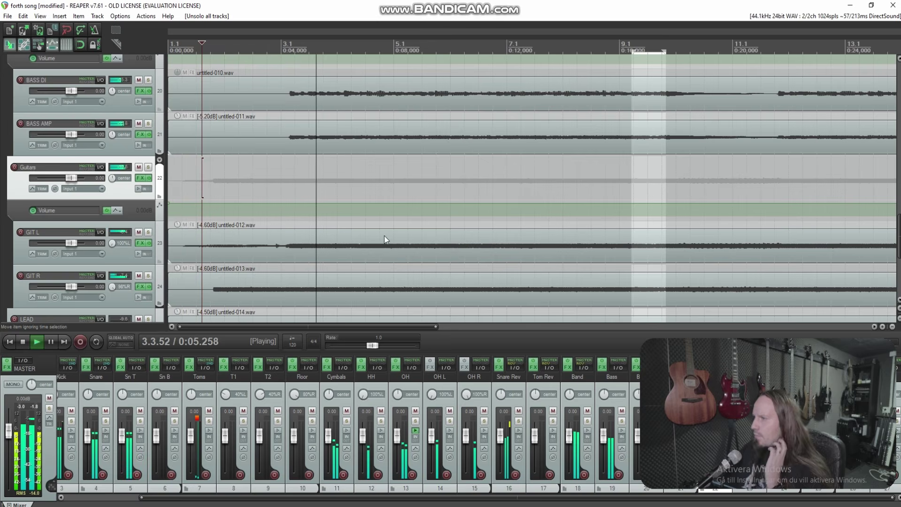
pyautogui.click(366, 241)
pyautogui.scroll(3, 469, 244)
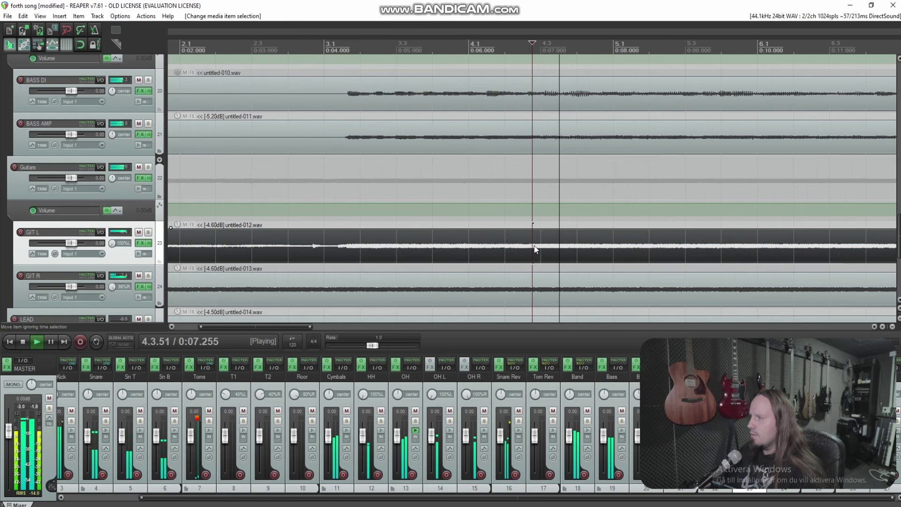
pyautogui.scroll(-5, 534, 249)
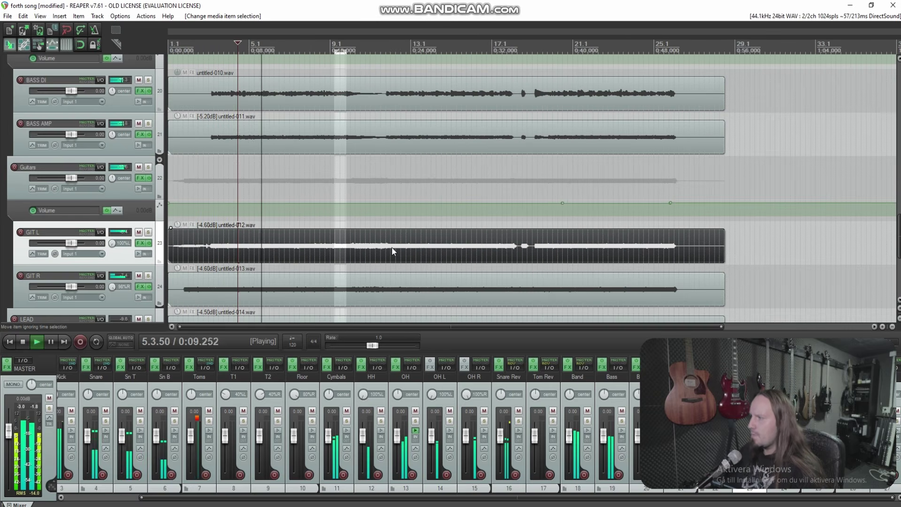
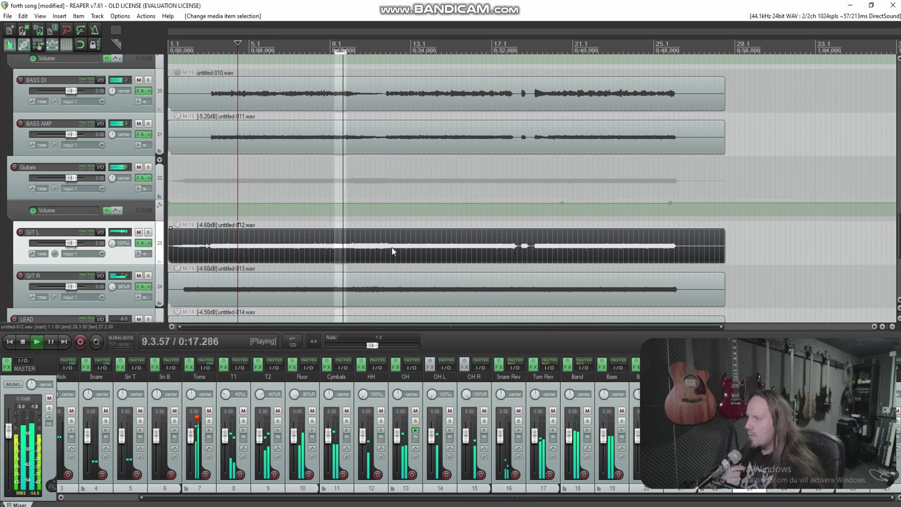
# Show the Floor track's volume envelope, add points near bars 10 and 12.3, and raise the envelope between them.
pyautogui.moveTo(898, 243); pyautogui.dragTo(899, 155)
pyautogui.press('space')
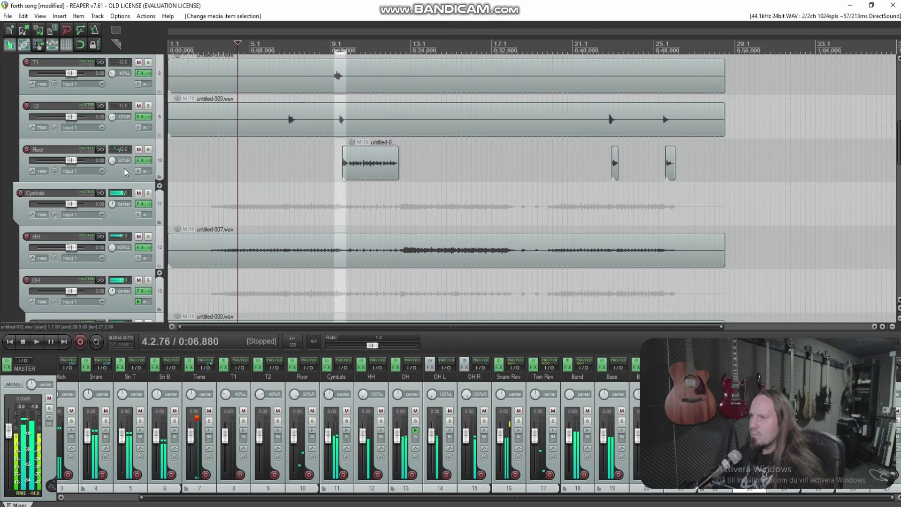
pyautogui.click(409, 159)
pyautogui.press('v')
pyautogui.click(371, 164)
pyautogui.scroll(5, 610, 162)
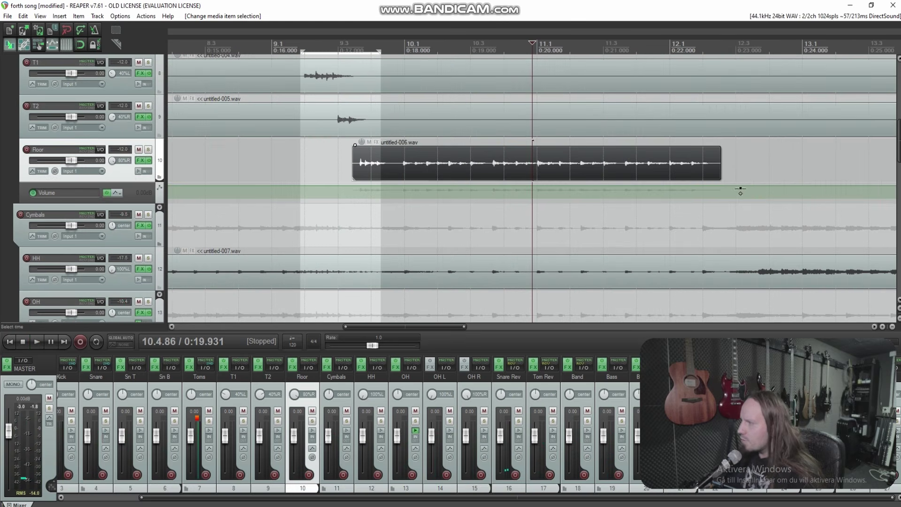
pyautogui.keyDown('shift'); pyautogui.click(735, 186); pyautogui.keyUp('shift')
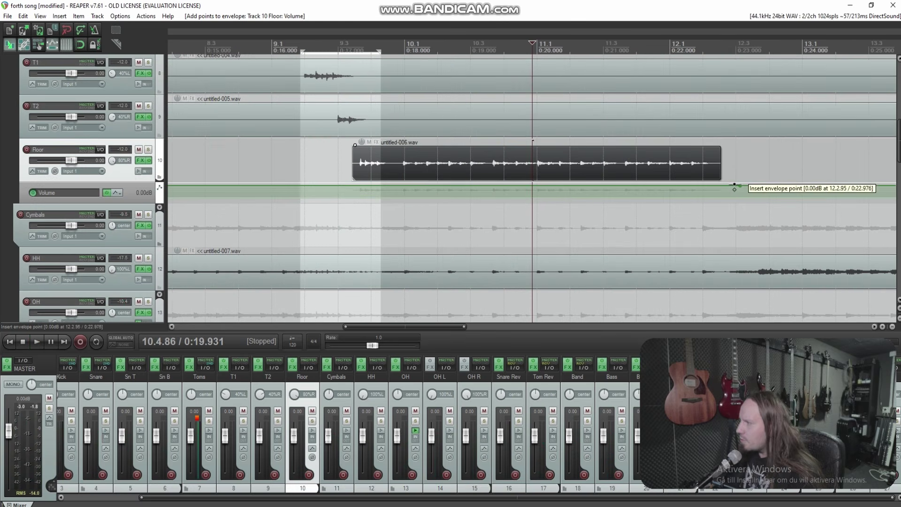
pyautogui.click(398, 185)
pyautogui.press('space')
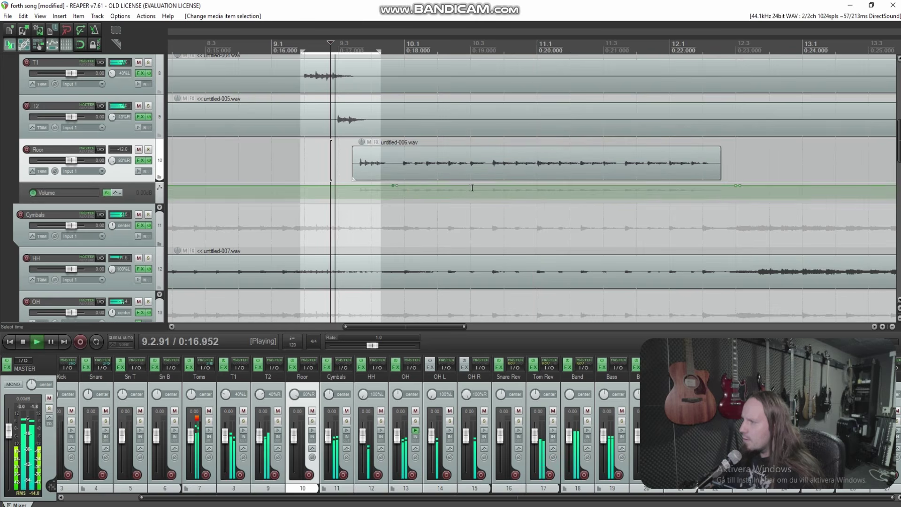
pyautogui.moveTo(470, 185); pyautogui.dragTo(471, 160)
# Listen to the mix through to about bar 23 and examine the HH item's waveform.
pyautogui.scroll(-6, 586, 170)
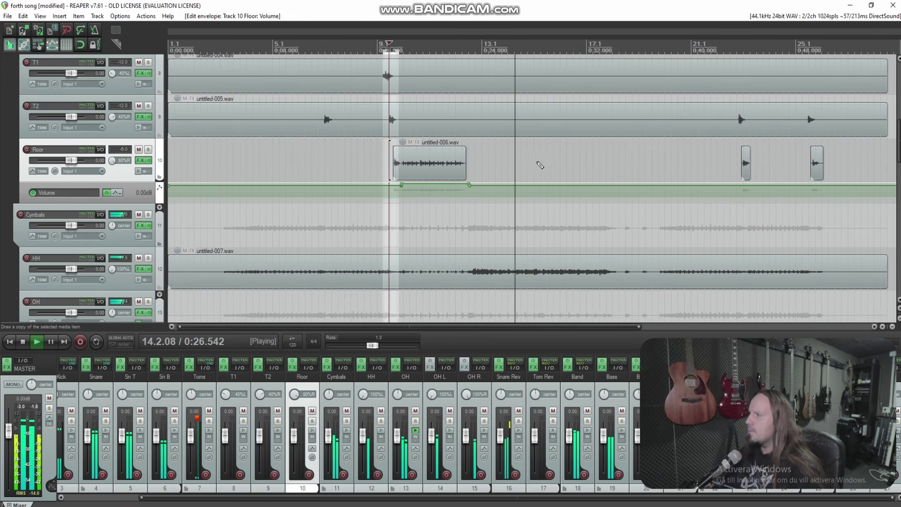
pyautogui.click(576, 272)
pyautogui.scroll(1, 576, 270)
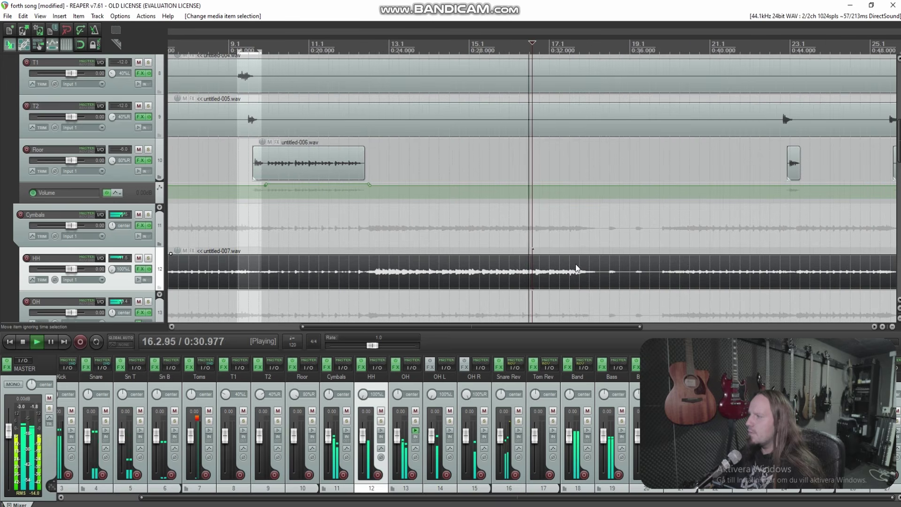
pyautogui.scroll(-1, 578, 247)
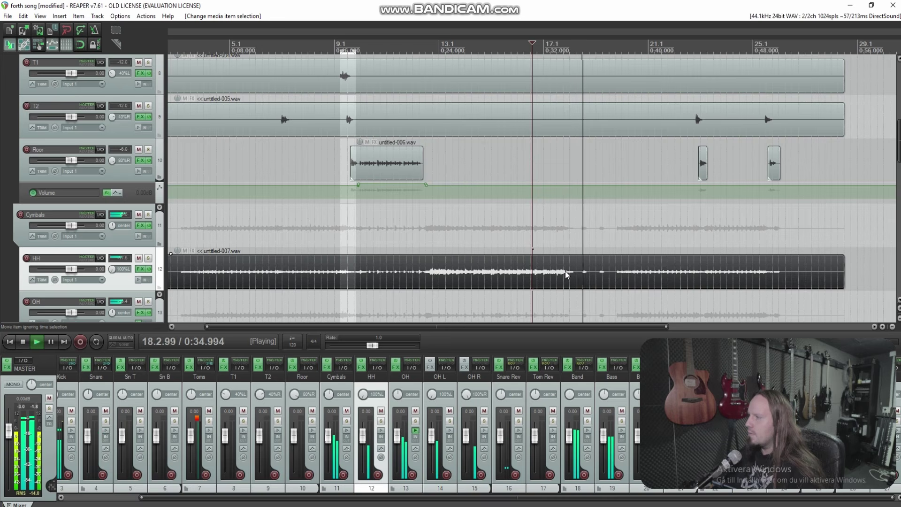
pyautogui.scroll(2, 601, 273)
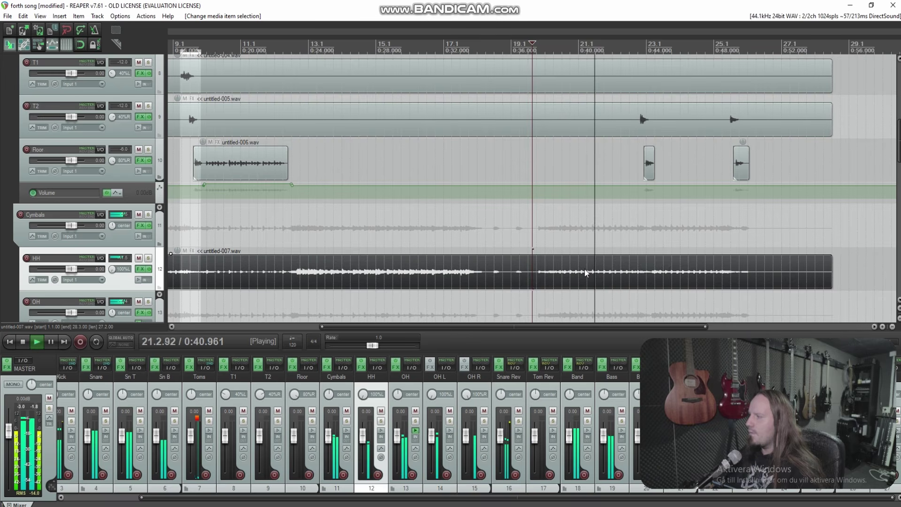
pyautogui.scroll(-2, 586, 273)
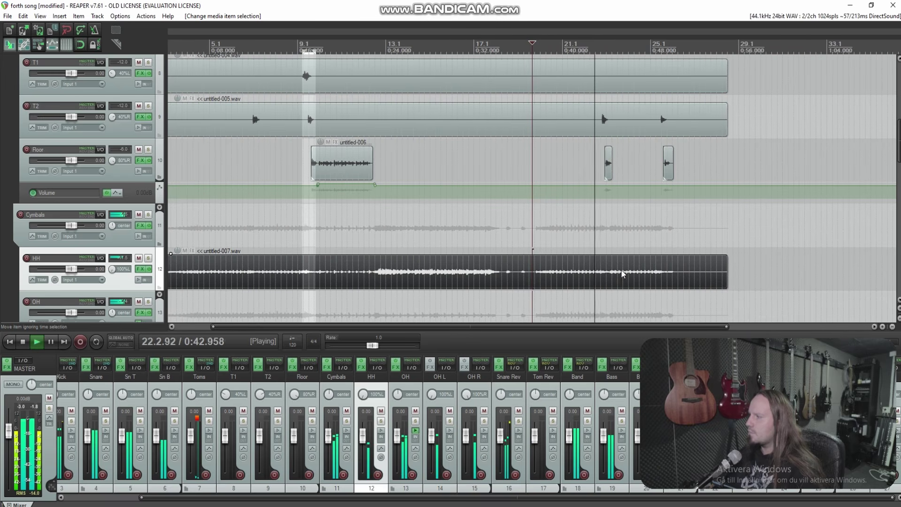
pyautogui.scroll(2, 615, 269)
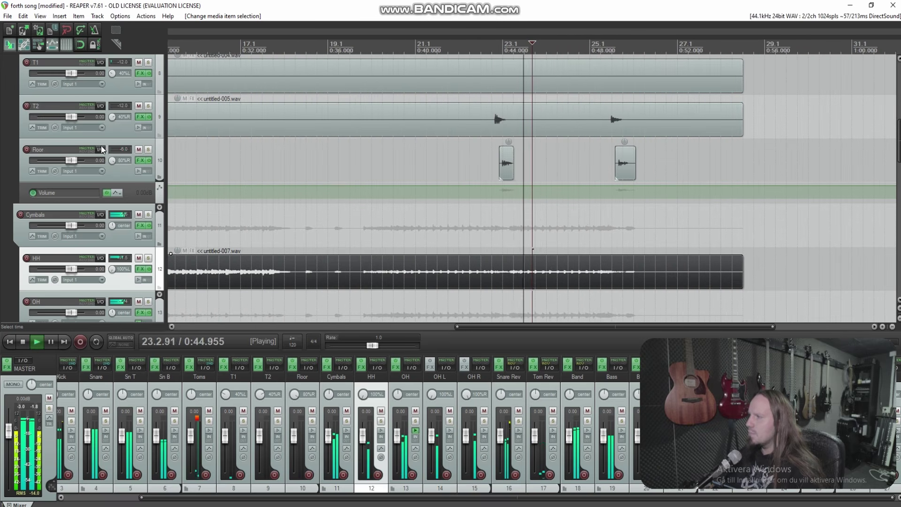
# Add Toms volume points before bar 23 and near bar 26.4, raise the envelope slightly between them, and replay from about bar 22.
pyautogui.scroll(3, 446, 161)
pyautogui.click(479, 146)
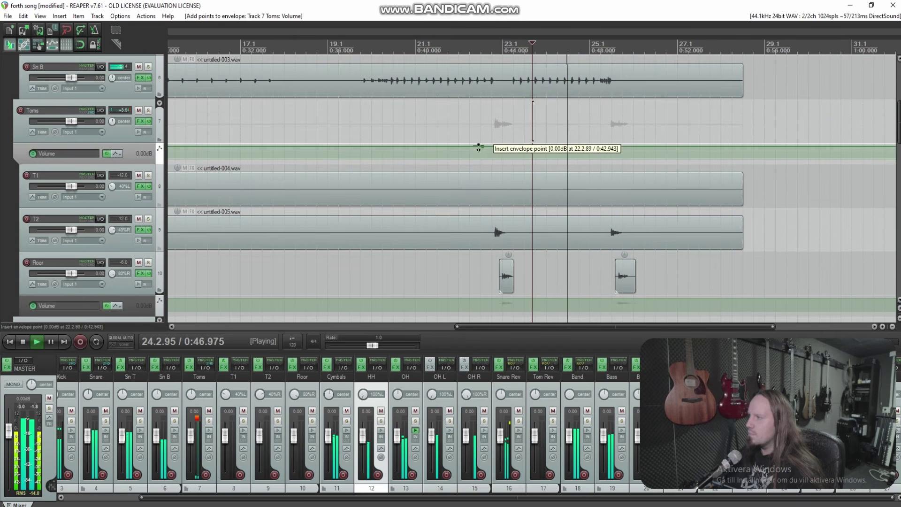
pyautogui.click(674, 147)
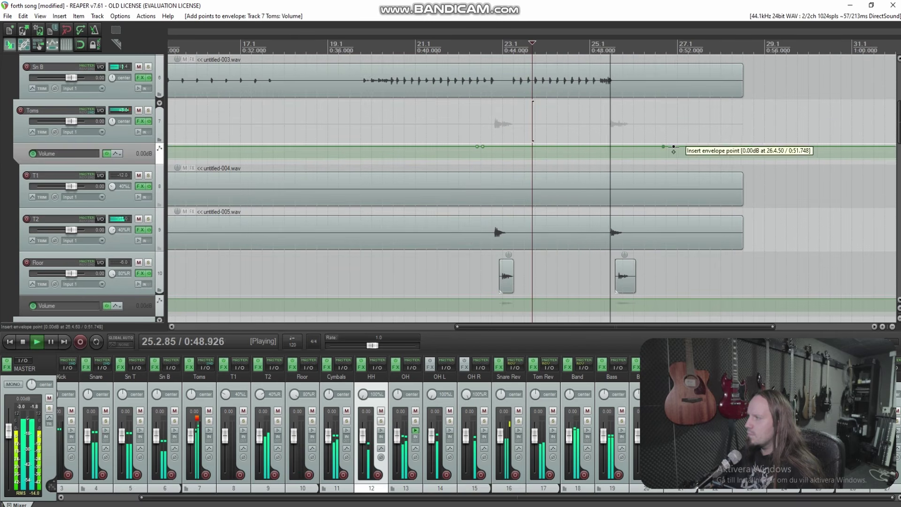
pyautogui.moveTo(512, 146); pyautogui.dragTo(522, 143)
pyautogui.press('space')
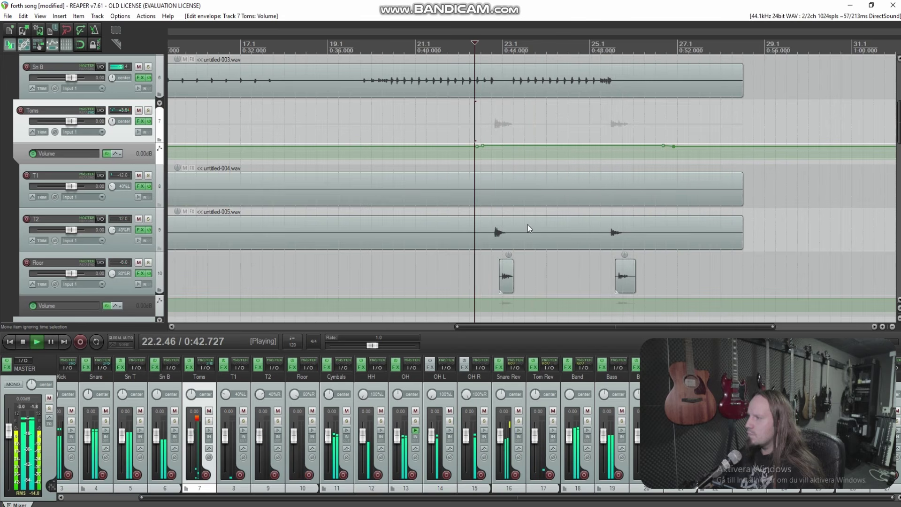
pyautogui.scroll(3, 618, 225)
pyautogui.scroll(-2, 615, 227)
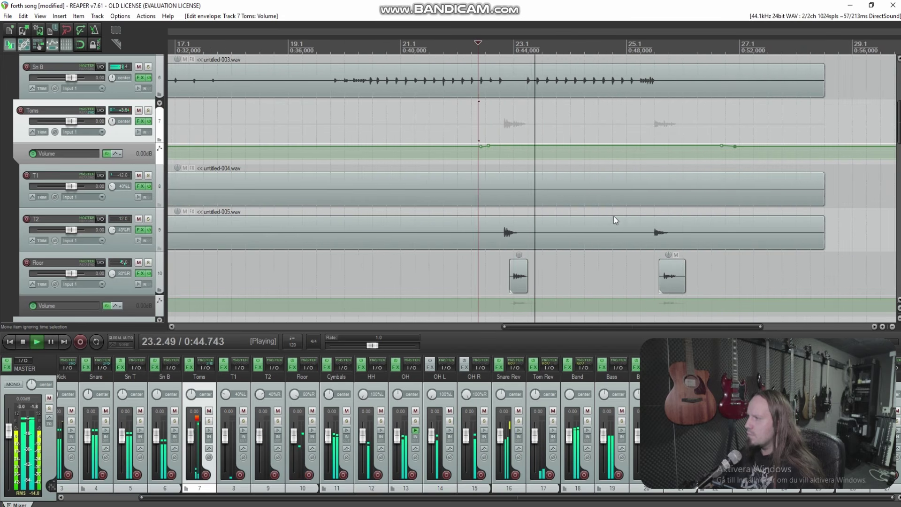
# Raise the Toms volume envelope by 1 dB to +3.20 dB between about bars 25.2 and 26.3, and save the project.
pyautogui.click(647, 192)
pyautogui.scroll(3, 606, 193)
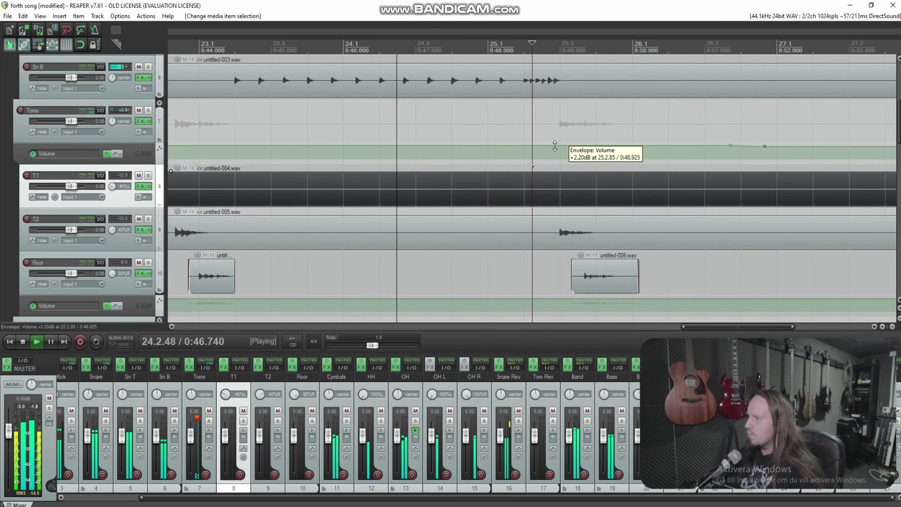
pyautogui.moveTo(554, 146); pyautogui.dragTo(562, 141)
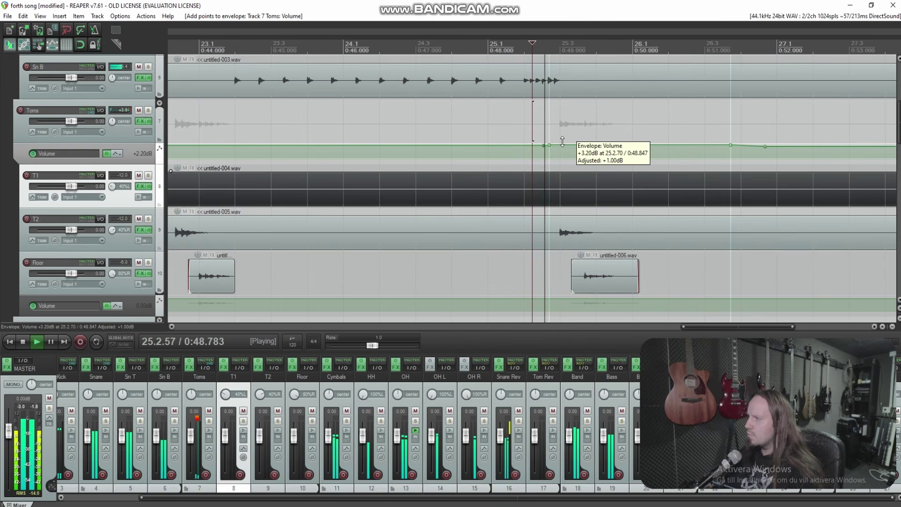
pyautogui.scroll(-6, 572, 184)
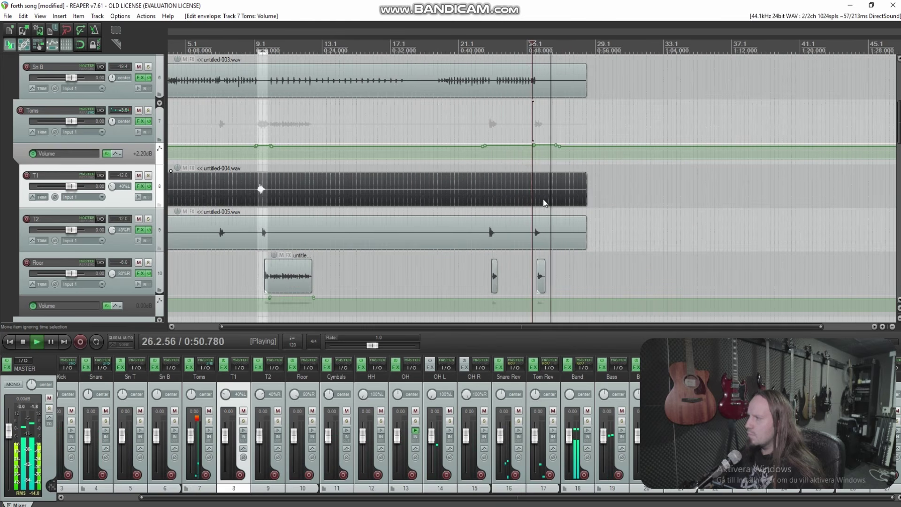
pyautogui.scroll(-3, 543, 204)
pyautogui.press('space')
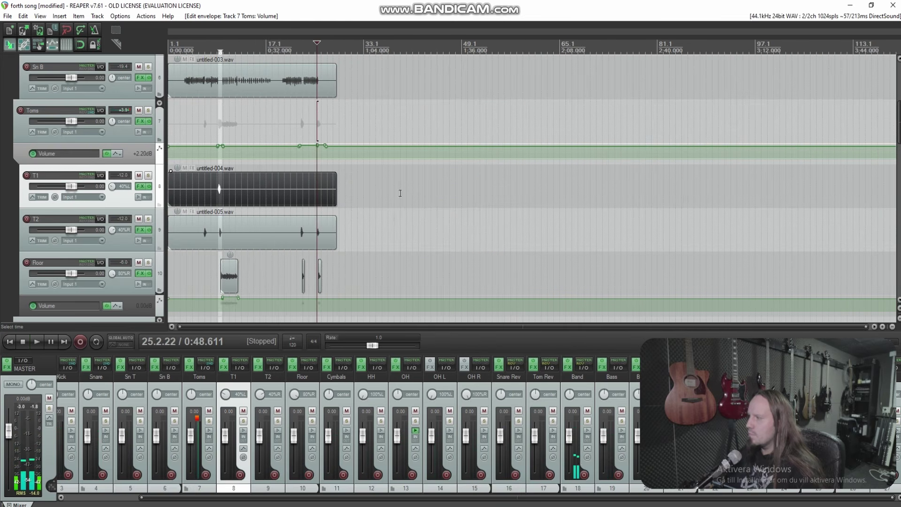
# Play the mix from about bar 14 and examine the tom, bass and guitar tracks with their volume envelopes.
pyautogui.click(253, 194)
pyautogui.scroll(3, 324, 191)
pyautogui.press('space')
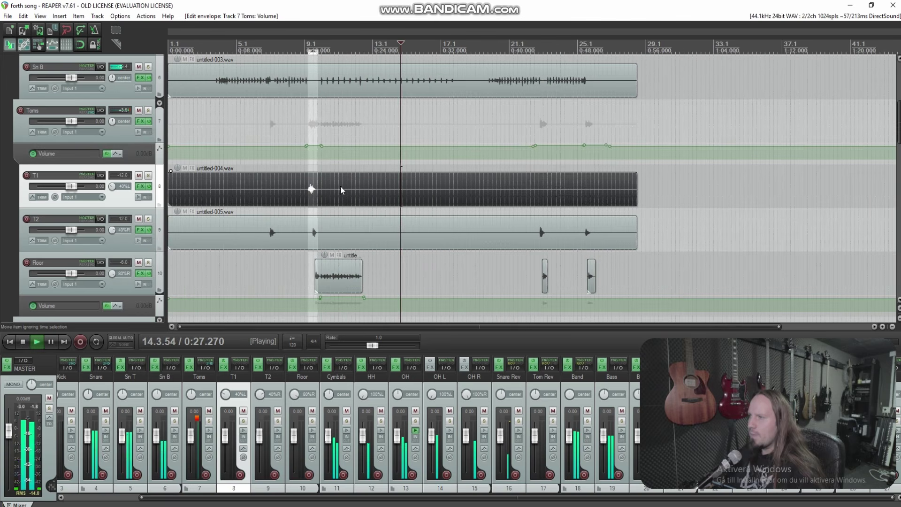
pyautogui.scroll(-1, 2, 229)
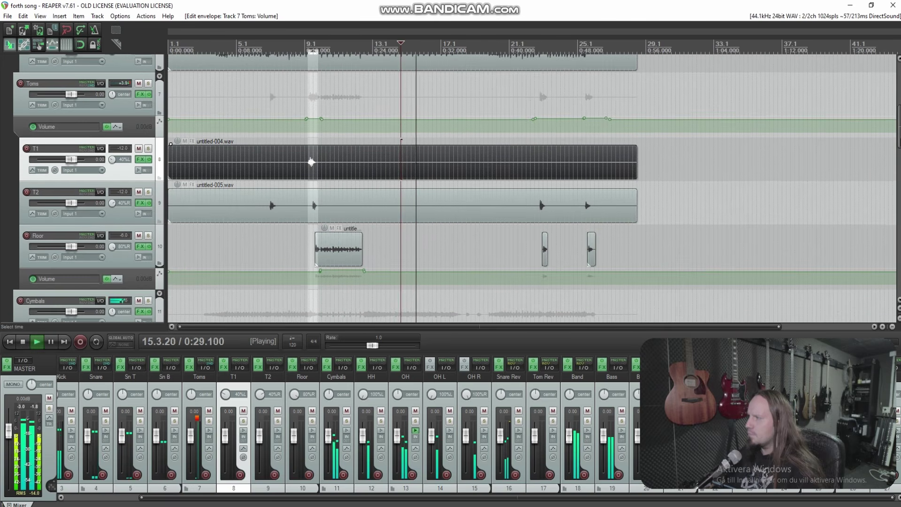
pyautogui.scroll(-5, 1, 229)
pyautogui.scroll(-6, 1, 229)
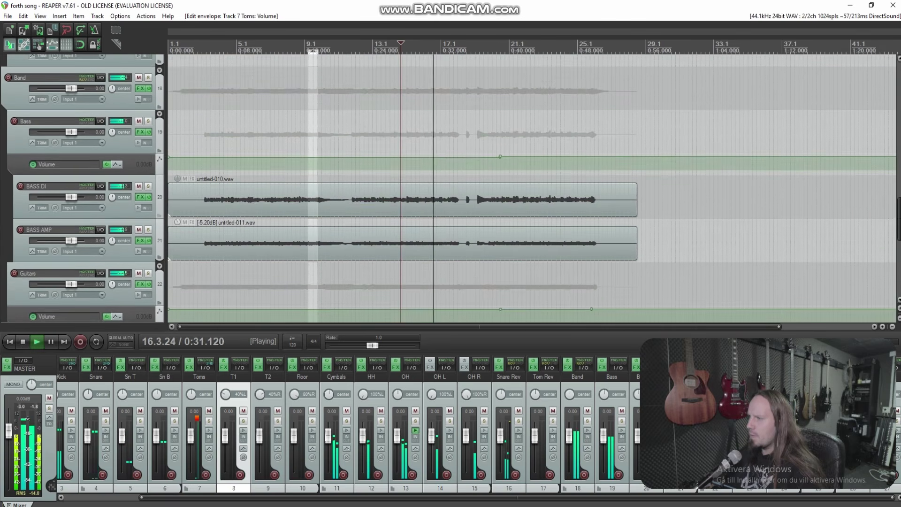
pyautogui.scroll(-1, 2, 229)
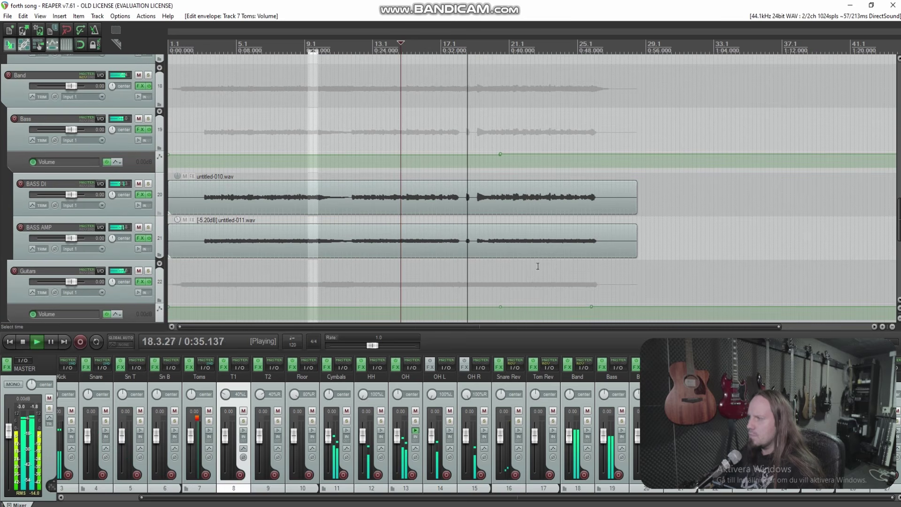
pyautogui.scroll(-7, 469, 268)
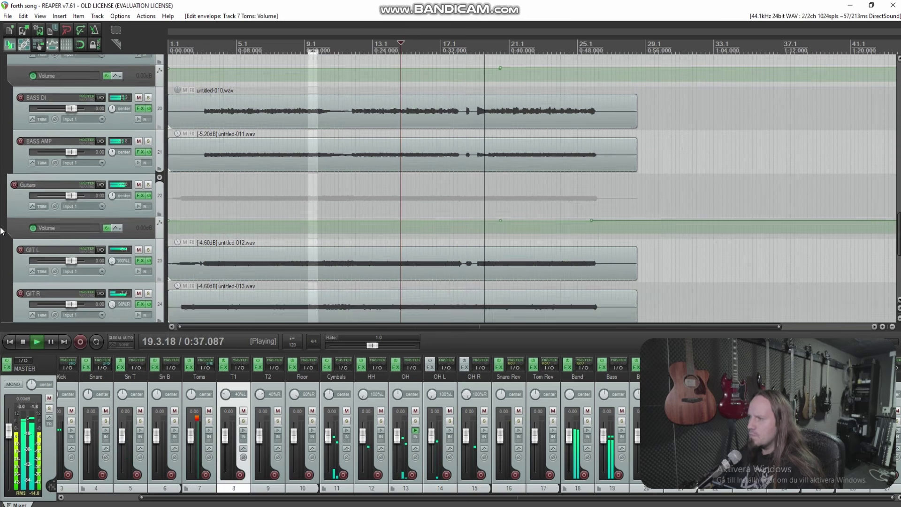
# Lower the Voc volume envelope slightly between about bars 17.4 and 20.2, replay the passage from about bar 18, and save the project.
pyautogui.click(466, 233)
pyautogui.scroll(5, 466, 233)
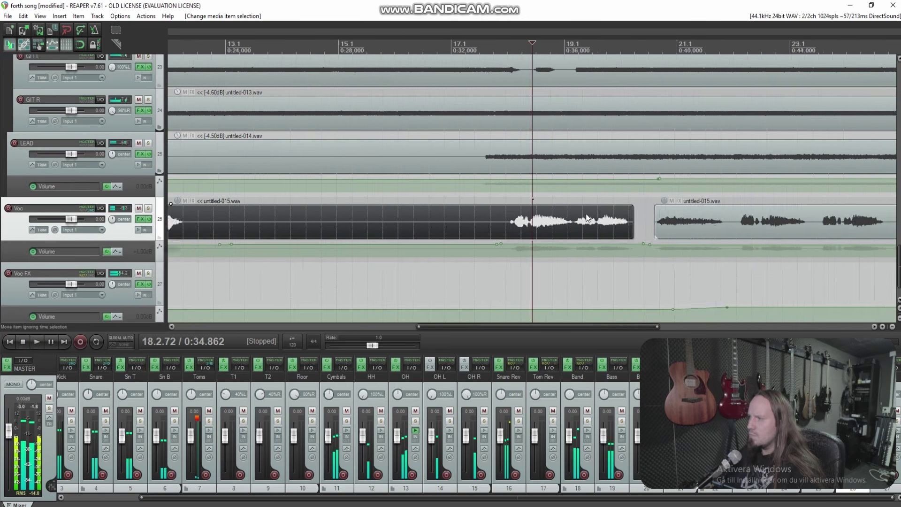
pyautogui.click(451, 222)
pyautogui.press('space')
pyautogui.moveTo(552, 244); pyautogui.dragTo(554, 246)
pyautogui.scroll(-6, 554, 244)
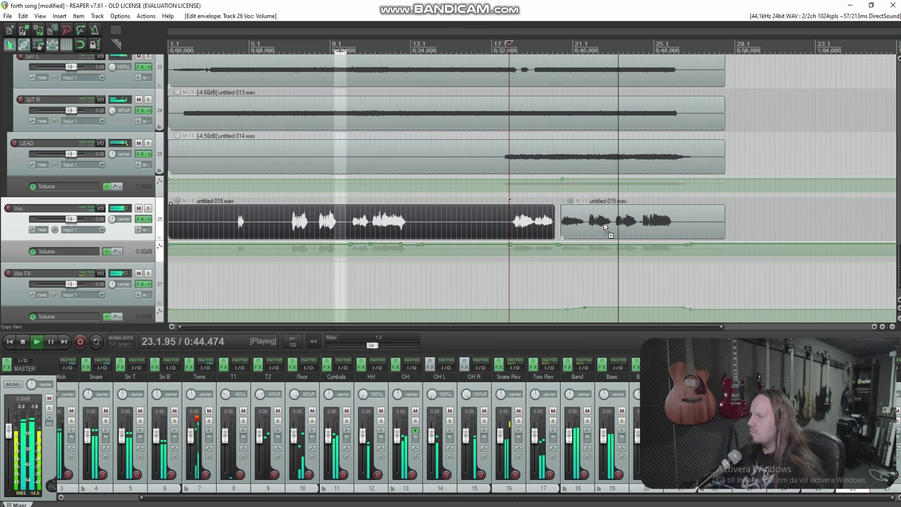
pyautogui.hotkey('ctrl', 's')
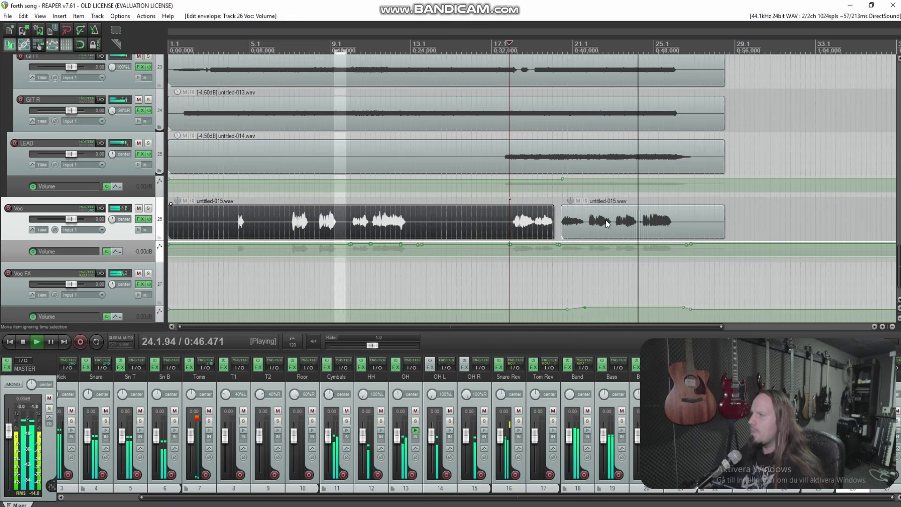